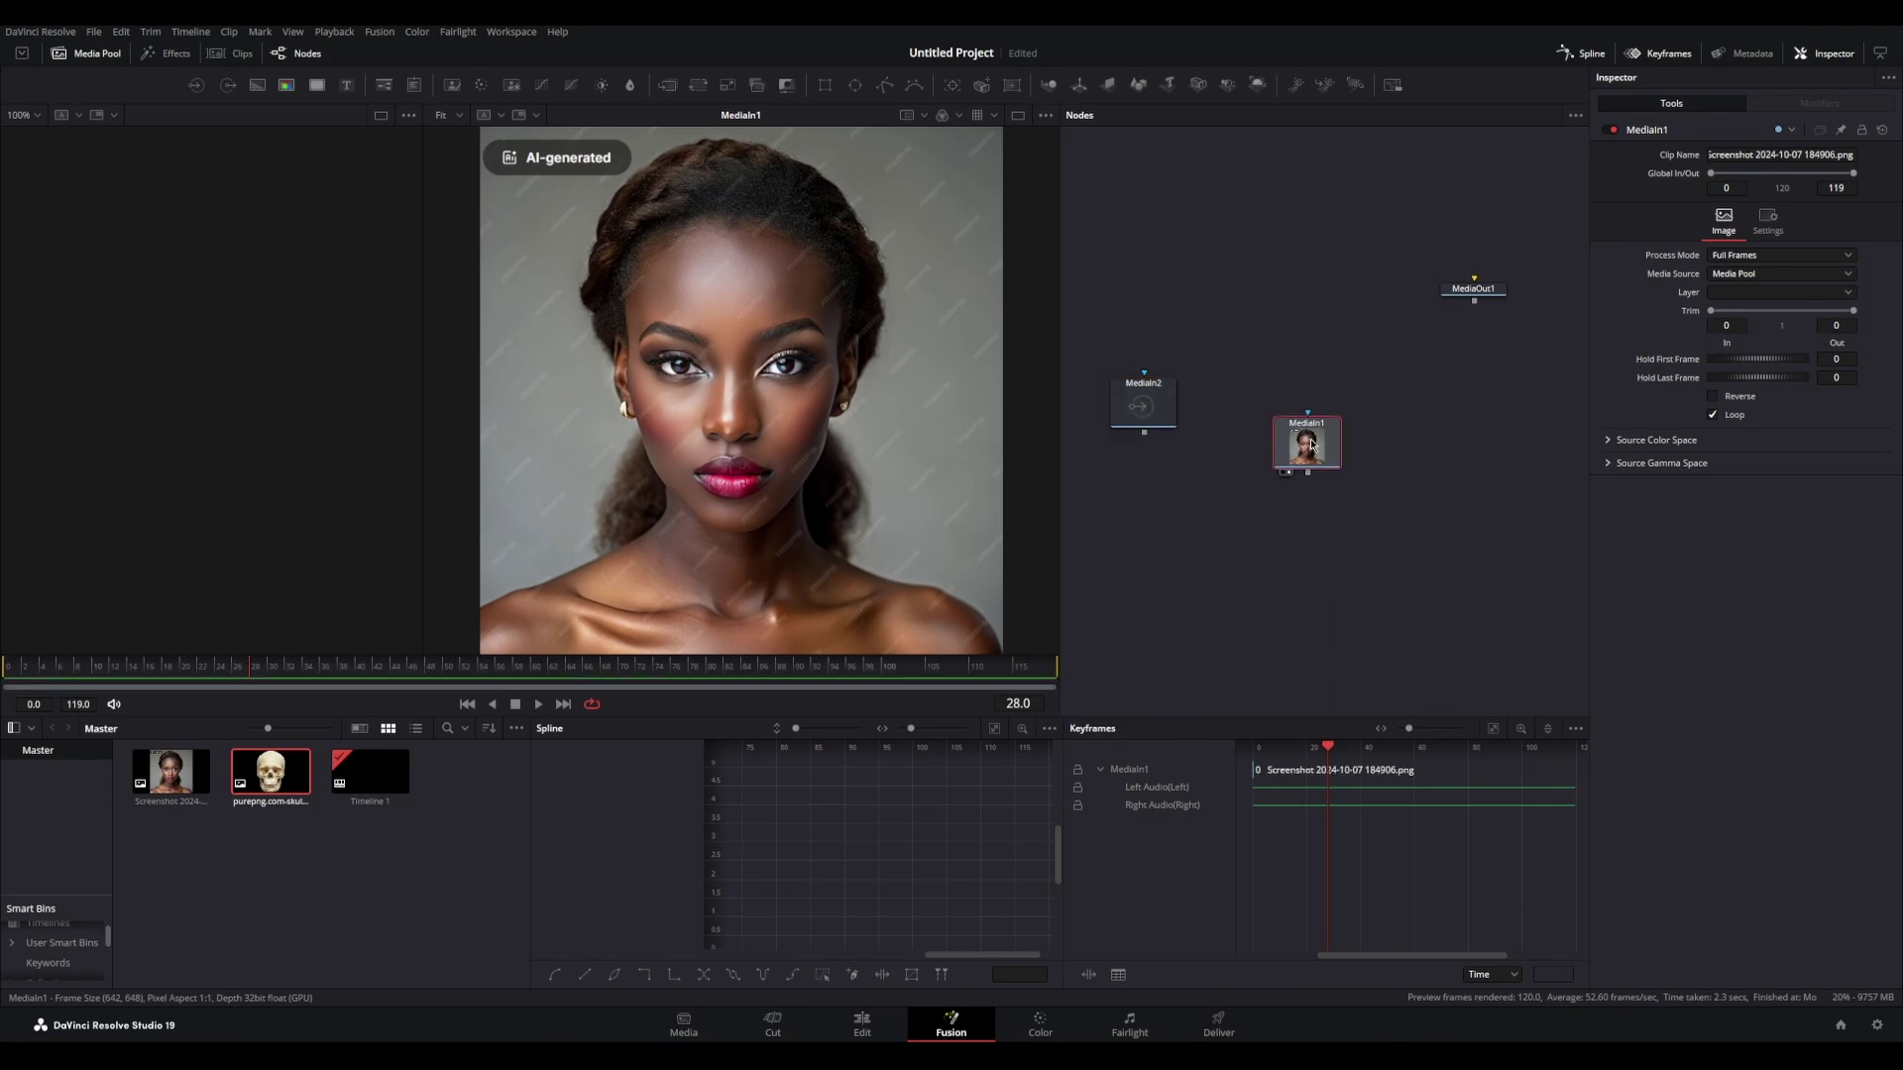
# Step: Show the skull image in the first viewer, then merge it over the portrait and view the merge in the second viewer
pyautogui.moveTo(1145, 421); pyautogui.dragTo(1136, 457)
pyautogui.press('1')
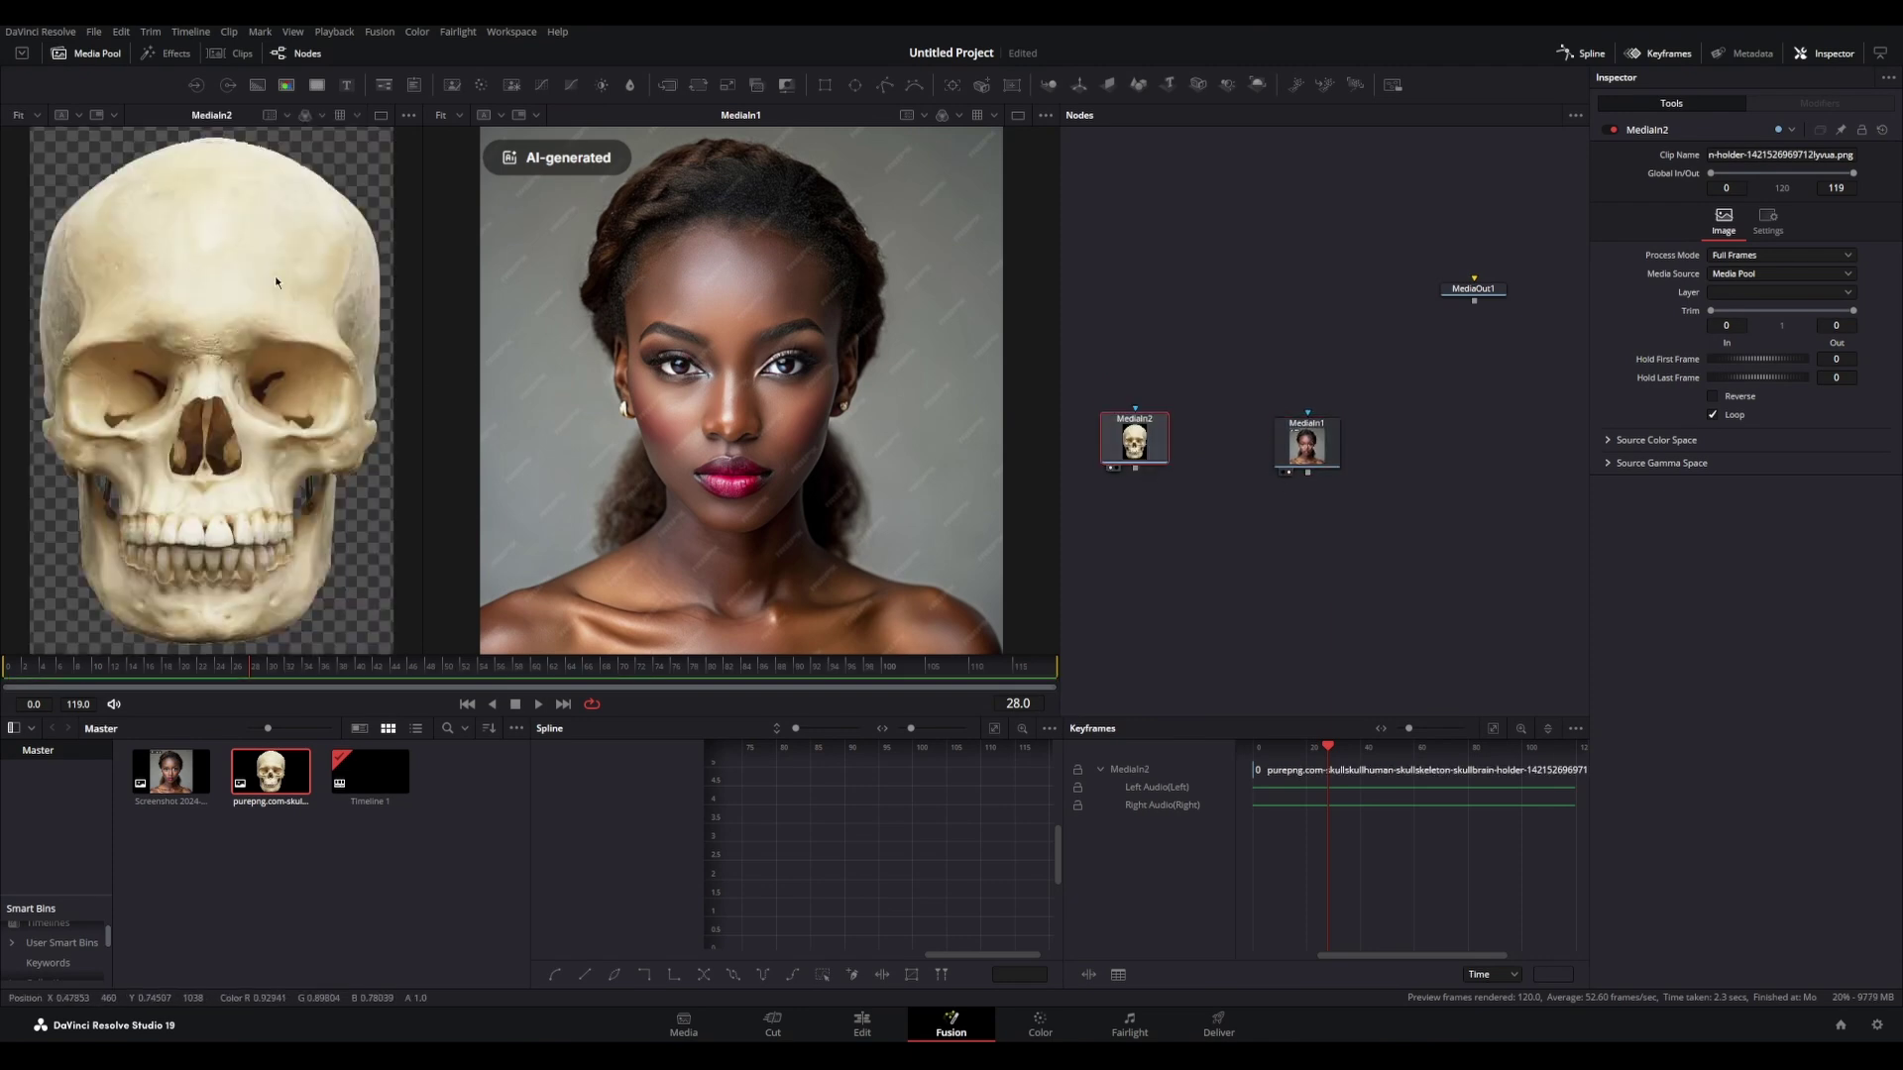
pyautogui.moveTo(1314, 489); pyautogui.dragTo(1317, 487)
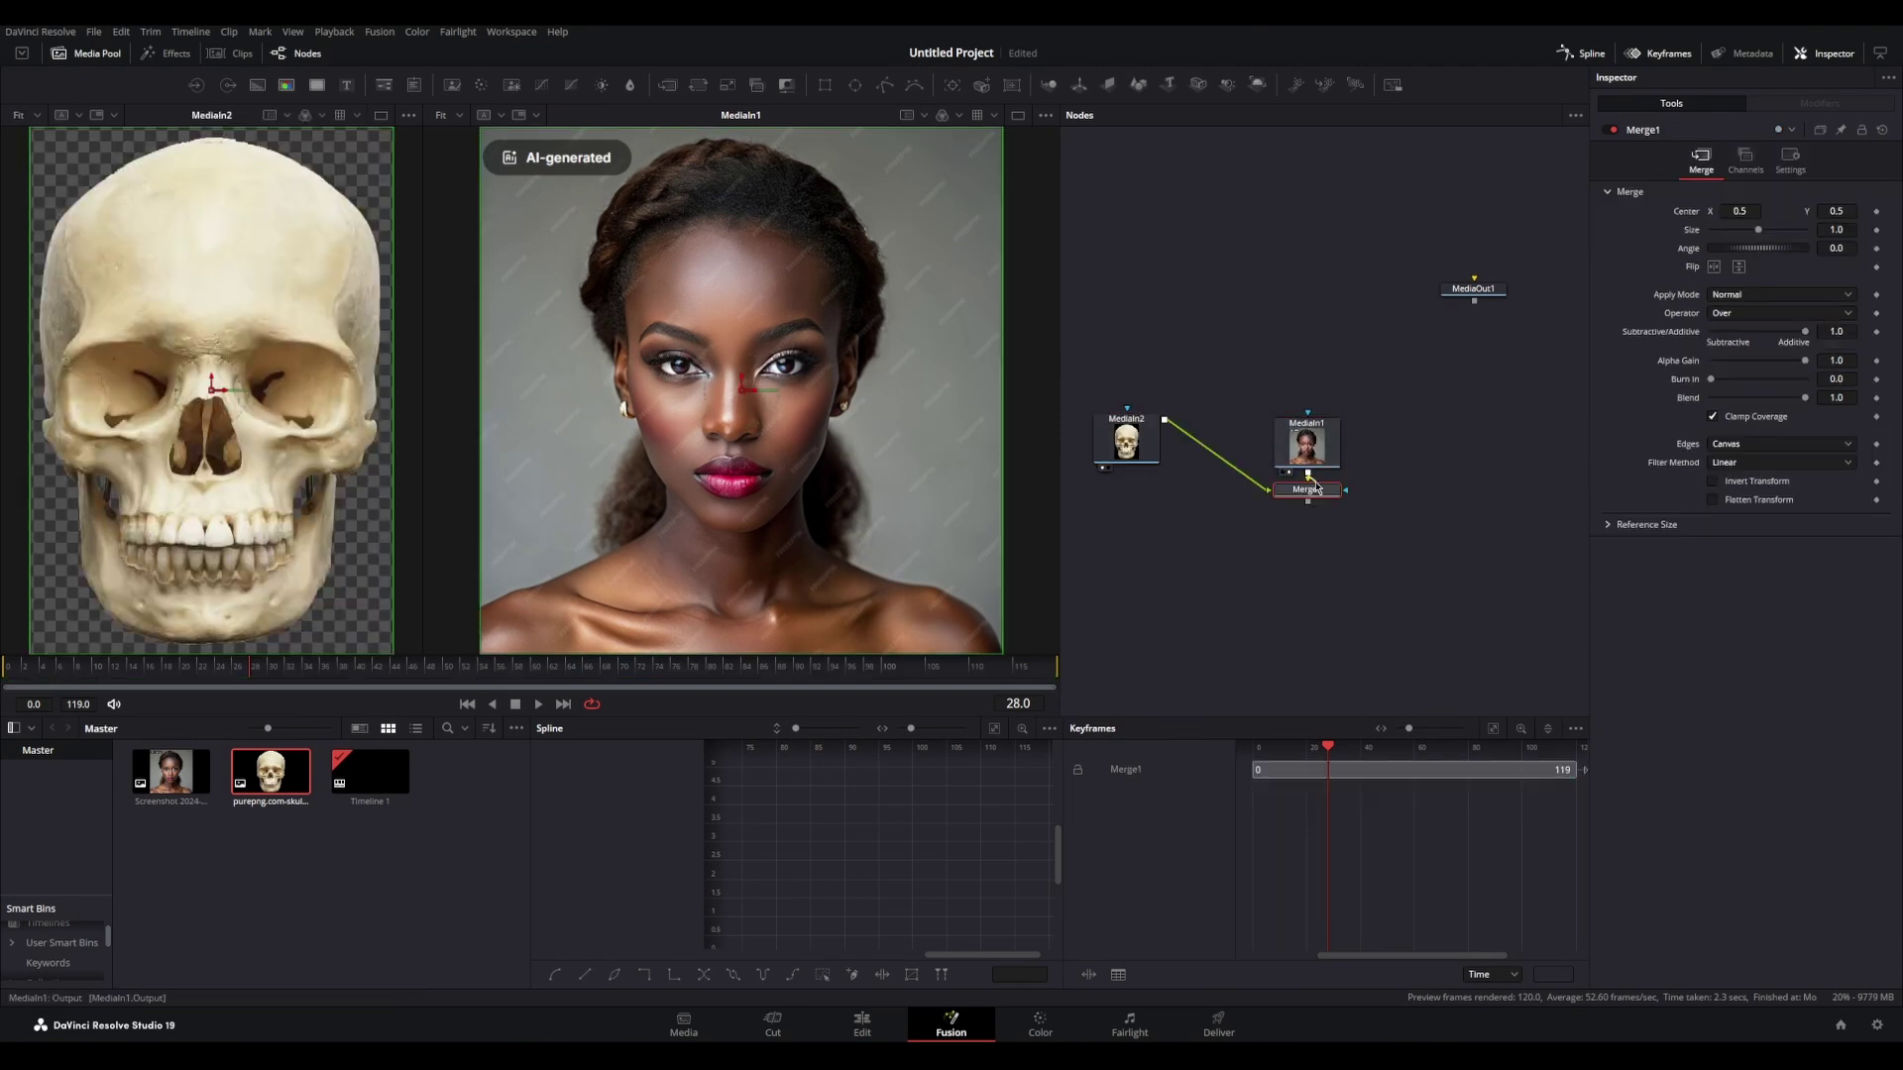
pyautogui.press('2')
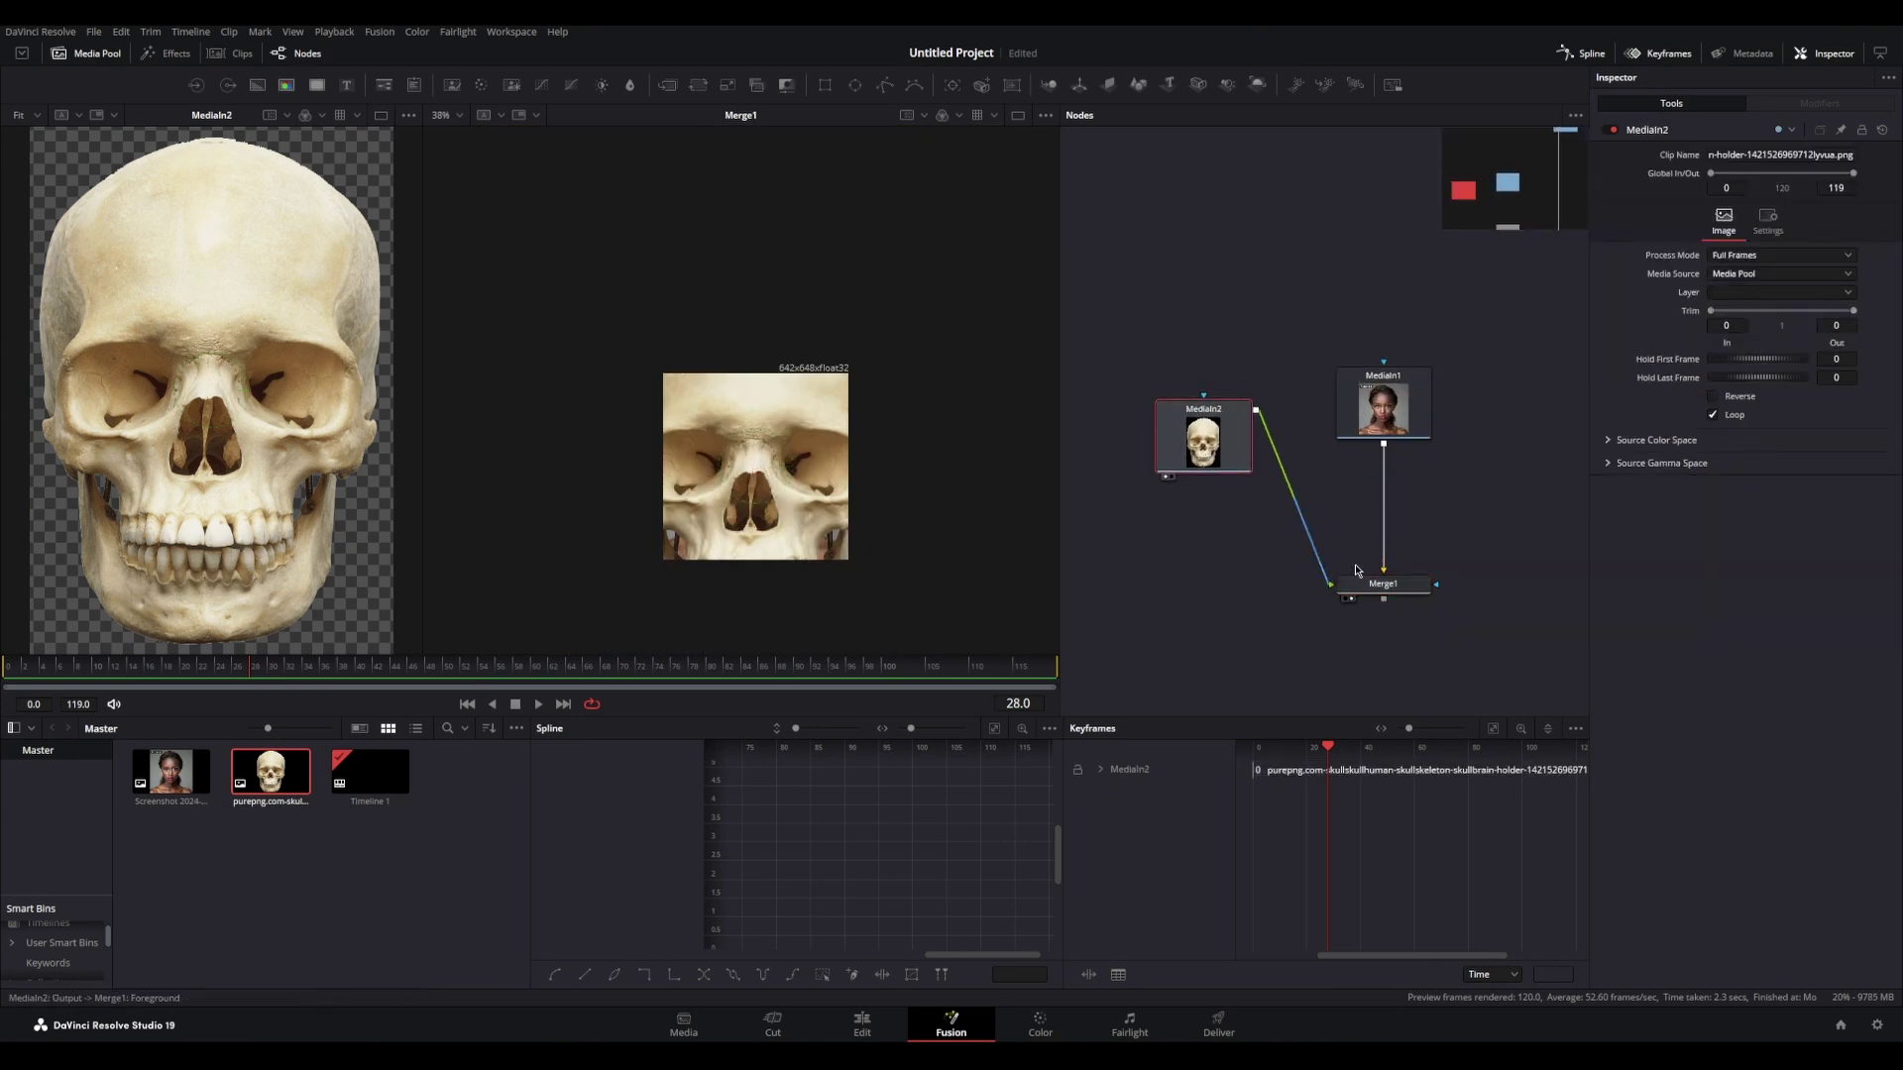
# Step: Lower the Merge1 node's Blend to about 0.38 to make the skull semi-transparent over the portrait
pyautogui.click(1360, 583)
pyautogui.moveTo(1805, 398); pyautogui.dragTo(1748, 401)
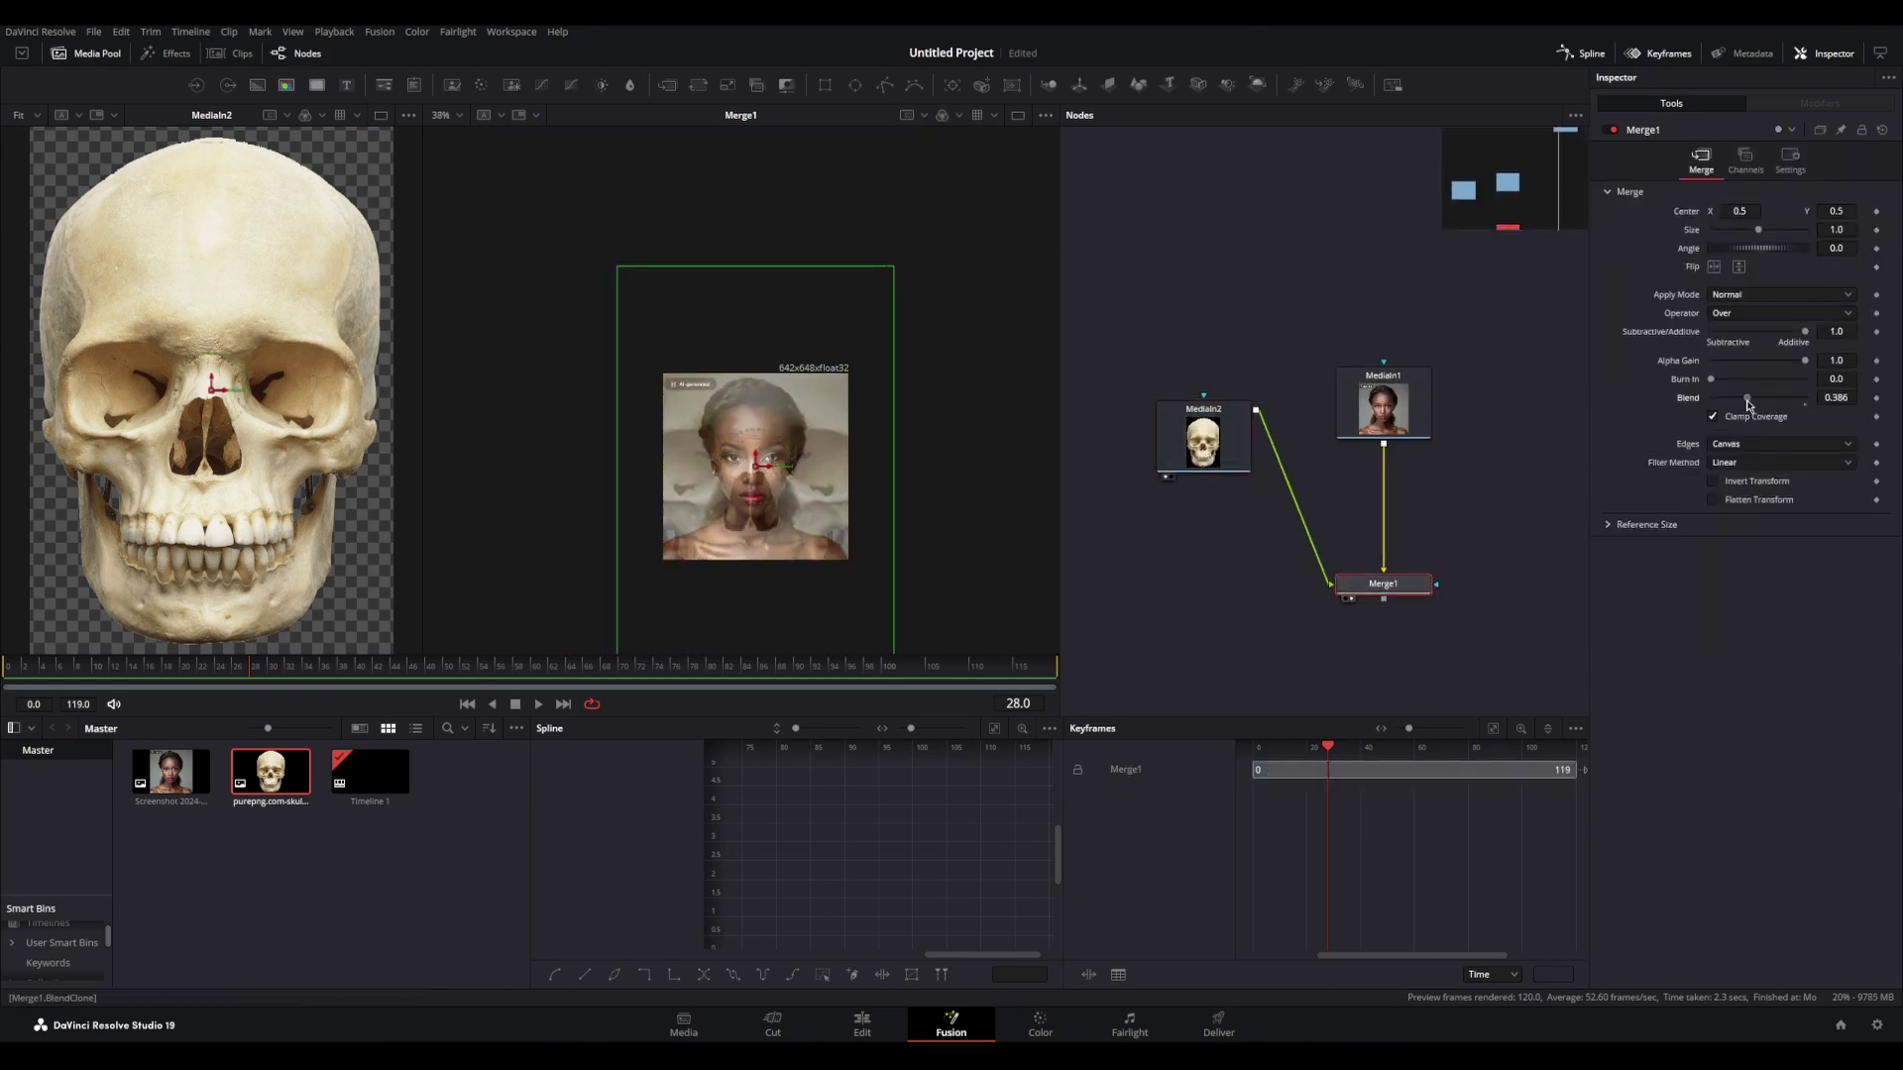
pyautogui.scroll(-2, 956, 575)
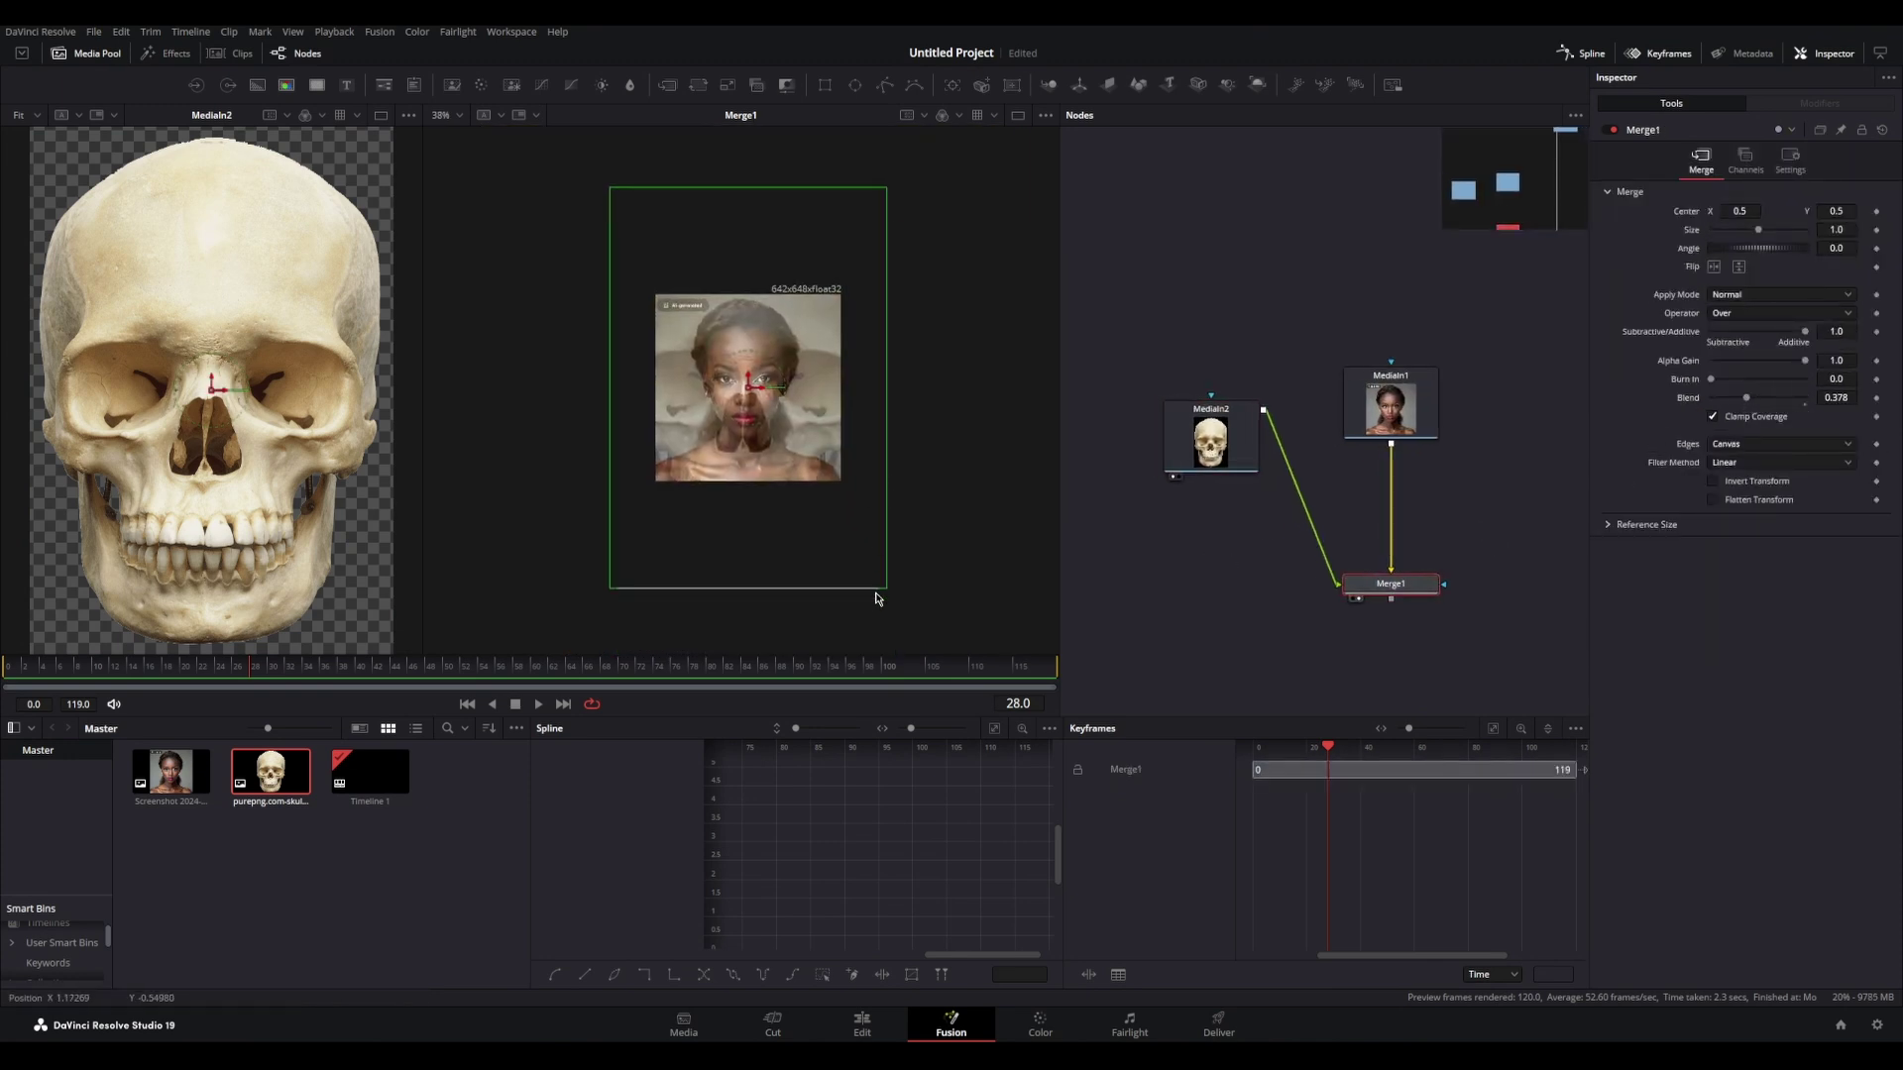
# Step: Scale the skull in Merge1 to about 0.304 and position it over the face at about X 0.487, Y 0.544
pyautogui.moveTo(881, 597); pyautogui.dragTo(772, 439)
pyautogui.scroll(4, 759, 410)
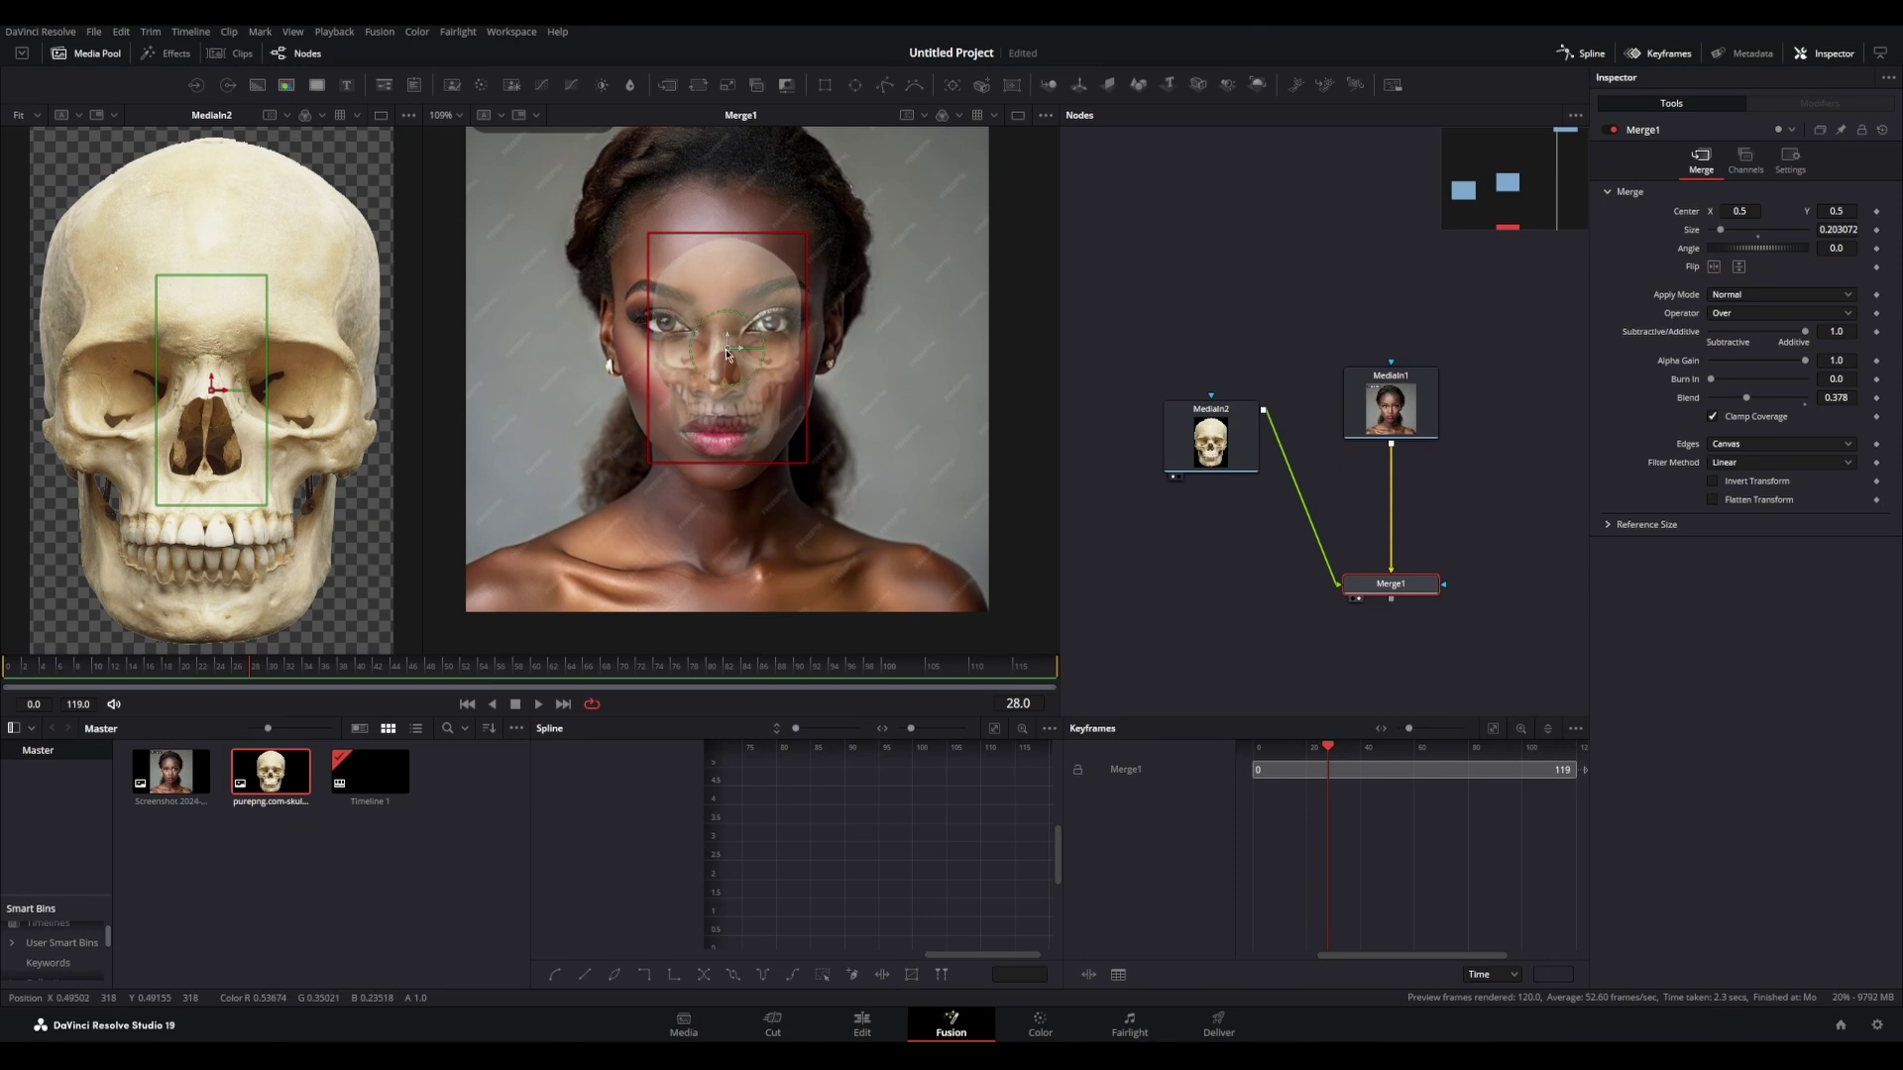
pyautogui.moveTo(726, 353); pyautogui.dragTo(715, 335)
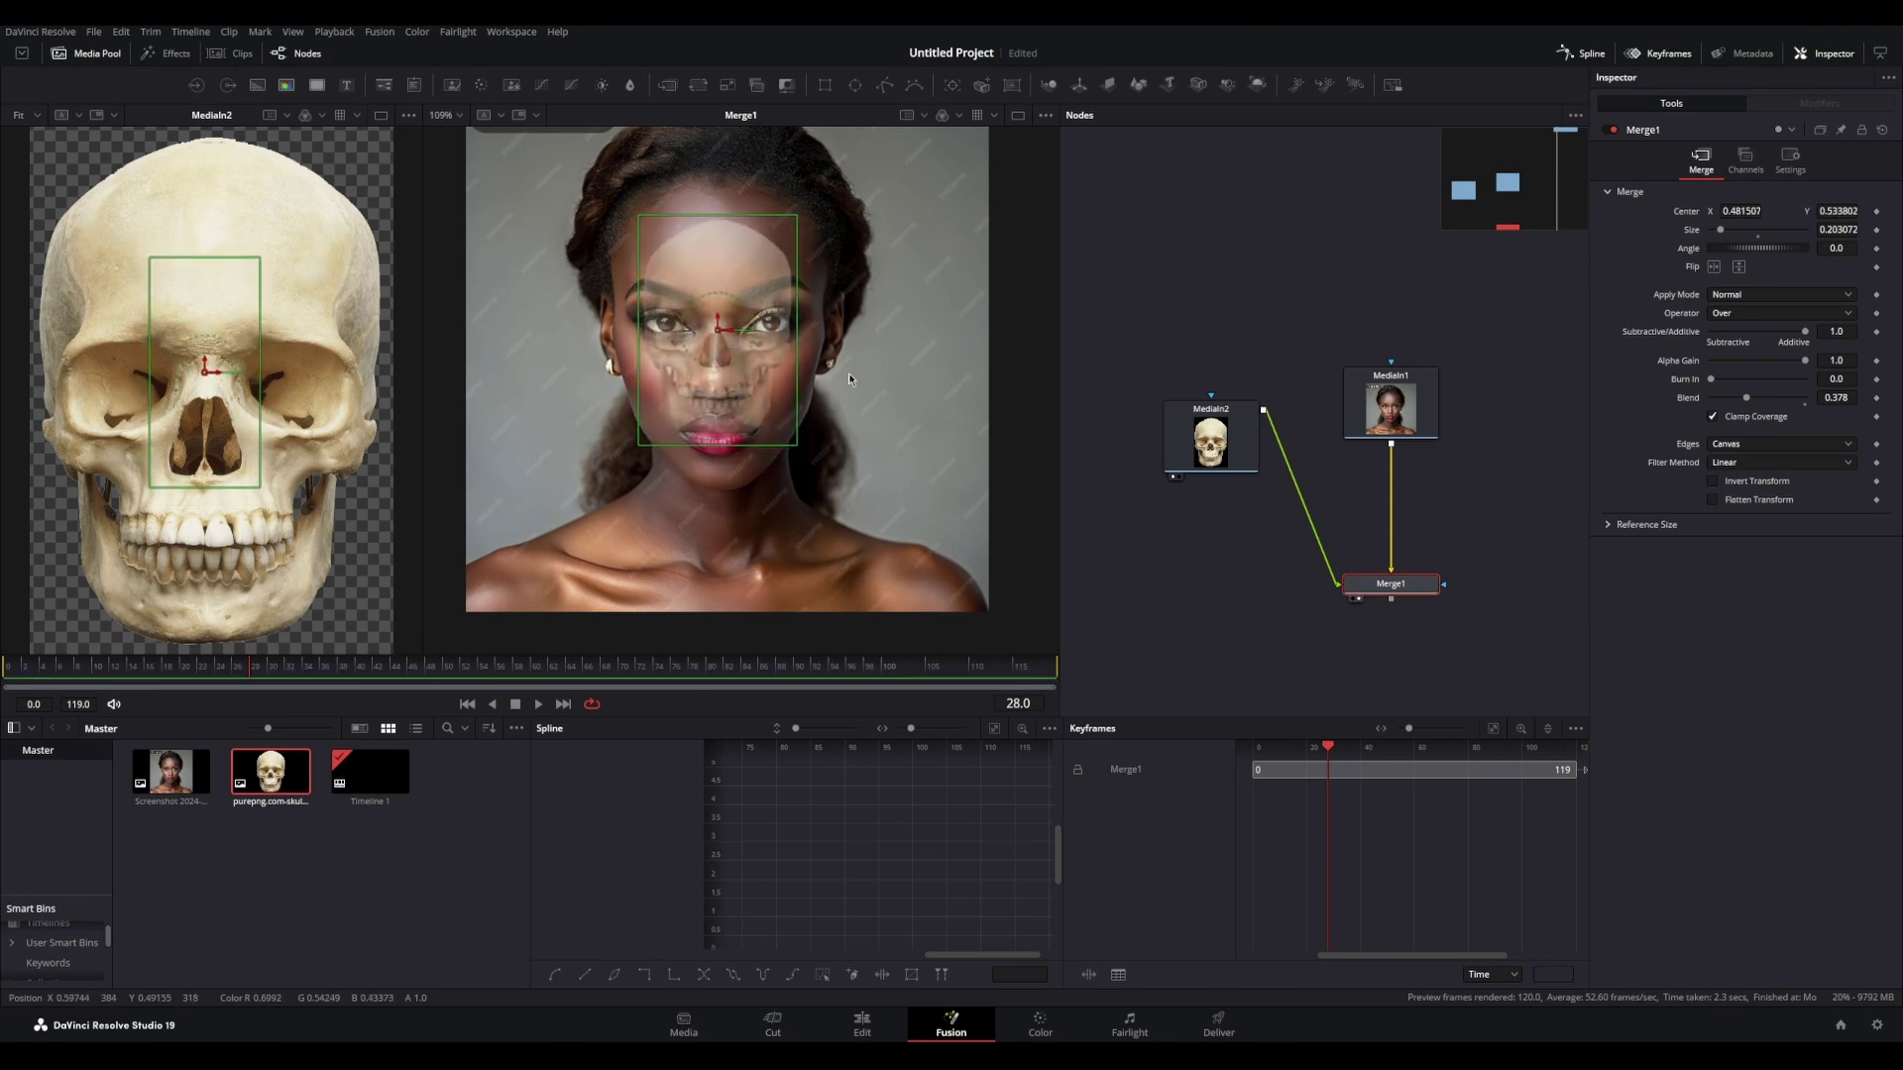
pyautogui.moveTo(797, 448); pyautogui.dragTo(837, 489)
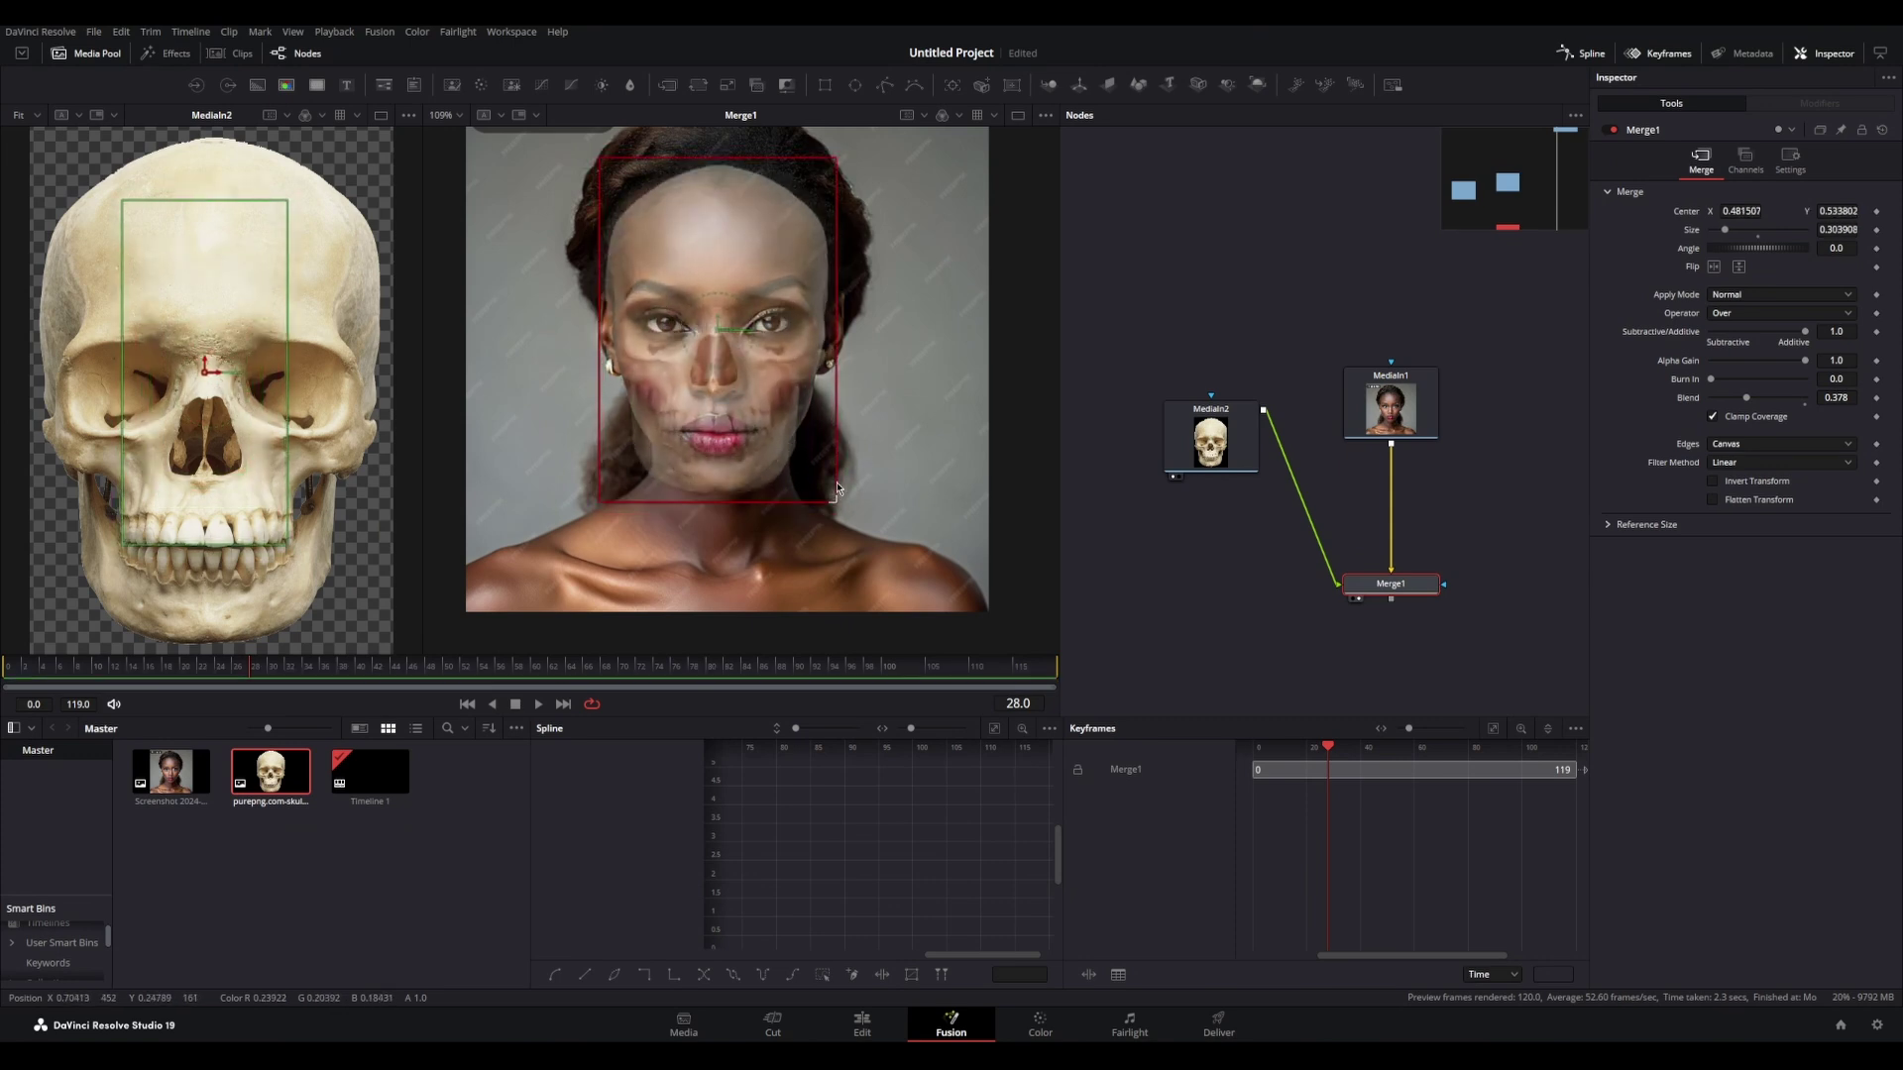
pyautogui.moveTo(722, 337); pyautogui.dragTo(721, 326)
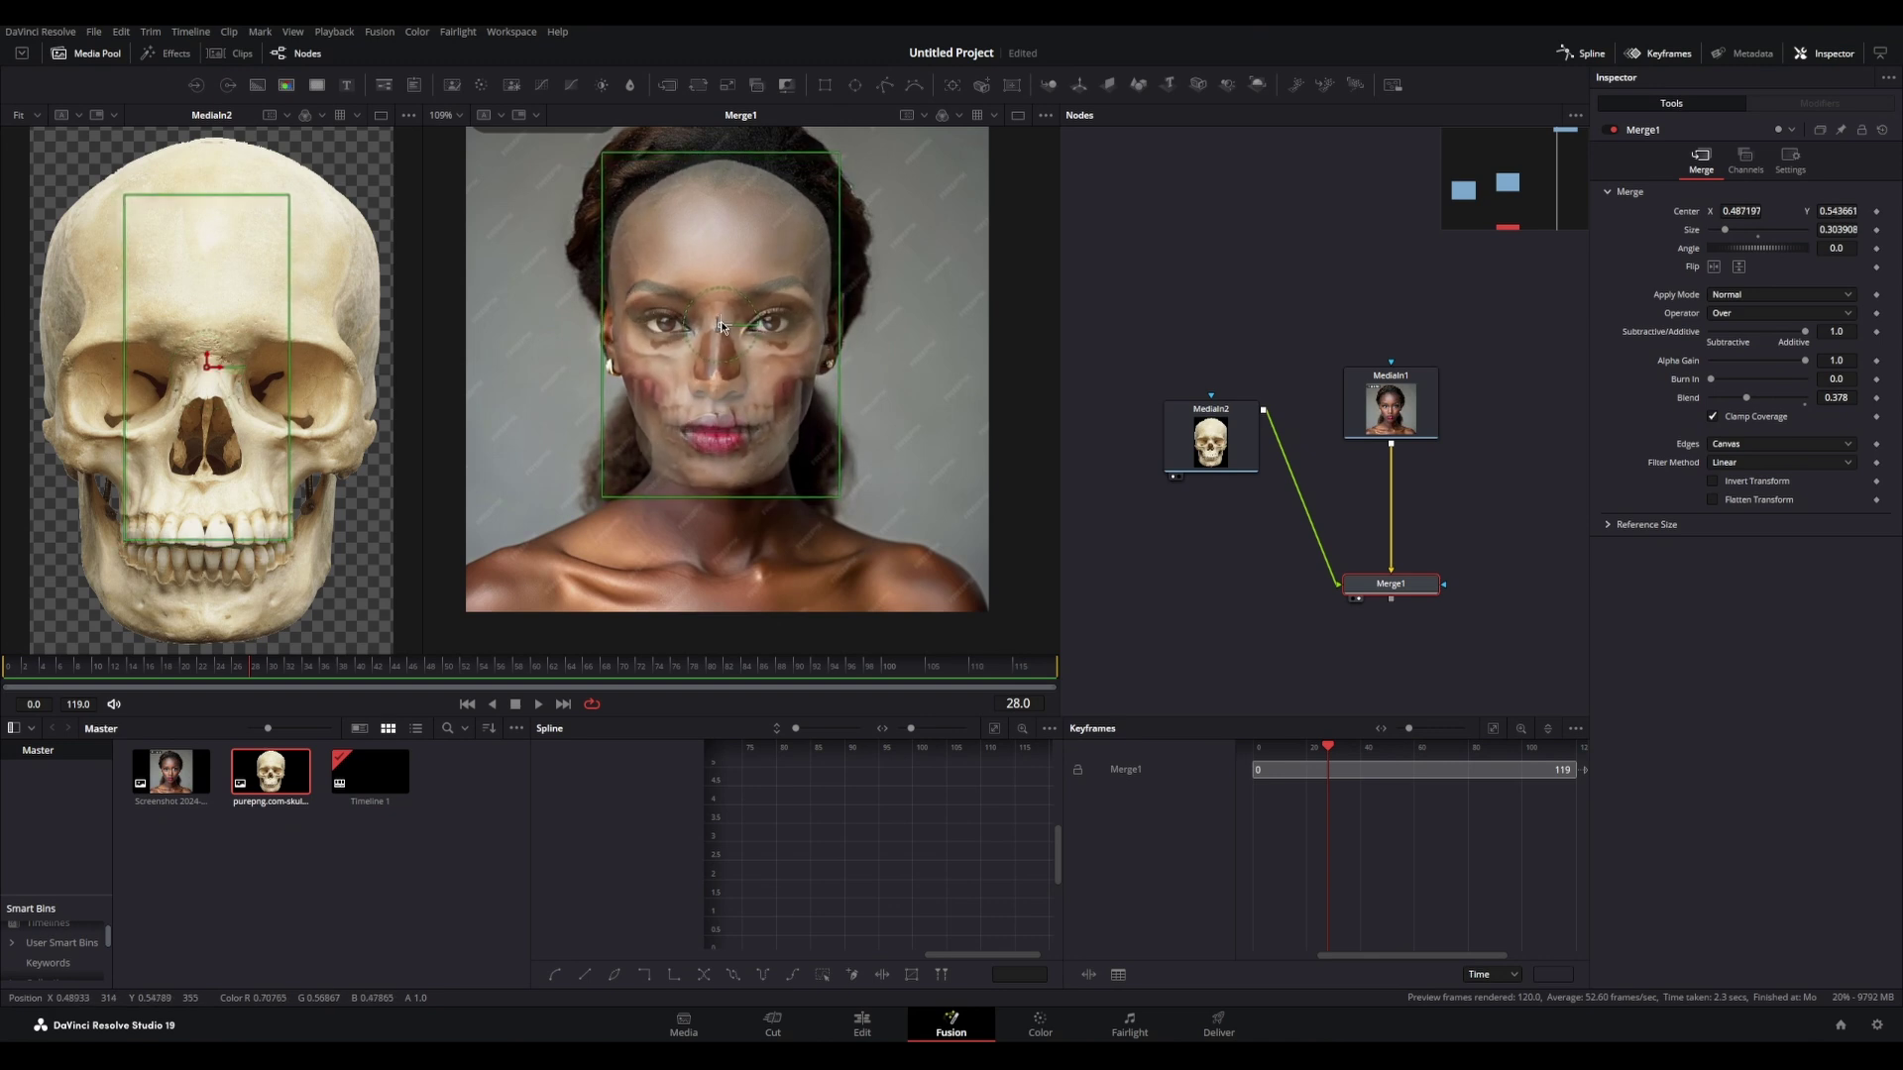
# Step: Set the merge Blend to about 0.417 and nudge the skull down to about Y 0.531
pyautogui.click(1804, 404)
pyautogui.moveTo(1802, 397); pyautogui.dragTo(1755, 420)
pyautogui.moveTo(722, 320); pyautogui.dragTo(726, 330)
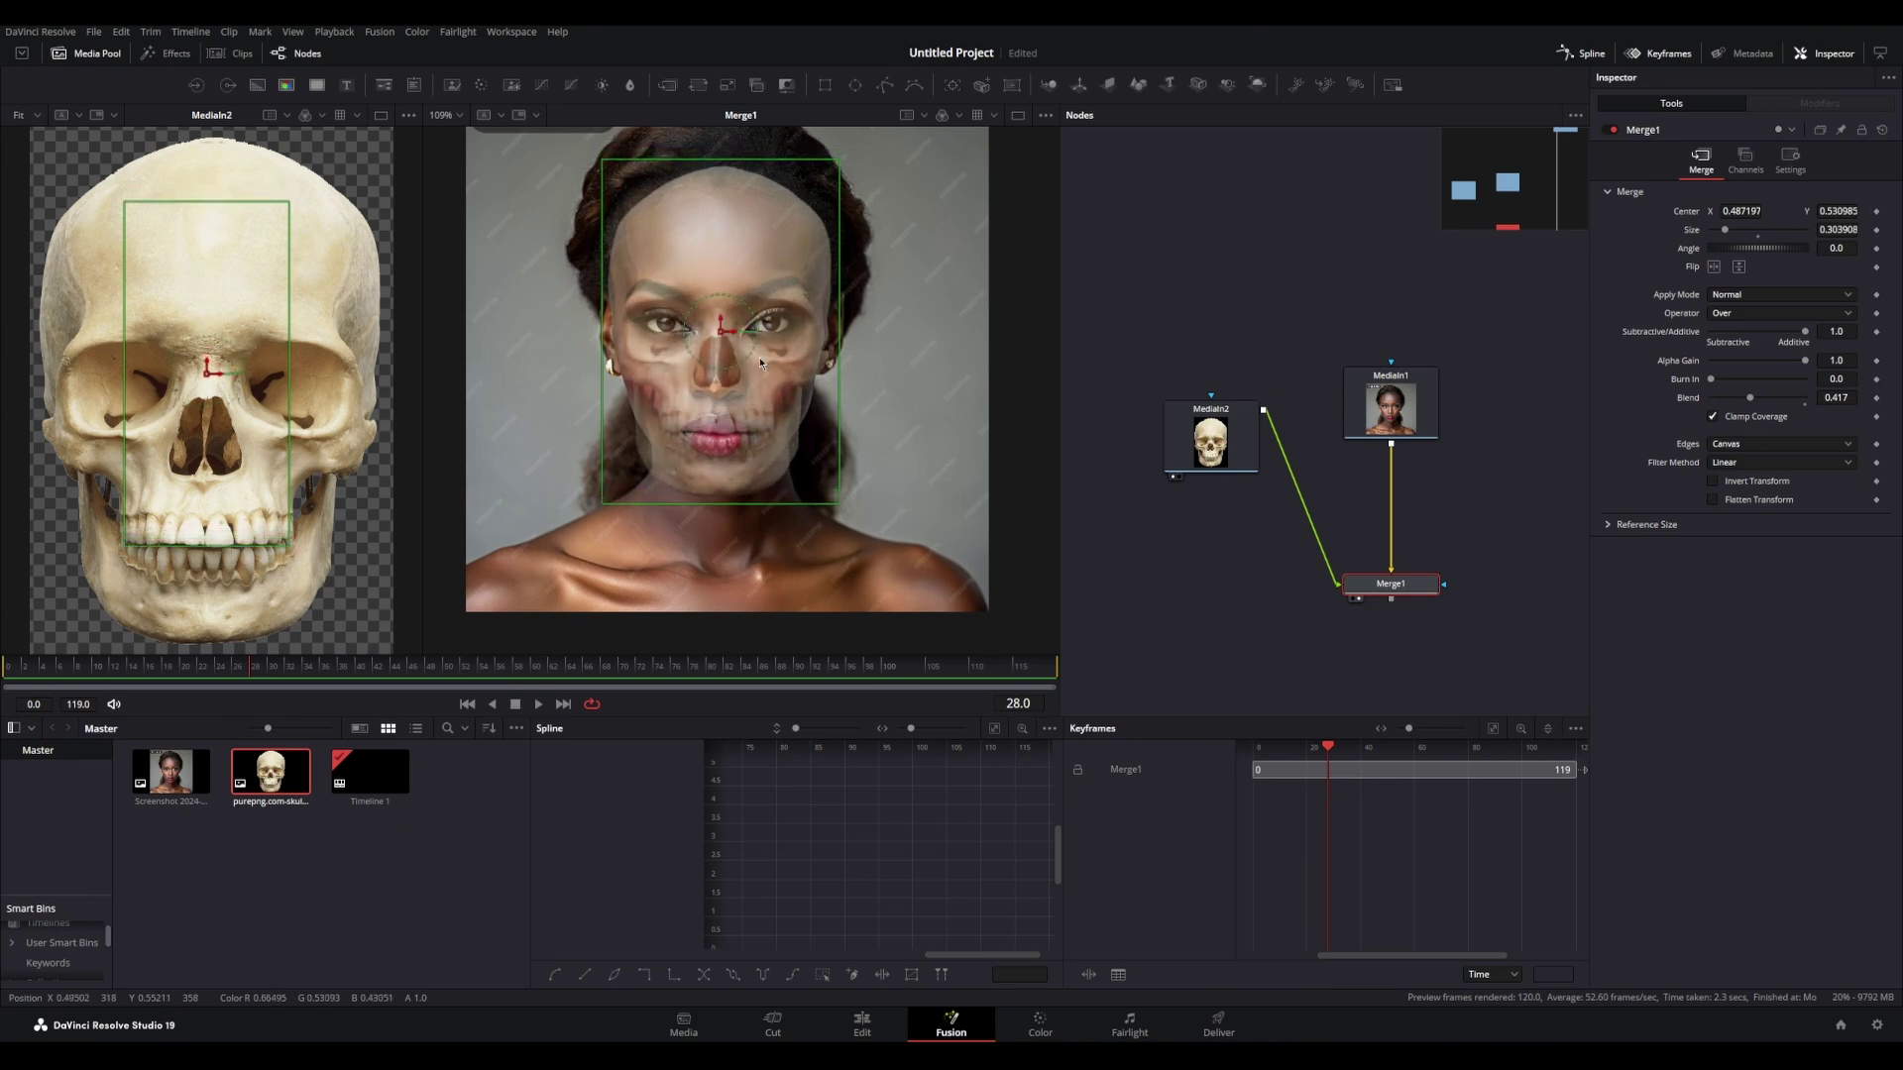
# Step: Add a Polygon mask for the skull image and trace its points along the face's jawline and chin
pyautogui.click(1227, 452)
pyautogui.moveTo(886, 88); pyautogui.dragTo(1229, 347)
pyautogui.scroll(5, 744, 397)
pyautogui.scroll(-2, 872, 297)
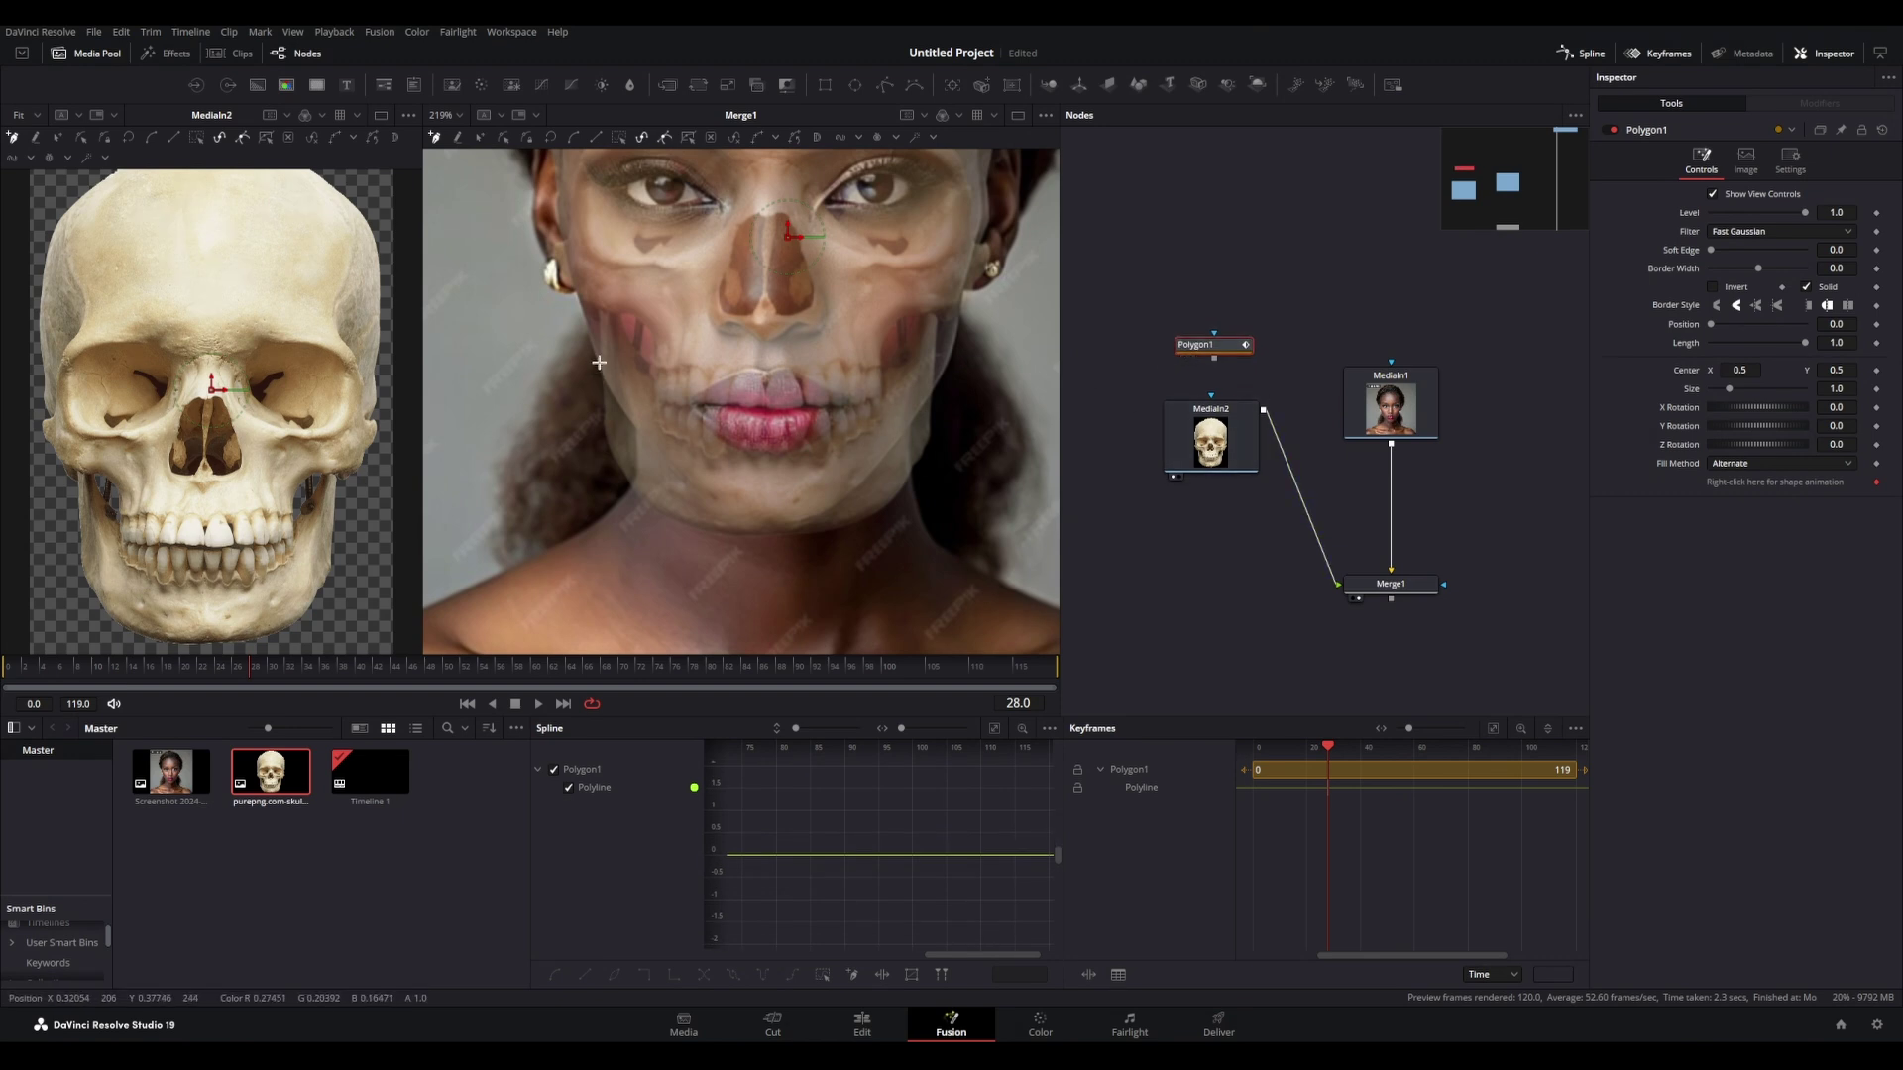
pyautogui.click(647, 436)
pyautogui.click(684, 469)
pyautogui.click(928, 395)
pyautogui.click(962, 319)
# Step: Continue the polygon around the forehead and close it at its starting point beside the jaw
pyautogui.scroll(-2, 962, 315)
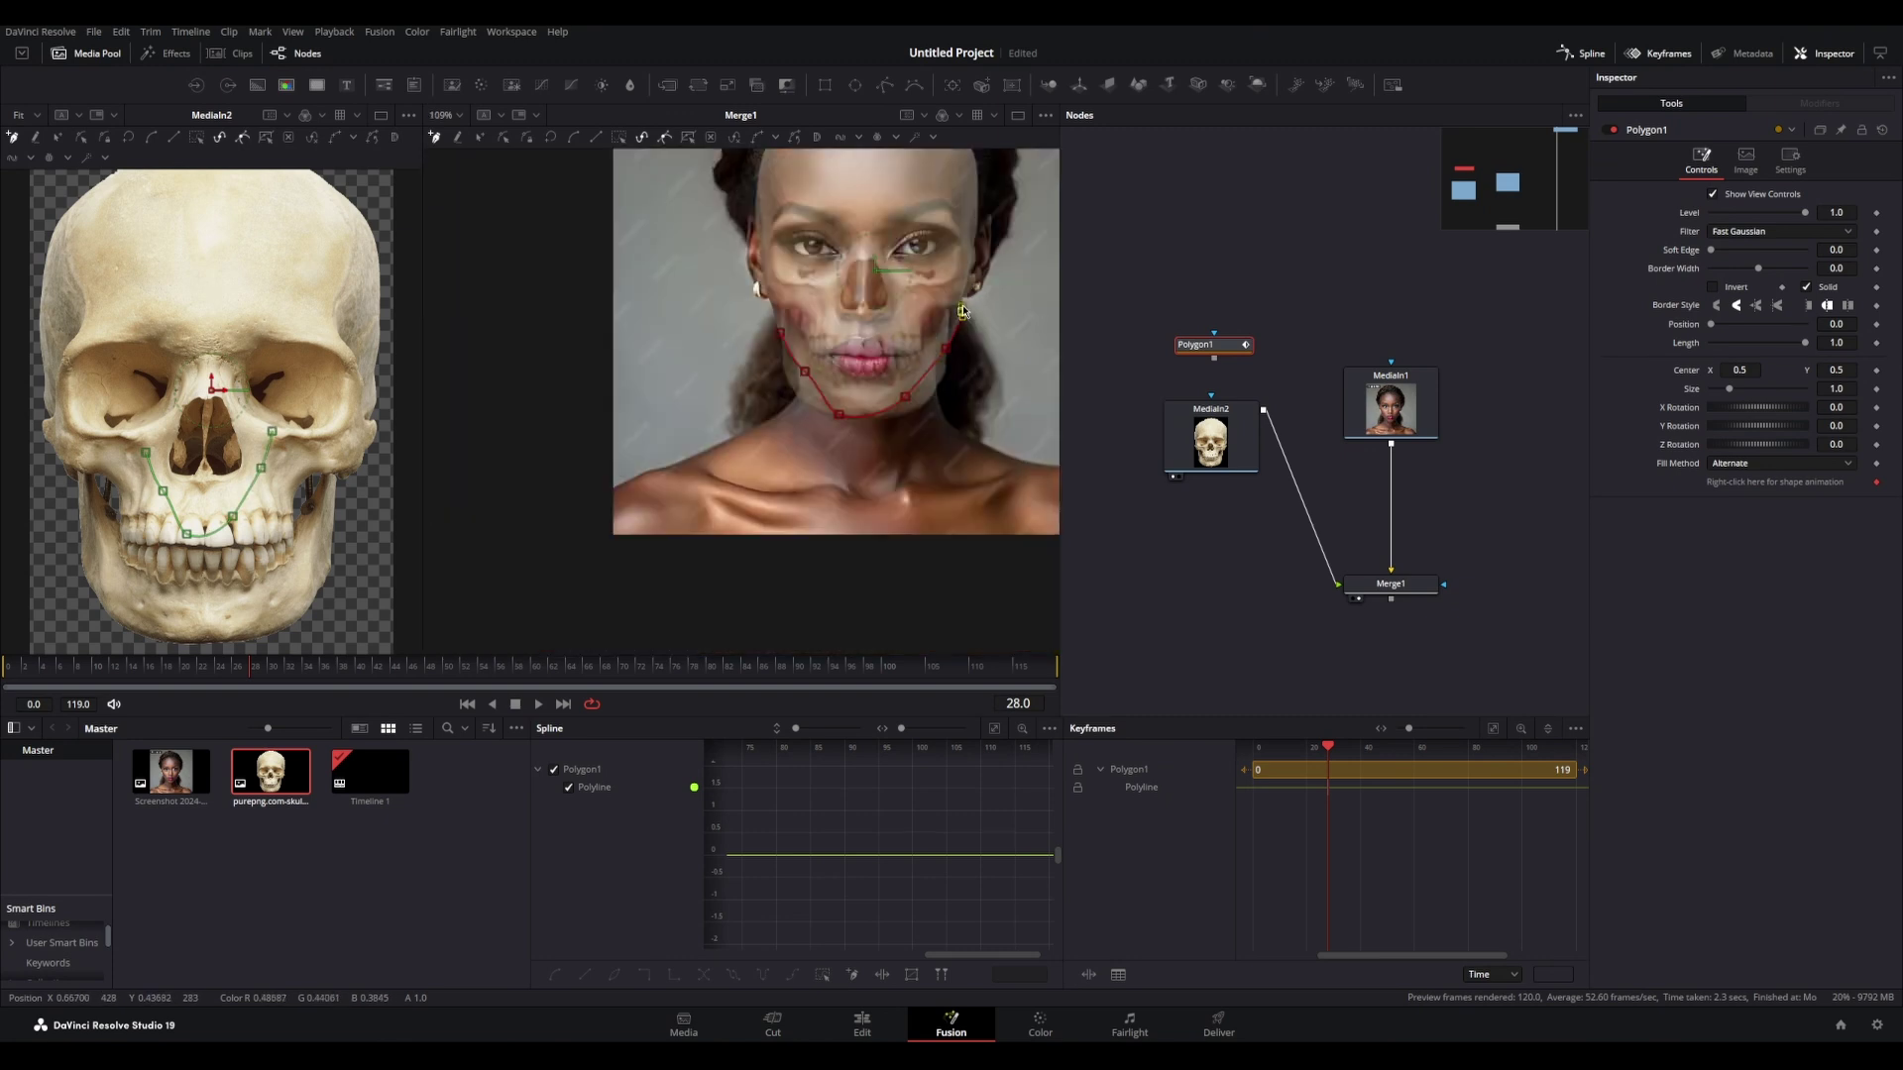
pyautogui.scroll(-3, 994, 278)
pyautogui.moveTo(994, 278); pyautogui.dragTo(987, 383)
pyautogui.click(1013, 321)
pyautogui.click(863, 322)
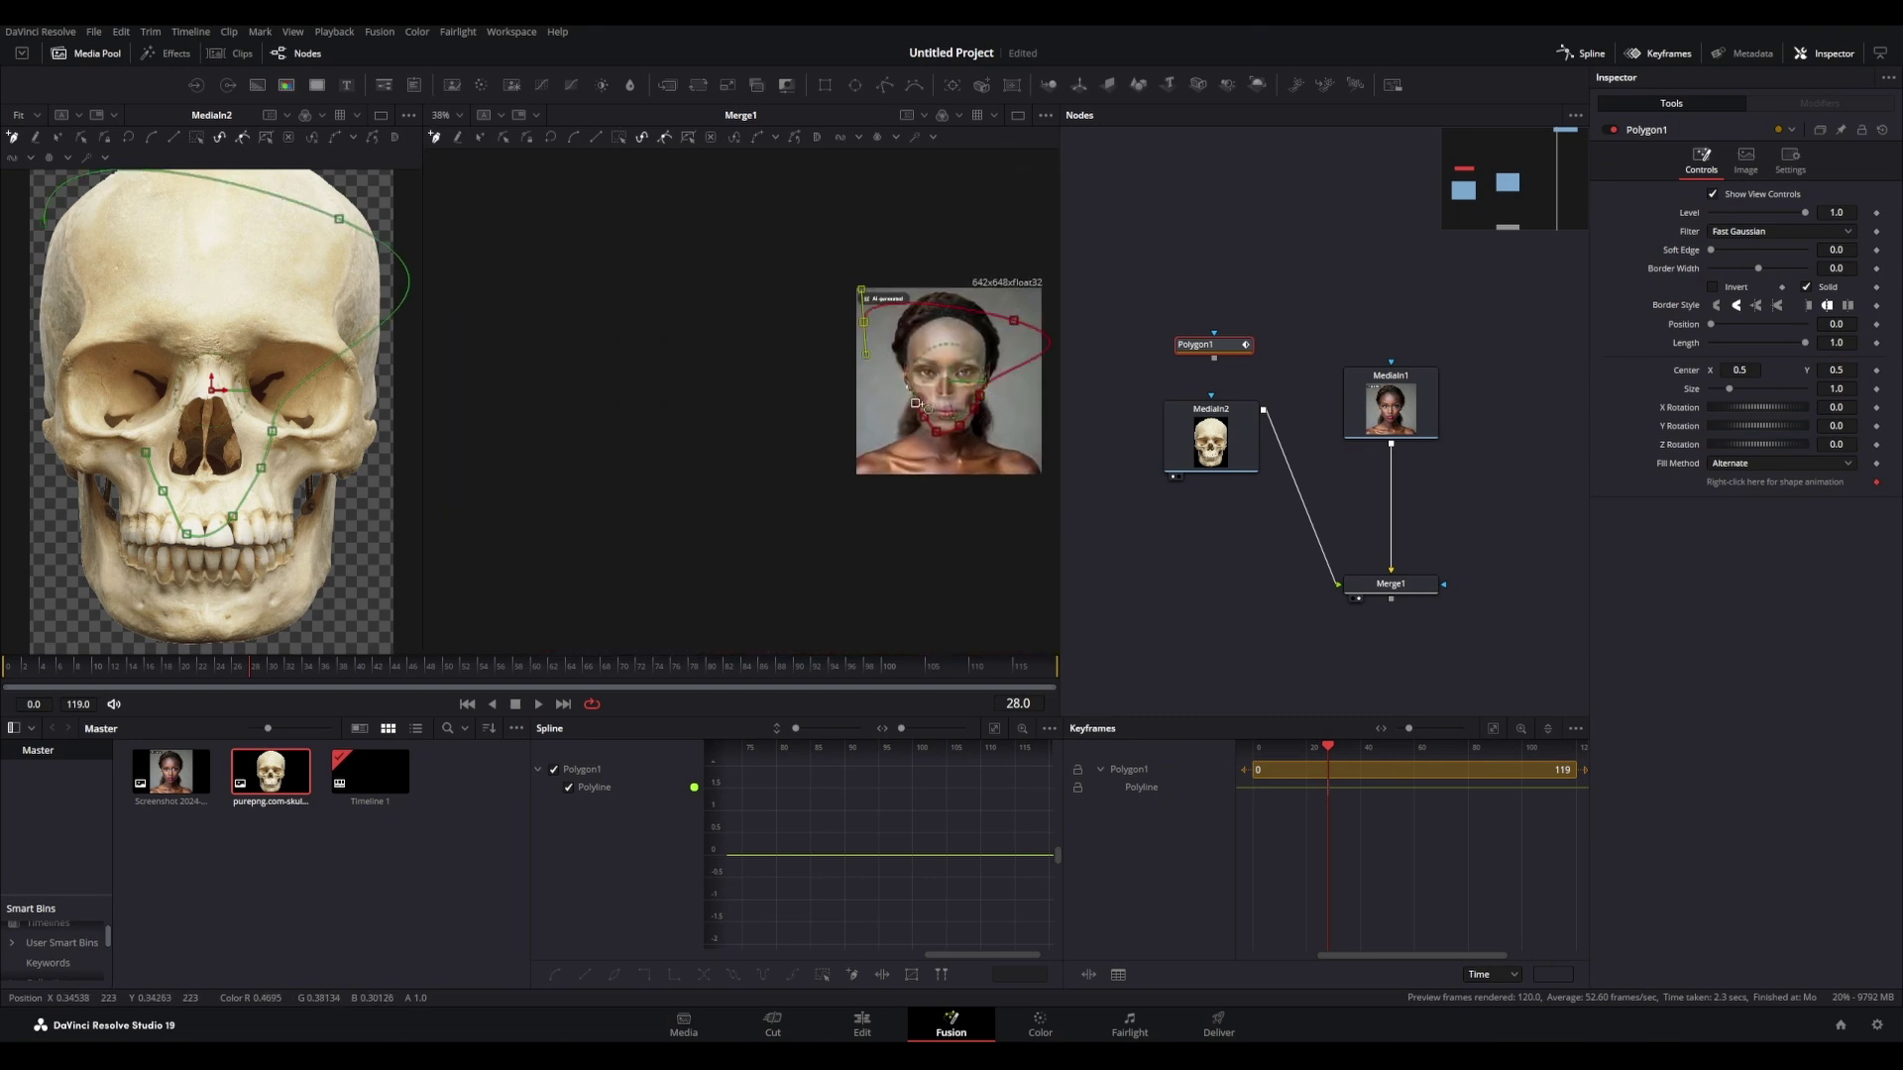
pyautogui.click(915, 404)
pyautogui.scroll(3, 1031, 407)
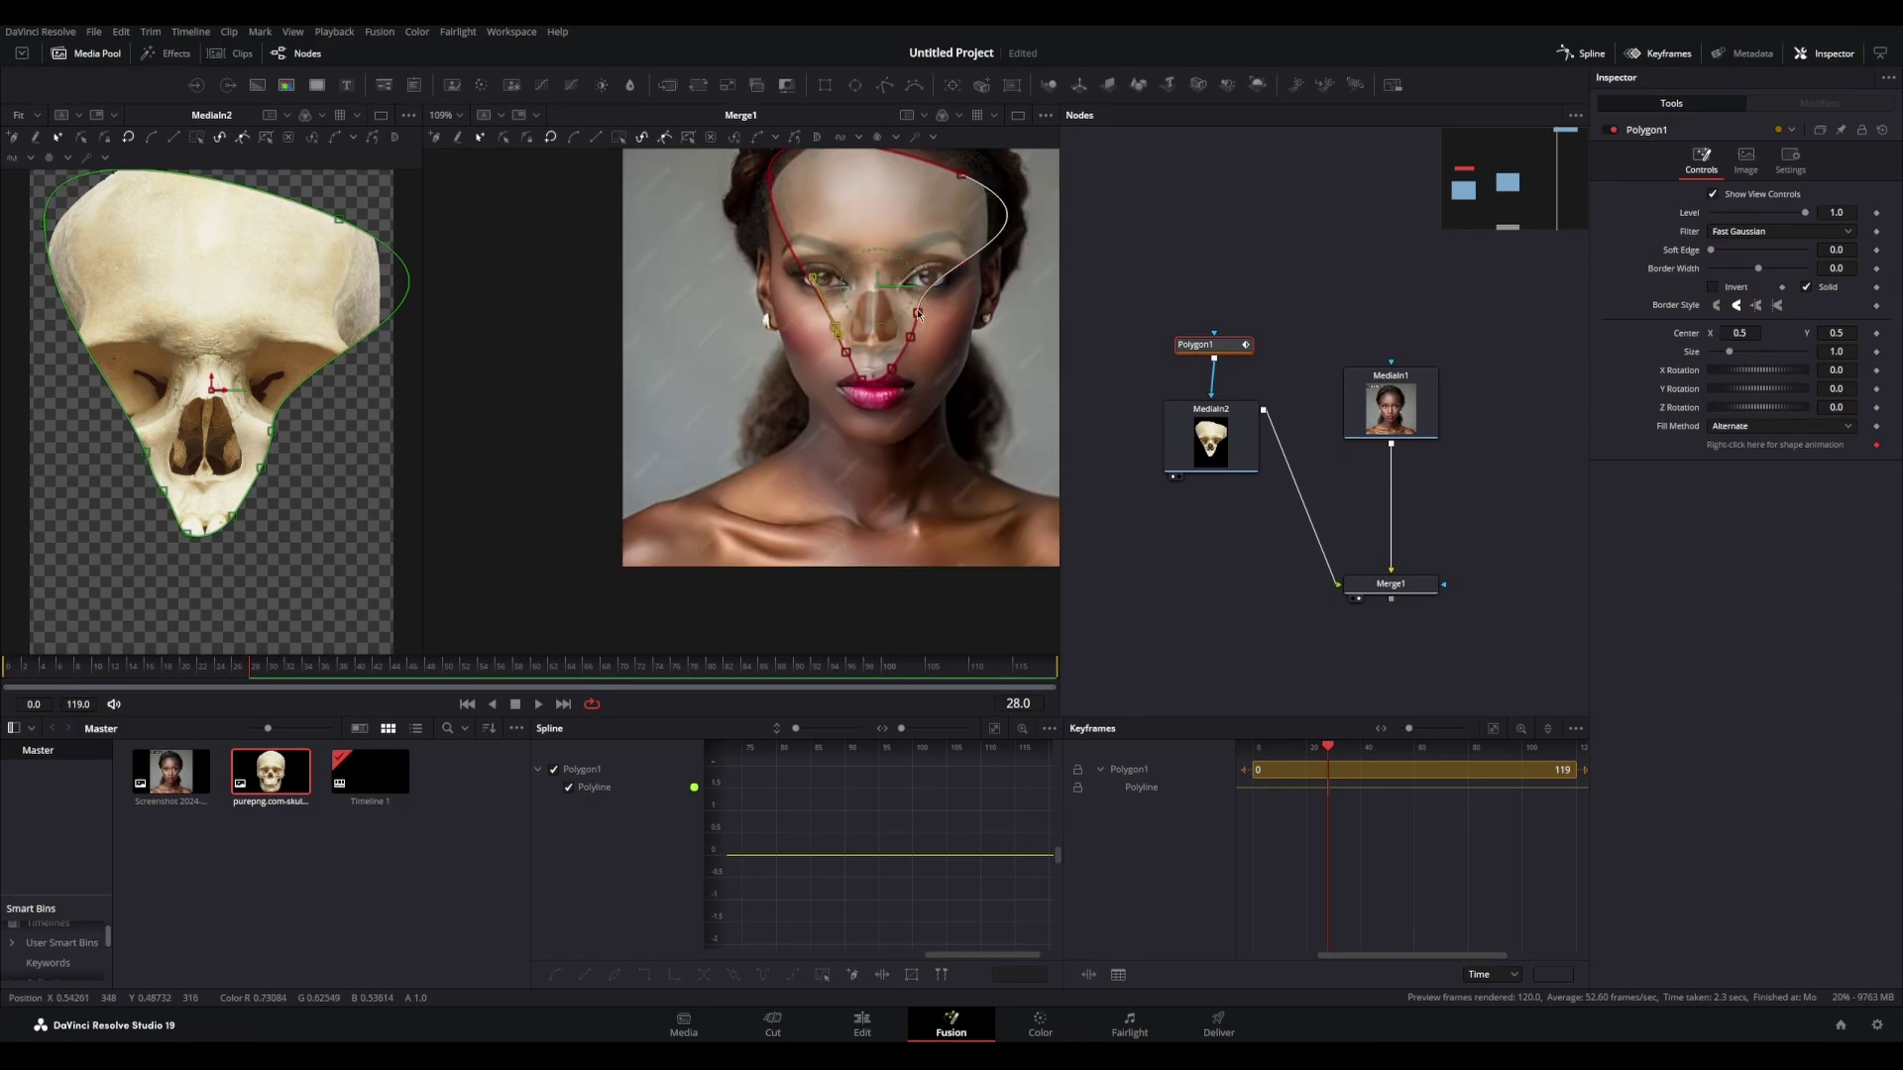
# Step: Reshape the polygon's points and curve handles to follow the skull outline from the chin to the forehead
pyautogui.moveTo(847, 310); pyautogui.dragTo(981, 362)
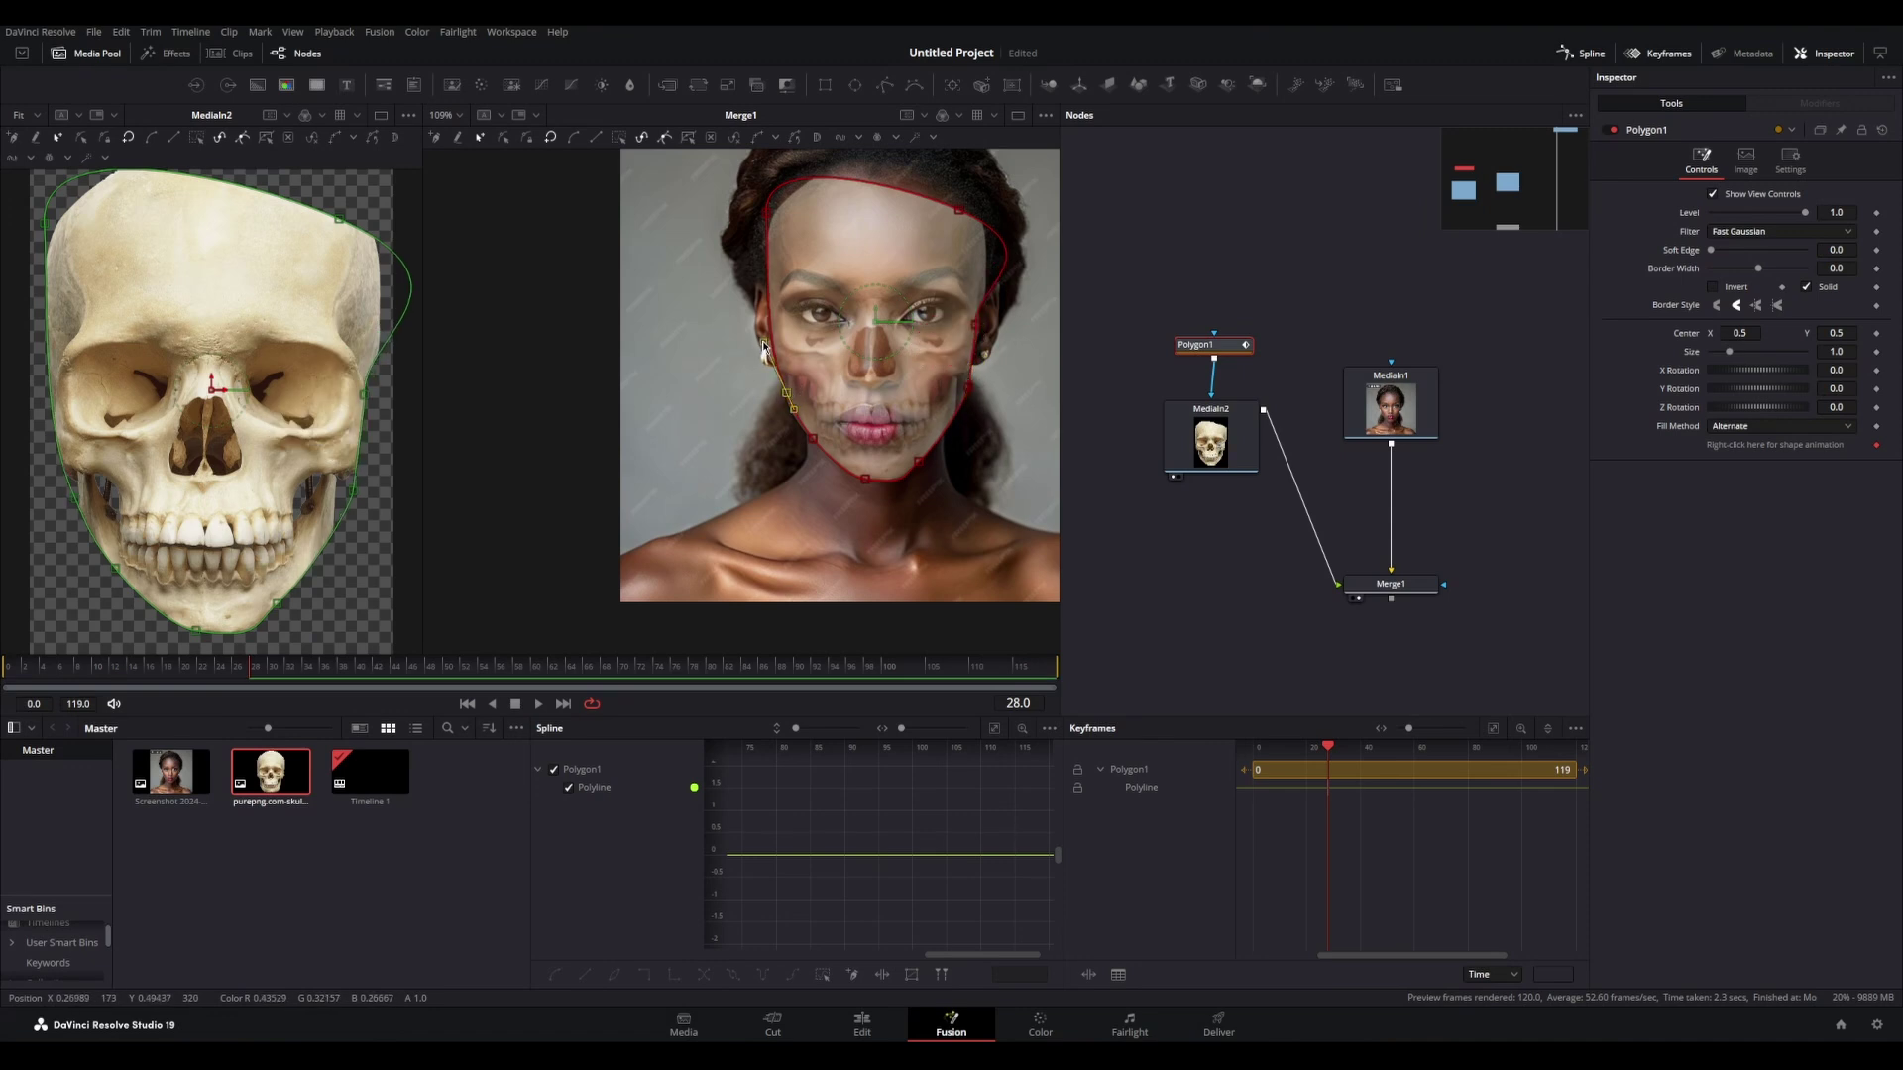
pyautogui.moveTo(763, 349); pyautogui.dragTo(768, 345)
pyautogui.moveTo(958, 210); pyautogui.dragTo(952, 172)
pyautogui.moveTo(1044, 254); pyautogui.dragTo(921, 251)
pyautogui.moveTo(691, 254); pyautogui.dragTo(697, 202)
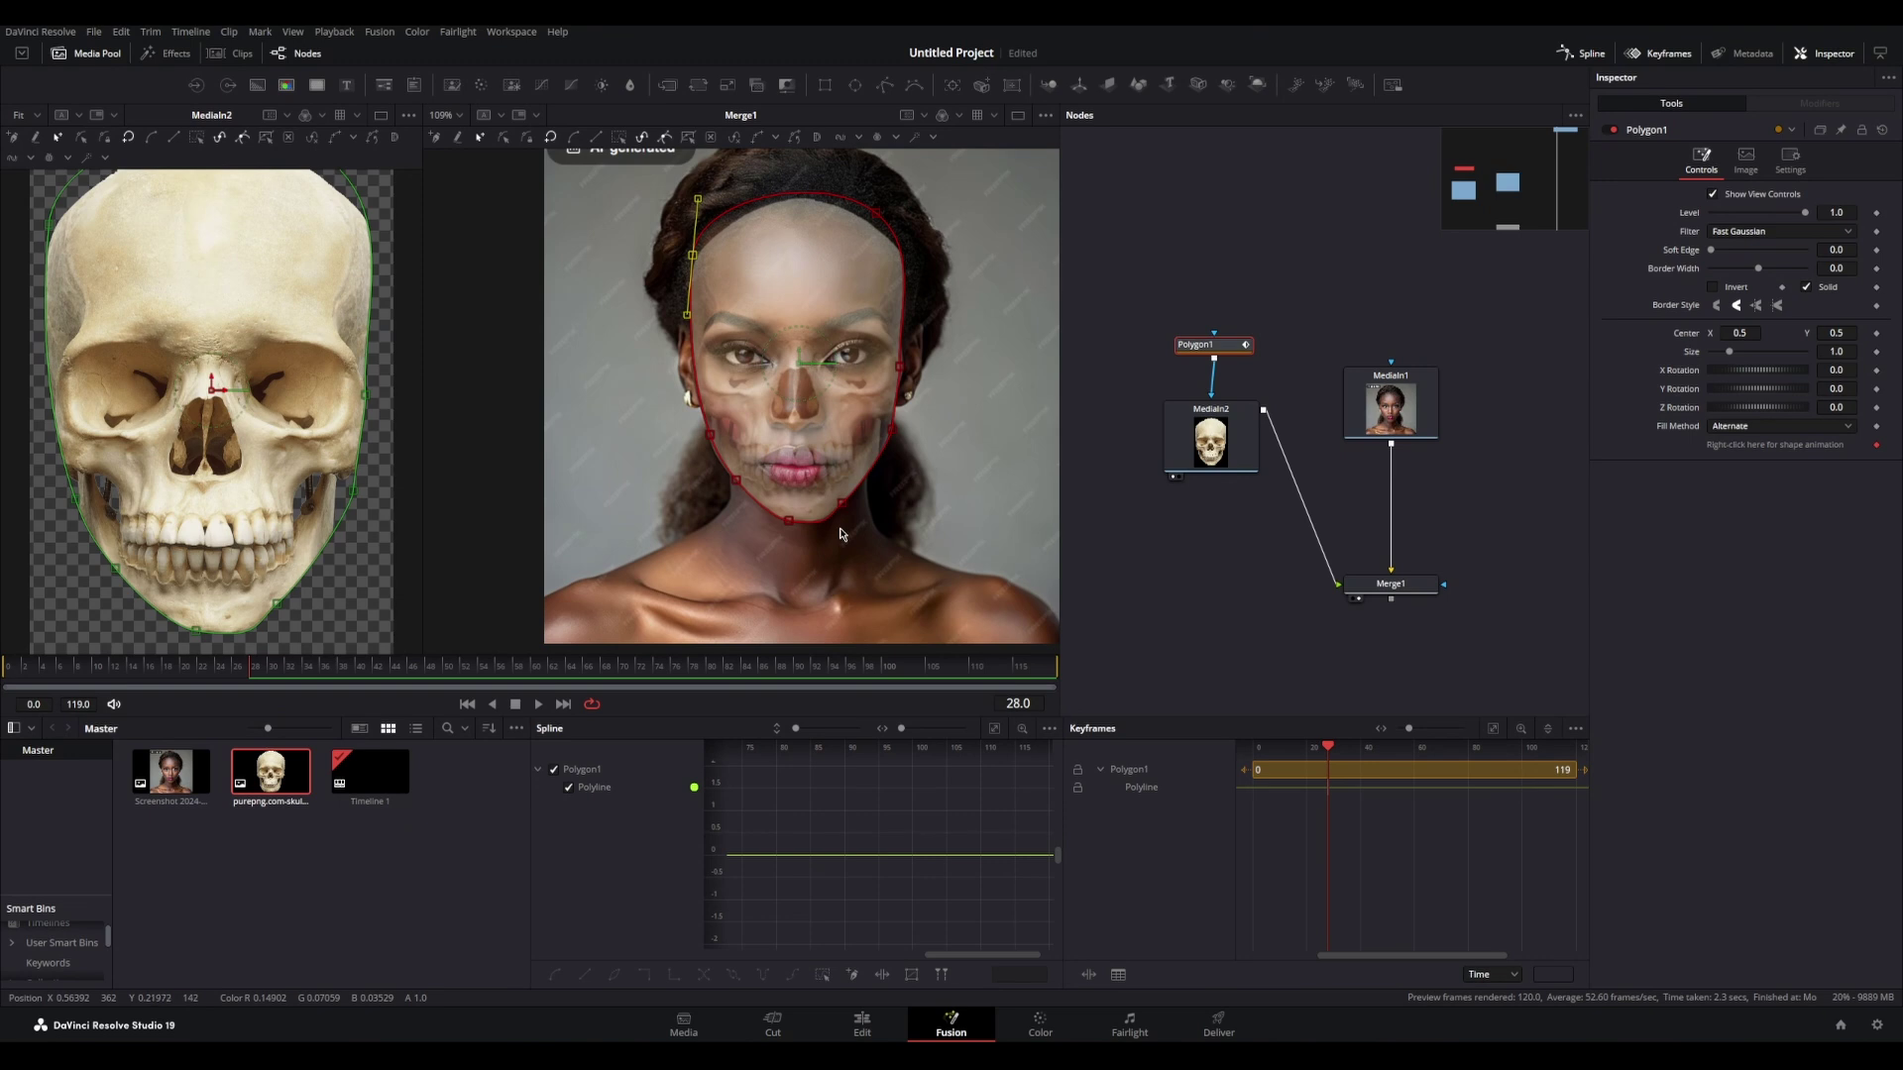
# Step: Add a pipe router between the skull image and Merge1, and align the skull and polygon nodes above it
pyautogui.keyDown('alt'); pyautogui.moveTo(1291, 476); pyautogui.dragTo(1211, 585); pyautogui.keyUp('alt')
pyautogui.moveTo(1211, 436); pyautogui.dragTo(1211, 491)
pyautogui.moveTo(1213, 345); pyautogui.dragTo(1211, 404)
# Step: Set the Merge1 node's Blend back to 1.0
pyautogui.click(1393, 582)
pyautogui.scroll(-2, 1214, 536)
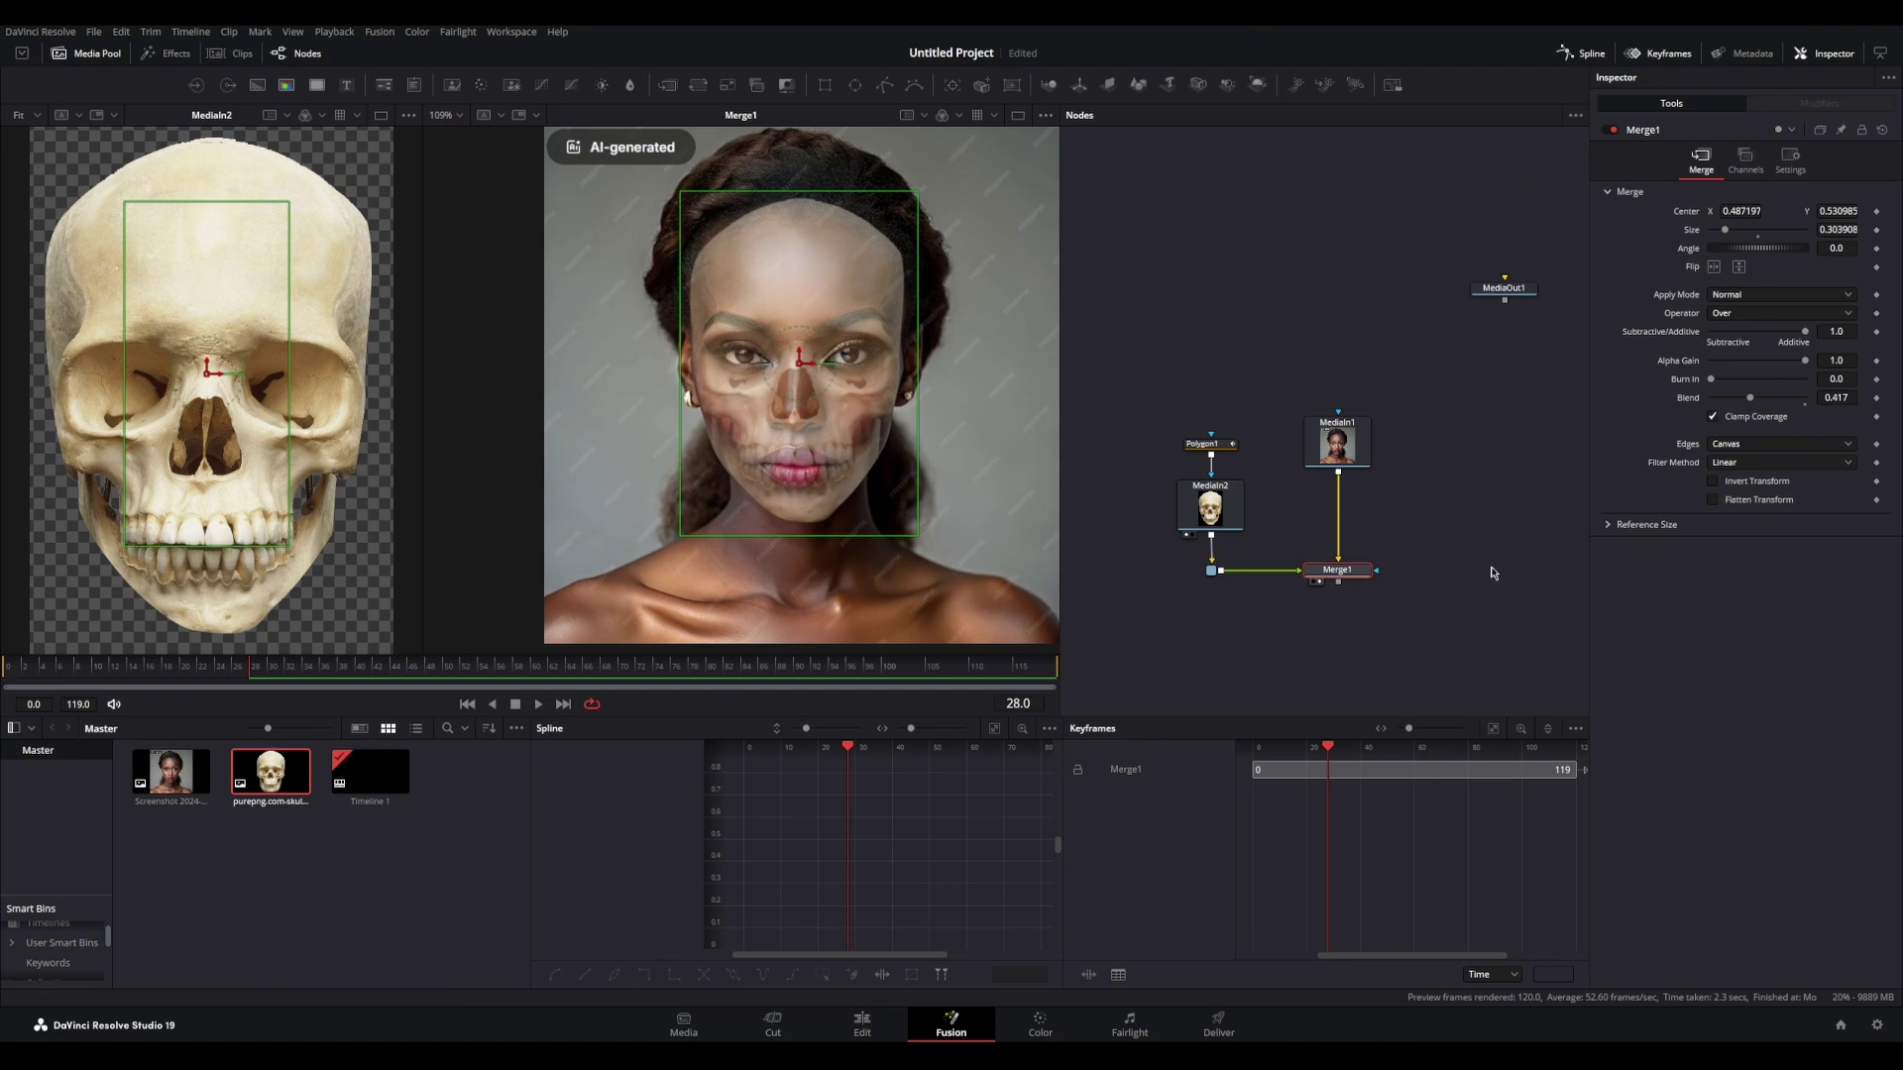
pyautogui.moveTo(1773, 400); pyautogui.dragTo(1810, 399)
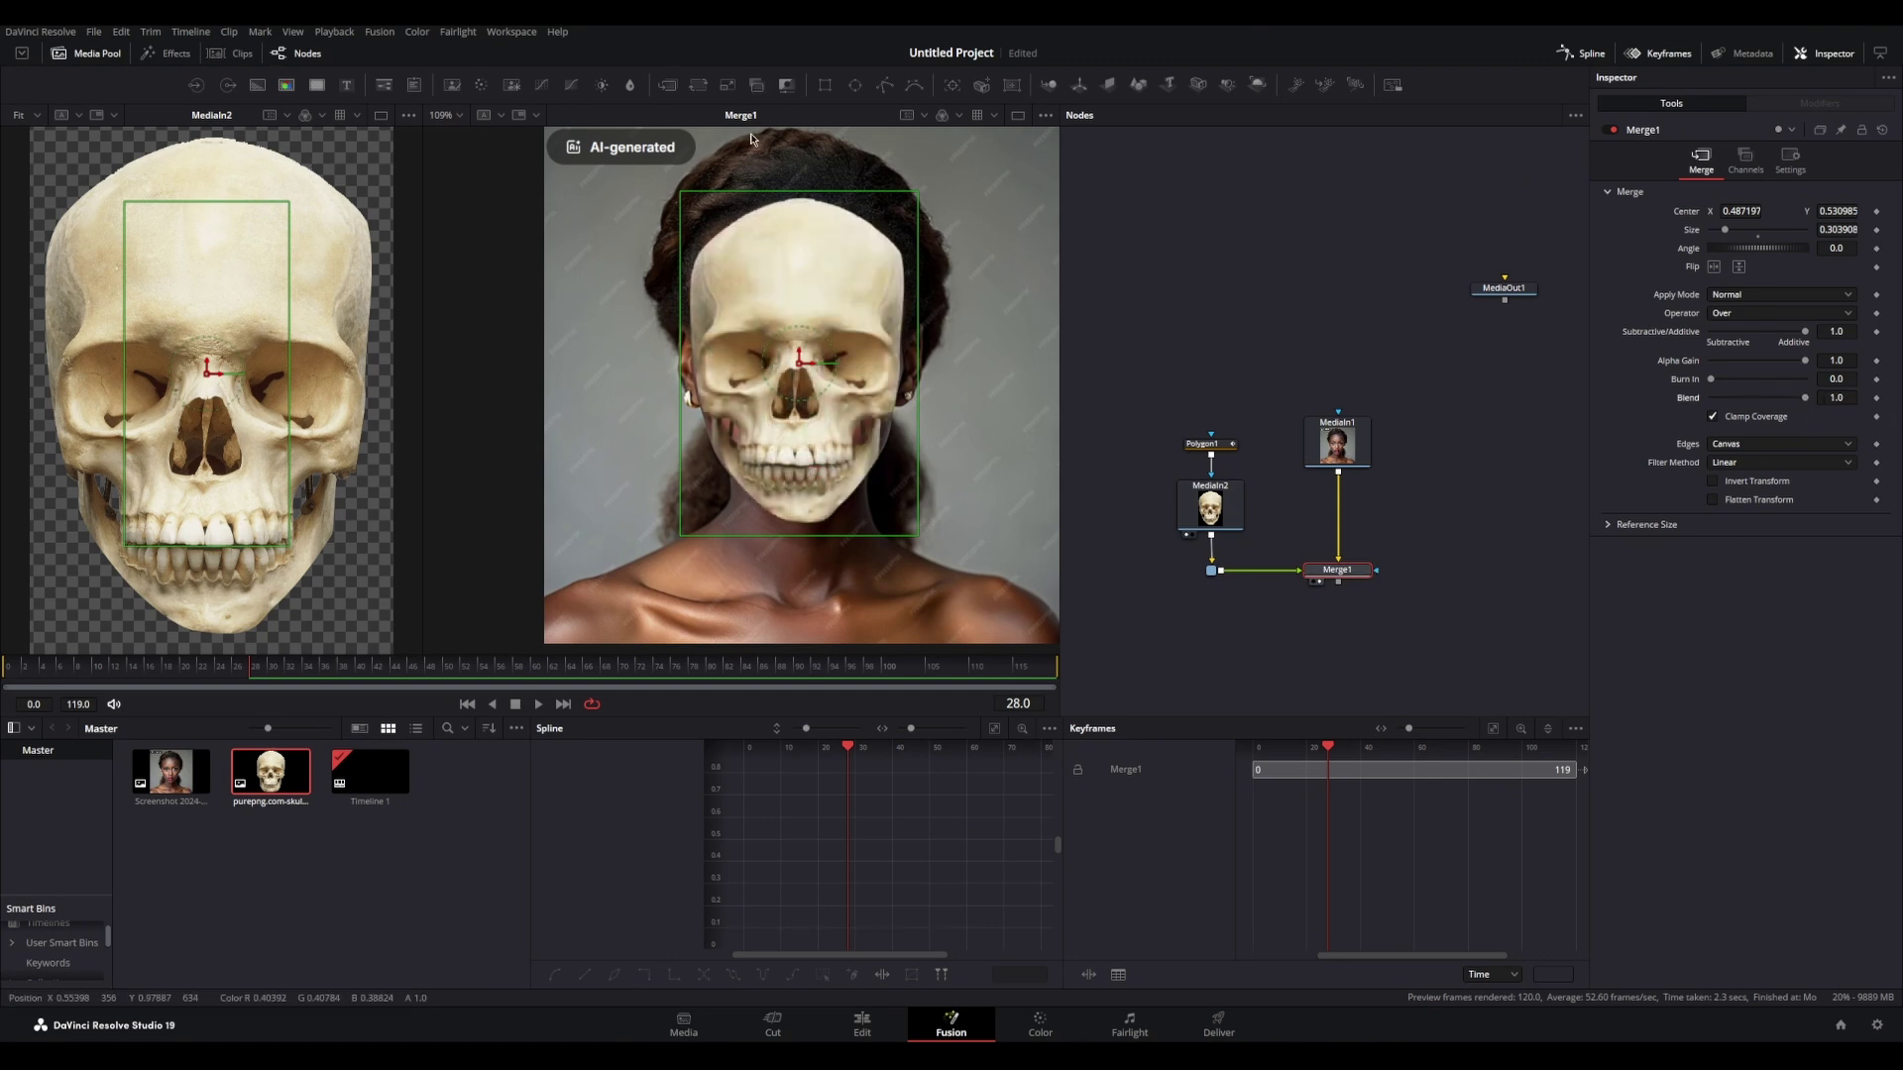
# Step: Add an Ellipse mask to Merge1 and route its connection through a pipe router
pyautogui.moveTo(855, 86)
pyautogui.mouseDown()
pyautogui.moveTo(1304, 303)
pyautogui.moveTo(1470, 534)
pyautogui.moveTo(1411, 511)
pyautogui.moveTo(1326, 578)
pyautogui.moveTo(1419, 579)
pyautogui.mouseUp()
pyautogui.scroll(3, 1459, 548)
pyautogui.scroll(-2, 1427, 543)
pyautogui.keyDown('alt'); pyautogui.click(1355, 556); pyautogui.keyUp('alt')
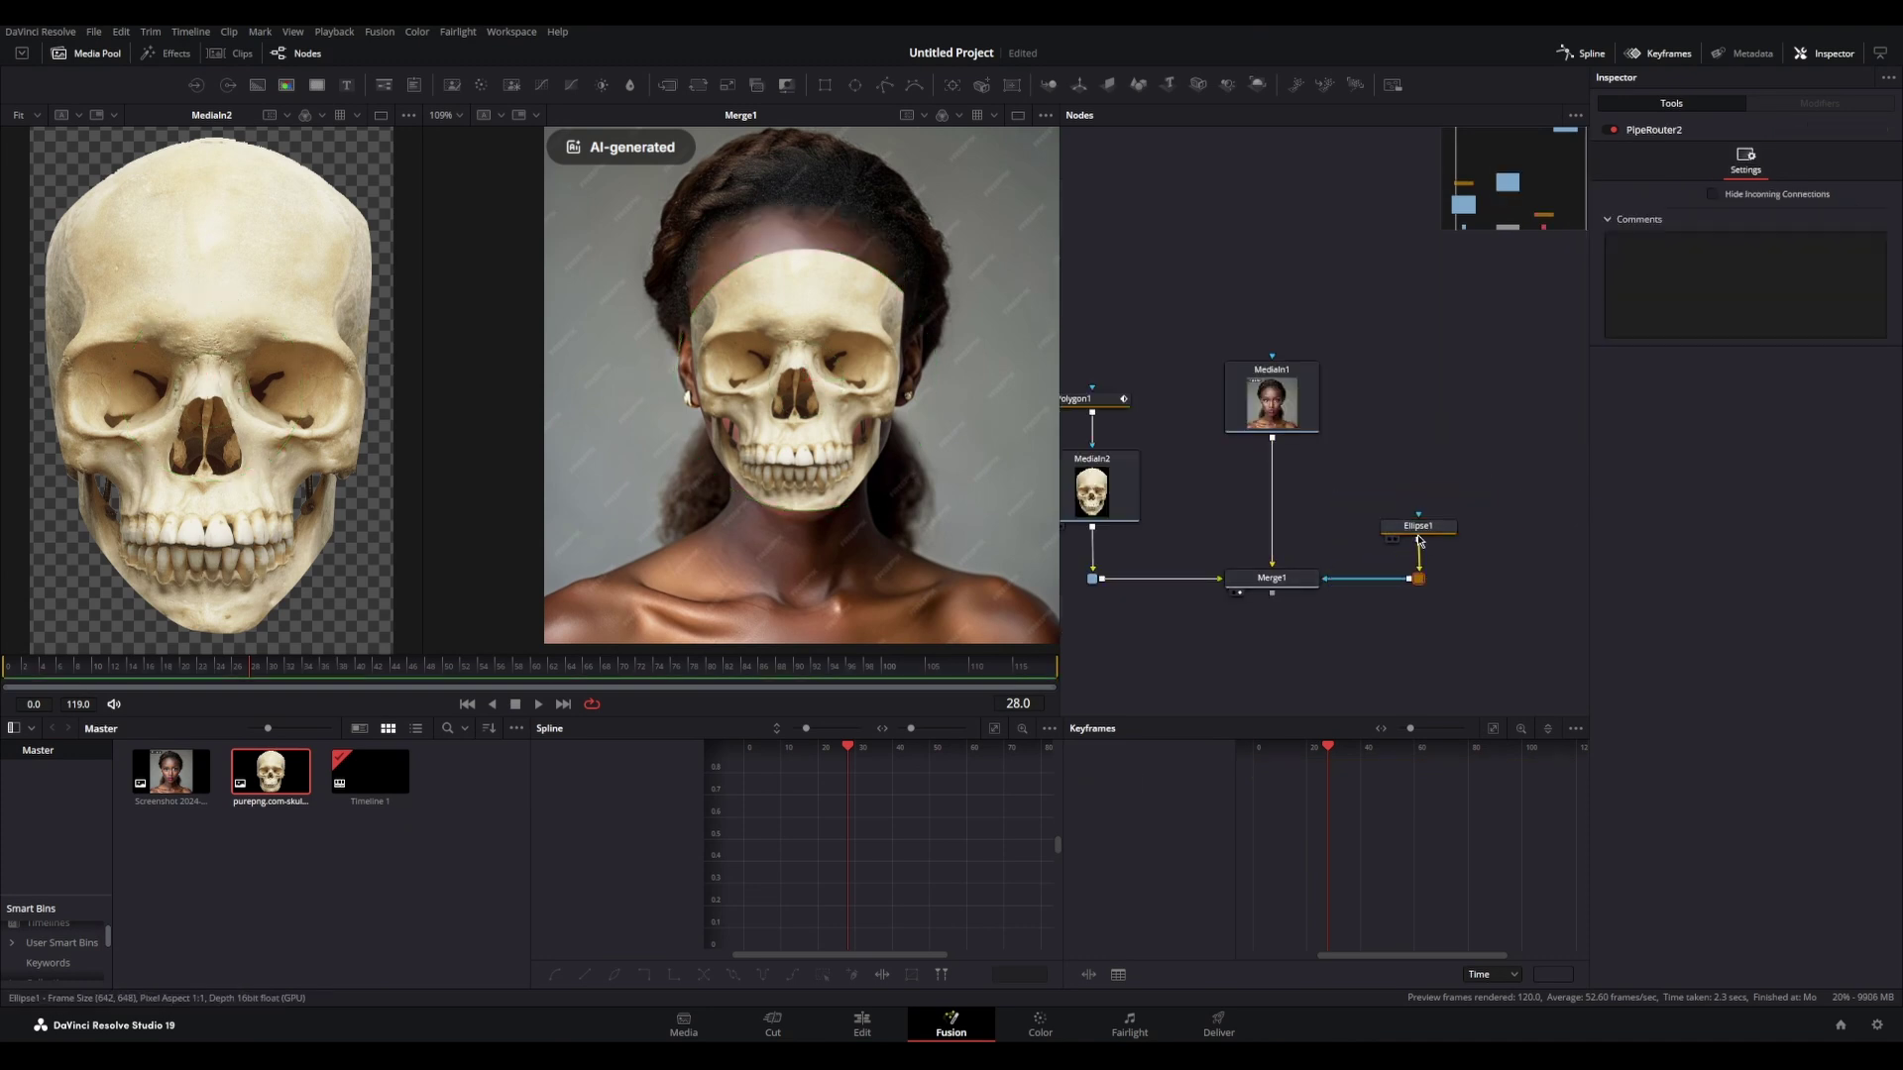
# Step: Shrink the ellipse mask to about 0.305 wide and high, centred over the nose bridge at about X 0.497, Y 0.537
pyautogui.click(1418, 526)
pyautogui.moveTo(818, 396); pyautogui.dragTo(834, 383)
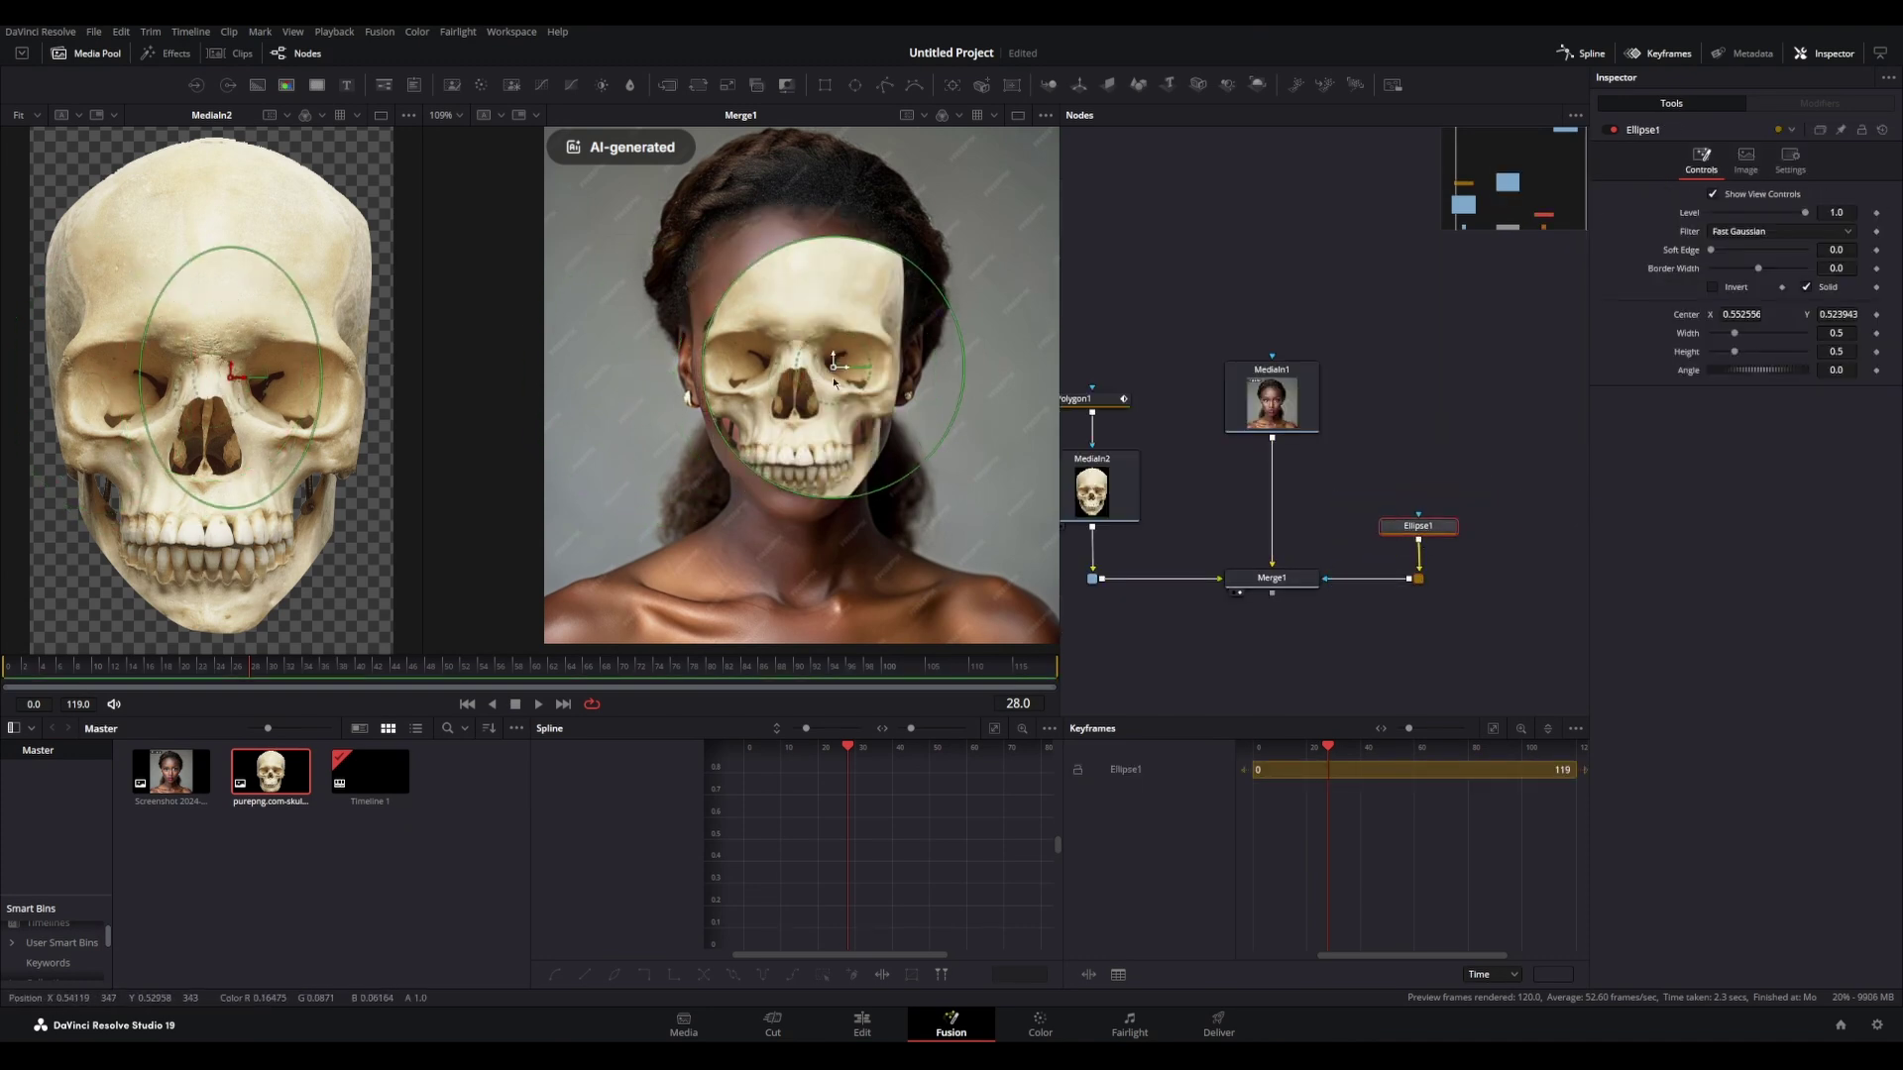
pyautogui.moveTo(926, 465); pyautogui.dragTo(885, 422)
pyautogui.moveTo(826, 365)
pyautogui.mouseDown()
pyautogui.moveTo(798, 398)
pyautogui.moveTo(834, 375)
pyautogui.moveTo(798, 382)
pyautogui.moveTo(861, 433)
pyautogui.moveTo(800, 382)
pyautogui.moveTo(805, 363)
pyautogui.mouseUp()
# Step: Select the Merge1 node and open the tool search to add a node after it
pyautogui.moveTo(1317, 608); pyautogui.dragTo(1334, 570)
pyautogui.click(1305, 543)
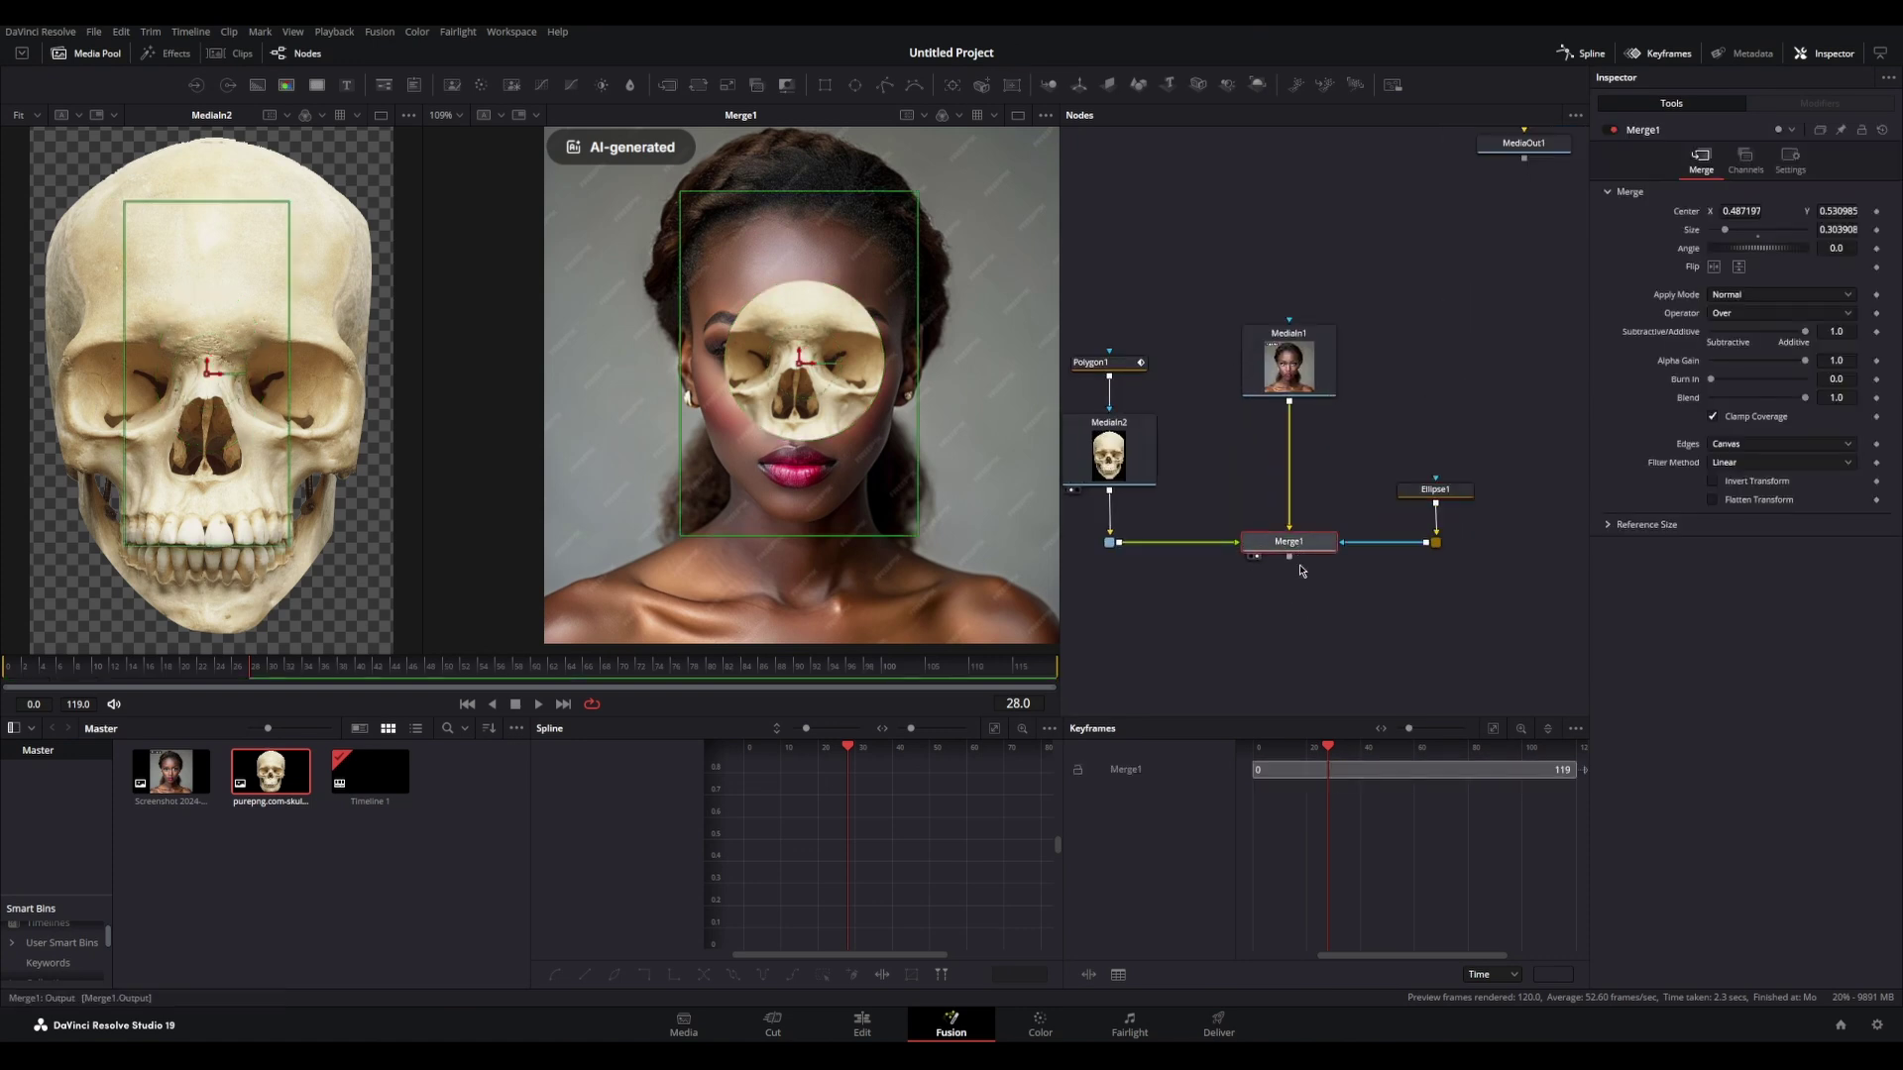
pyautogui.scroll(-3, 1301, 570)
pyautogui.scroll(5, 1296, 605)
pyautogui.hotkey('shift', 'space')
pyautogui.write('mer')
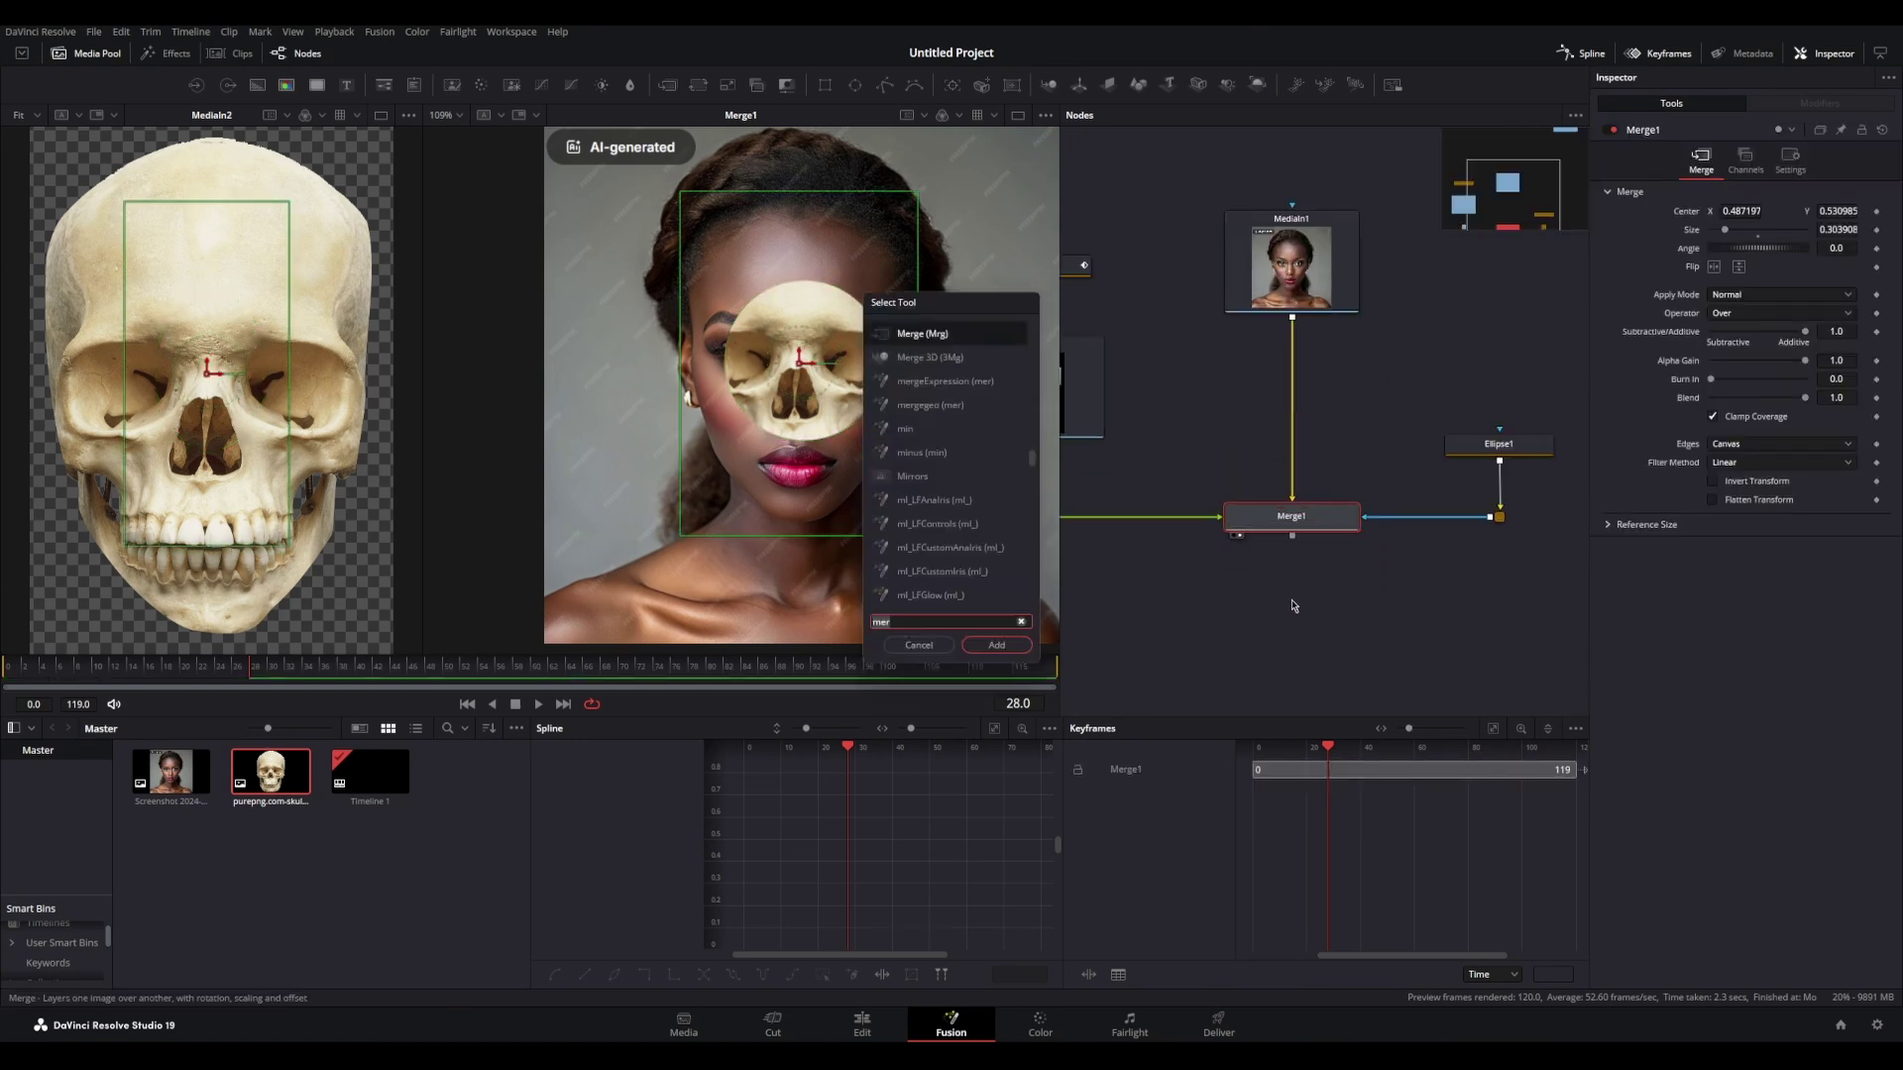
pyautogui.press('BackSpace')
pyautogui.press('BackSpace')
pyautogui.press('BackSpace')
pyautogui.write('blur')
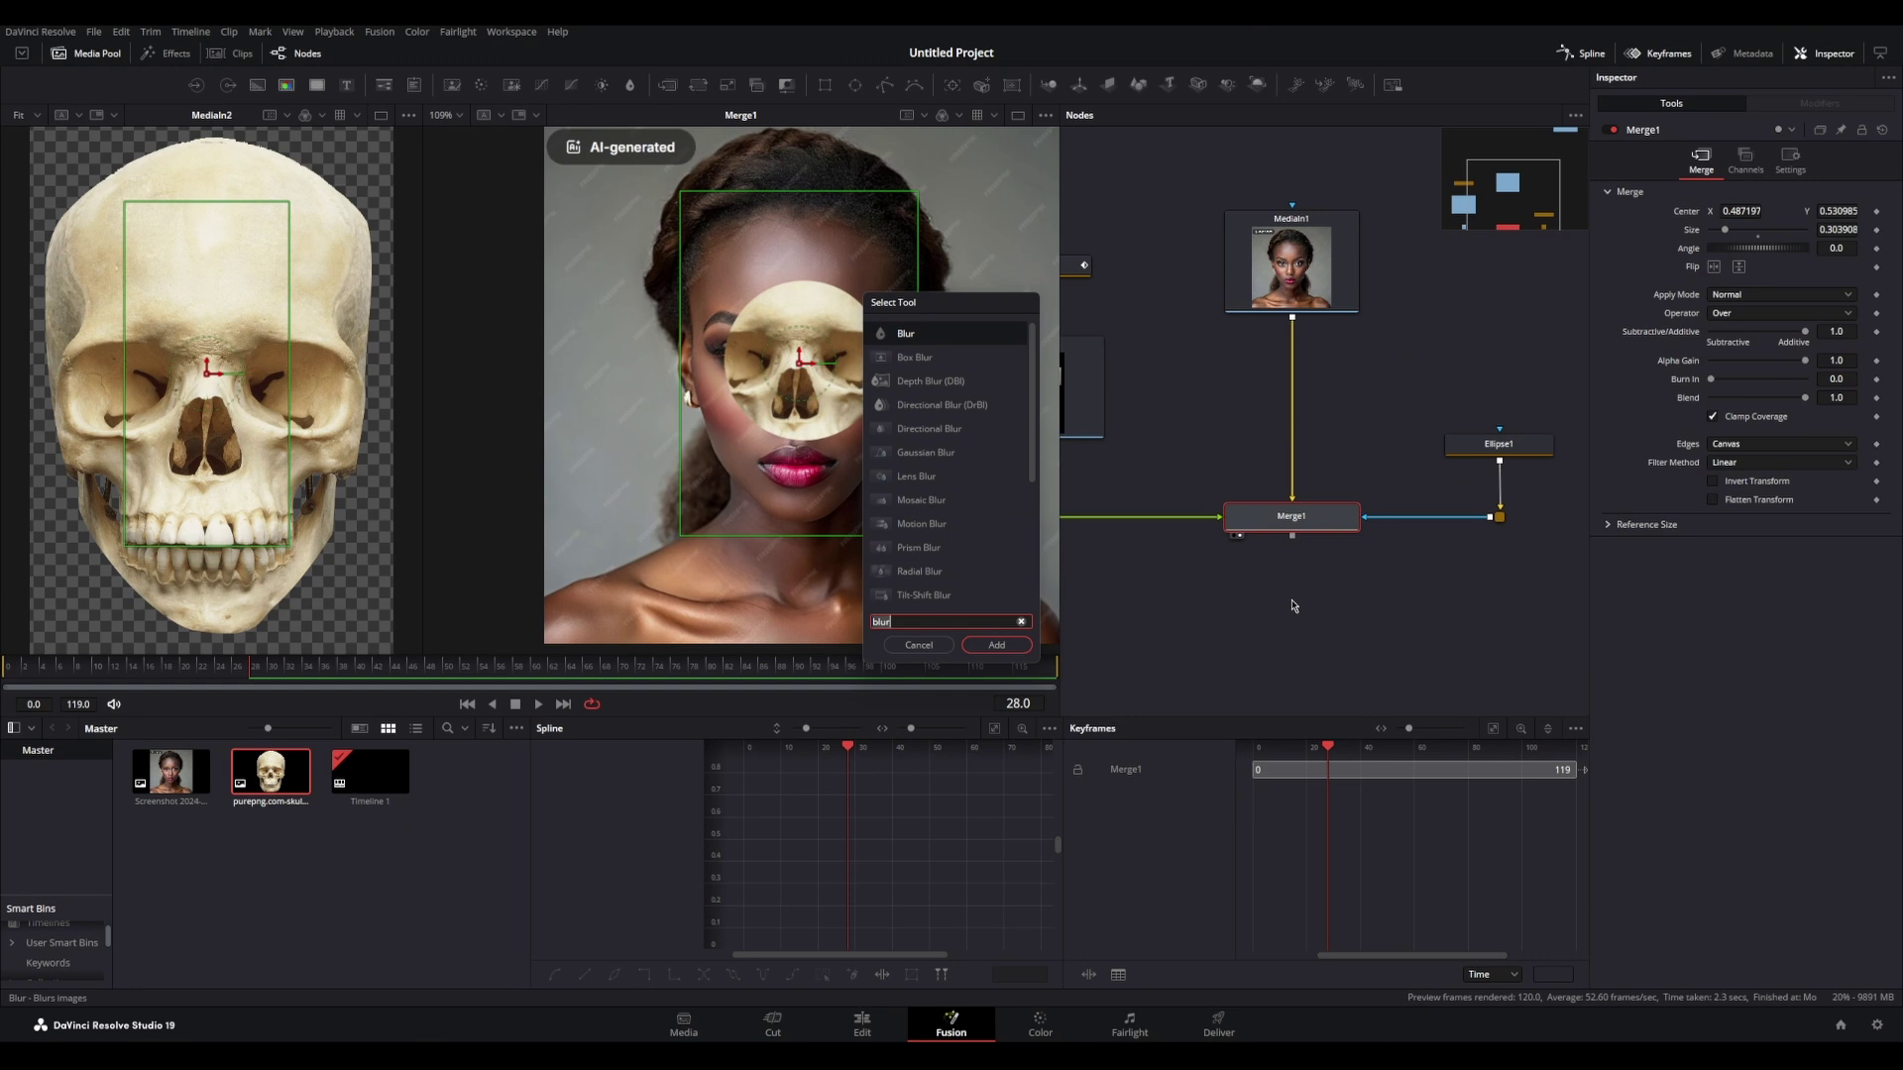
pyautogui.press('BackSpace')
pyautogui.press('BackSpace')
pyautogui.press('BackSpace')
pyautogui.press('BackSpace')
# Step: Add a Zoom Blur node after Merge1, place it below the merge and show it in the second viewer
pyautogui.write('zoom')
pyautogui.press('Return')
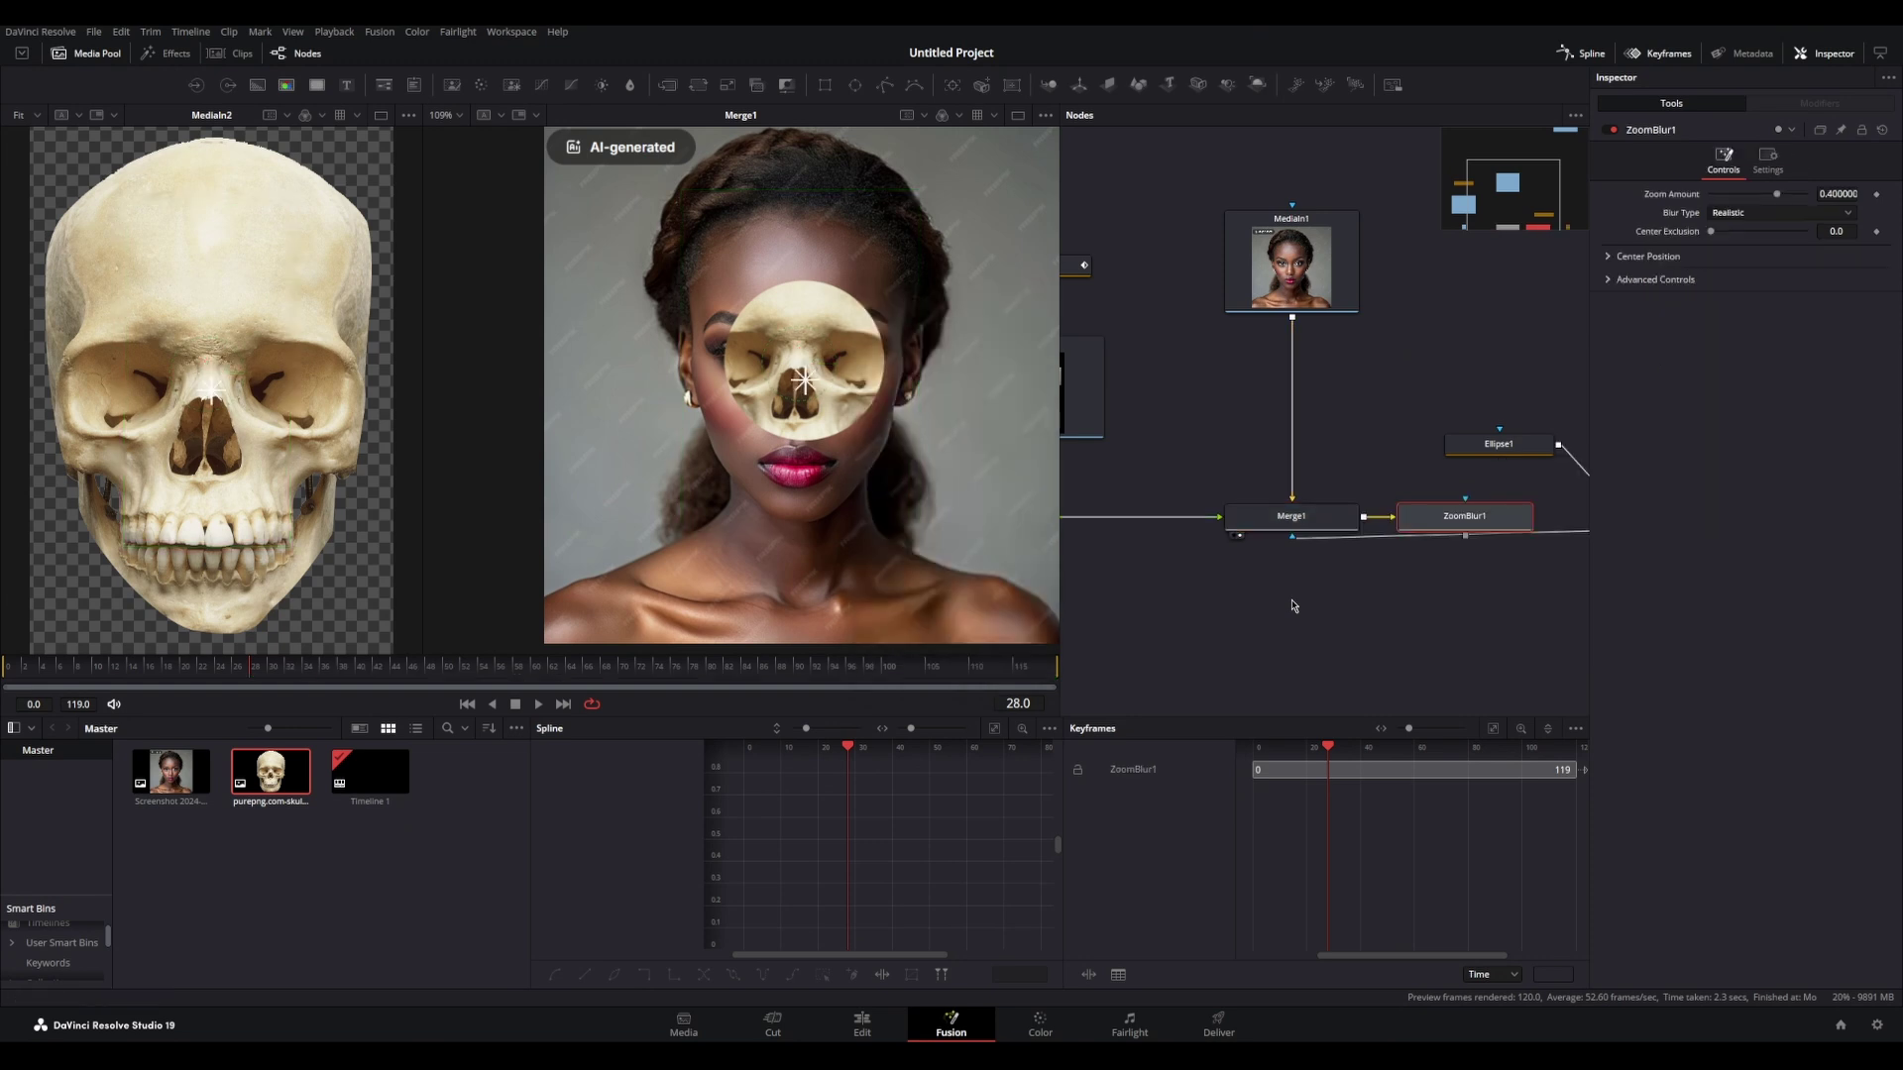
pyautogui.moveTo(1440, 536); pyautogui.dragTo(1267, 638)
pyautogui.press('2')
# Step: Realign the ellipse mask's pipe router beneath Ellipse1, level with Merge1
pyautogui.rightClick(1363, 446)
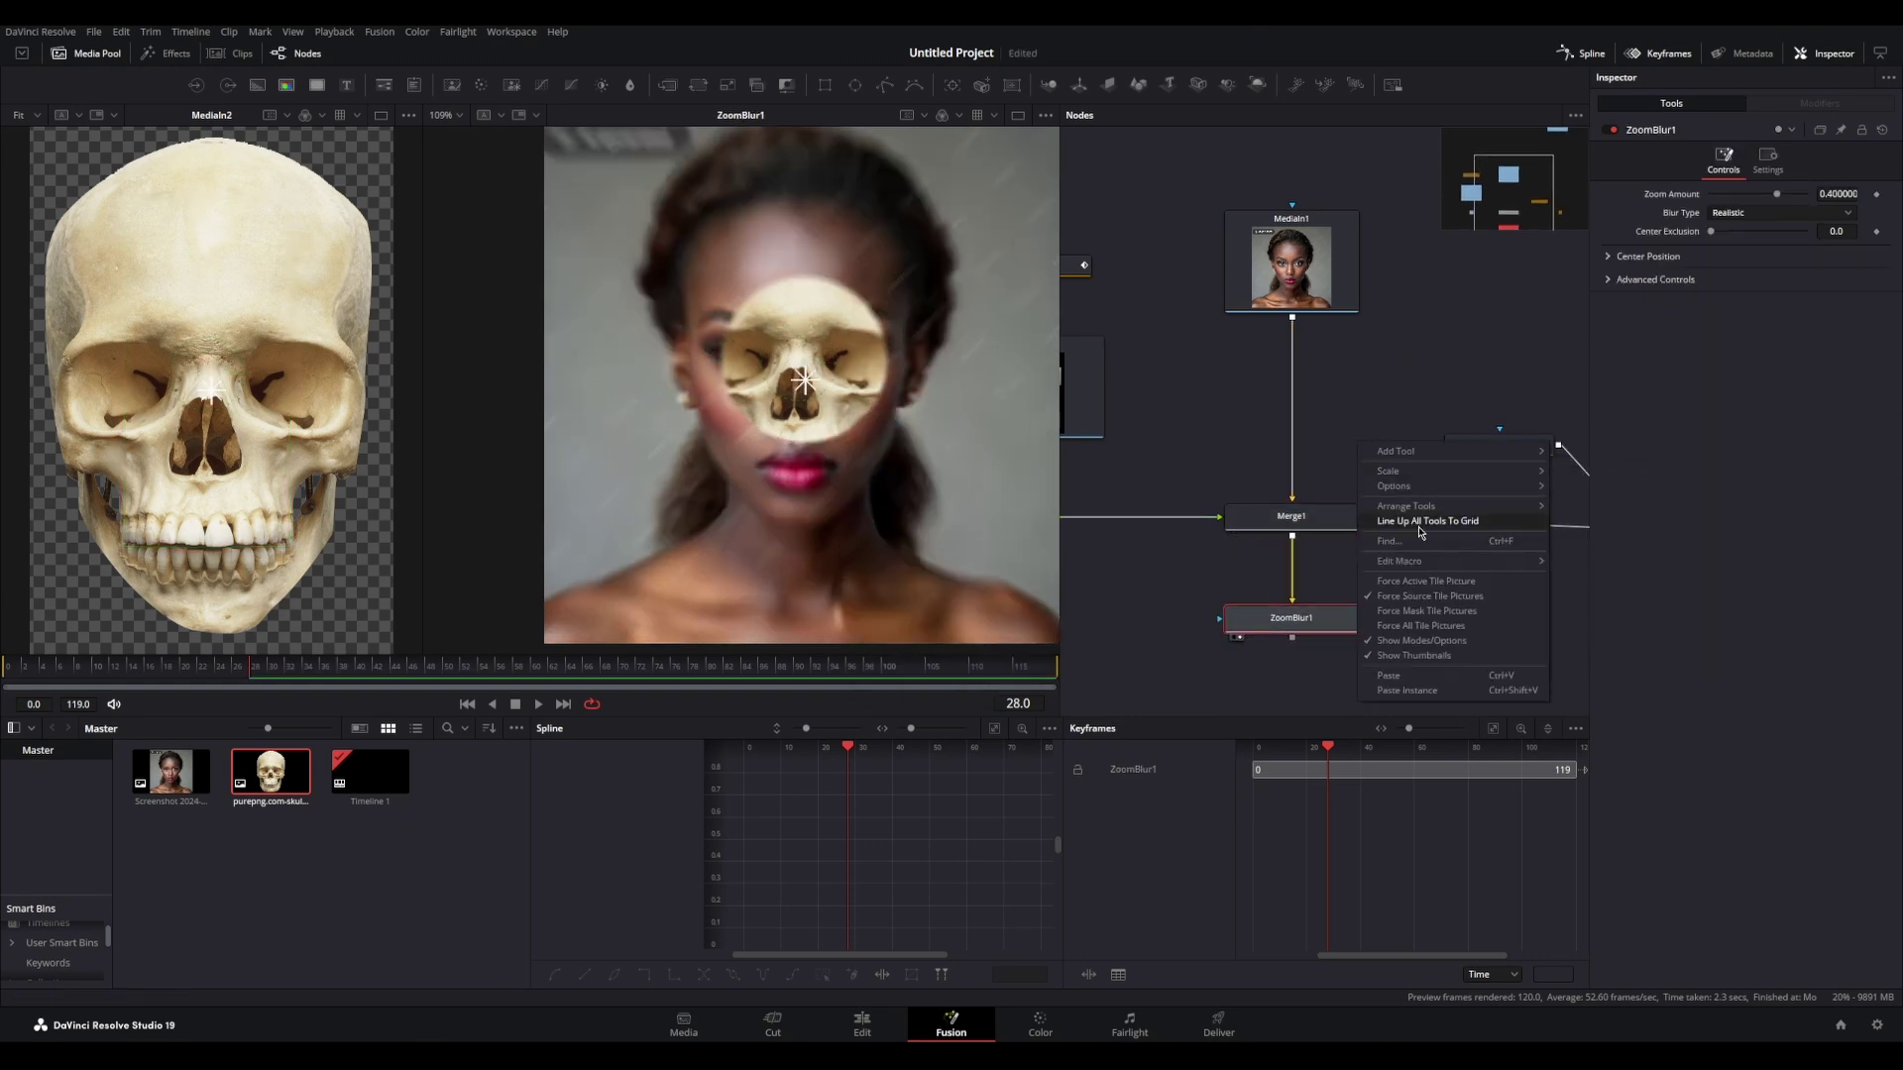
pyautogui.moveTo(1408, 474)
pyautogui.moveTo(1552, 511)
pyautogui.click(1594, 546)
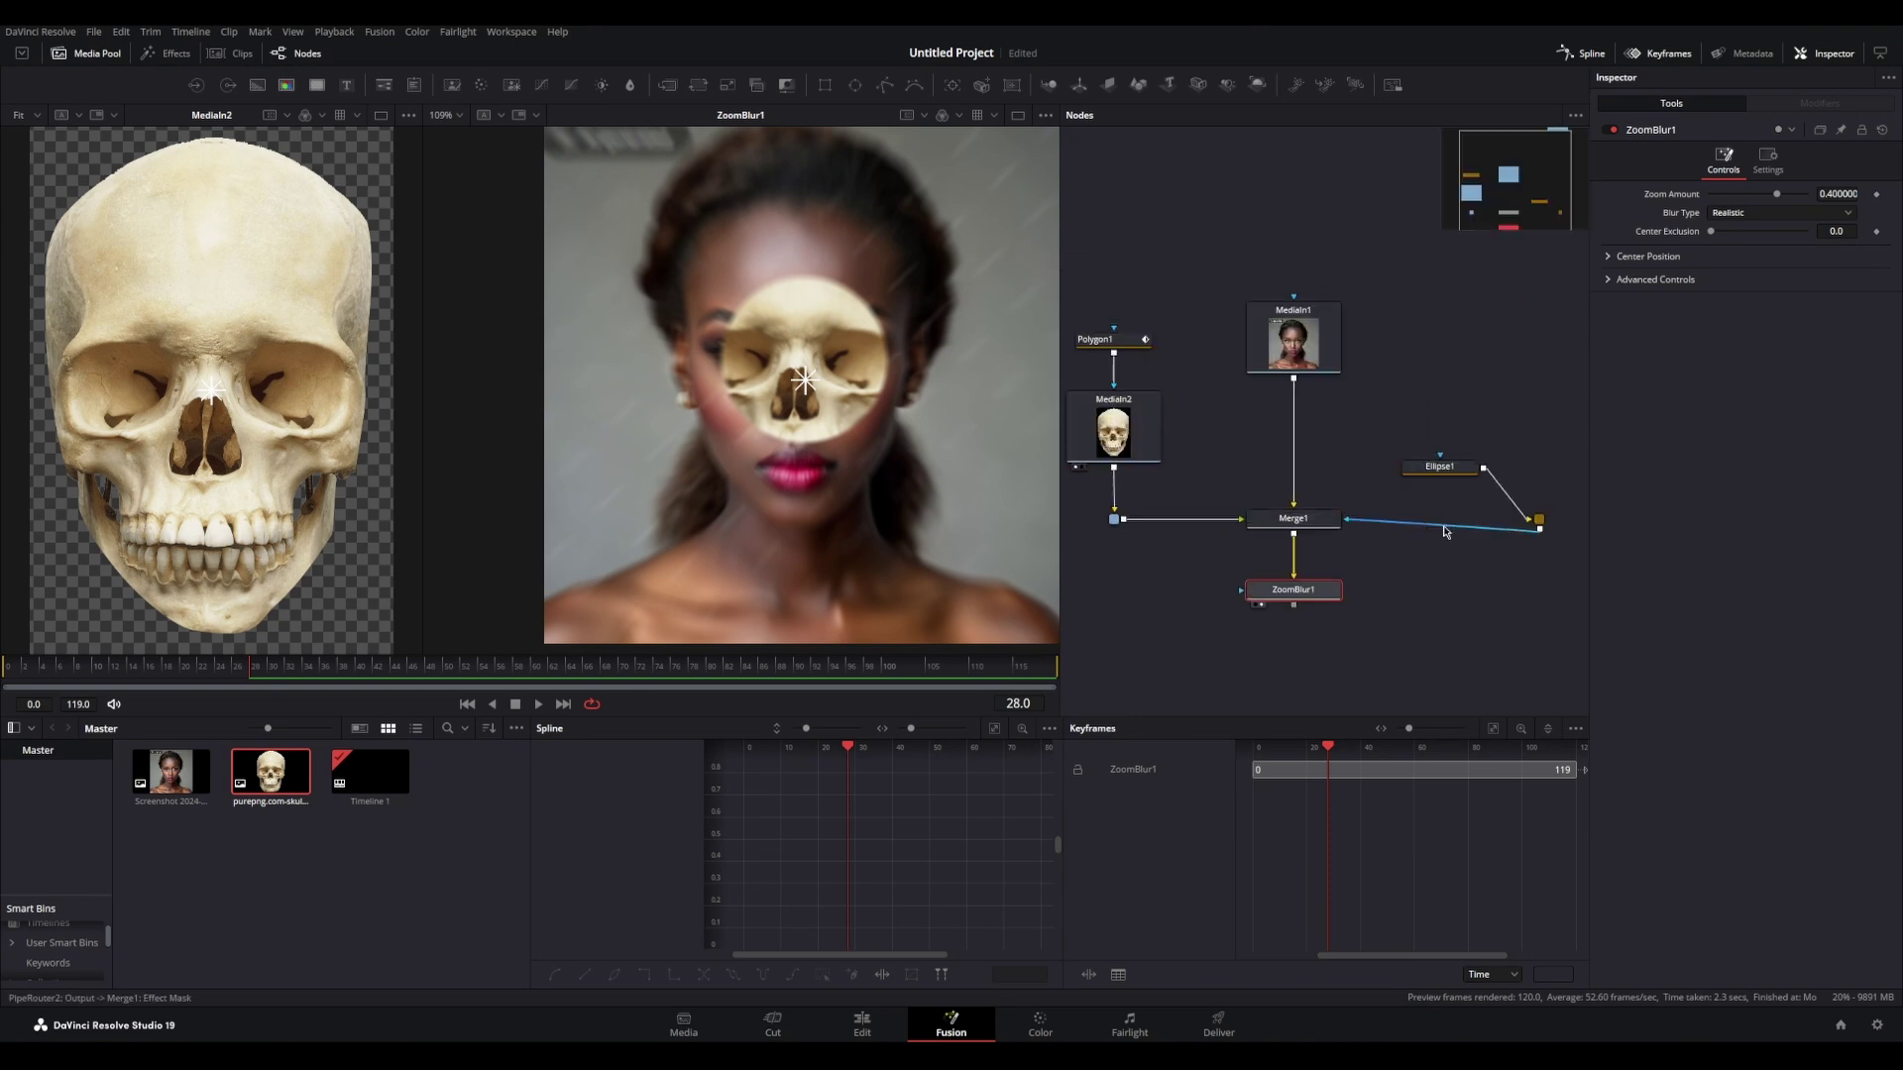
pyautogui.moveTo(1506, 520); pyautogui.dragTo(1438, 520)
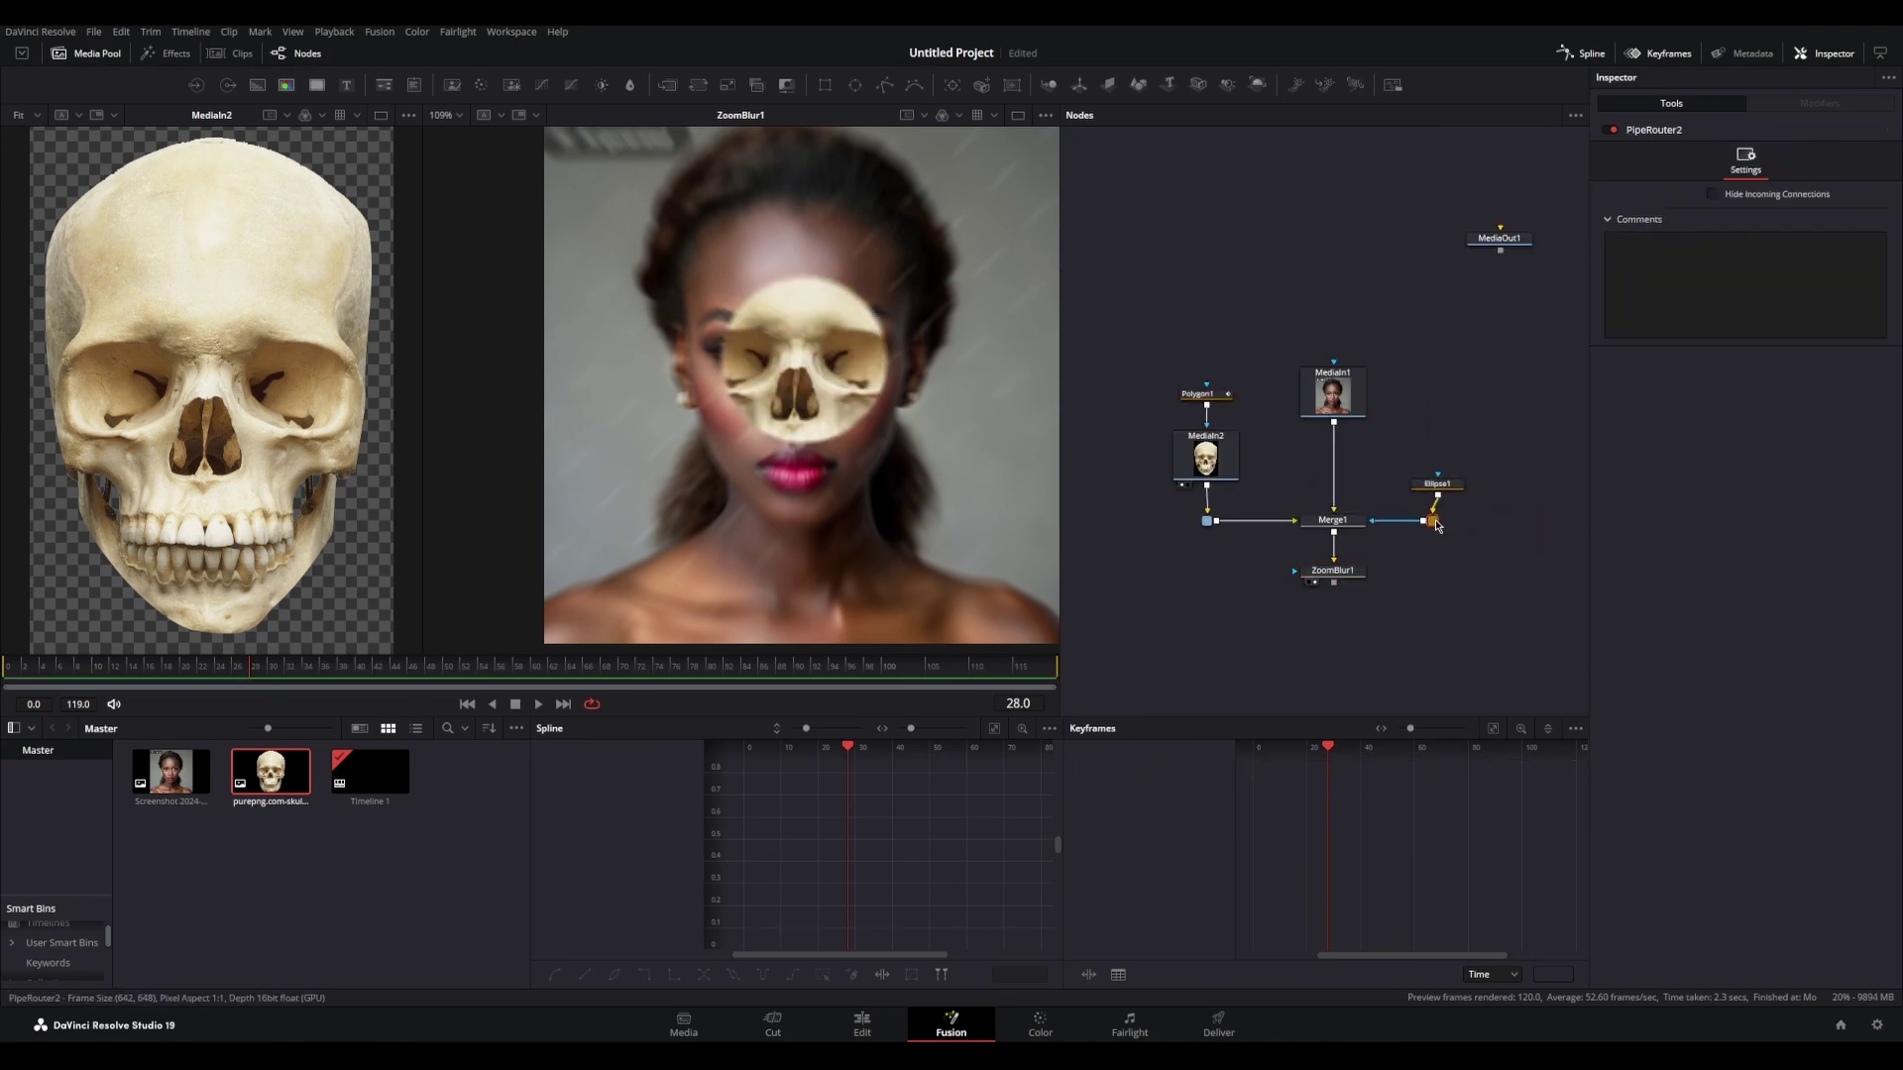
# Step: Set the ZoomBlur1 Zoom Amount to 0.83 and connect Ellipse1 to the node as its effect mask
pyautogui.click(1332, 570)
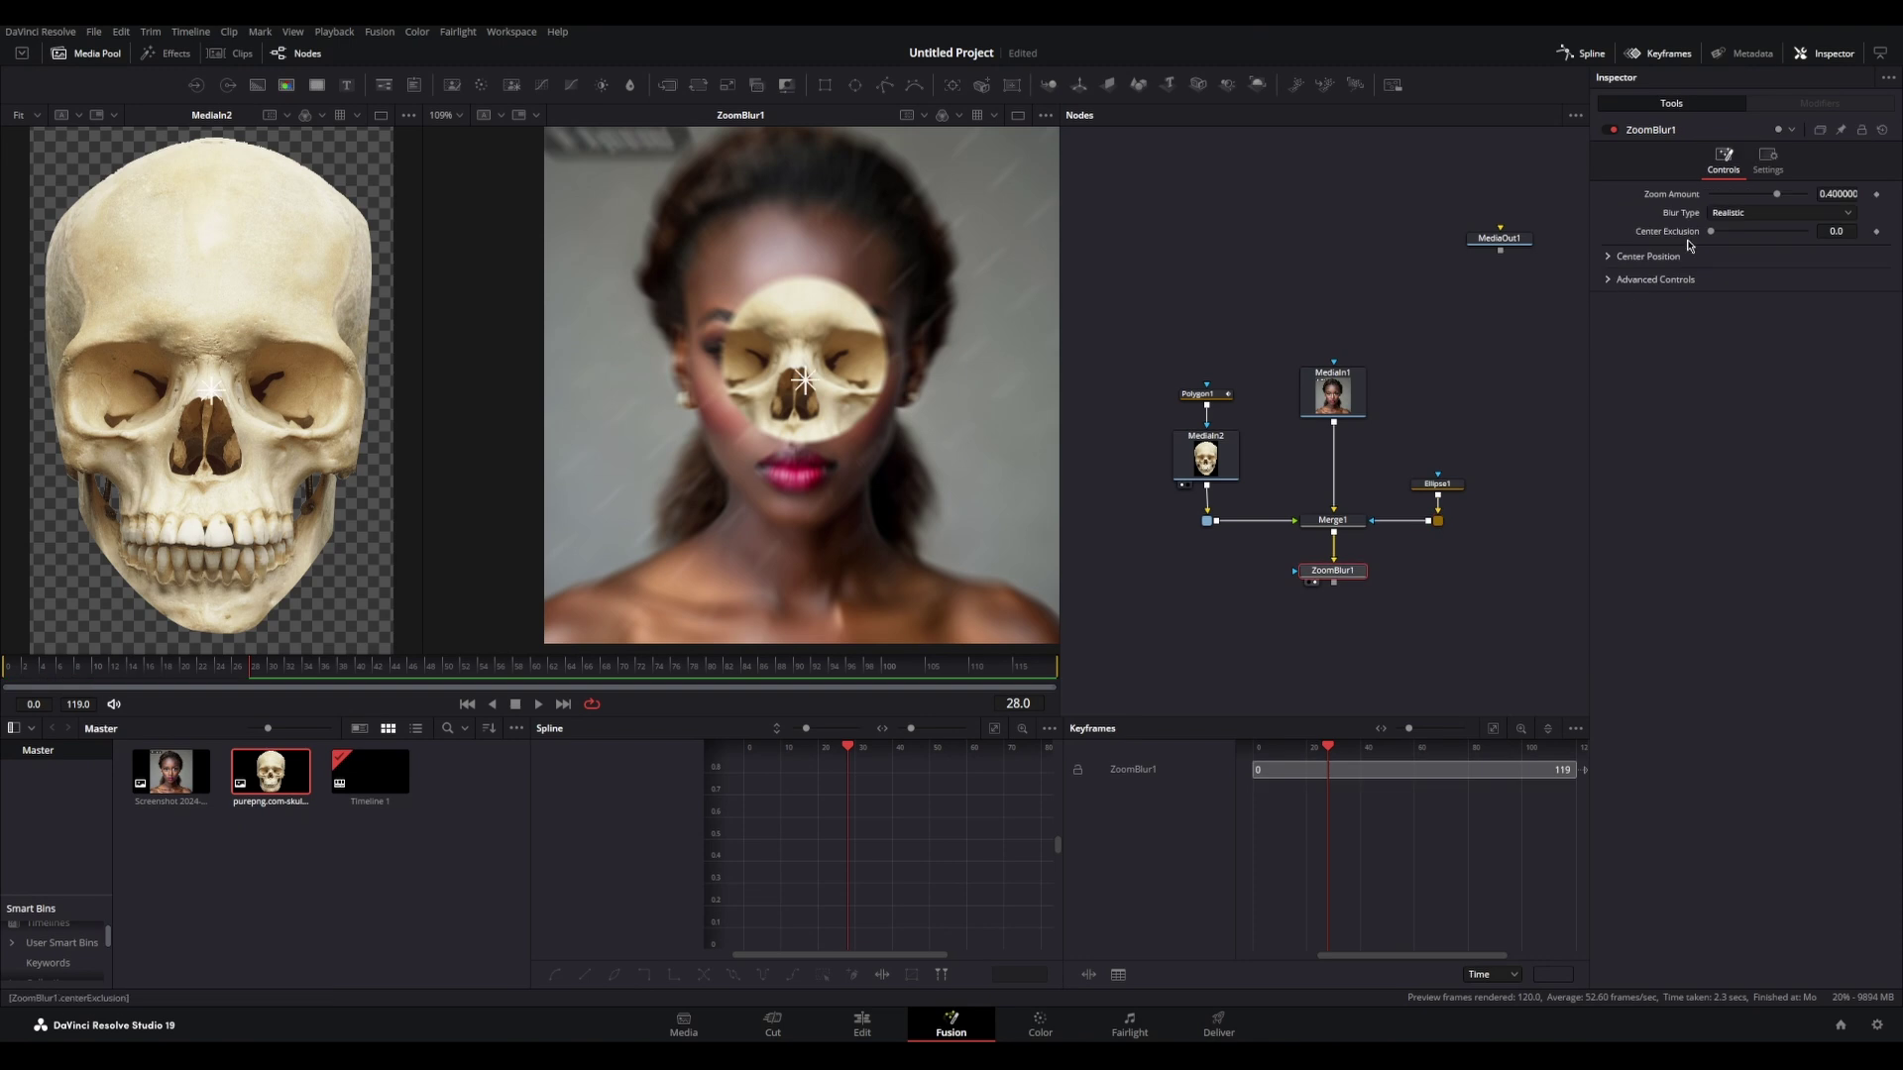
pyautogui.moveTo(1776, 194)
pyautogui.mouseDown()
pyautogui.moveTo(1827, 203)
pyautogui.moveTo(1800, 199)
pyautogui.mouseUp()
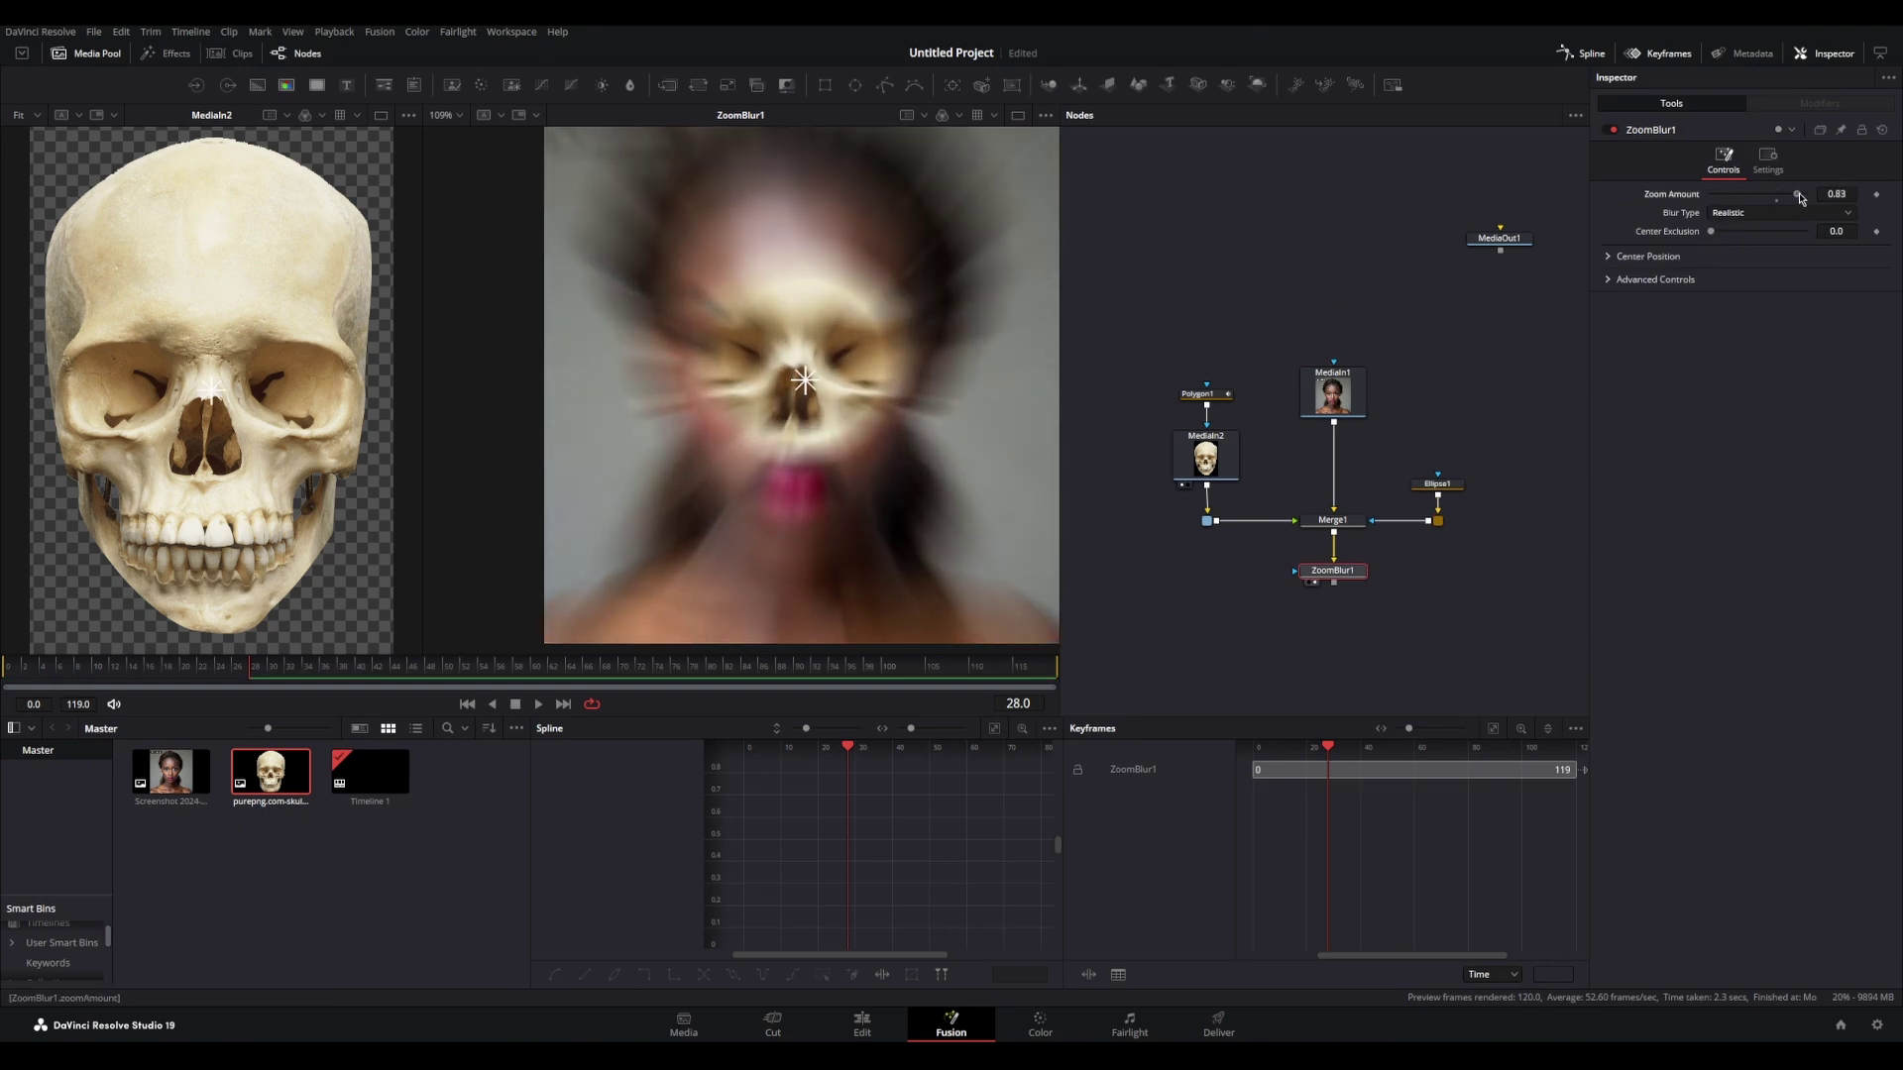
pyautogui.moveTo(1349, 571); pyautogui.dragTo(1349, 608)
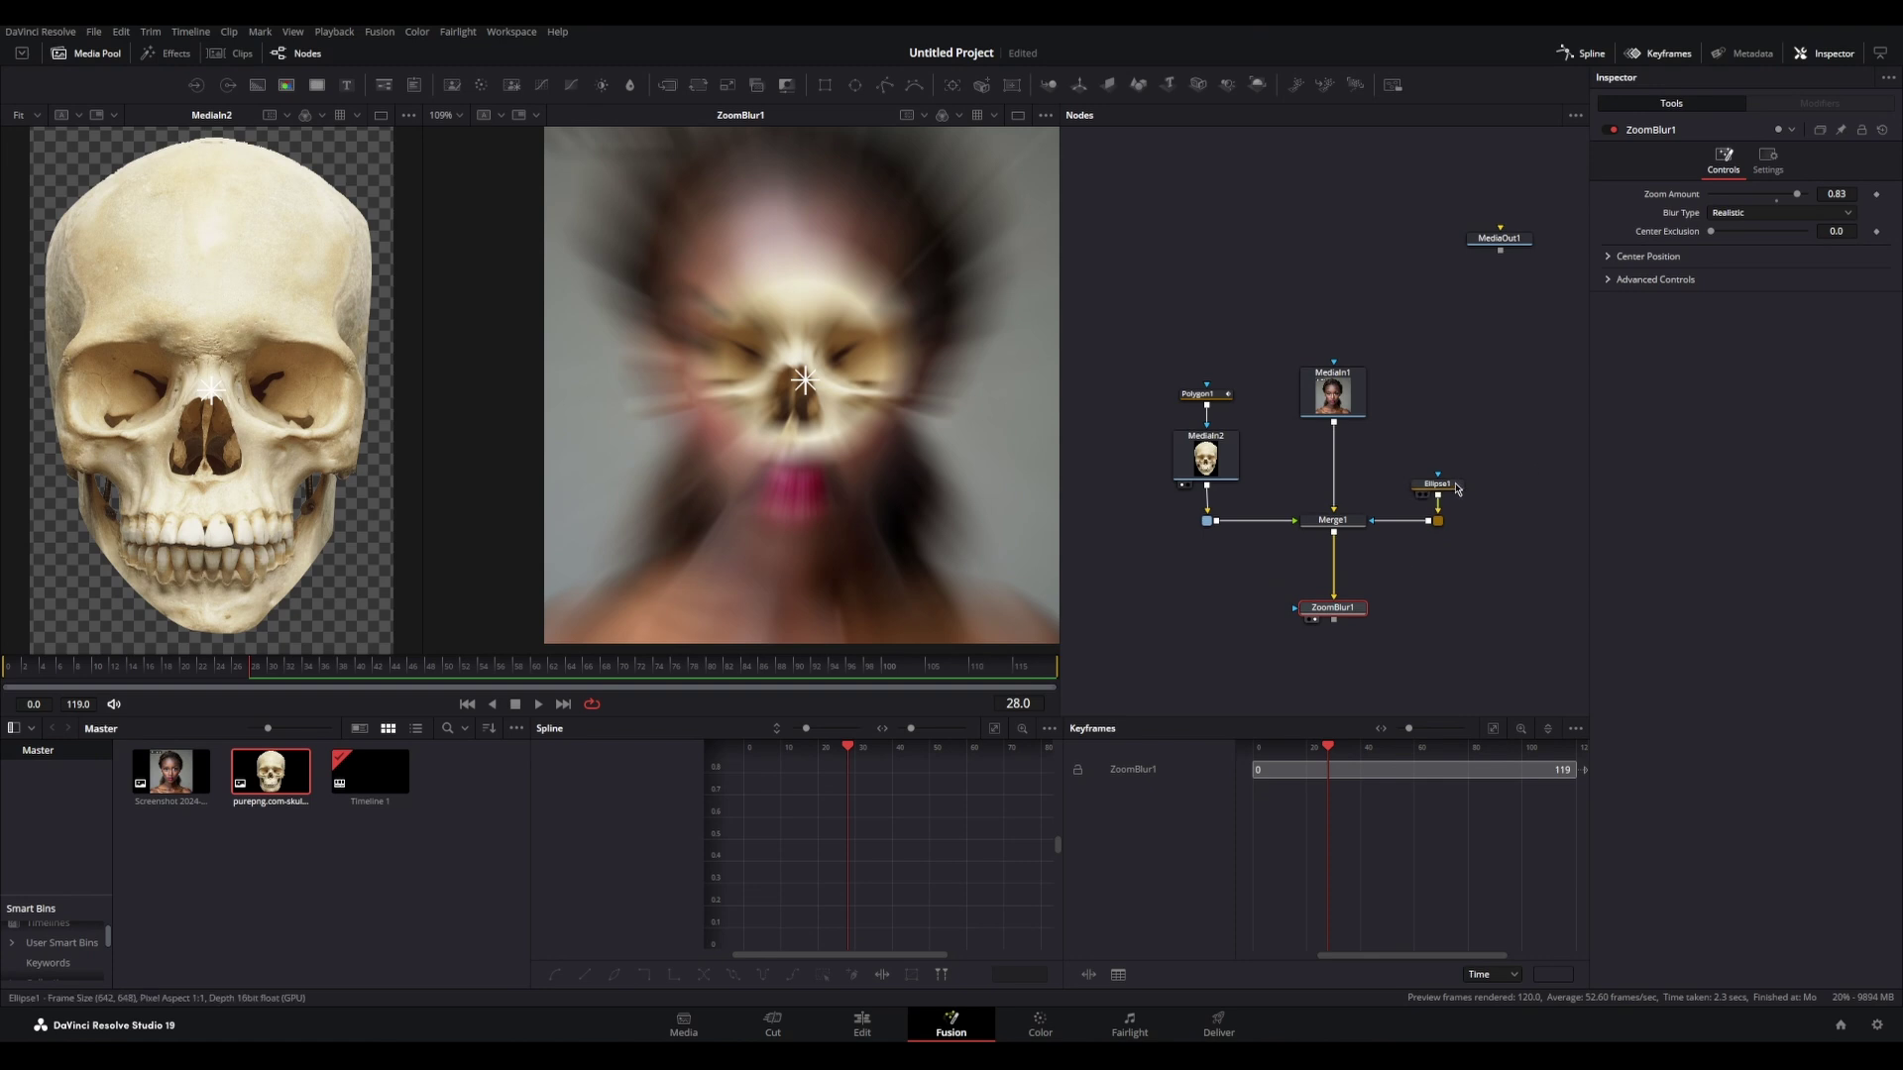
pyautogui.moveTo(1448, 487); pyautogui.dragTo(1298, 615)
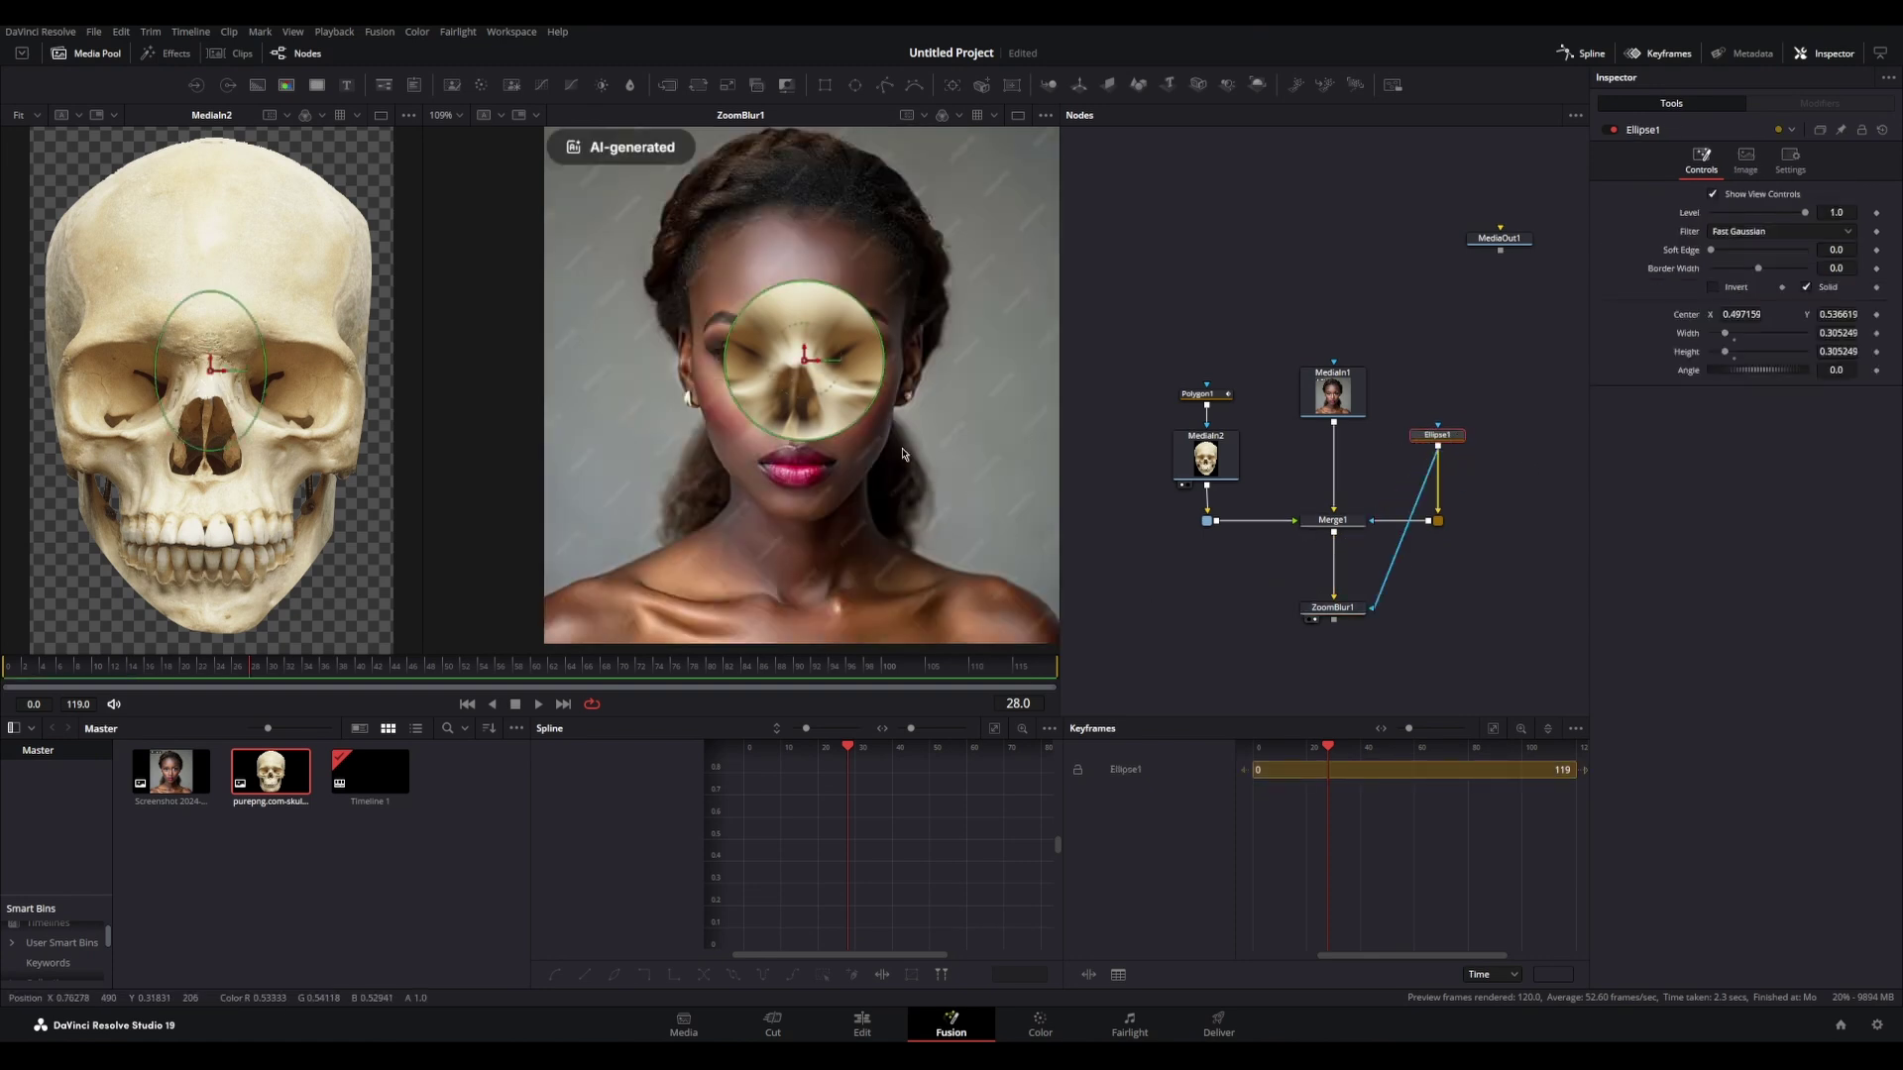
pyautogui.moveTo(806, 367)
pyautogui.mouseDown()
pyautogui.moveTo(828, 339)
pyautogui.moveTo(858, 357)
pyautogui.moveTo(798, 456)
pyautogui.moveTo(817, 358)
pyautogui.moveTo(734, 297)
pyautogui.moveTo(862, 327)
pyautogui.moveTo(792, 327)
pyautogui.moveTo(829, 376)
pyautogui.mouseUp()
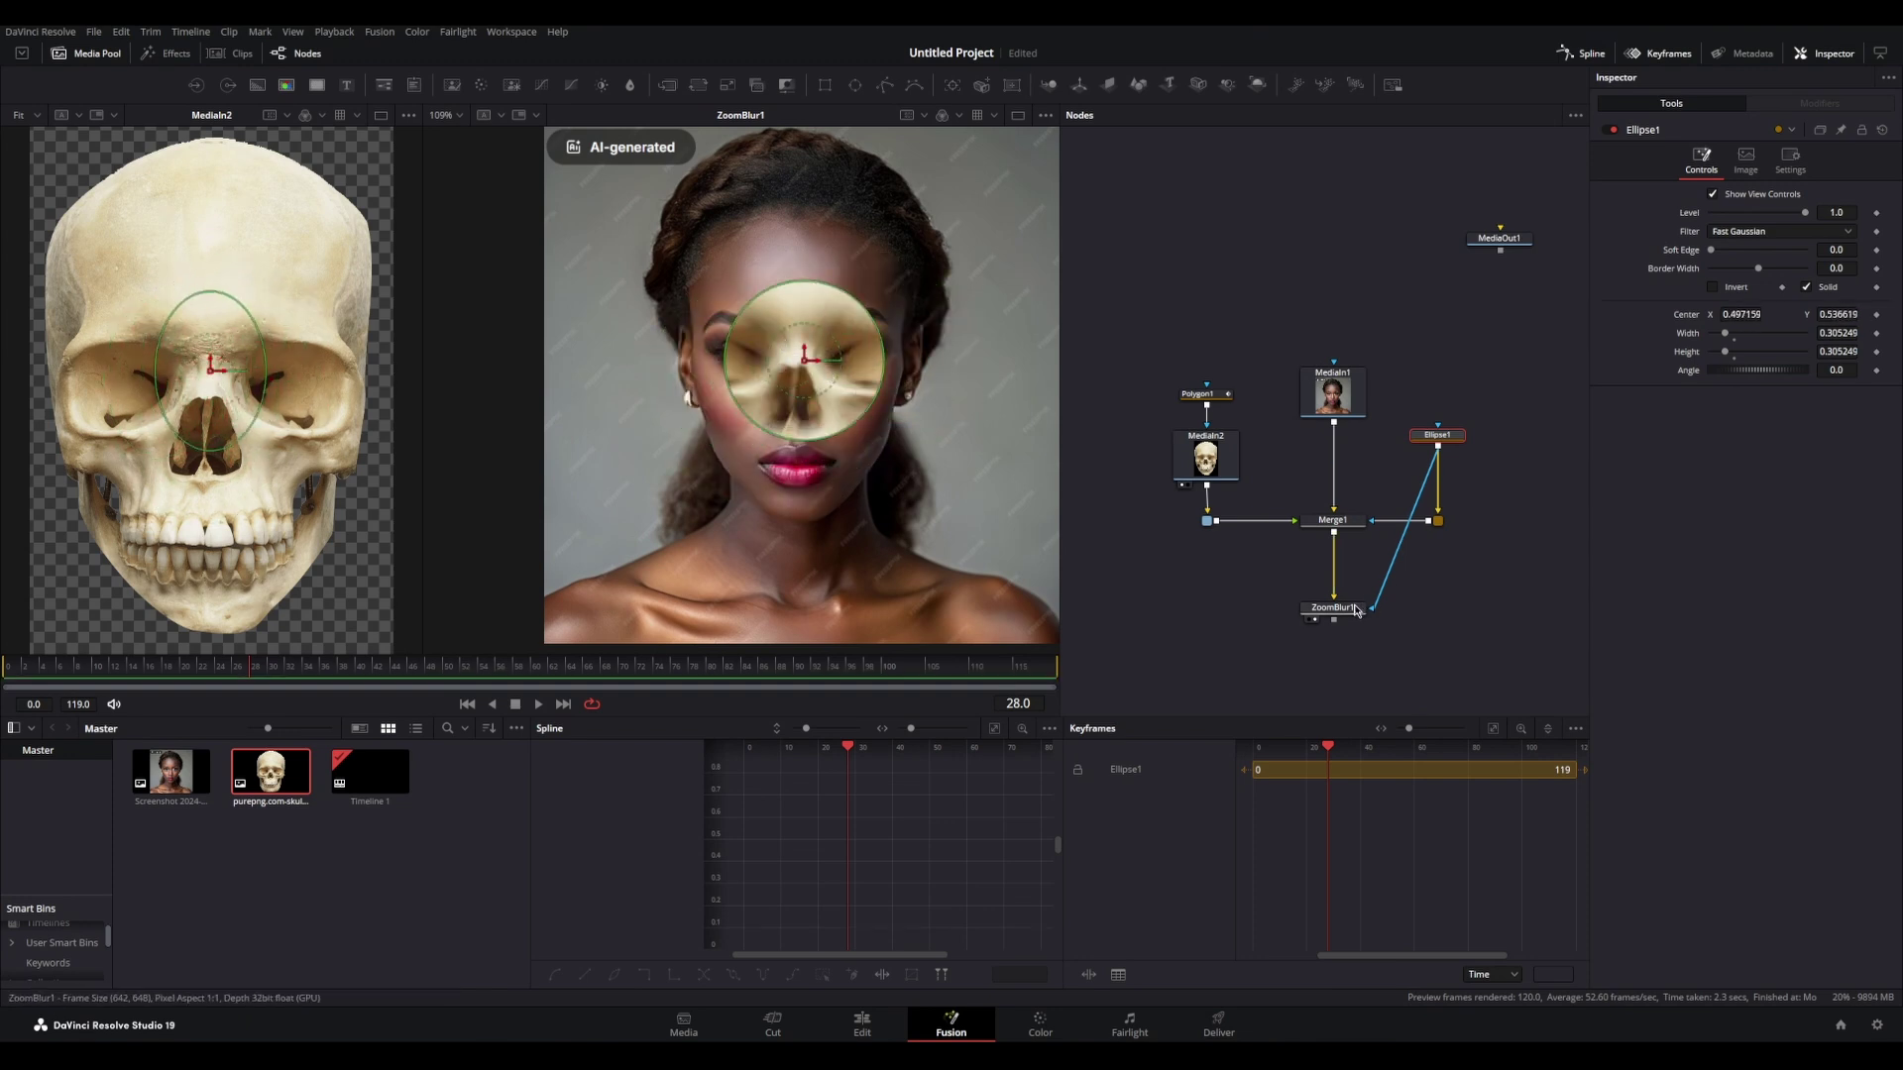
# Step: Add a Prism Blur node after ZoomBlur1 and set its Aberration Distance to 0.11
pyautogui.moveTo(1357, 610); pyautogui.dragTo(1356, 602)
pyautogui.hotkey('shift', 'space')
pyautogui.write('zoom')
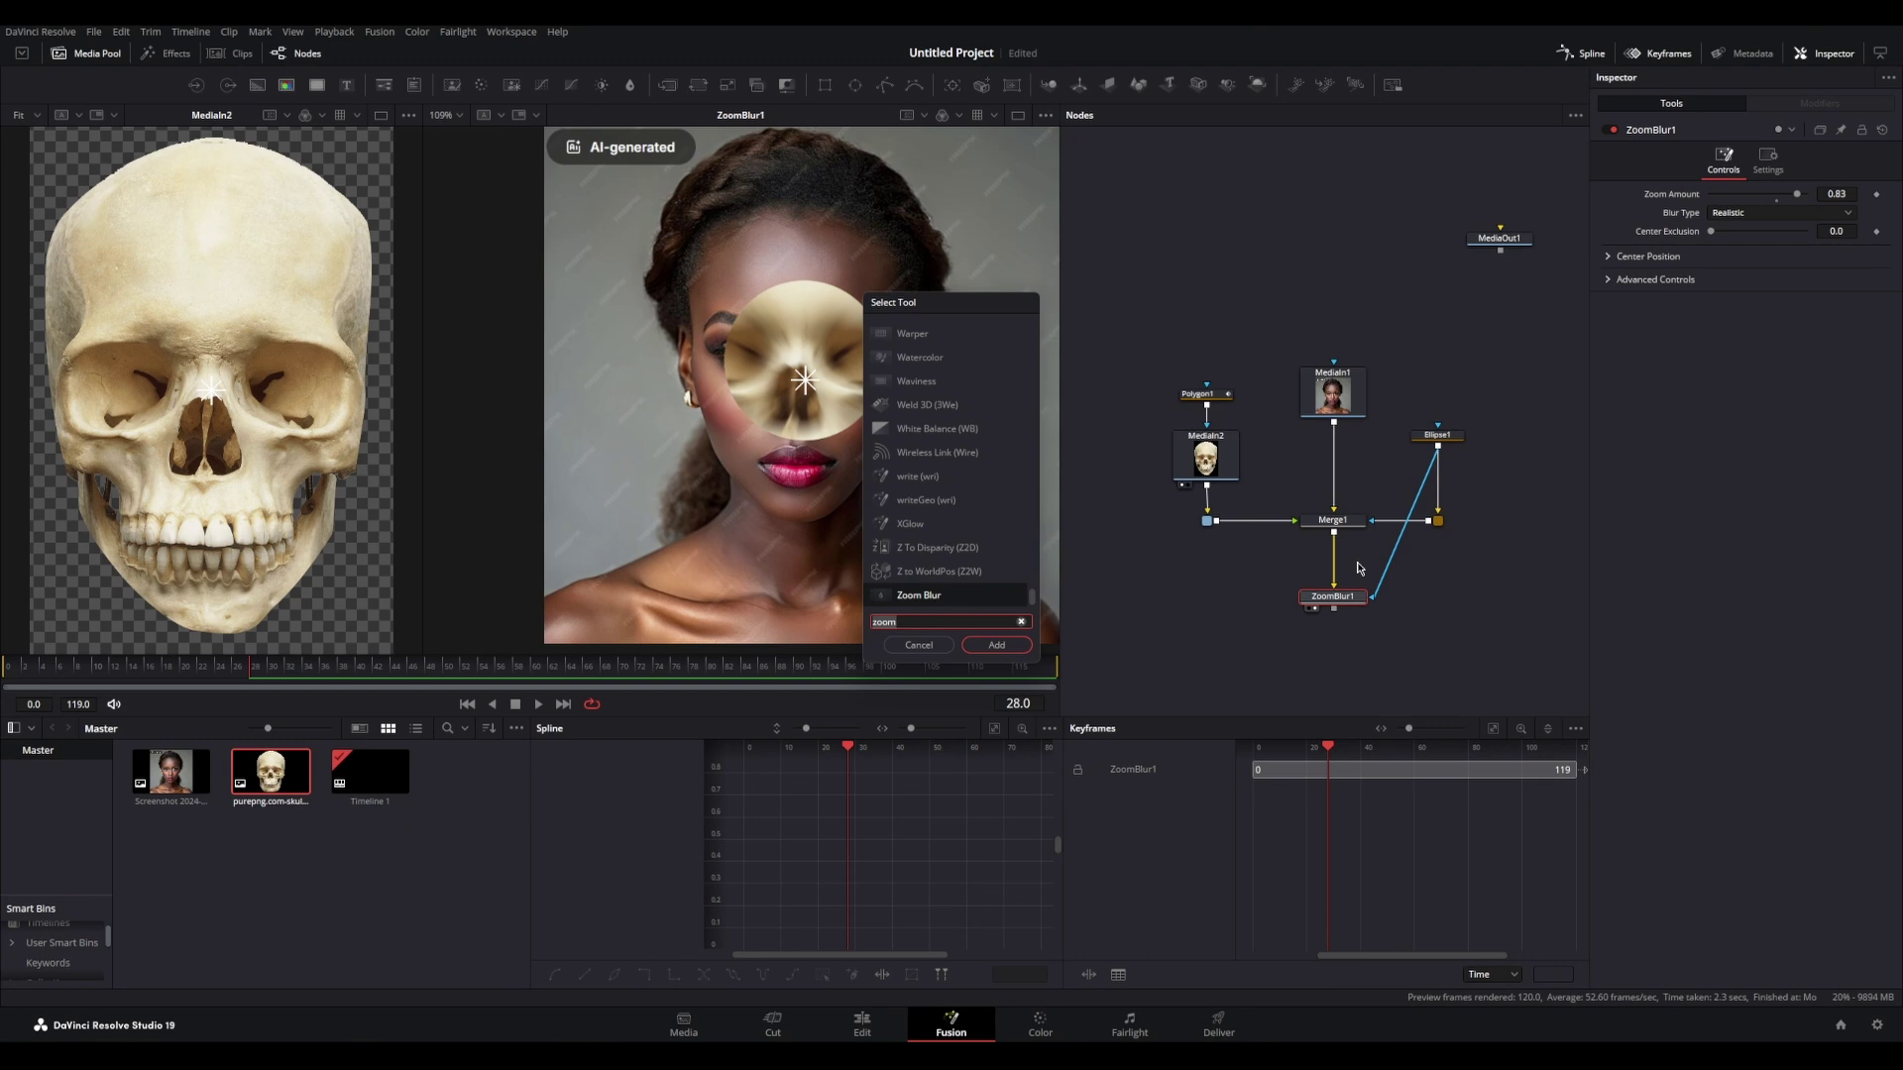
pyautogui.press('BackSpace')
pyautogui.press('BackSpace')
pyautogui.press('BackSpace')
pyautogui.press('BackSpace')
pyautogui.write('pri')
pyautogui.press('Return')
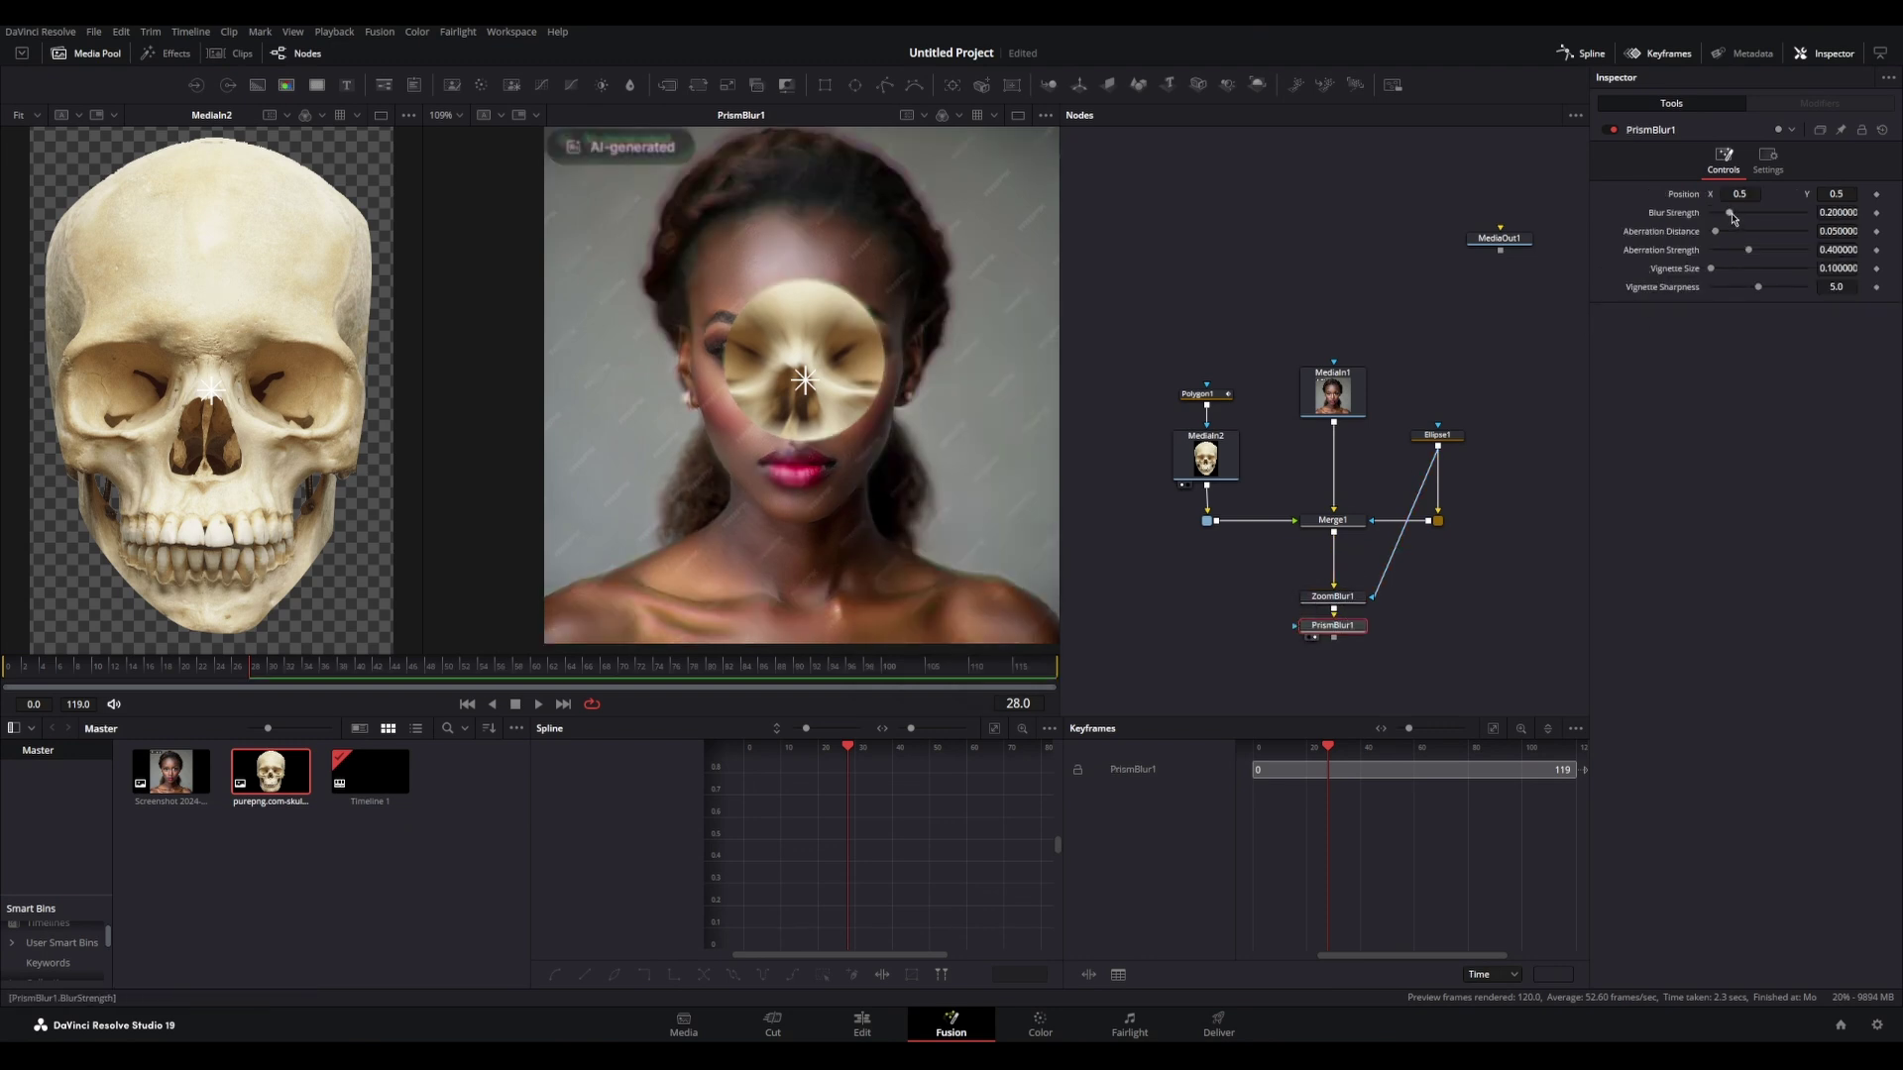
pyautogui.moveTo(1717, 238)
pyautogui.mouseDown()
pyautogui.moveTo(1762, 239)
pyautogui.moveTo(1723, 244)
pyautogui.mouseUp()
pyautogui.moveTo(1333, 626); pyautogui.dragTo(1333, 640)
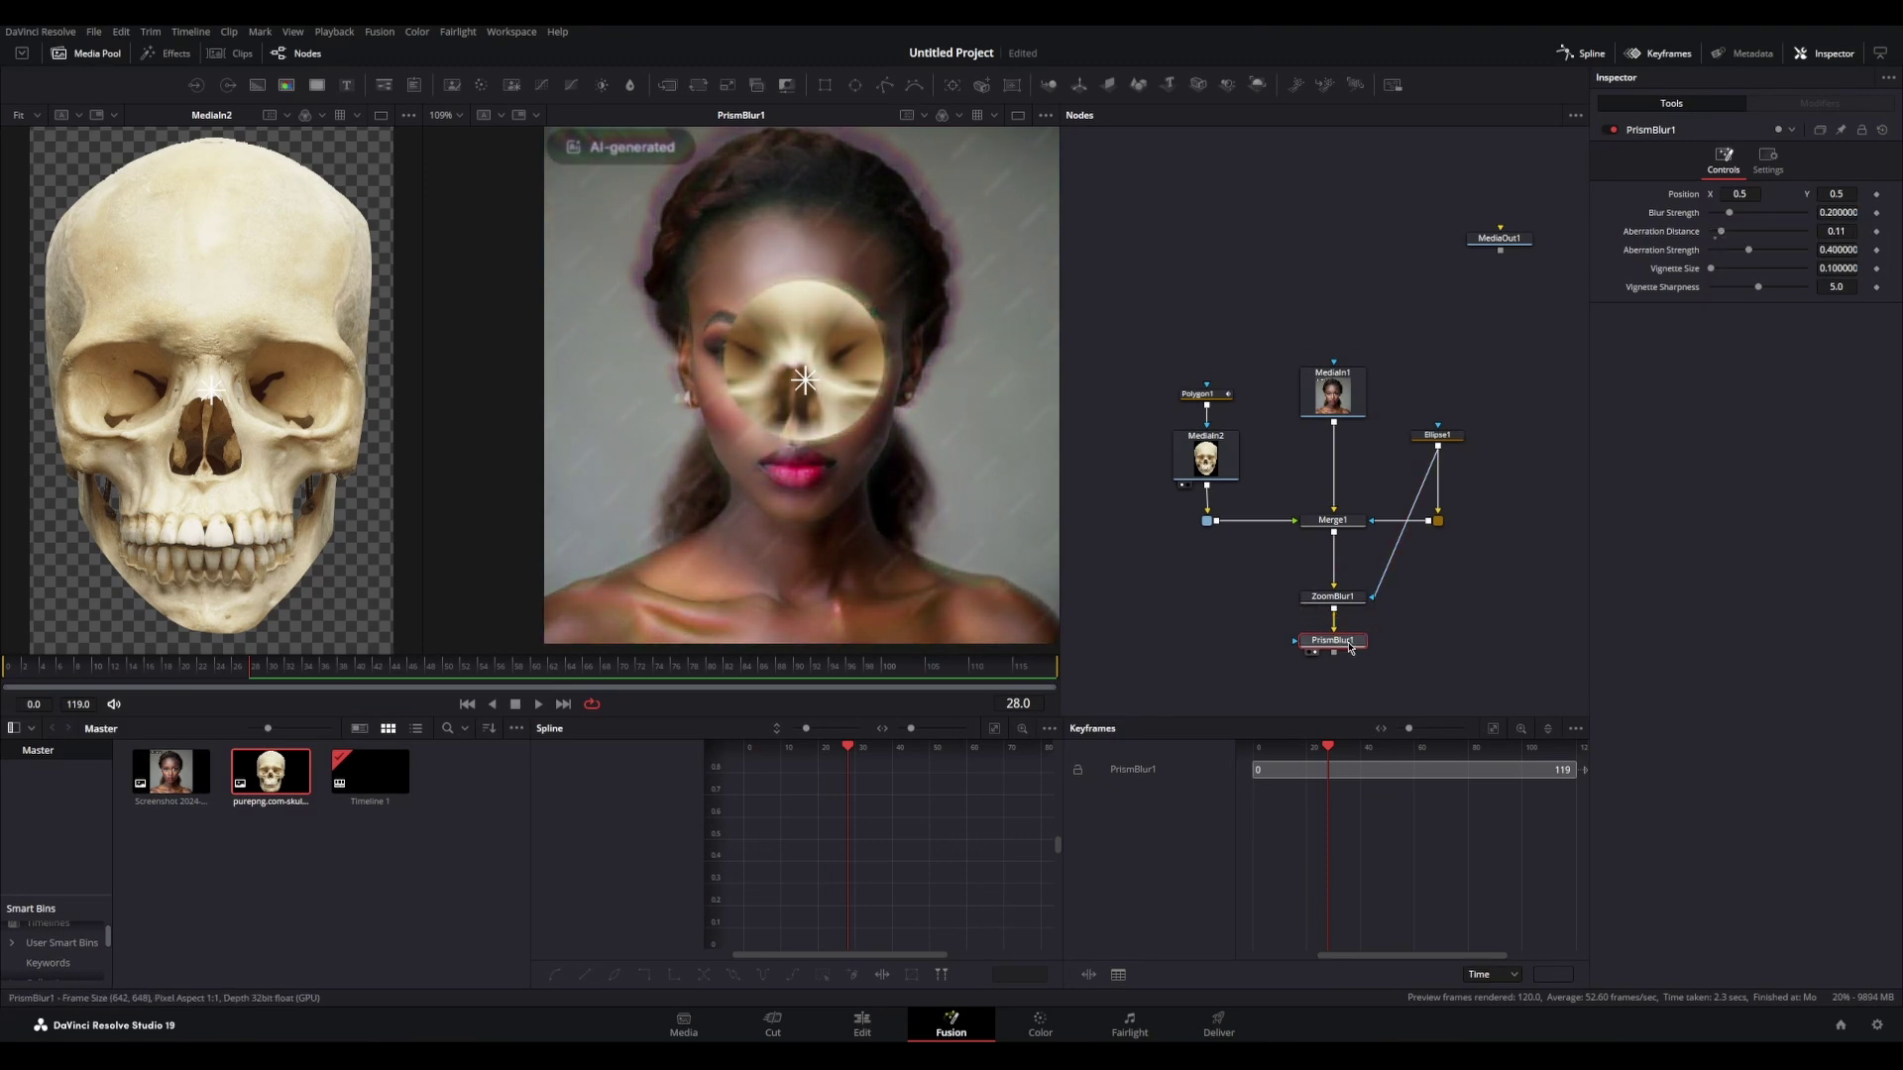
# Step: Connect Ellipse1 to PrismBlur1 as its effect mask and move the blur's center to about X 0.379, Y 0.697
pyautogui.moveTo(1438, 447); pyautogui.dragTo(1370, 640)
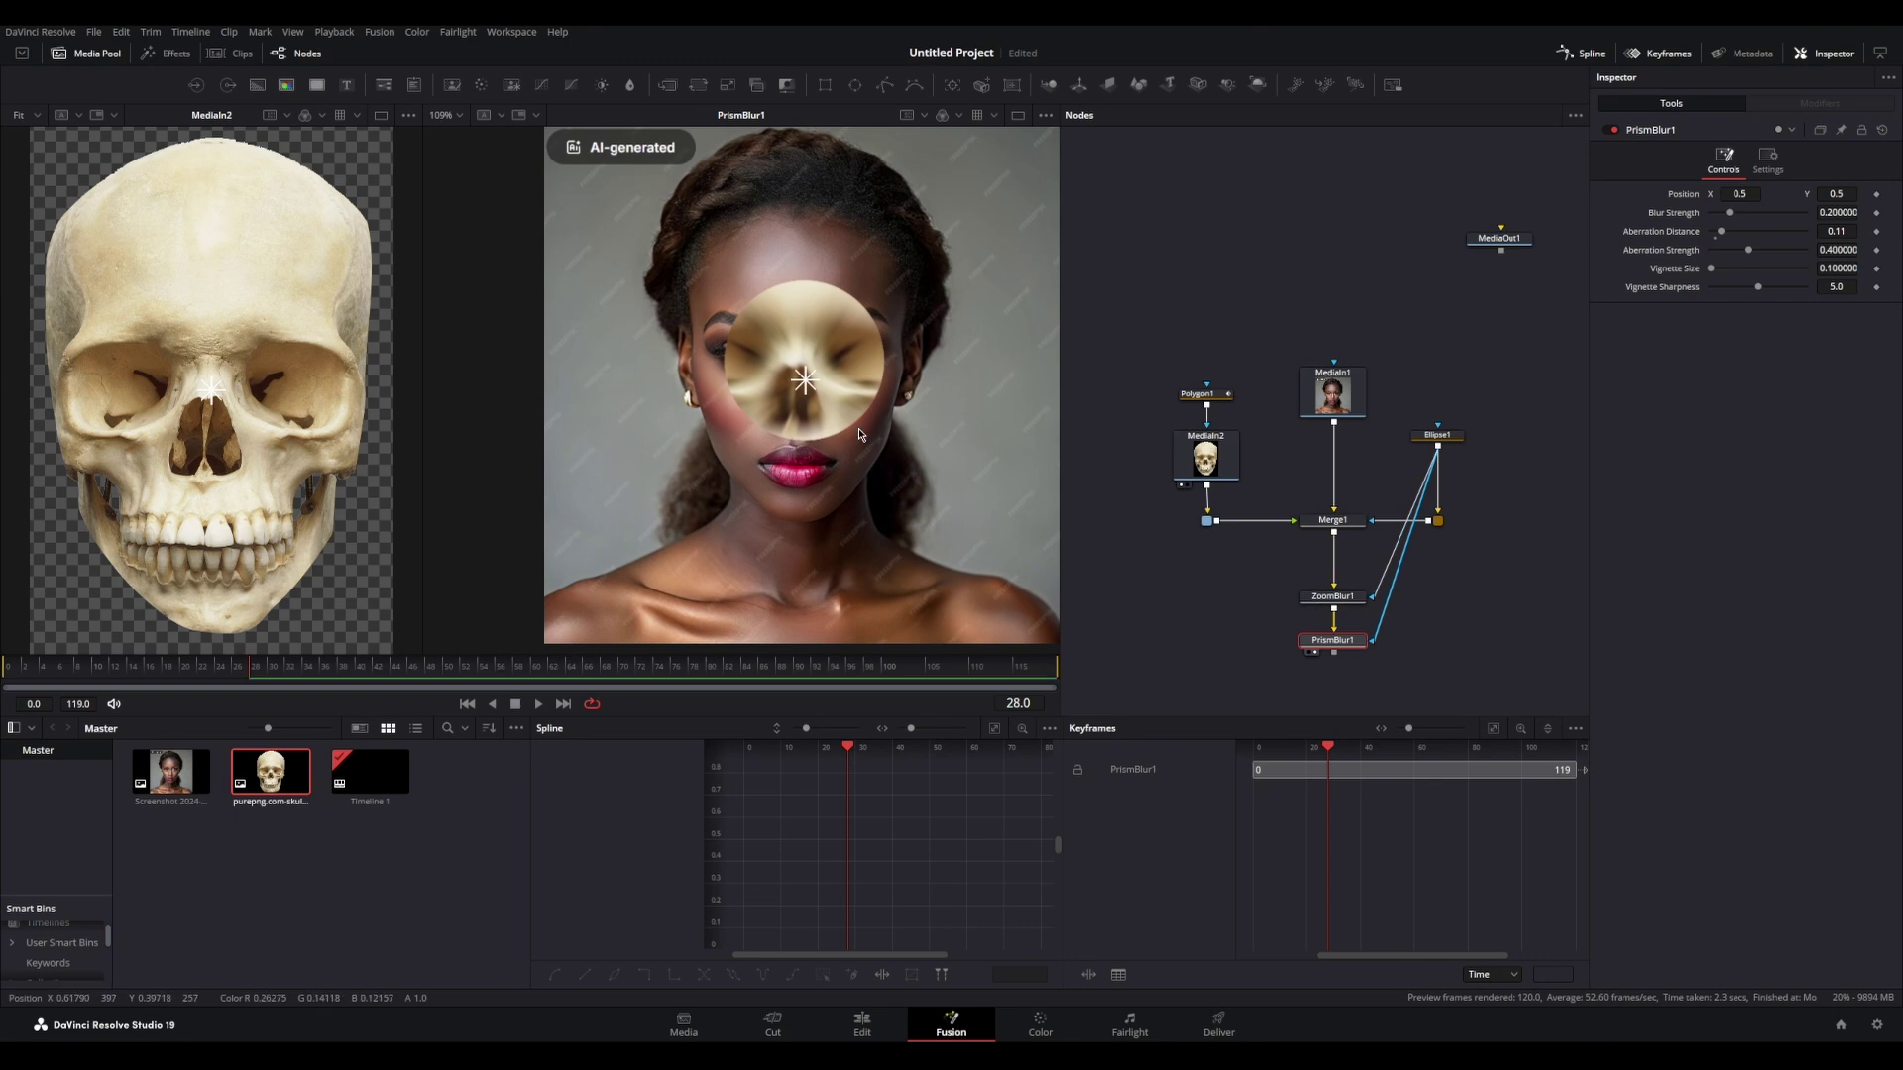
pyautogui.moveTo(803, 389); pyautogui.dragTo(741, 276)
# Step: Move Ellipse1 higher in the node graph and insert a Transform node directly after it, spaced below the ellipse
pyautogui.scroll(5, 1419, 471)
pyautogui.scroll(-3, 1424, 441)
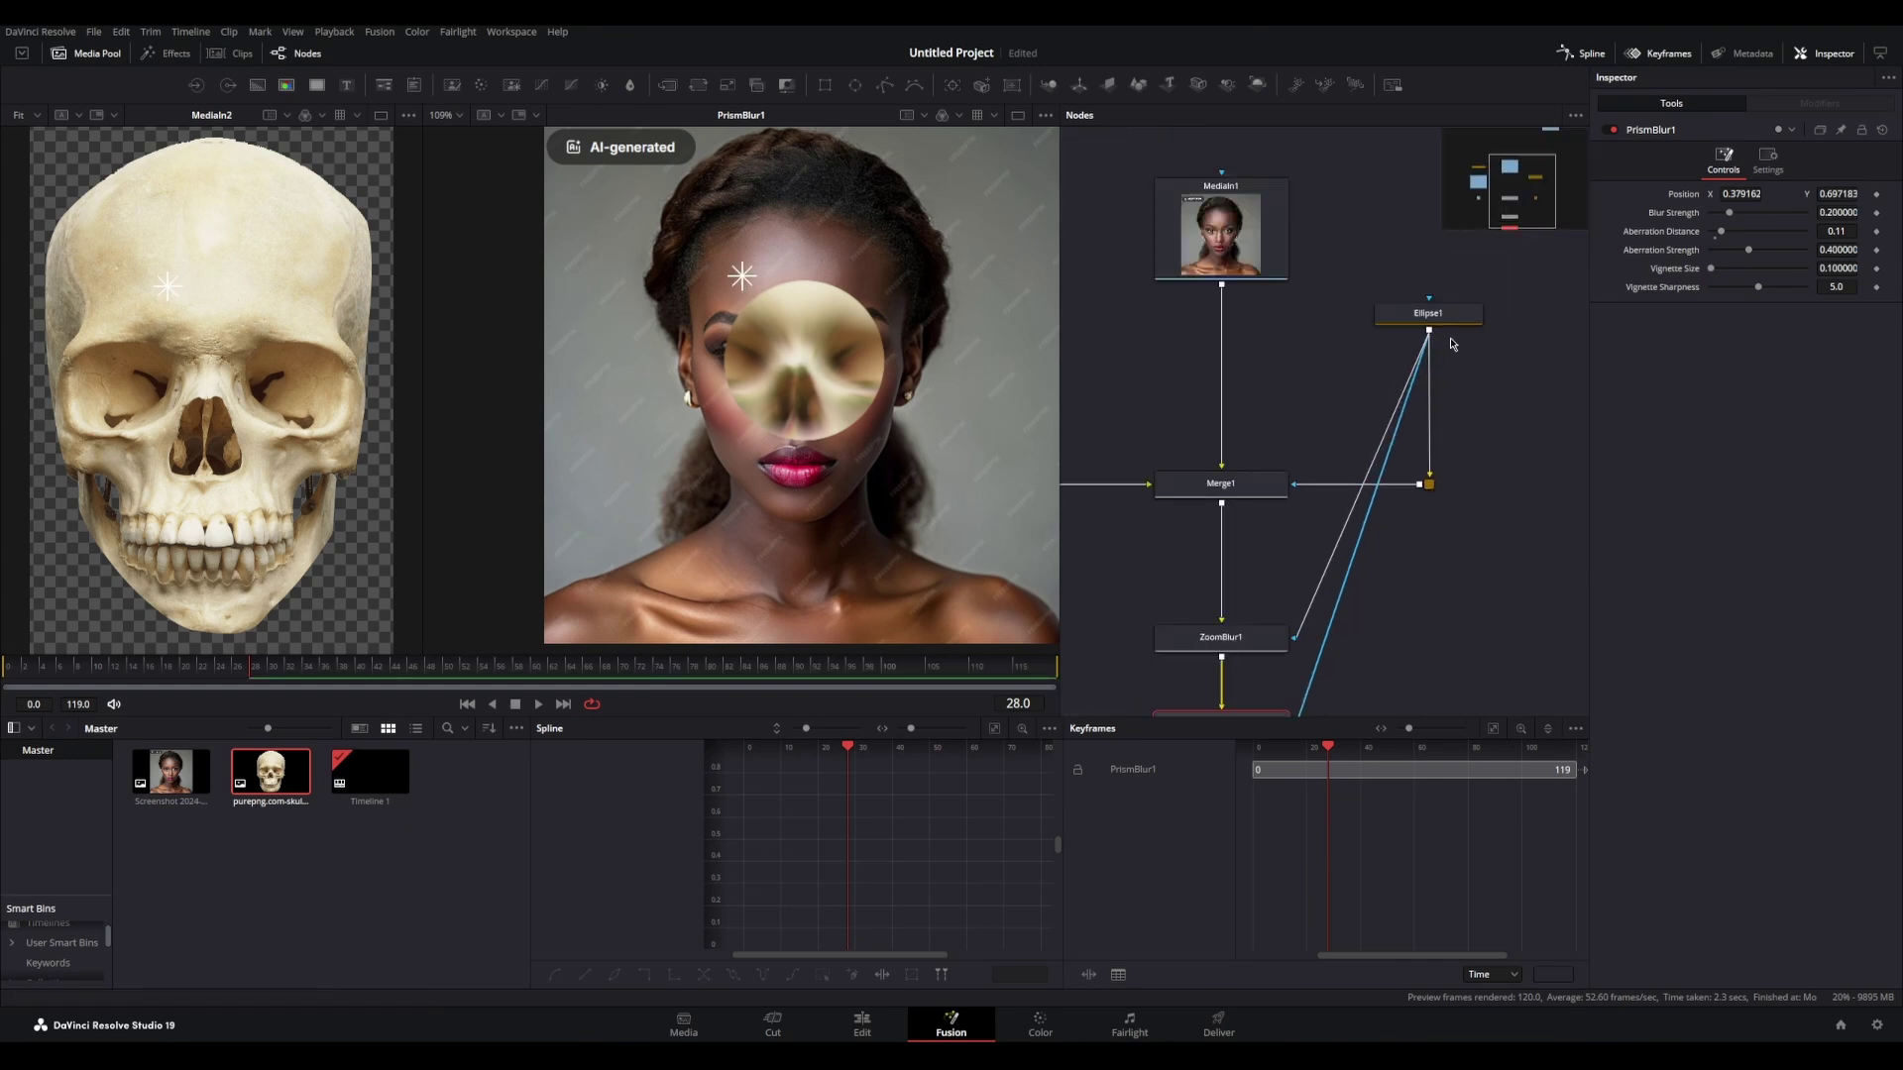
pyautogui.moveTo(1445, 317); pyautogui.dragTo(1472, 233)
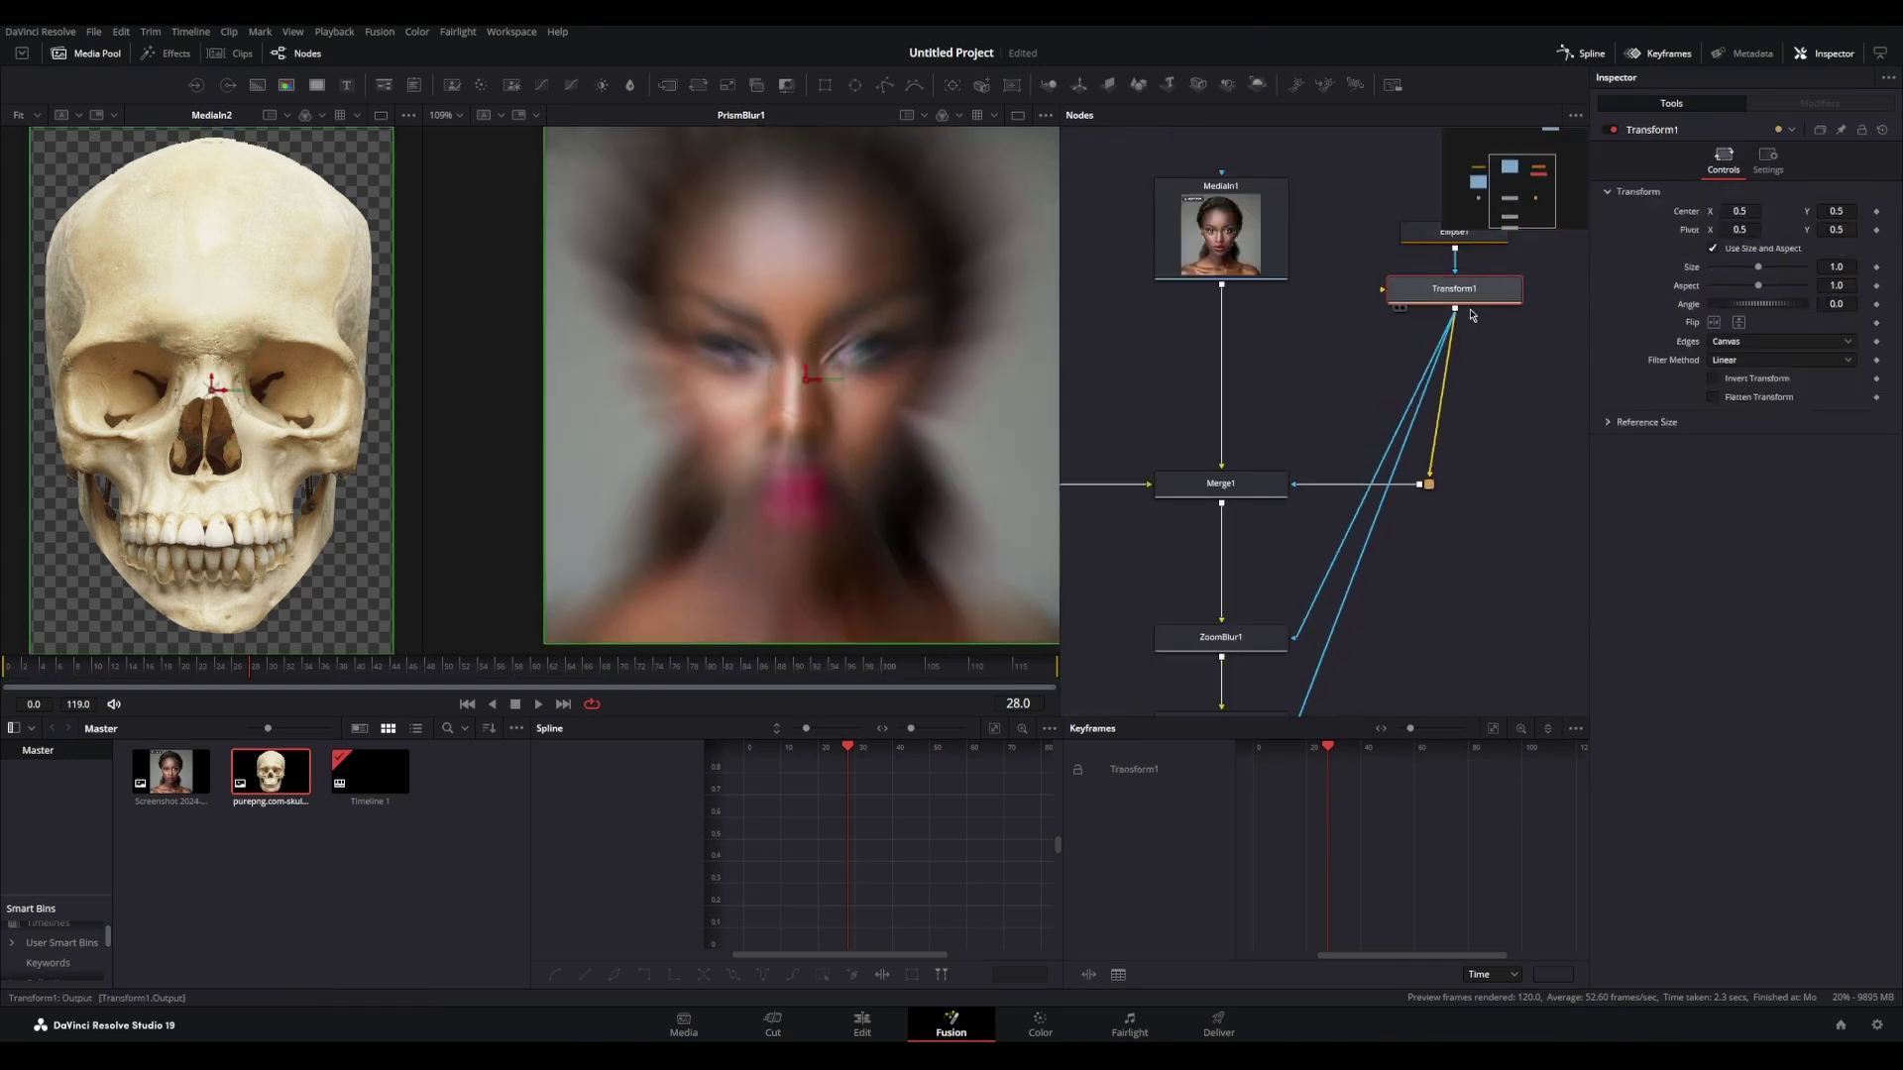
pyautogui.moveTo(1475, 294); pyautogui.dragTo(1449, 336)
pyautogui.moveTo(1454, 249); pyautogui.dragTo(1472, 334)
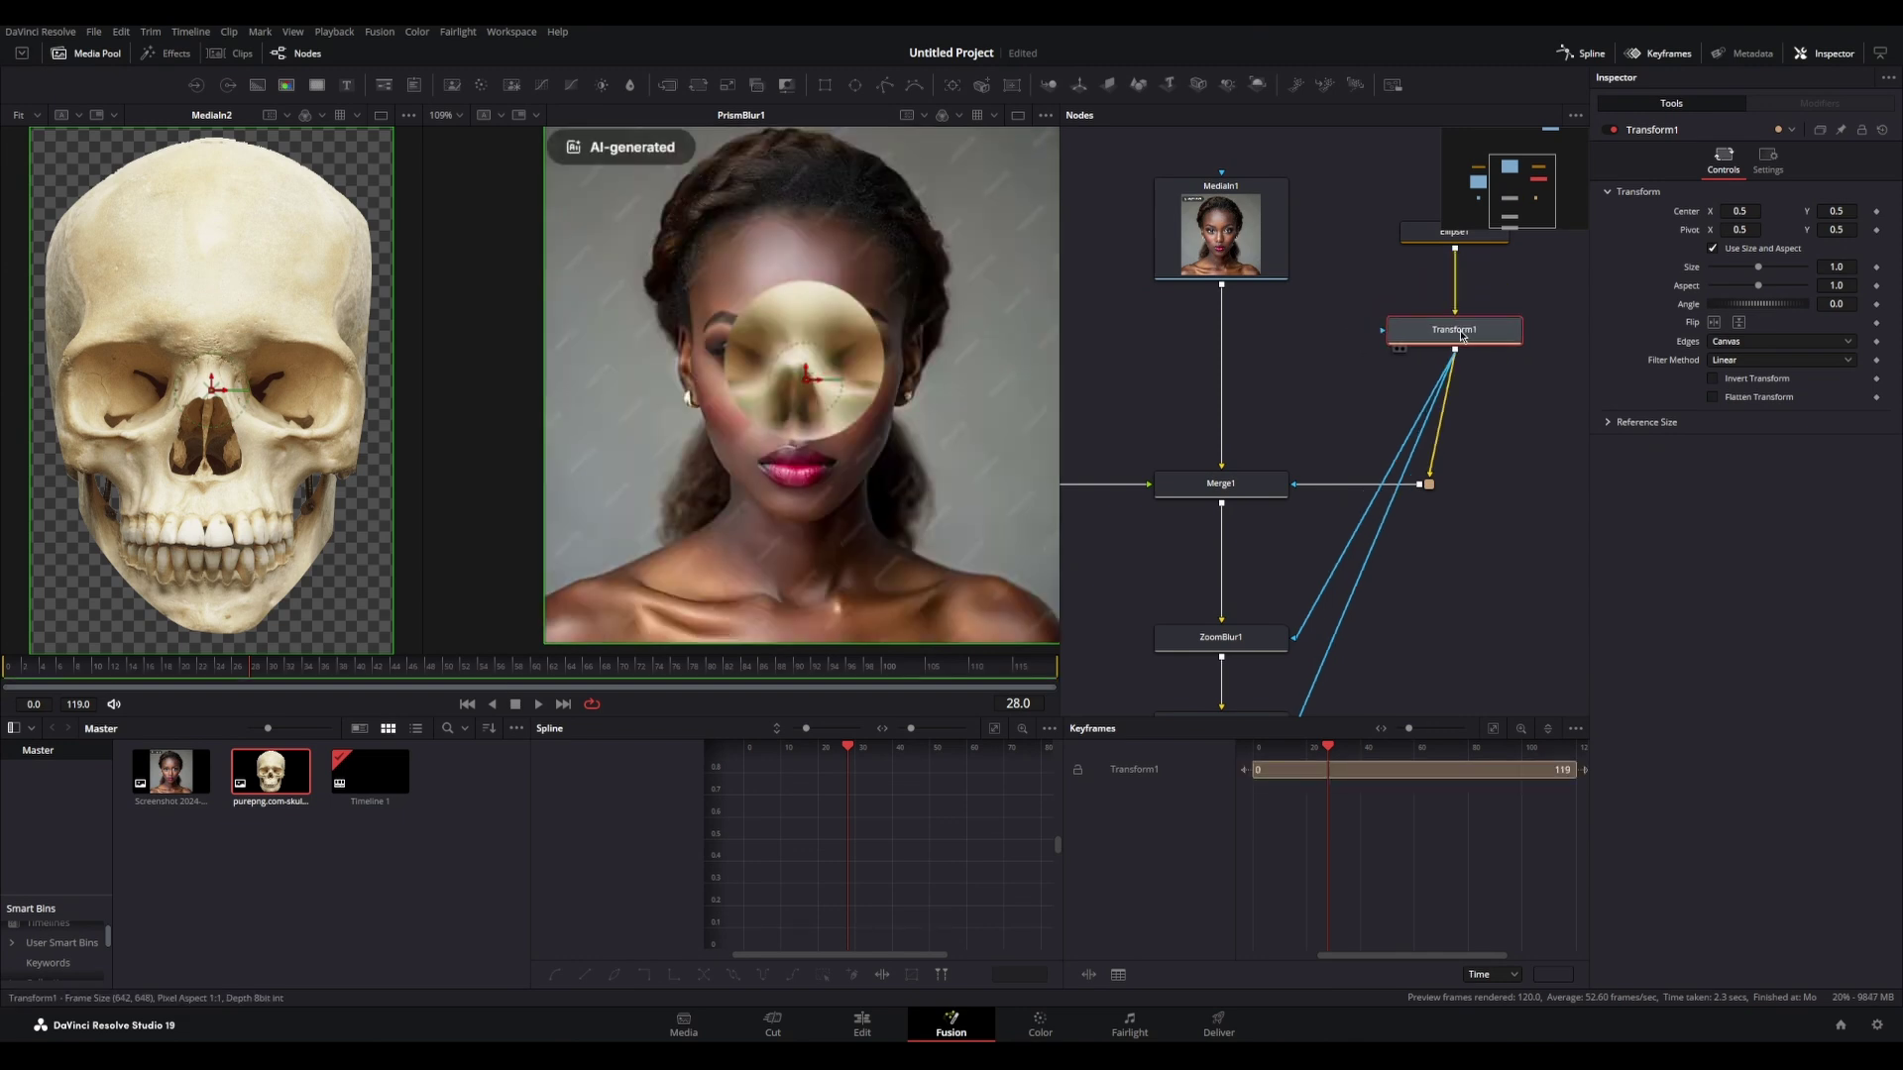
# Step: Try shifting the lens mask sideways with Transform1's center control in the second viewer, and undo the move
pyautogui.scroll(-3, 912, 390)
pyautogui.scroll(2, 892, 391)
pyautogui.moveTo(903, 388); pyautogui.dragTo(1019, 402)
pyautogui.hotkey('ctrl', 'z')
# Step: Reset Ellipse1's Center to X 0.5, Y 0.5 and tighten the spacing between the Ellipse1 and Transform1 nodes
pyautogui.moveTo(1401, 368); pyautogui.dragTo(1372, 404)
pyautogui.click(1415, 270)
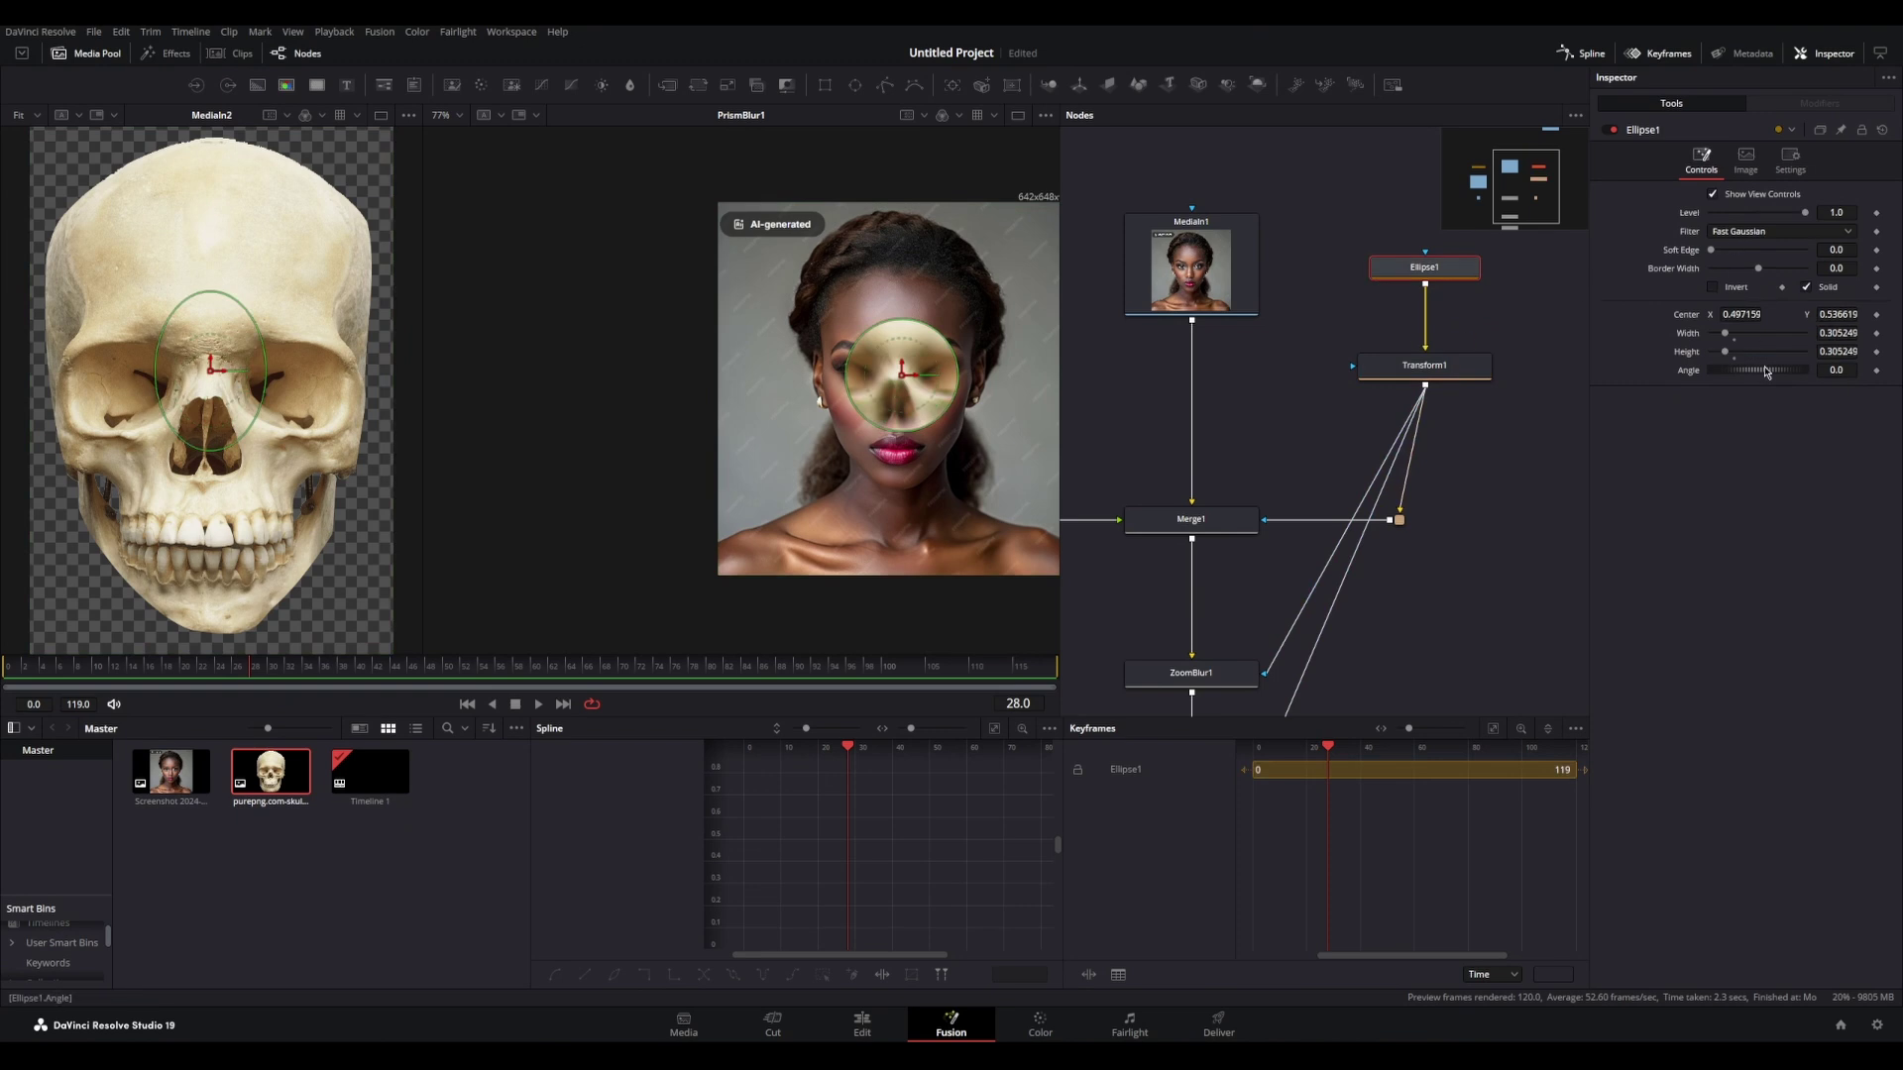
pyautogui.doubleClick(1690, 317)
pyautogui.moveTo(1433, 274); pyautogui.dragTo(1436, 287)
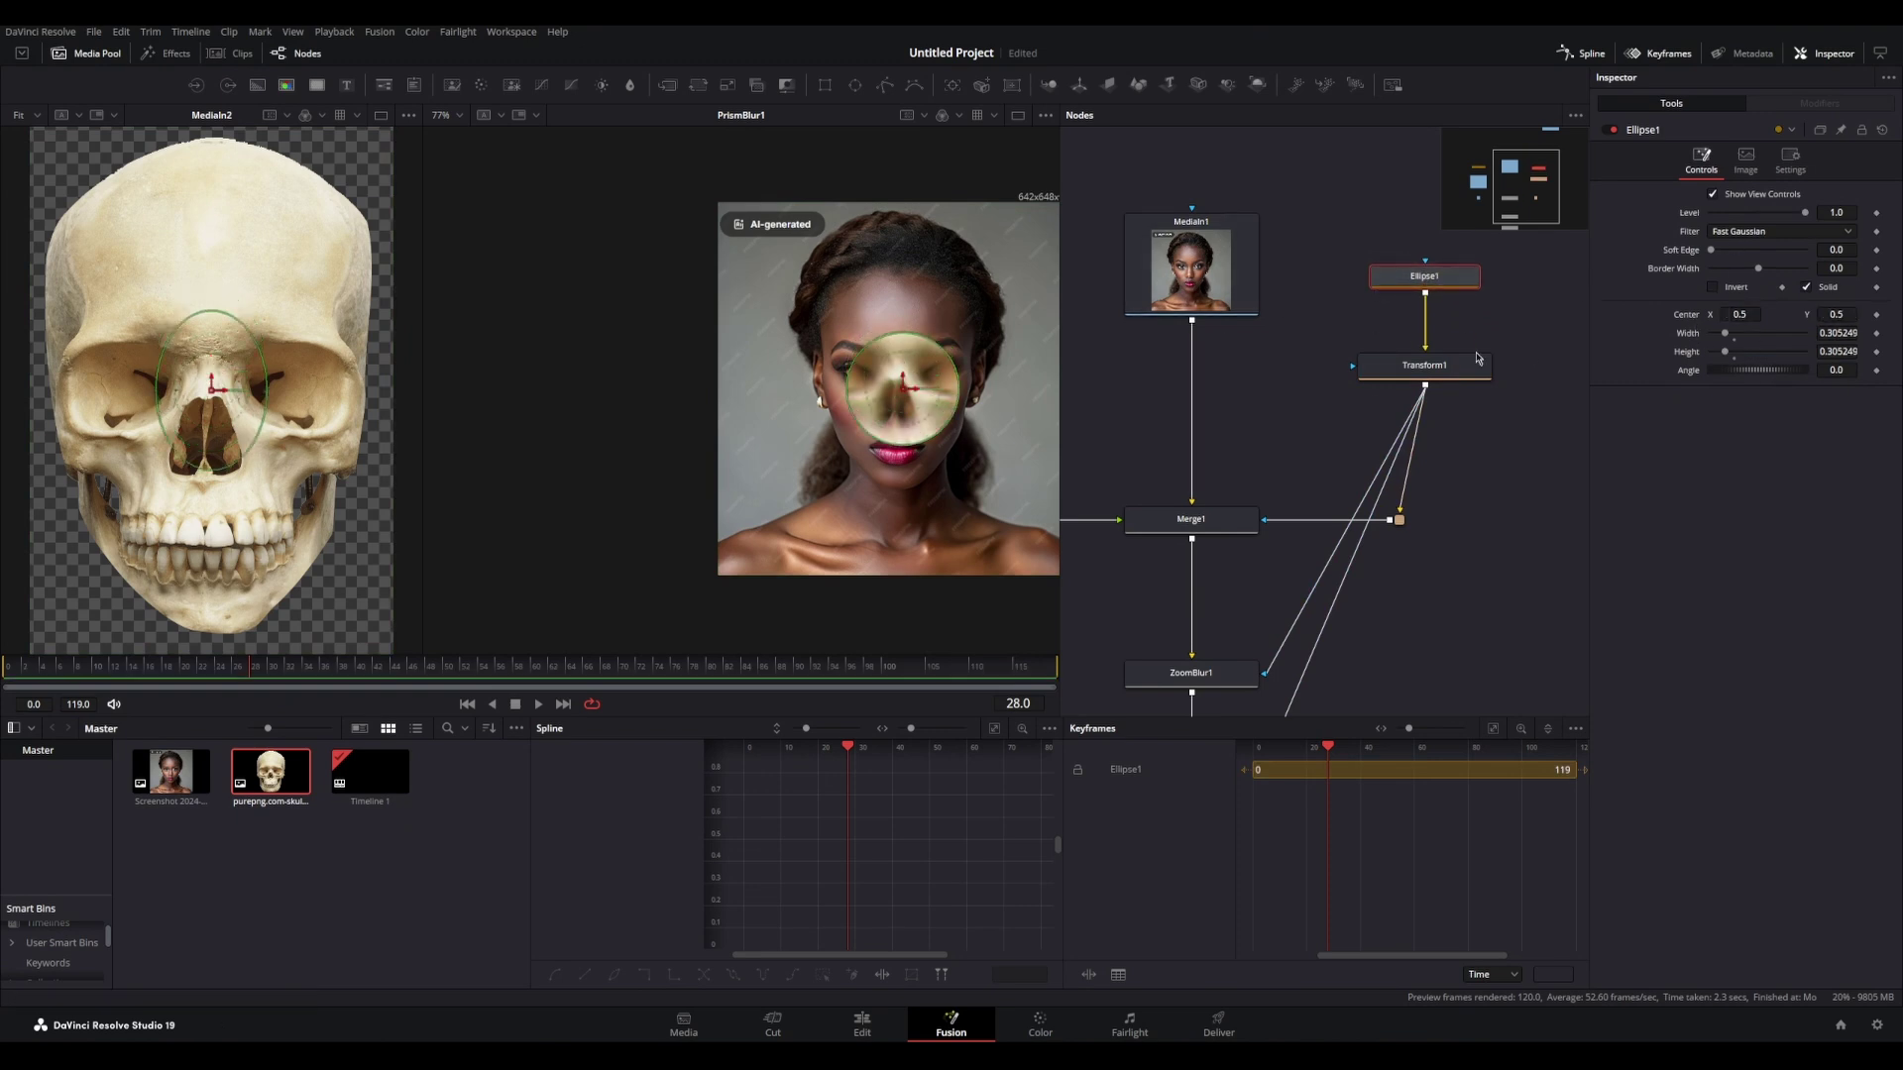
pyautogui.click(1427, 365)
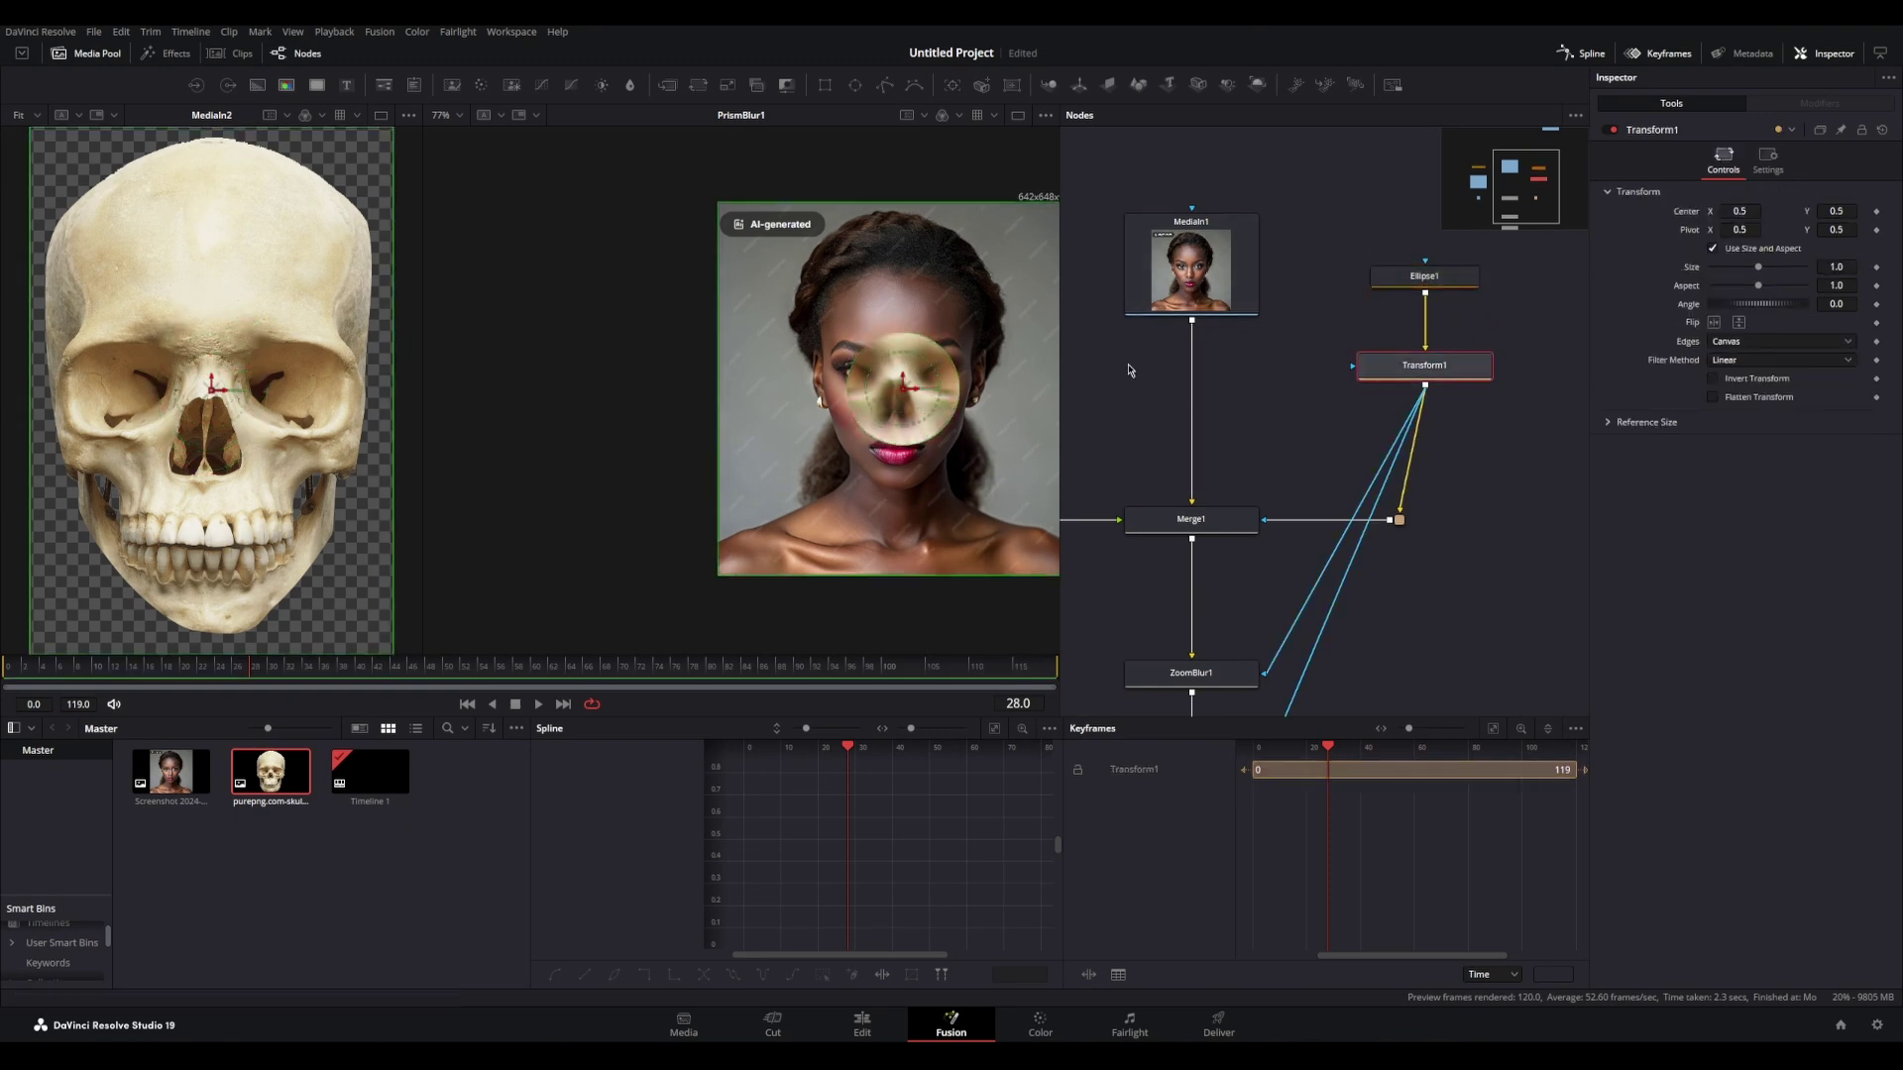
pyautogui.moveTo(1427, 365); pyautogui.dragTo(1427, 354)
# Step: Try moving the mask with Ellipse1's own center control, compare it with Transform1's center, and undo the ellipse move
pyautogui.click(1419, 282)
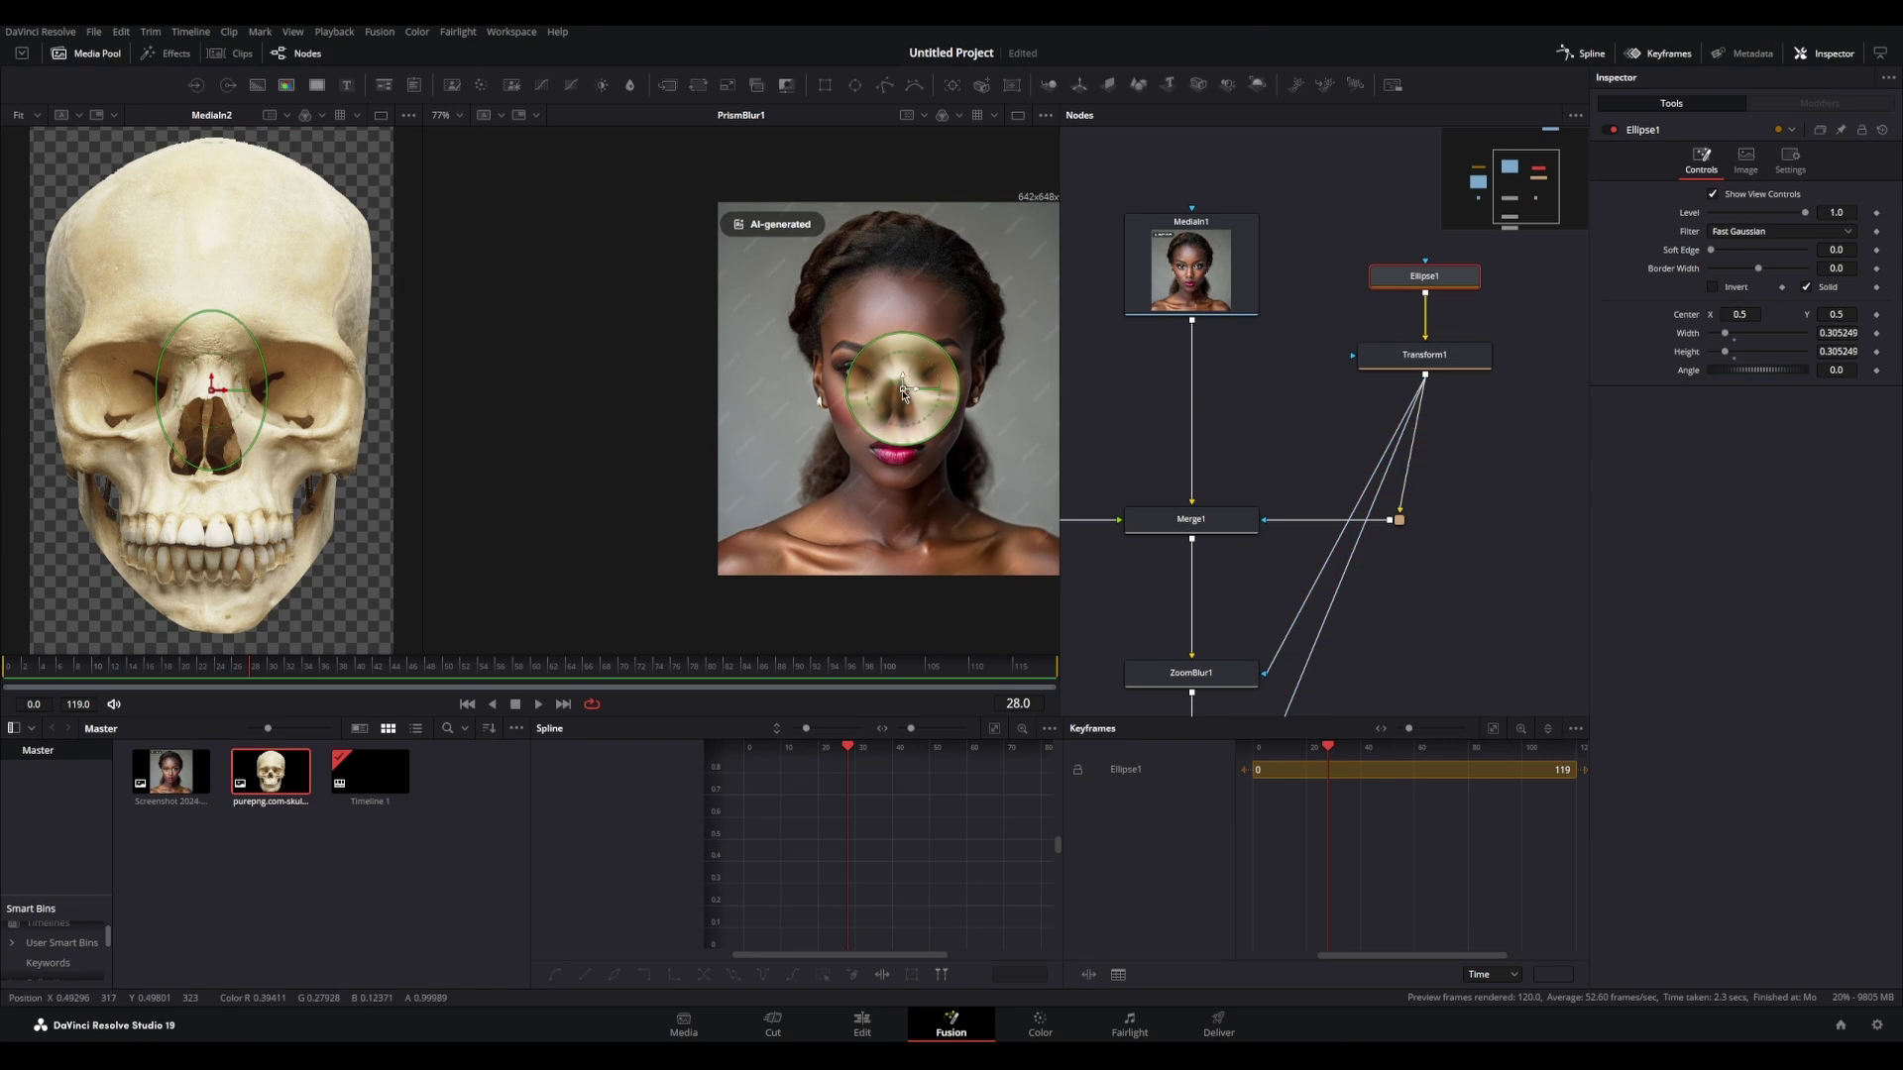
pyautogui.moveTo(902, 389); pyautogui.dragTo(961, 376)
pyautogui.click(1423, 357)
pyautogui.hotkey('ctrl', 'z')
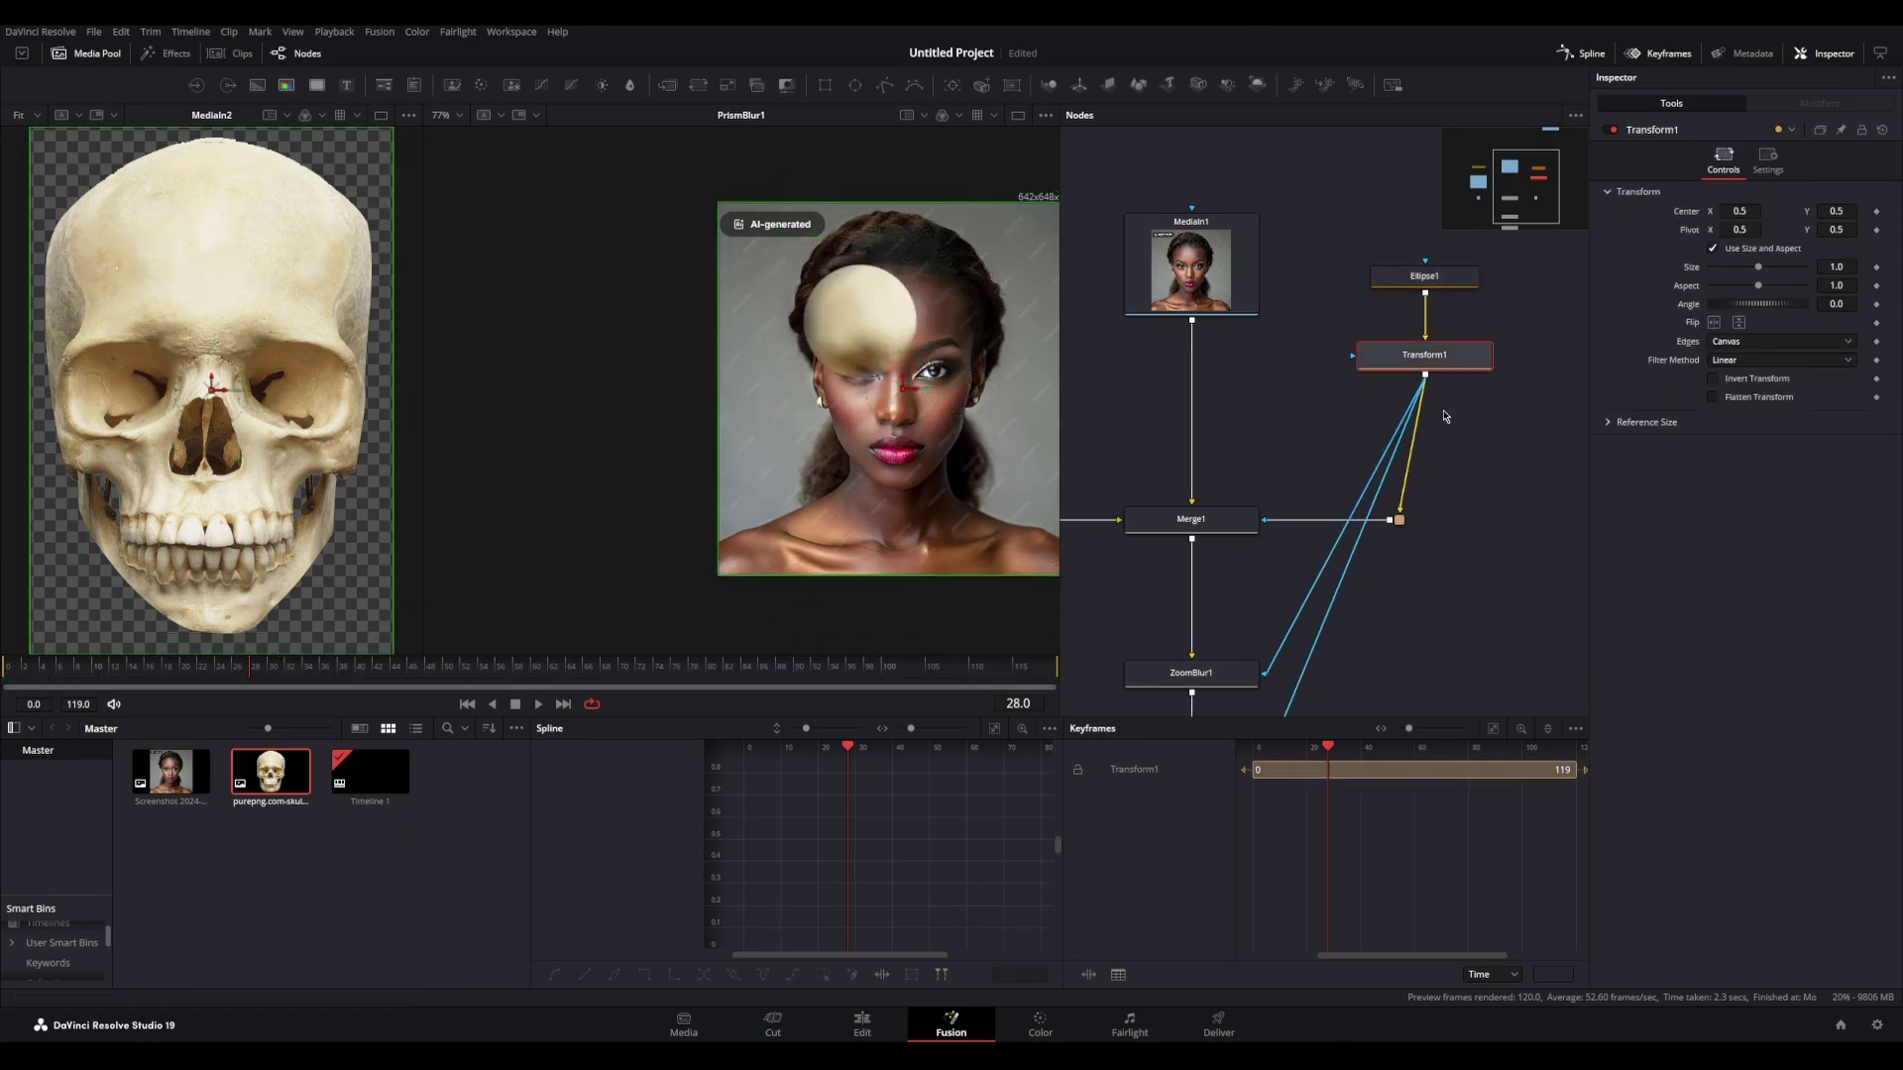
pyautogui.click(1414, 280)
pyautogui.hotkey('ctrl', 'z')
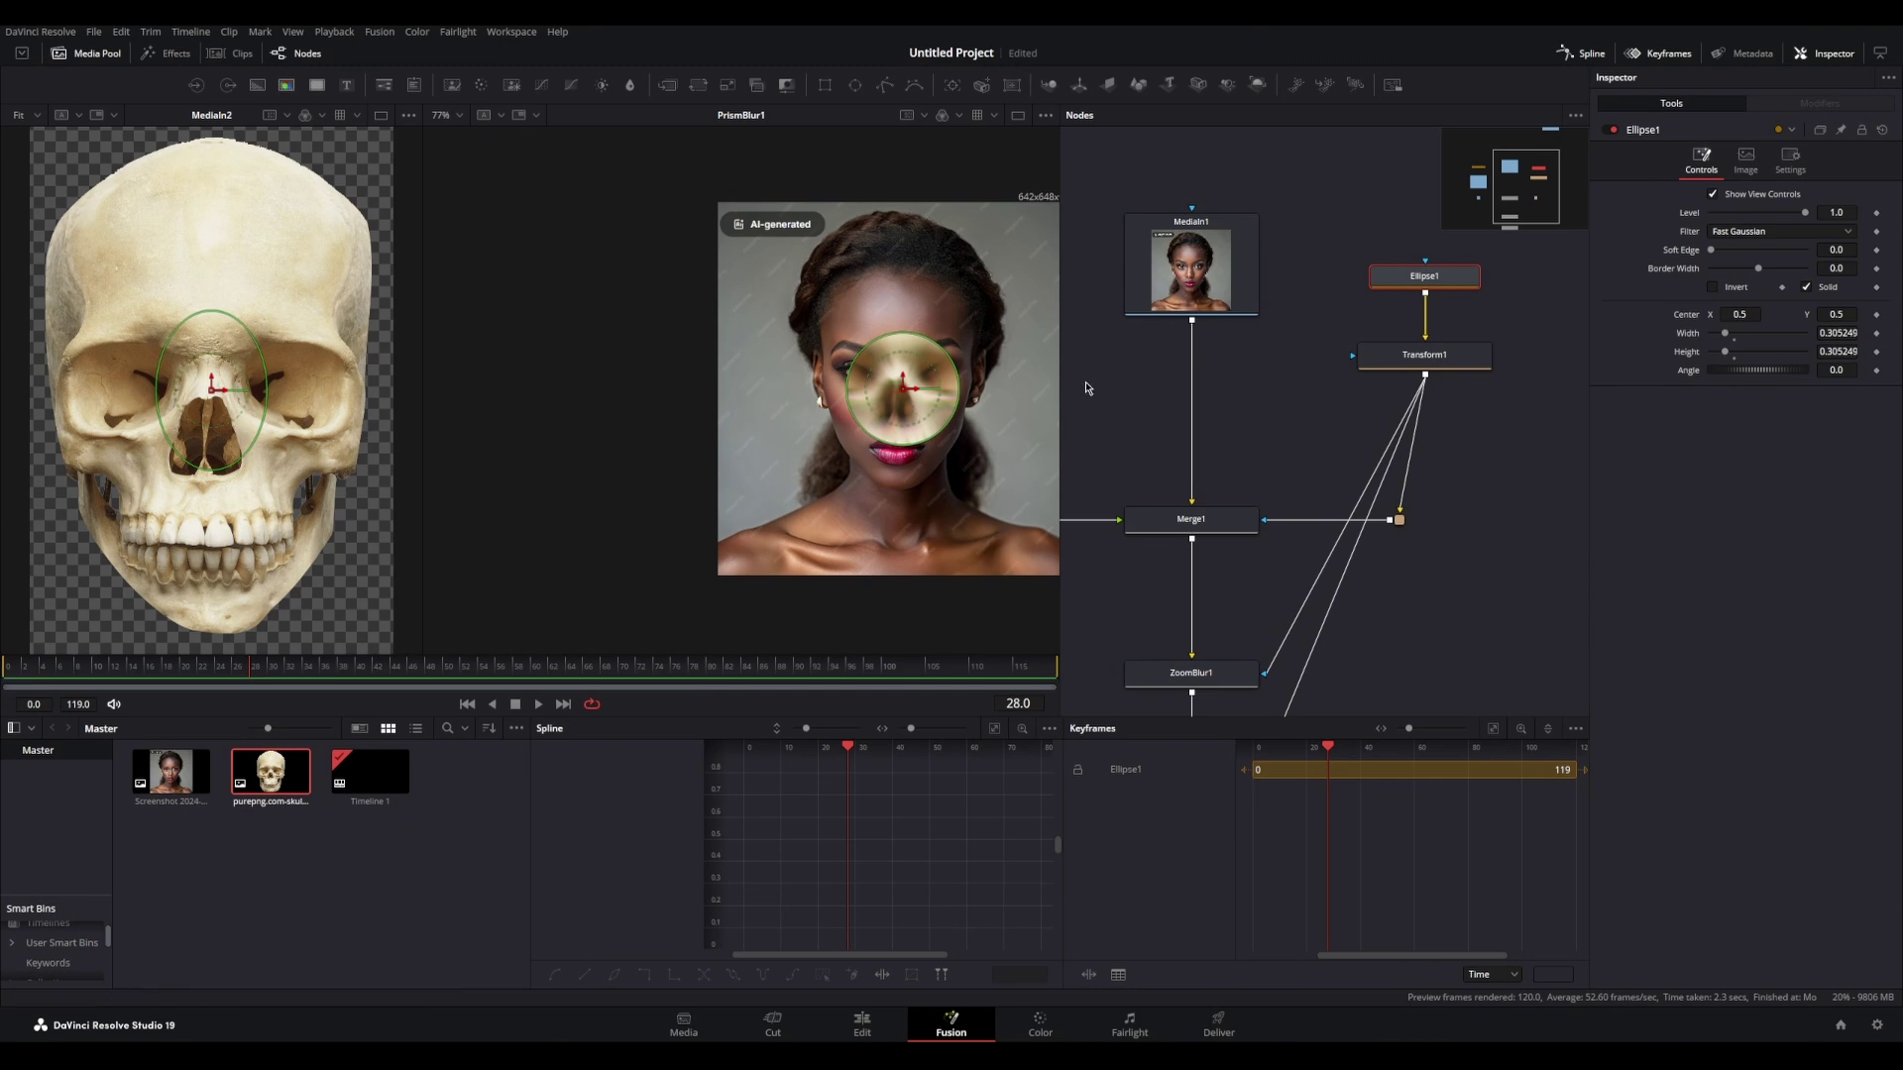
# Step: Move ZoomBlur1 and PrismBlur1 together farther below Merge1 to free up room in the node graph
pyautogui.scroll(-3, 1417, 451)
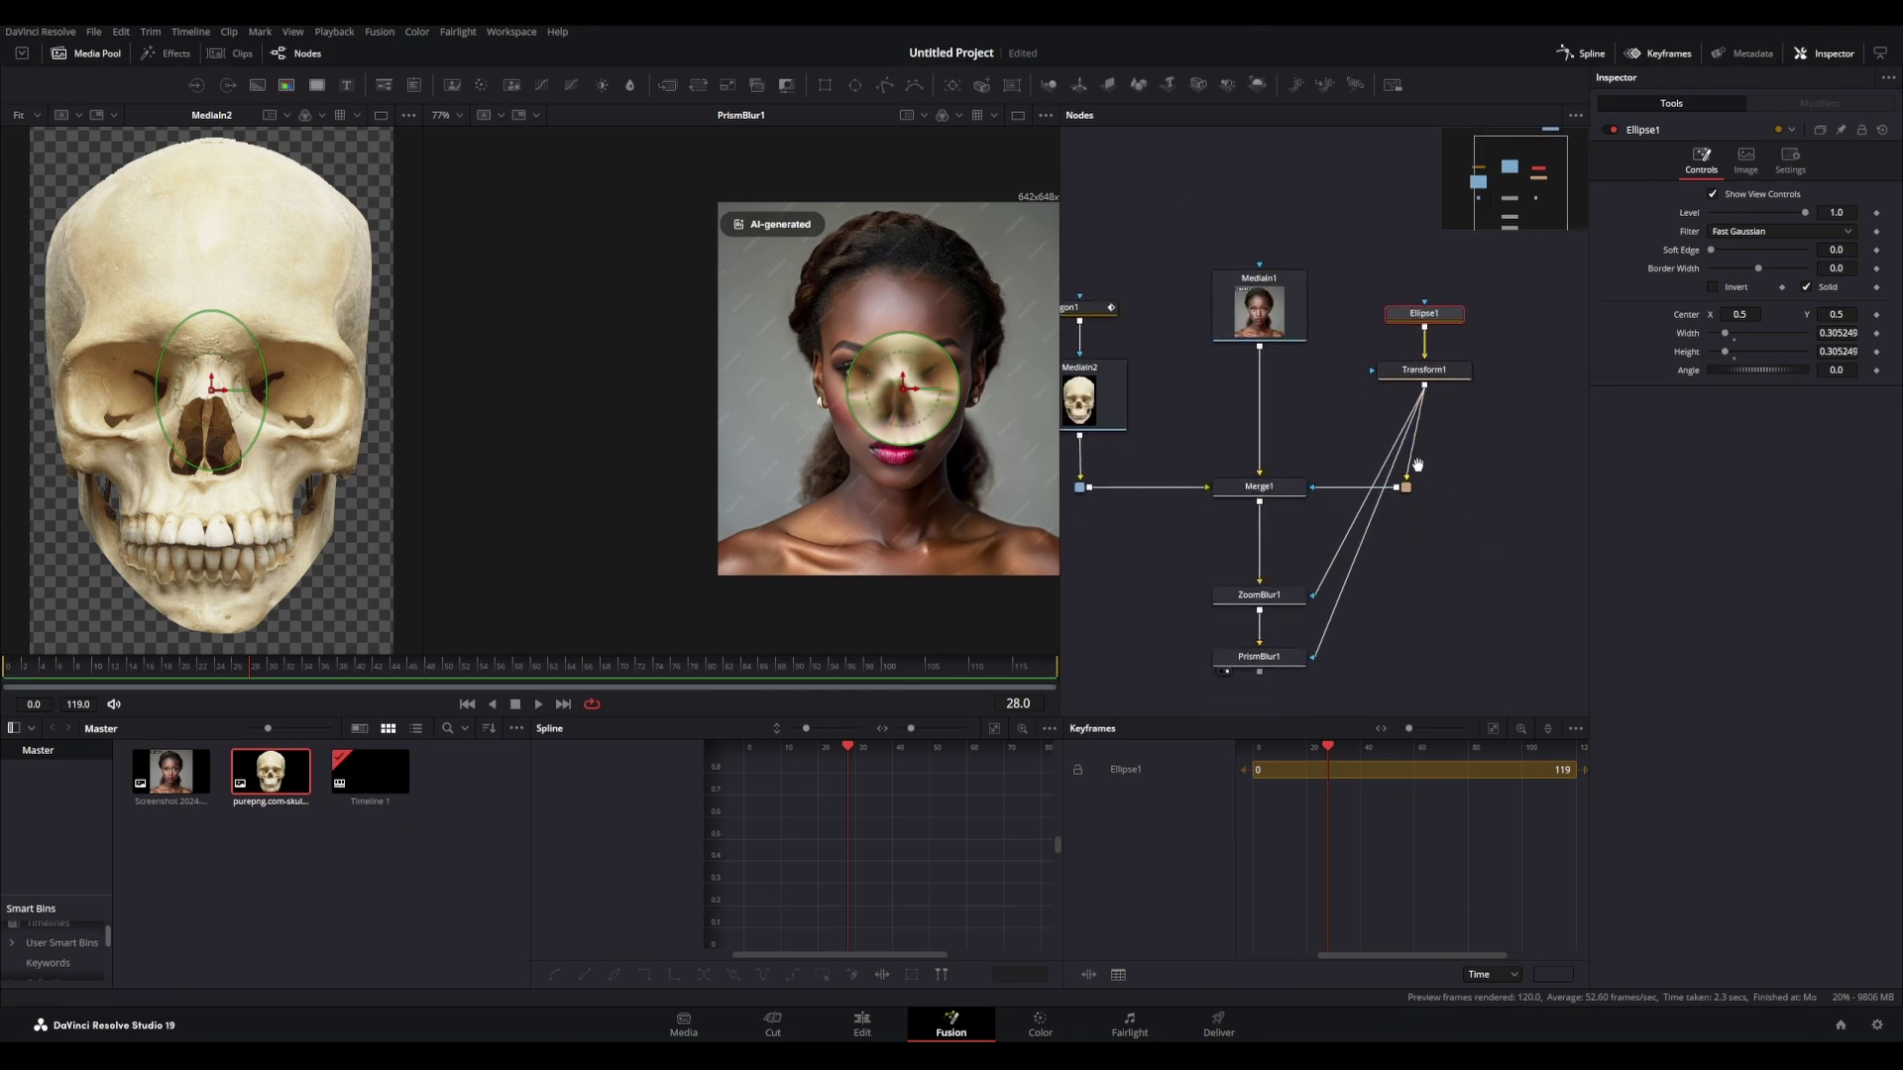
pyautogui.moveTo(1377, 617); pyautogui.dragTo(1385, 433)
pyautogui.scroll(-3, 1299, 440)
pyautogui.moveTo(1385, 517); pyautogui.dragTo(1301, 479)
pyautogui.scroll(4, 1347, 481)
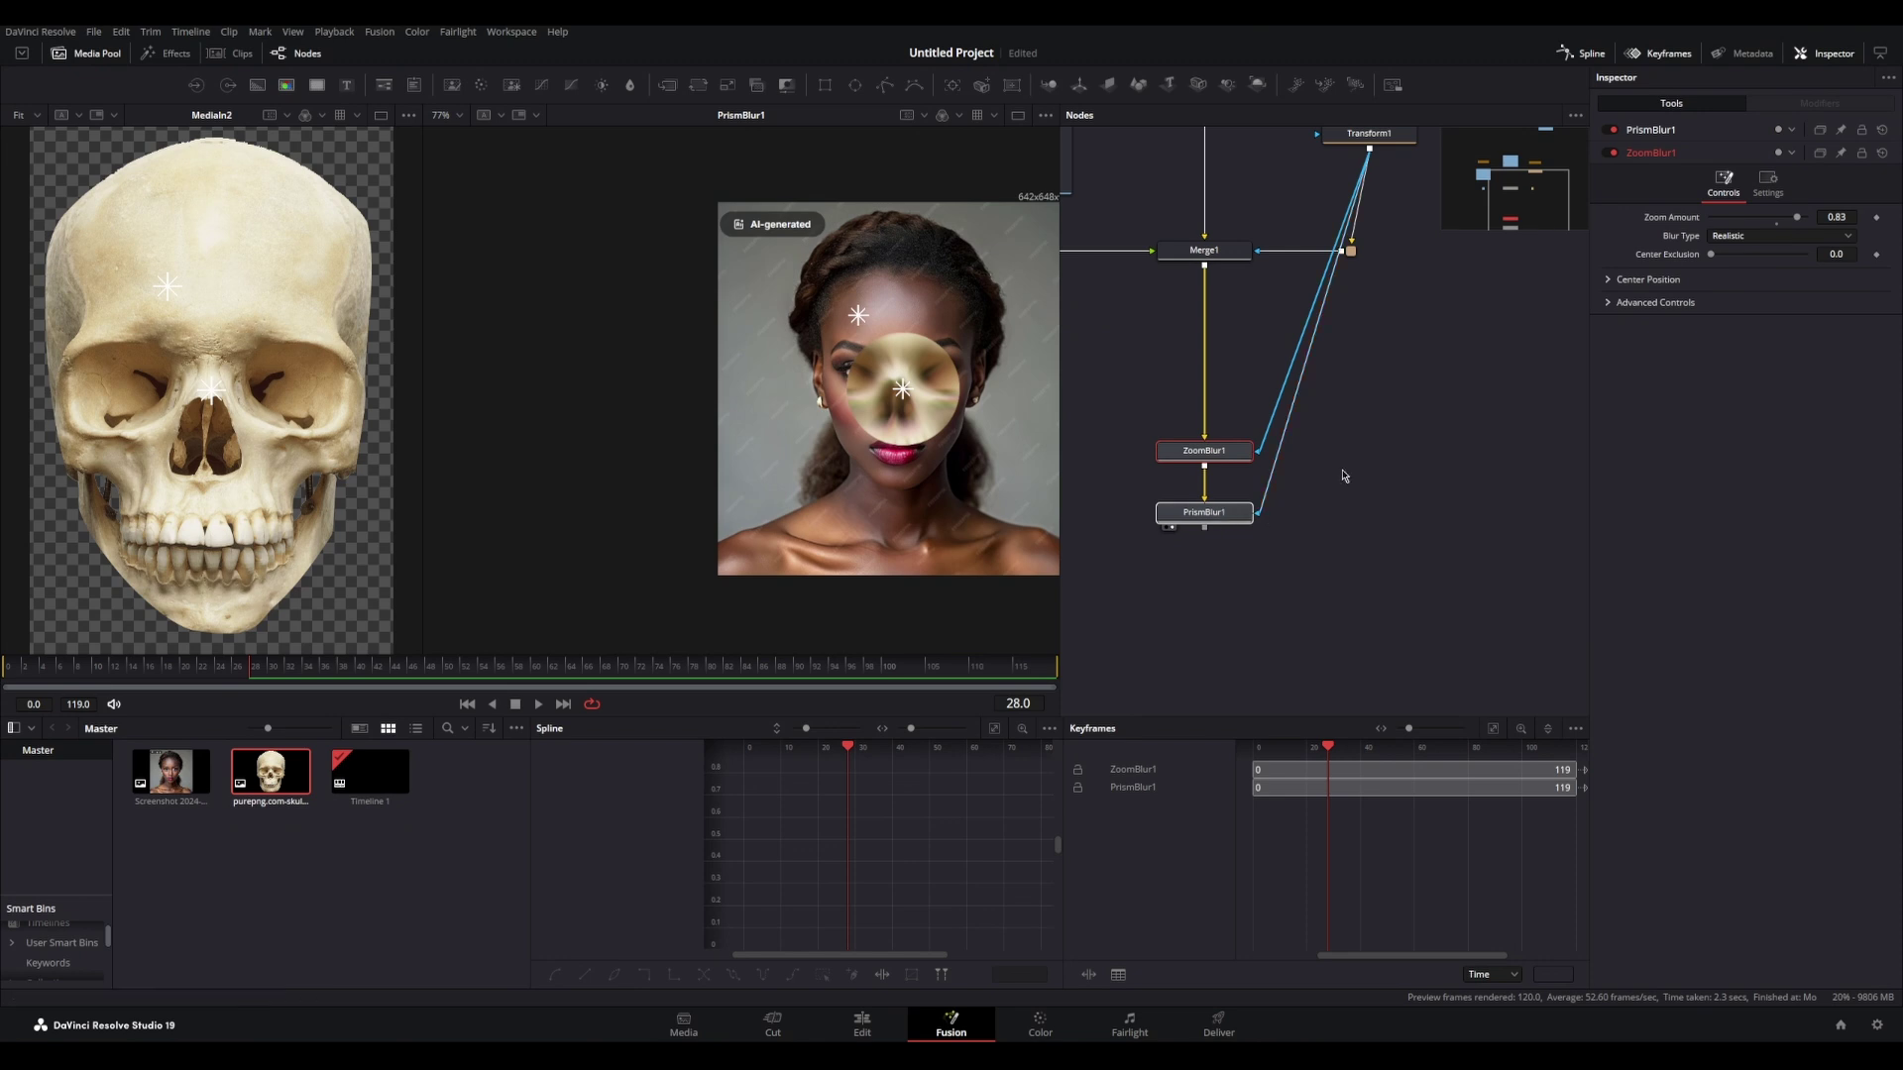
# Step: Copy Ellipse1 and Transform1 and paste them as instances into the empty area beside the blur nodes
pyautogui.scroll(-4, 1406, 353)
pyautogui.moveTo(1440, 311); pyautogui.dragTo(1363, 198)
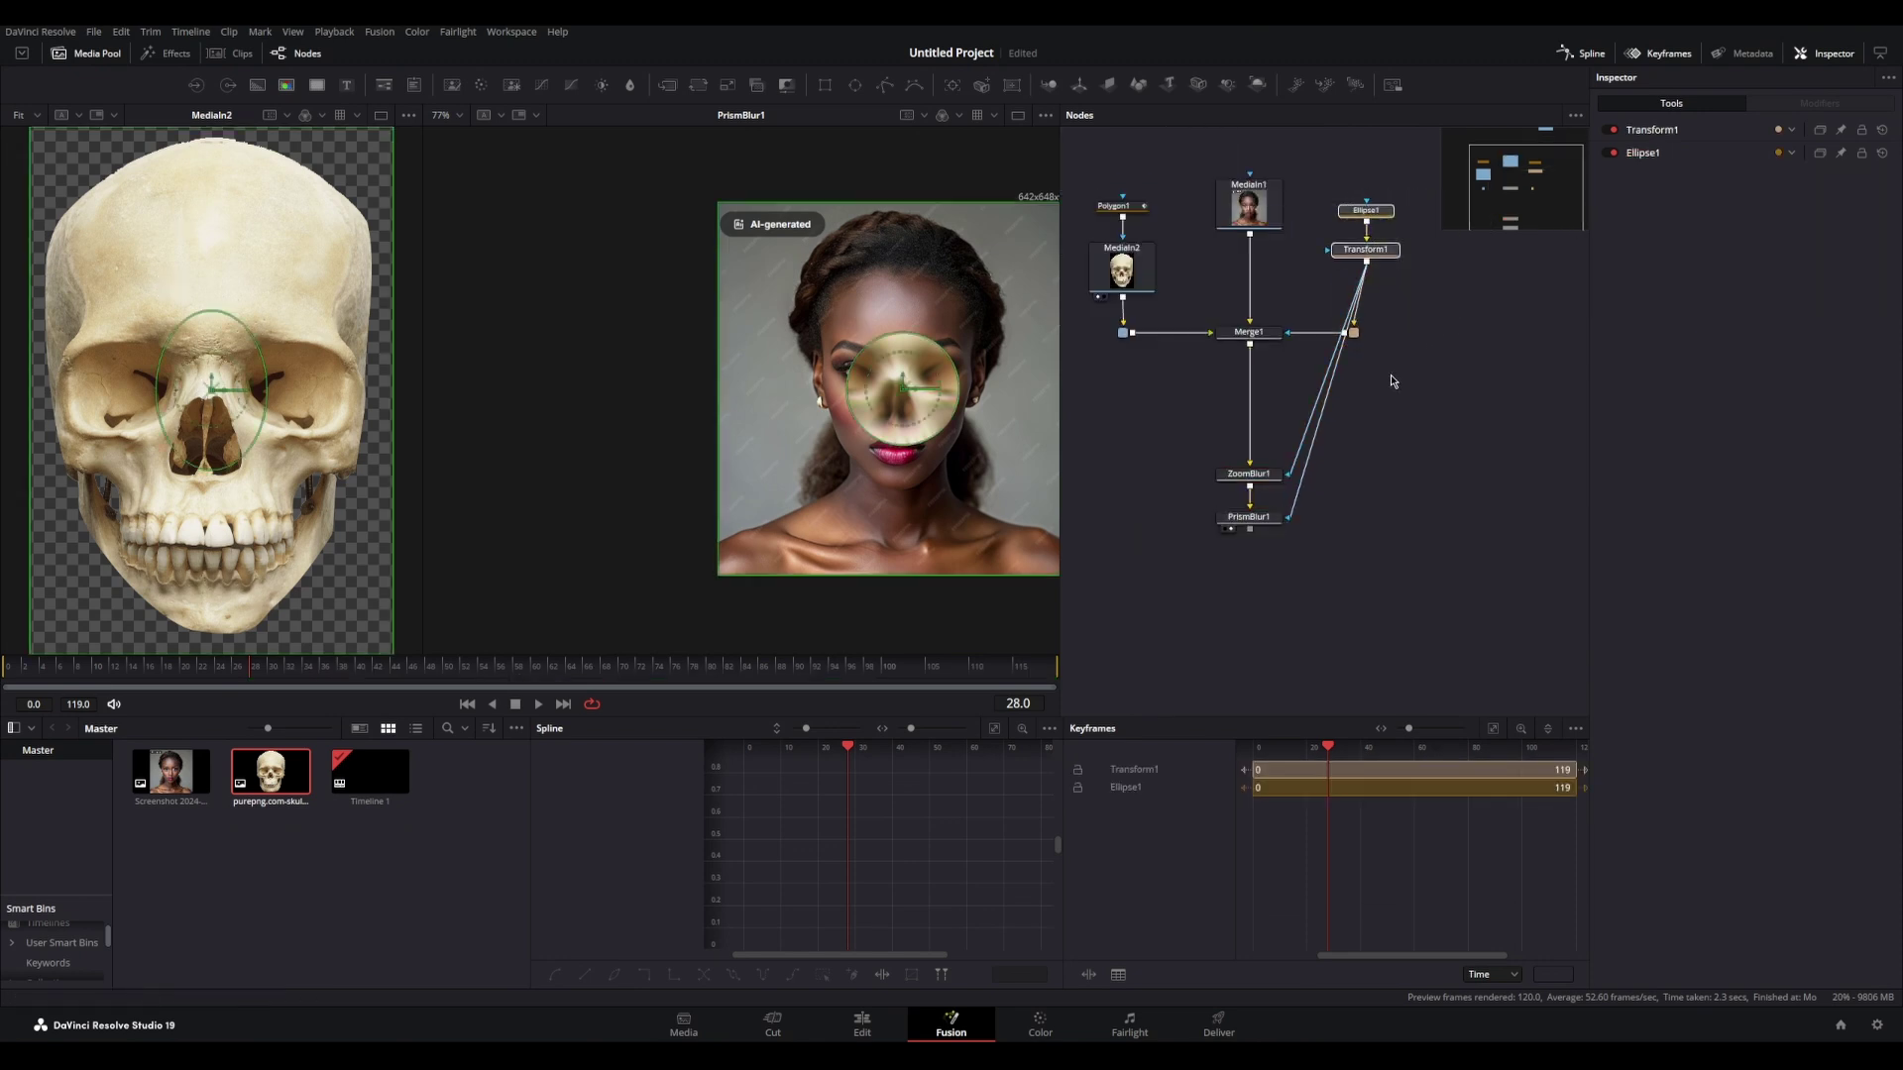
pyautogui.moveTo(1192, 454); pyautogui.dragTo(1232, 438)
pyautogui.click(1126, 428)
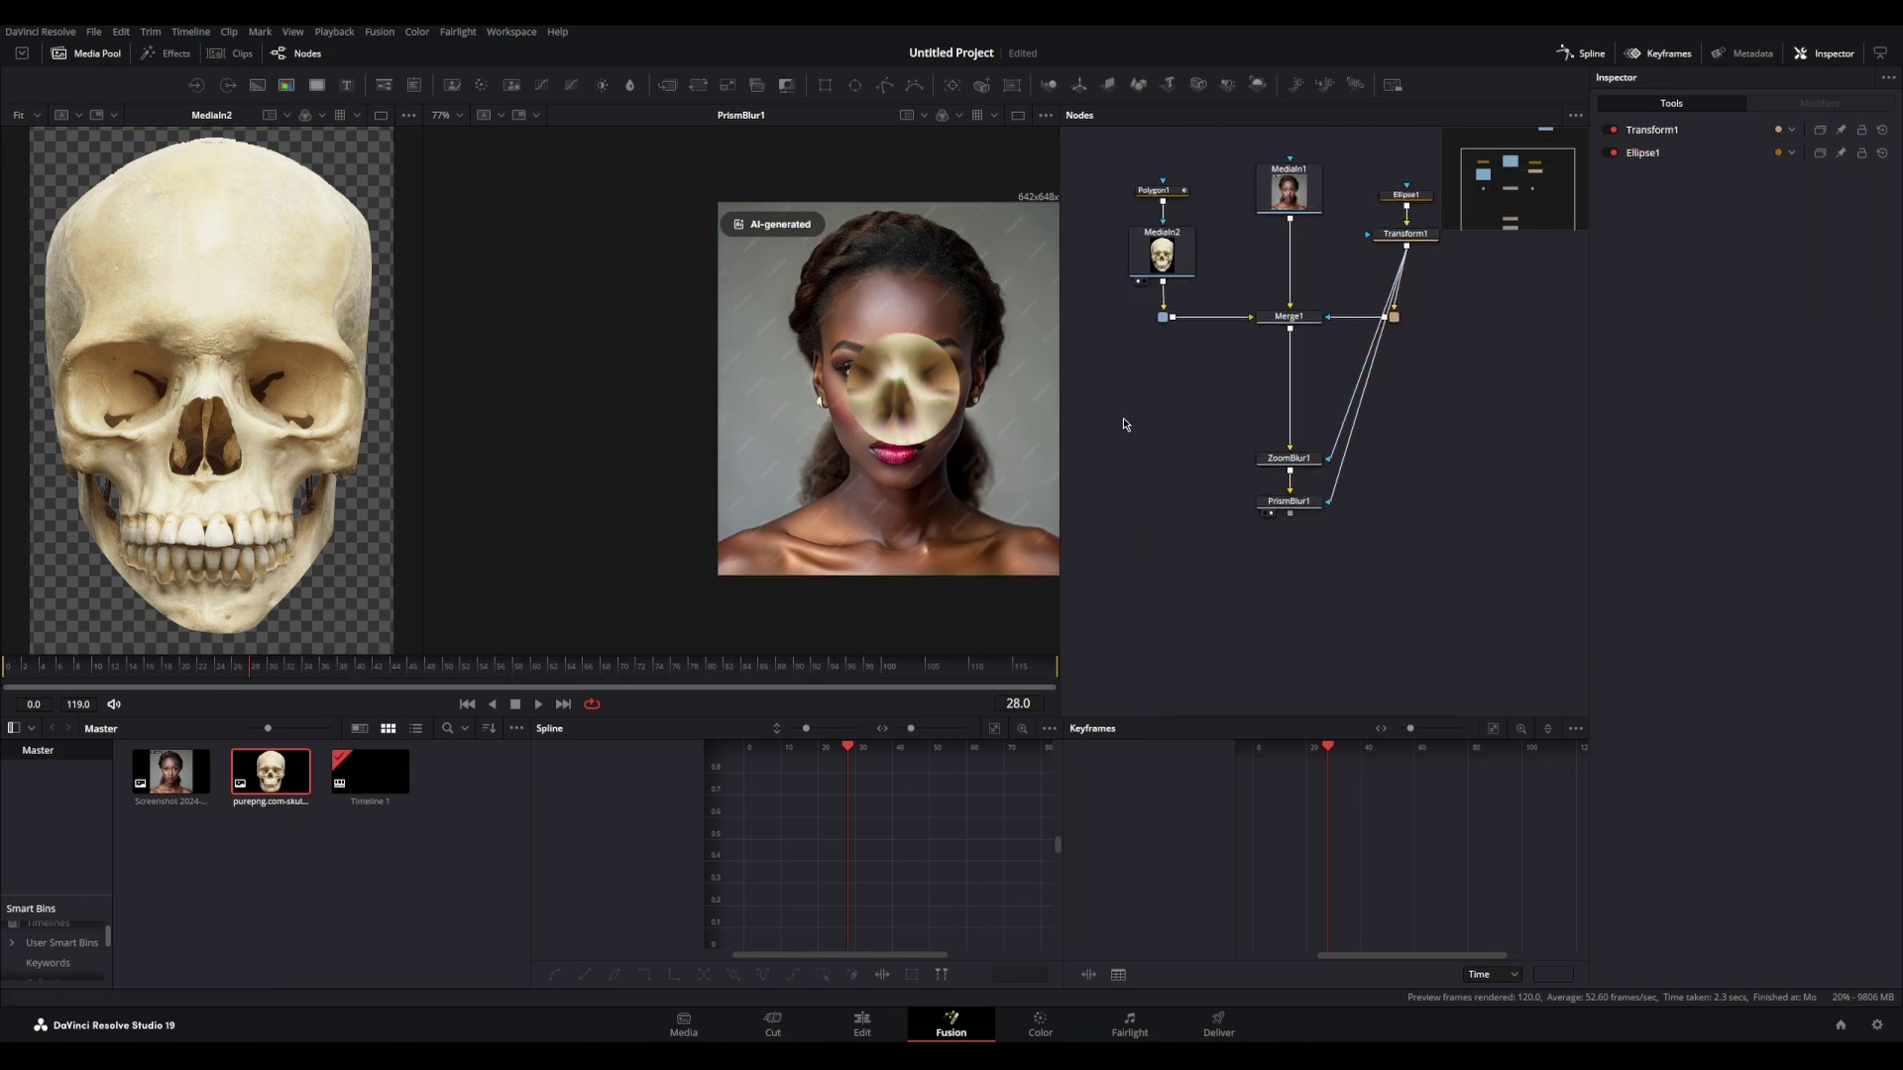
pyautogui.rightClick(1125, 425)
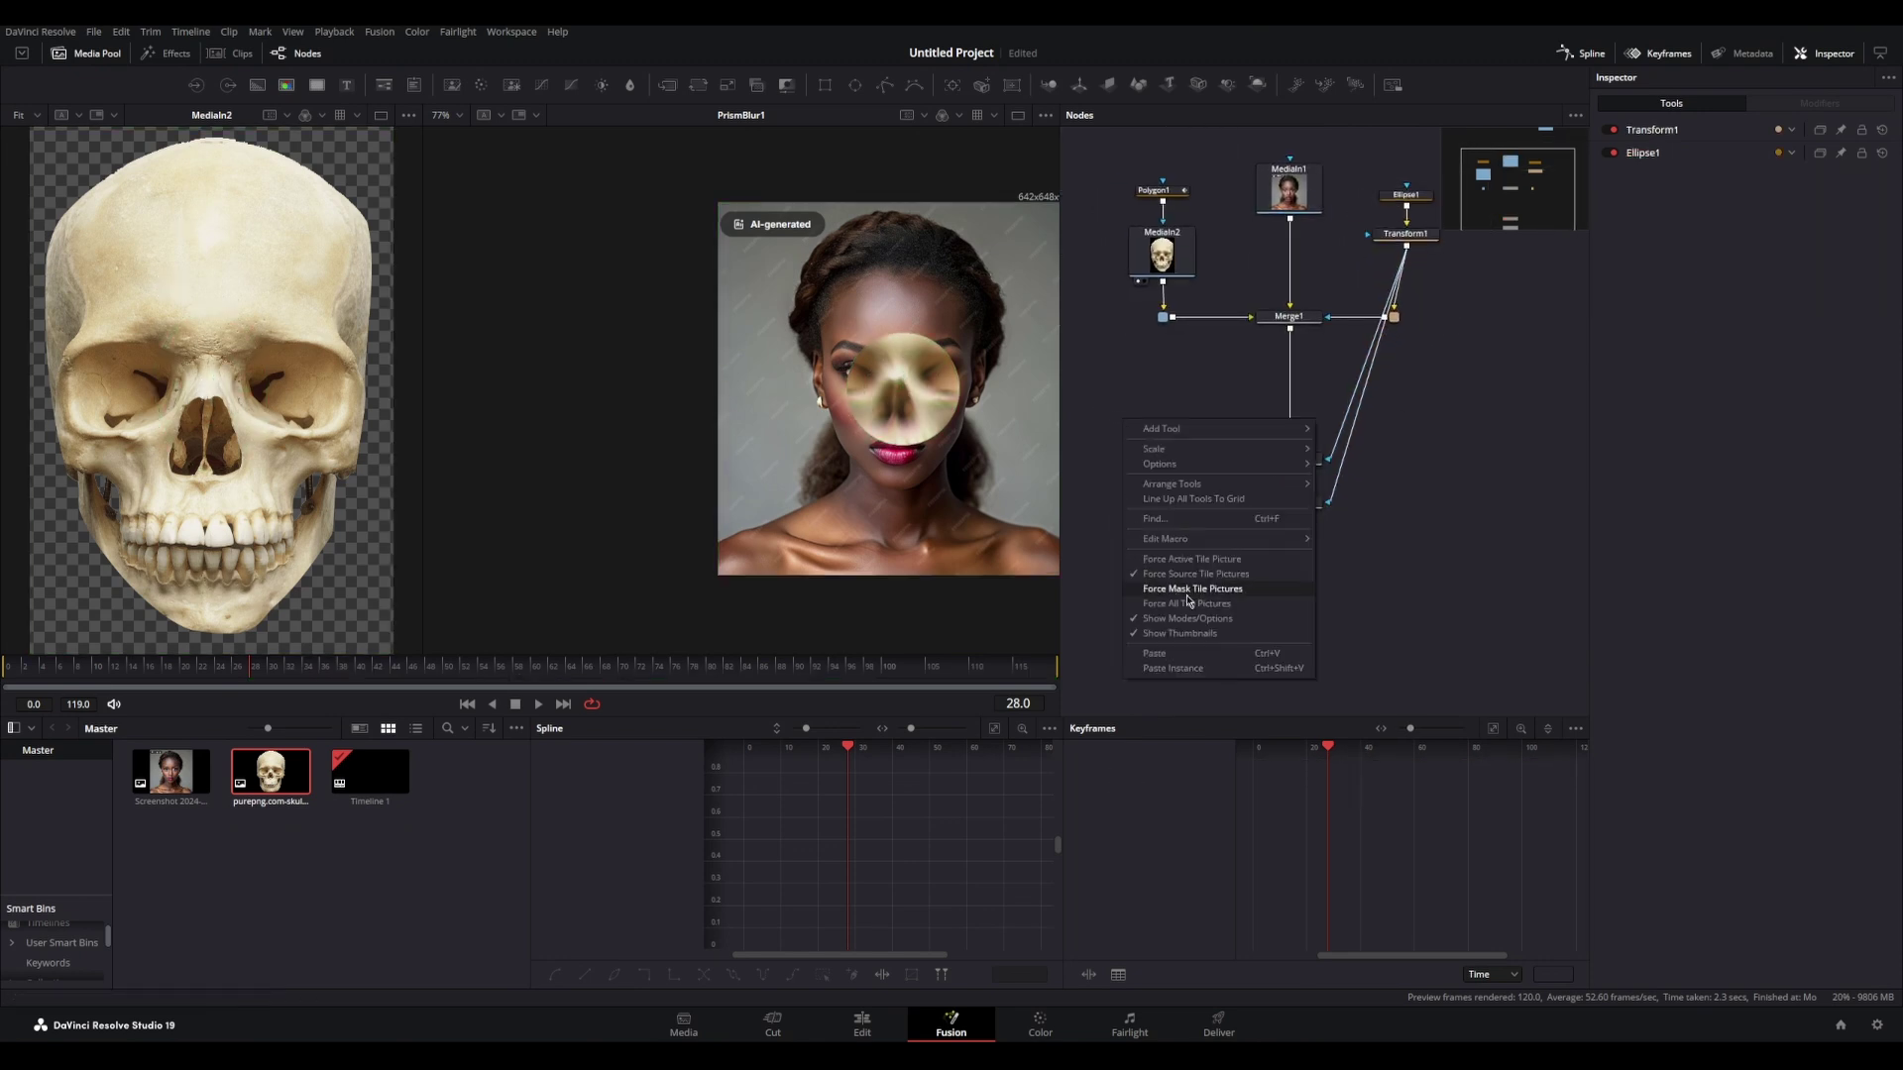
pyautogui.click(1222, 670)
# Step: Connect Instance_Transform1 to ZoomBlur1 as its effect mask and position both instance nodes beside the blurs
pyautogui.click(1193, 529)
pyautogui.moveTo(1145, 424); pyautogui.dragTo(1328, 460)
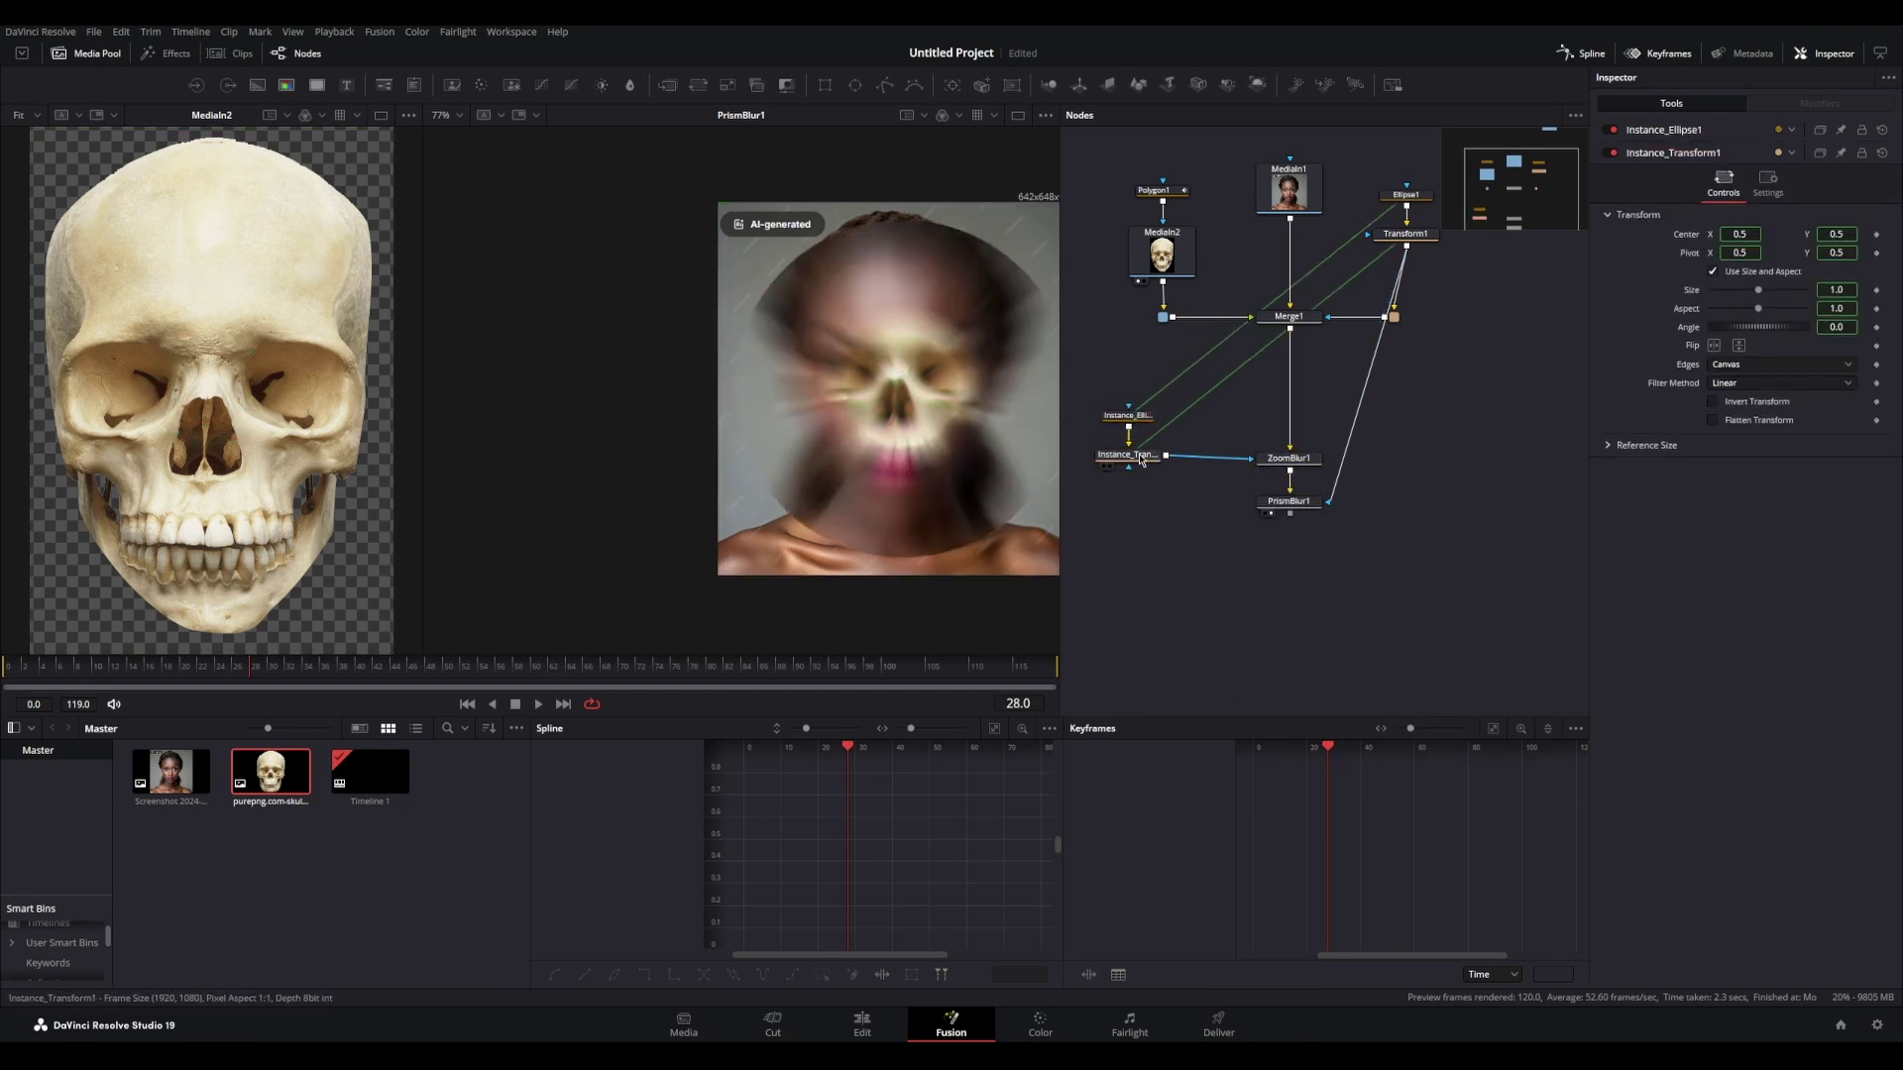
pyautogui.moveTo(1140, 459); pyautogui.dragTo(1166, 442)
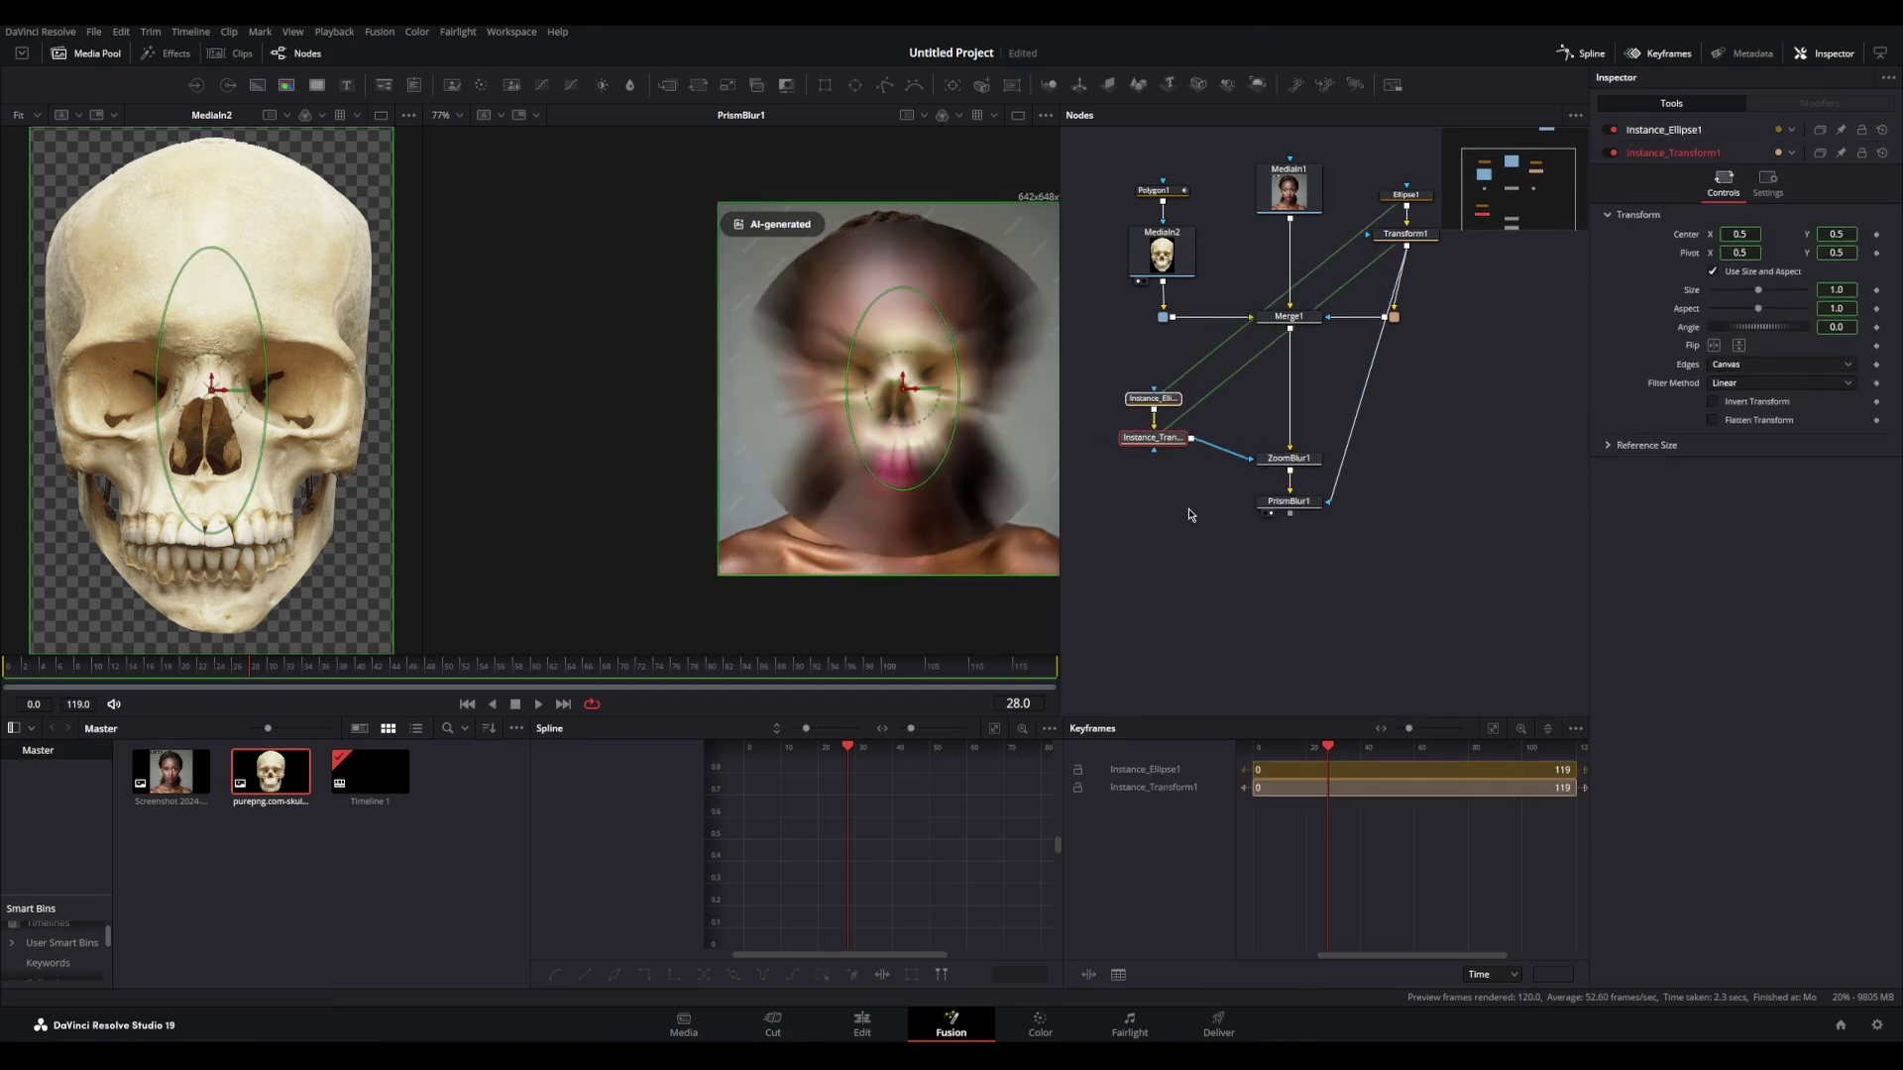
# Step: Compare the output resolutions of Ellipse1, Transform1 and their two instances in the first viewer
pyautogui.click(1155, 401)
pyautogui.moveTo(1407, 371); pyautogui.dragTo(1379, 421)
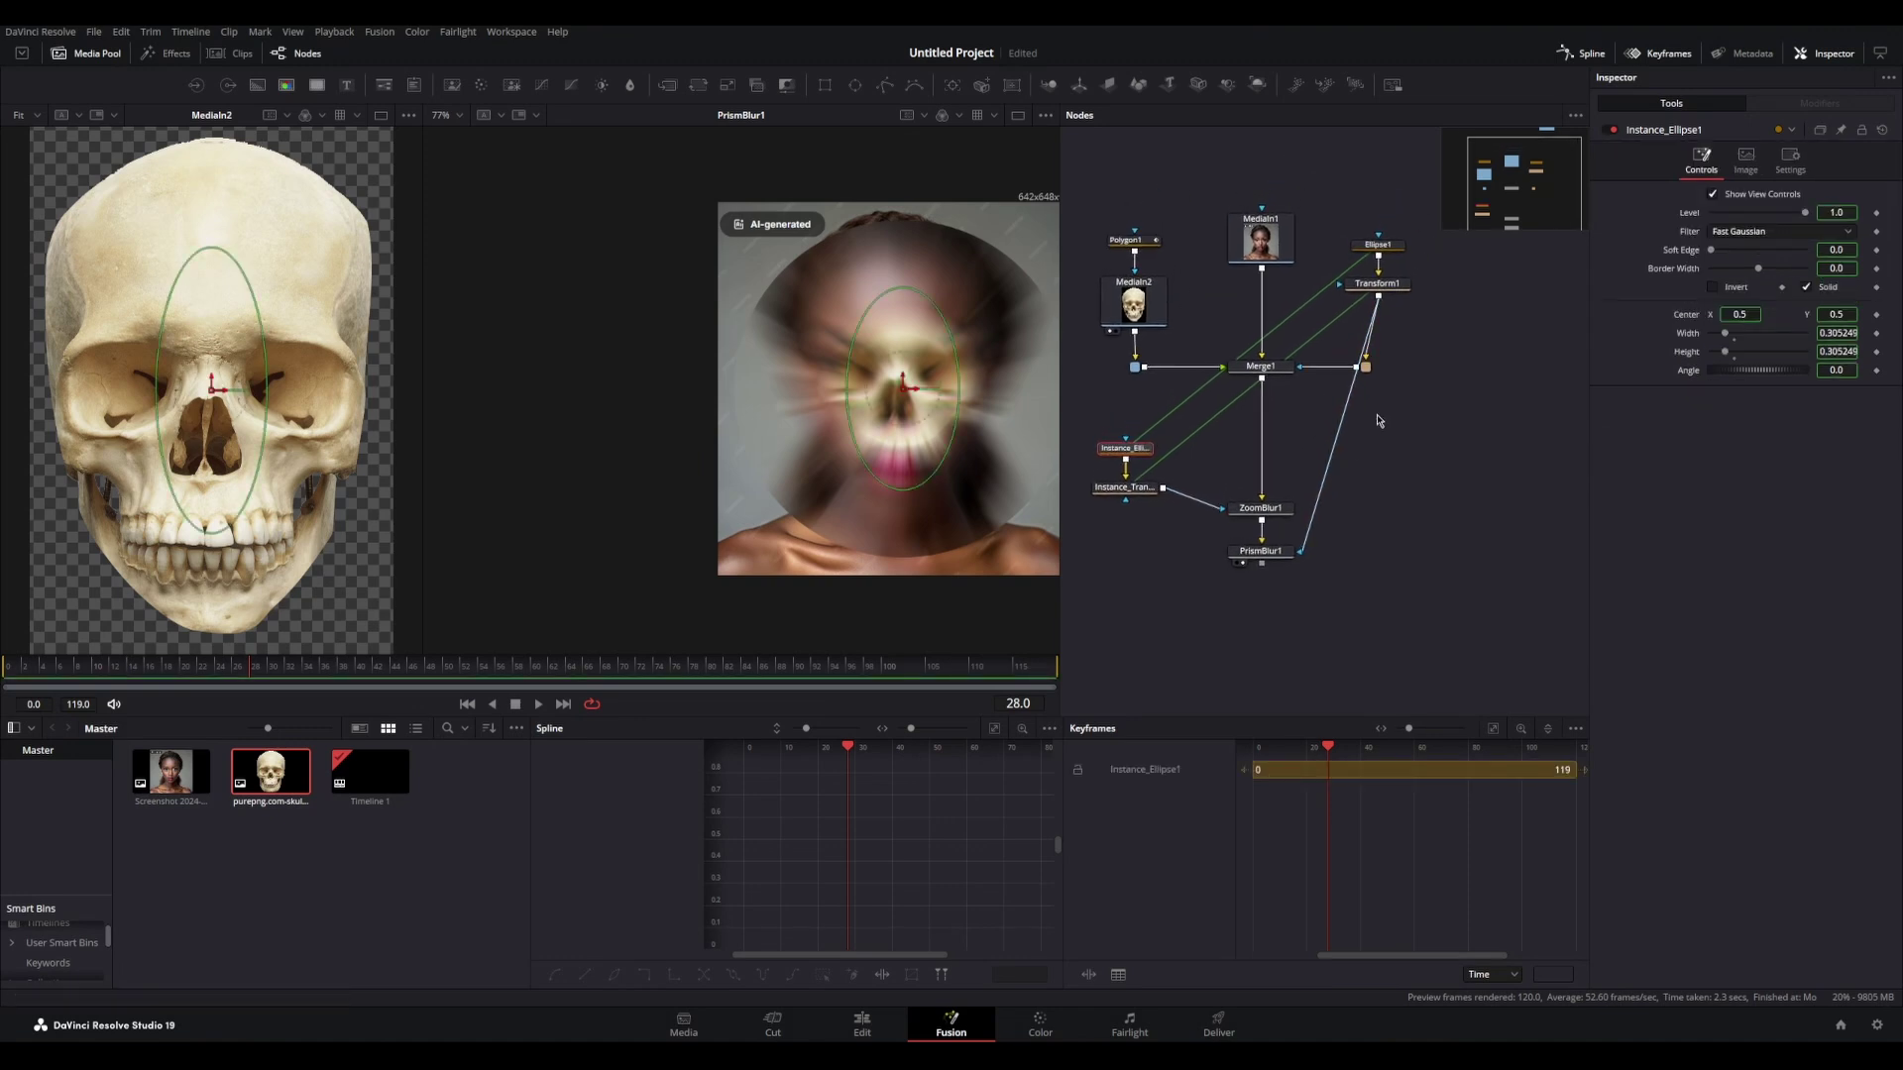
pyautogui.click(1376, 244)
pyautogui.press('1')
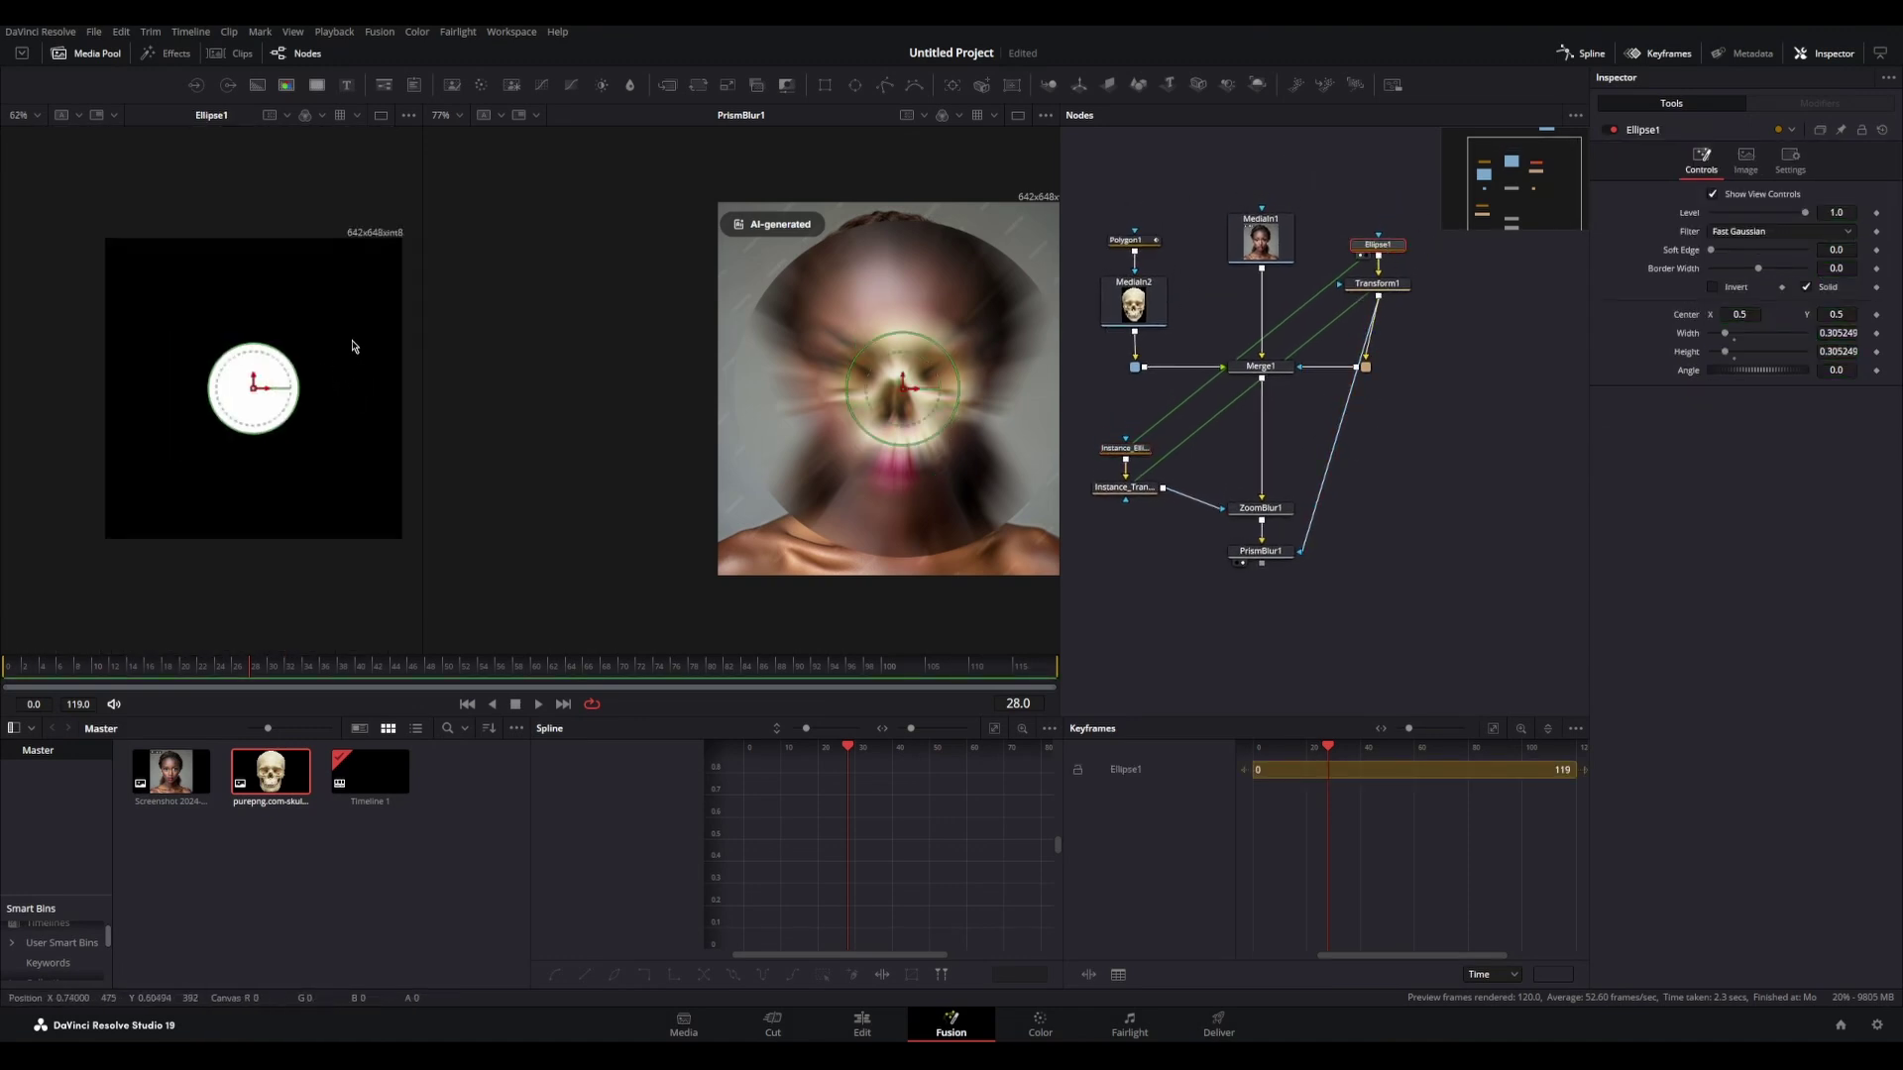
pyautogui.scroll(2, 1377, 238)
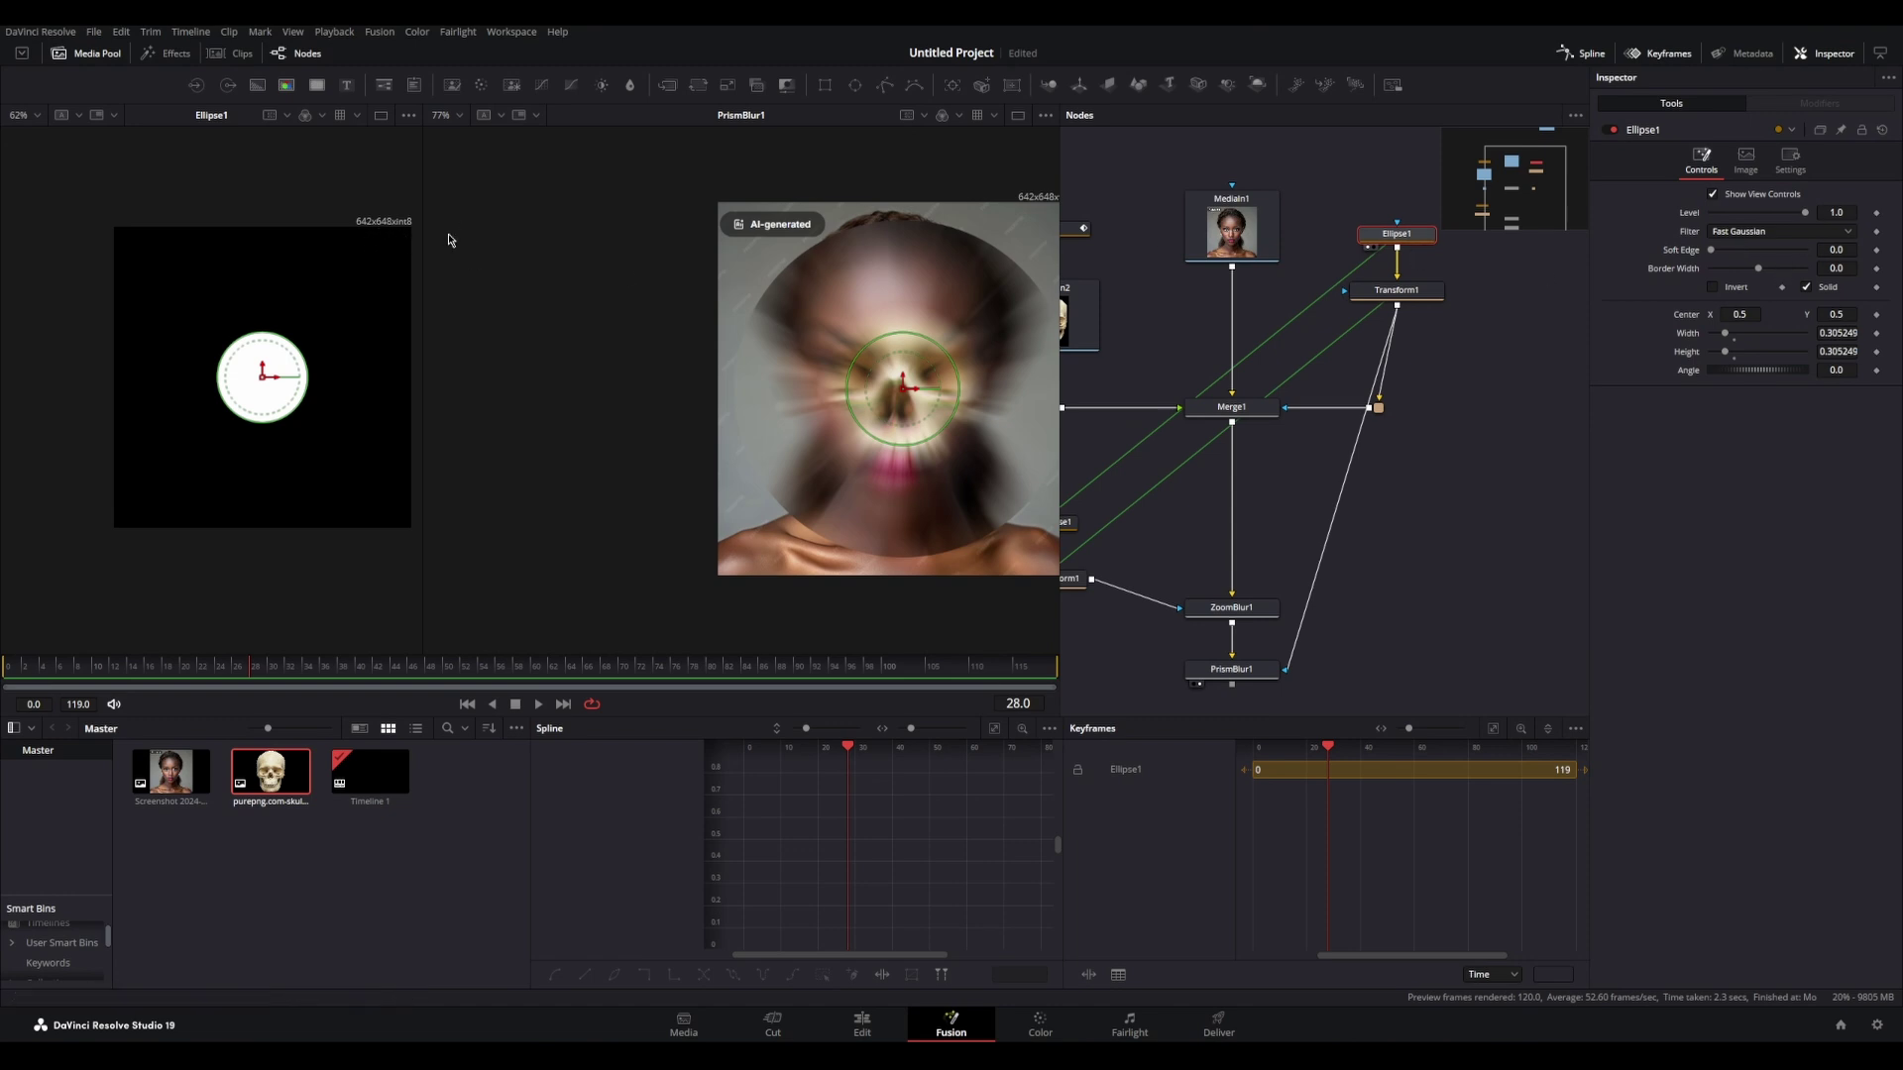
pyautogui.click(1392, 289)
pyautogui.press('1')
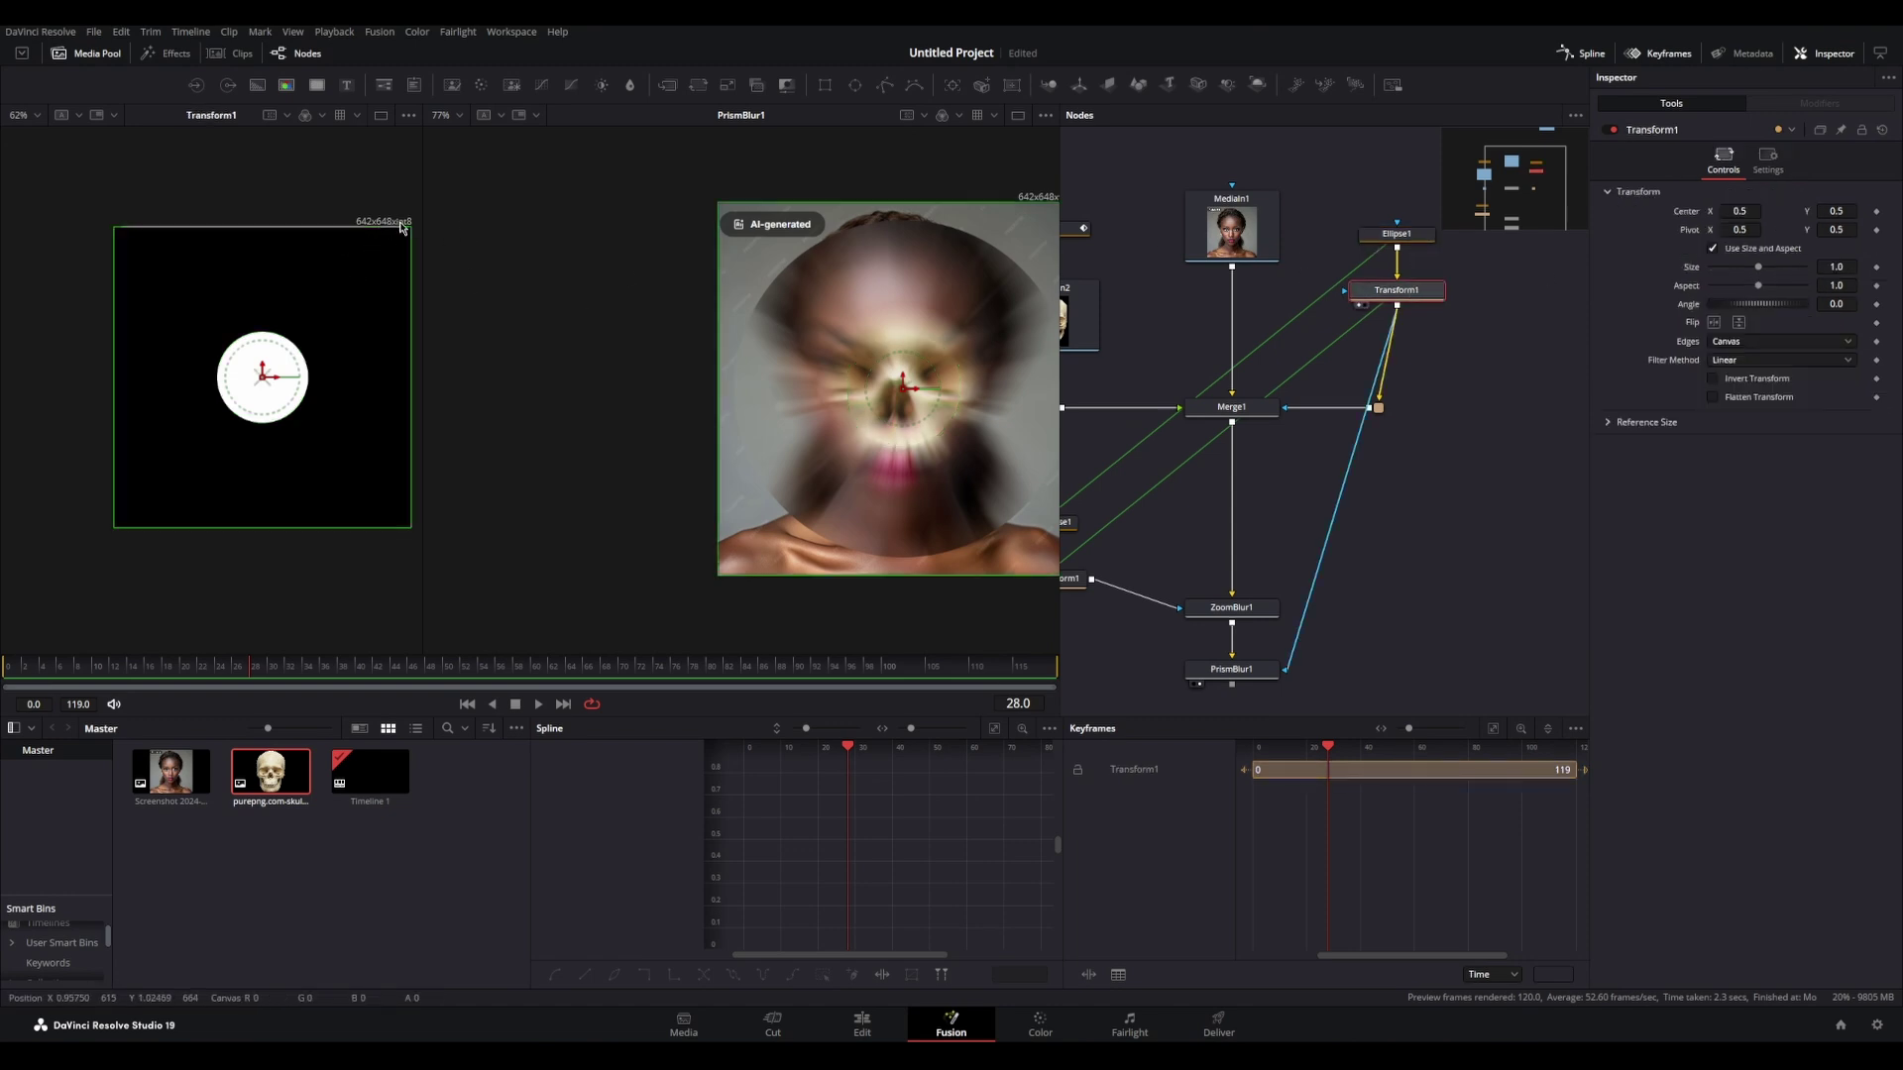
pyautogui.moveTo(1368, 316); pyautogui.dragTo(1502, 256)
pyautogui.click(1153, 470)
pyautogui.press('1')
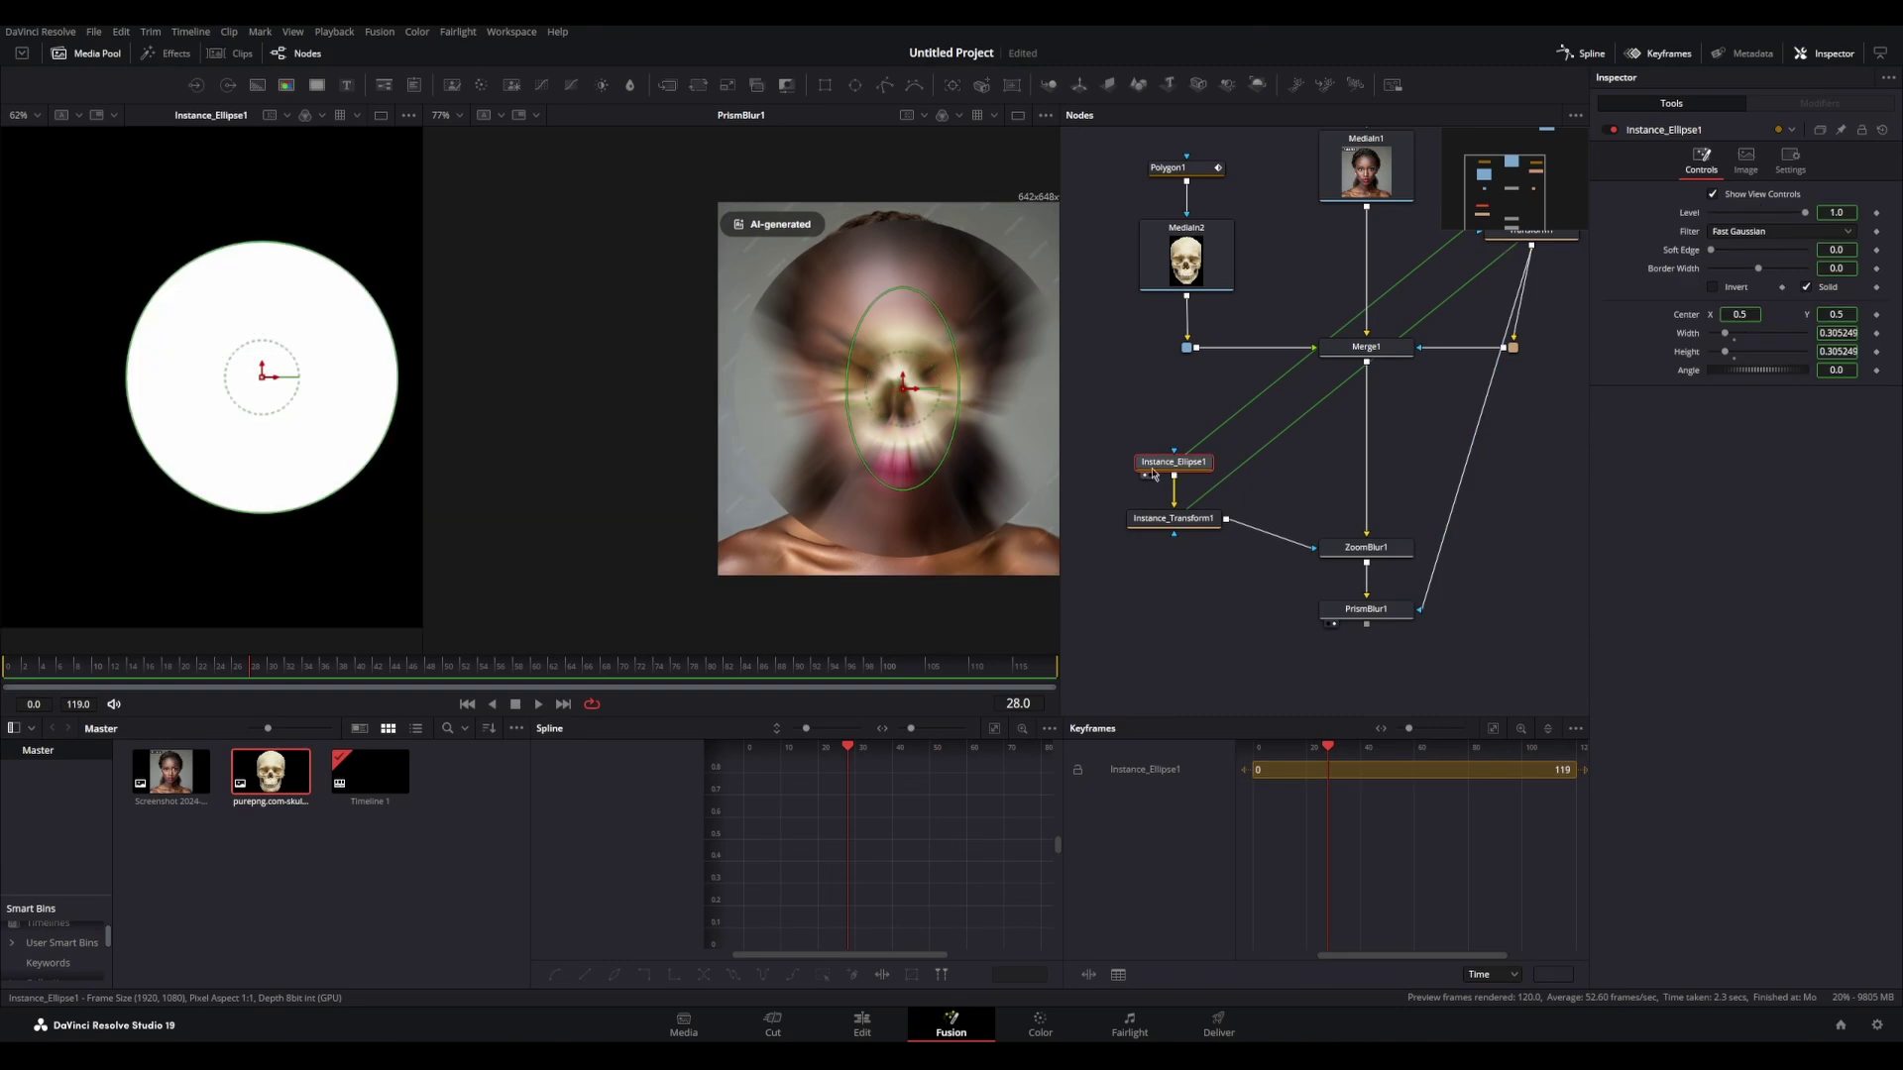
pyautogui.scroll(-4, 300, 324)
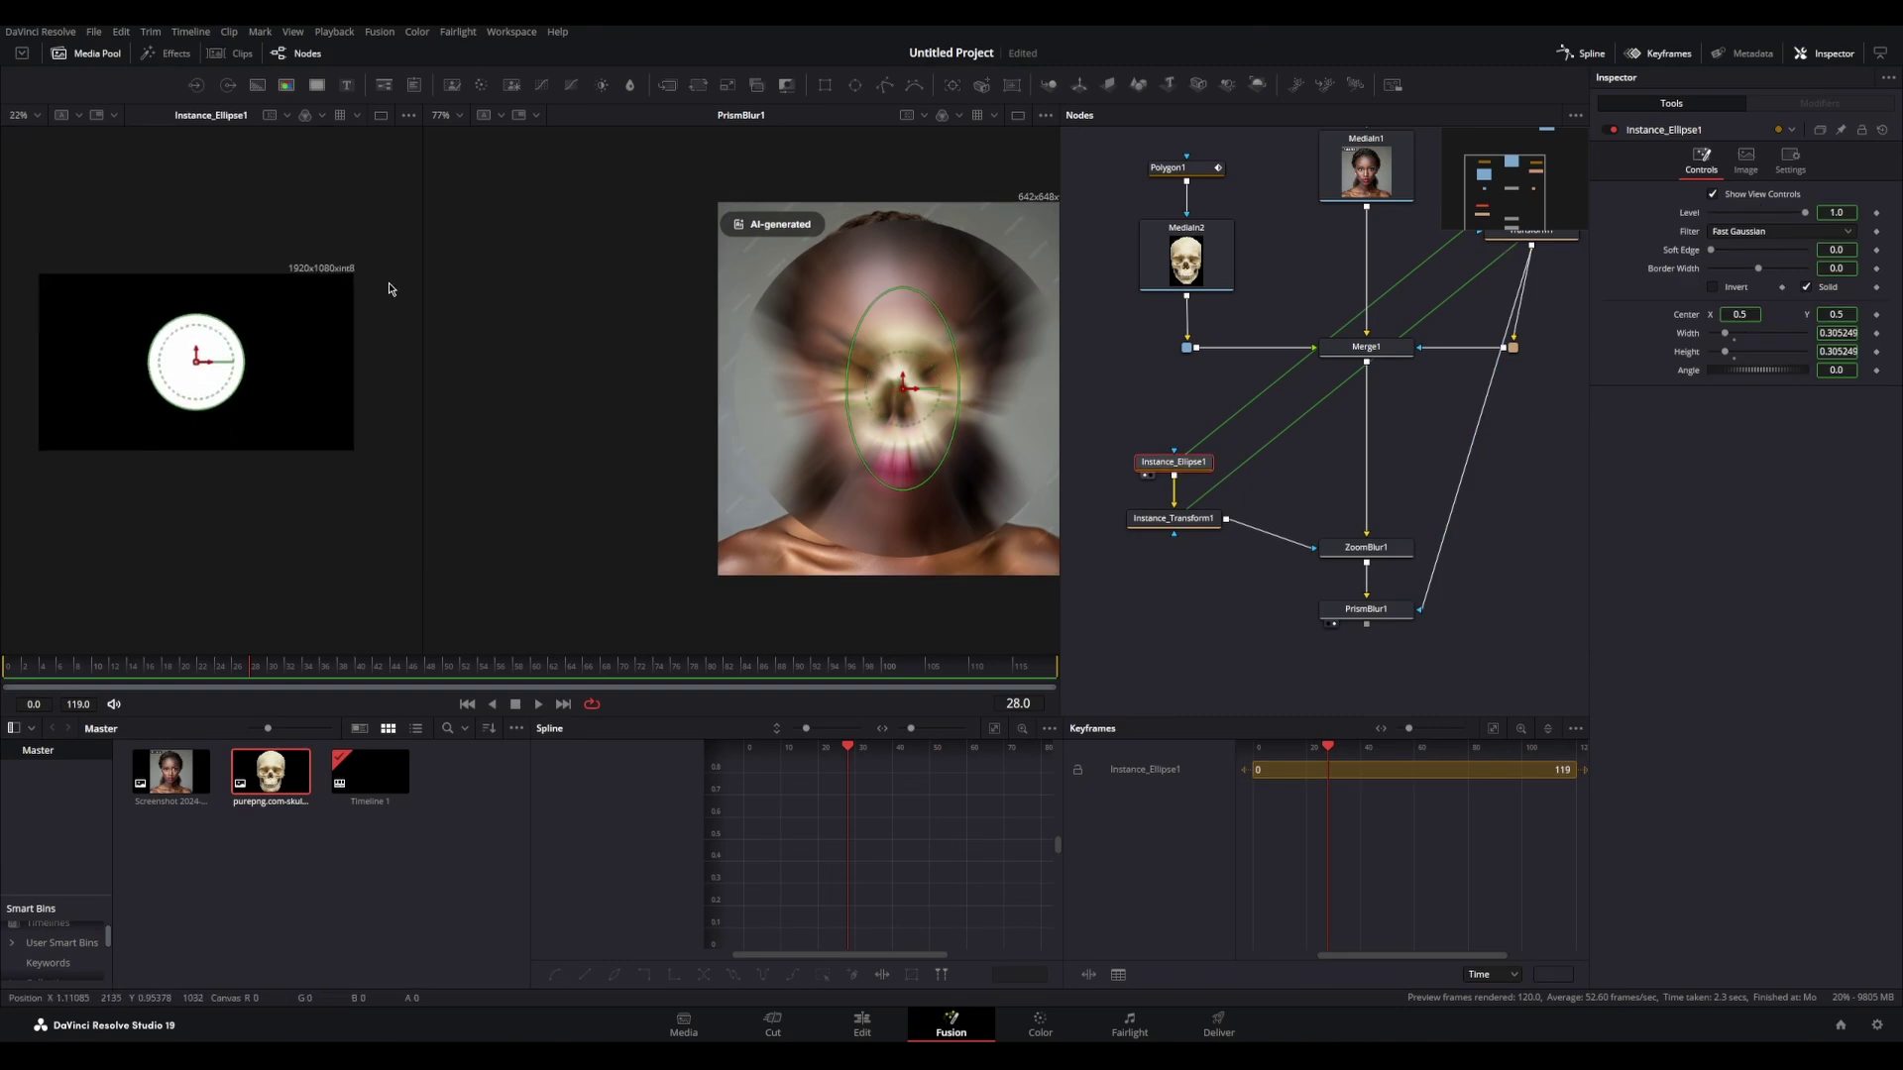
pyautogui.click(1174, 518)
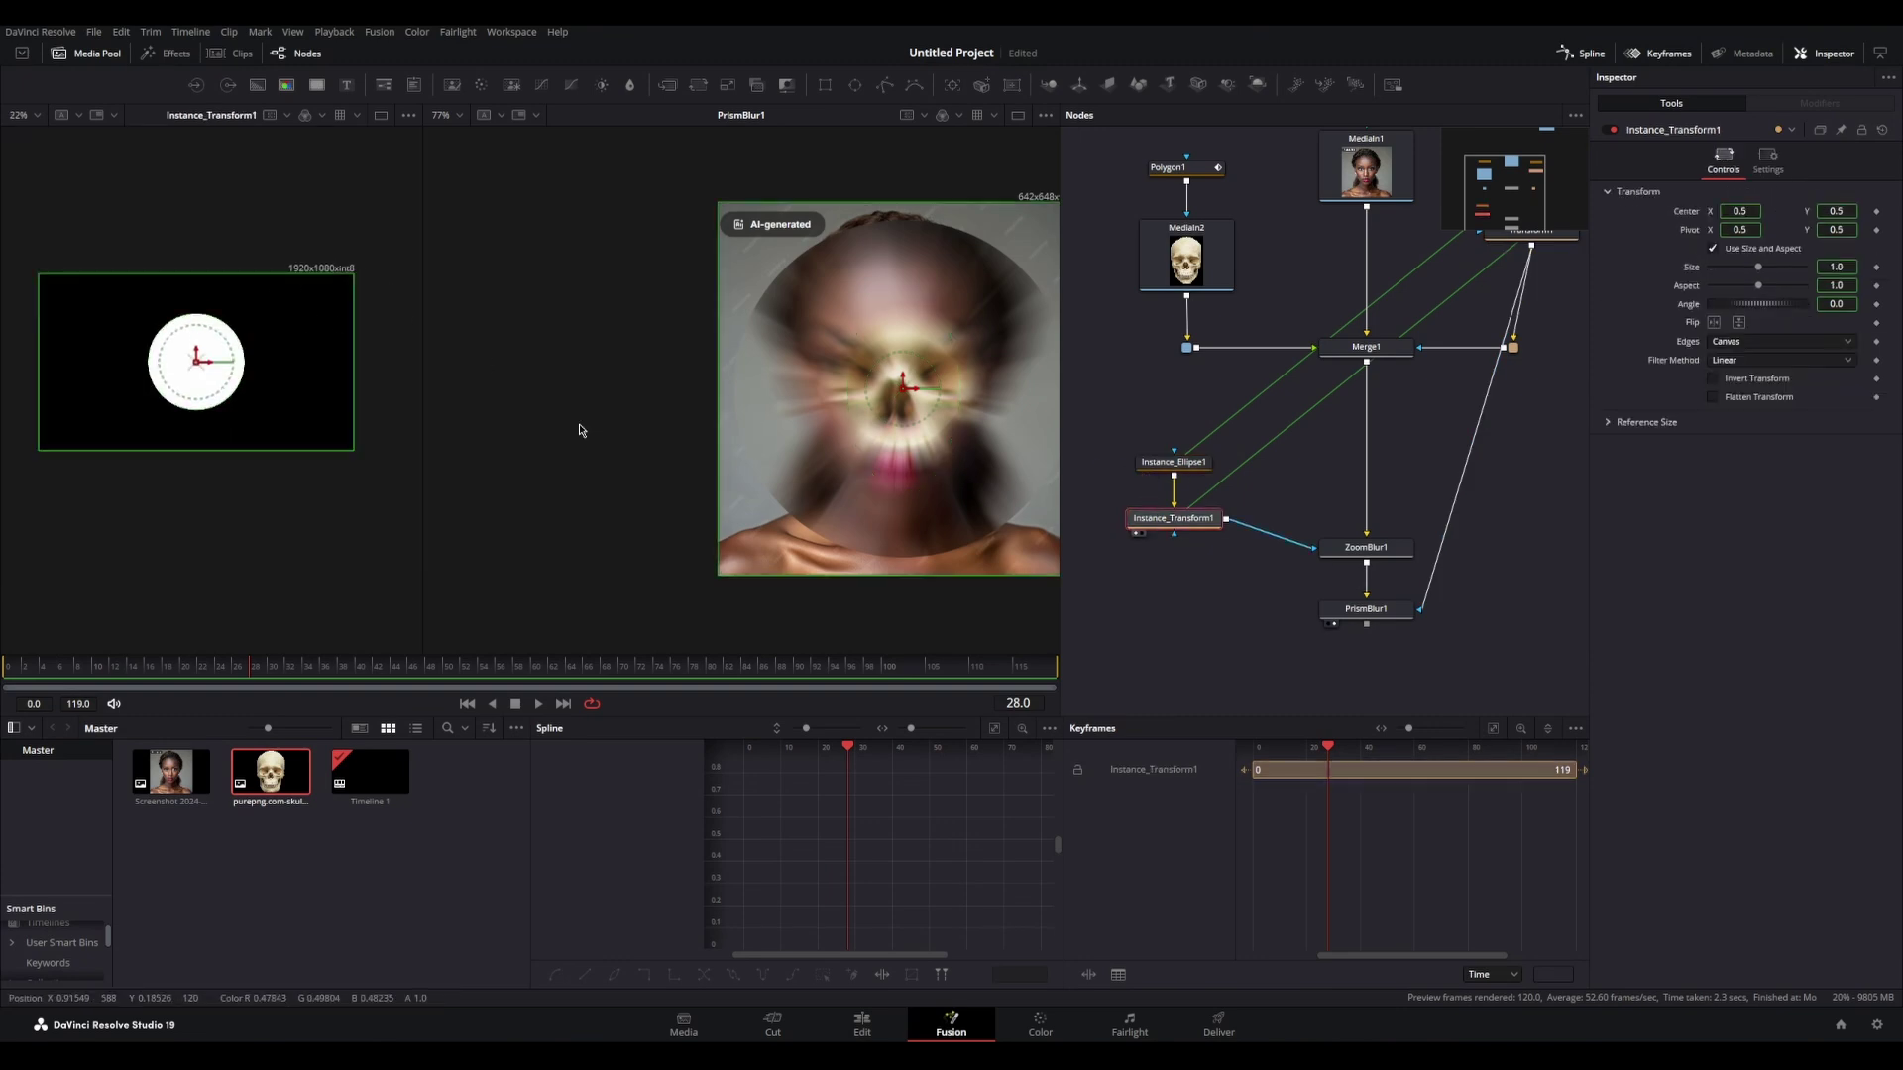
# Step: Give Instance_Ellipse1 a custom output size of 642 by 648 with Use Frame Format Settings turned off
pyautogui.click(1188, 466)
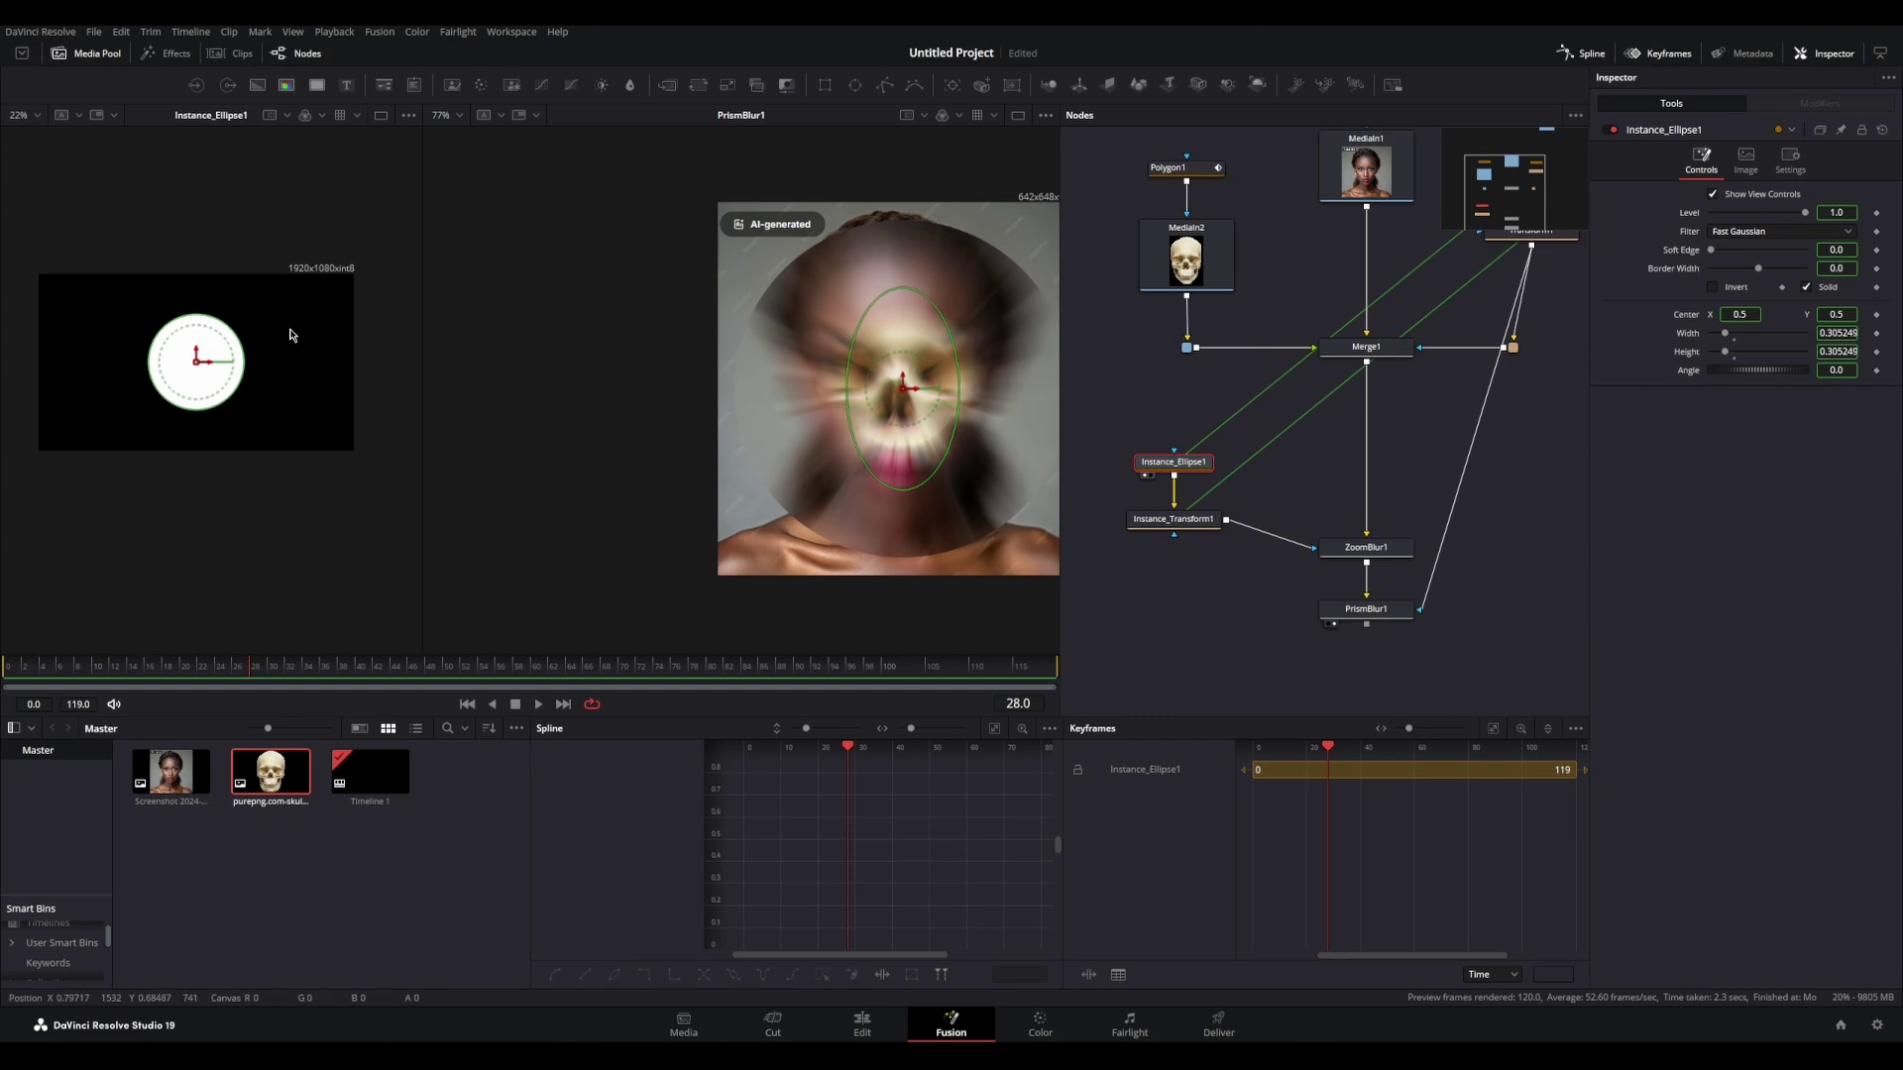
pyautogui.click(1745, 158)
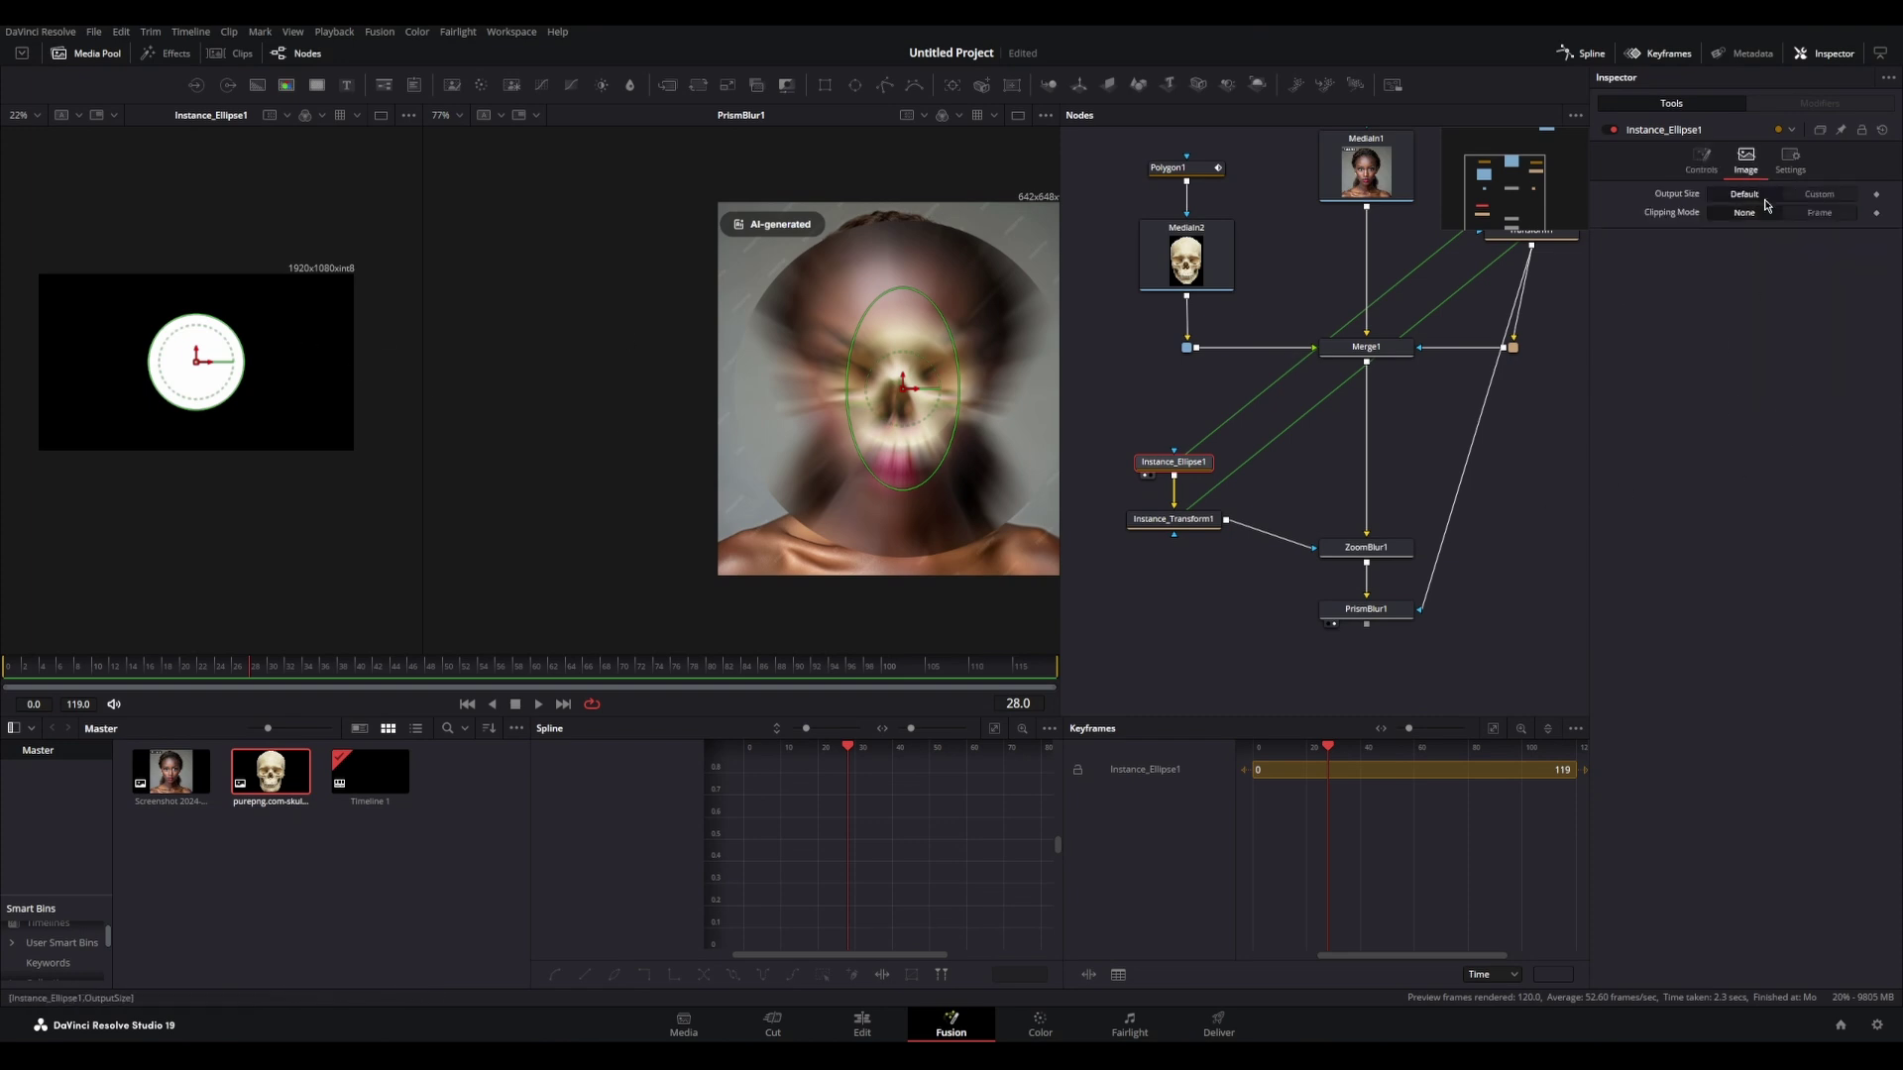
pyautogui.click(1809, 198)
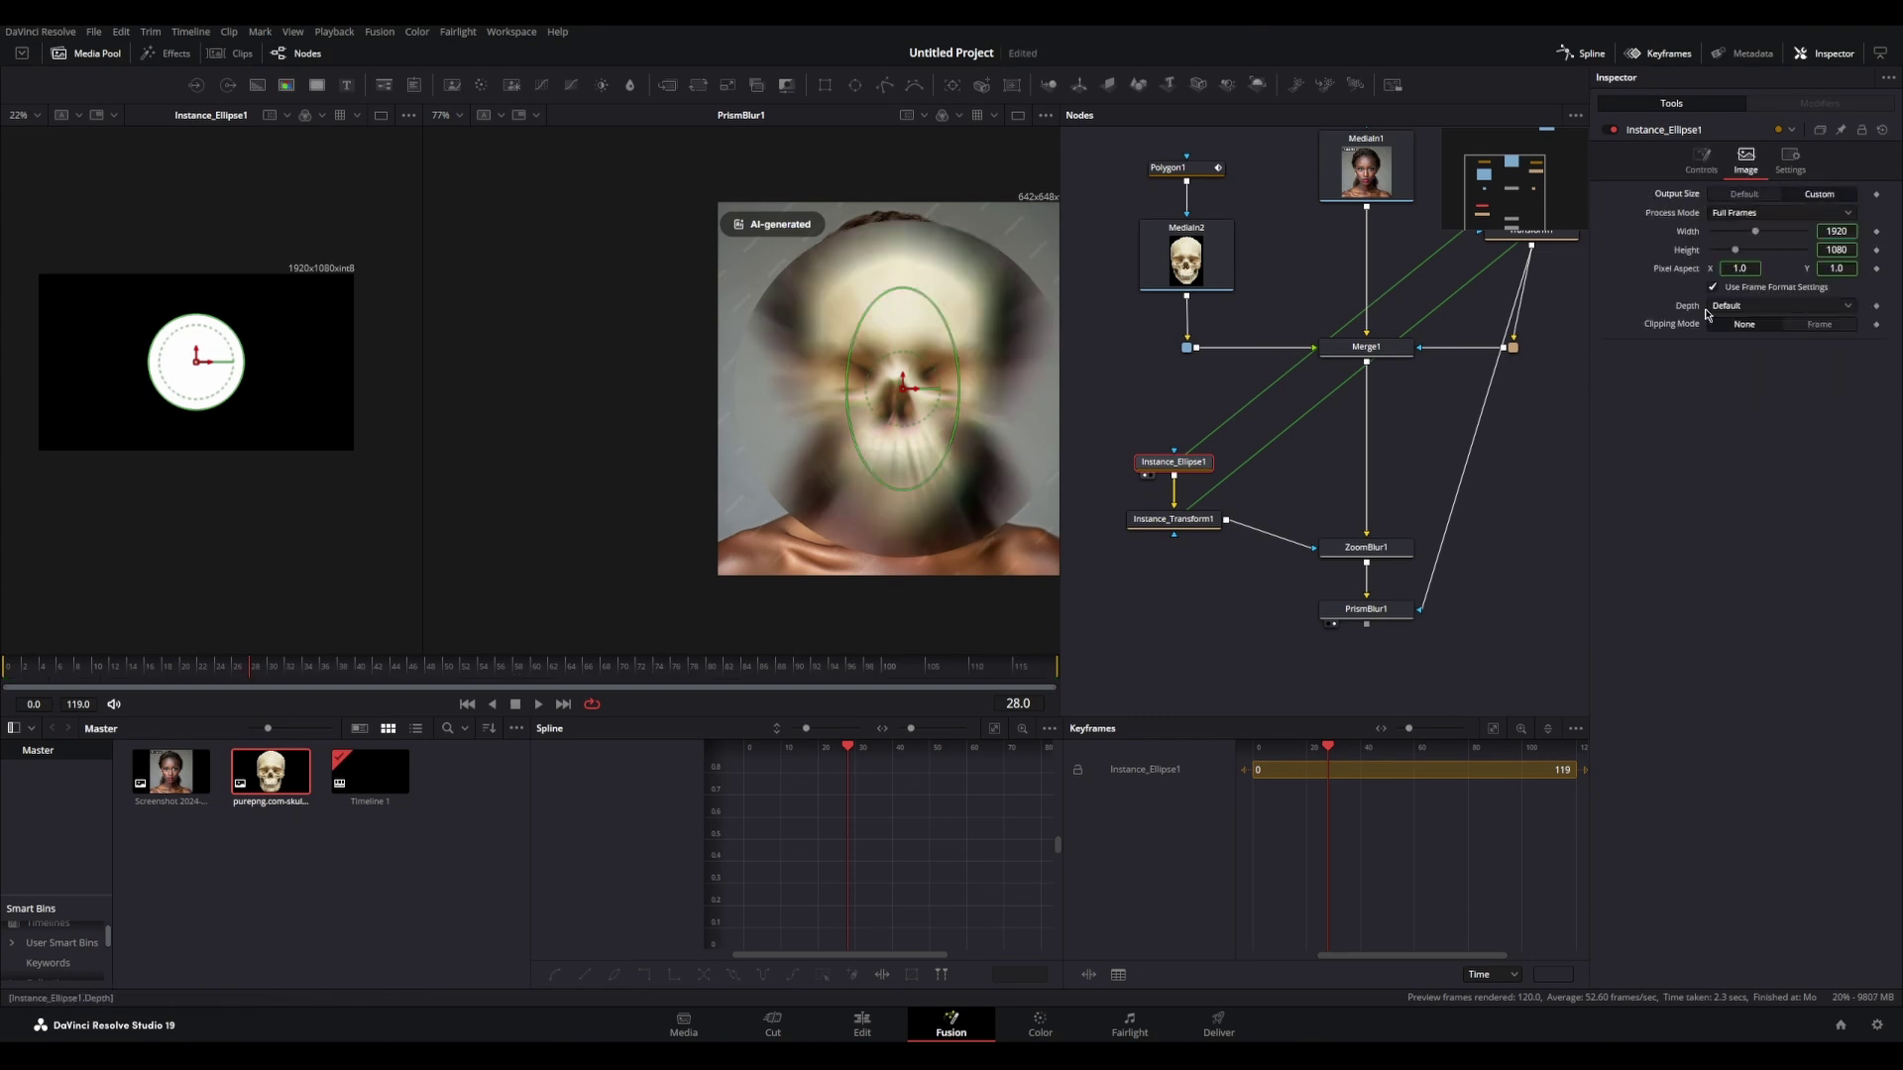
pyautogui.click(1765, 290)
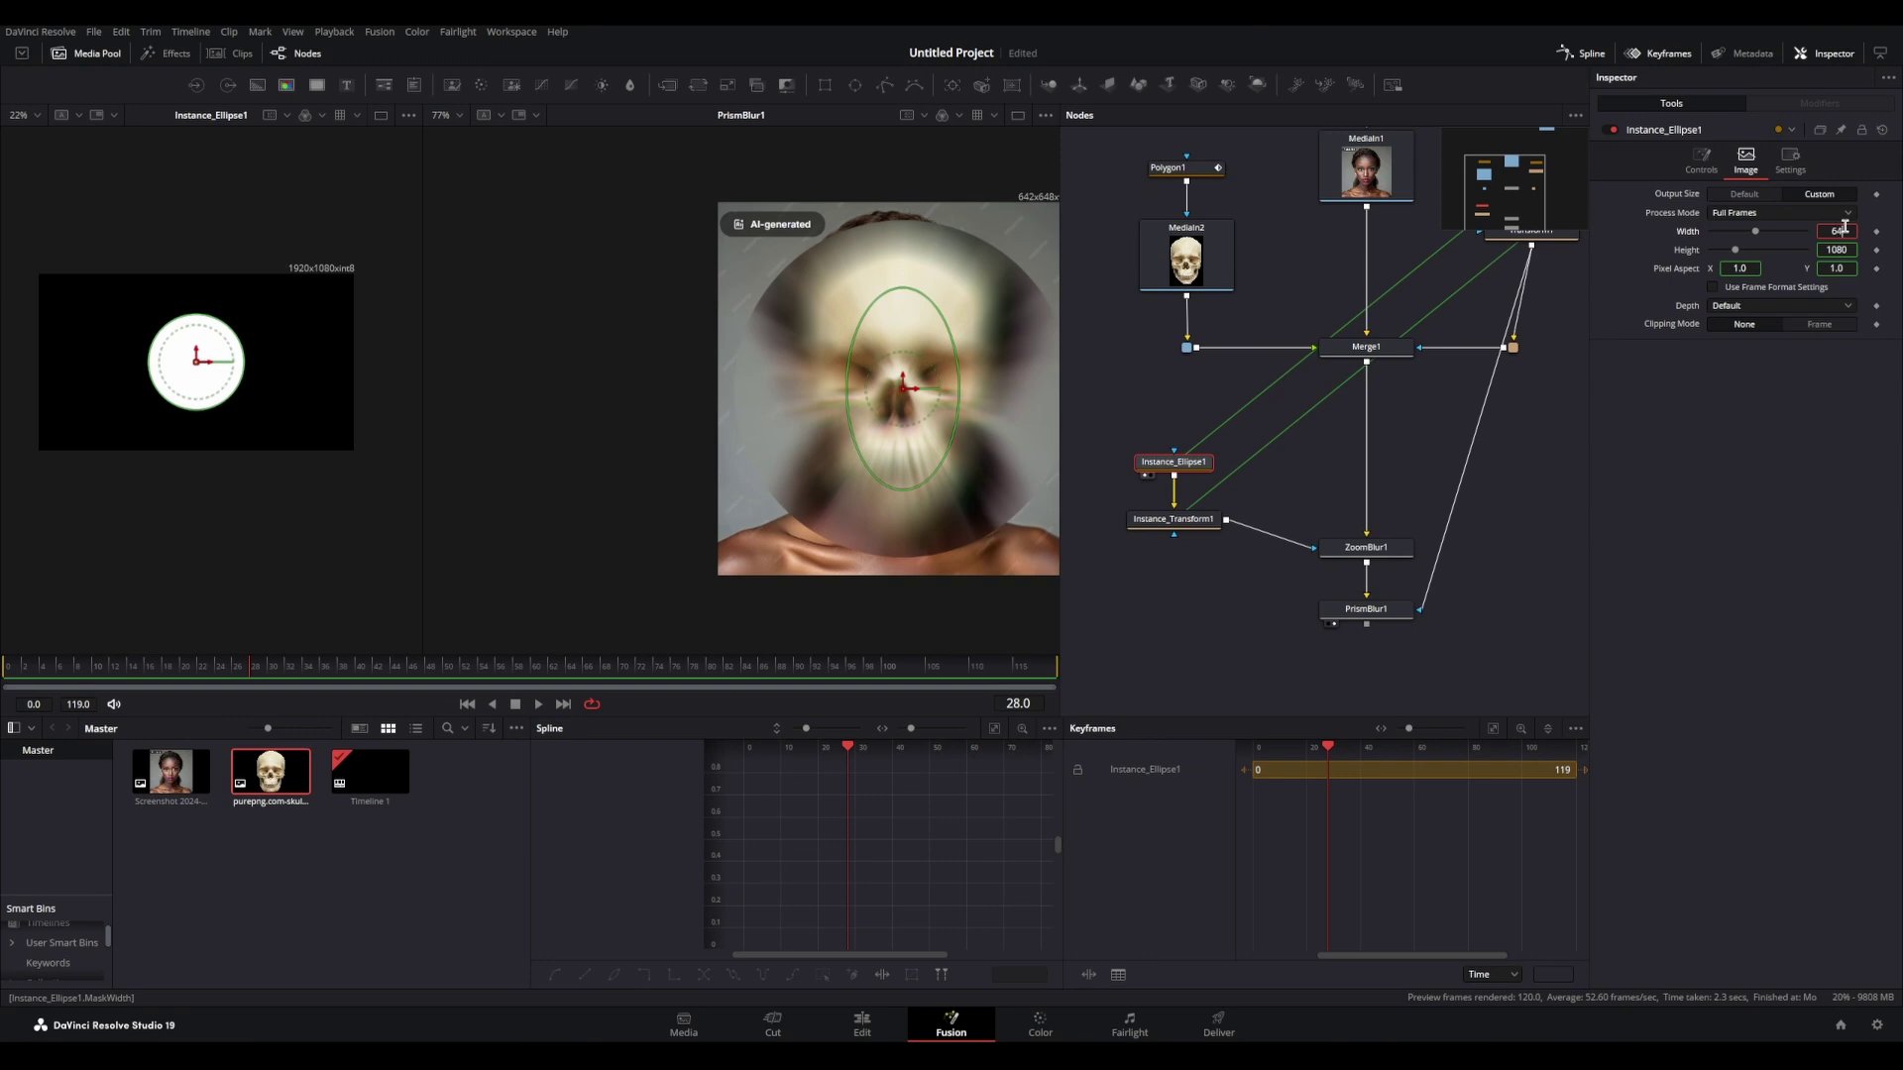
pyautogui.press('Tab')
pyautogui.write('6')
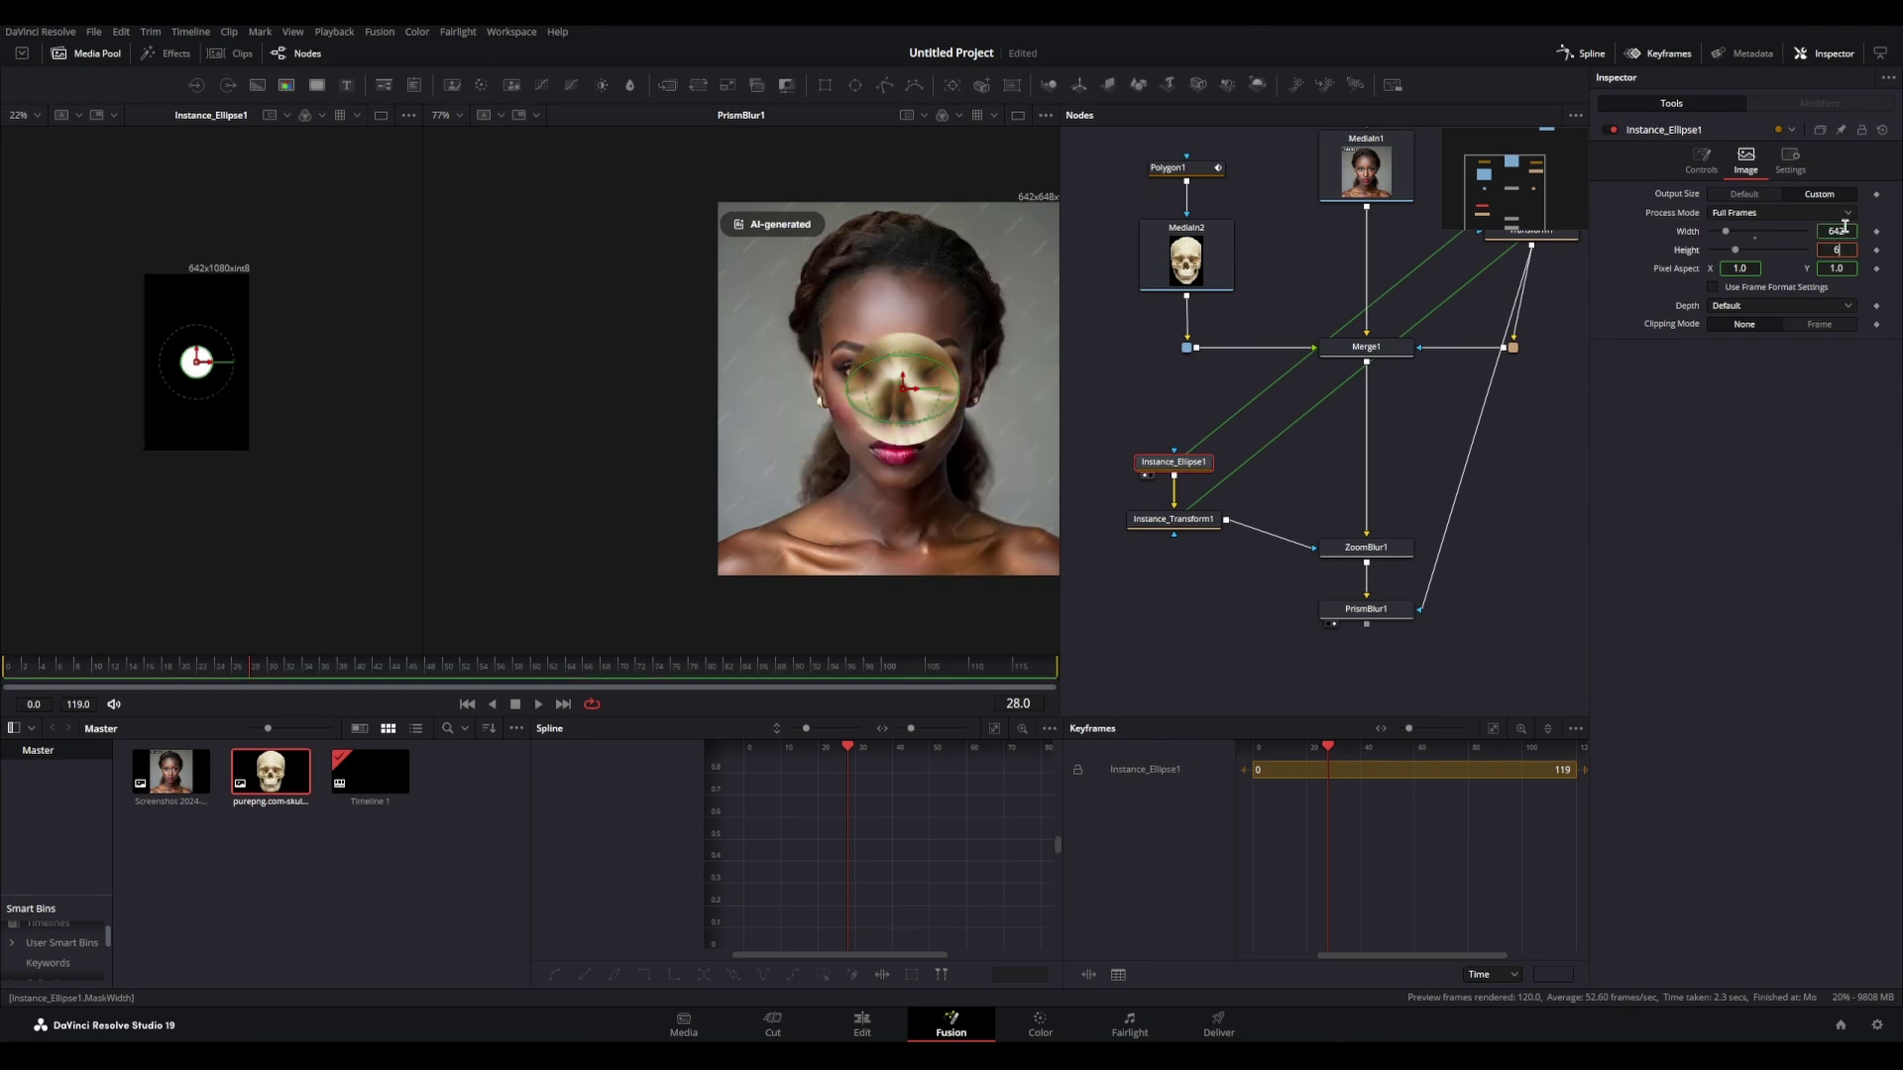
pyautogui.press('Tab')
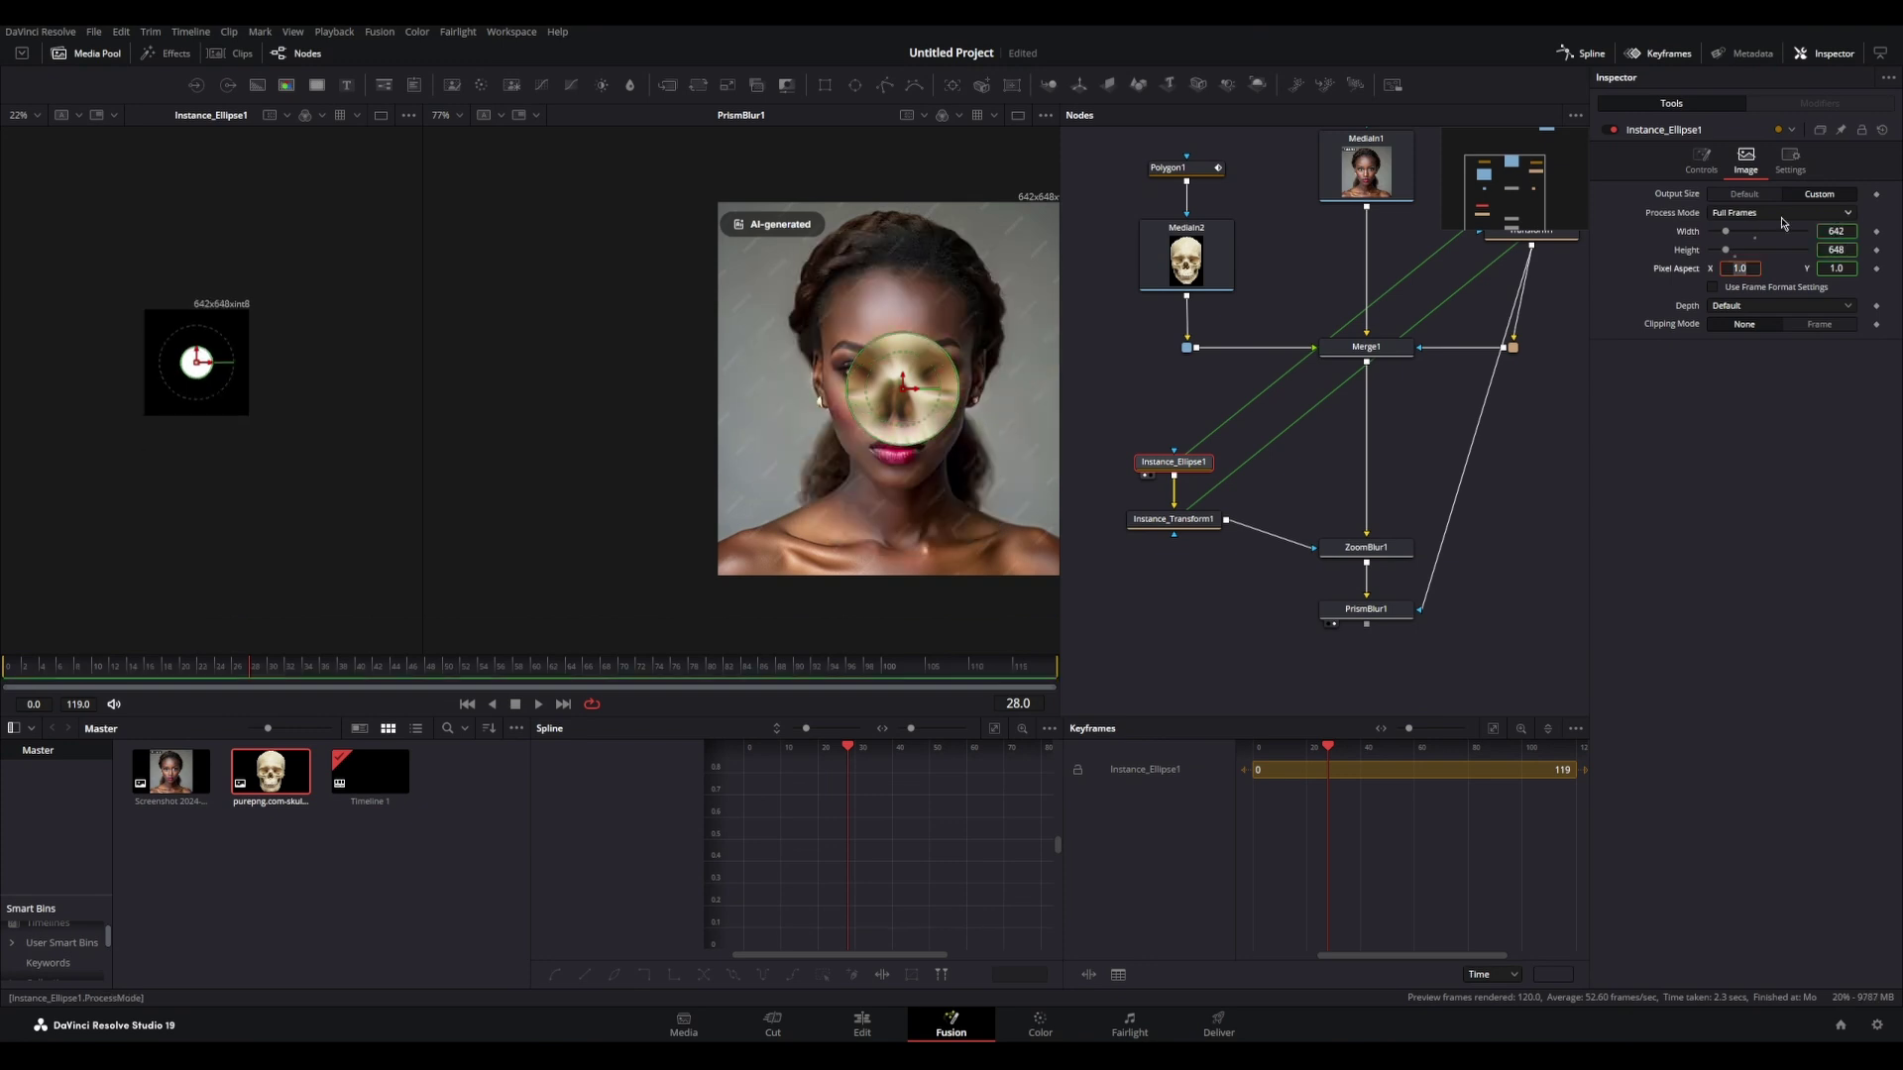
# Step: Show Instance_Transform1 in the first viewer and check its output size and its available parameters
pyautogui.scroll(3, 164, 390)
pyautogui.click(1176, 520)
pyautogui.press('1')
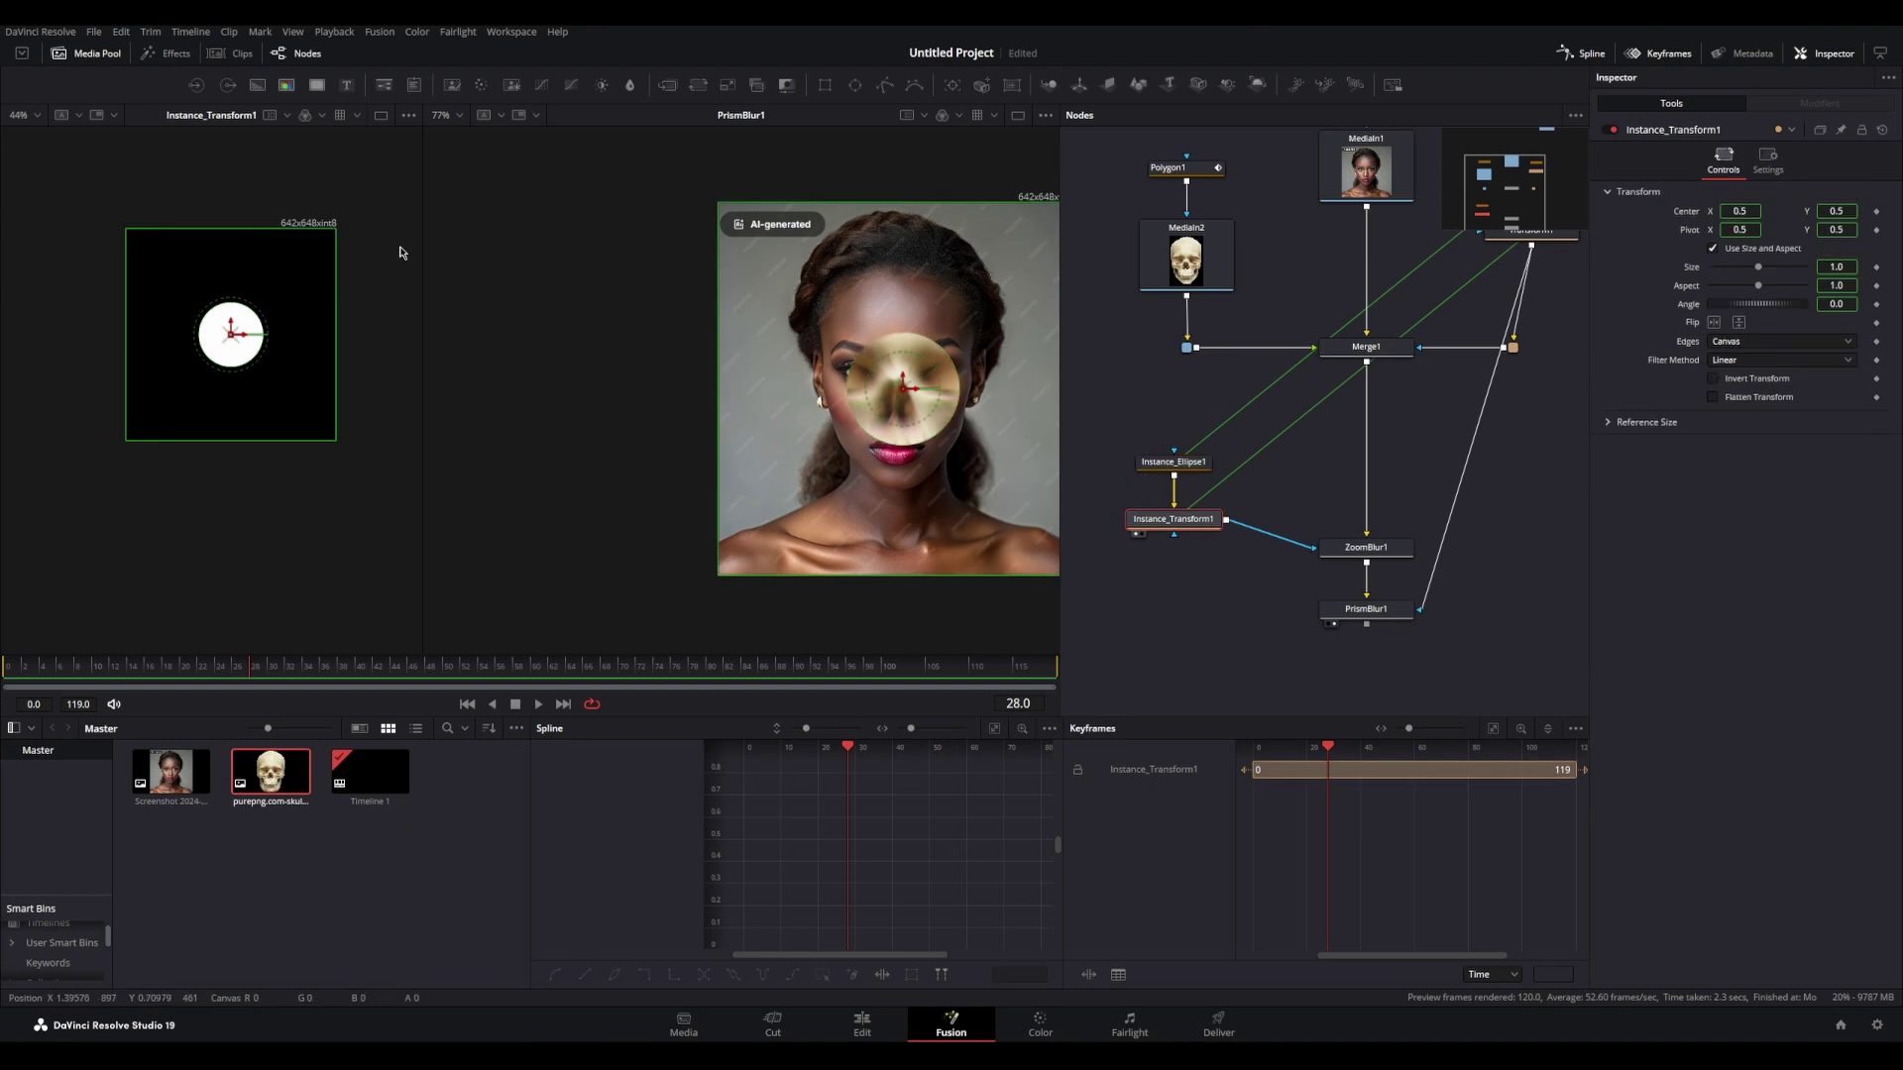
pyautogui.click(1768, 160)
pyautogui.click(1723, 161)
pyautogui.click(1768, 160)
pyautogui.click(1724, 160)
pyautogui.click(1768, 160)
pyautogui.click(1723, 161)
# Step: Move the two instance nodes farther from the blurs and connect Instance_Transform1 to PrismBlur1 as its effect mask
pyautogui.scroll(2, 1239, 526)
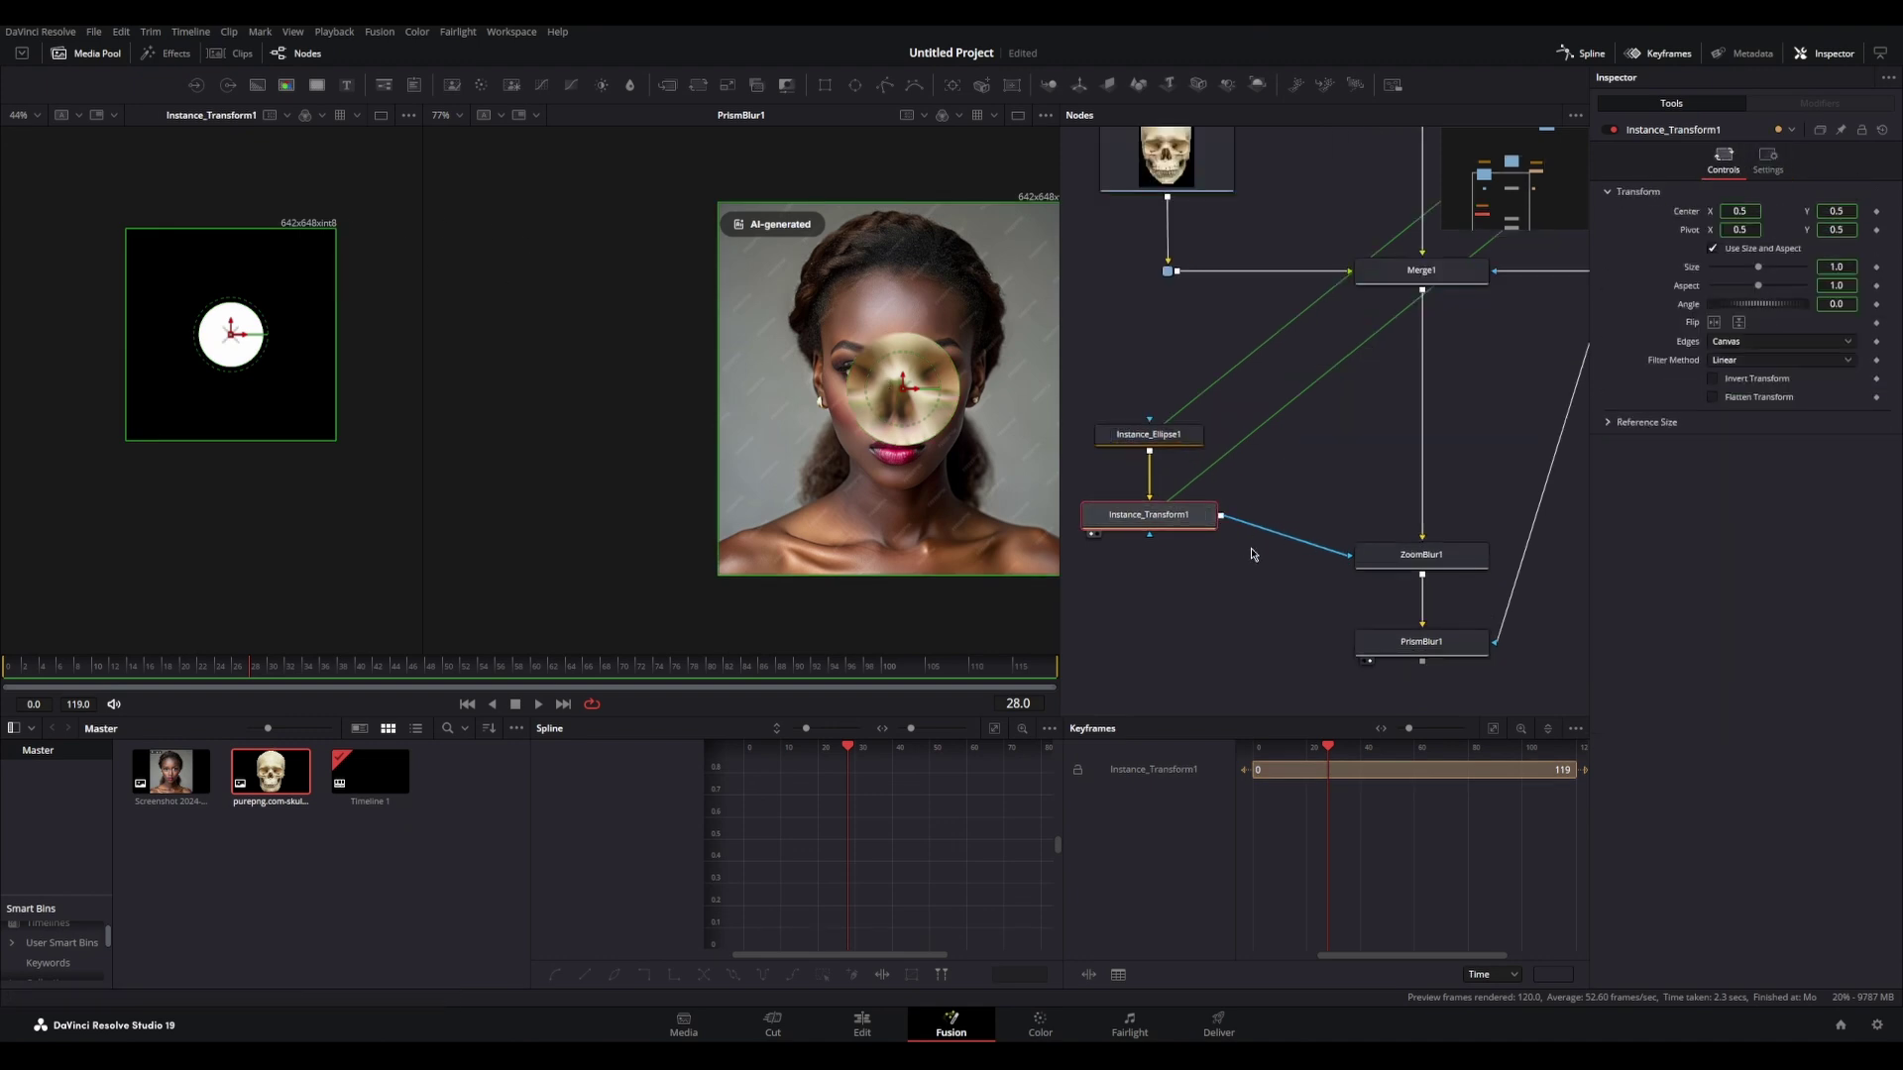
pyautogui.scroll(1, 1259, 426)
pyautogui.moveTo(1273, 393); pyautogui.dragTo(1162, 499)
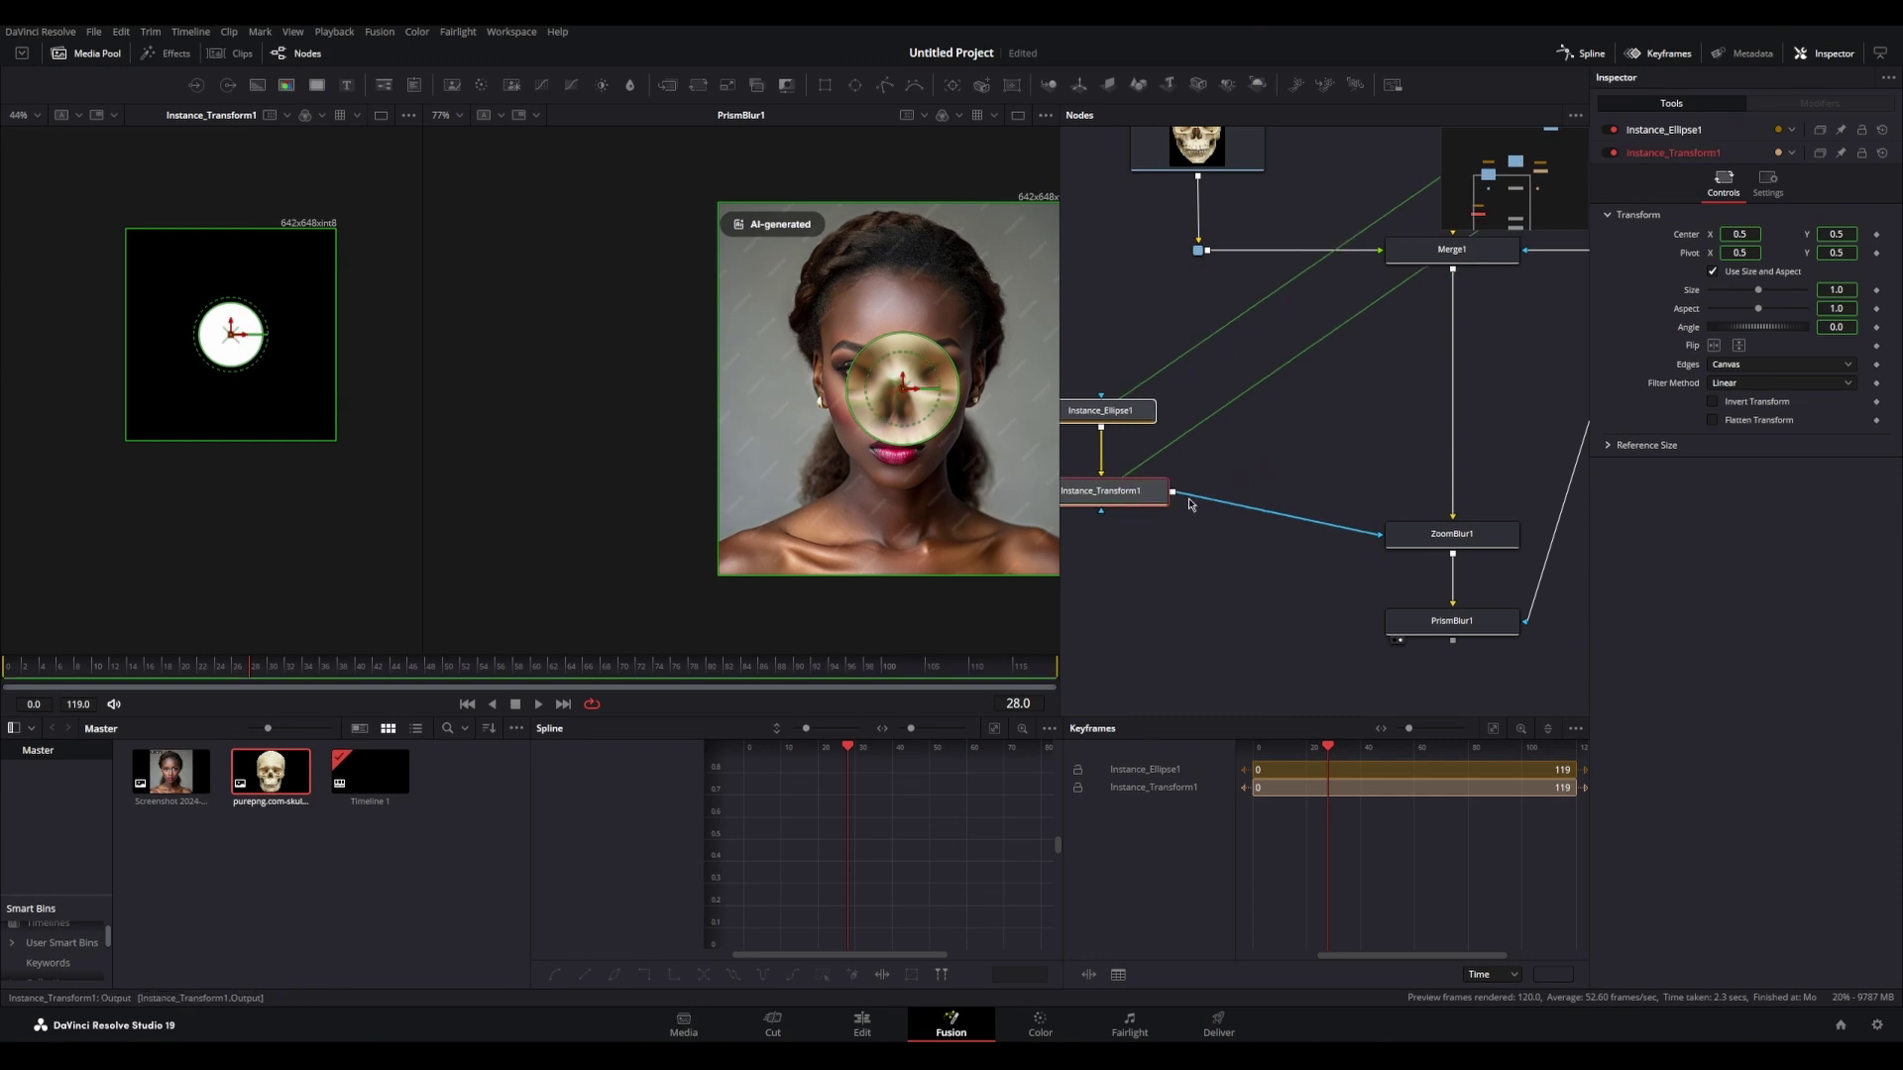
pyautogui.moveTo(1291, 476); pyautogui.dragTo(1320, 441)
pyautogui.scroll(-2, 1319, 441)
pyautogui.click(1306, 521)
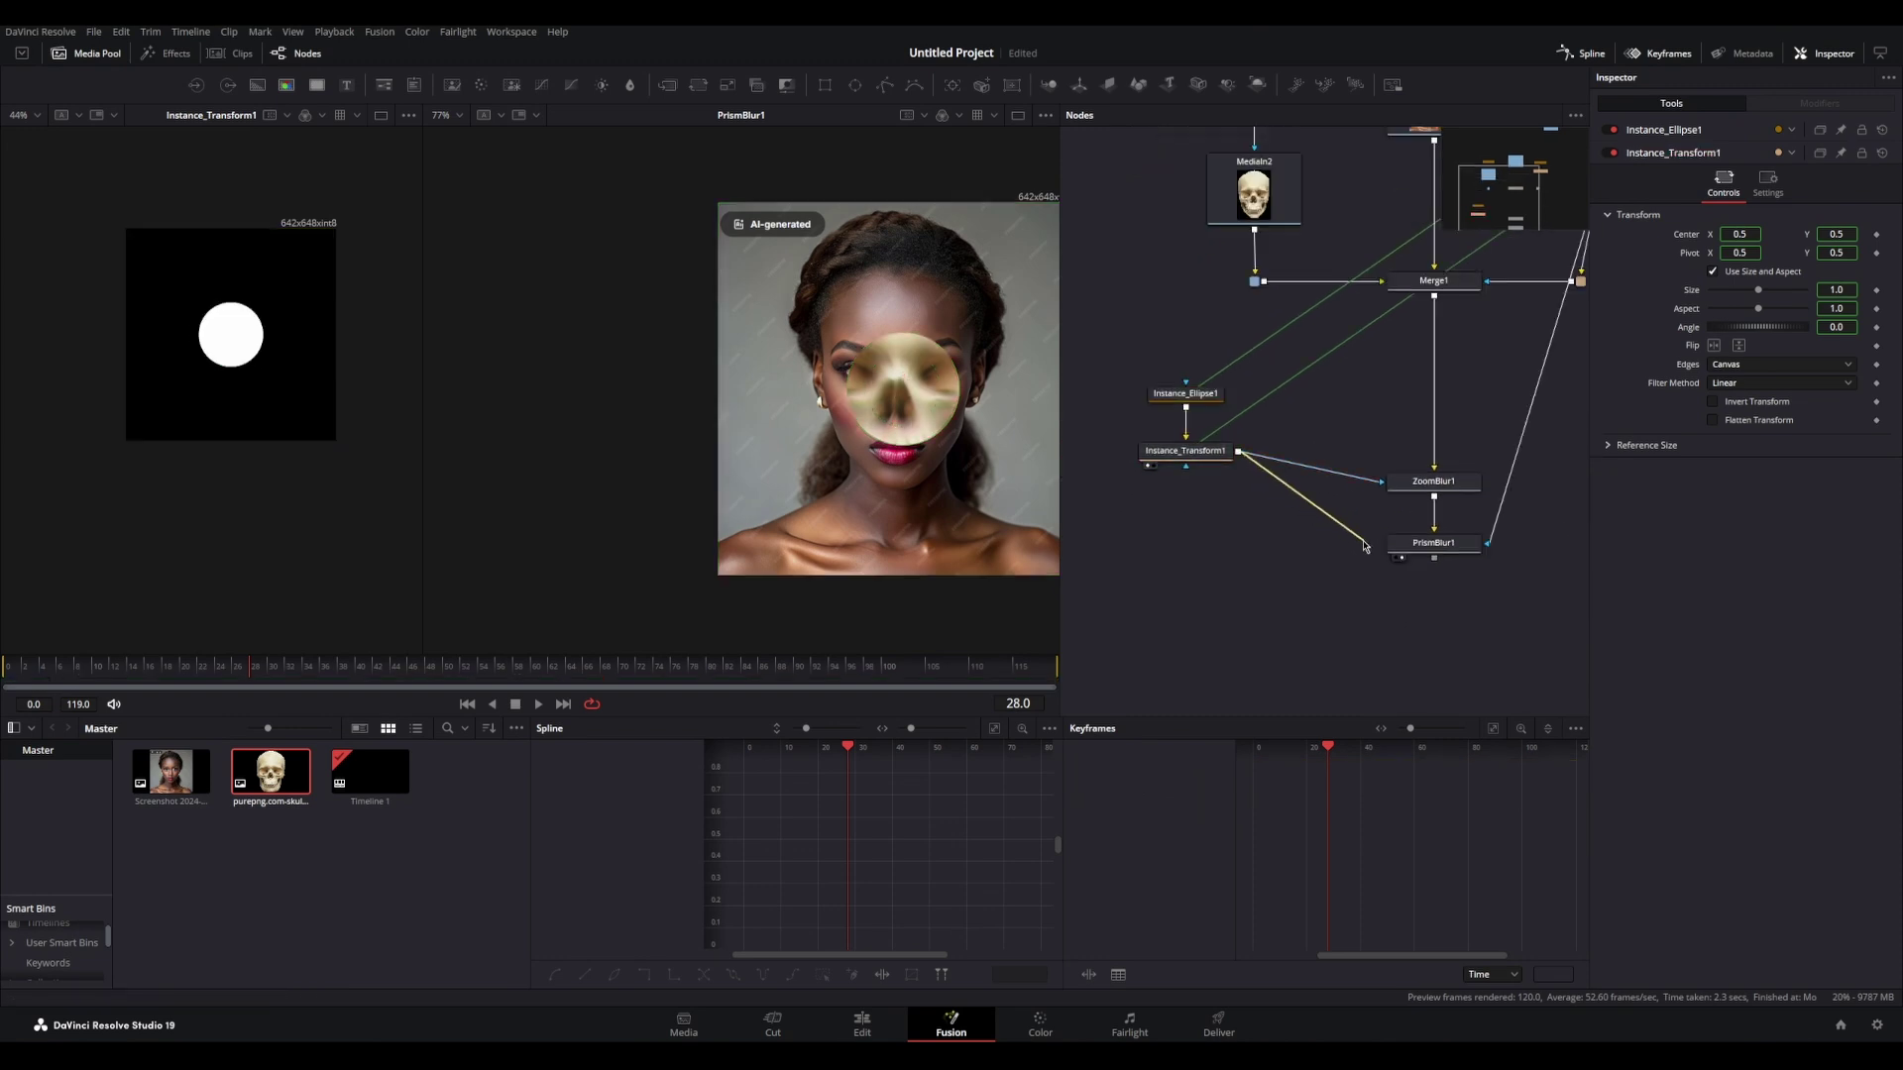
pyautogui.moveTo(1243, 455); pyautogui.dragTo(1427, 545)
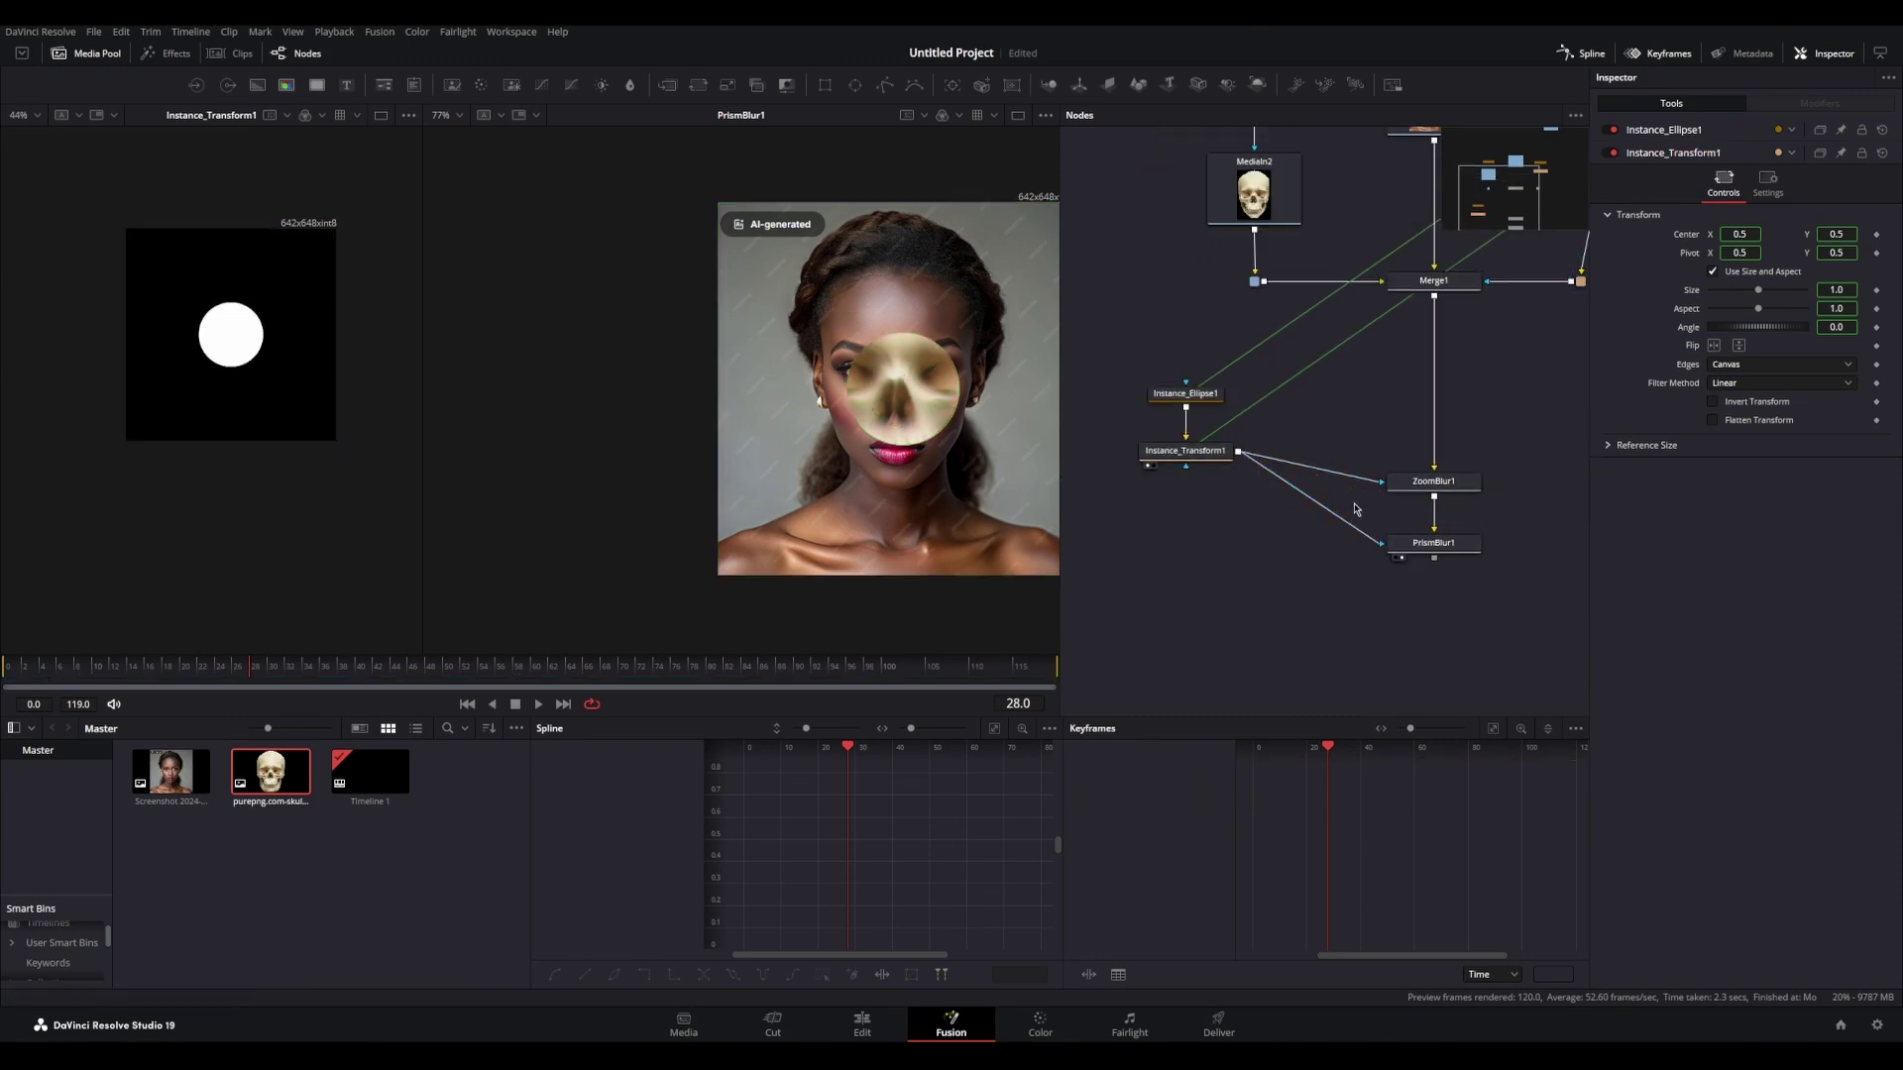
# Step: Add routers to Instance_Transform1's mask connections to ZoomBlur1 and PrismBlur1 and align them vertically below Instance_Transform1
pyautogui.keyDown('alt'); pyautogui.click(1330, 509); pyautogui.keyUp('alt')
pyautogui.moveTo(1330, 510); pyautogui.dragTo(1269, 553)
pyautogui.moveTo(1284, 555); pyautogui.dragTo(1211, 452)
pyautogui.moveTo(1257, 513); pyautogui.dragTo(1227, 543)
pyautogui.keyDown('alt'); pyautogui.click(1340, 514); pyautogui.keyUp('alt')
# Step: Move the mask instances, their routers and both blur nodes farther below Merge1 to spread out the node tree
pyautogui.scroll(-1, 1334, 547)
pyautogui.moveTo(1469, 625); pyautogui.dragTo(1263, 458)
pyautogui.scroll(-1, 1266, 459)
pyautogui.scroll(2, 1387, 522)
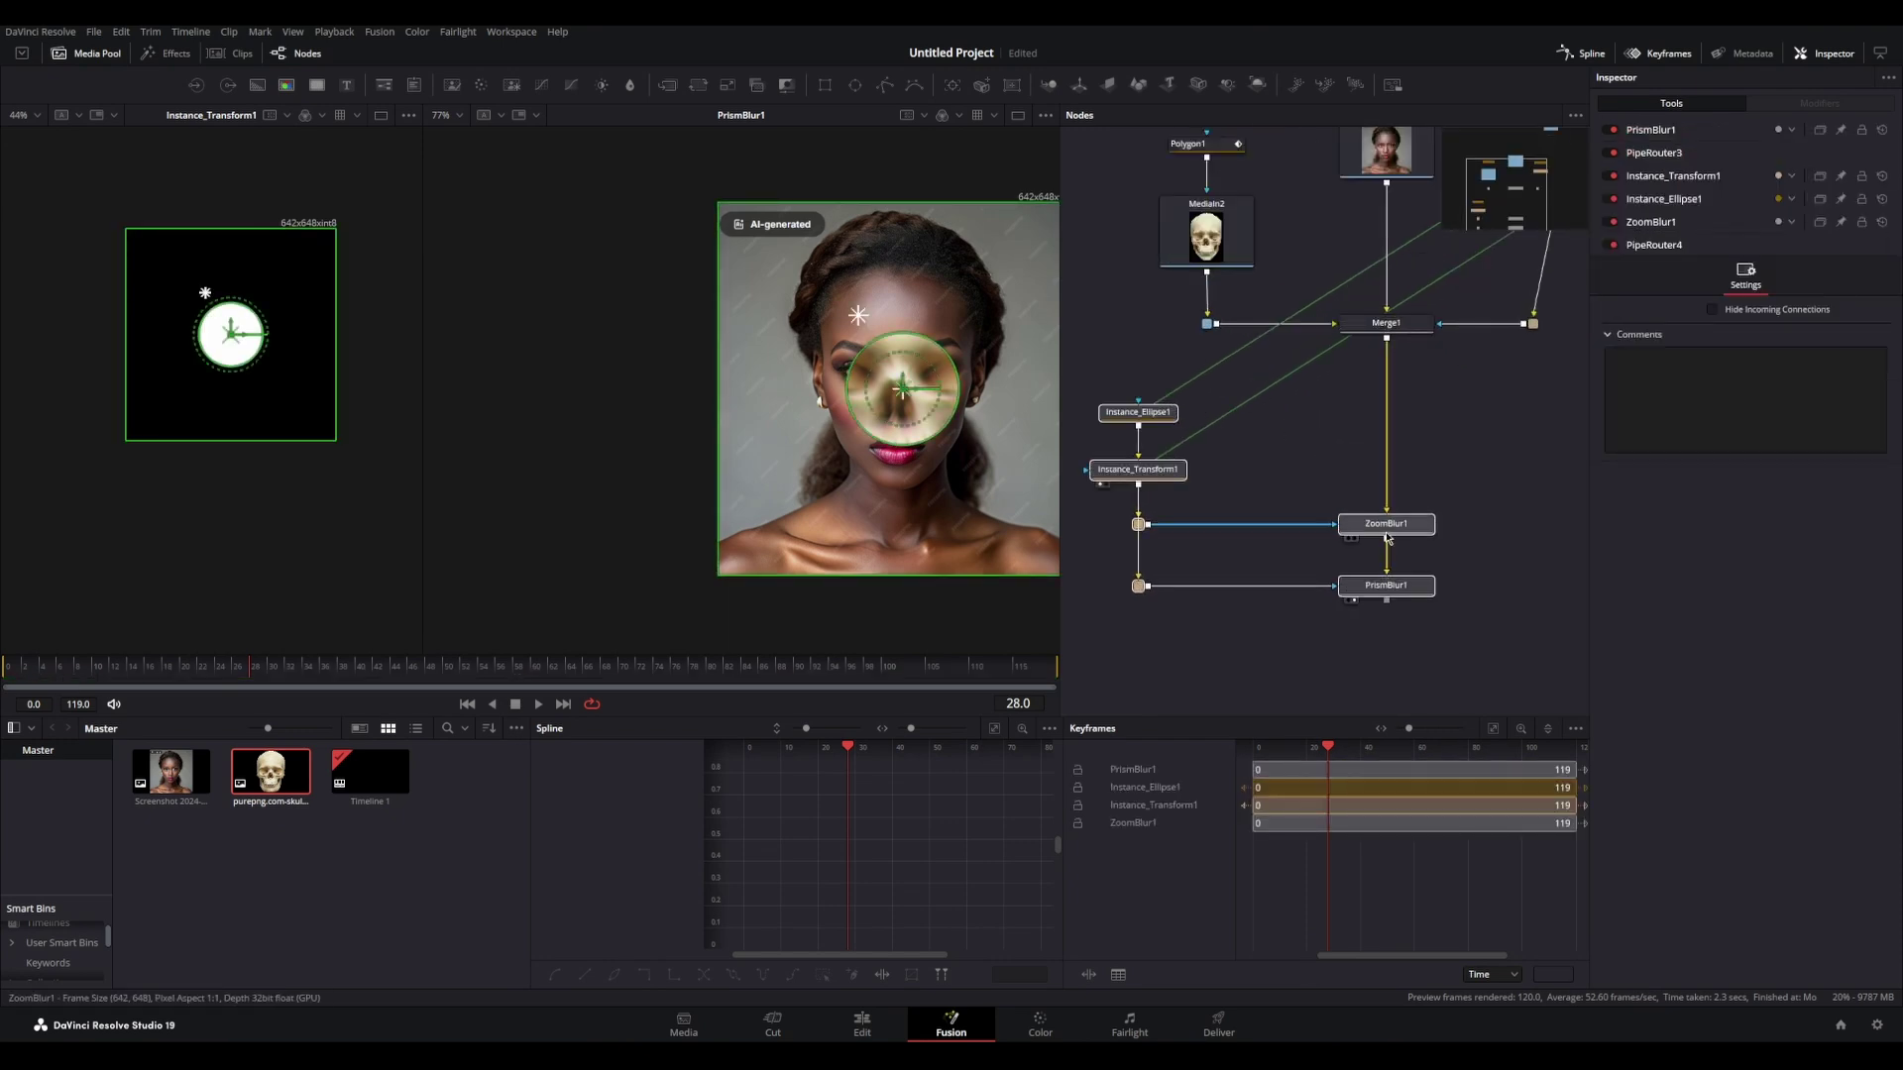
pyautogui.scroll(-2, 1389, 524)
pyautogui.moveTo(1390, 523); pyautogui.dragTo(1389, 619)
pyautogui.moveTo(1518, 390); pyautogui.dragTo(1466, 361)
pyautogui.moveTo(1221, 274); pyautogui.dragTo(1316, 389)
pyautogui.moveTo(1310, 380); pyautogui.dragTo(1317, 319)
# Step: Place MediaOut1 below PrismBlur1 and connect PrismBlur1's output to it
pyautogui.click(1536, 188)
pyautogui.scroll(-2, 1475, 406)
pyautogui.moveTo(1302, 247); pyautogui.dragTo(1465, 642)
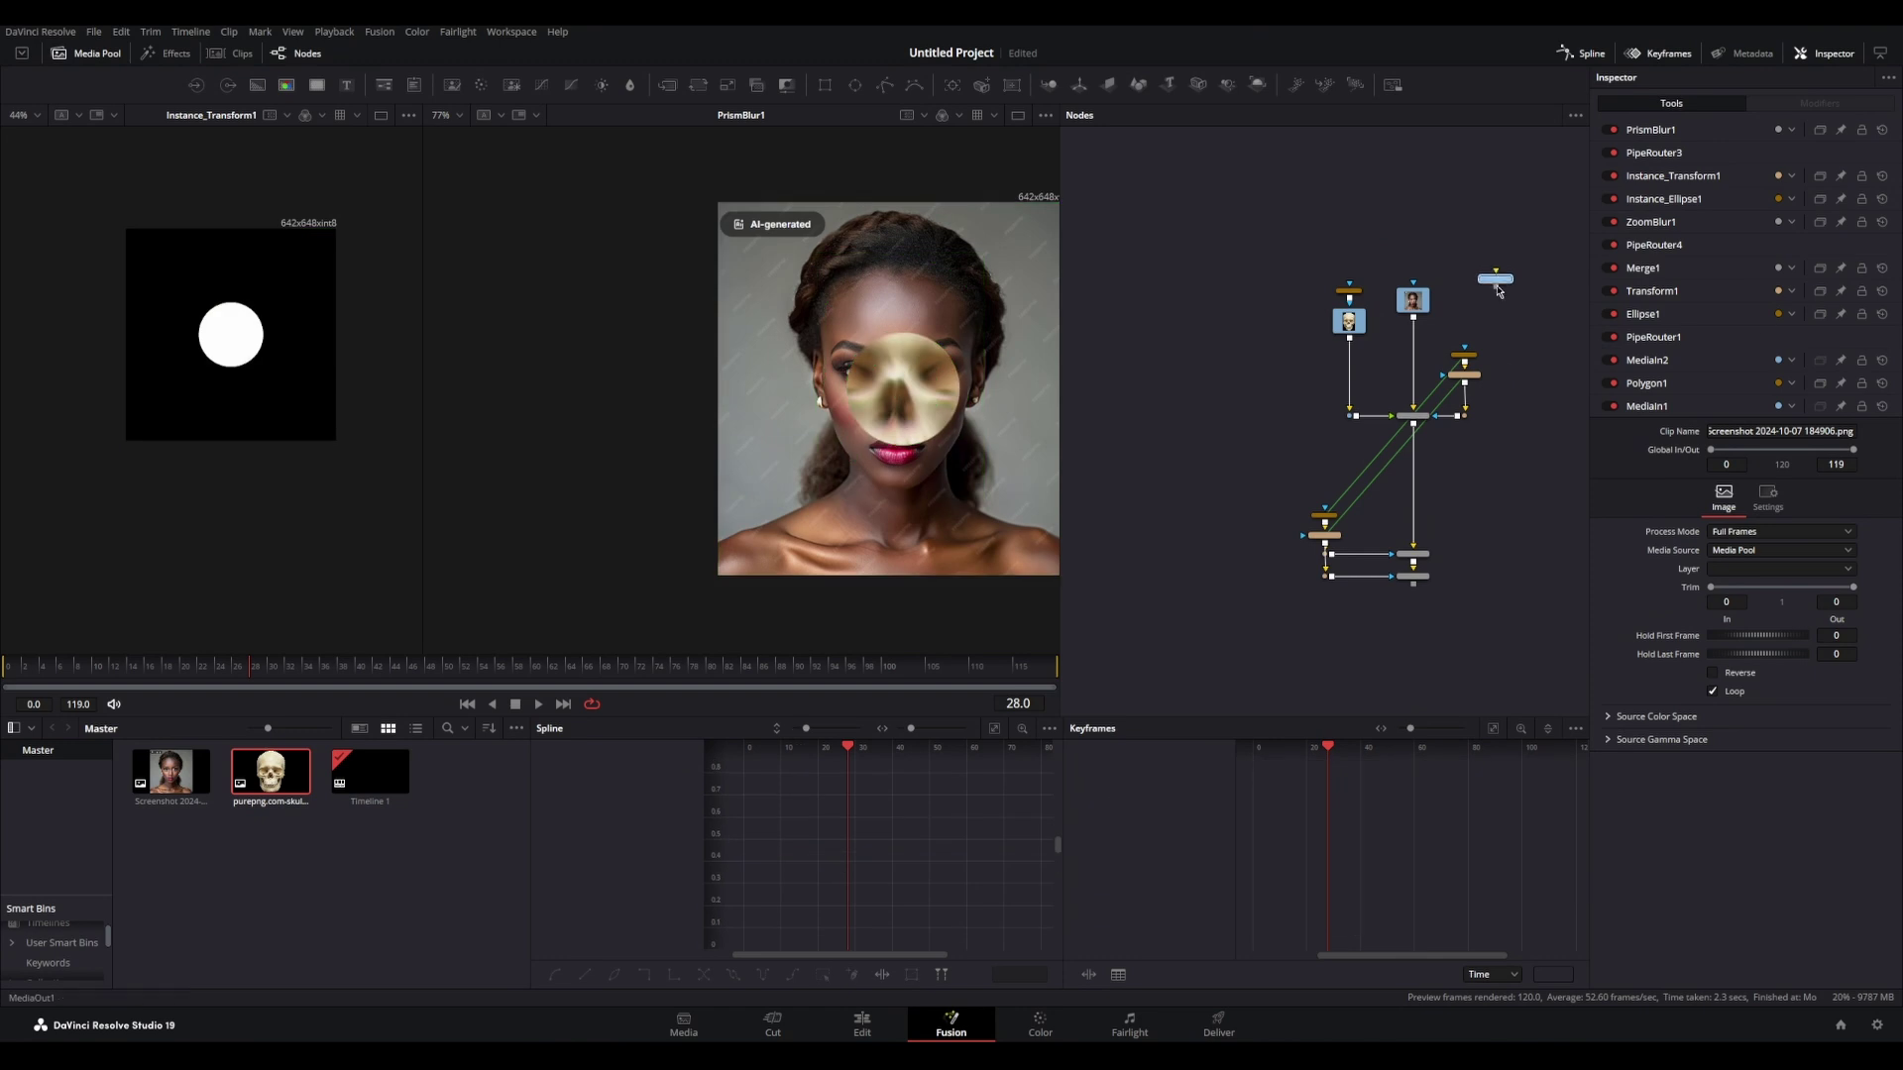
pyautogui.click(1417, 698)
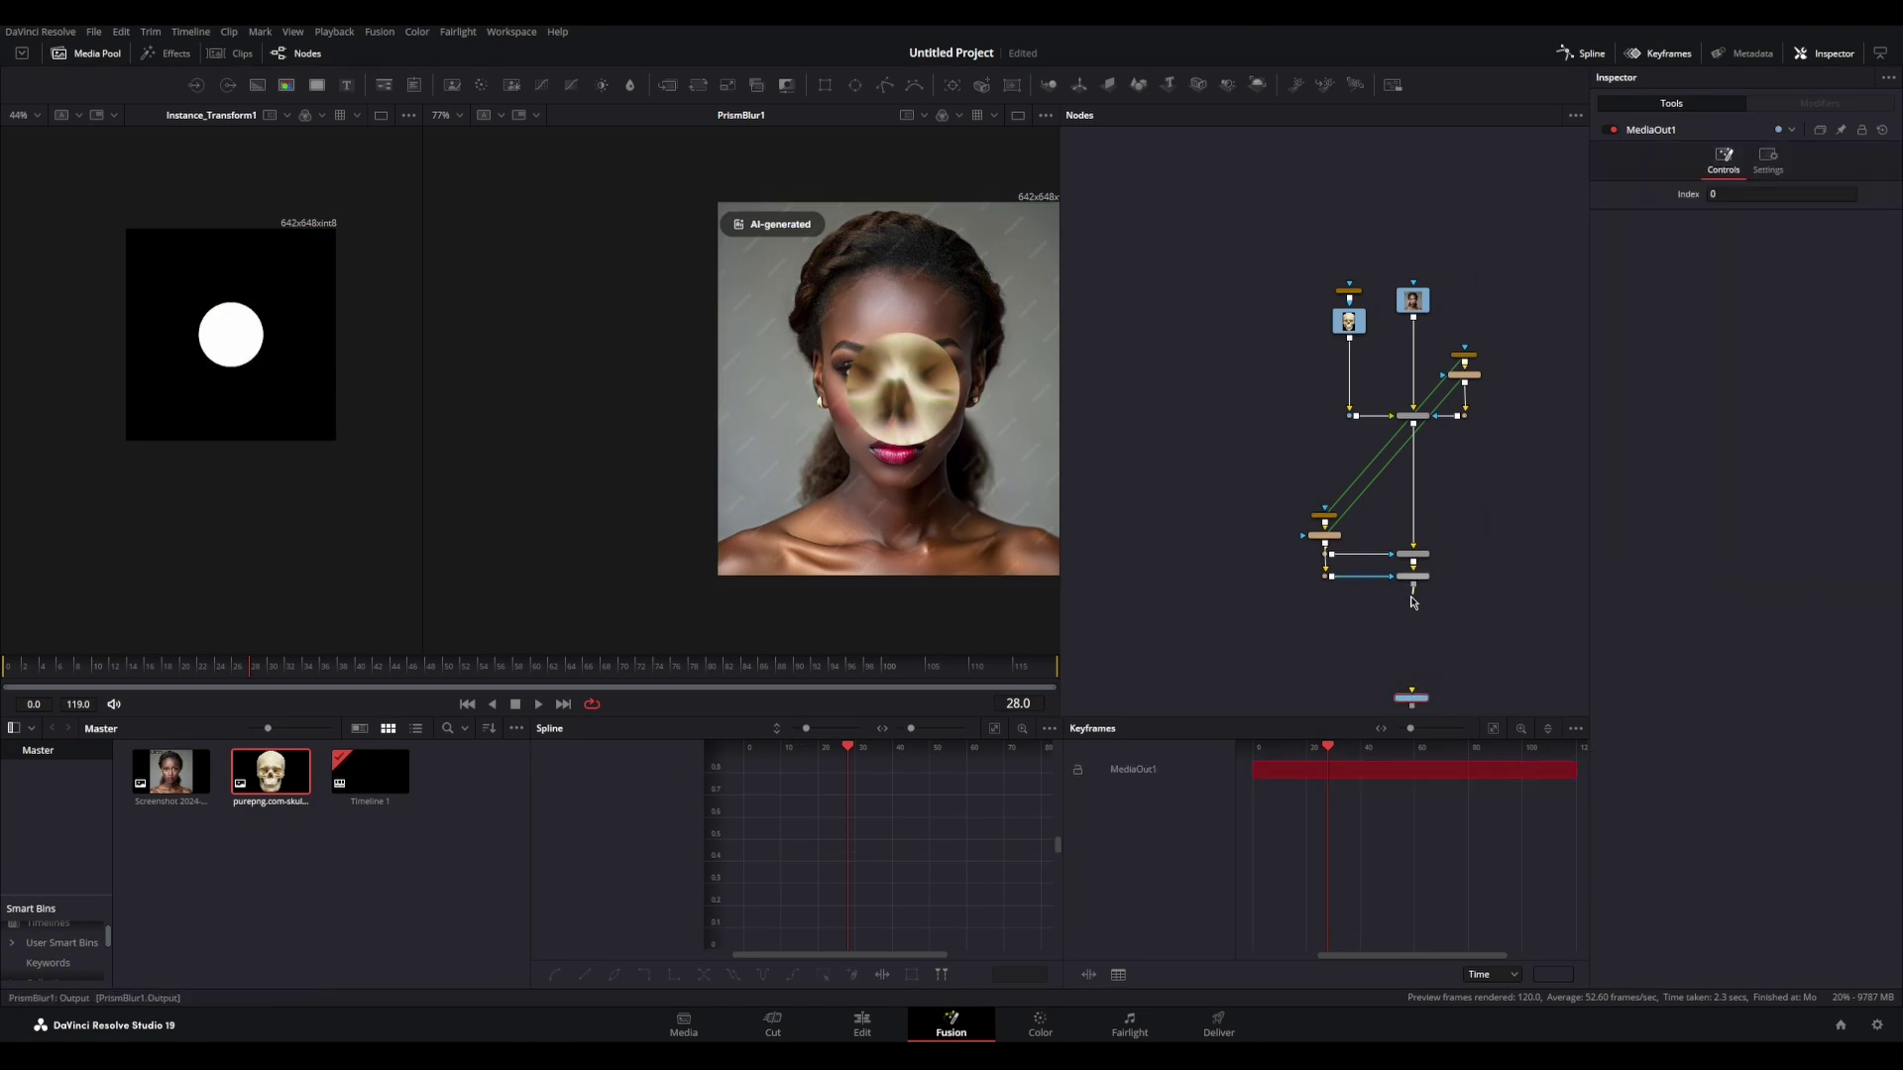
pyautogui.moveTo(1414, 602); pyautogui.dragTo(1421, 701)
pyautogui.scroll(2, 1377, 586)
pyautogui.scroll(1, 887, 396)
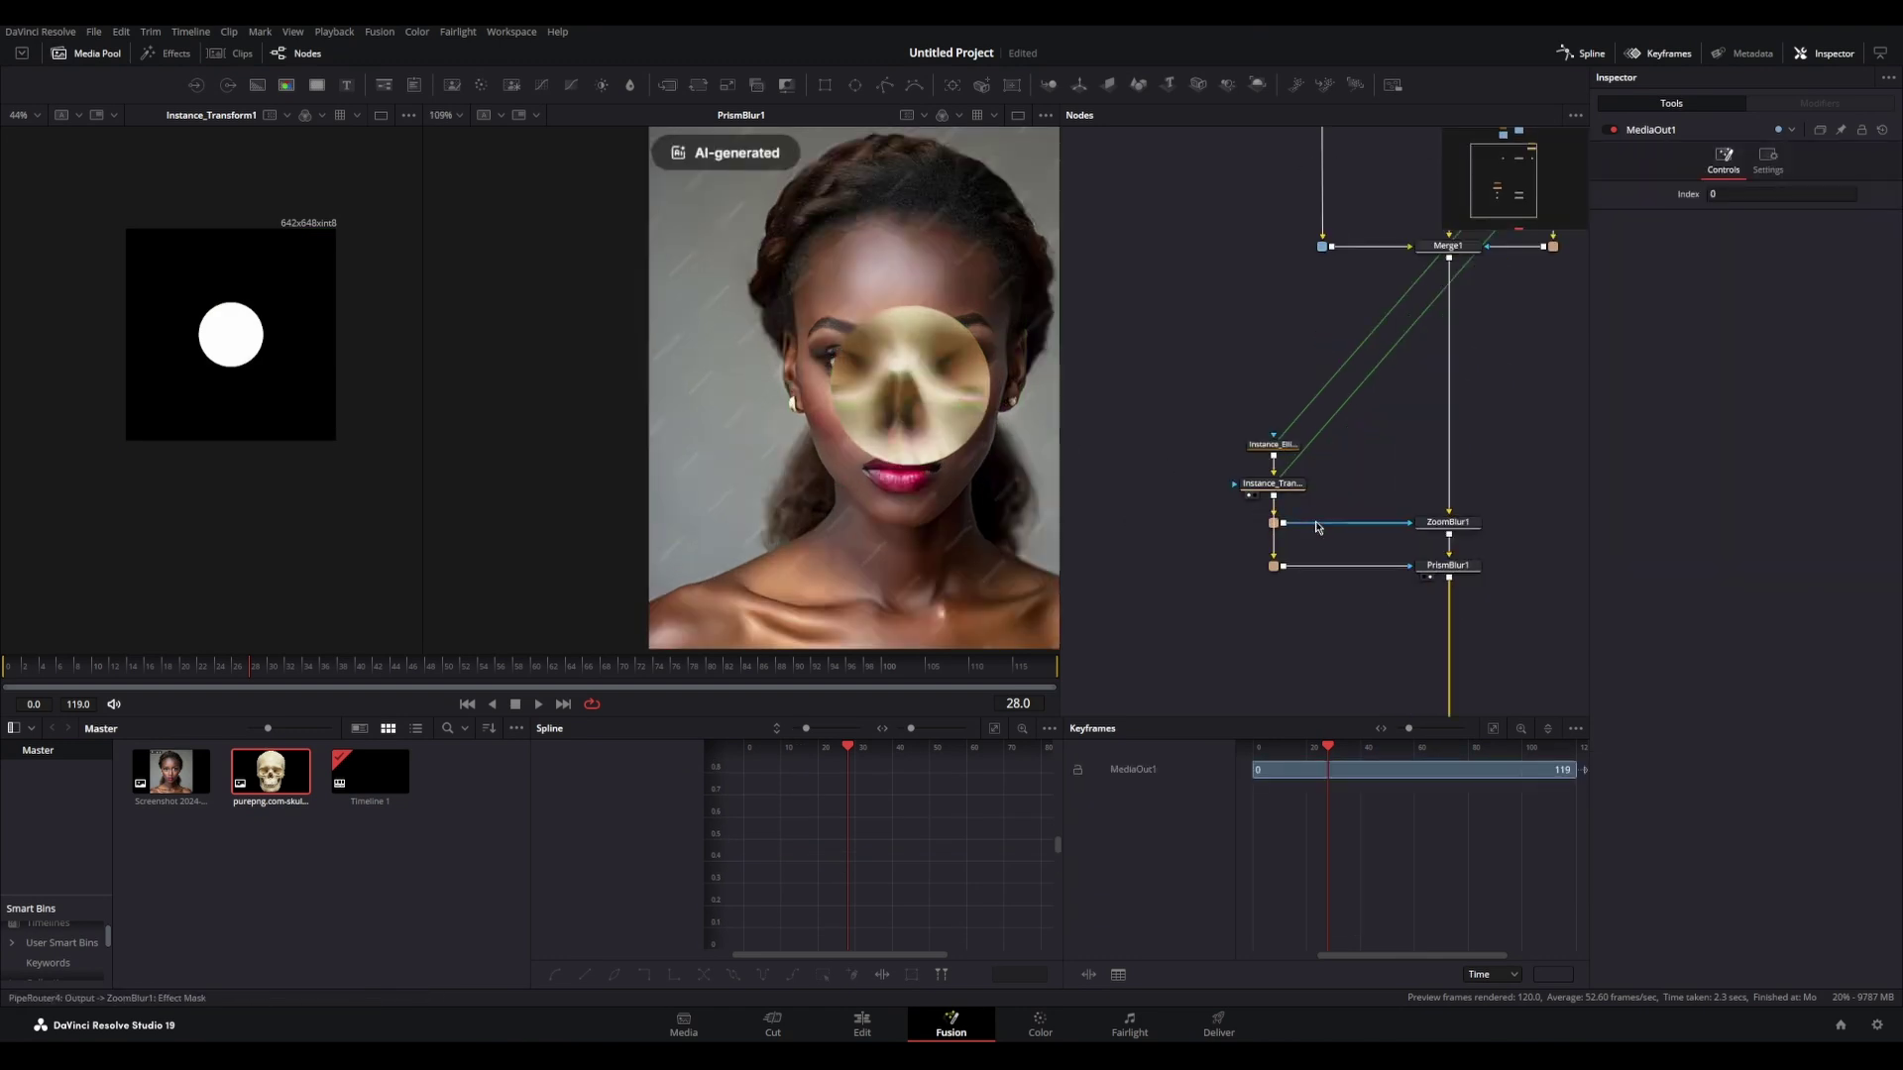
# Step: Space Instance_Ellipse1 and Instance_Transform1 apart and insert an Ellipse mask between them, about 0.27 wide and high
pyautogui.scroll(1, 1313, 525)
pyautogui.moveTo(1328, 495); pyautogui.dragTo(1279, 349)
pyautogui.click(1338, 416)
pyautogui.moveTo(1290, 459); pyautogui.dragTo(1290, 493)
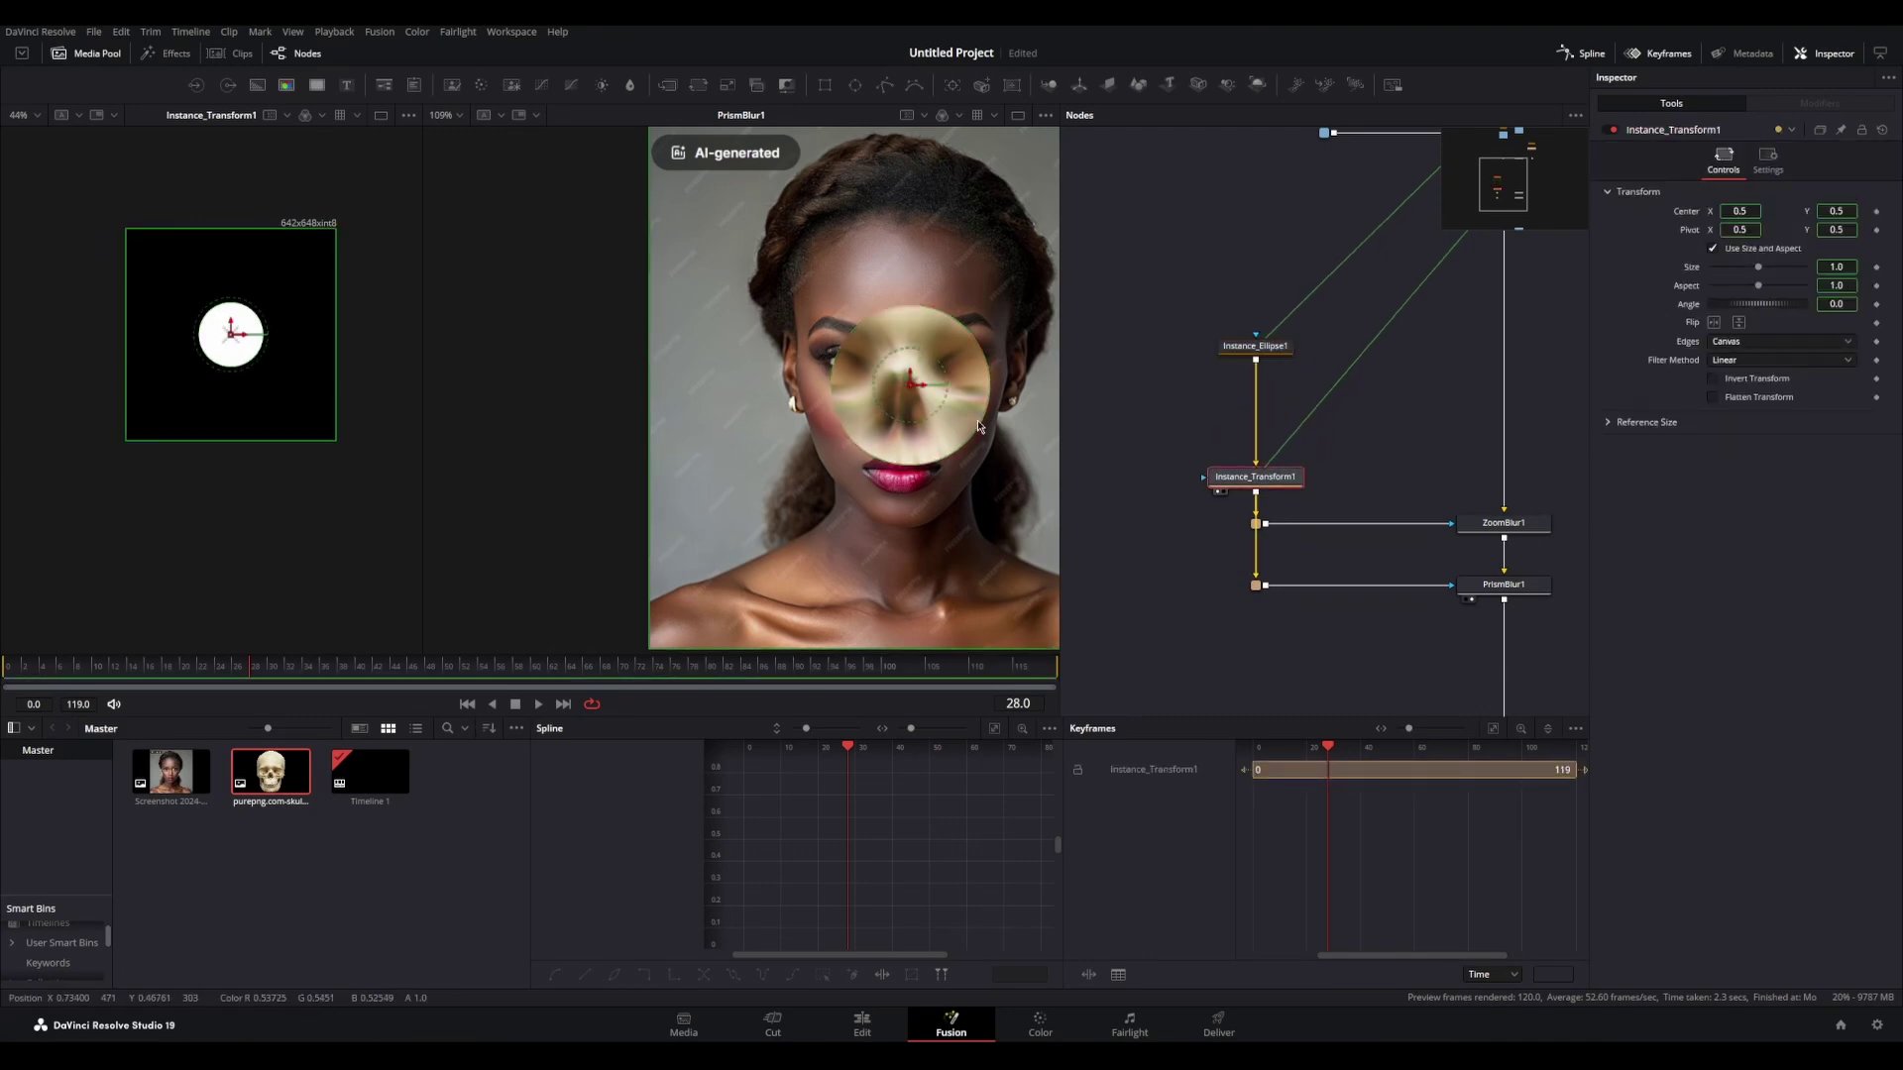
pyautogui.click(1254, 346)
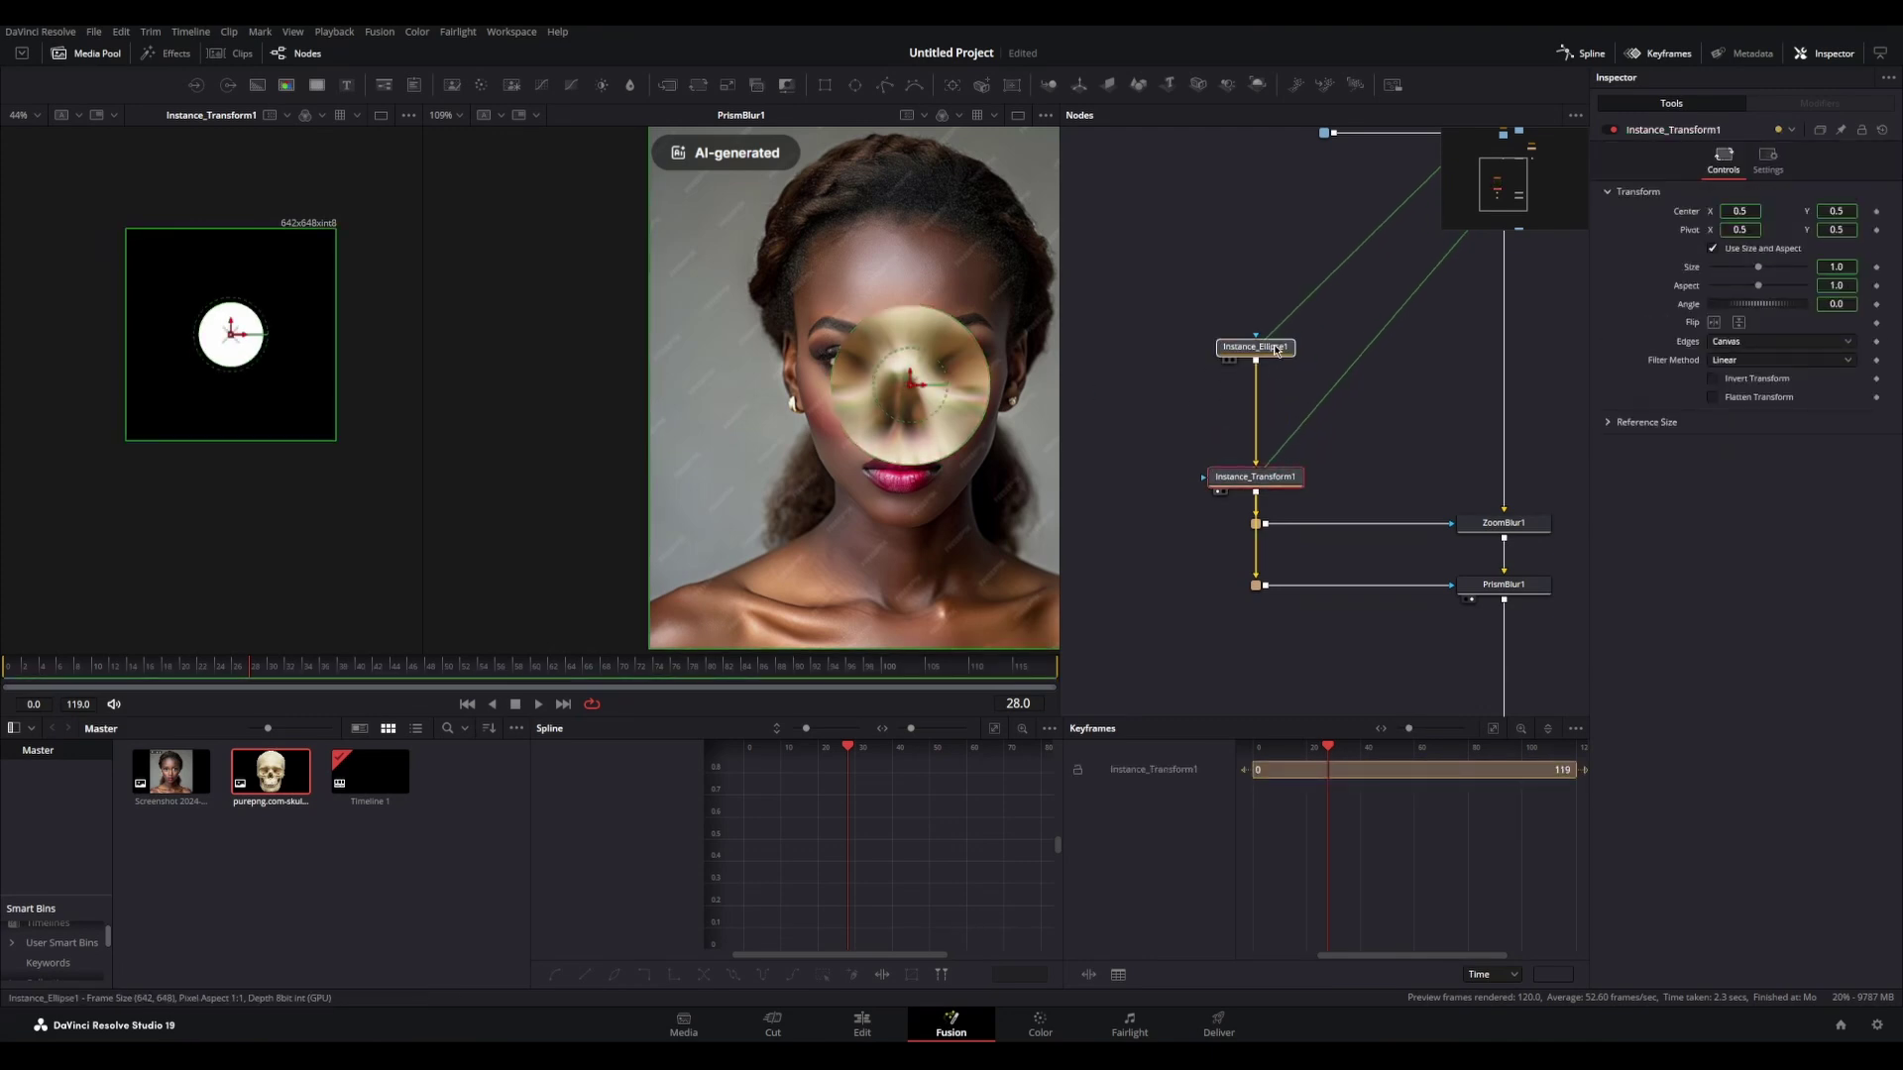
pyautogui.click(853, 87)
pyautogui.moveTo(1025, 456); pyautogui.dragTo(972, 421)
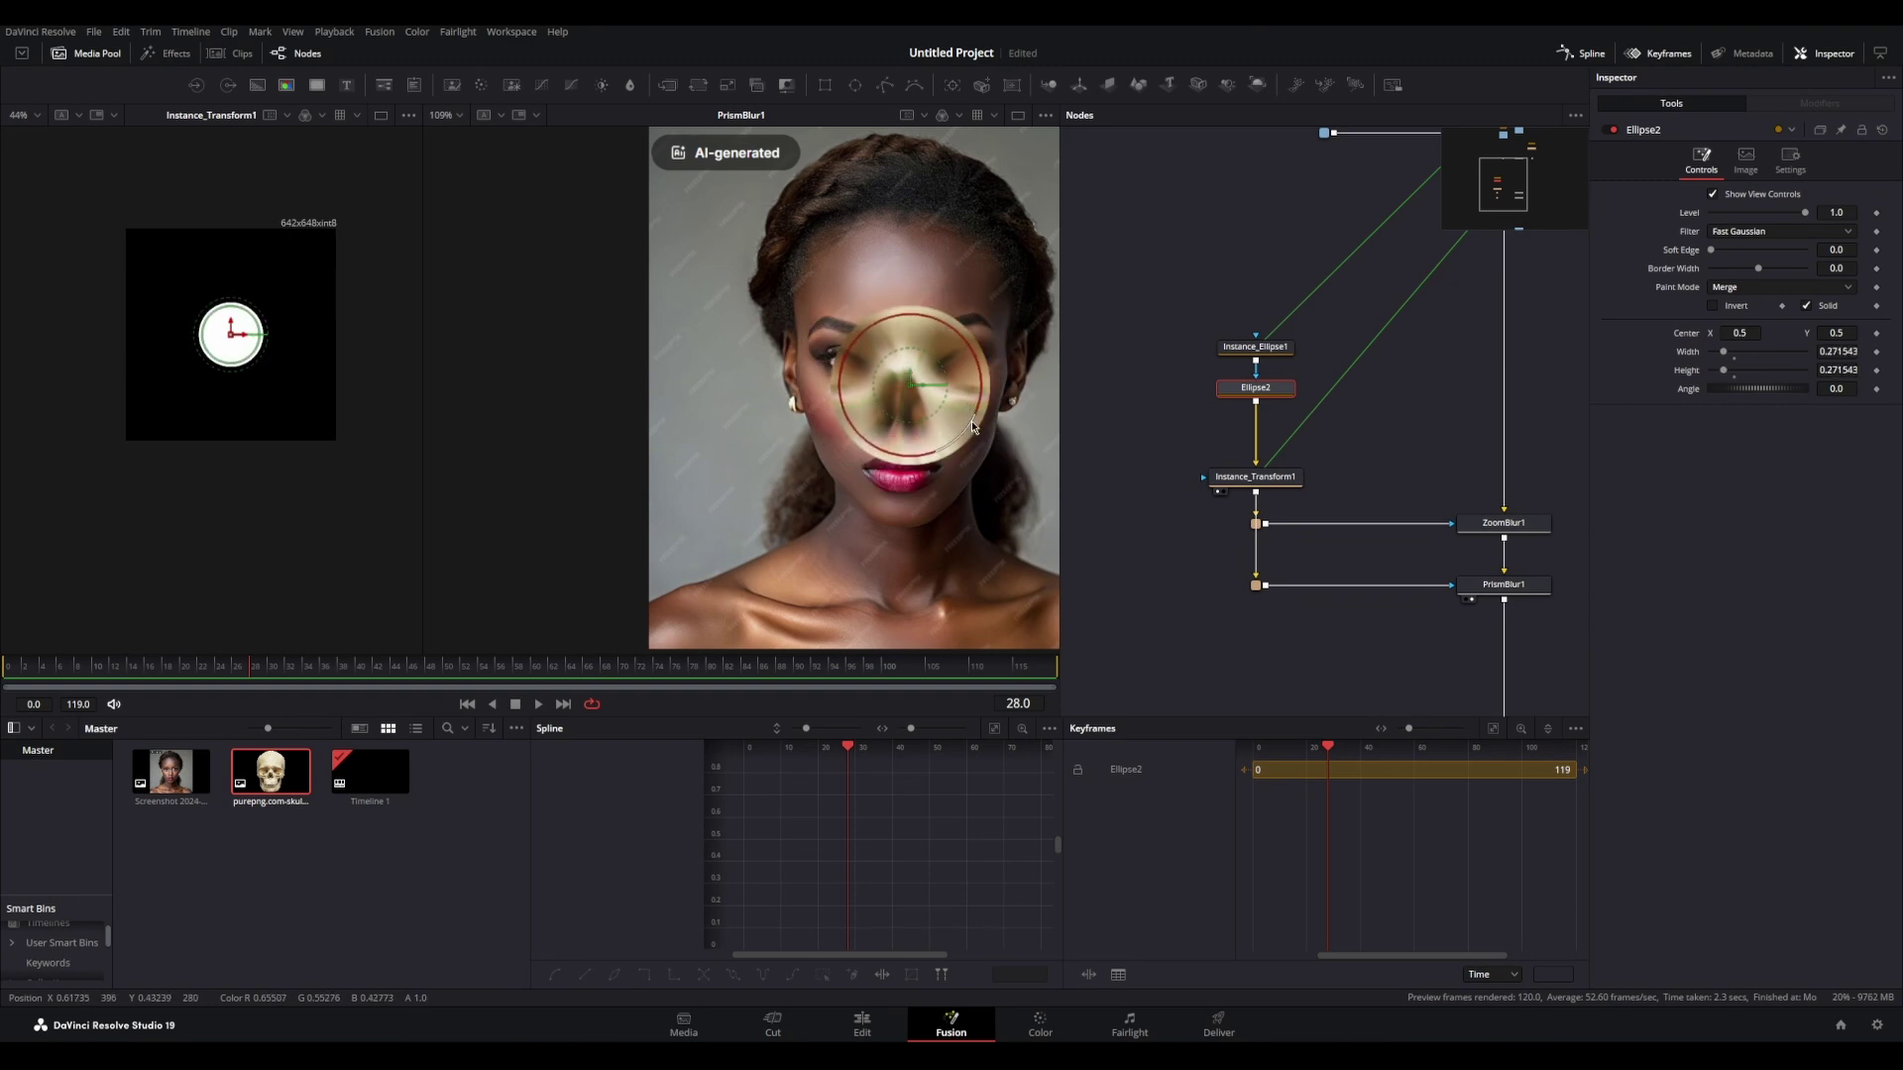
# Step: Set Ellipse2's paint mode to Subtract and show PrismBlur1 in the first viewer as well, enlarged on the face
pyautogui.click(1744, 287)
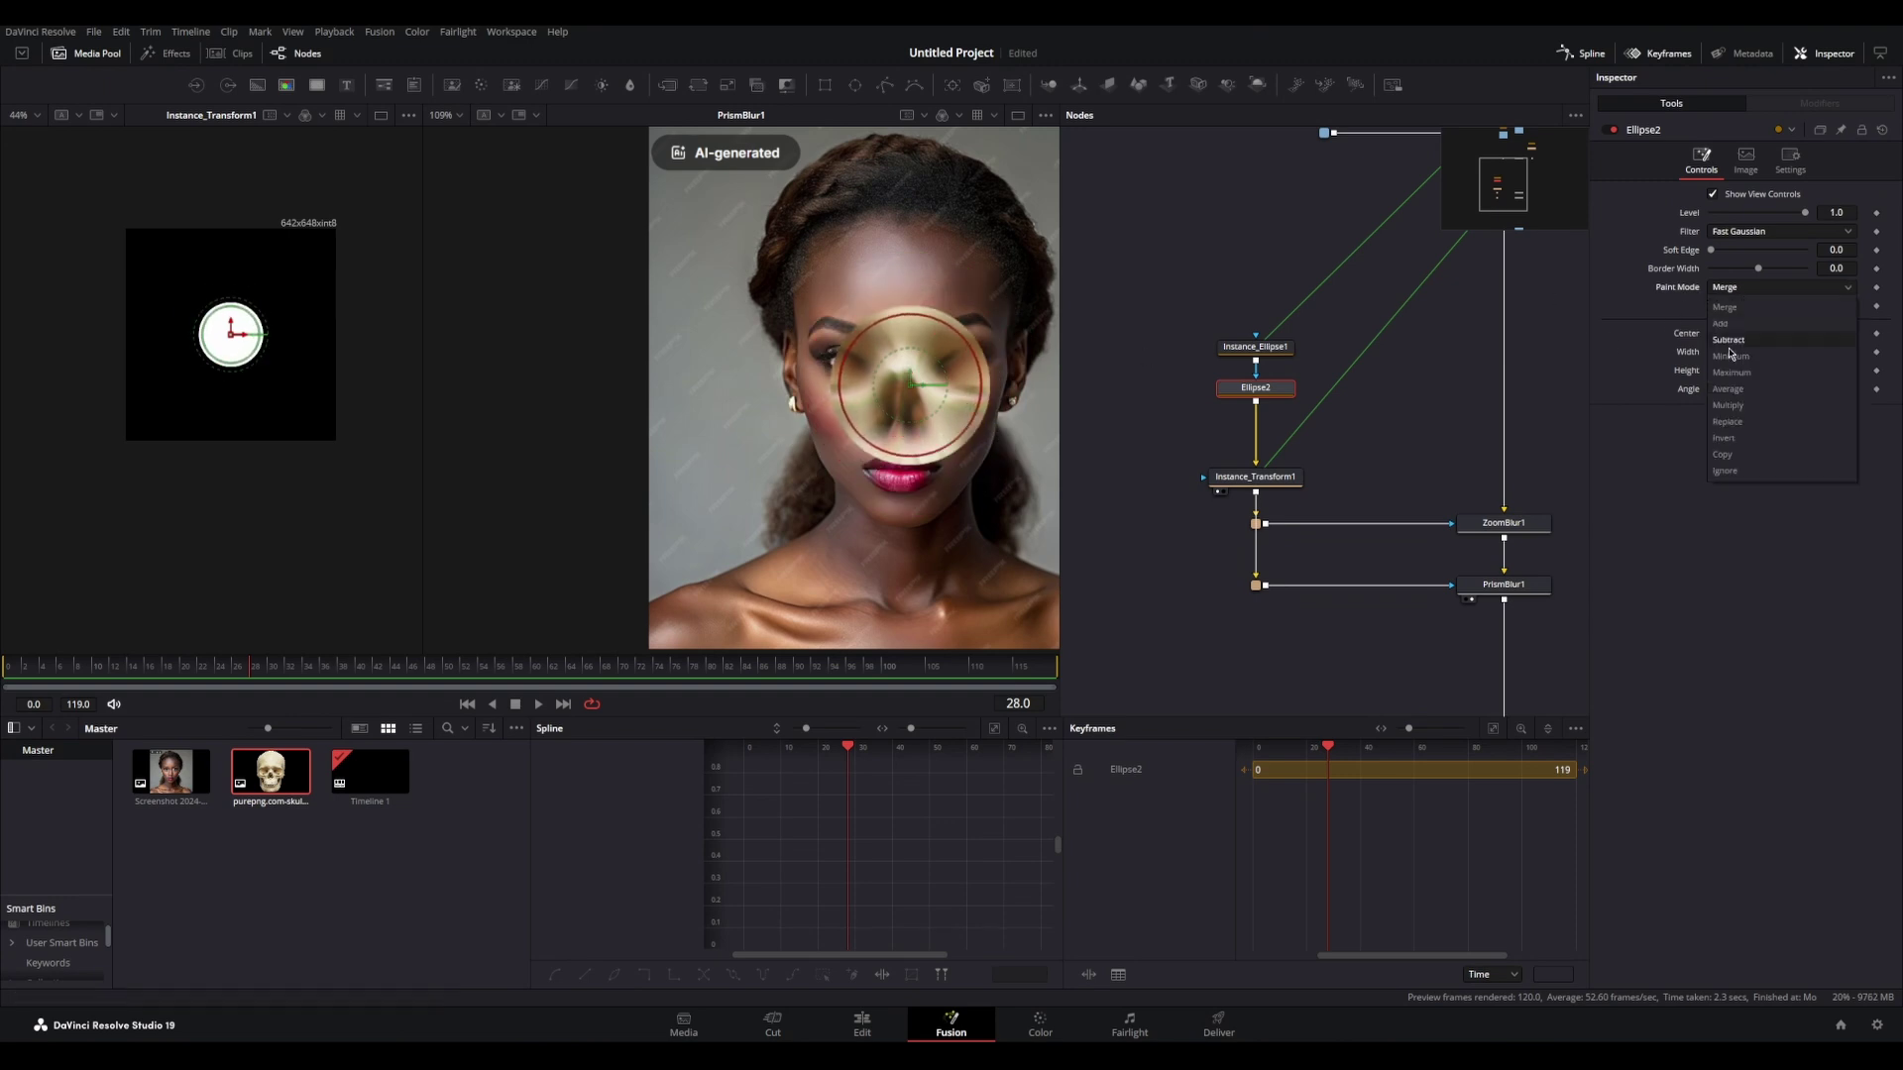
pyautogui.click(1732, 342)
pyautogui.scroll(2, 967, 408)
pyautogui.scroll(2, 967, 408)
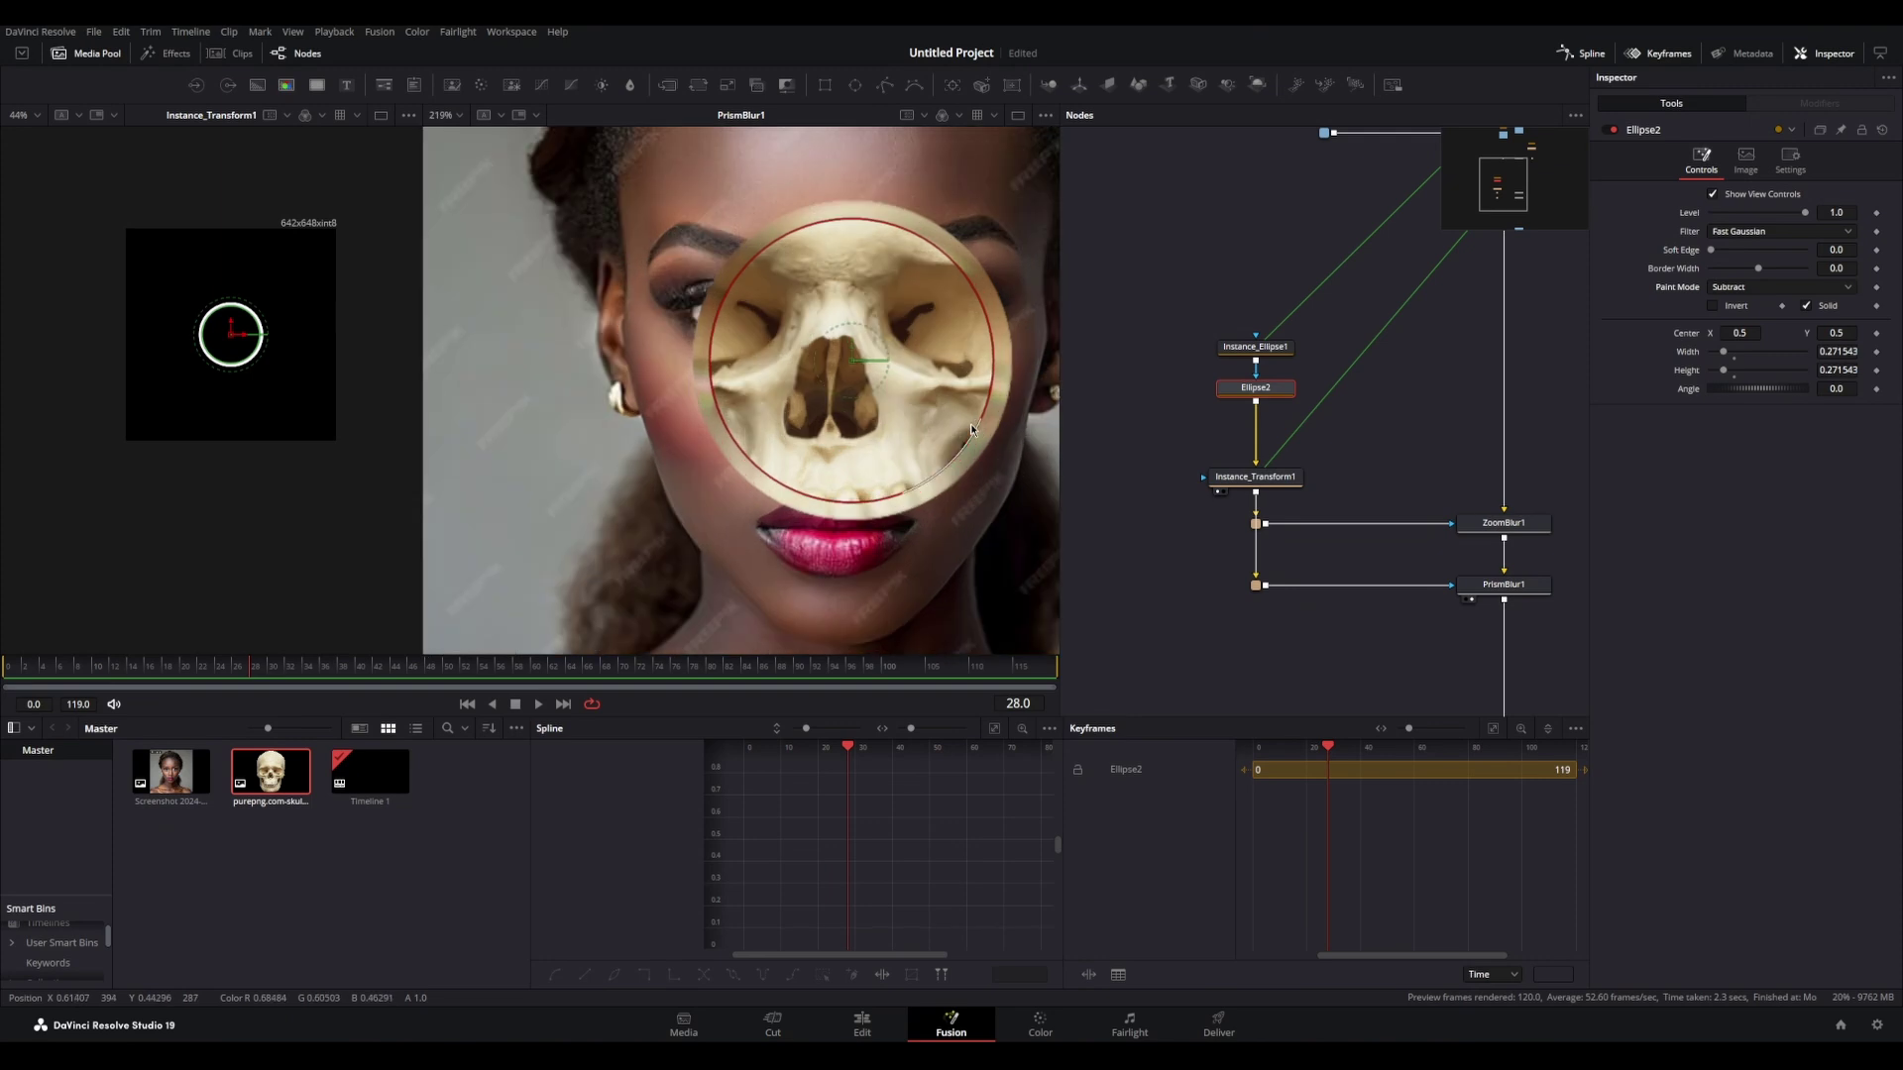
pyautogui.click(1503, 585)
pyautogui.press('1')
pyautogui.scroll(6, 137, 337)
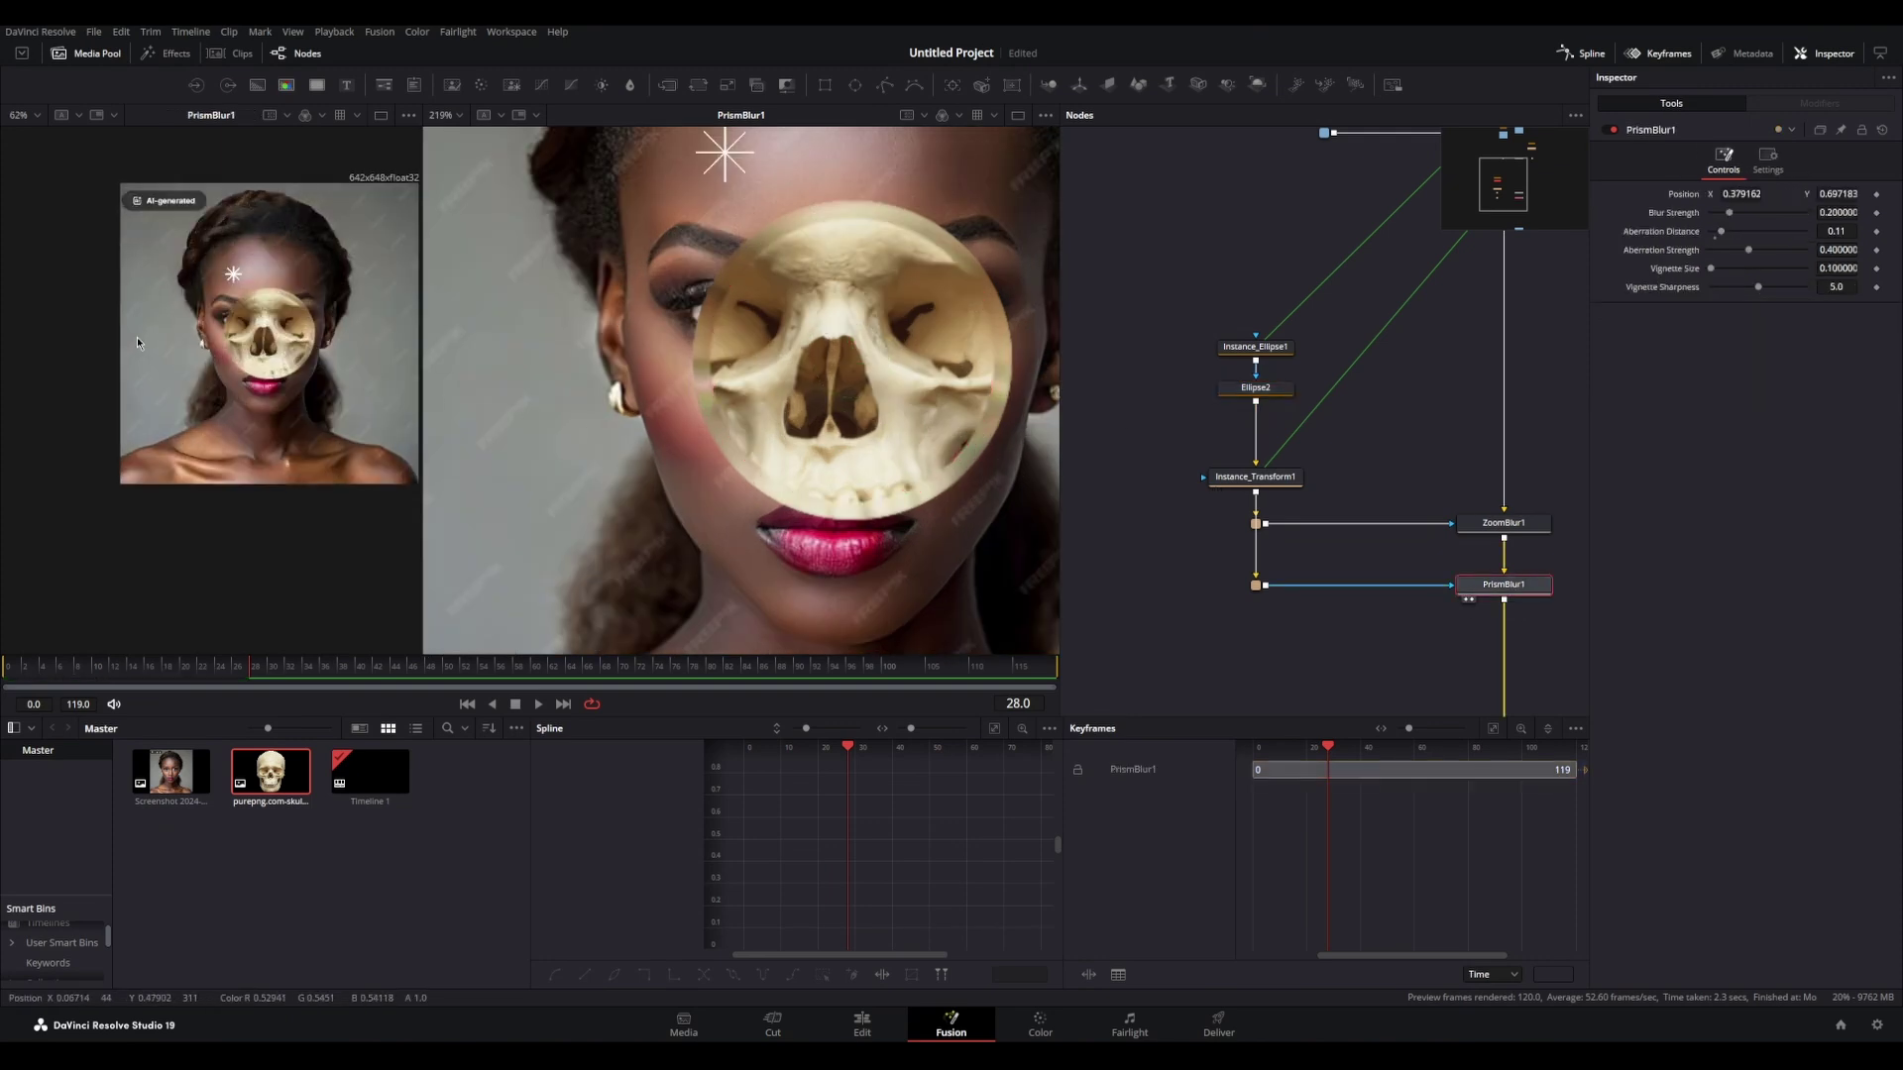
# Step: Give Ellipse2 a soft edge of 0.0141 with a border width of 0.0, and hide the first viewer's on-screen controls
pyautogui.click(1273, 391)
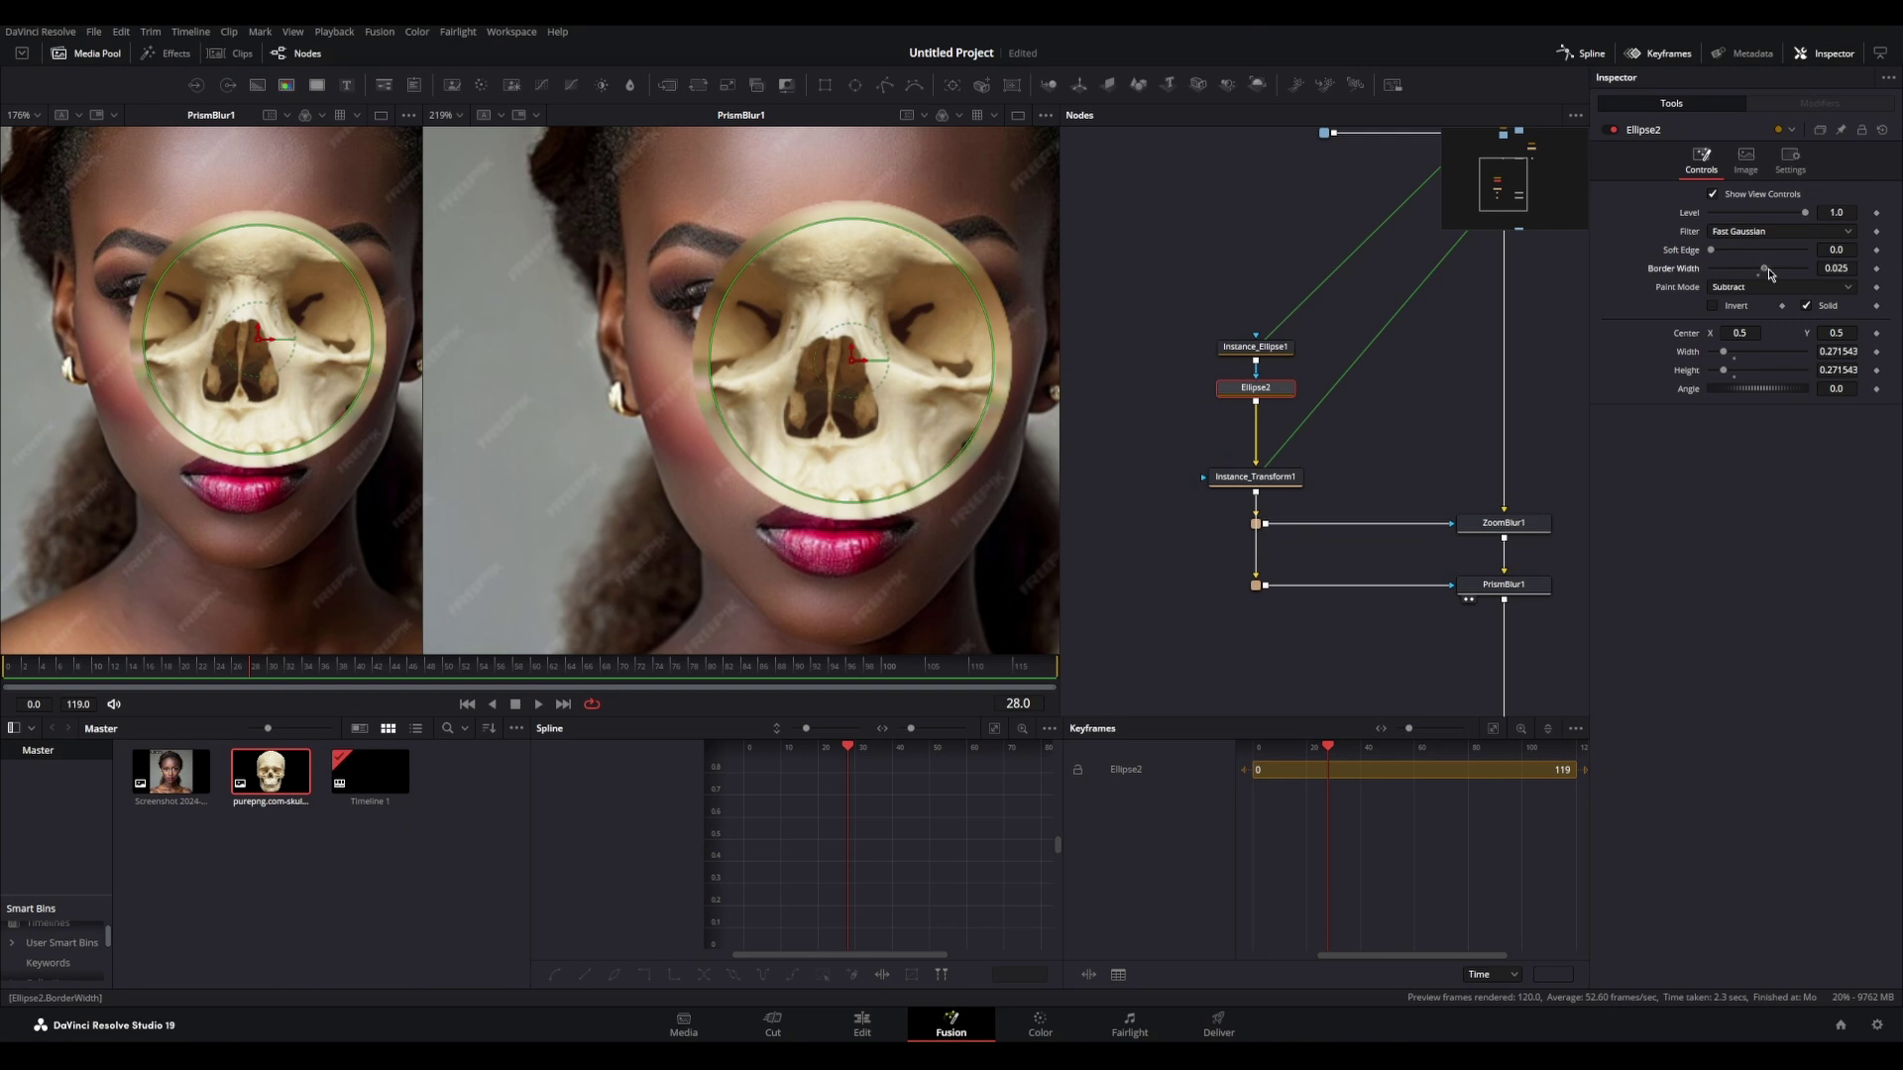
pyautogui.moveTo(1771, 274); pyautogui.dragTo(1849, 252)
pyautogui.click(1759, 278)
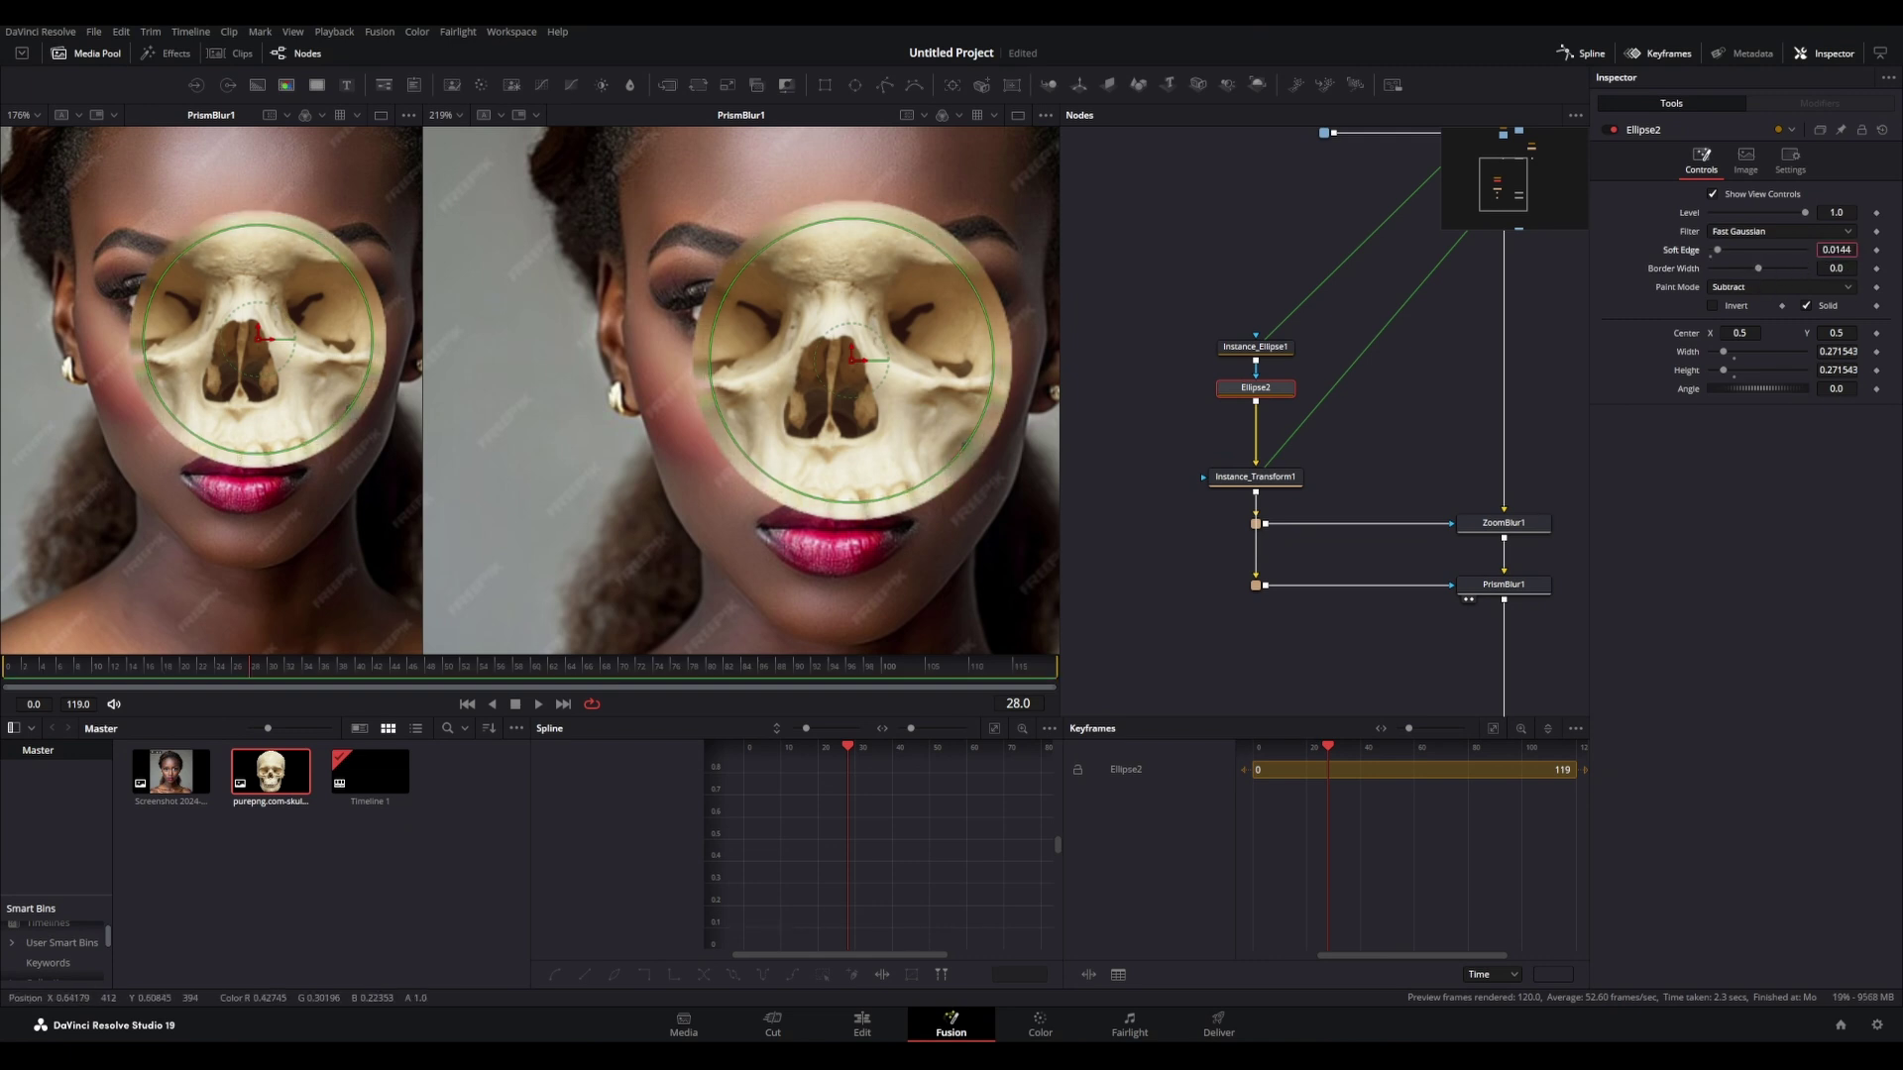
pyautogui.click(408, 114)
pyautogui.click(355, 155)
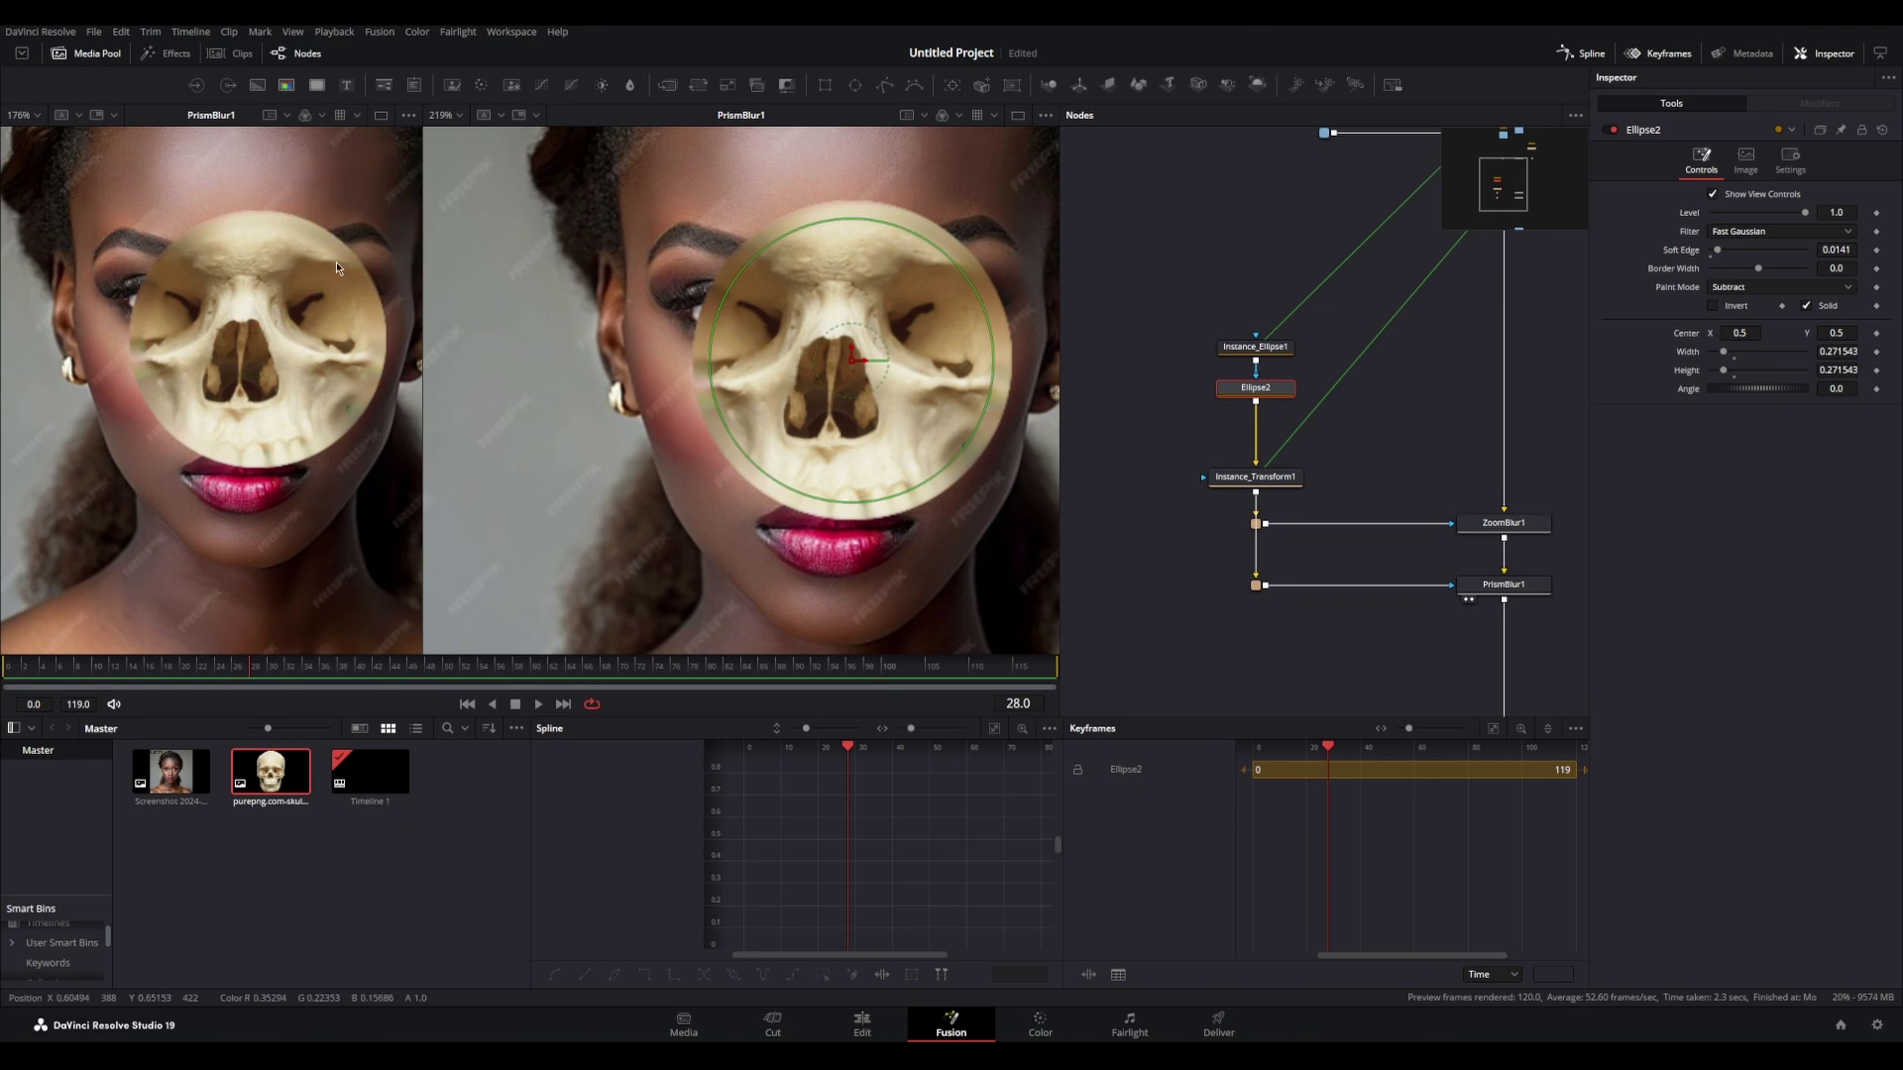
# Step: Shrink Ellipse2 to about 0.258 in width and height and move its node slightly lower between the two instances
pyautogui.moveTo(1279, 390); pyautogui.dragTo(1279, 401)
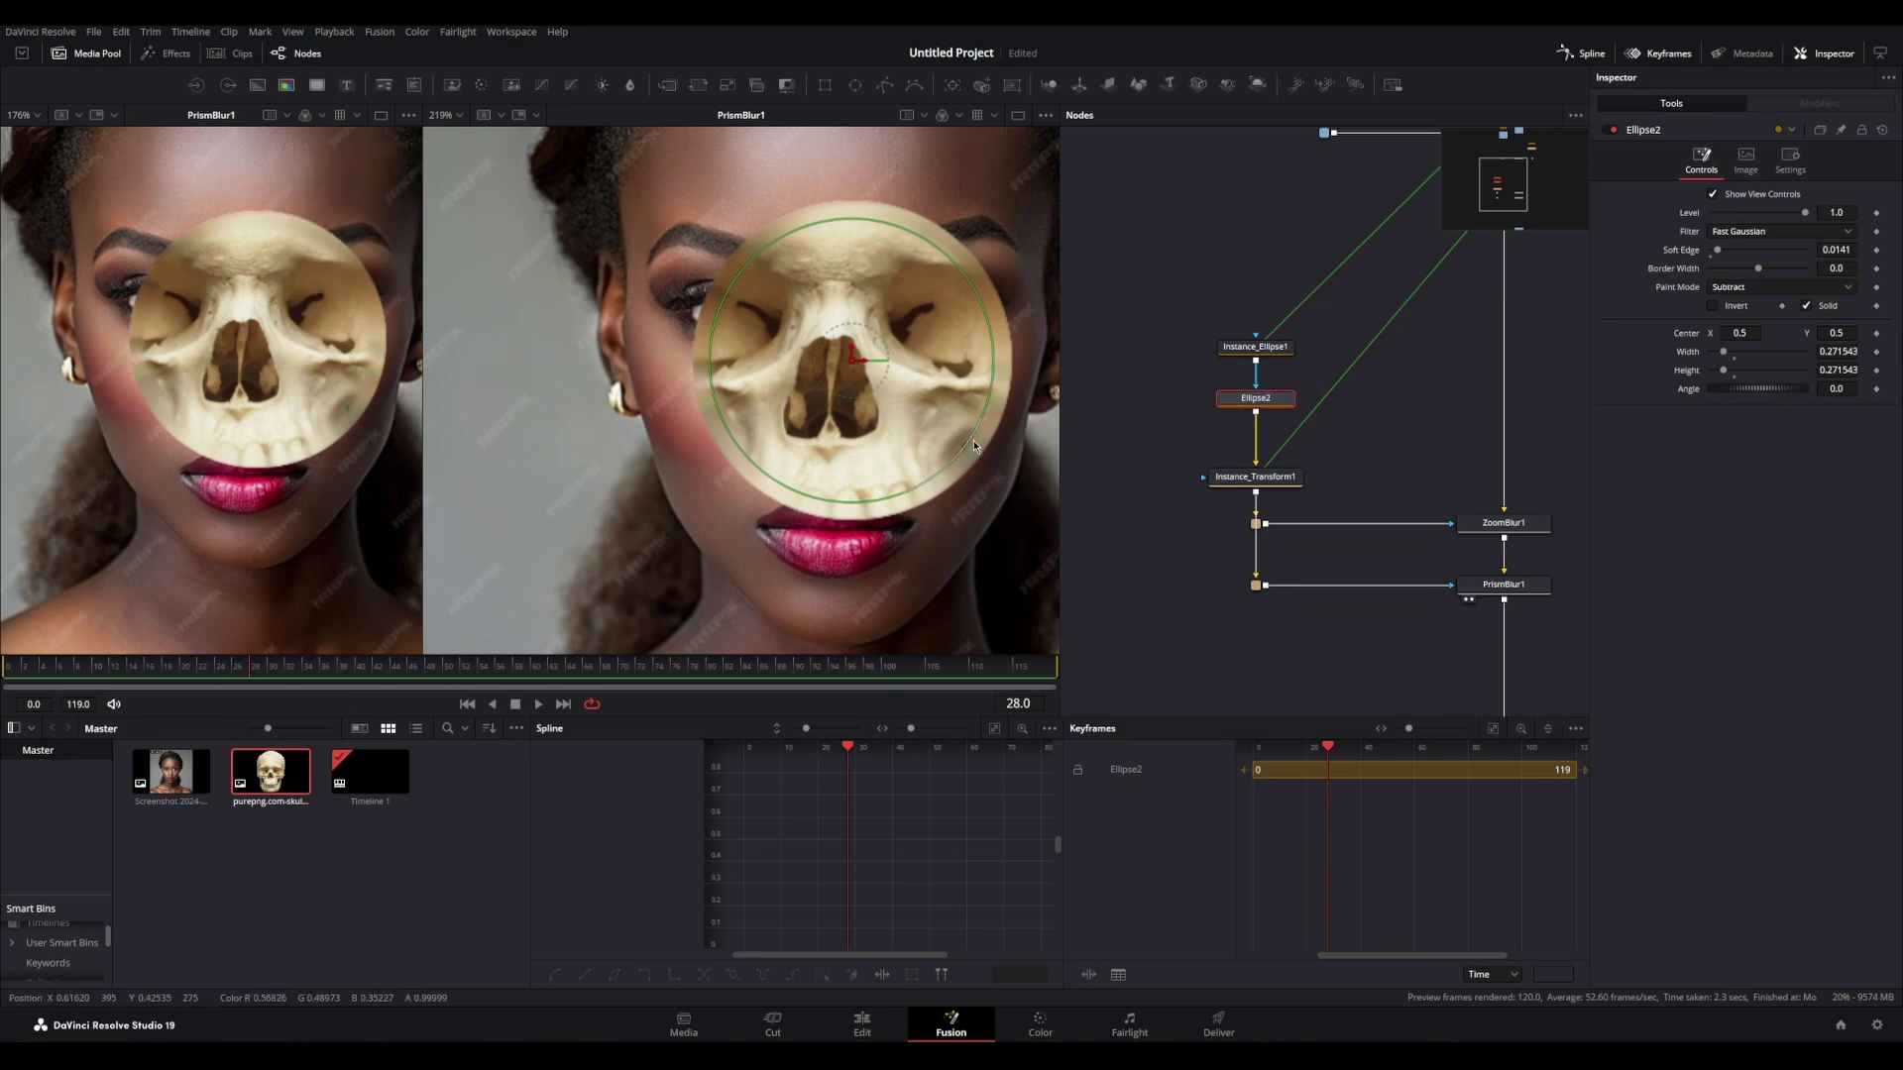
pyautogui.moveTo(964, 446); pyautogui.dragTo(955, 444)
pyautogui.scroll(-5, 1335, 578)
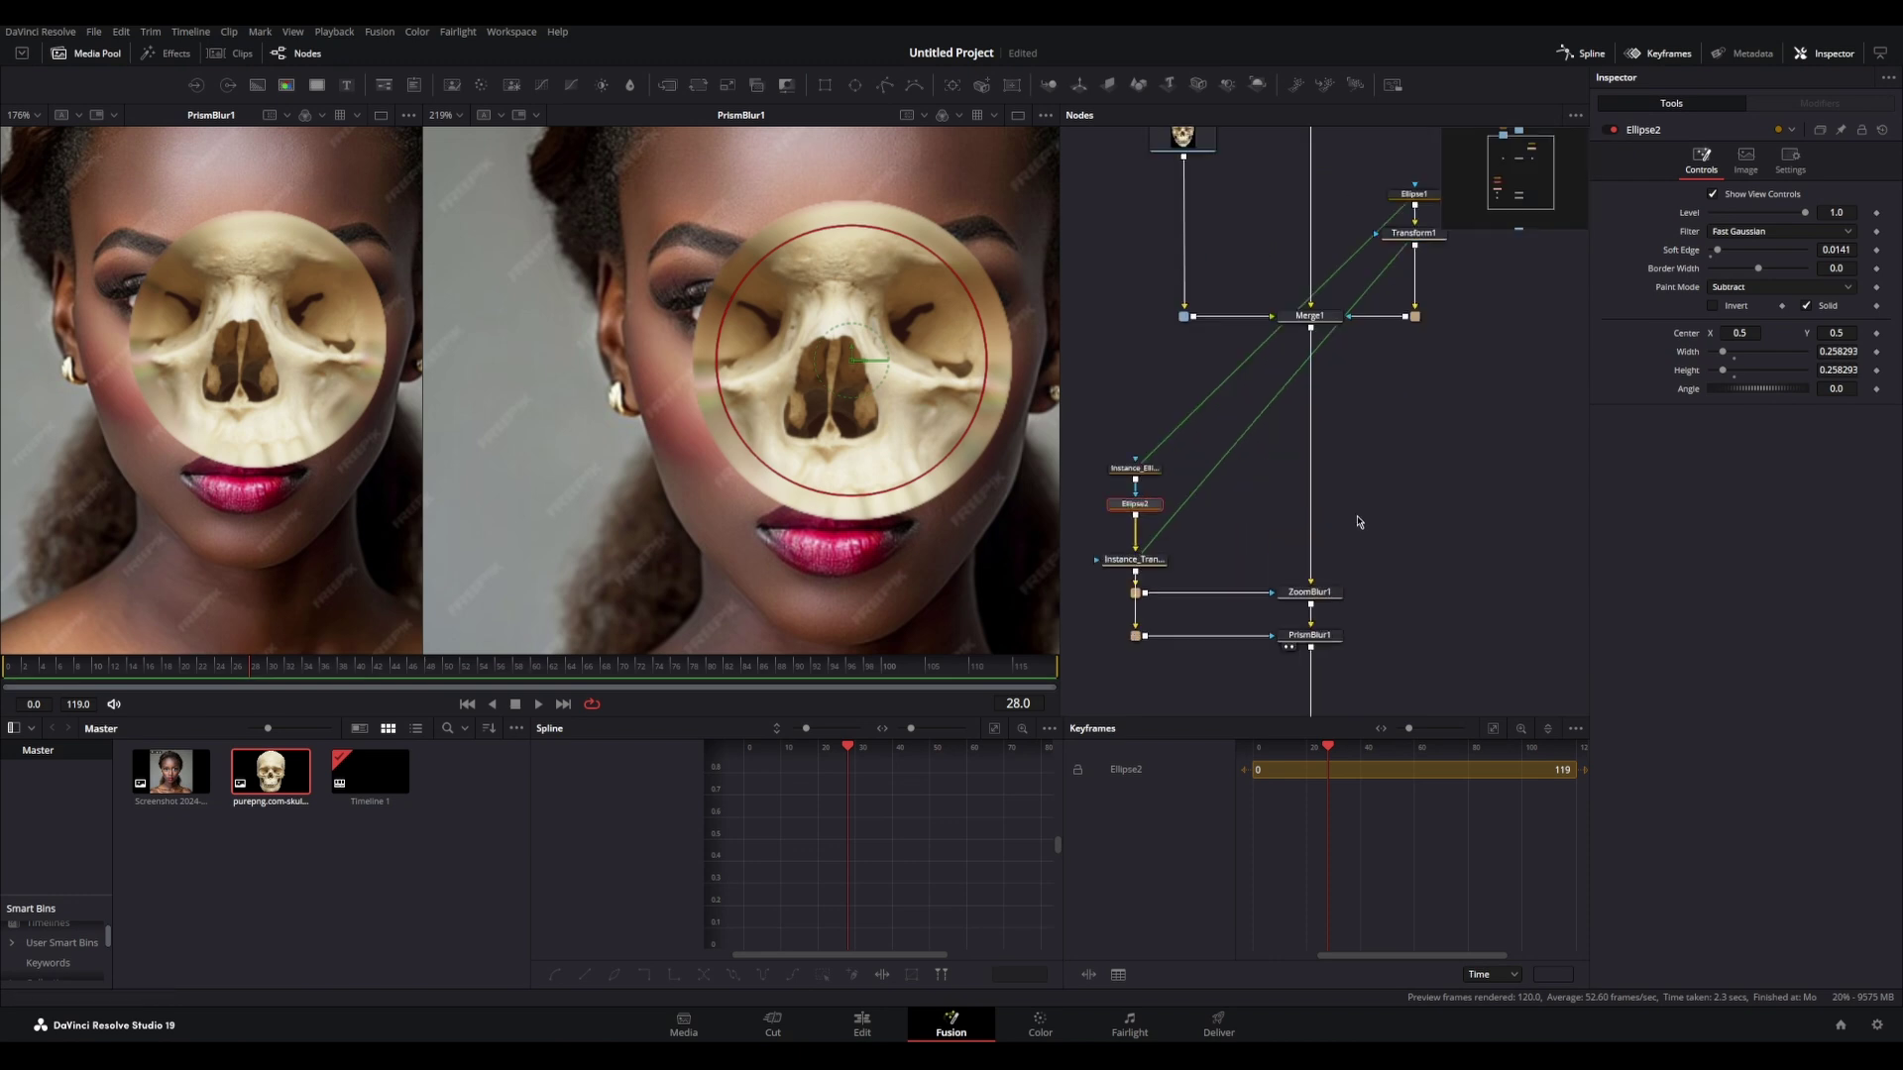
# Step: Set ZoomBlur1's zoom amount to -0.77 and compare the result with the node disabled and enabled
pyautogui.click(1333, 571)
pyautogui.scroll(5, 1388, 543)
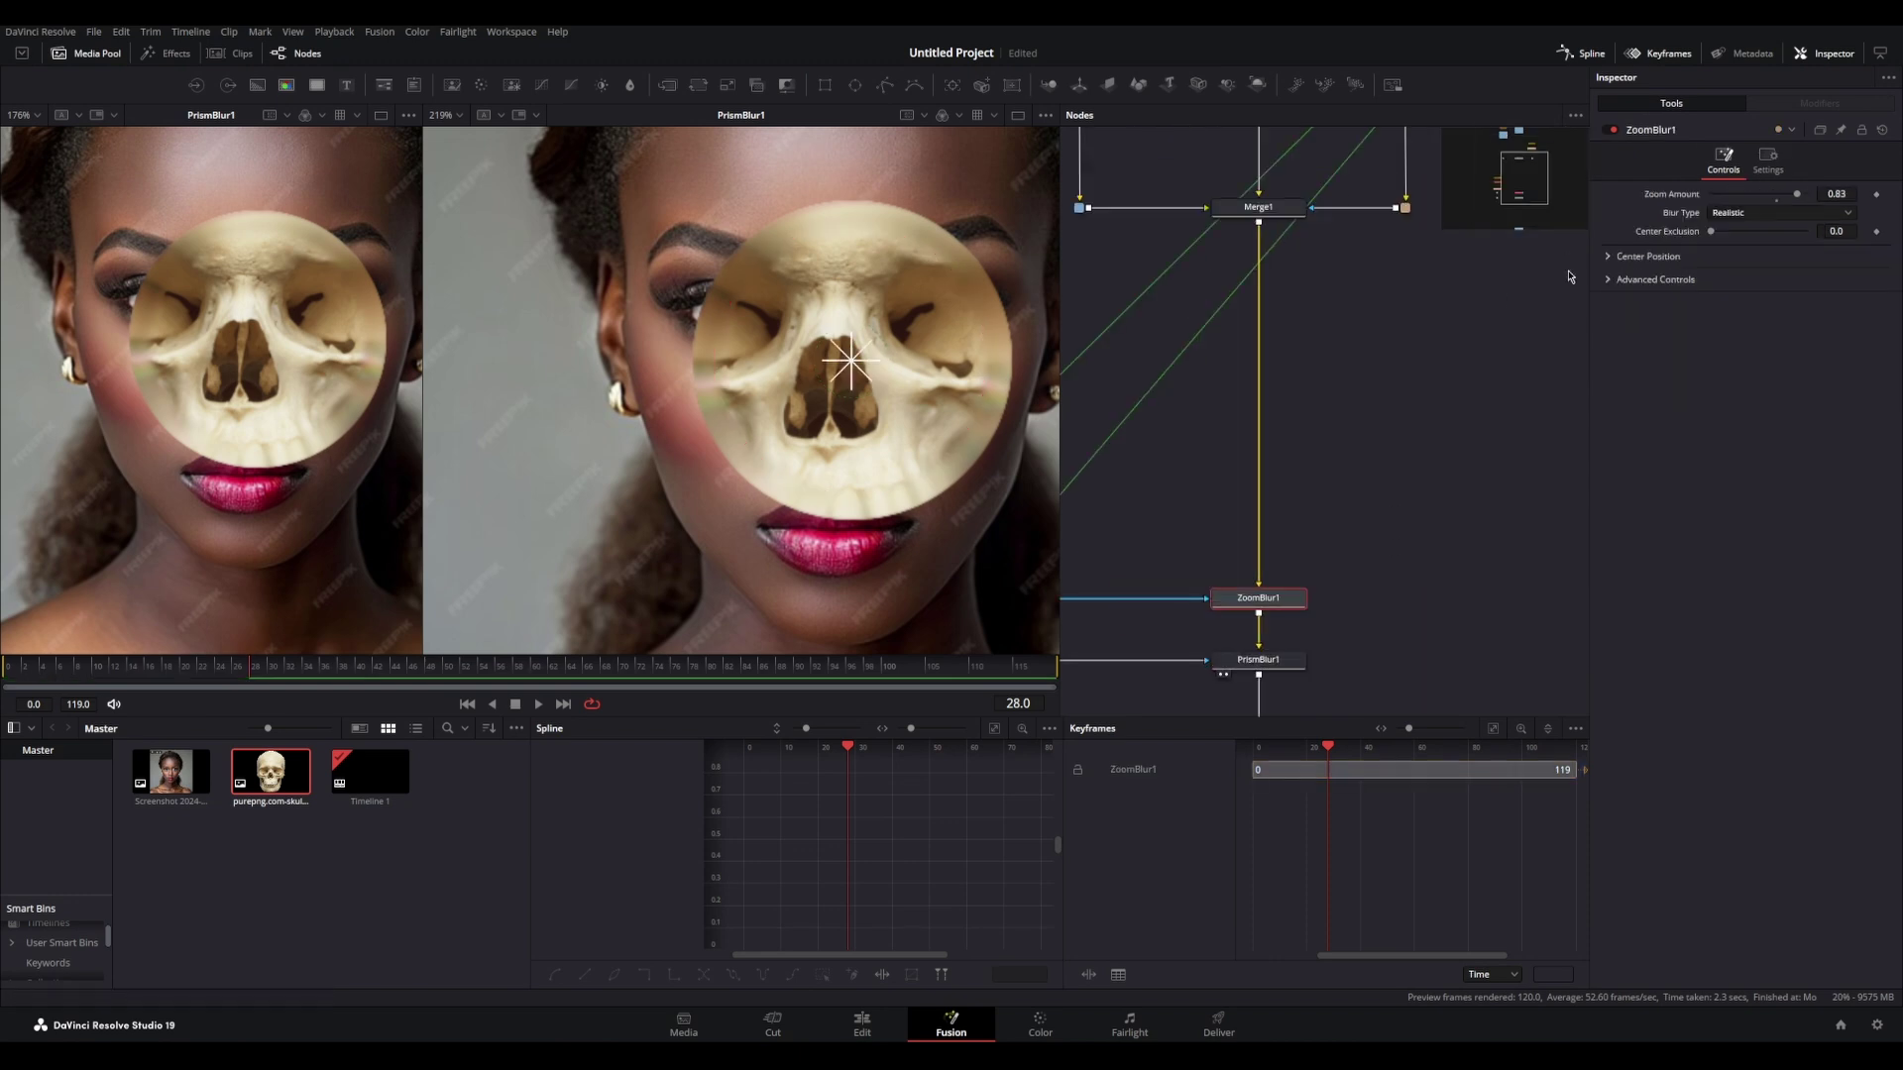
pyautogui.moveTo(1796, 194); pyautogui.dragTo(1671, 204)
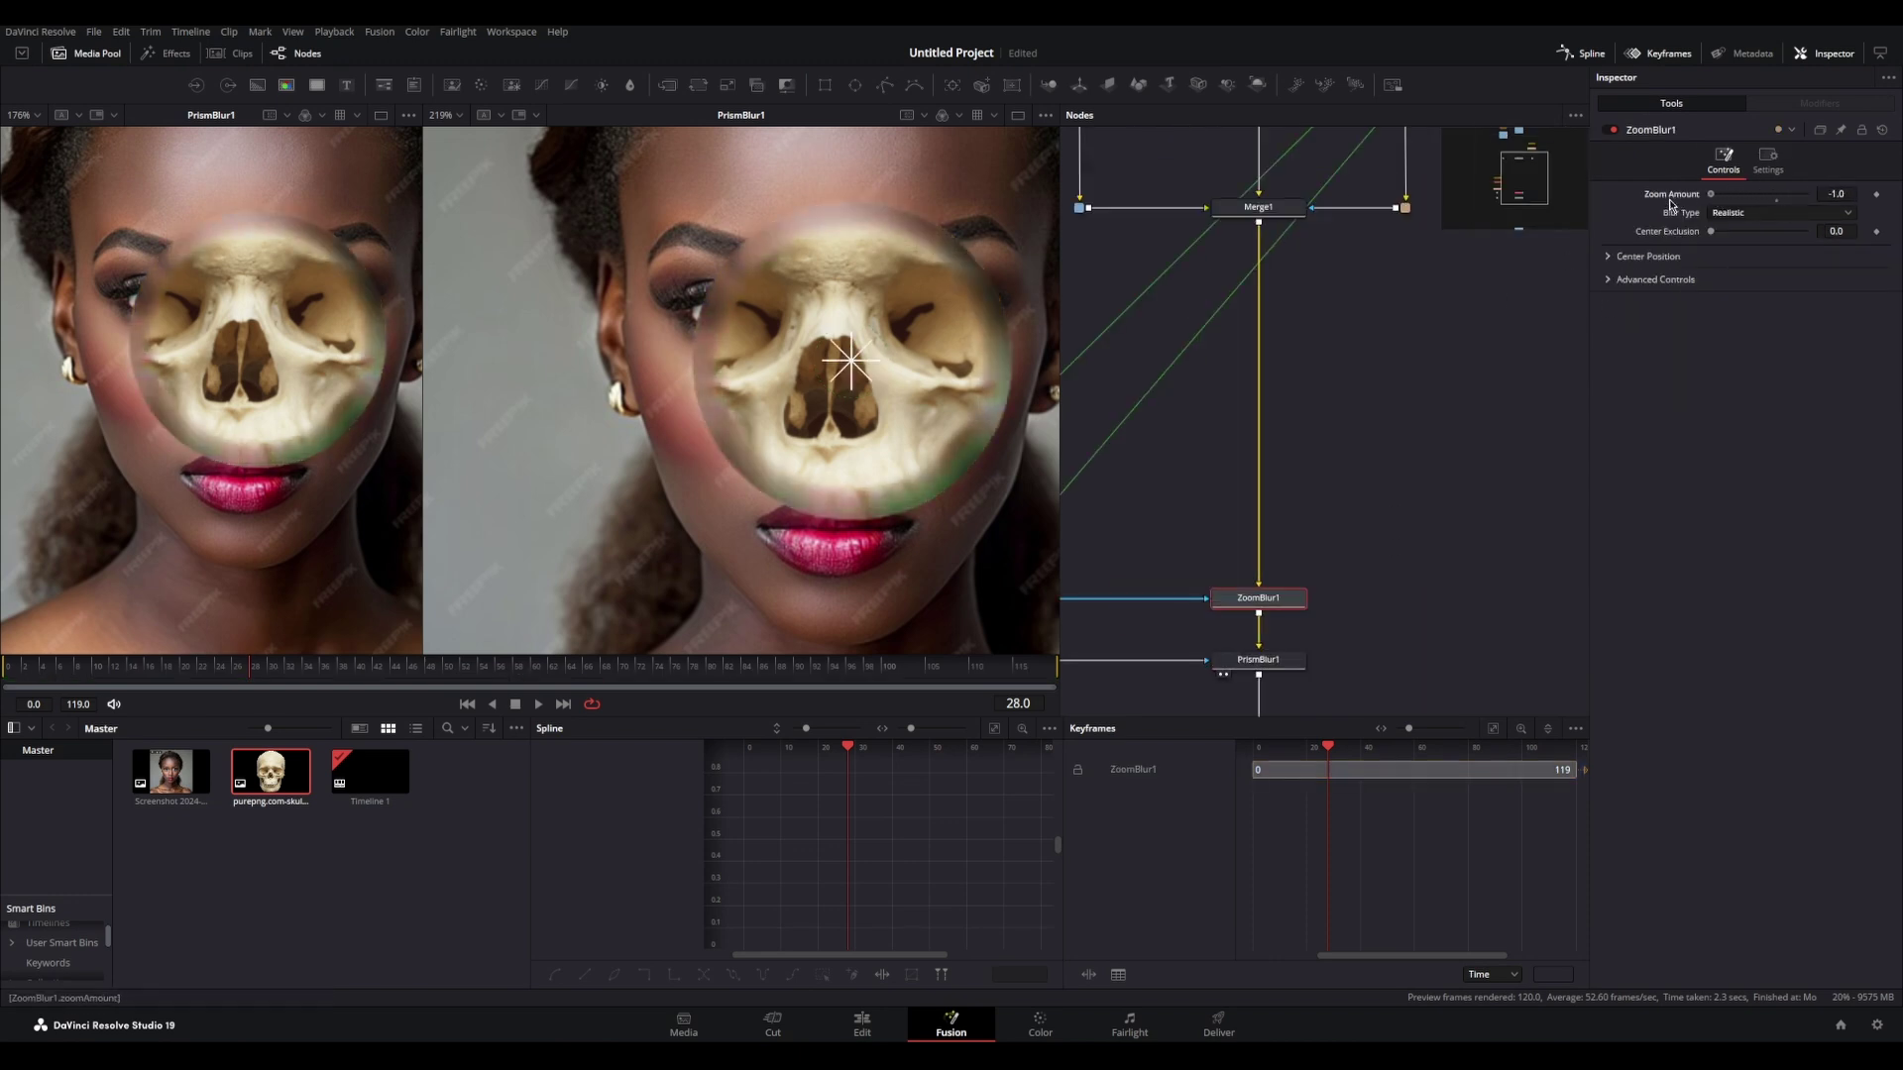
pyautogui.click(1726, 195)
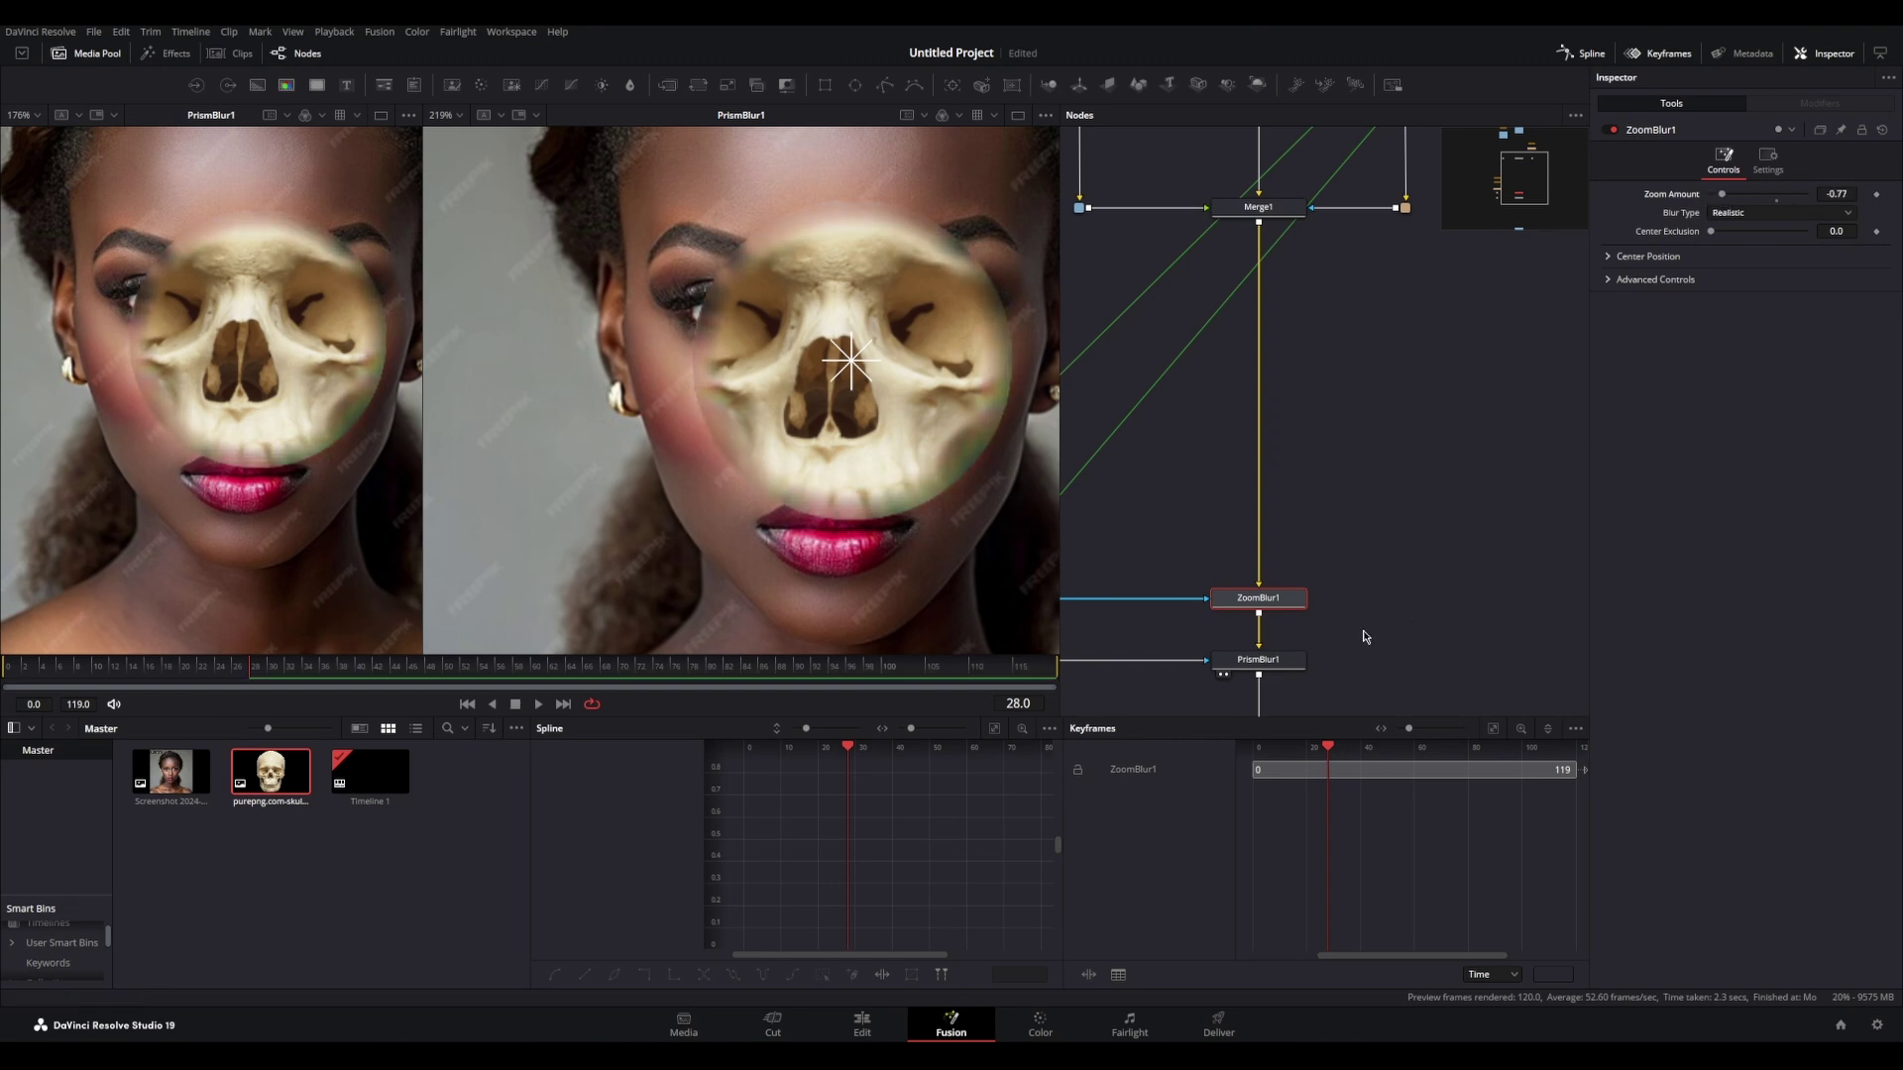
pyautogui.click(1613, 130)
pyautogui.click(1614, 131)
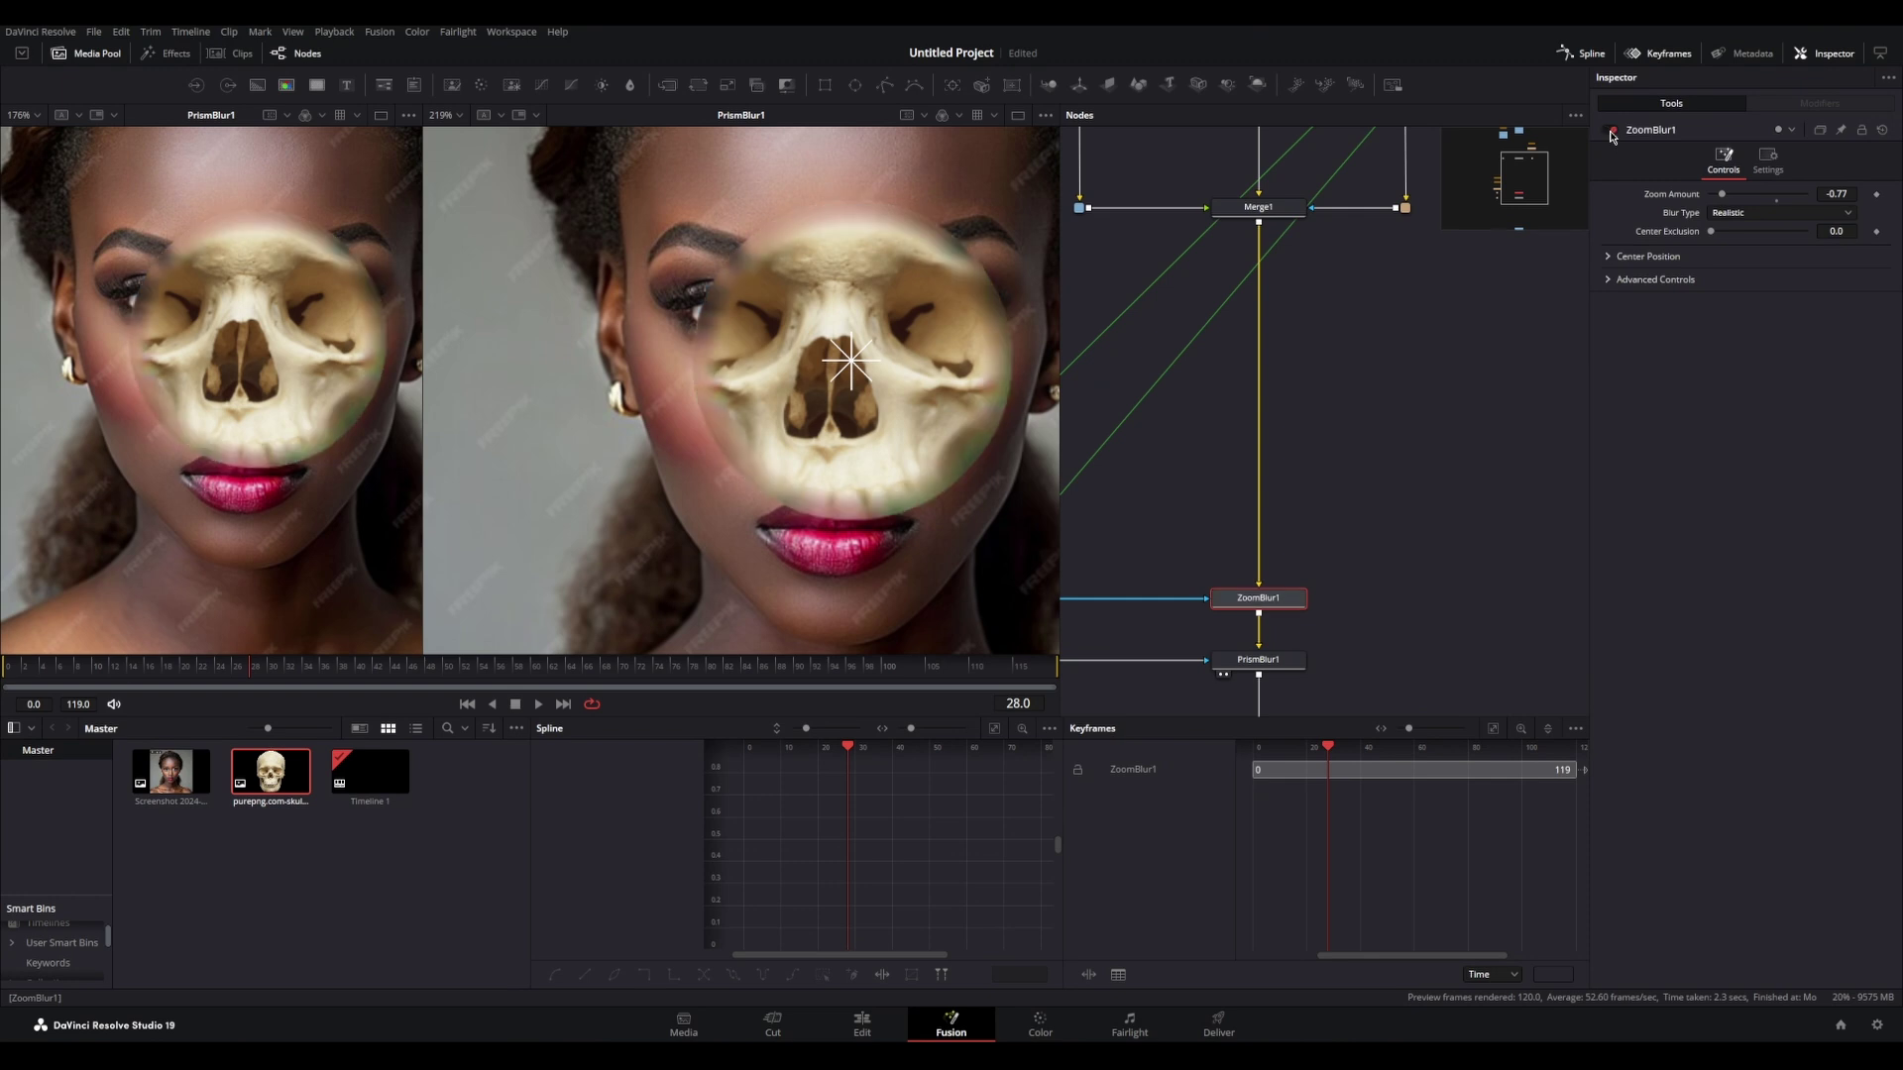
# Step: Set PrismBlur1's blur strength to 0.031 and aberration distance to 0.039, and inspect the lens edge
pyautogui.click(1294, 663)
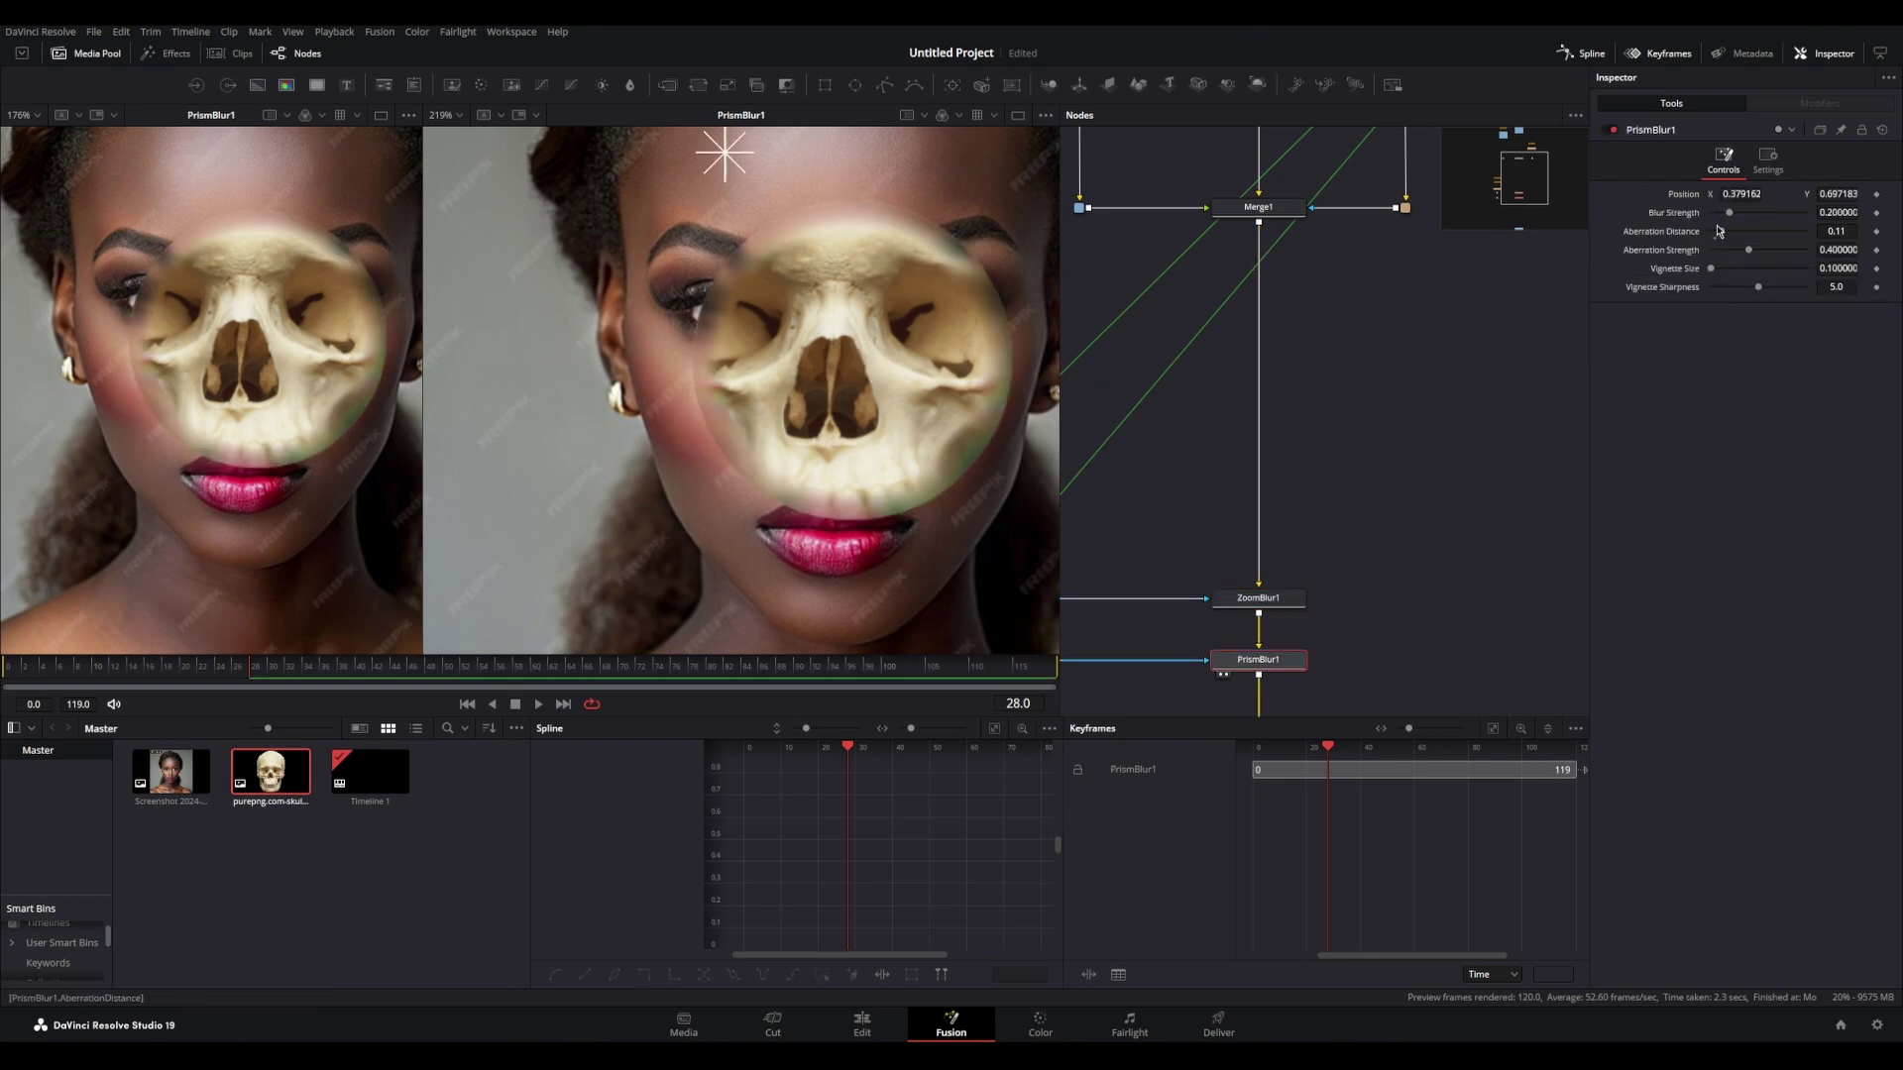
pyautogui.moveTo(1711, 215)
pyautogui.mouseDown()
pyautogui.moveTo(1739, 237)
pyautogui.moveTo(1718, 236)
pyautogui.mouseUp()
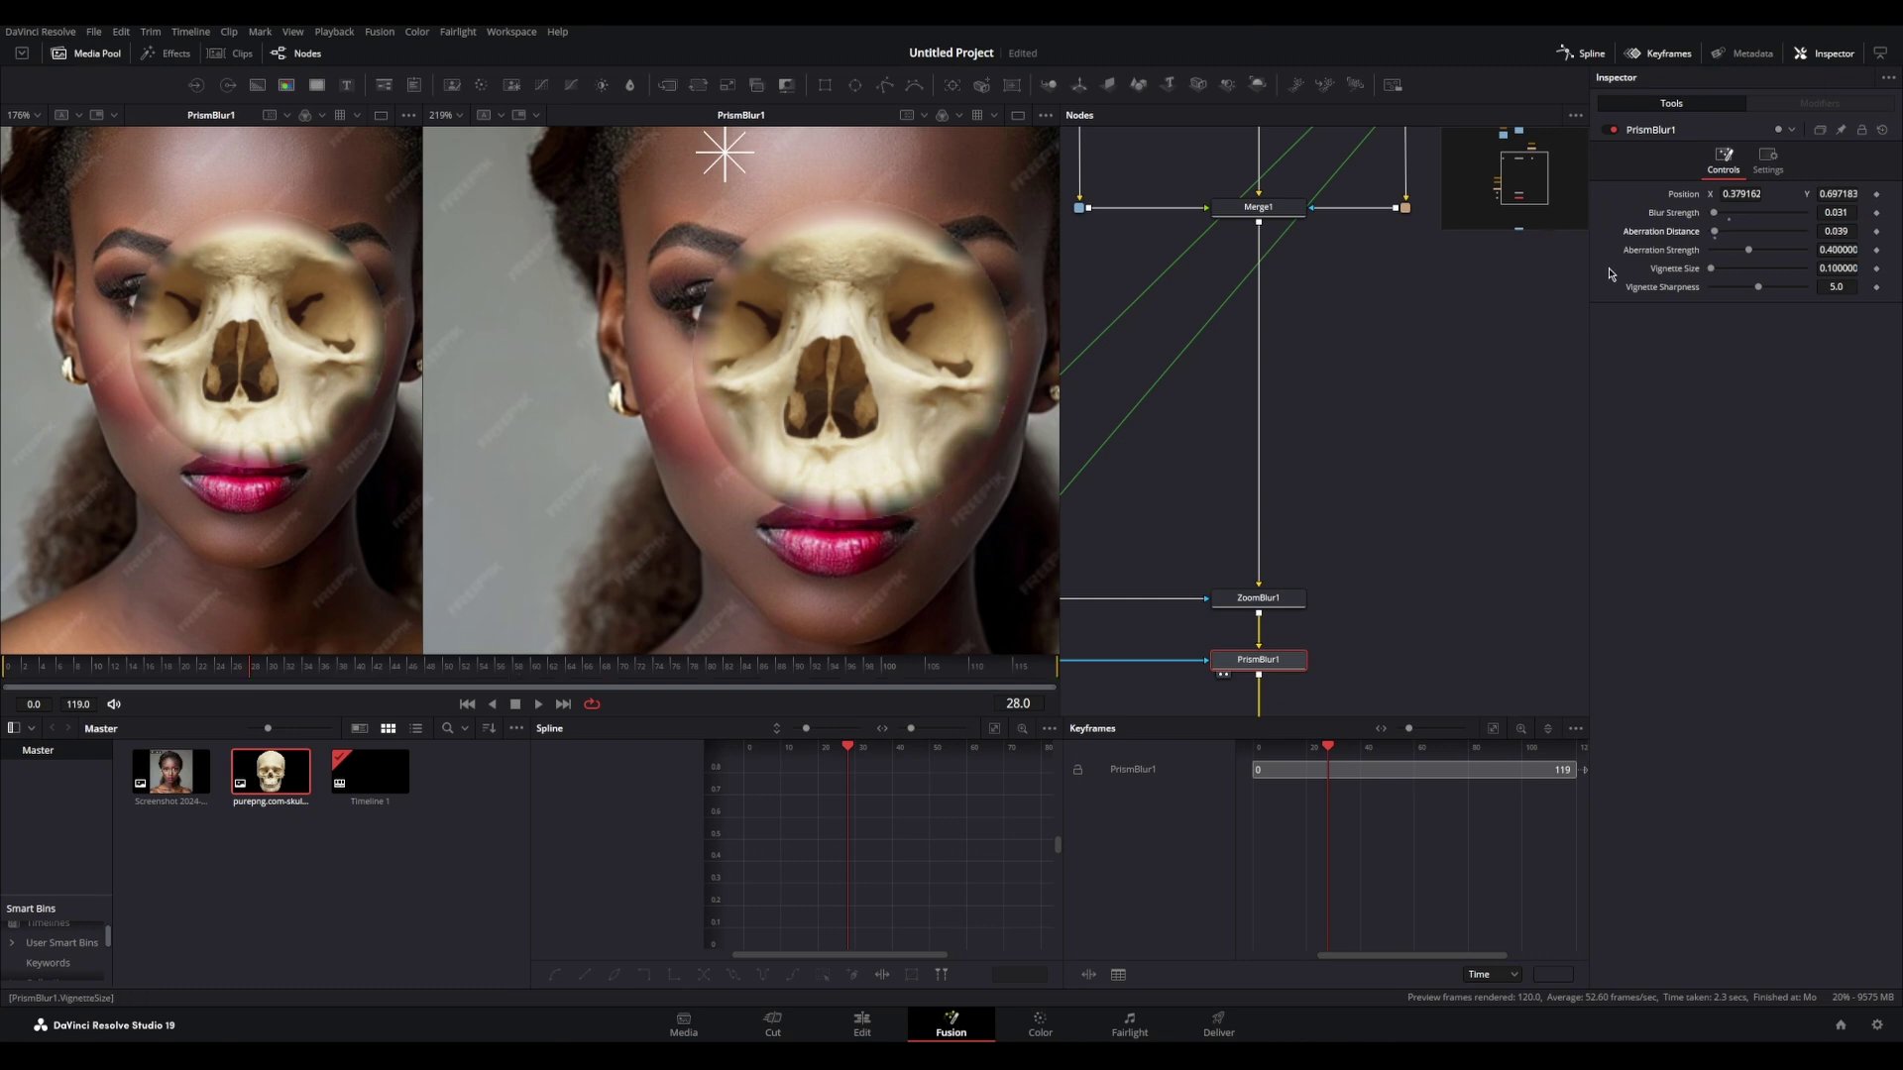
pyautogui.scroll(-3, 949, 316)
pyautogui.scroll(3, 874, 355)
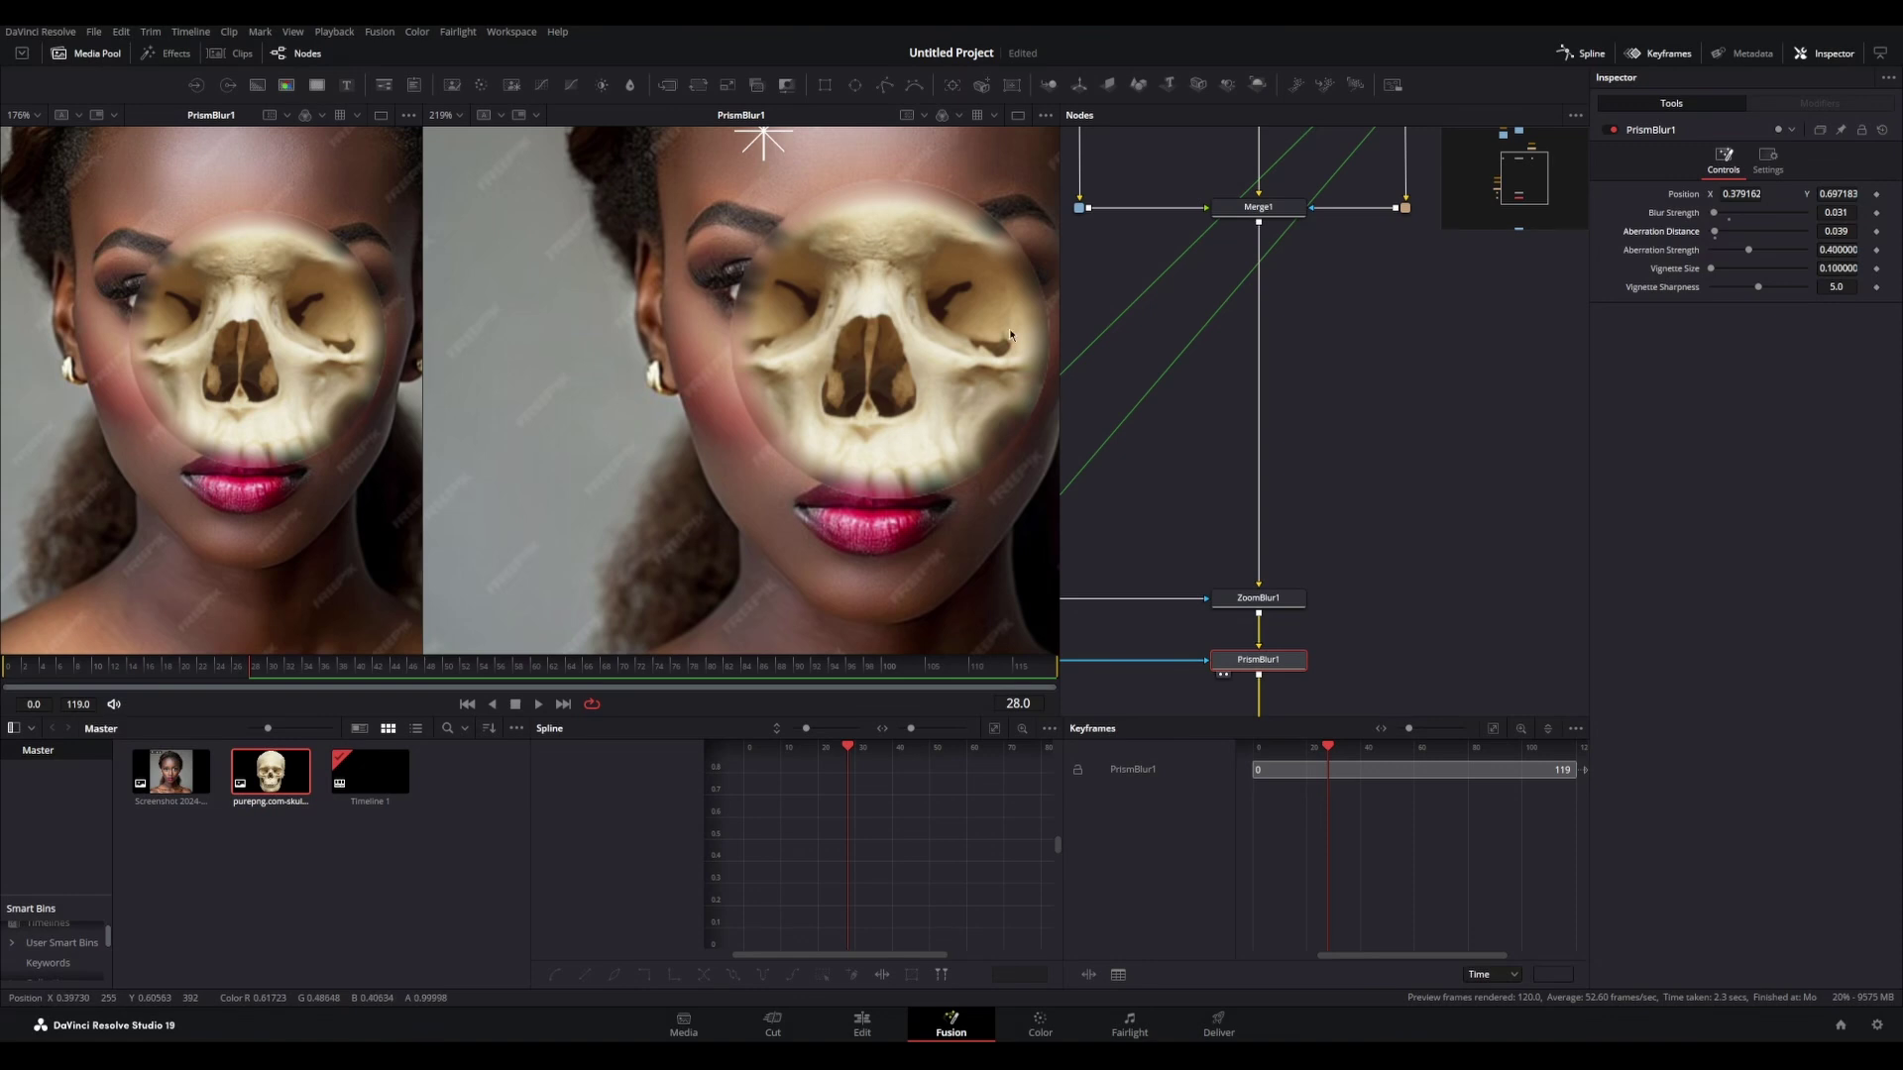
pyautogui.scroll(-3, 1298, 335)
pyautogui.scroll(3, 1313, 408)
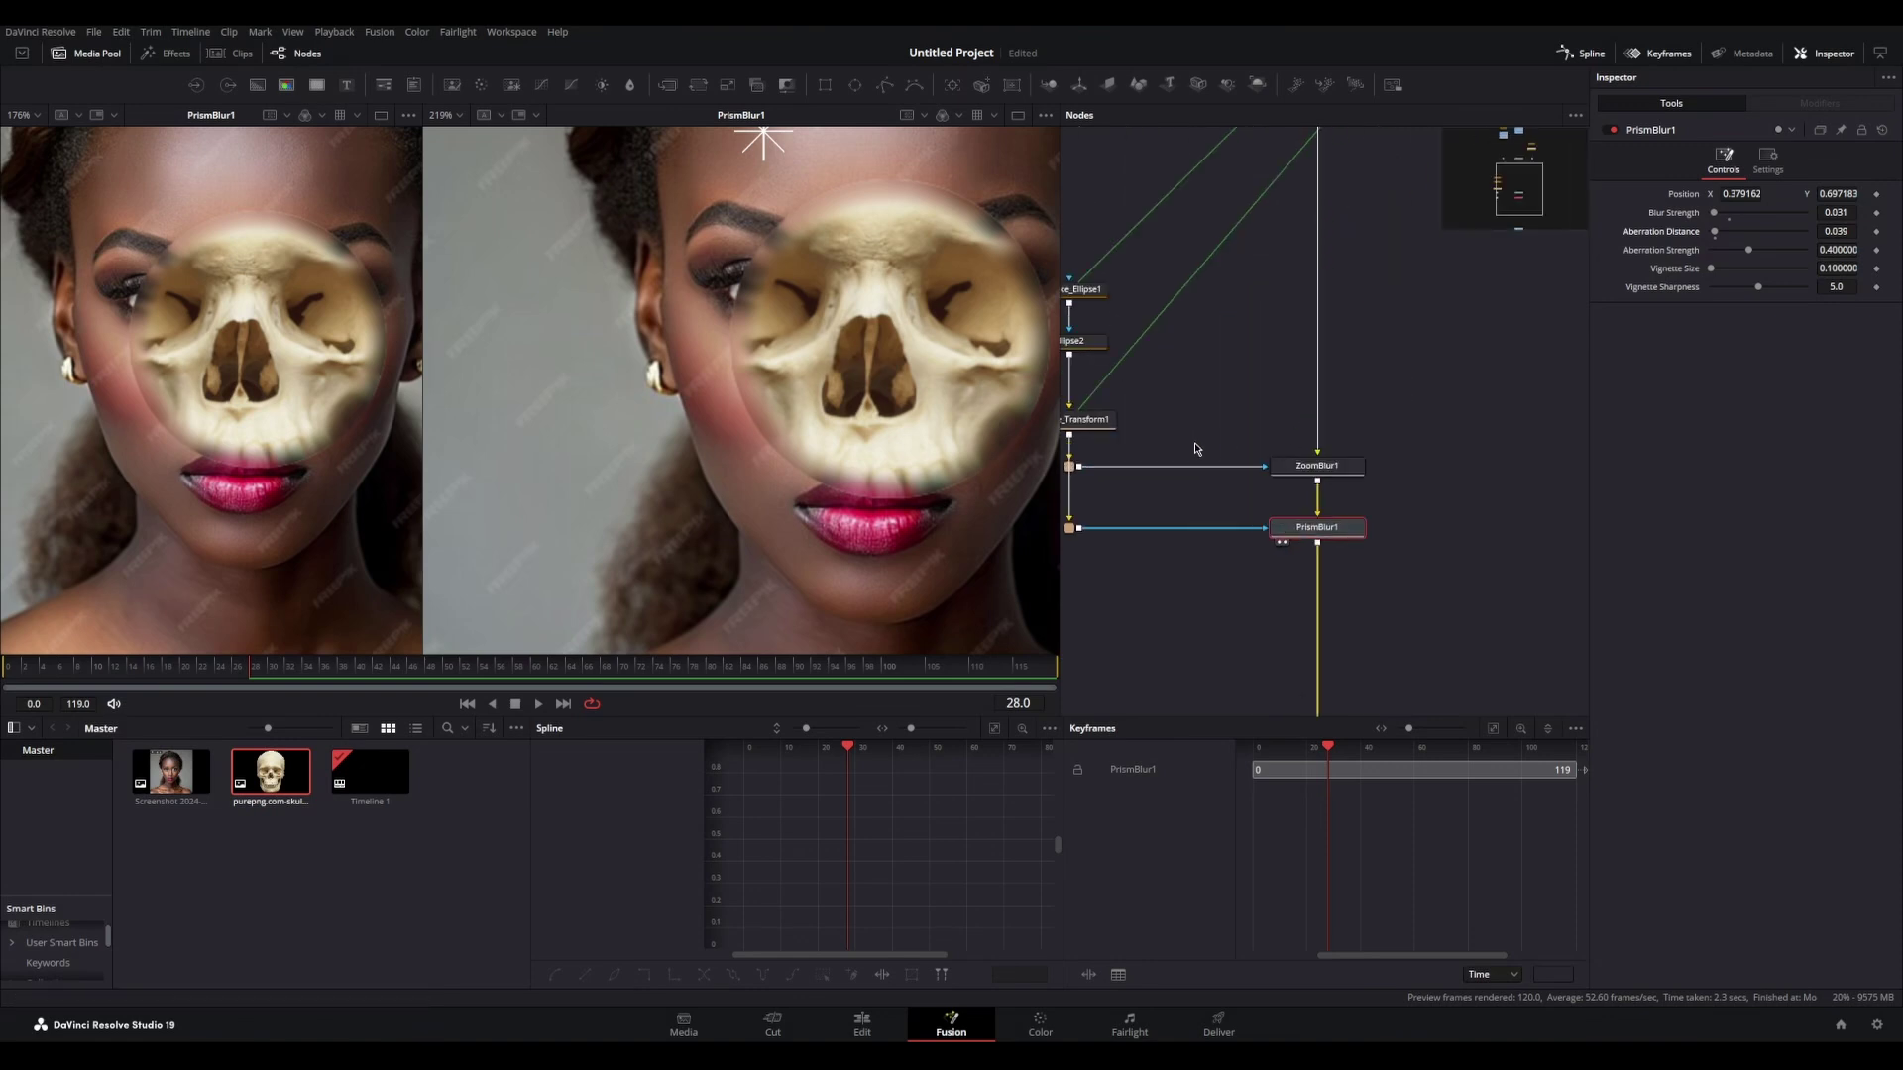
# Step: Move ZoomBlur1, PrismBlur1 and their two routers farther below Instance_Transform1
pyautogui.moveTo(1150, 437); pyautogui.dragTo(1185, 424)
pyautogui.moveTo(1448, 582); pyautogui.dragTo(1106, 442)
pyautogui.scroll(-2, 1337, 510)
pyautogui.click(1337, 508)
pyautogui.scroll(-2, 1296, 484)
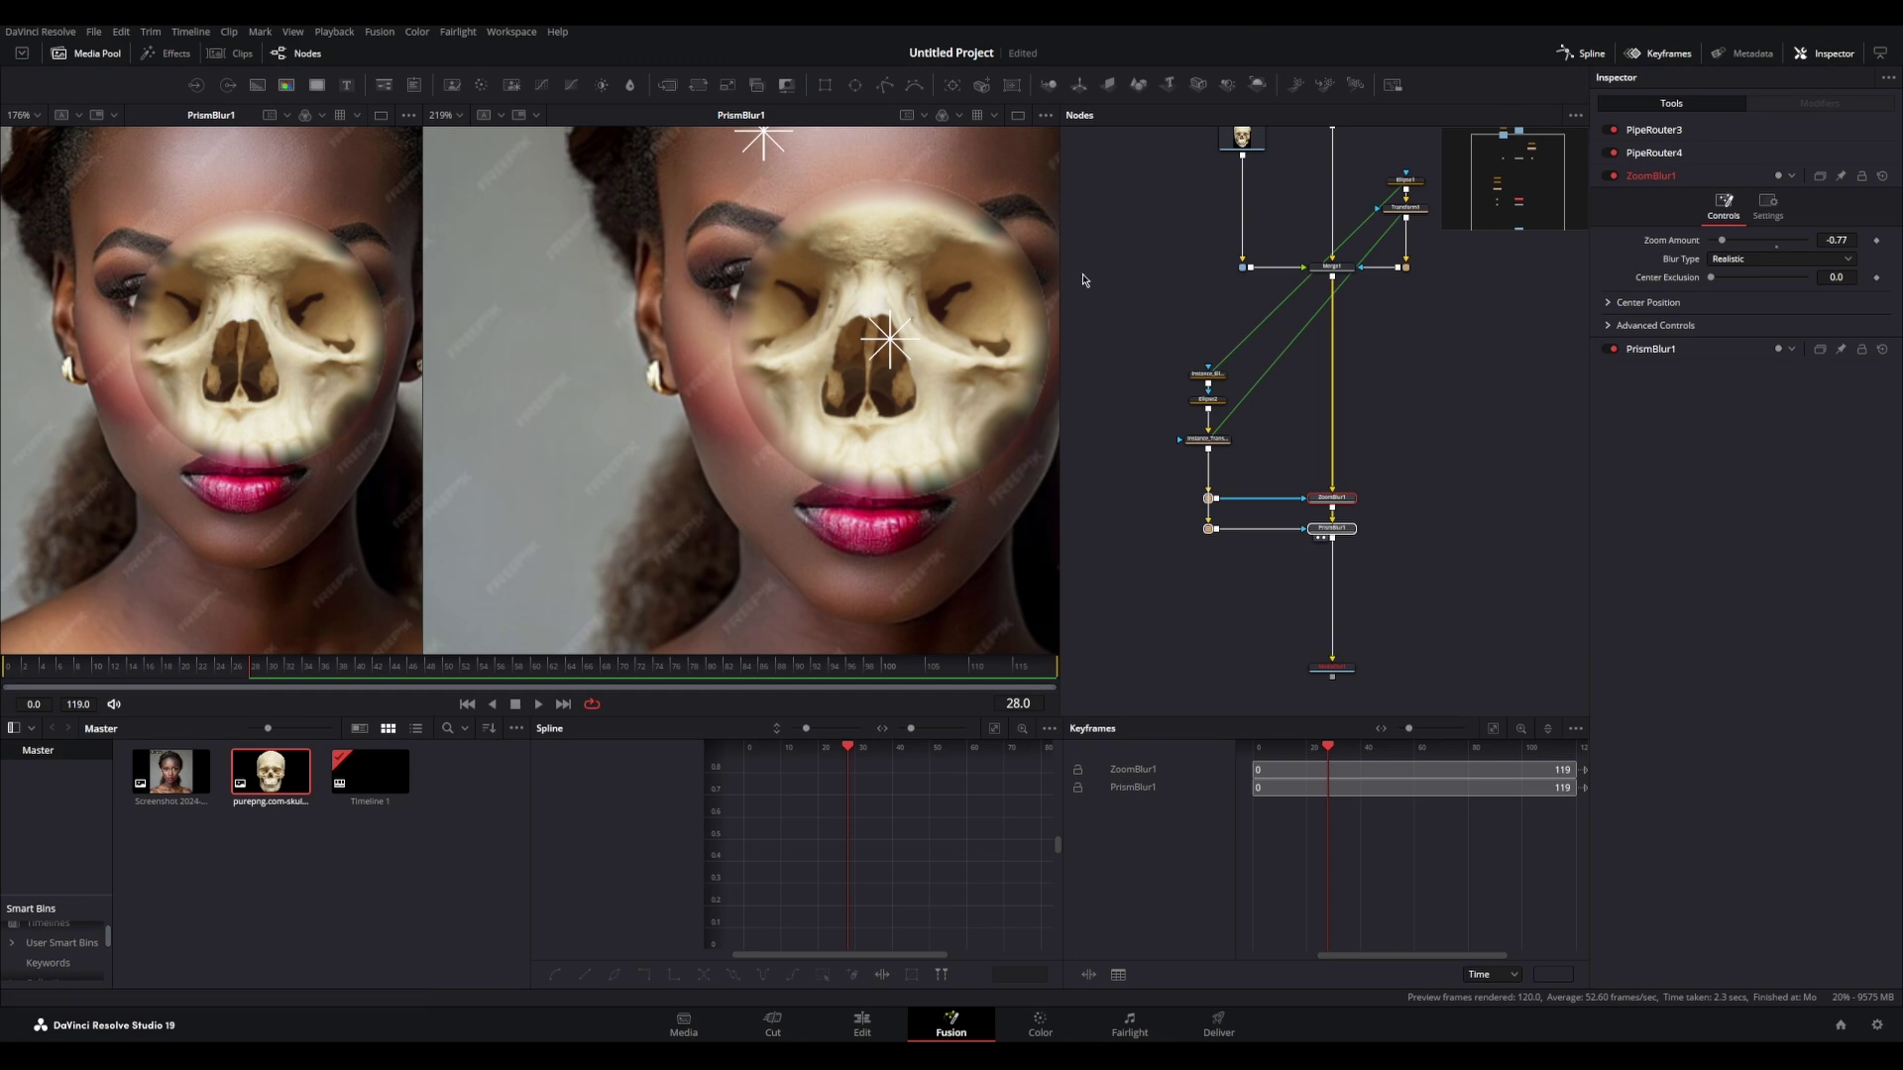
pyautogui.scroll(-3, 1200, 377)
pyautogui.scroll(-2, 823, 303)
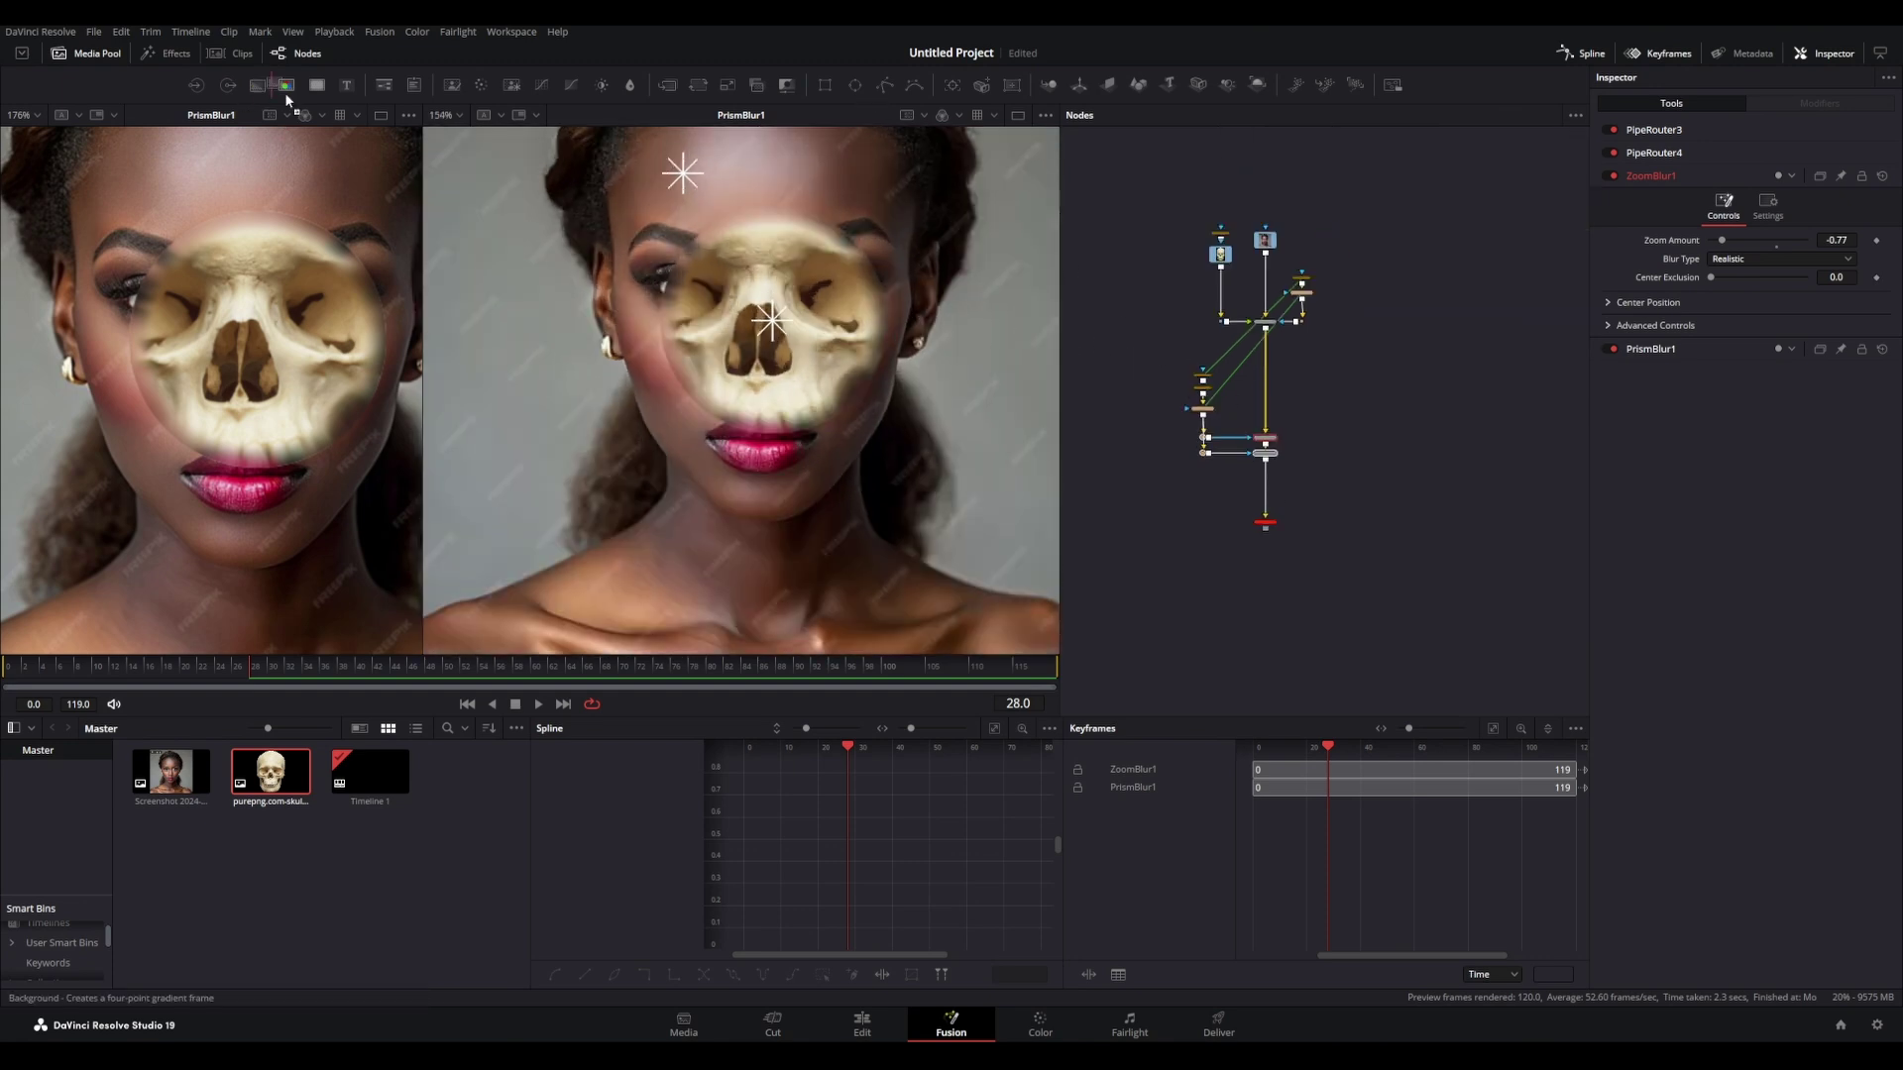
# Step: Add a Background node beside the blurs and set its color to the pink #ef006c
pyautogui.moveTo(287, 95); pyautogui.dragTo(1345, 414)
pyautogui.scroll(3, 1301, 474)
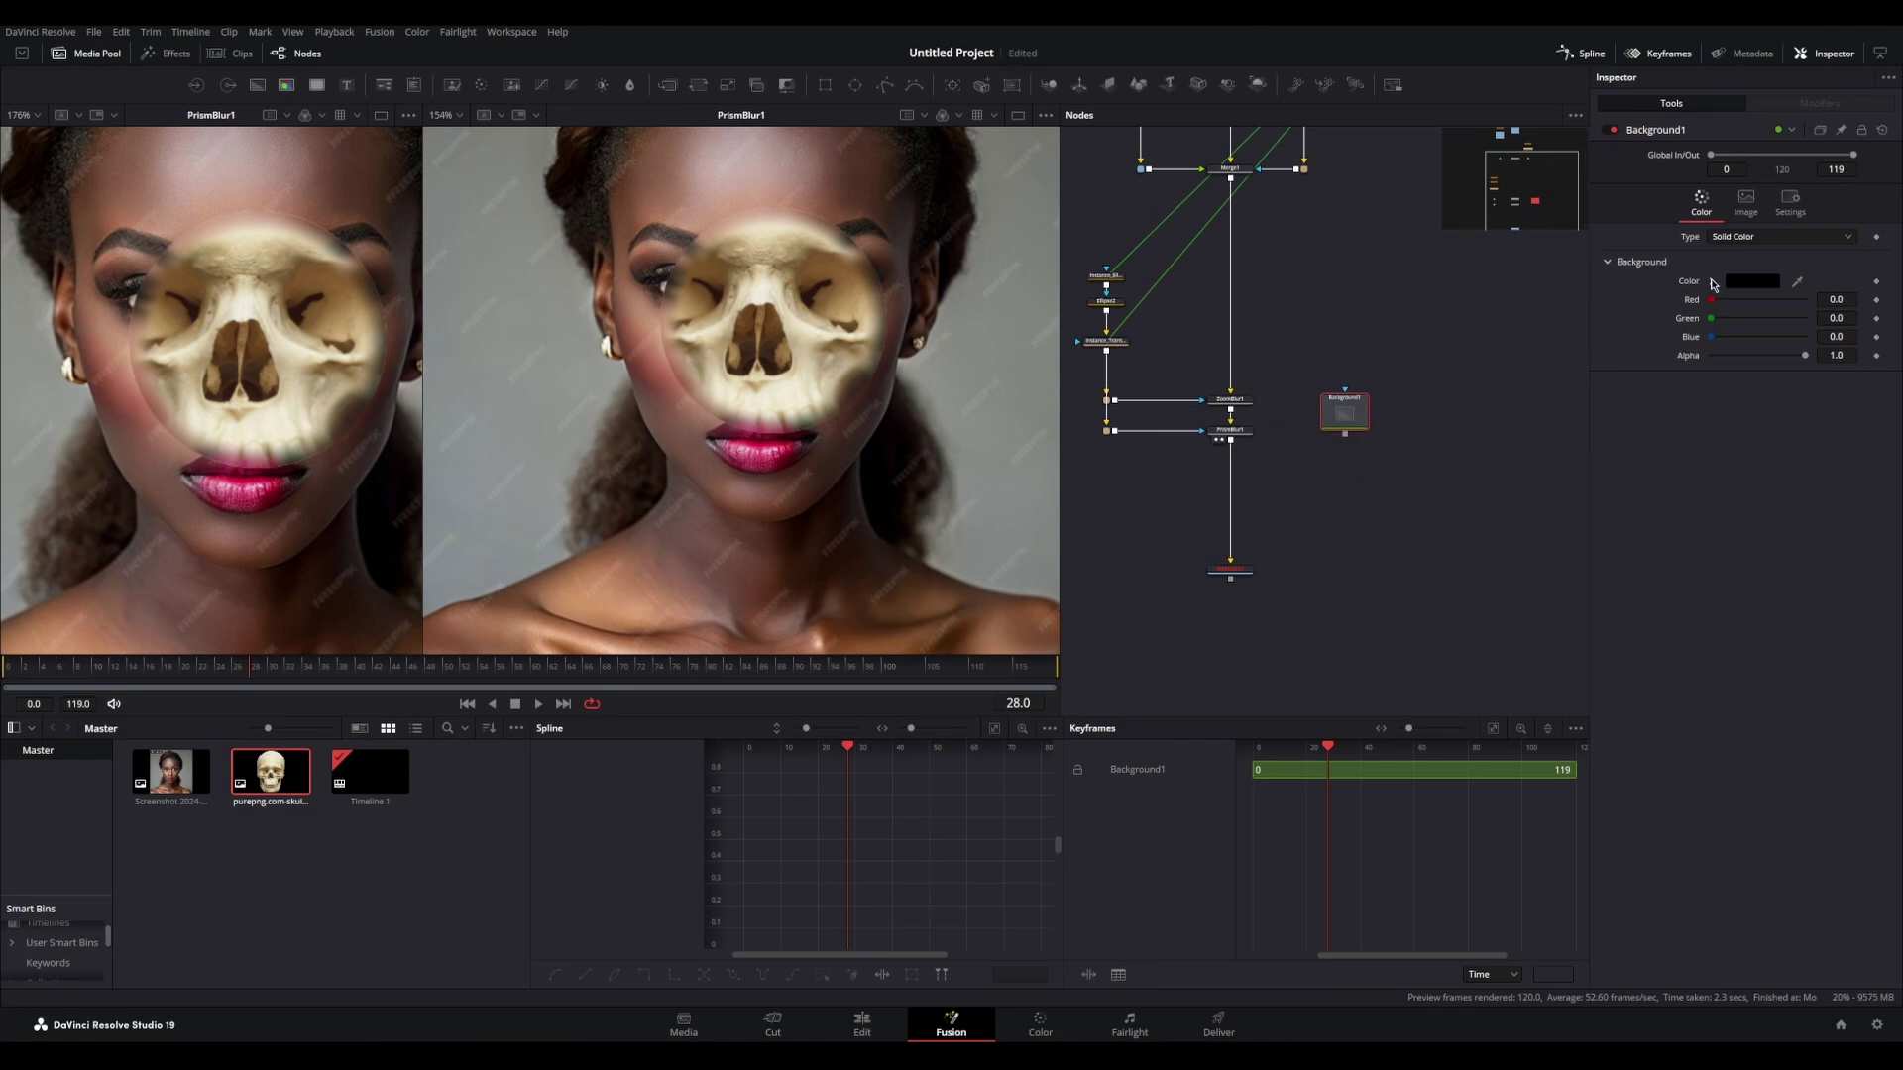
pyautogui.click(1754, 285)
pyautogui.click(944, 402)
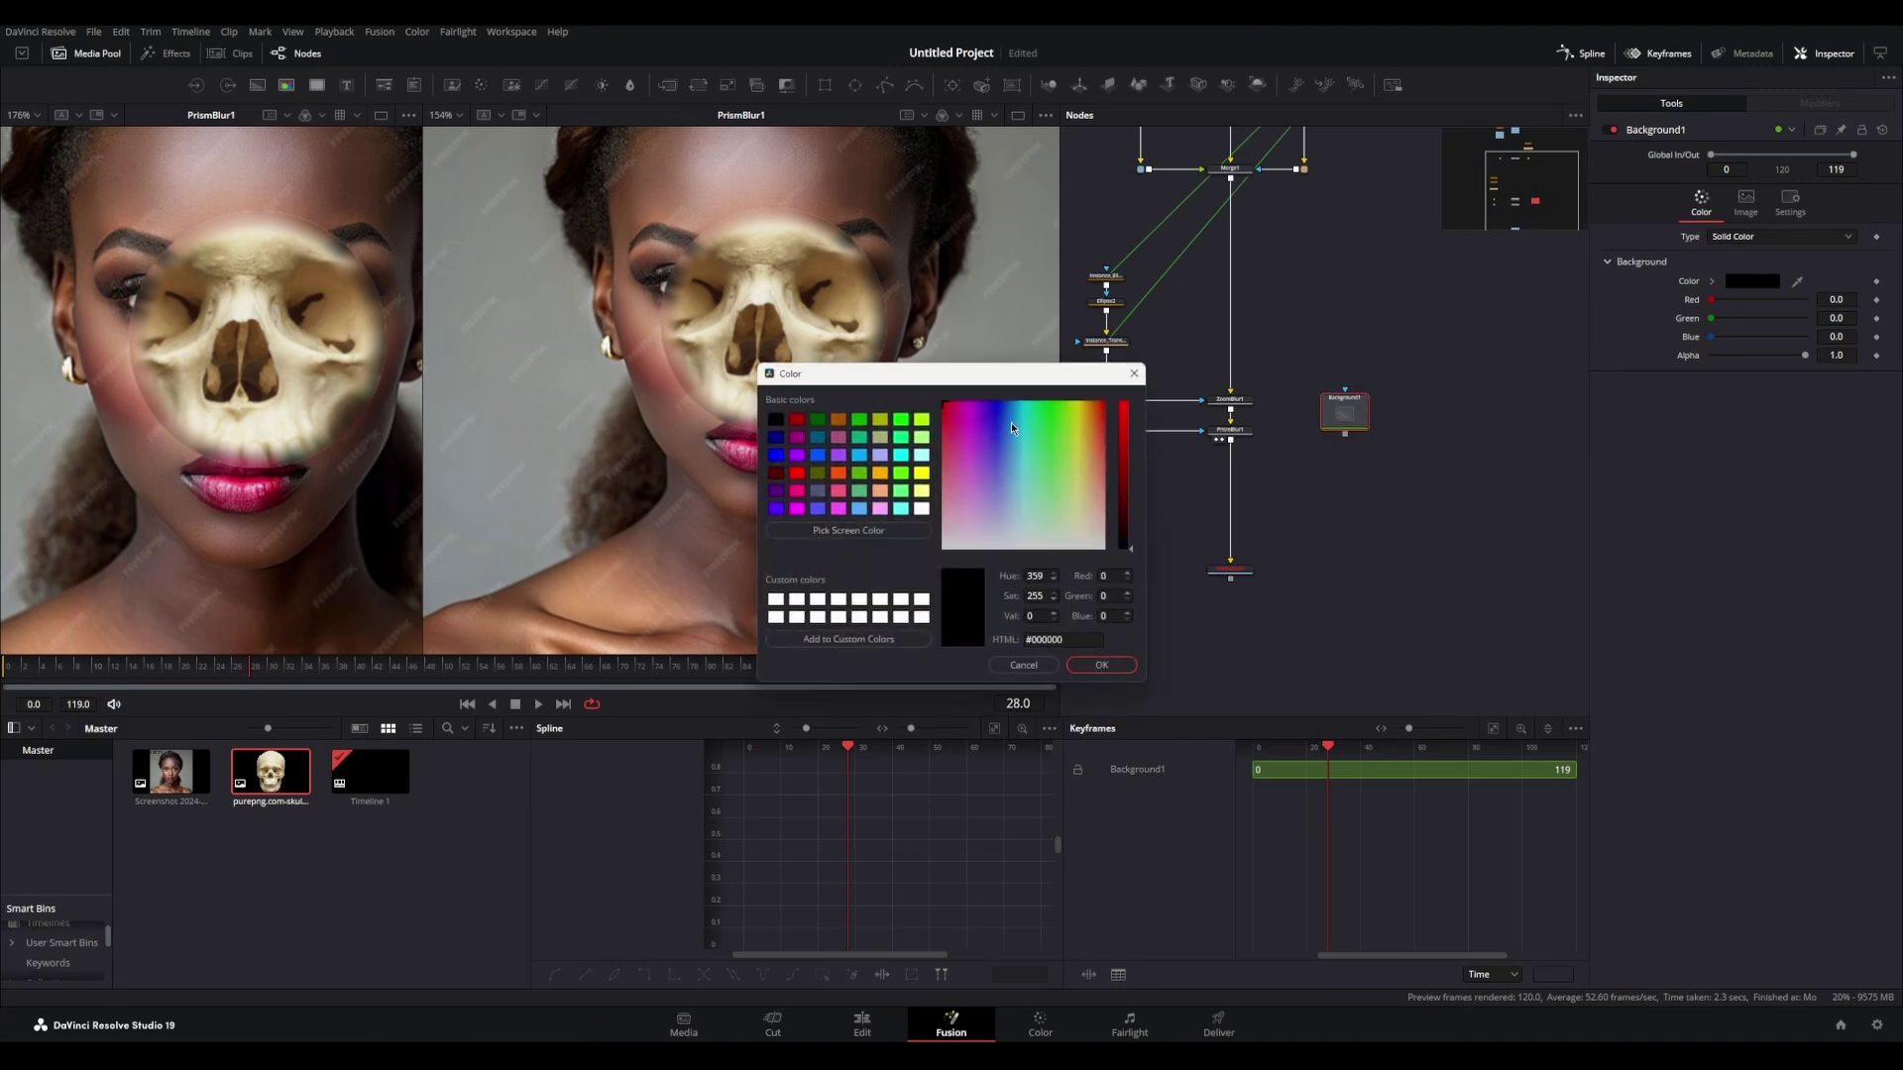
pyautogui.moveTo(1128, 490); pyautogui.dragTo(1128, 418)
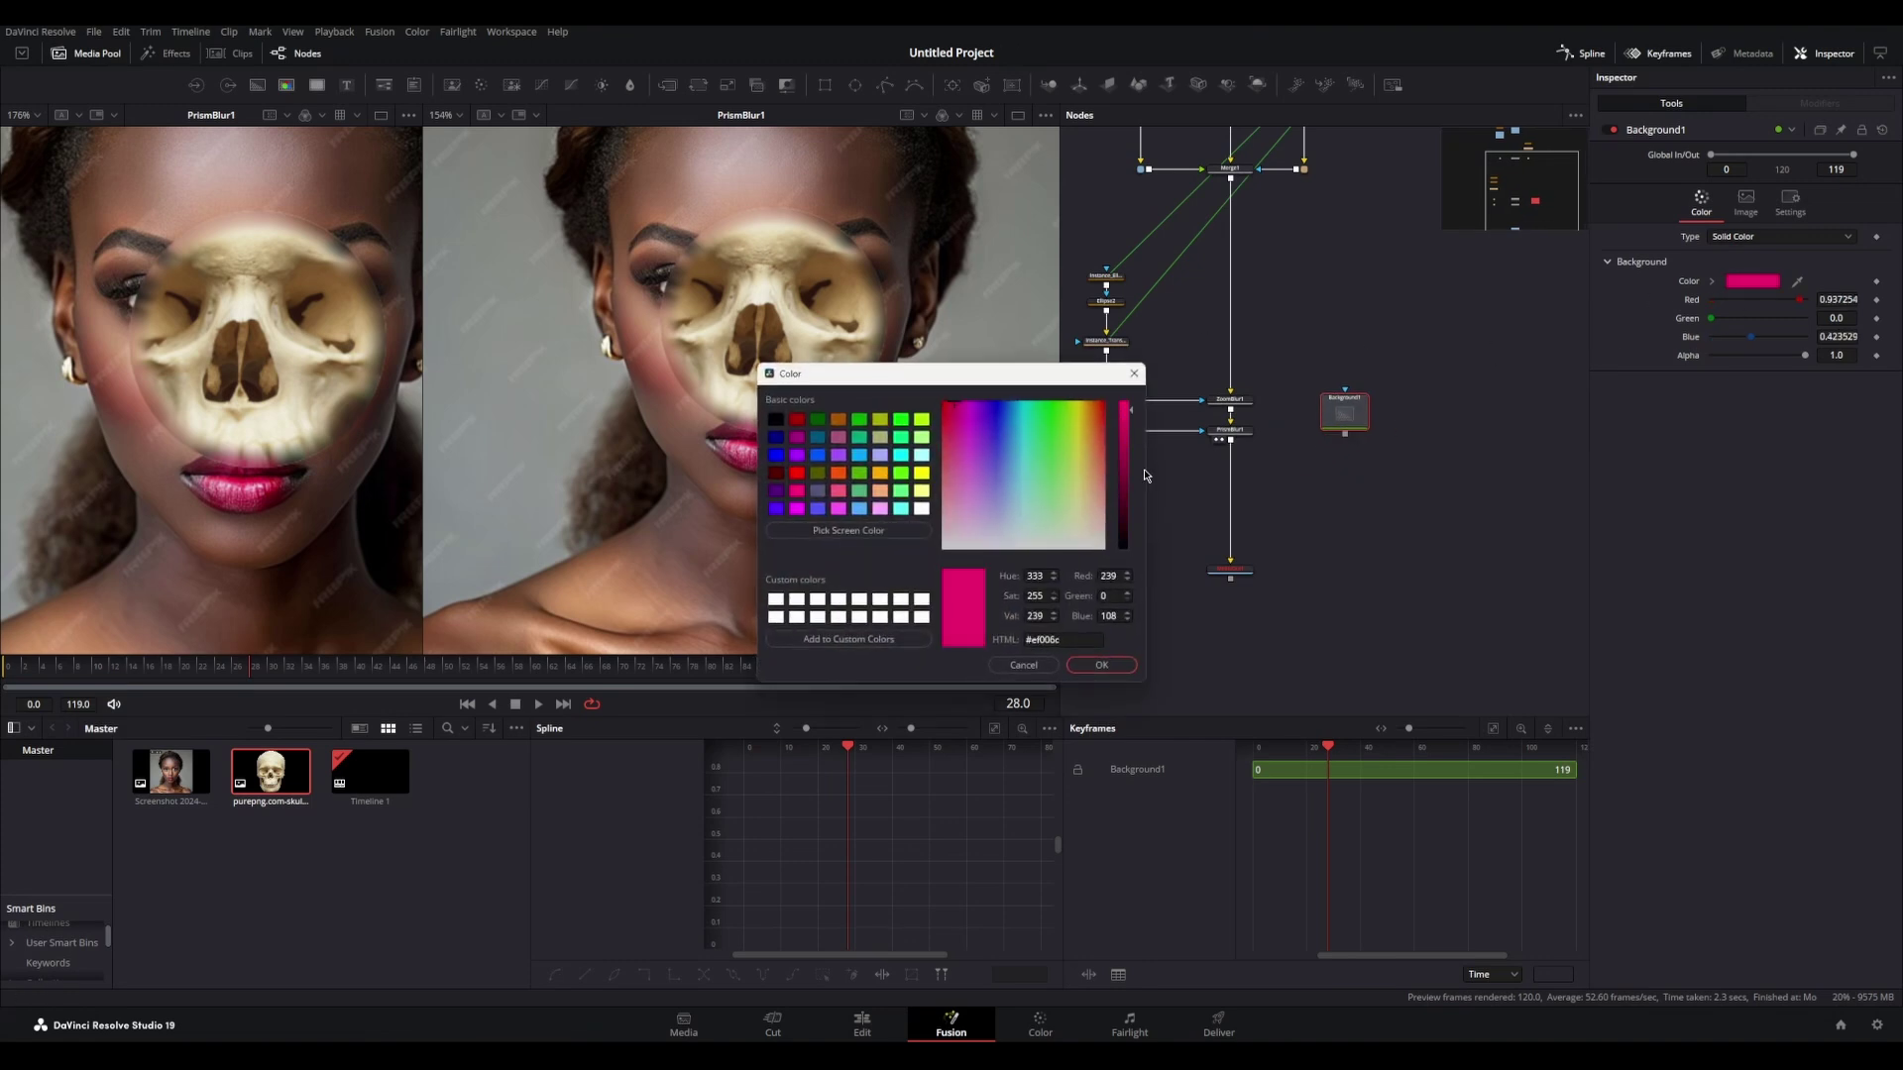
pyautogui.click(1102, 665)
# Step: Merge Background1 over the connection between PrismBlur1 and MediaOut1, and show MediaOut1 in both viewers
pyautogui.moveTo(1344, 434); pyautogui.dragTo(1217, 498)
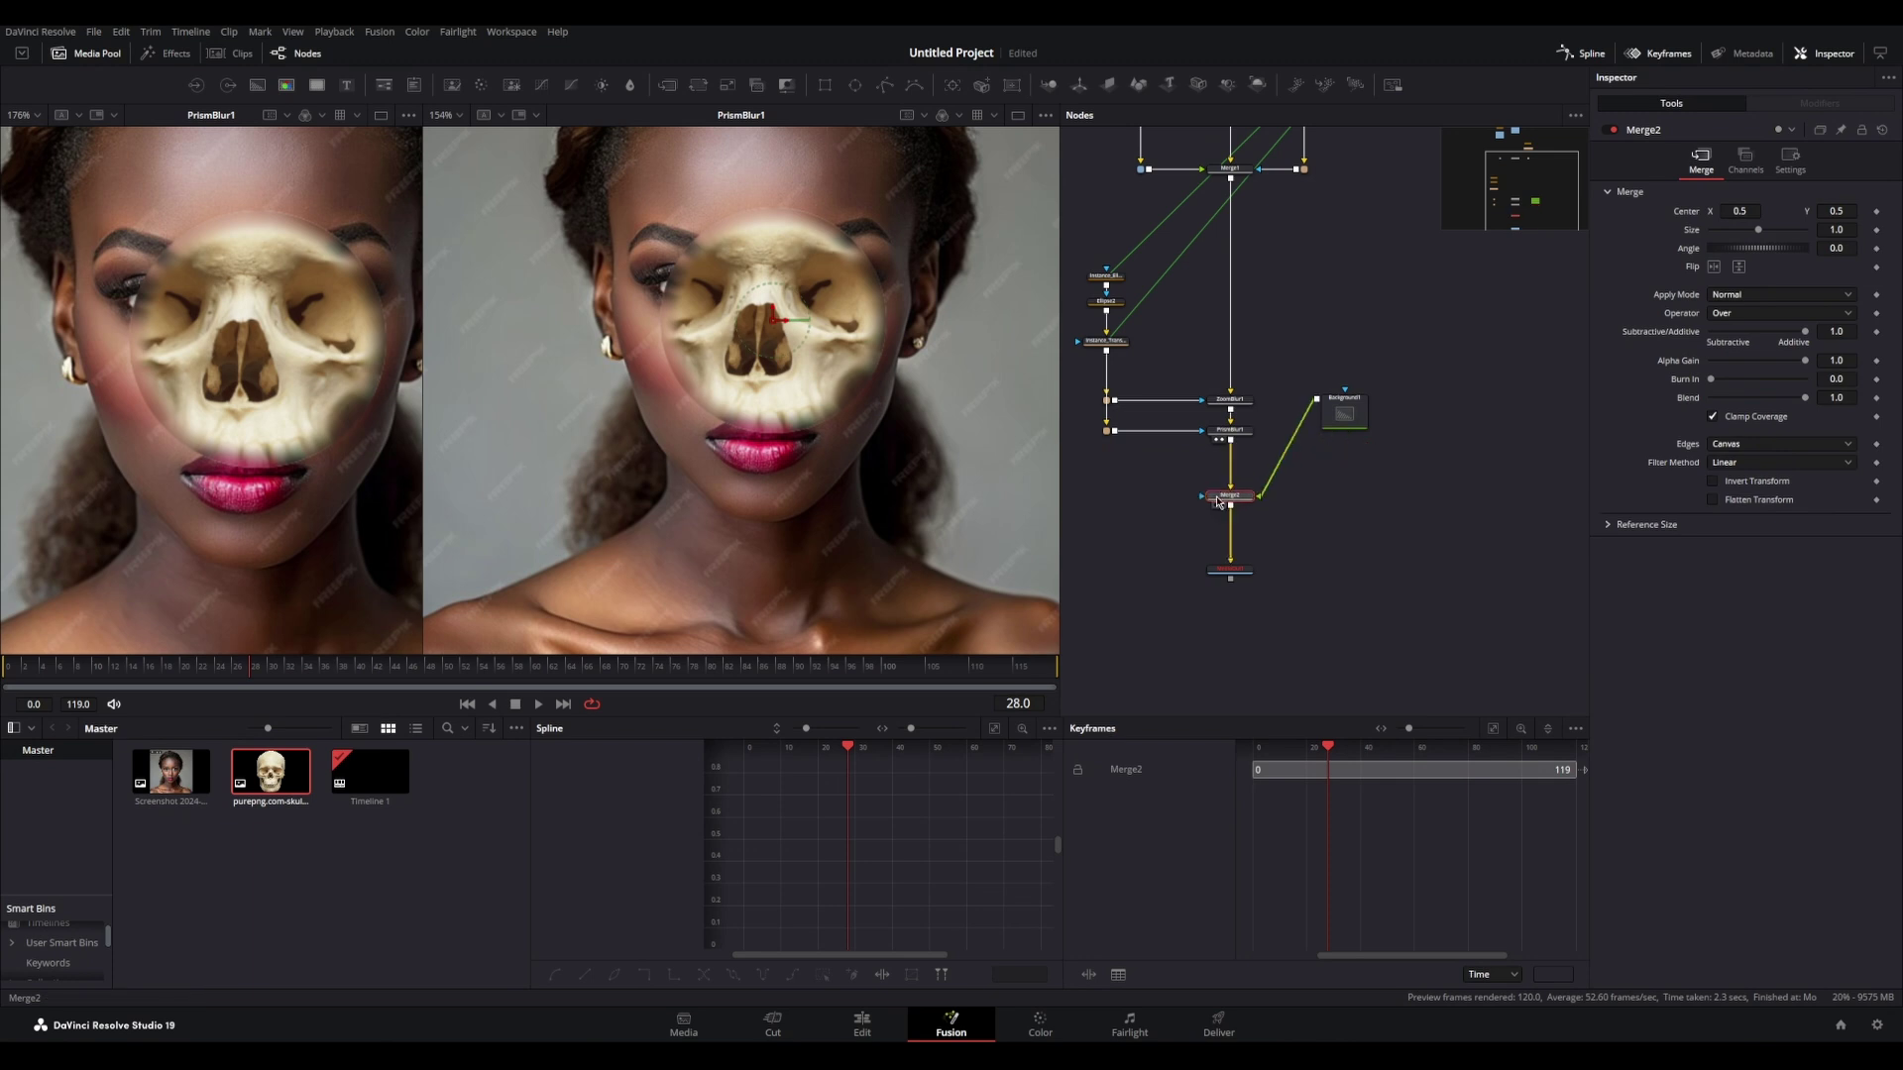
pyautogui.press('2')
pyautogui.press('1')
pyautogui.press('1')
pyautogui.press('2')
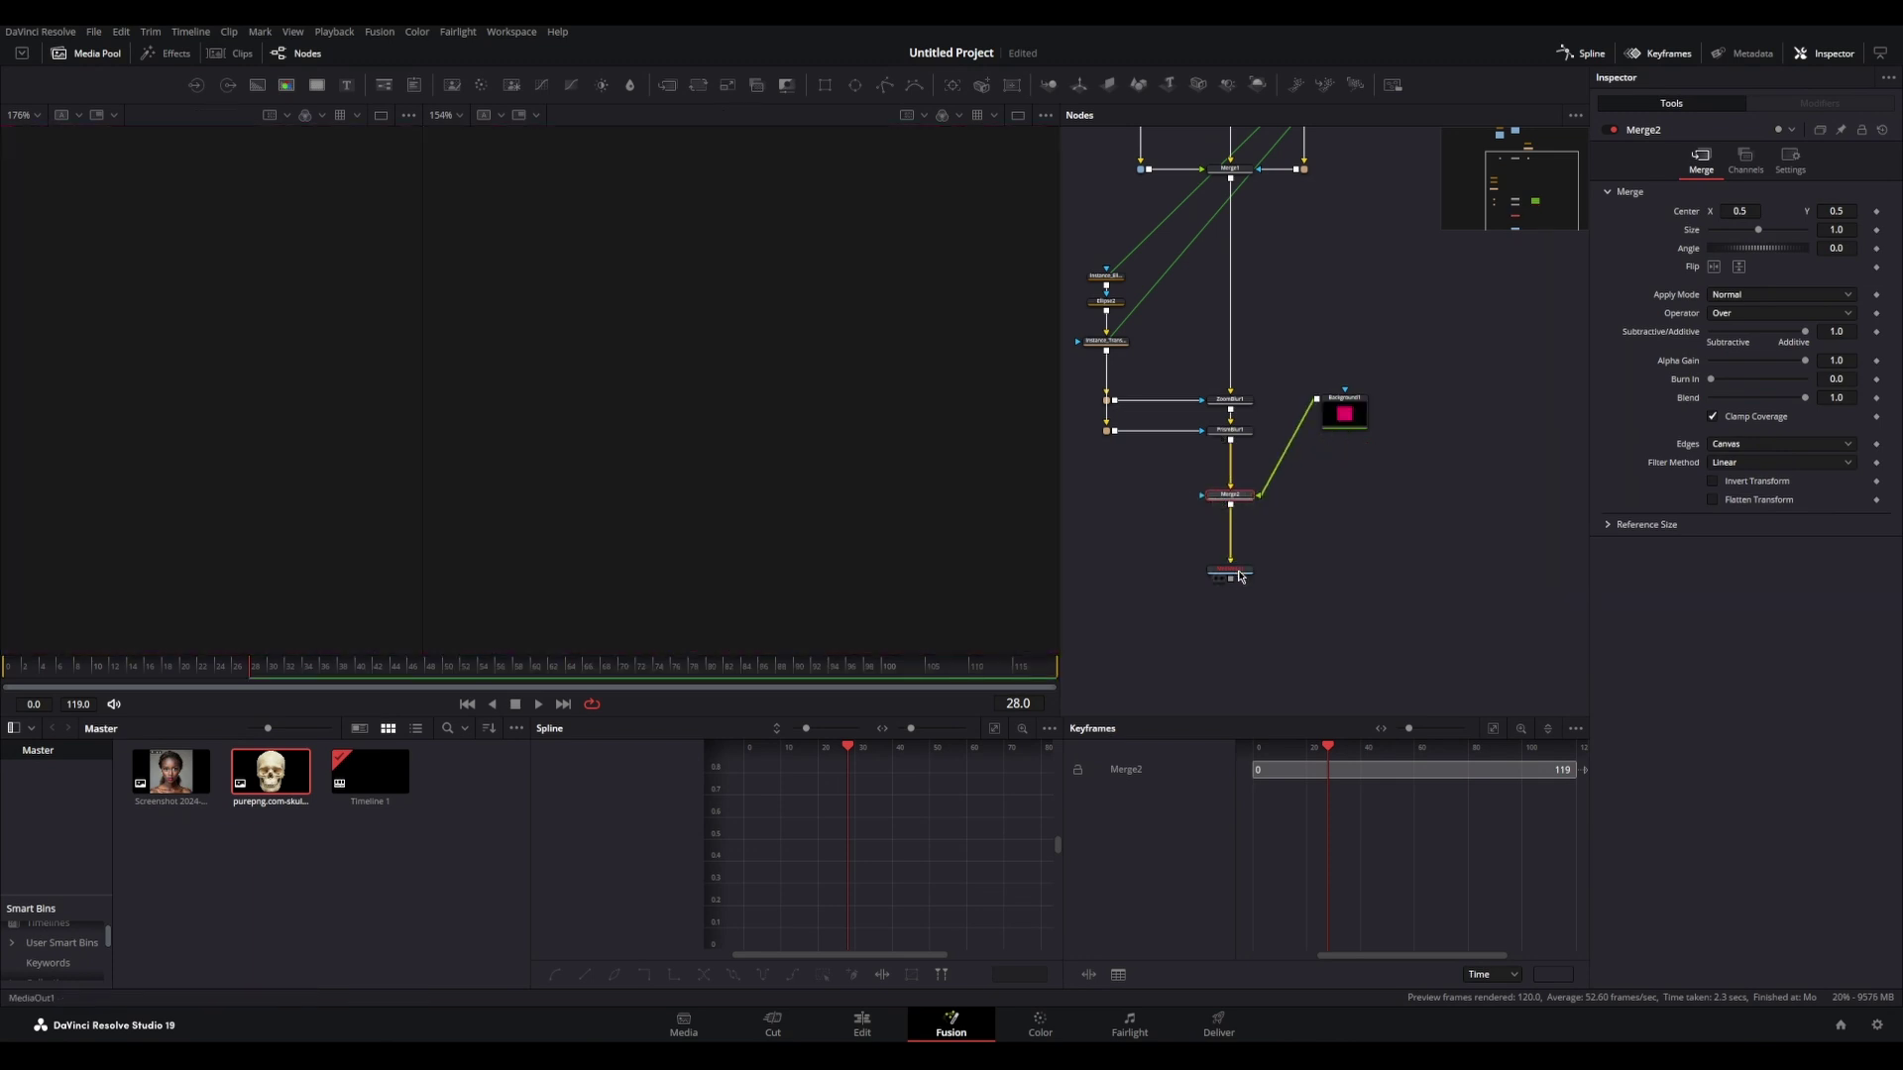
pyautogui.click(1230, 570)
pyautogui.press('1')
pyautogui.press('2')
pyautogui.scroll(-5, 828, 437)
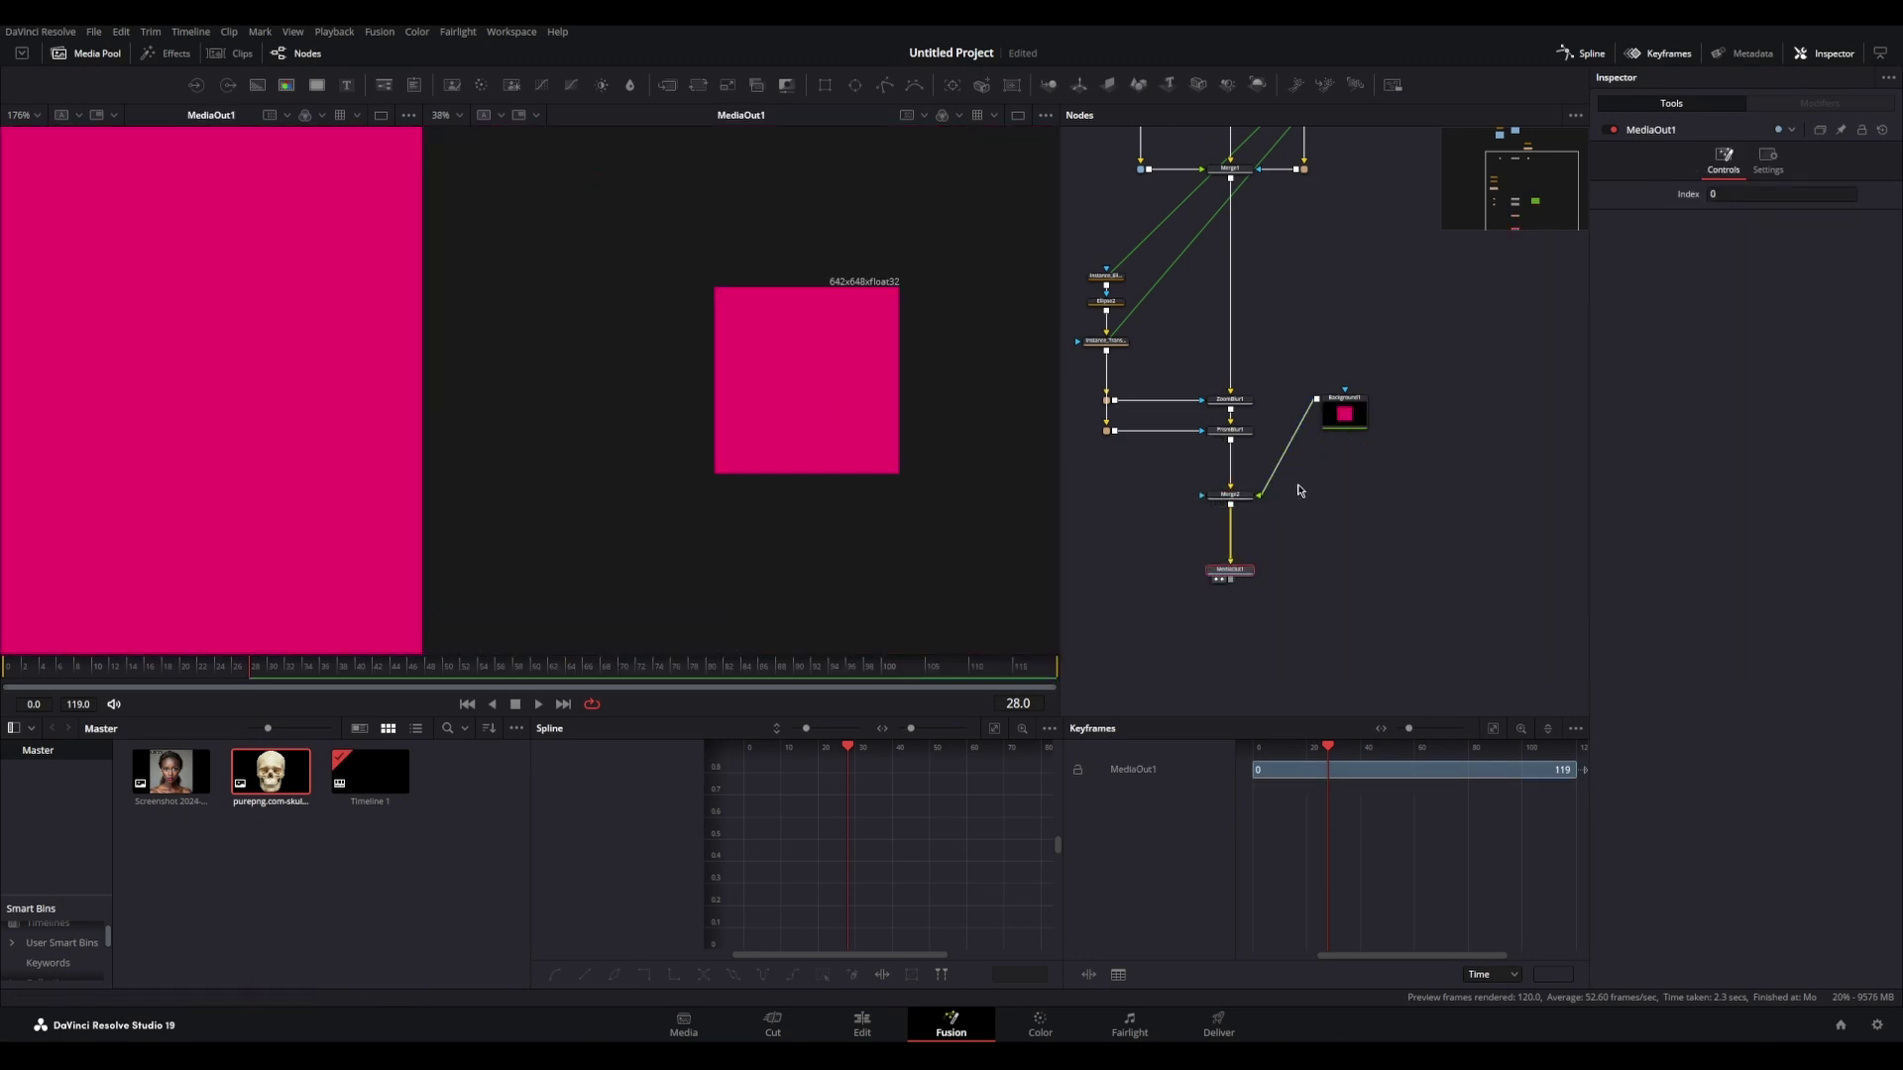
# Step: Route Background1's connection to Merge2 through a router placed below Background1 and level with Merge2
pyautogui.scroll(1, 1299, 488)
pyautogui.moveTo(1360, 389); pyautogui.dragTo(1354, 497)
pyautogui.scroll(-2, 1316, 434)
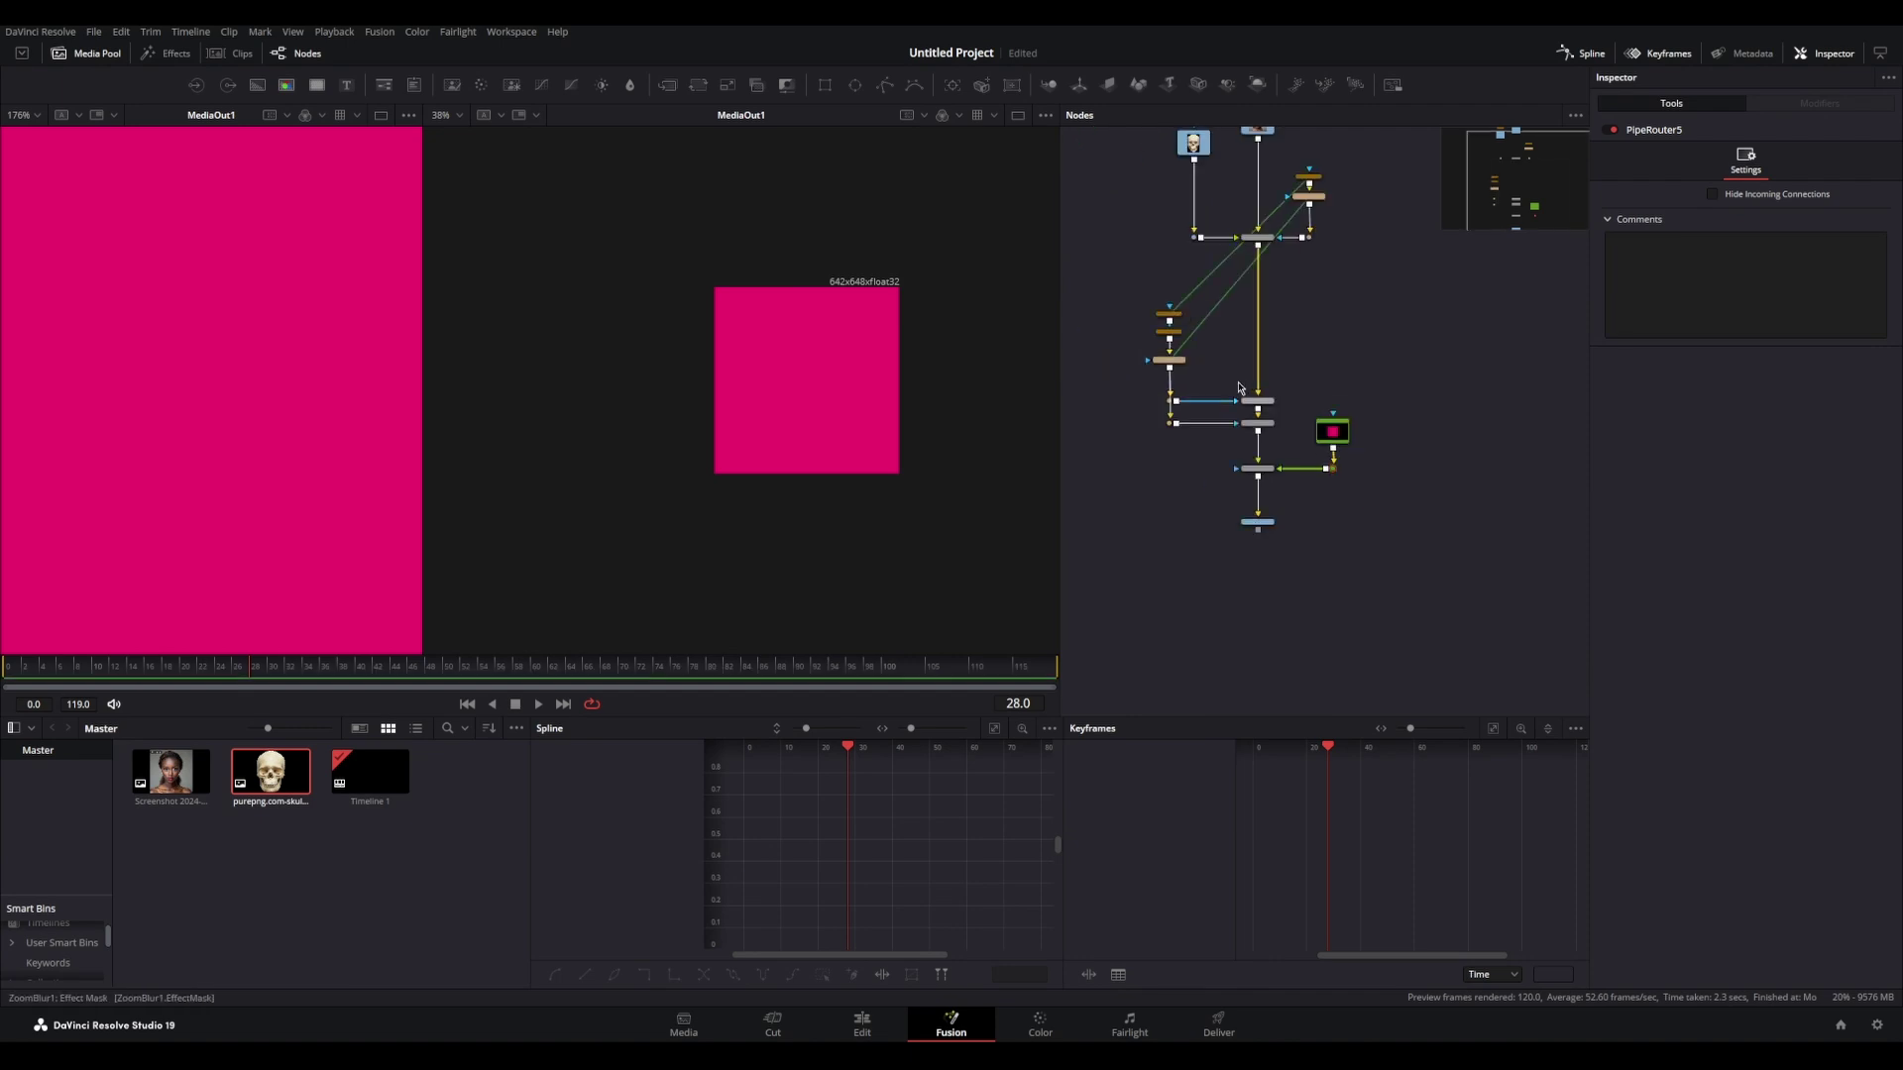
# Step: Copy Ellipse1 and Transform1 and paste them as instances beside Merge2, below the blur mask nodes
pyautogui.scroll(2, 1239, 389)
pyautogui.moveTo(1250, 238); pyautogui.dragTo(1138, 409)
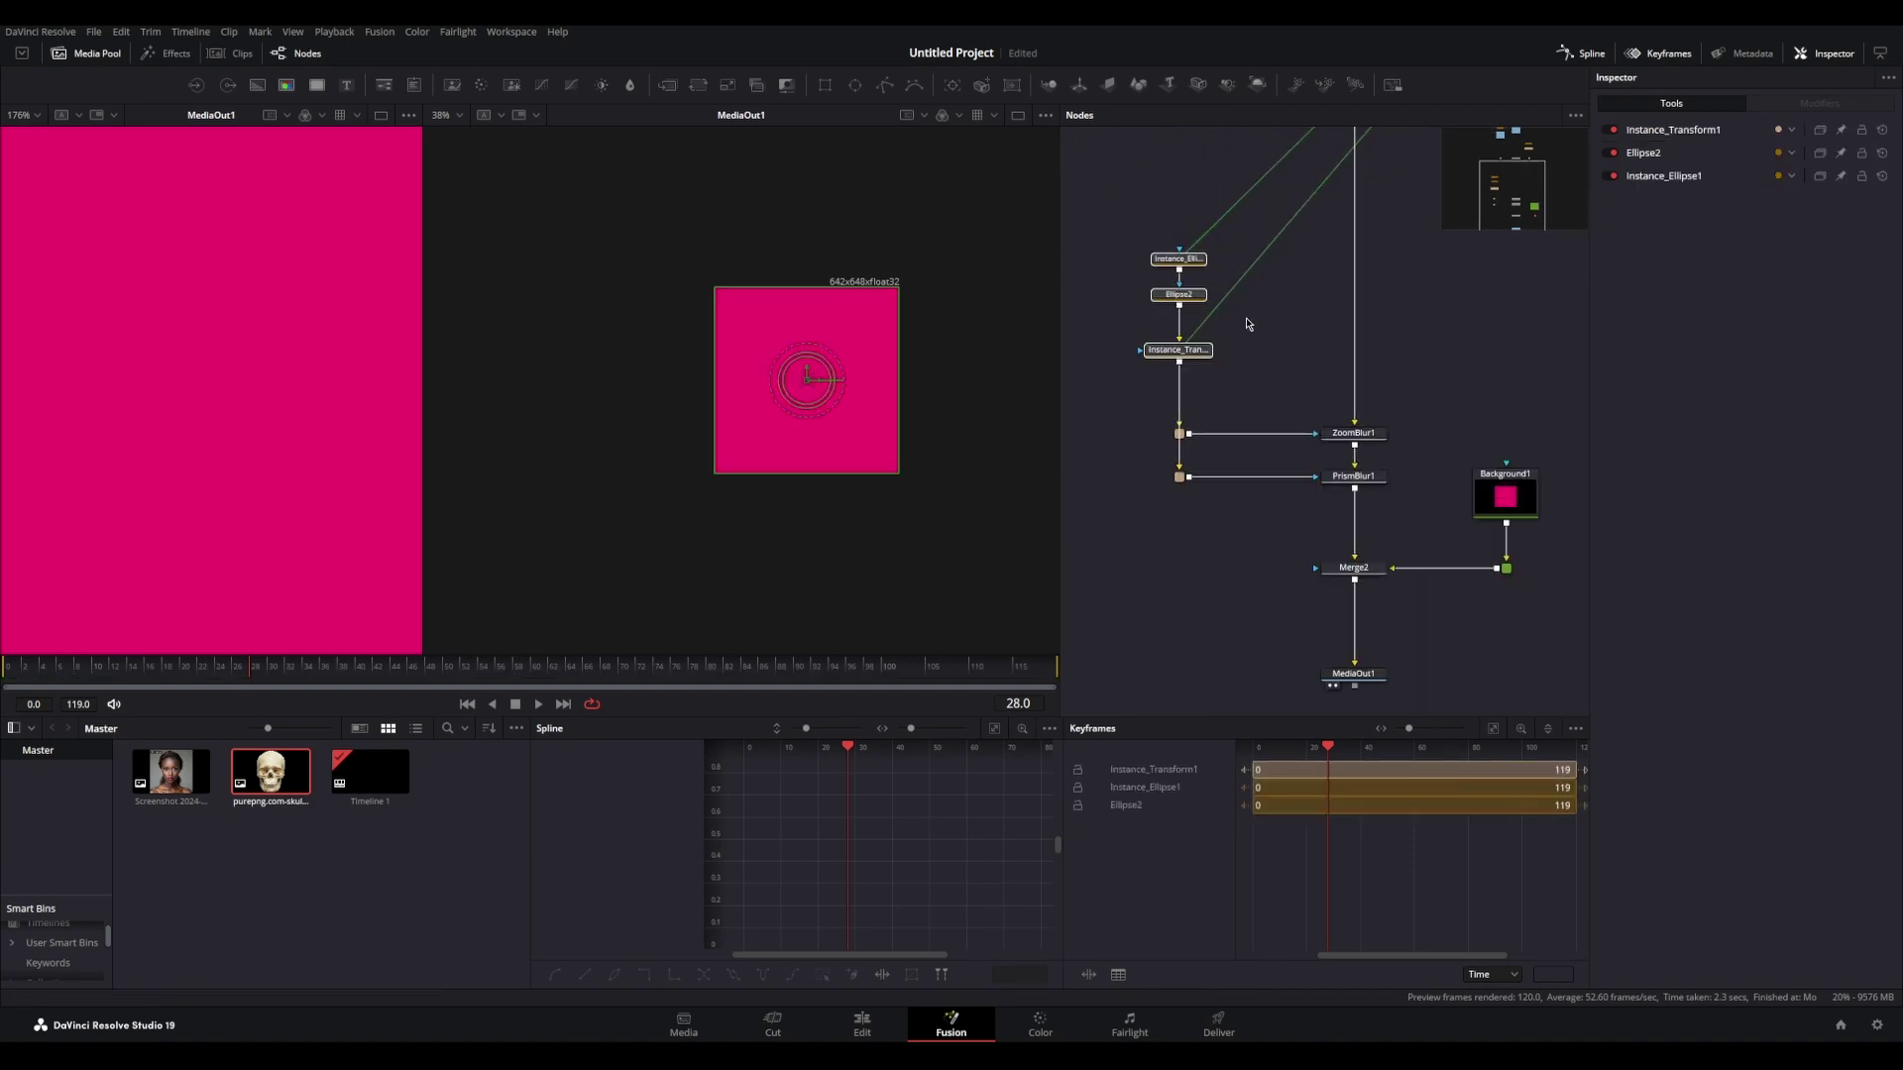
pyautogui.scroll(-2, 1247, 324)
pyautogui.scroll(-2, 1316, 319)
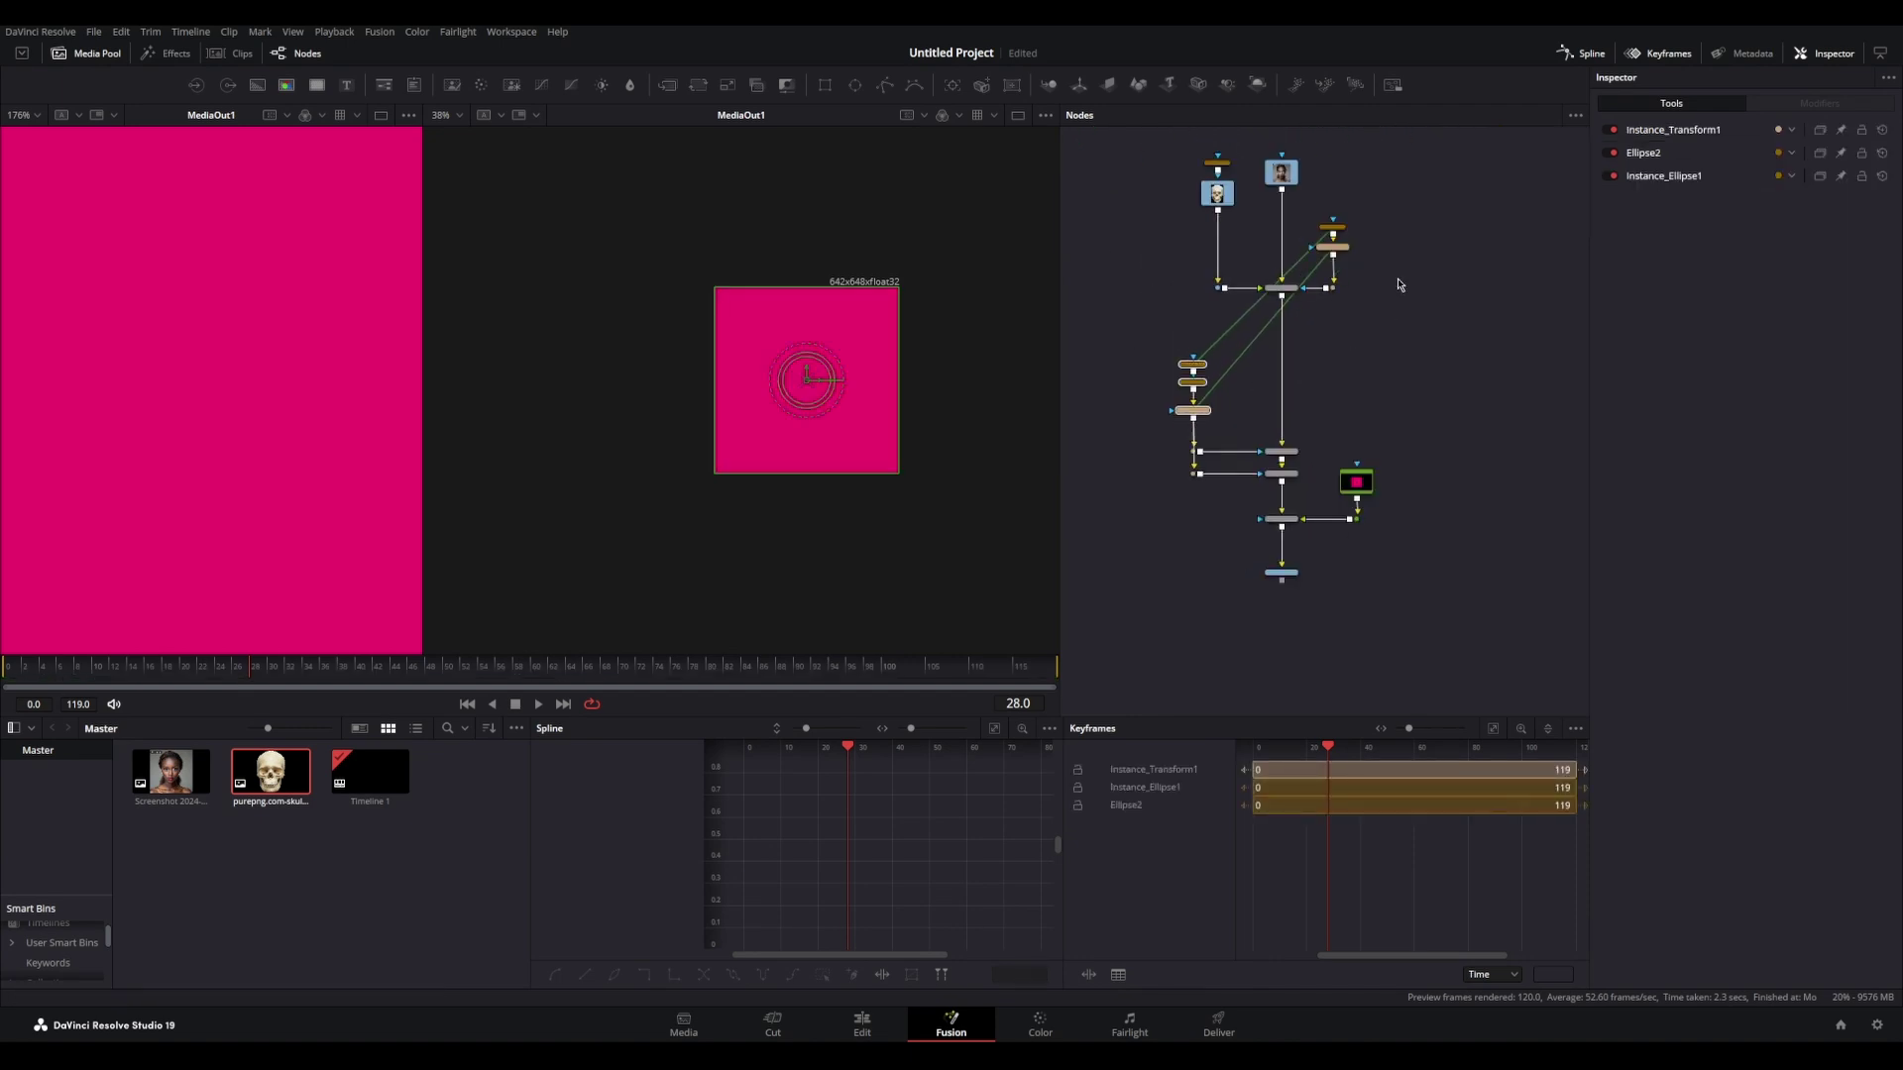
pyautogui.hotkey('ctrl', 'v')
pyautogui.scroll(3, 1226, 453)
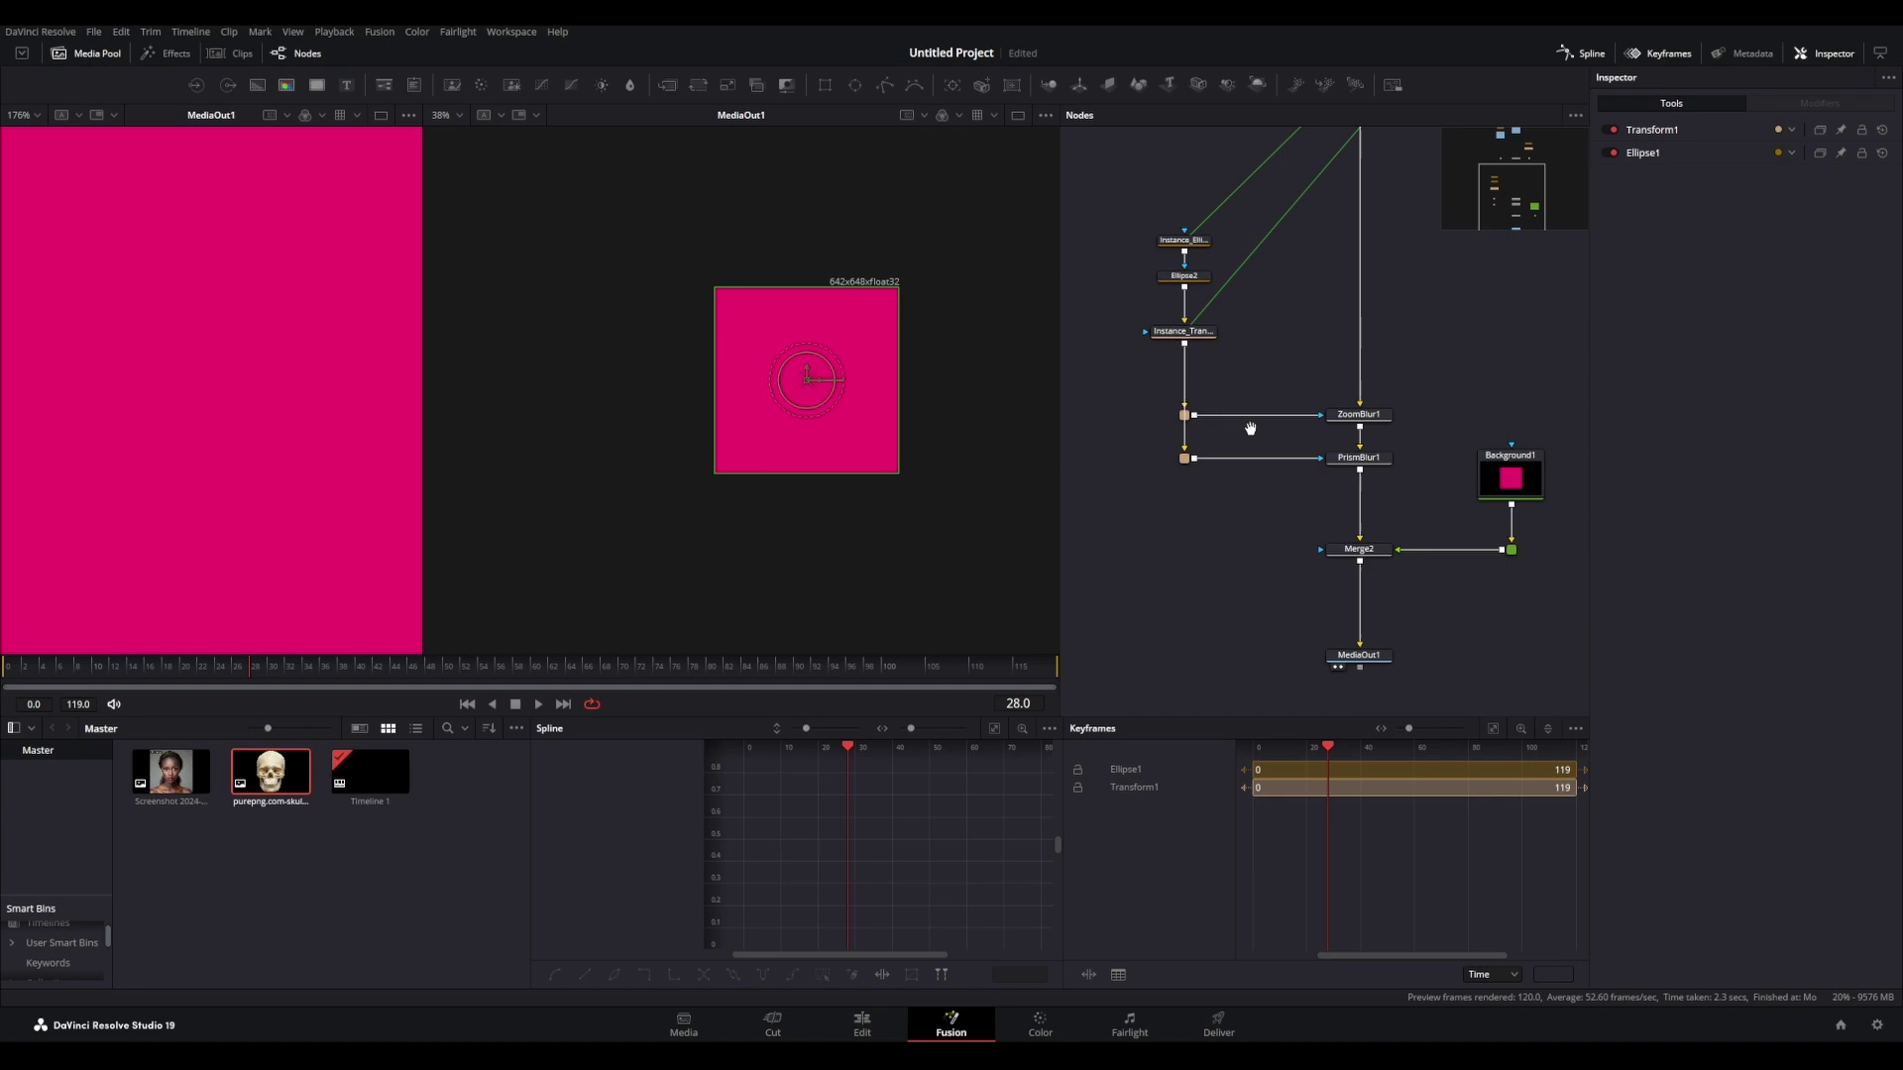
pyautogui.click(1239, 489)
pyautogui.hotkey('ctrl', 'shift', 'v')
# Step: Connect the new transform instance to Merge2's effect mask through a router level with Merge2
pyautogui.moveTo(1250, 517)
pyautogui.mouseDown()
pyautogui.moveTo(1217, 497)
pyautogui.moveTo(1330, 518)
pyautogui.moveTo(1226, 518)
pyautogui.mouseUp()
pyautogui.keyDown('alt'); pyautogui.click(1293, 511); pyautogui.keyUp('alt')
pyautogui.scroll(1, 1229, 519)
pyautogui.scroll(-2, 1264, 500)
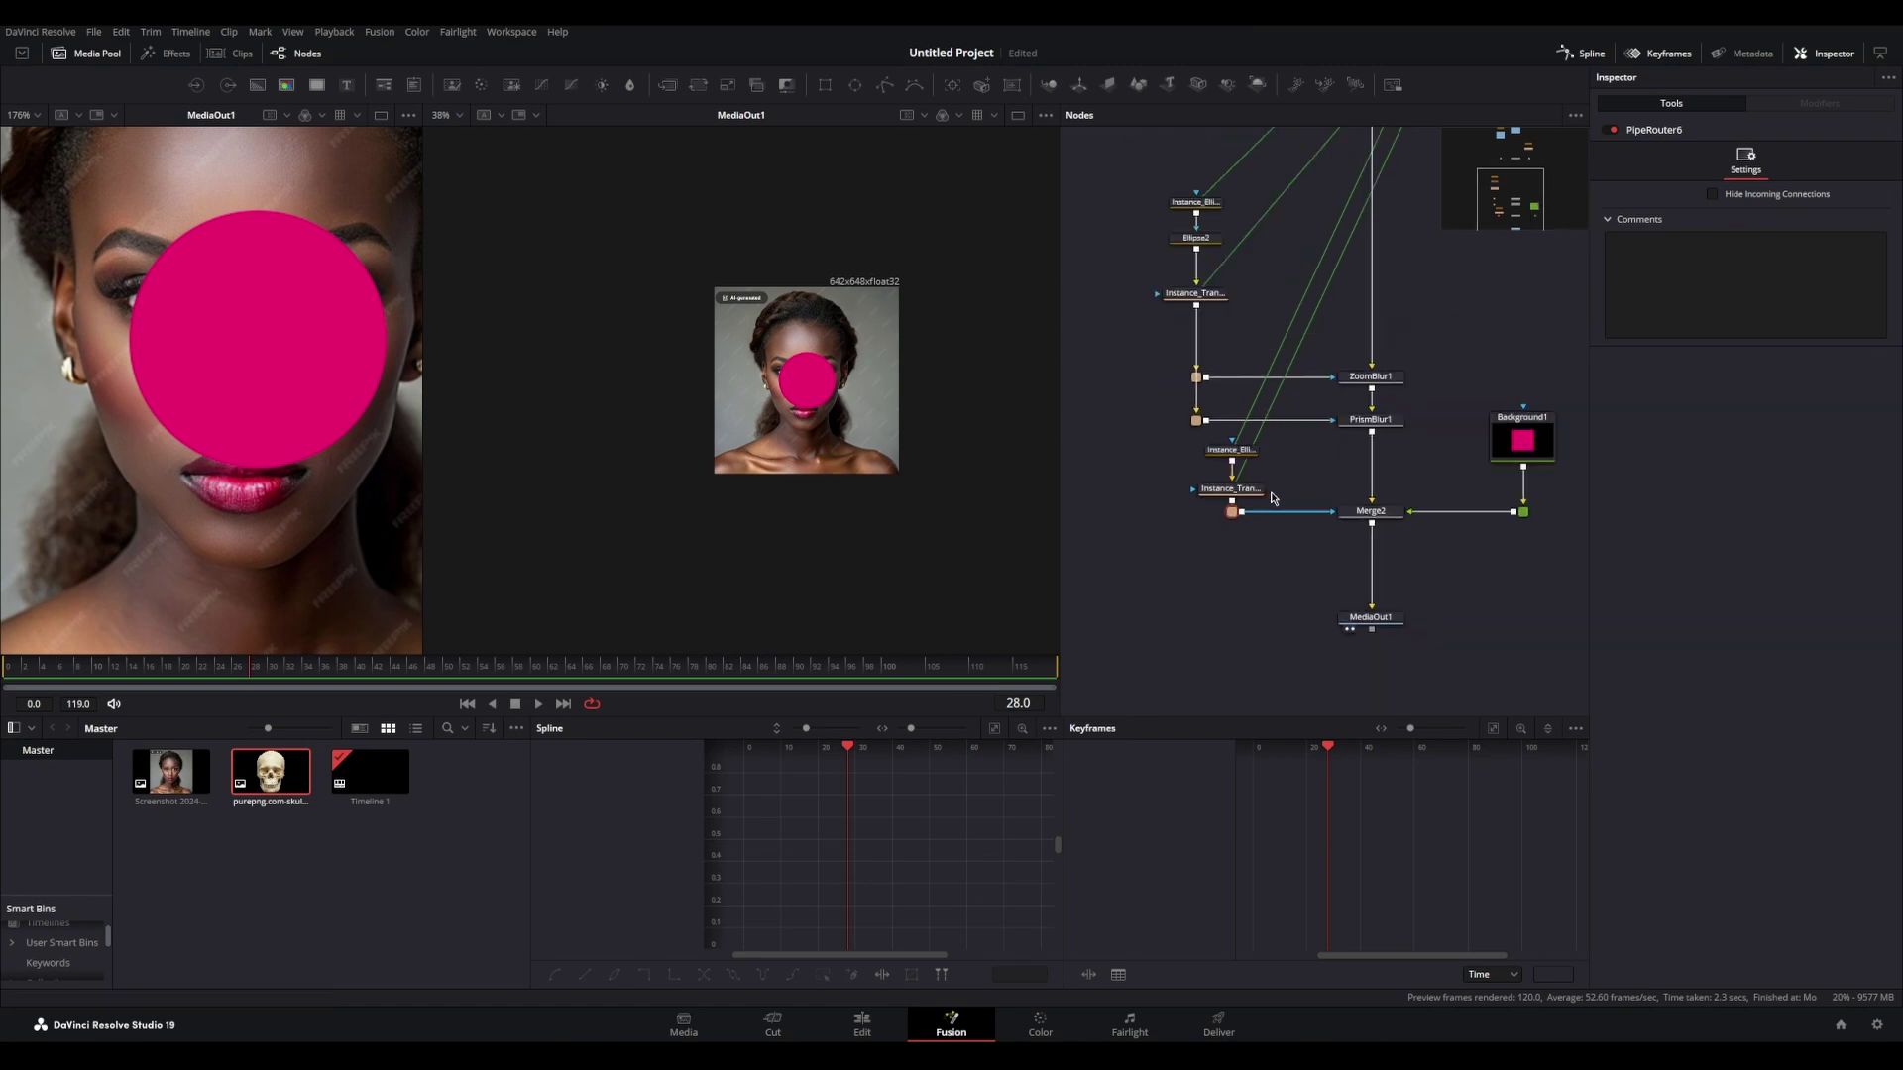
# Step: Move MediaOut1 and the Merge2 group with its background, mask instances and routers farther below PrismBlur1
pyautogui.moveTo(1351, 526); pyautogui.dragTo(1244, 454)
pyautogui.scroll(-3, 1381, 504)
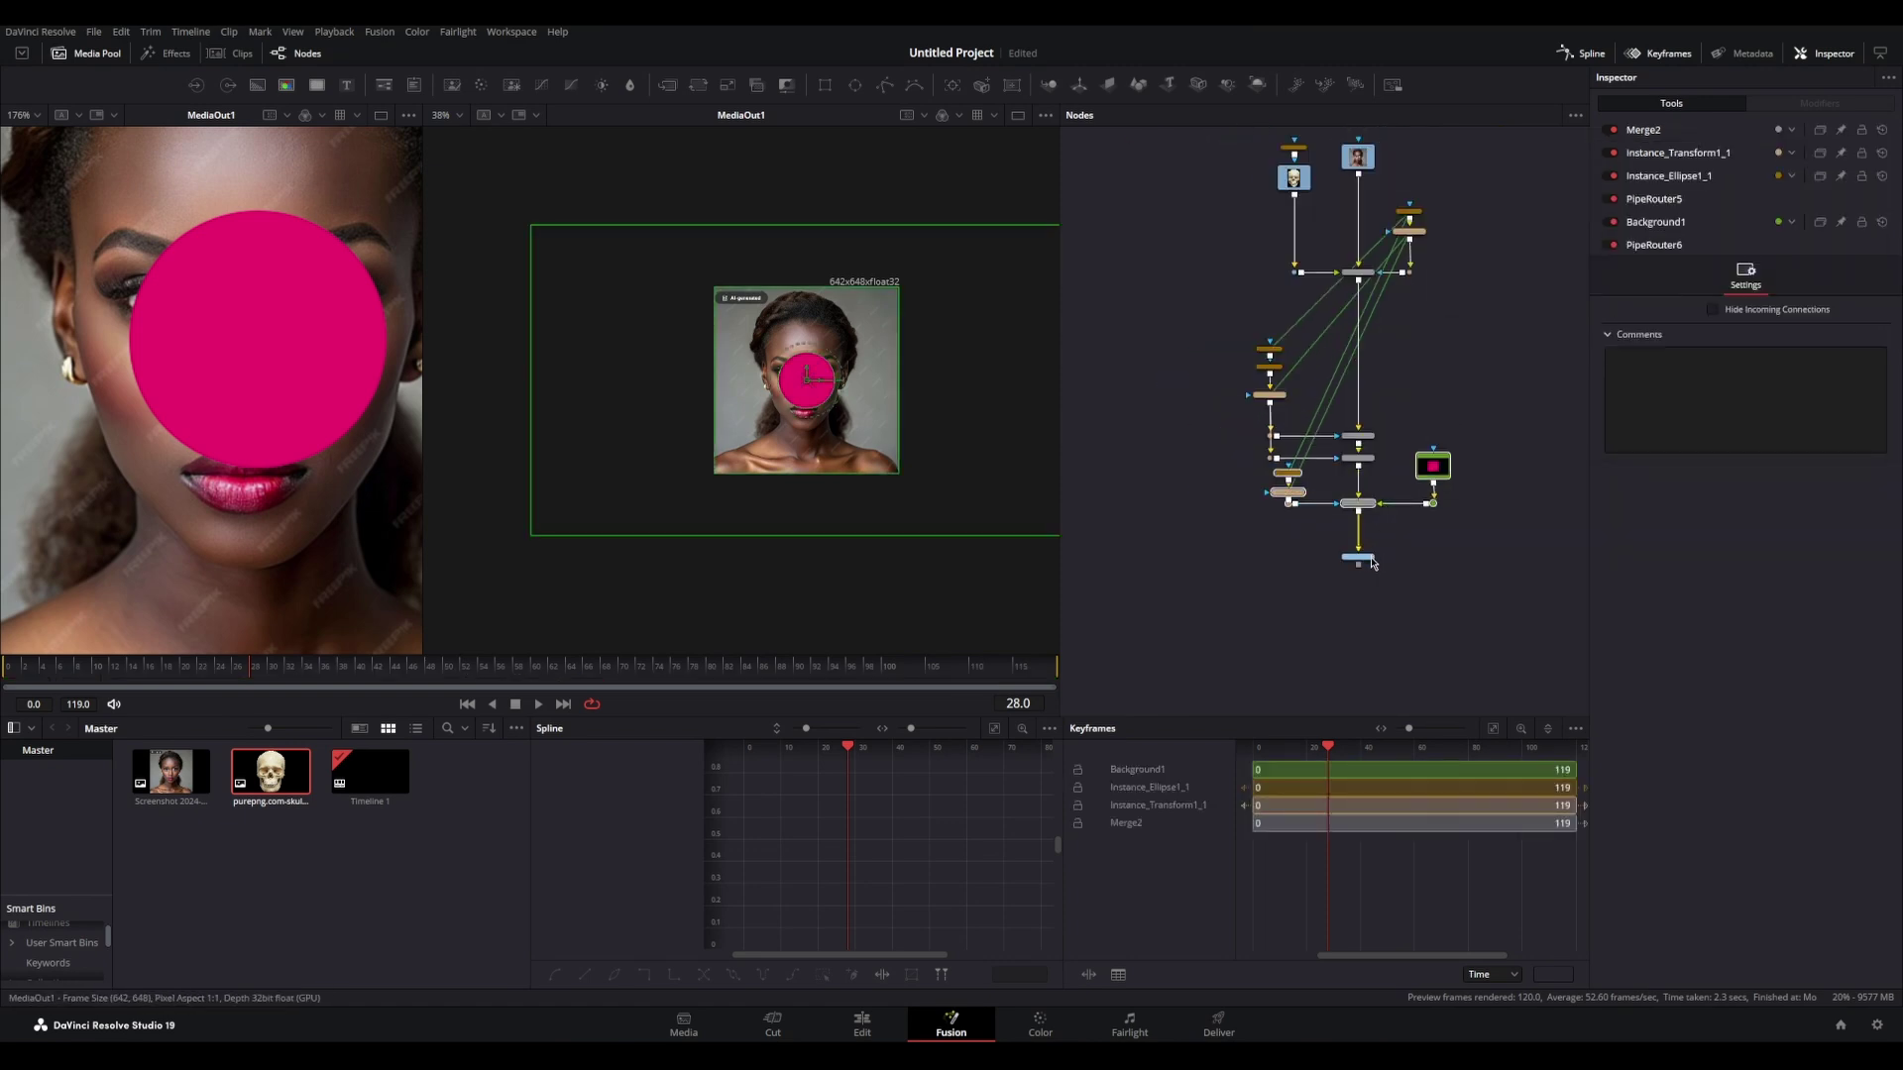
pyautogui.moveTo(1364, 556); pyautogui.dragTo(1278, 464)
pyautogui.moveTo(1360, 514); pyautogui.dragTo(1360, 585)
pyautogui.click(1407, 490)
pyautogui.scroll(2, 1407, 489)
pyautogui.moveTo(1399, 483); pyautogui.dragTo(1393, 437)
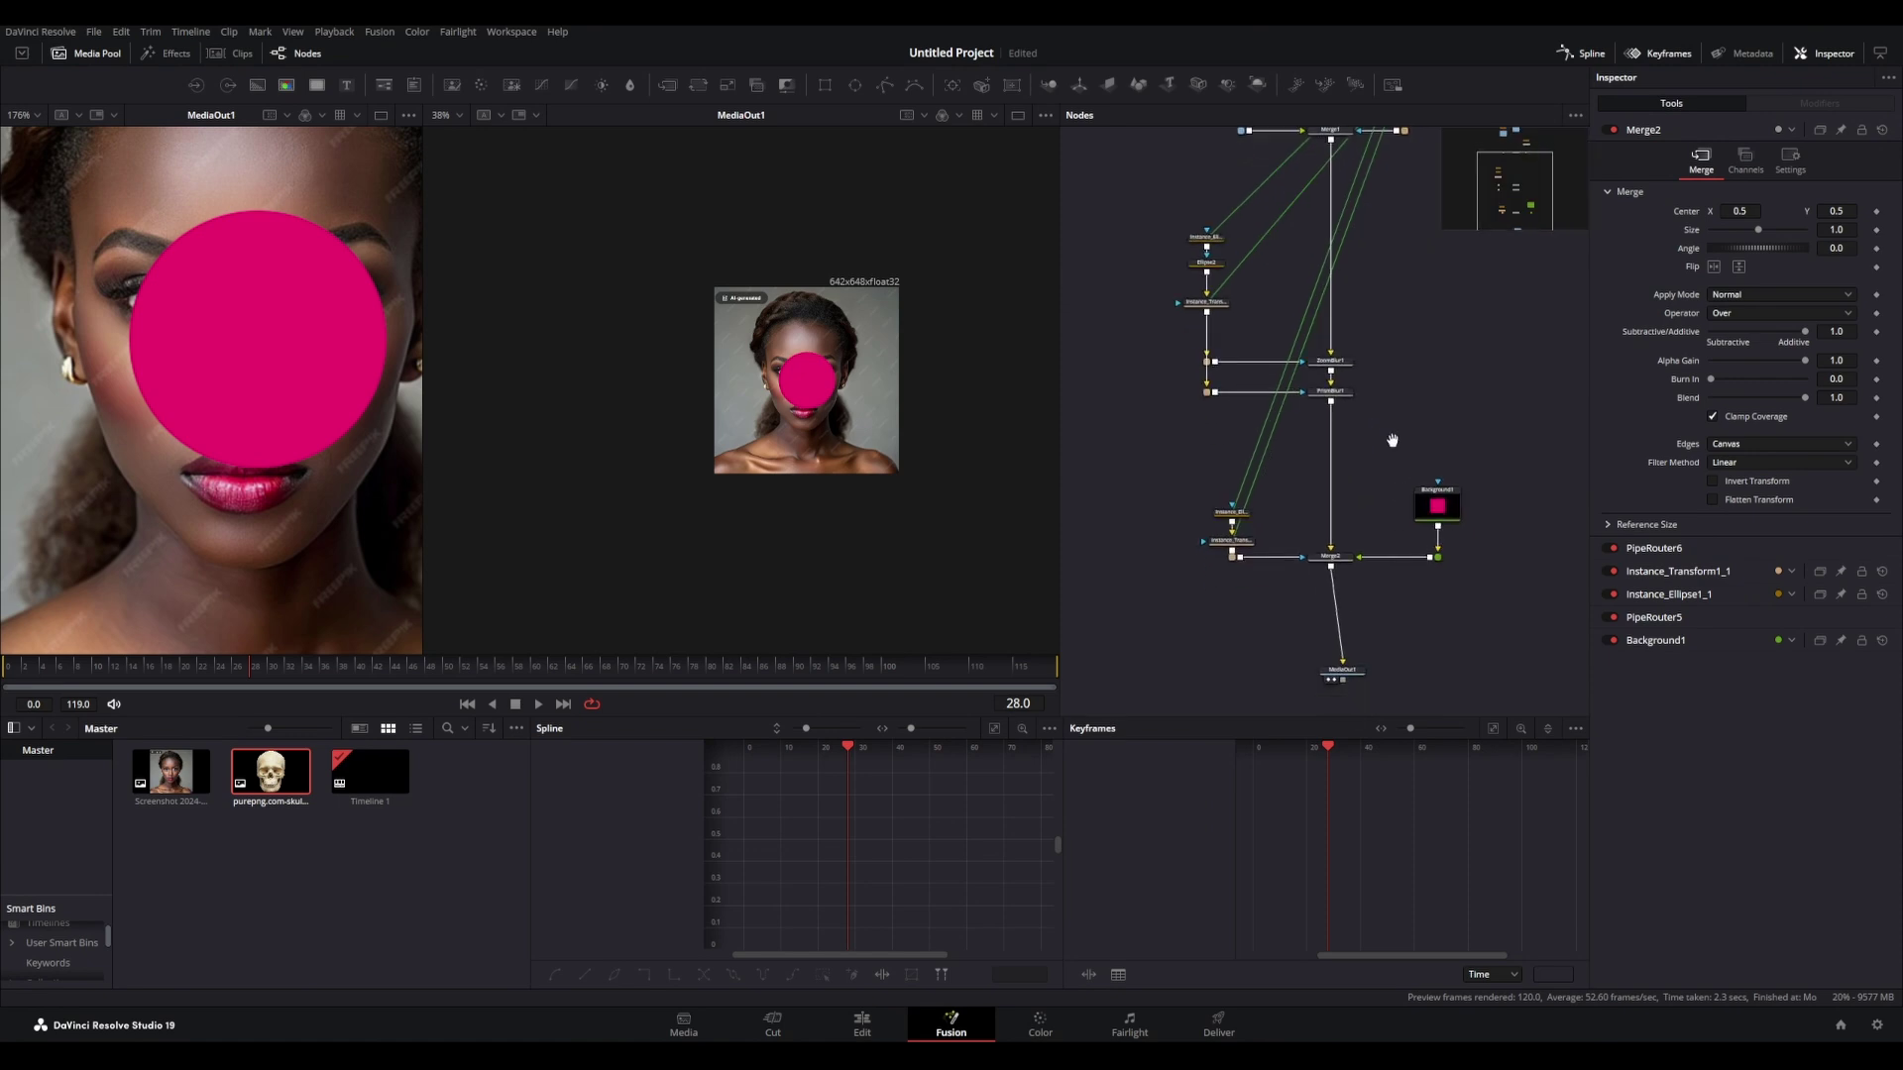
# Step: Turn off Solid on Instance_Ellipse1_1, deinstance its Border Width and set it to 0.008
pyautogui.scroll(3, 1372, 492)
pyautogui.click(1108, 526)
pyautogui.scroll(3, 833, 382)
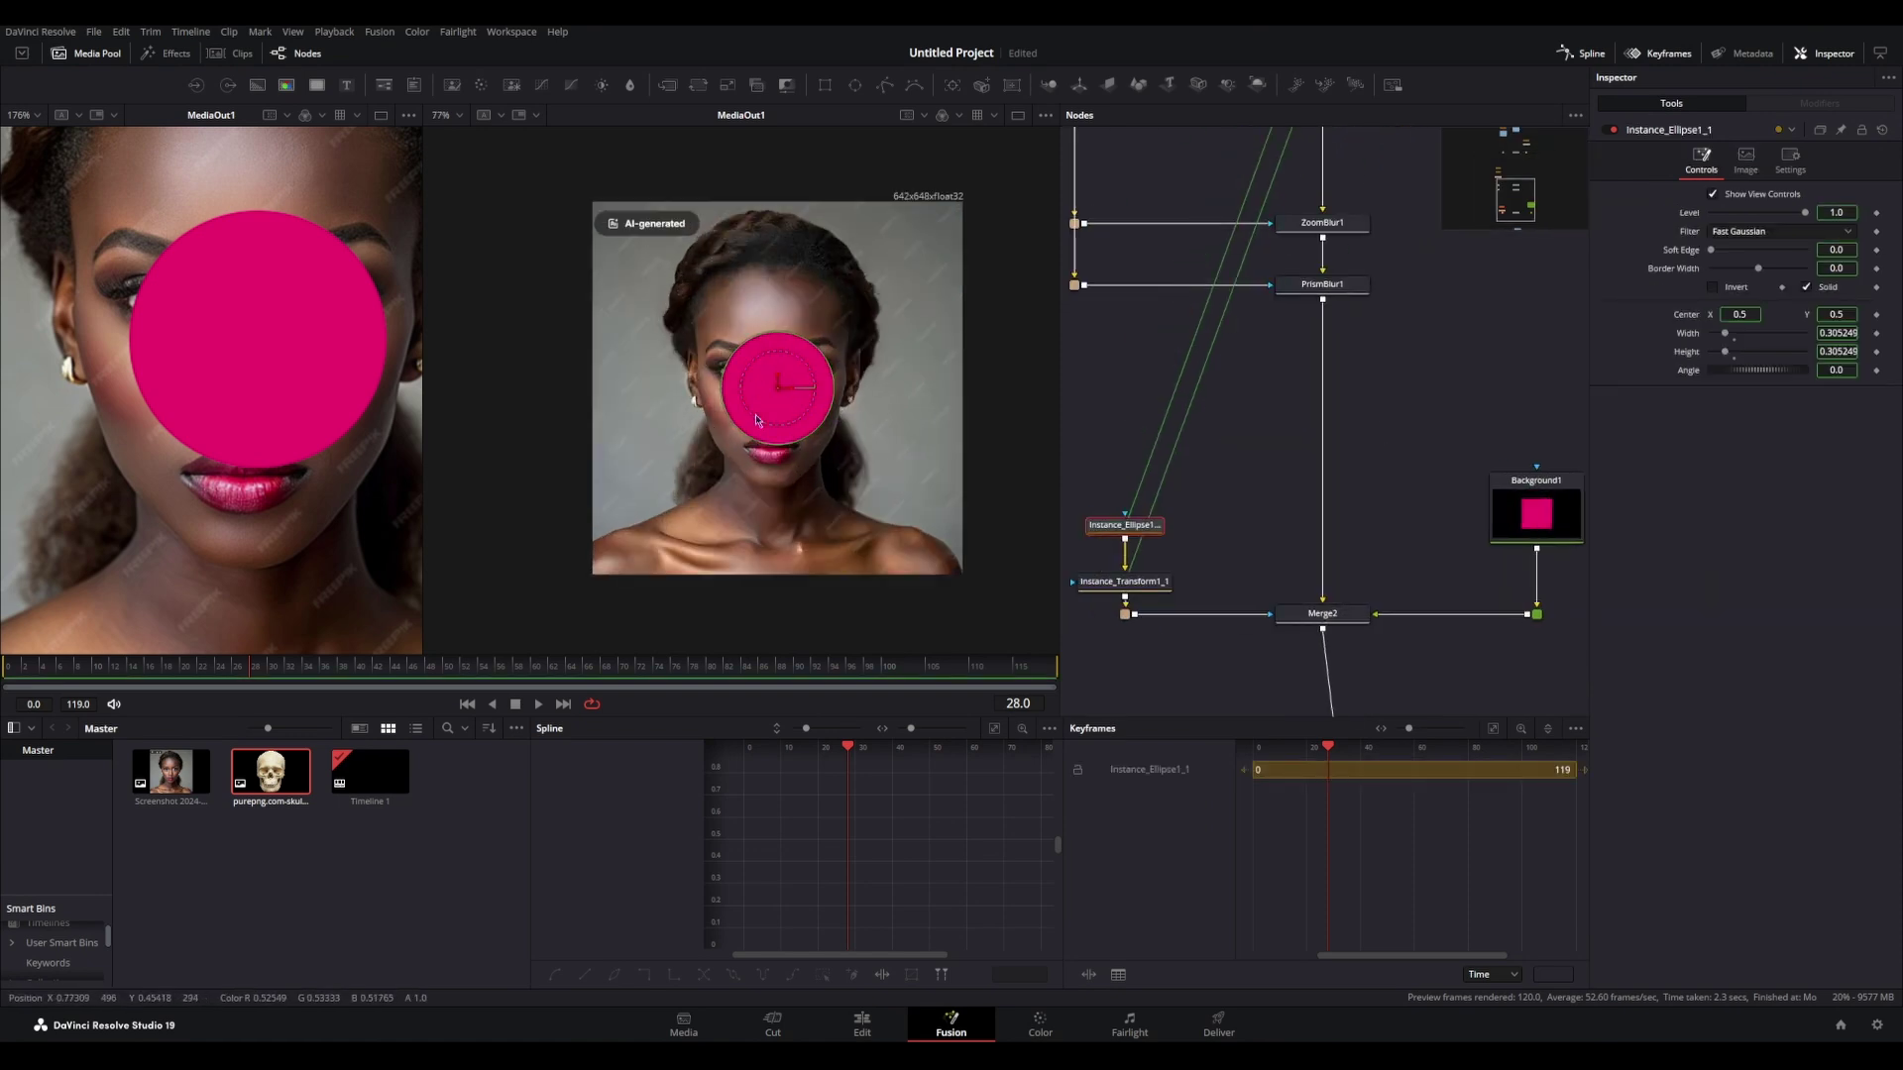
pyautogui.click(1806, 287)
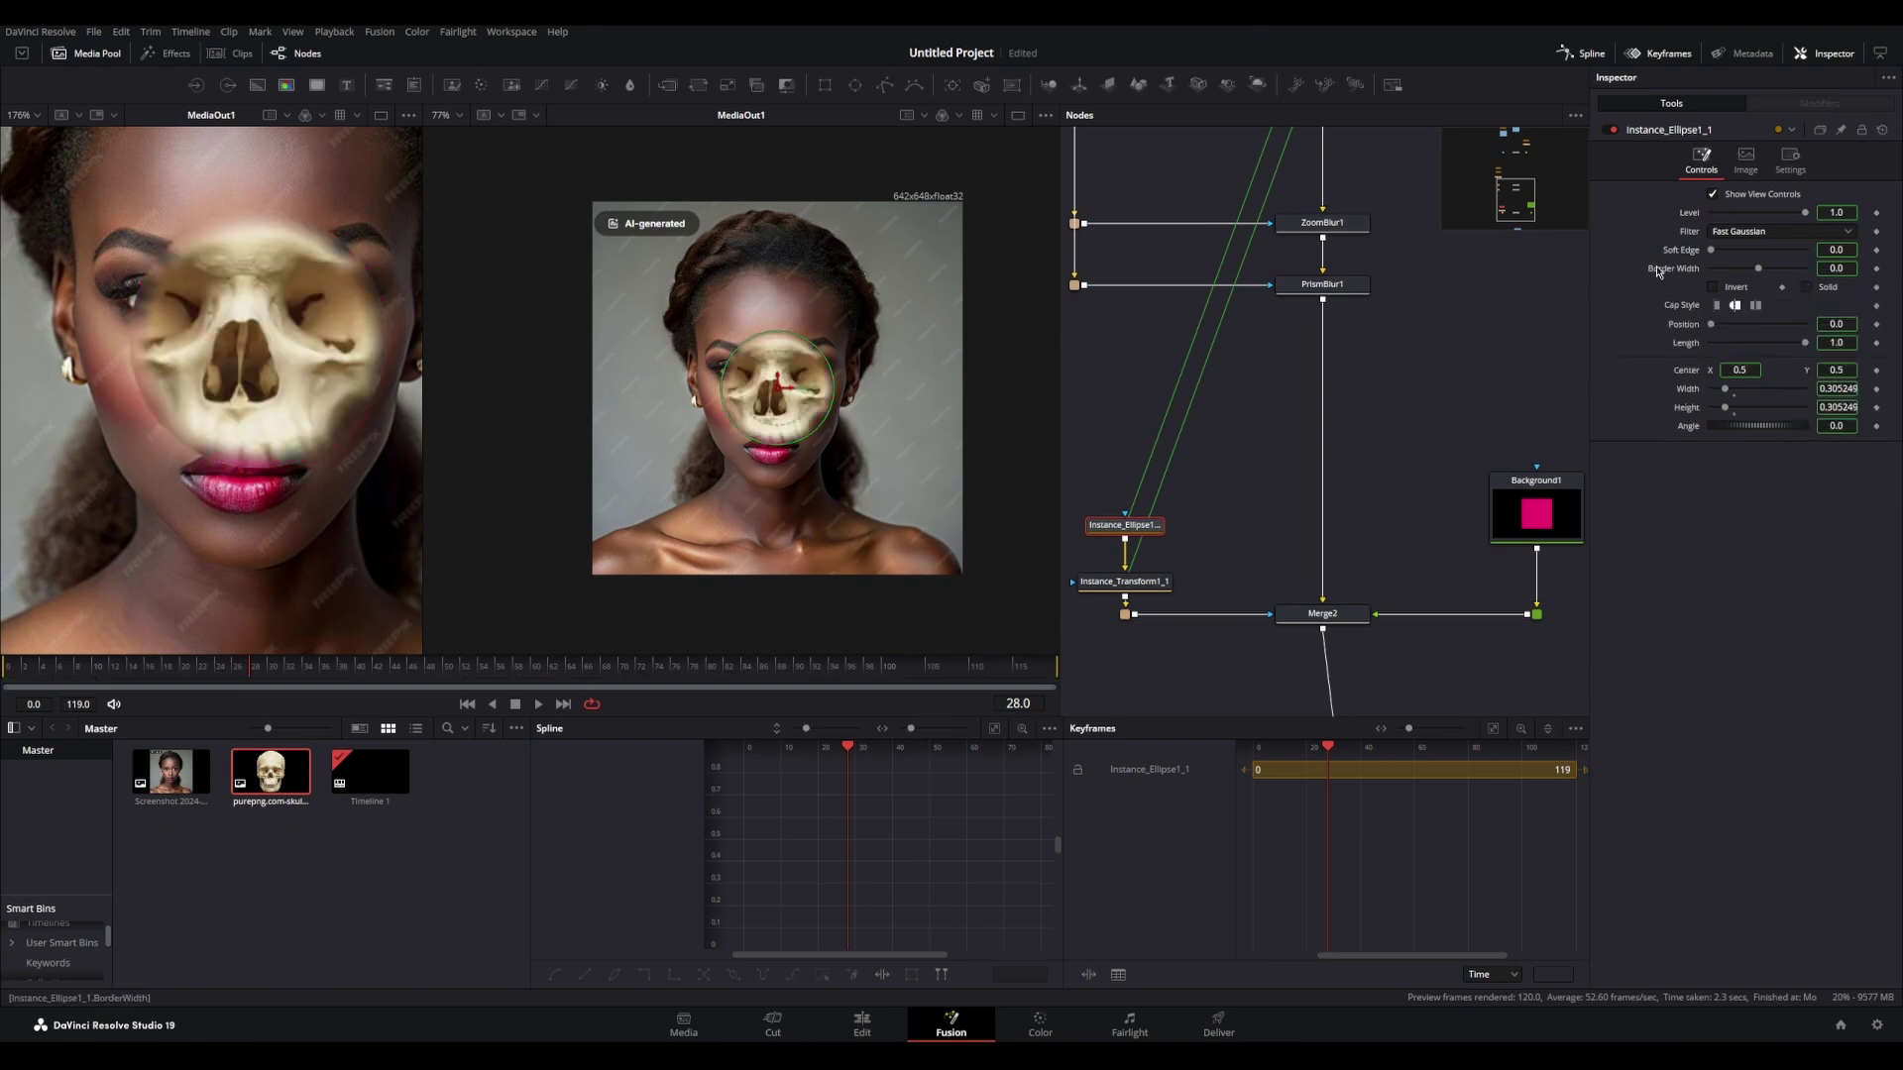
pyautogui.rightClick(1682, 271)
pyautogui.click(1734, 405)
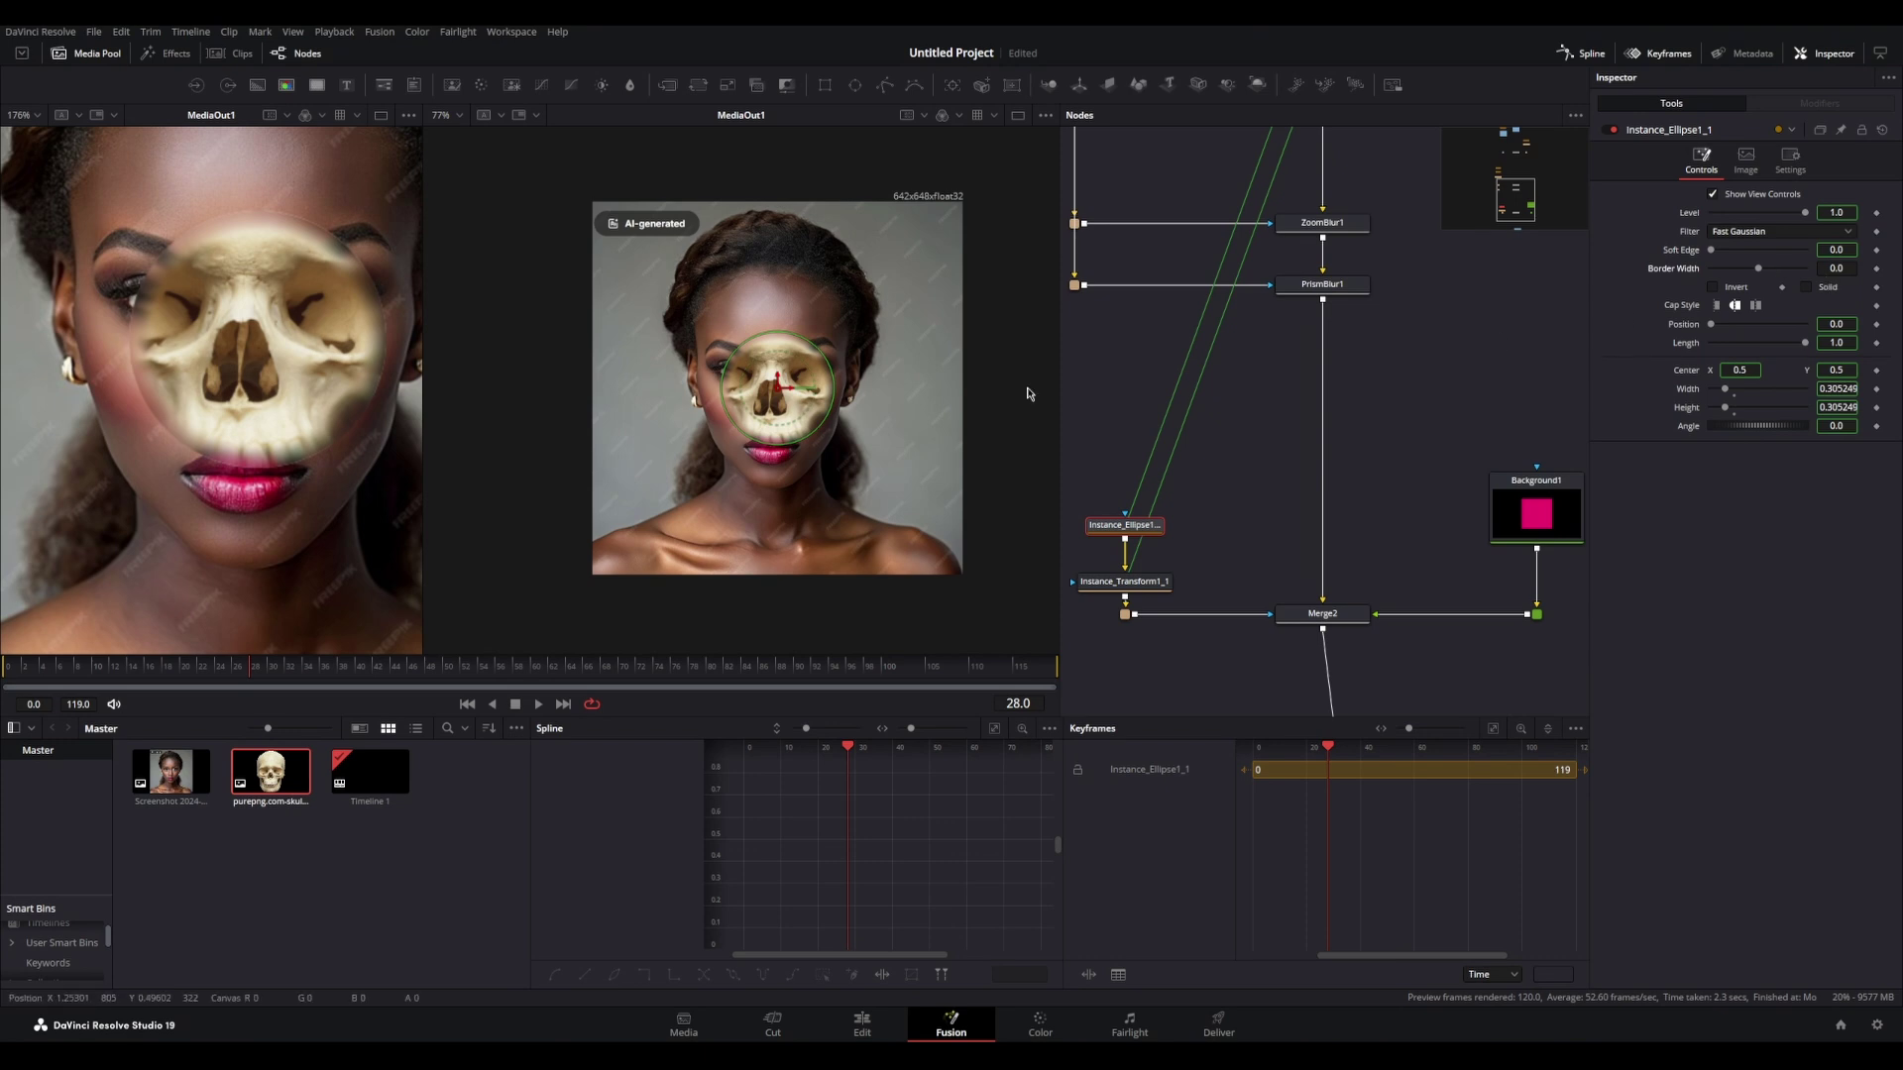
pyautogui.moveTo(1758, 268); pyautogui.dragTo(1760, 268)
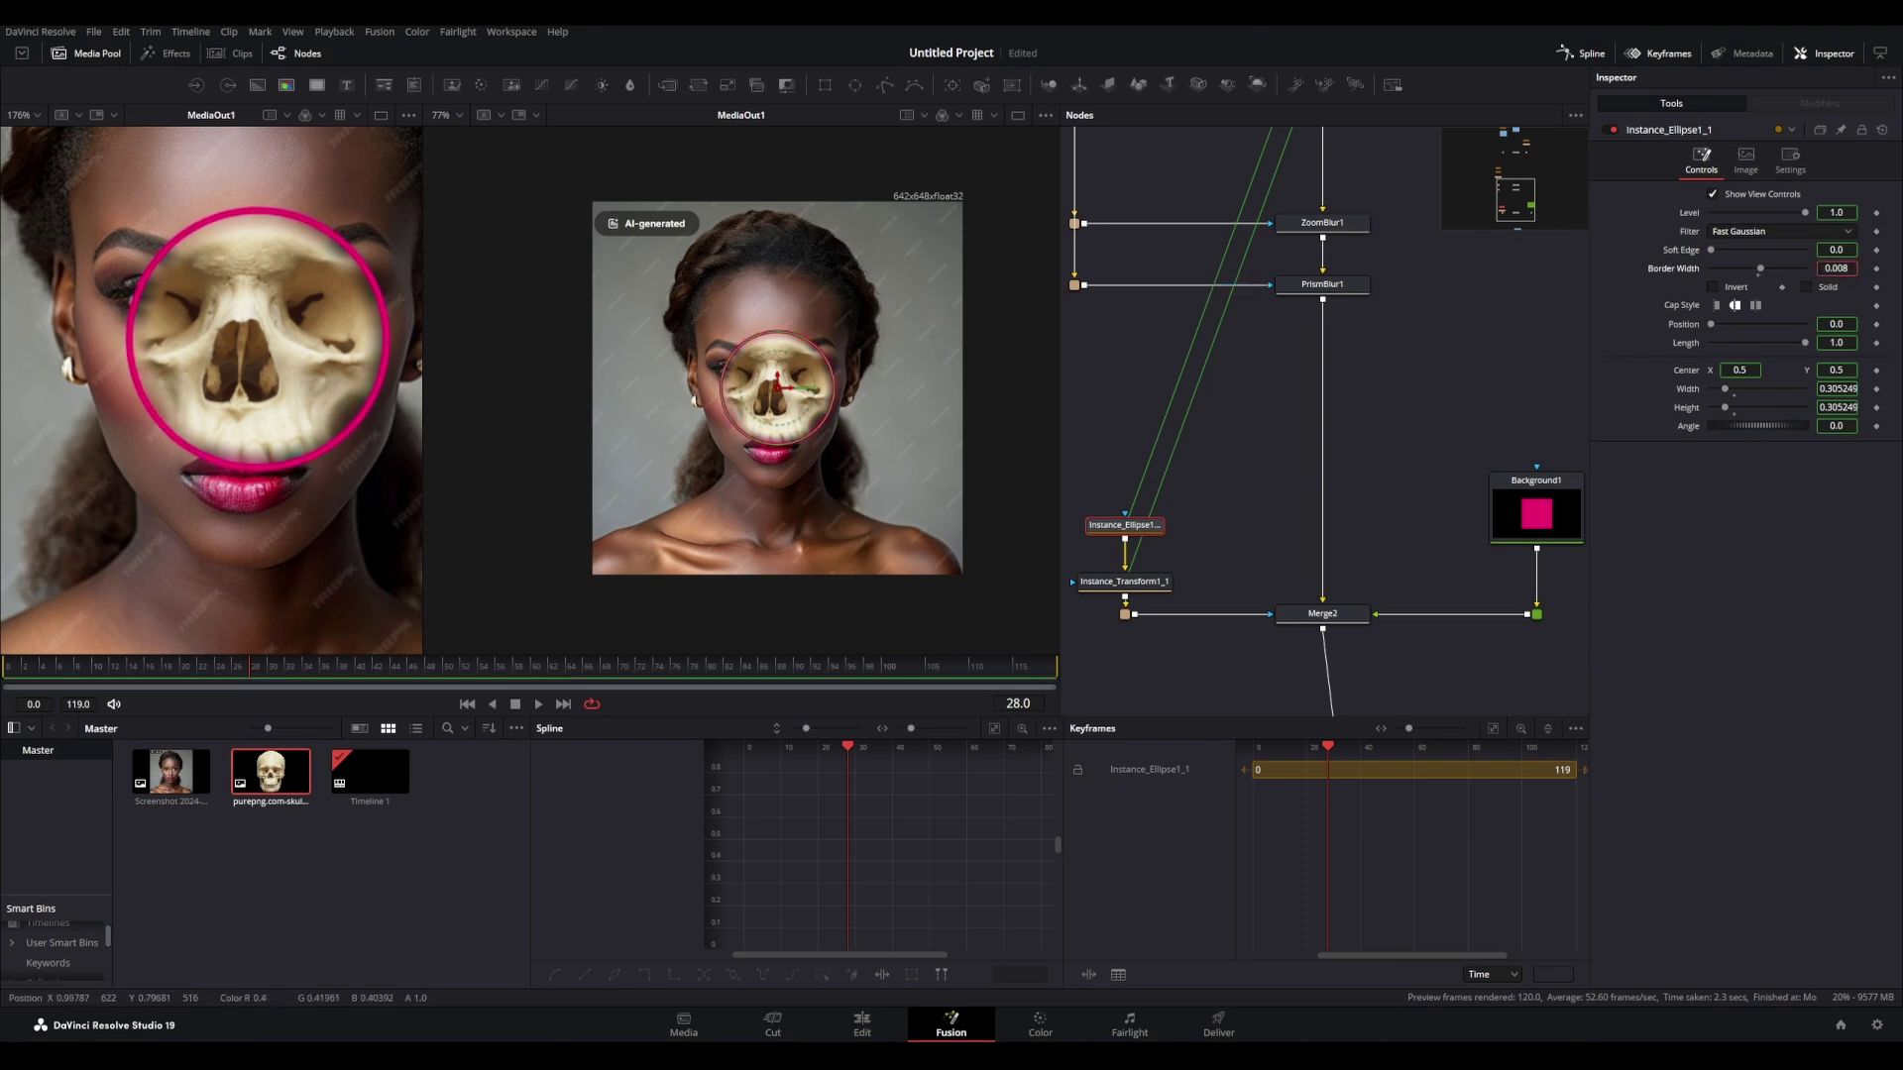
# Step: Move MediaOut1 farther below Merge2 and line it up vertically with Merge2
pyautogui.scroll(-3, 1353, 509)
pyautogui.moveTo(1369, 545); pyautogui.dragTo(1395, 402)
pyautogui.scroll(2, 1395, 401)
pyautogui.scroll(-1, 1388, 427)
pyautogui.moveTo(1381, 307); pyautogui.dragTo(1357, 135)
pyautogui.moveTo(1359, 352); pyautogui.dragTo(1348, 516)
pyautogui.scroll(3, 1405, 382)
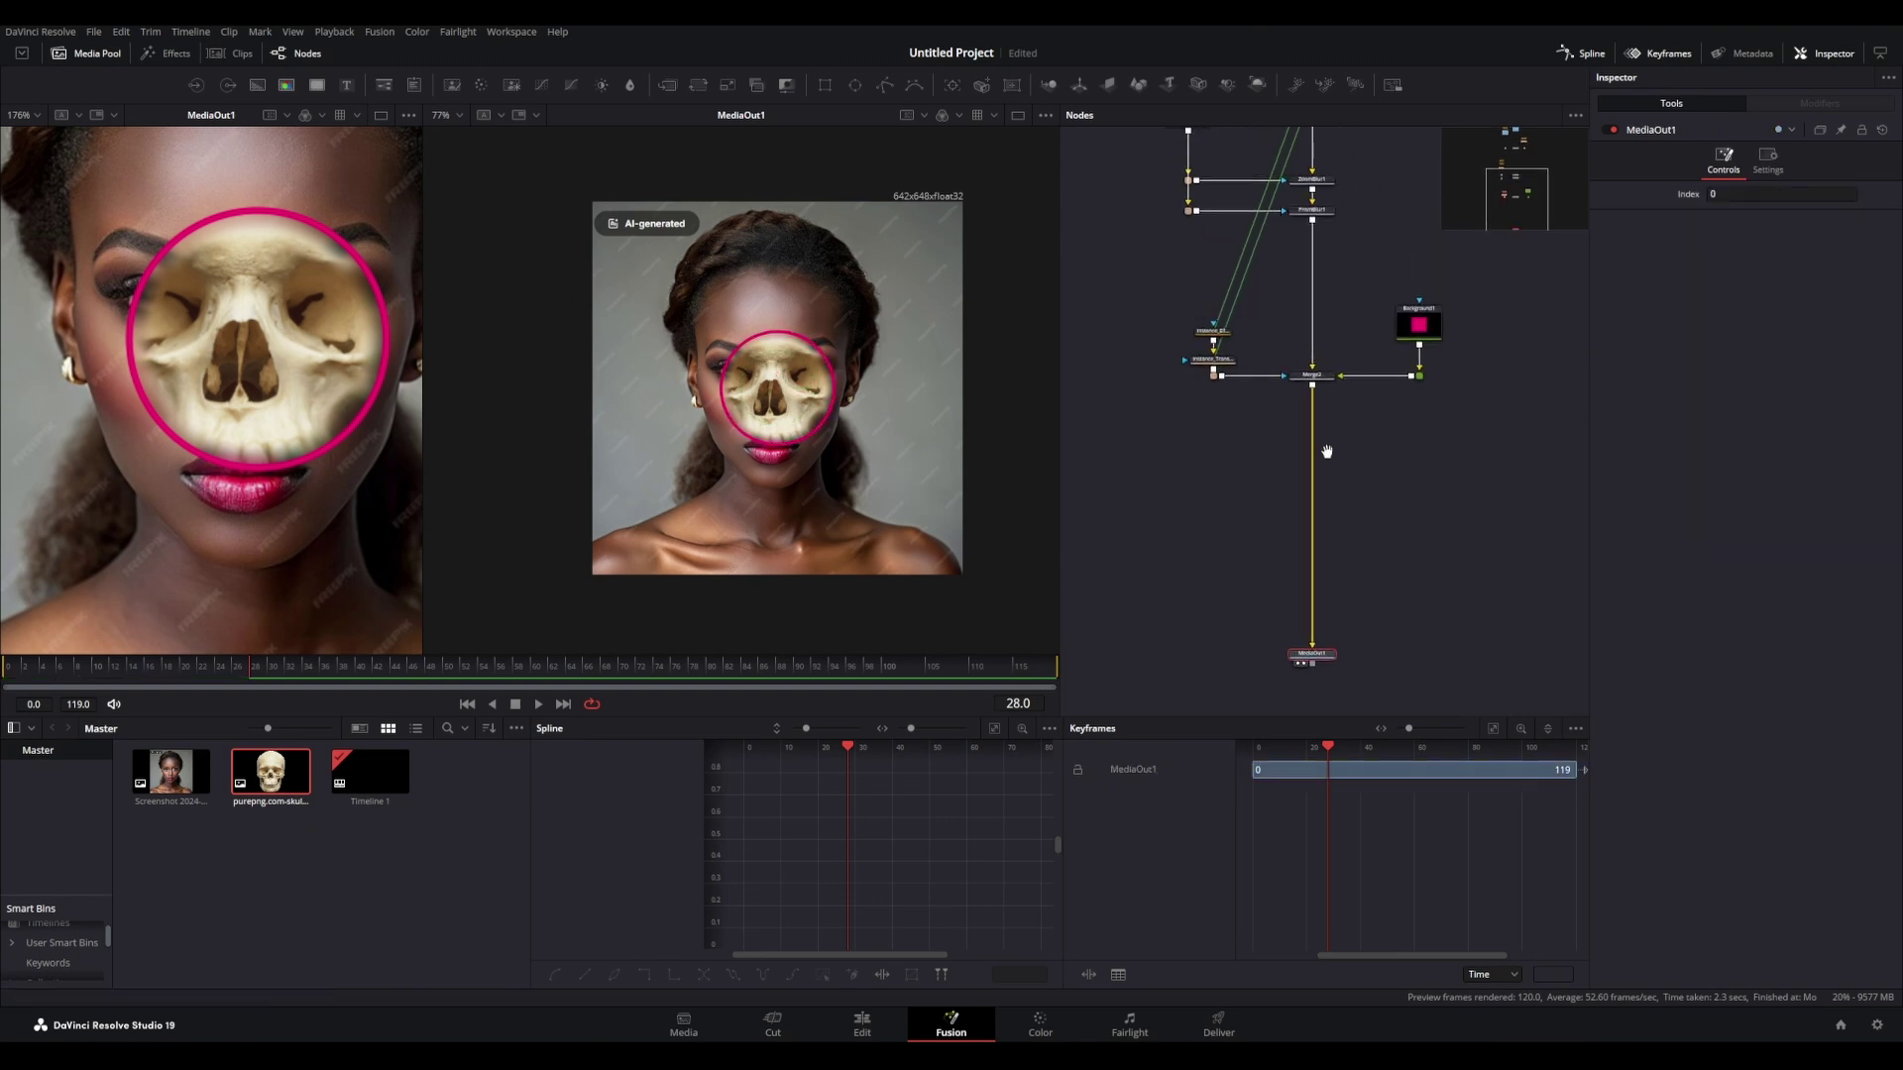
pyautogui.scroll(-3, 1486, 463)
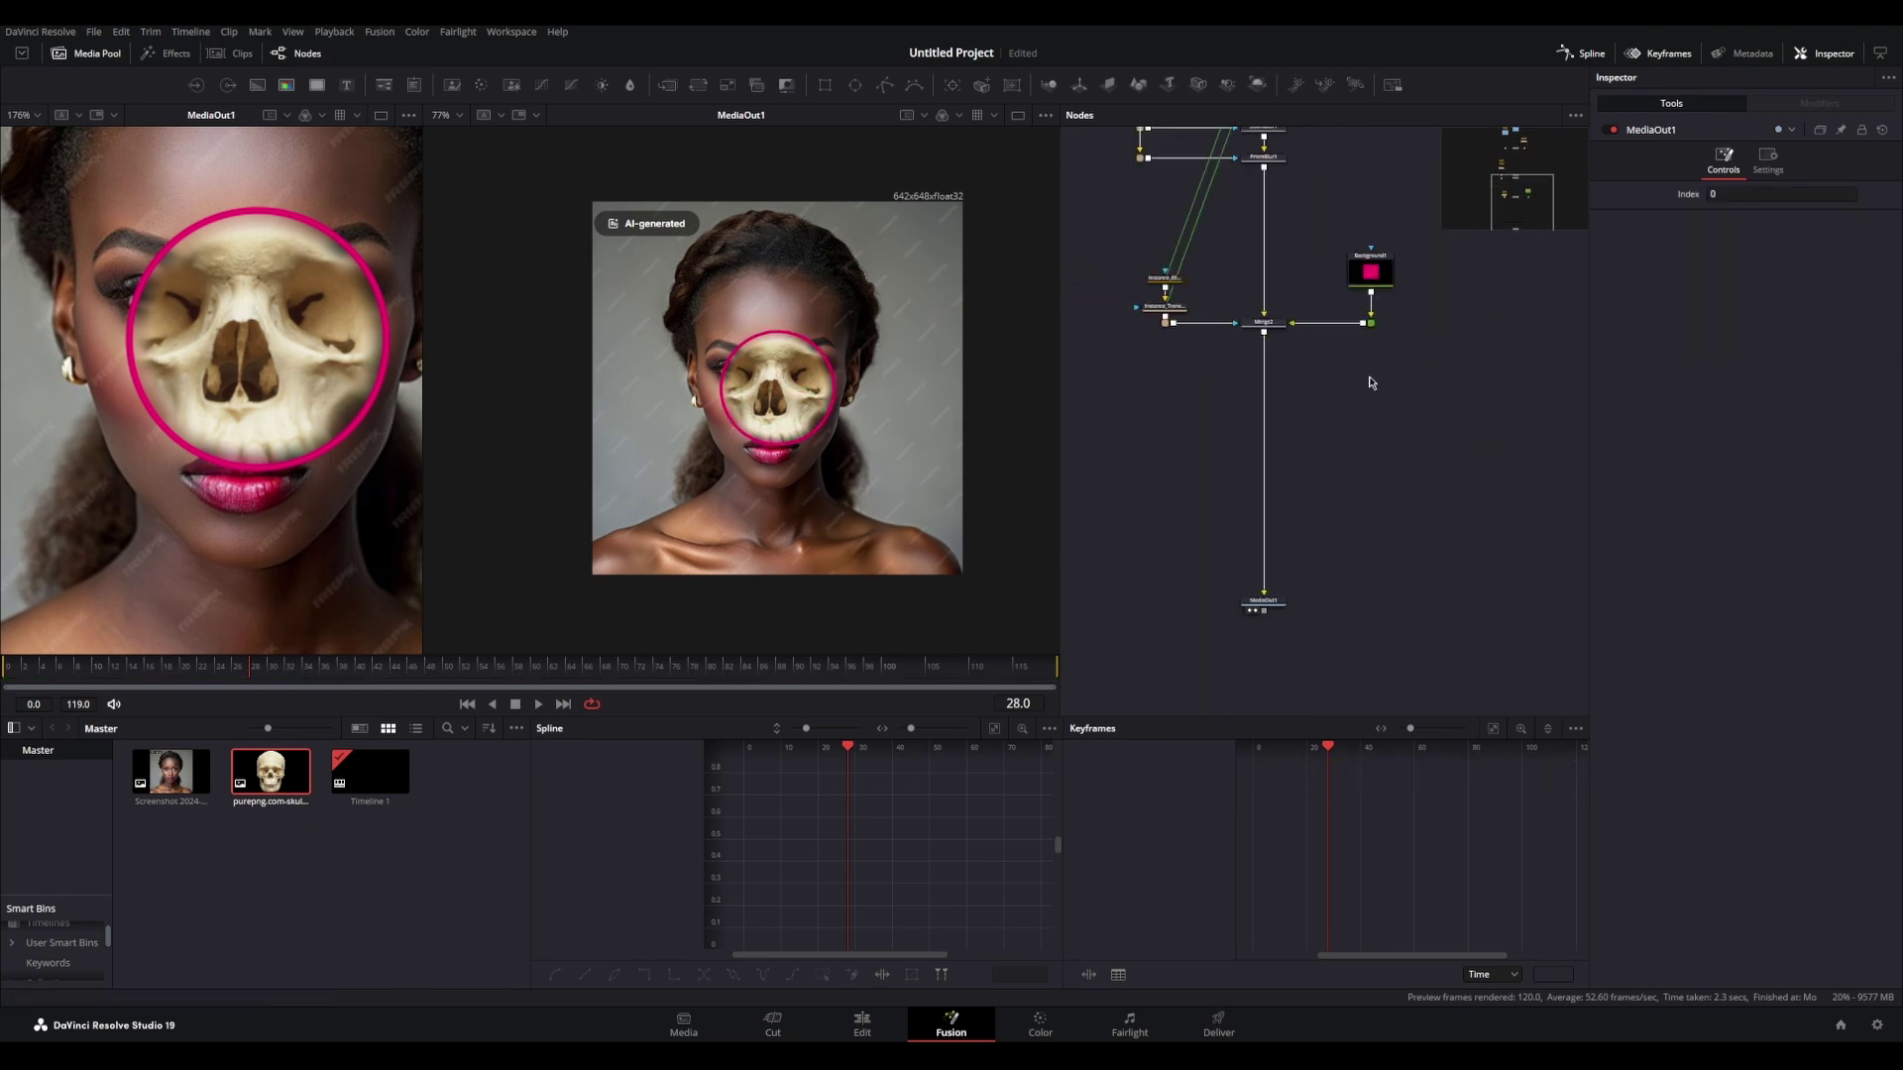
# Step: Duplicate Background1 with its router and Merge2, and insert the copied merge between Merge2 and MediaOut1
pyautogui.moveTo(1444, 426); pyautogui.dragTo(1276, 230)
pyautogui.hotkey('ctrl', 'v')
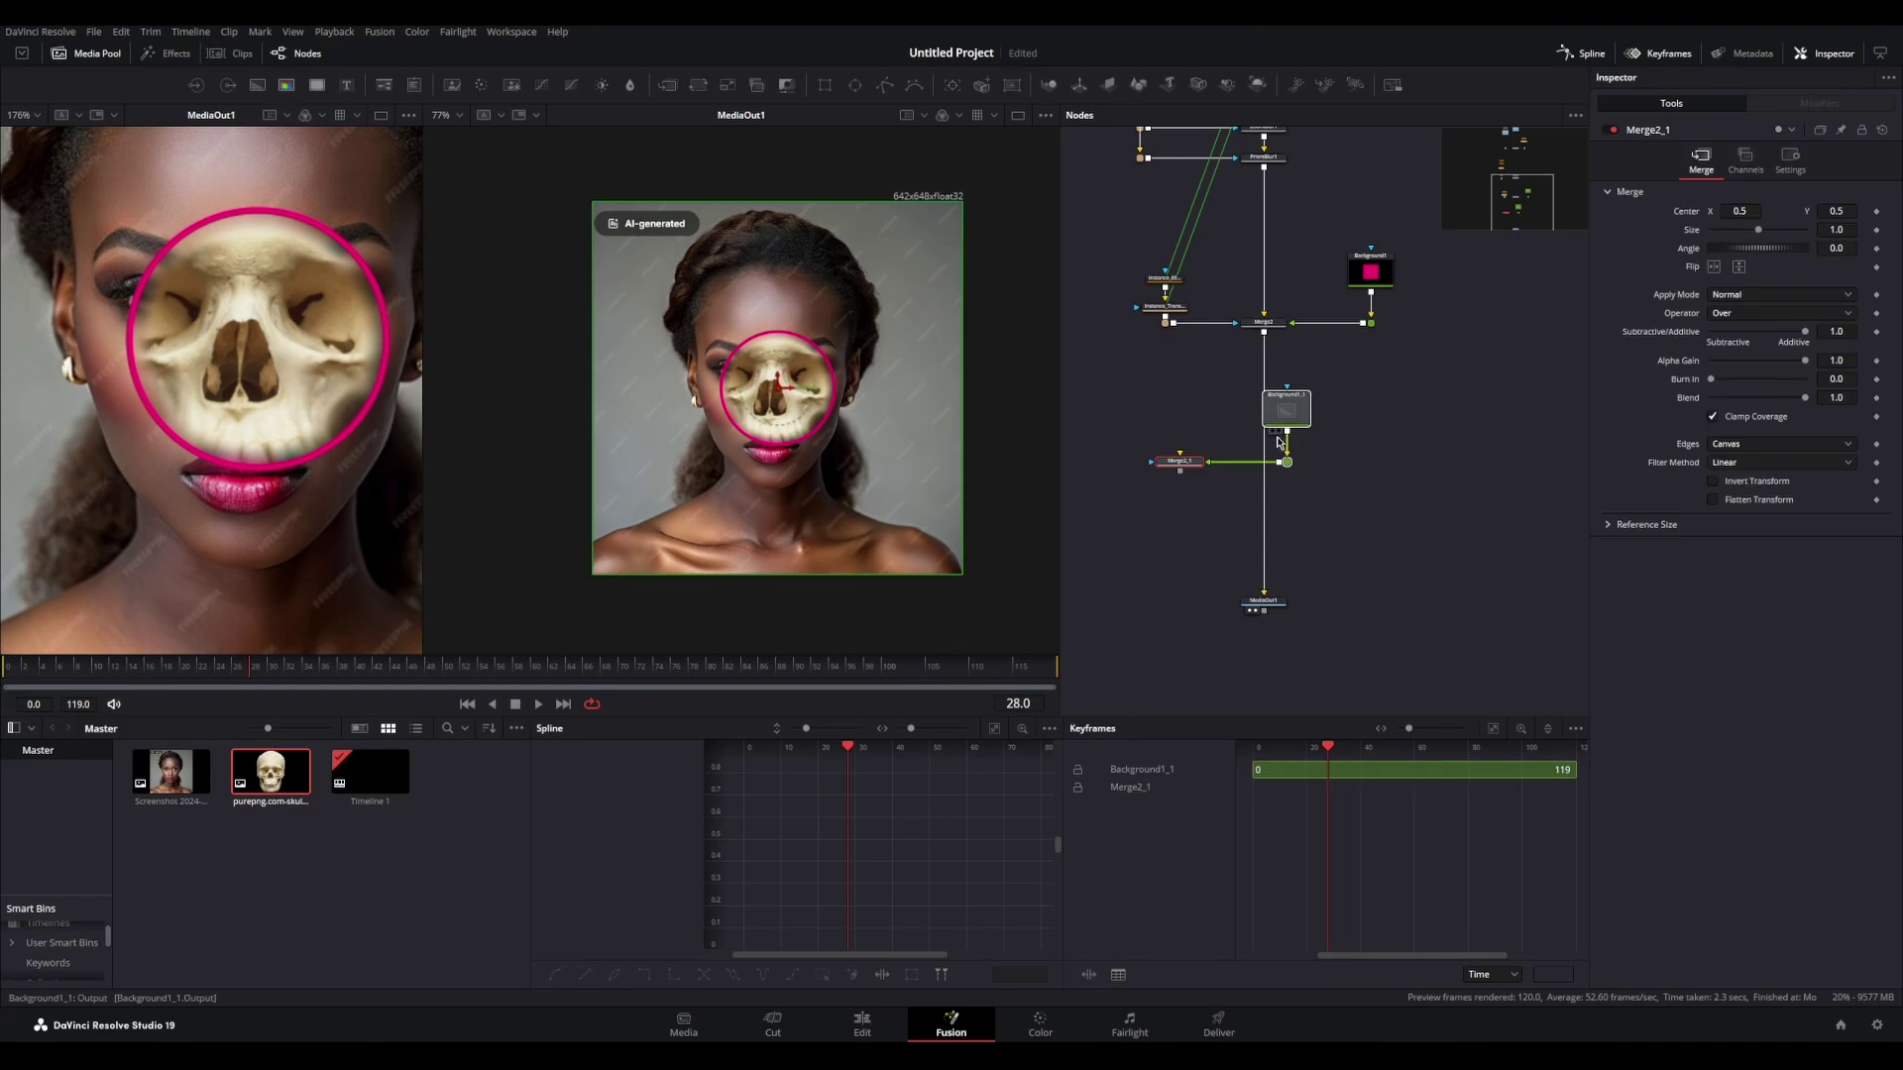
pyautogui.moveTo(1181, 459); pyautogui.dragTo(1264, 439)
pyautogui.click(1348, 463)
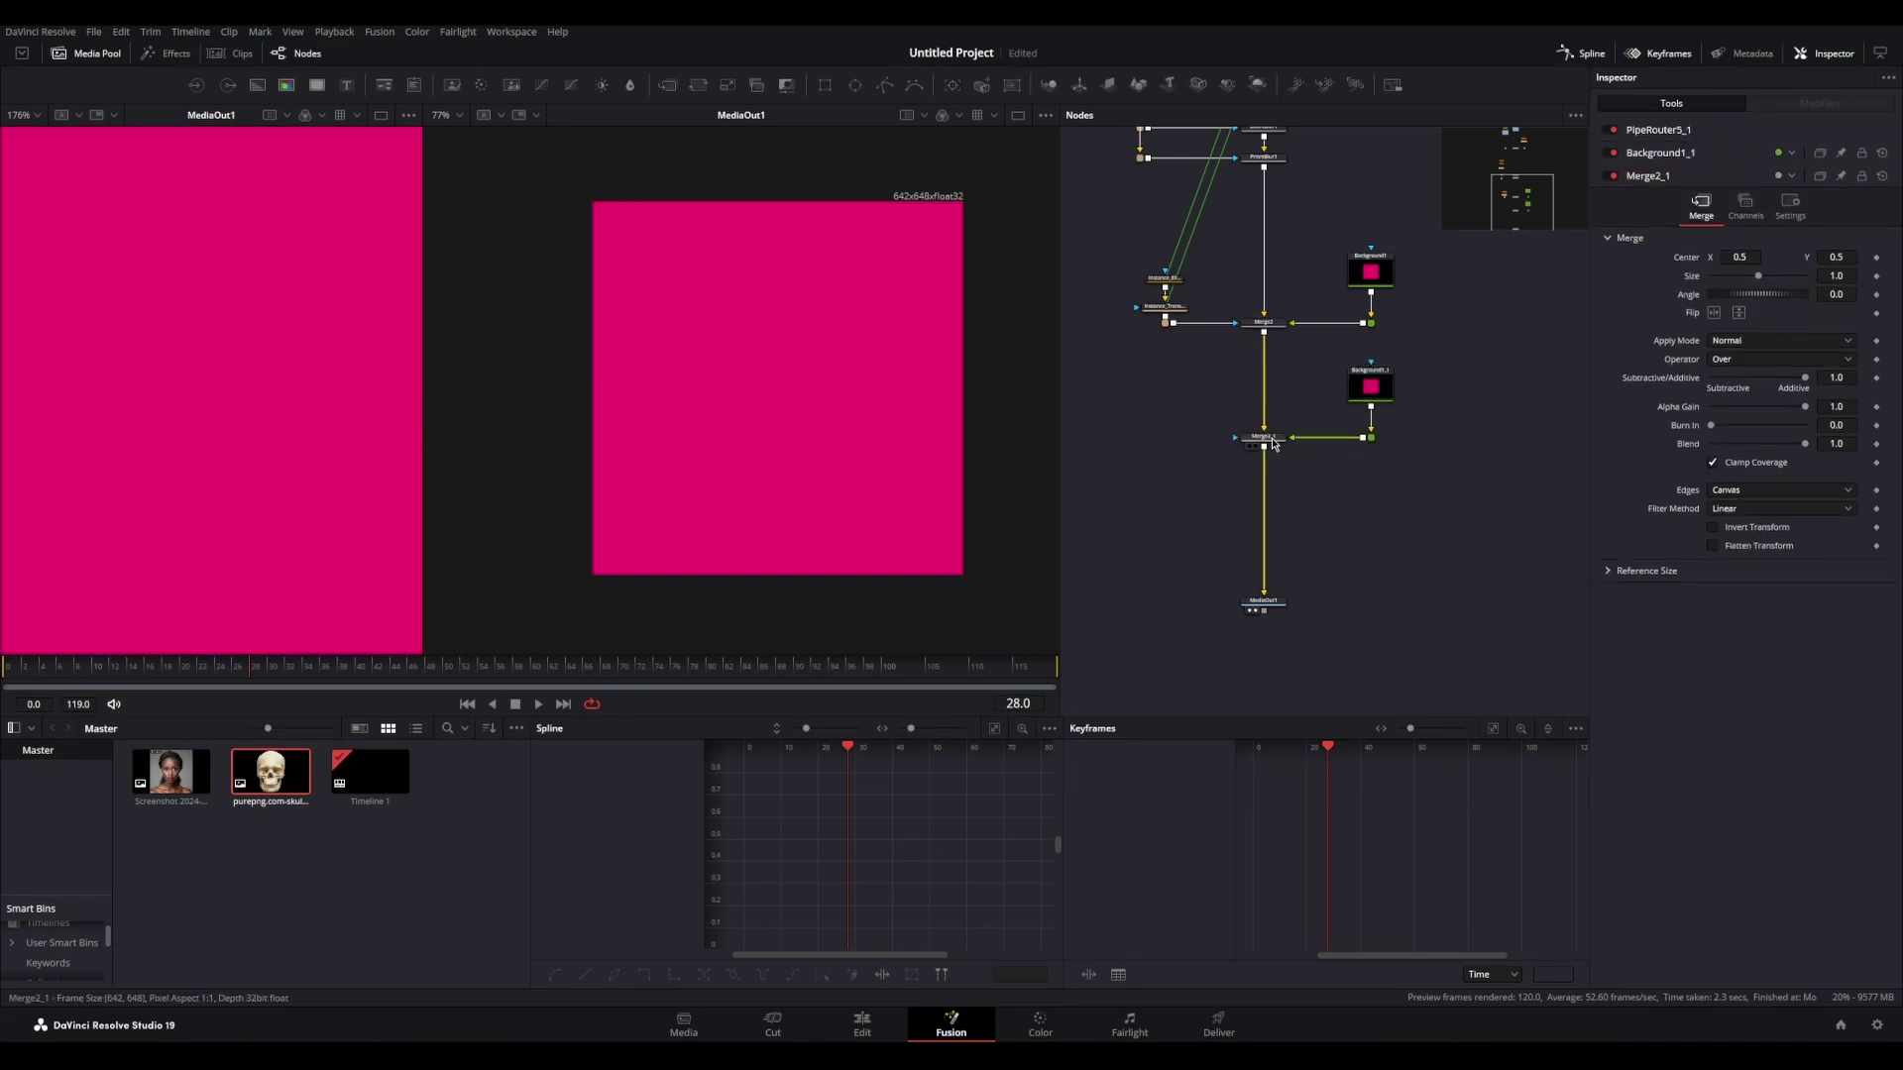
pyautogui.moveTo(1095, 227); pyautogui.dragTo(1159, 298)
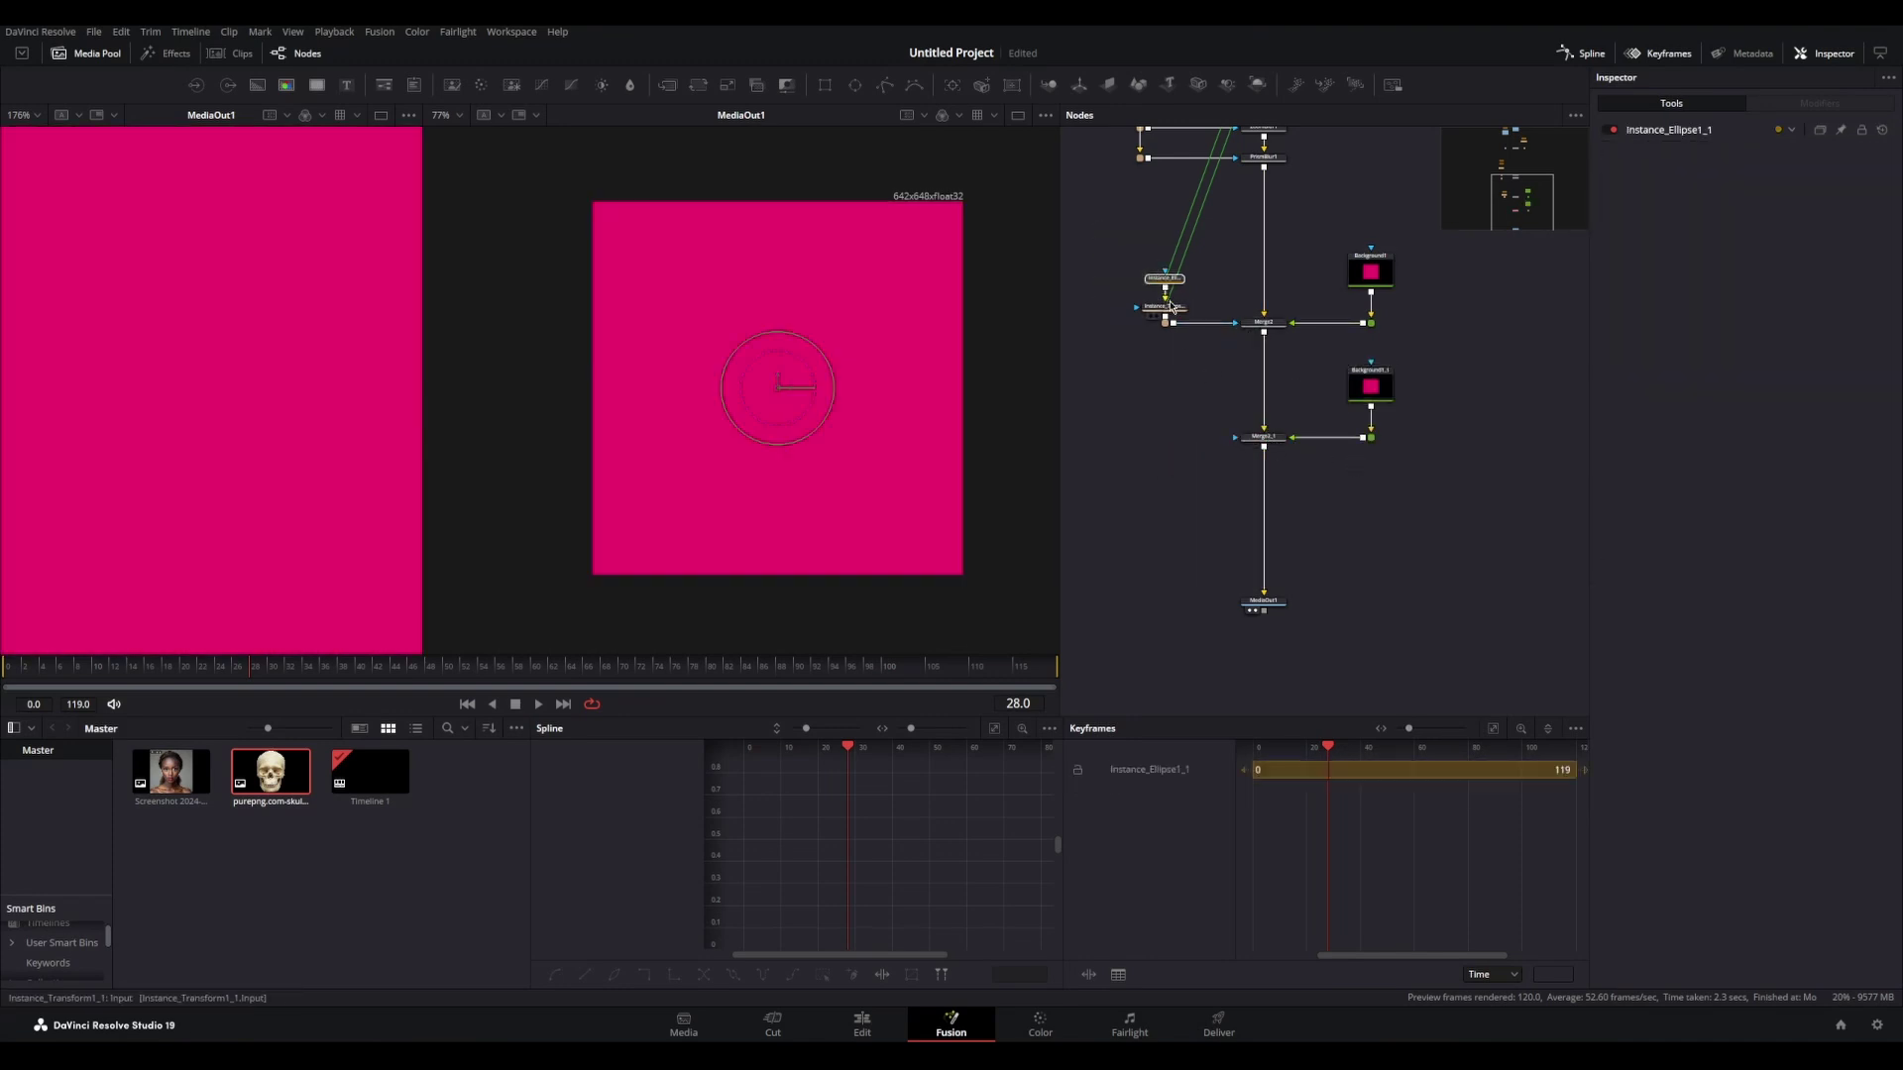
pyautogui.scroll(-5, 1235, 275)
pyautogui.scroll(3, 1262, 298)
pyautogui.moveTo(1267, 268); pyautogui.dragTo(1295, 221)
pyautogui.scroll(-2, 1265, 186)
pyautogui.moveTo(1254, 153); pyautogui.dragTo(1215, 451)
pyautogui.scroll(2, 1206, 452)
pyautogui.hotkey('ctrl', 'z')
pyautogui.scroll(-3, 1241, 233)
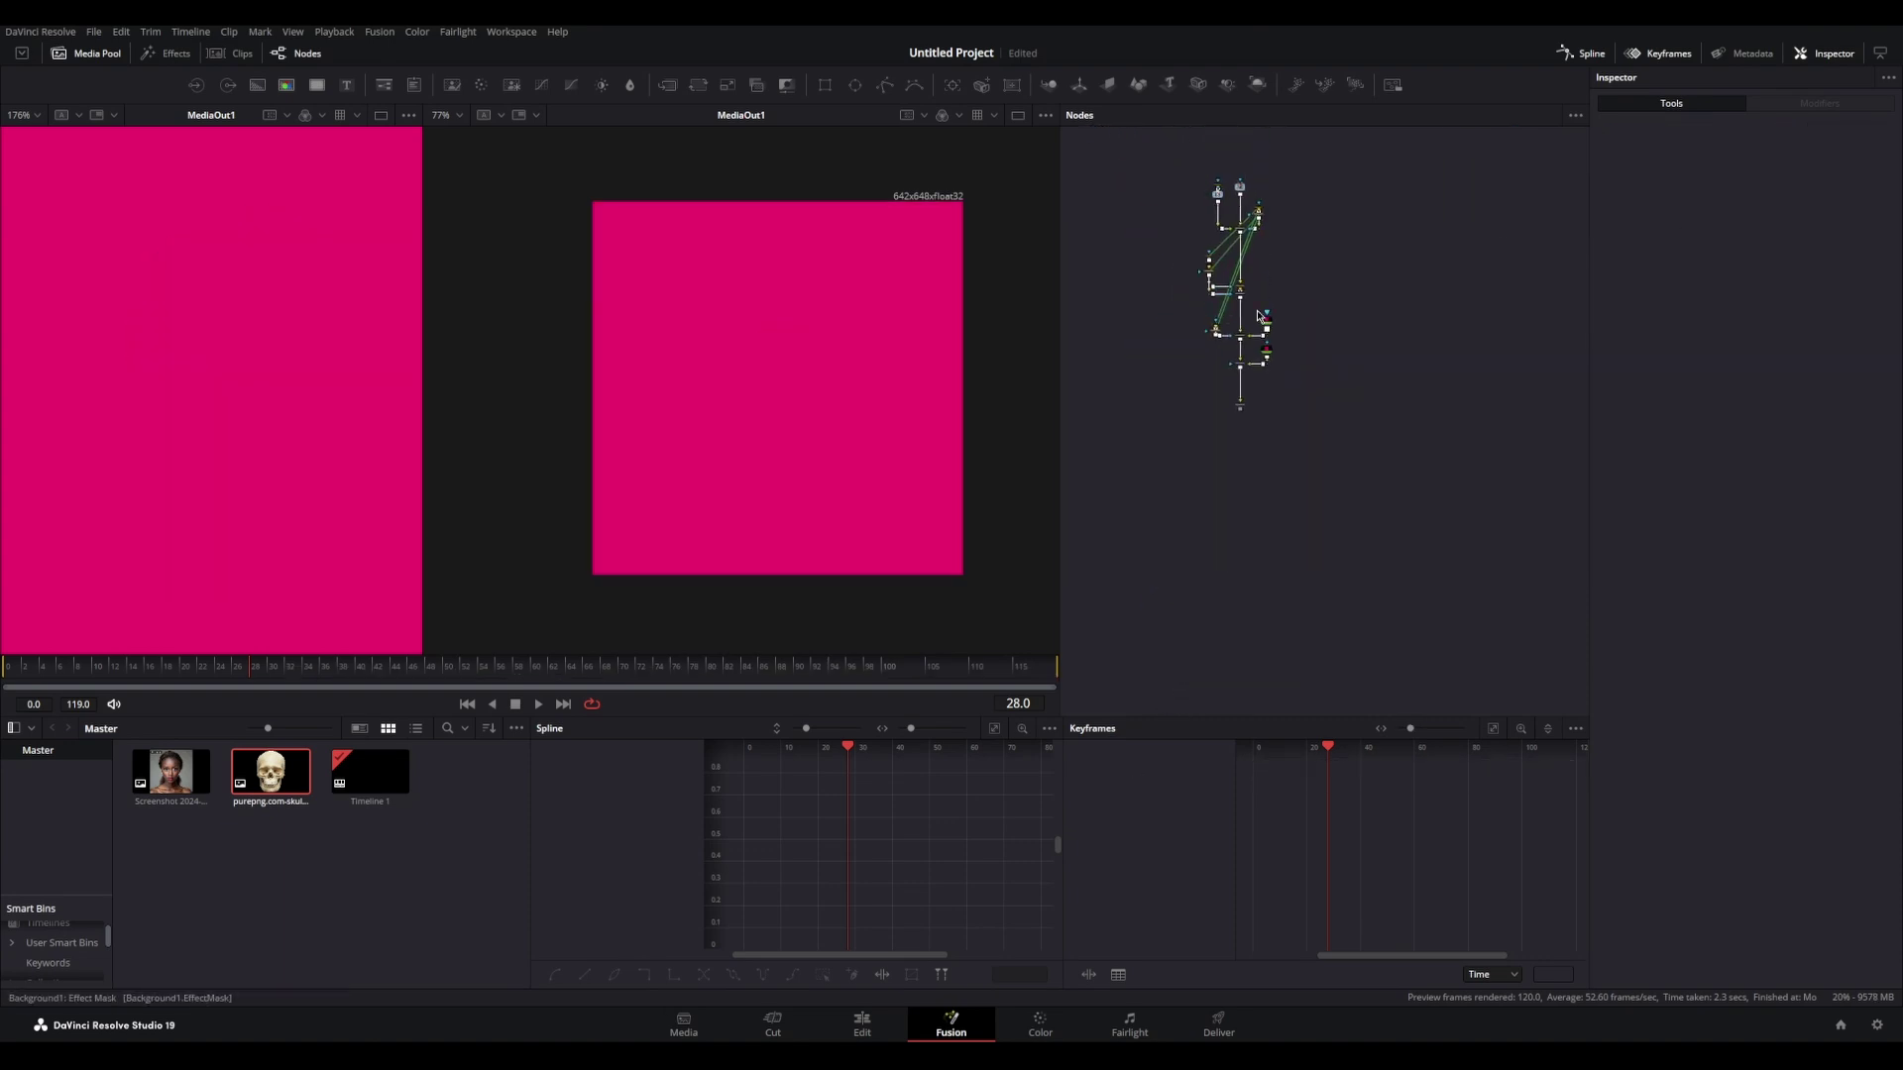
# Step: Add a separate pipe router beside the node tree and connect Transform1's output to it
pyautogui.scroll(2, 1257, 214)
pyautogui.scroll(2, 1203, 474)
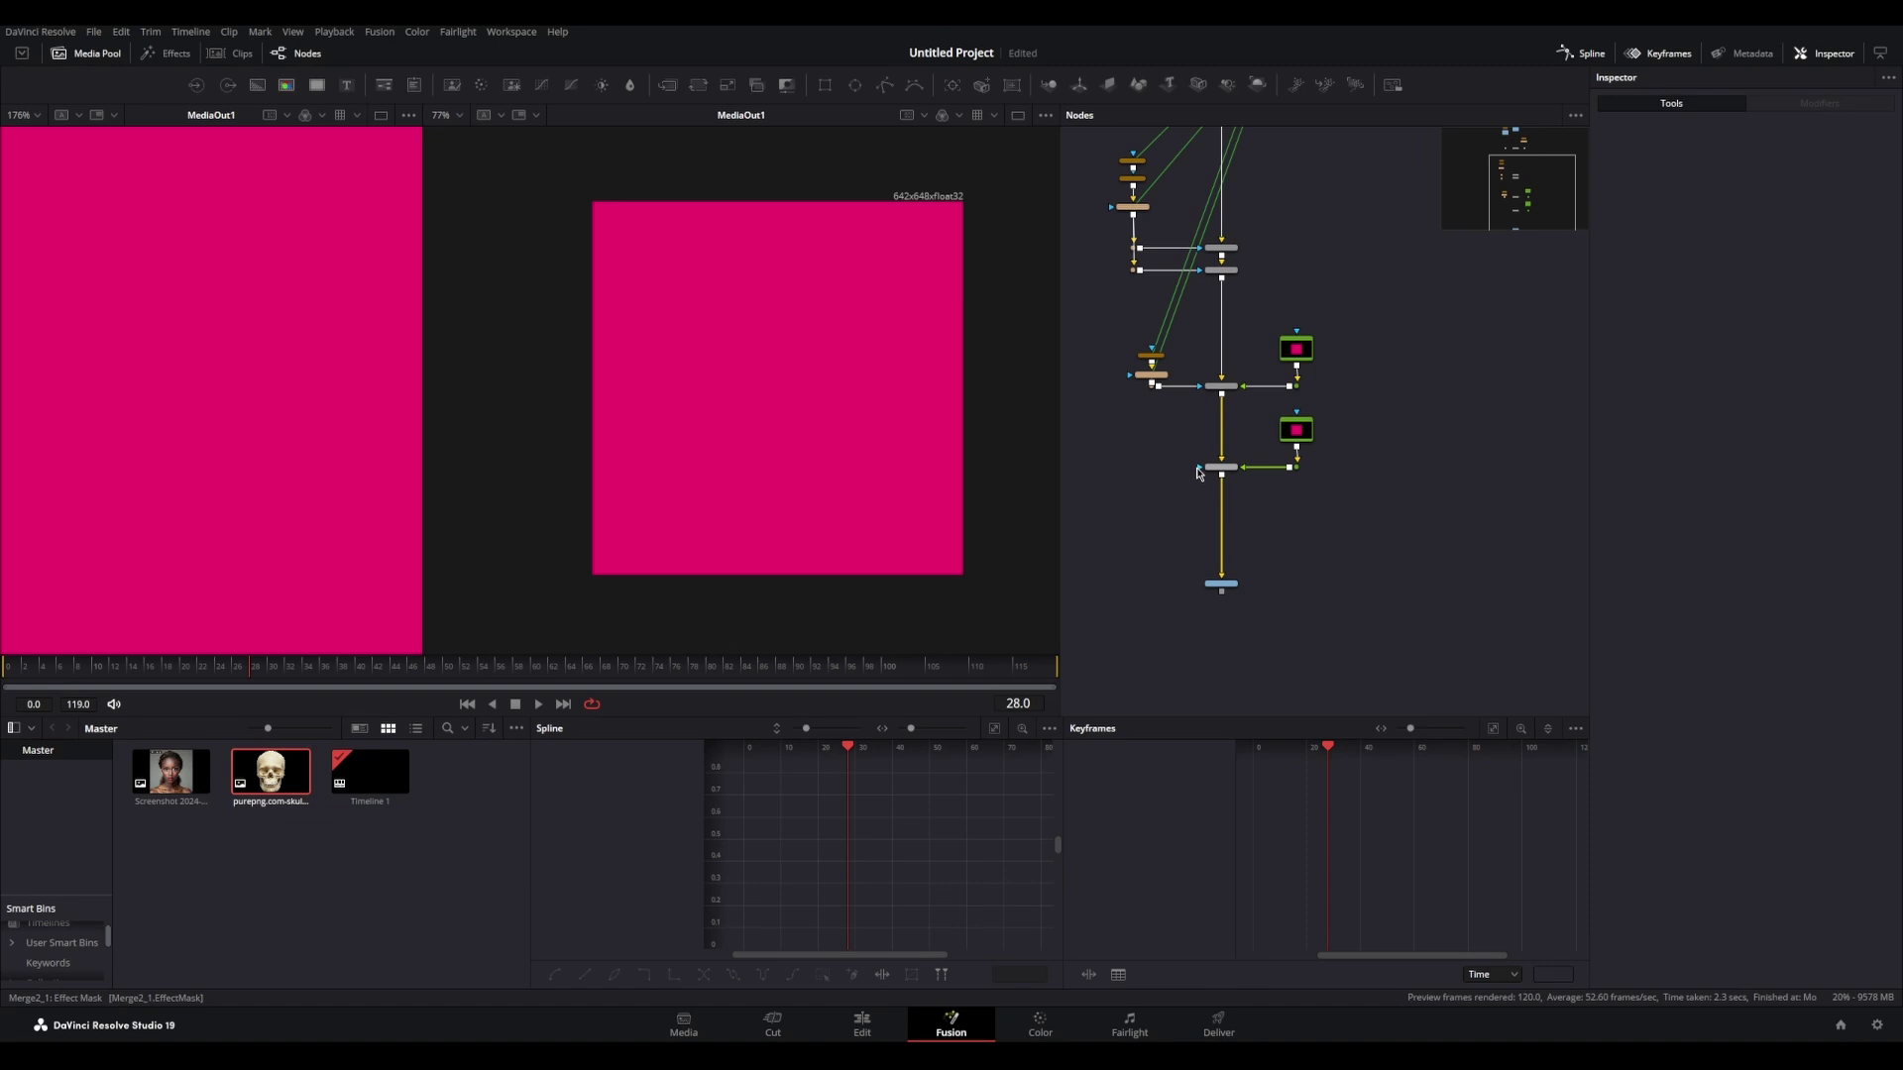
pyautogui.click(1335, 177)
pyautogui.press('r')
pyautogui.scroll(4, 1329, 196)
pyautogui.moveTo(1330, 196); pyautogui.dragTo(1291, 437)
pyautogui.moveTo(1203, 236); pyautogui.dragTo(1237, 300)
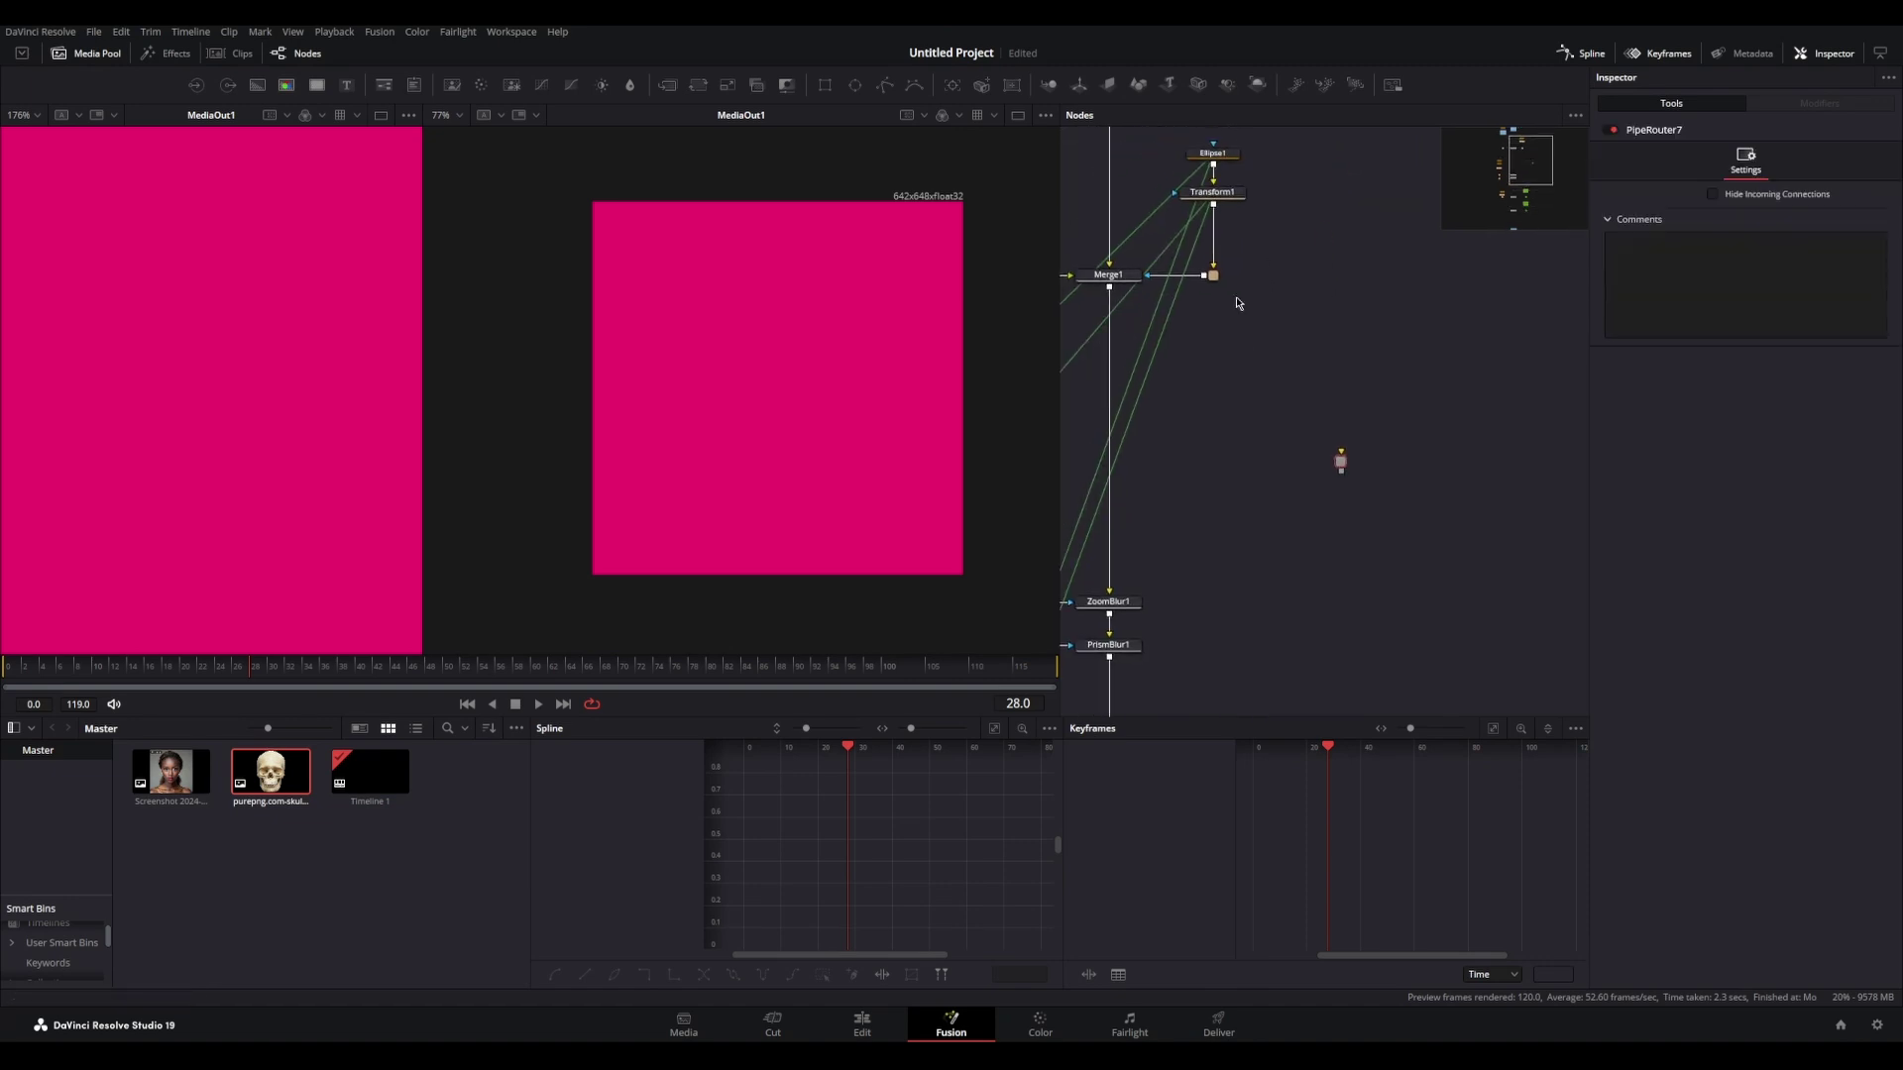
pyautogui.moveTo(1213, 204); pyautogui.dragTo(1342, 461)
# Step: Connect the new router to Merge2_1's effect mask and place it level with Merge2_1
pyautogui.scroll(-4, 1355, 393)
pyautogui.moveTo(1354, 393); pyautogui.dragTo(1304, 505)
pyautogui.scroll(4, 1194, 462)
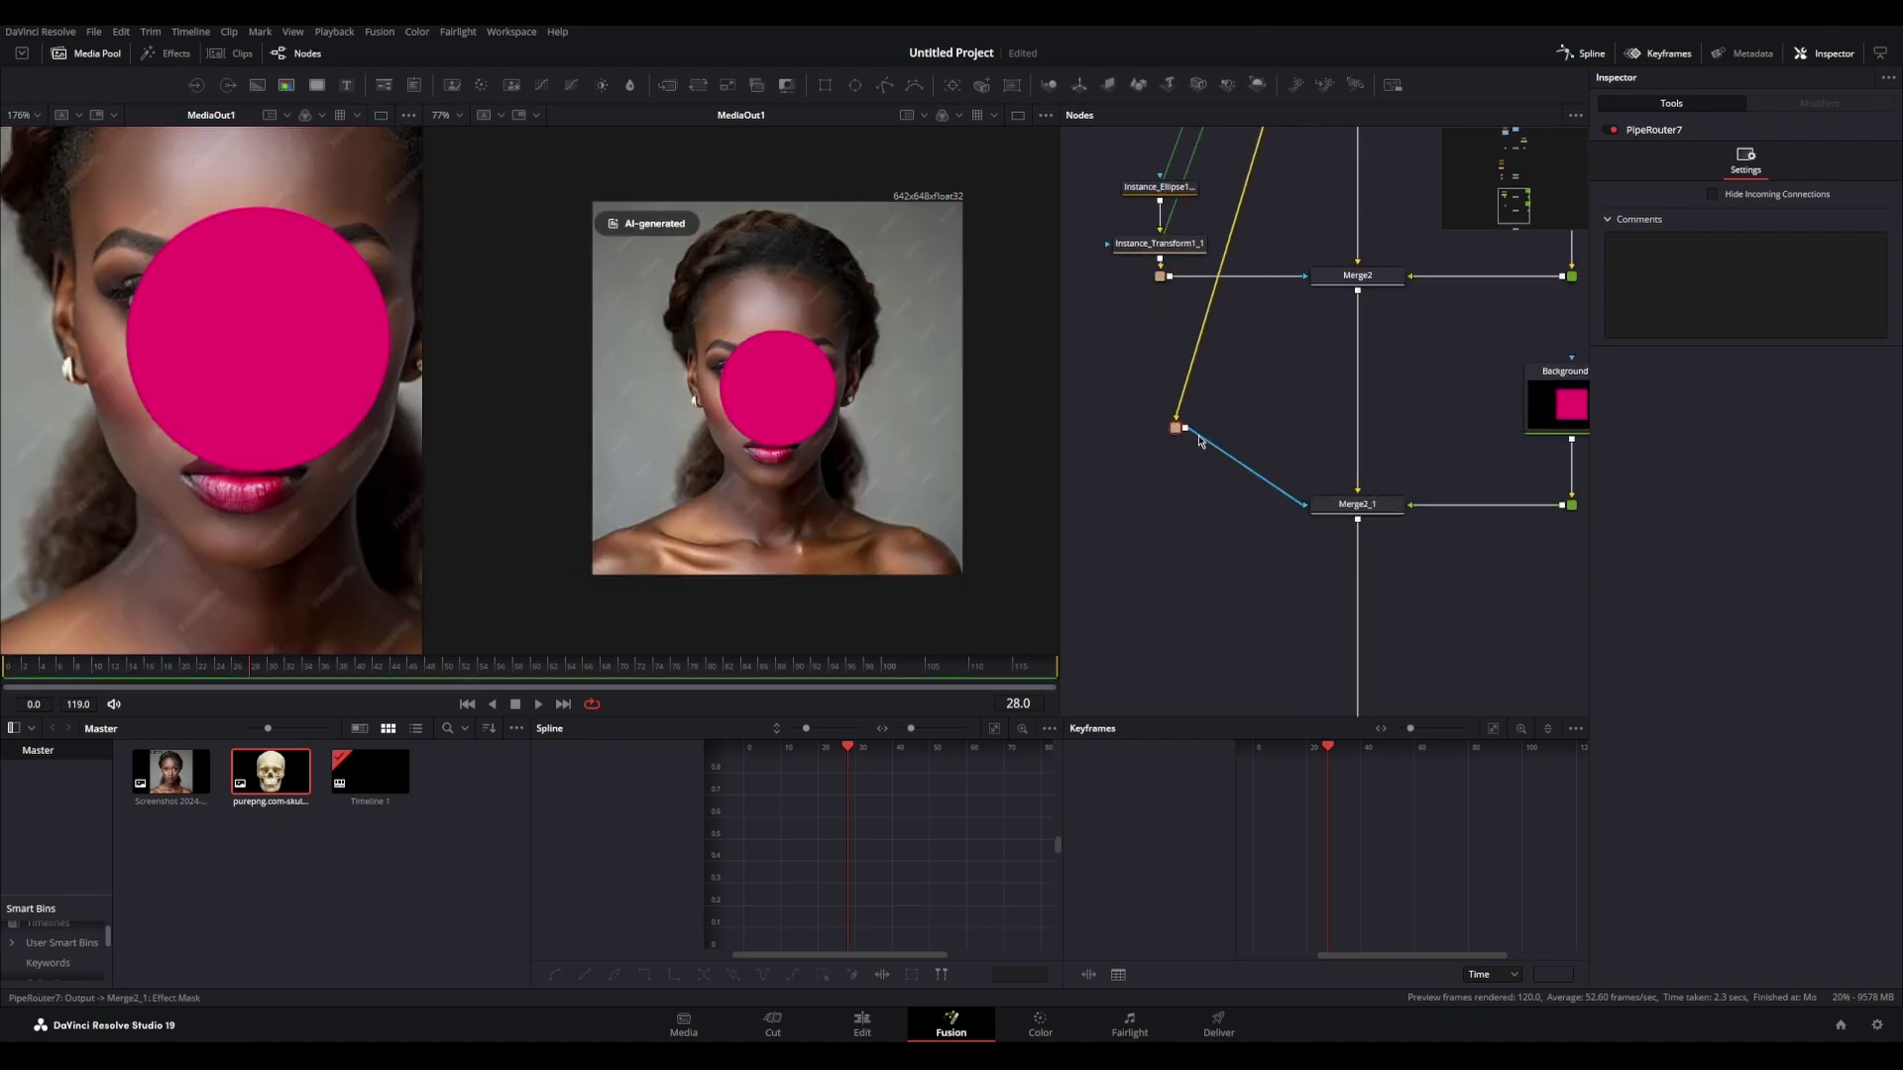
pyautogui.moveTo(1181, 481); pyautogui.dragTo(1179, 504)
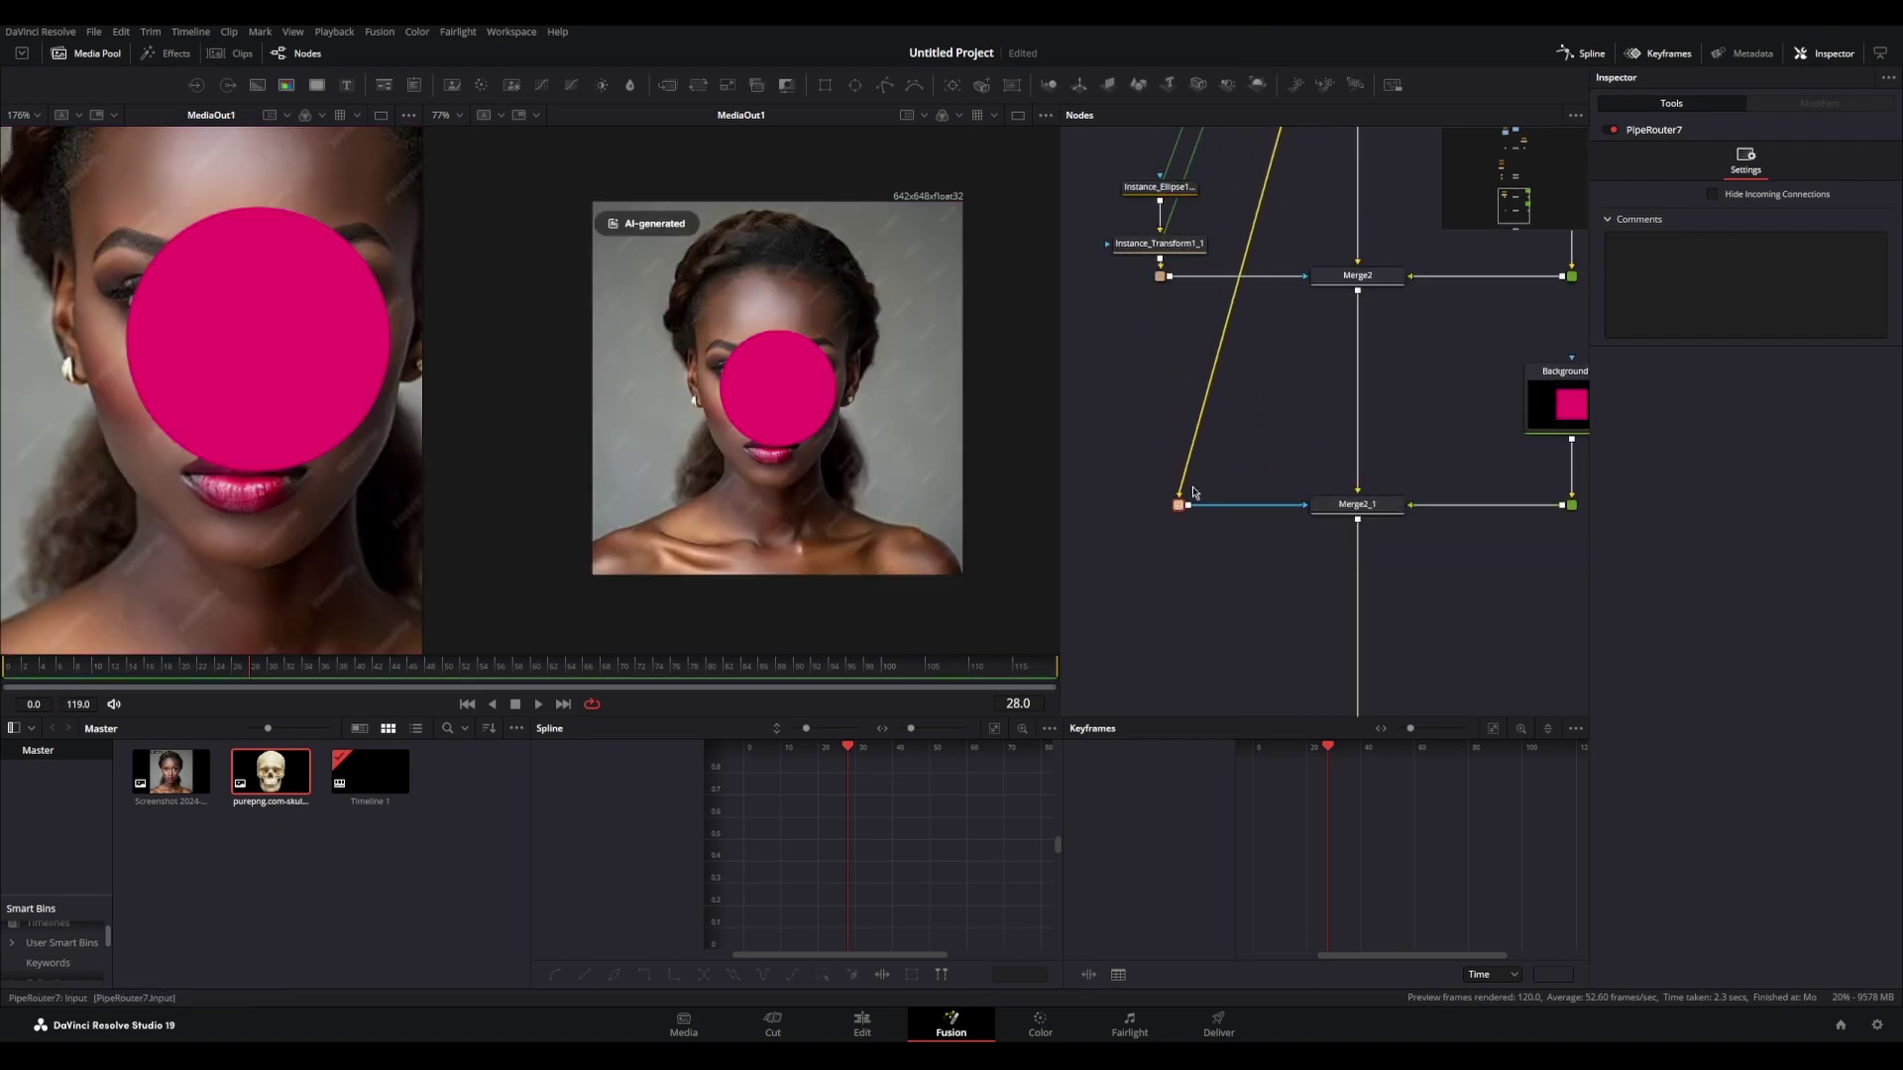
# Step: Set Background1_1's color to white (#ffffff)
pyautogui.click(1561, 404)
pyautogui.click(1745, 281)
pyautogui.click(889, 607)
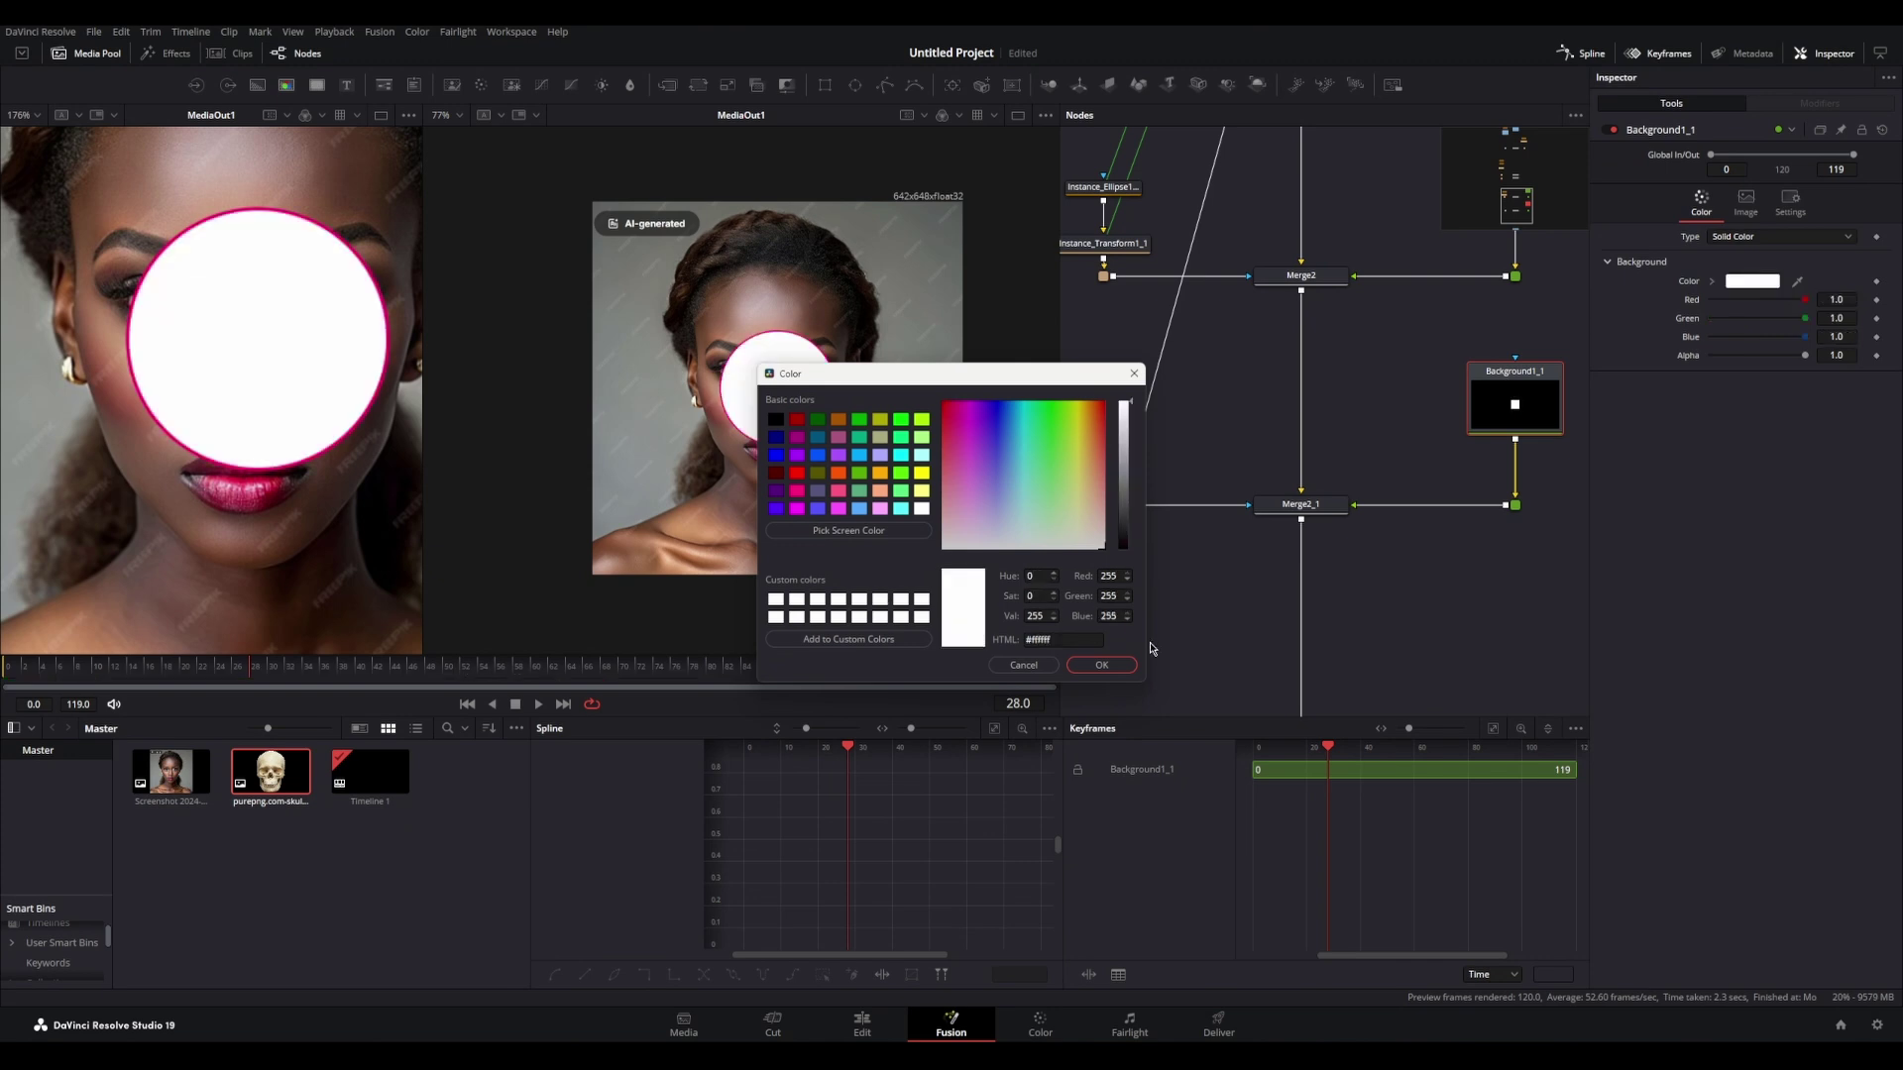
pyautogui.click(1101, 665)
# Step: Lower Merge2_1's Blend to about 0.19 so the white overlay turns mostly transparent
pyautogui.scroll(5, 764, 421)
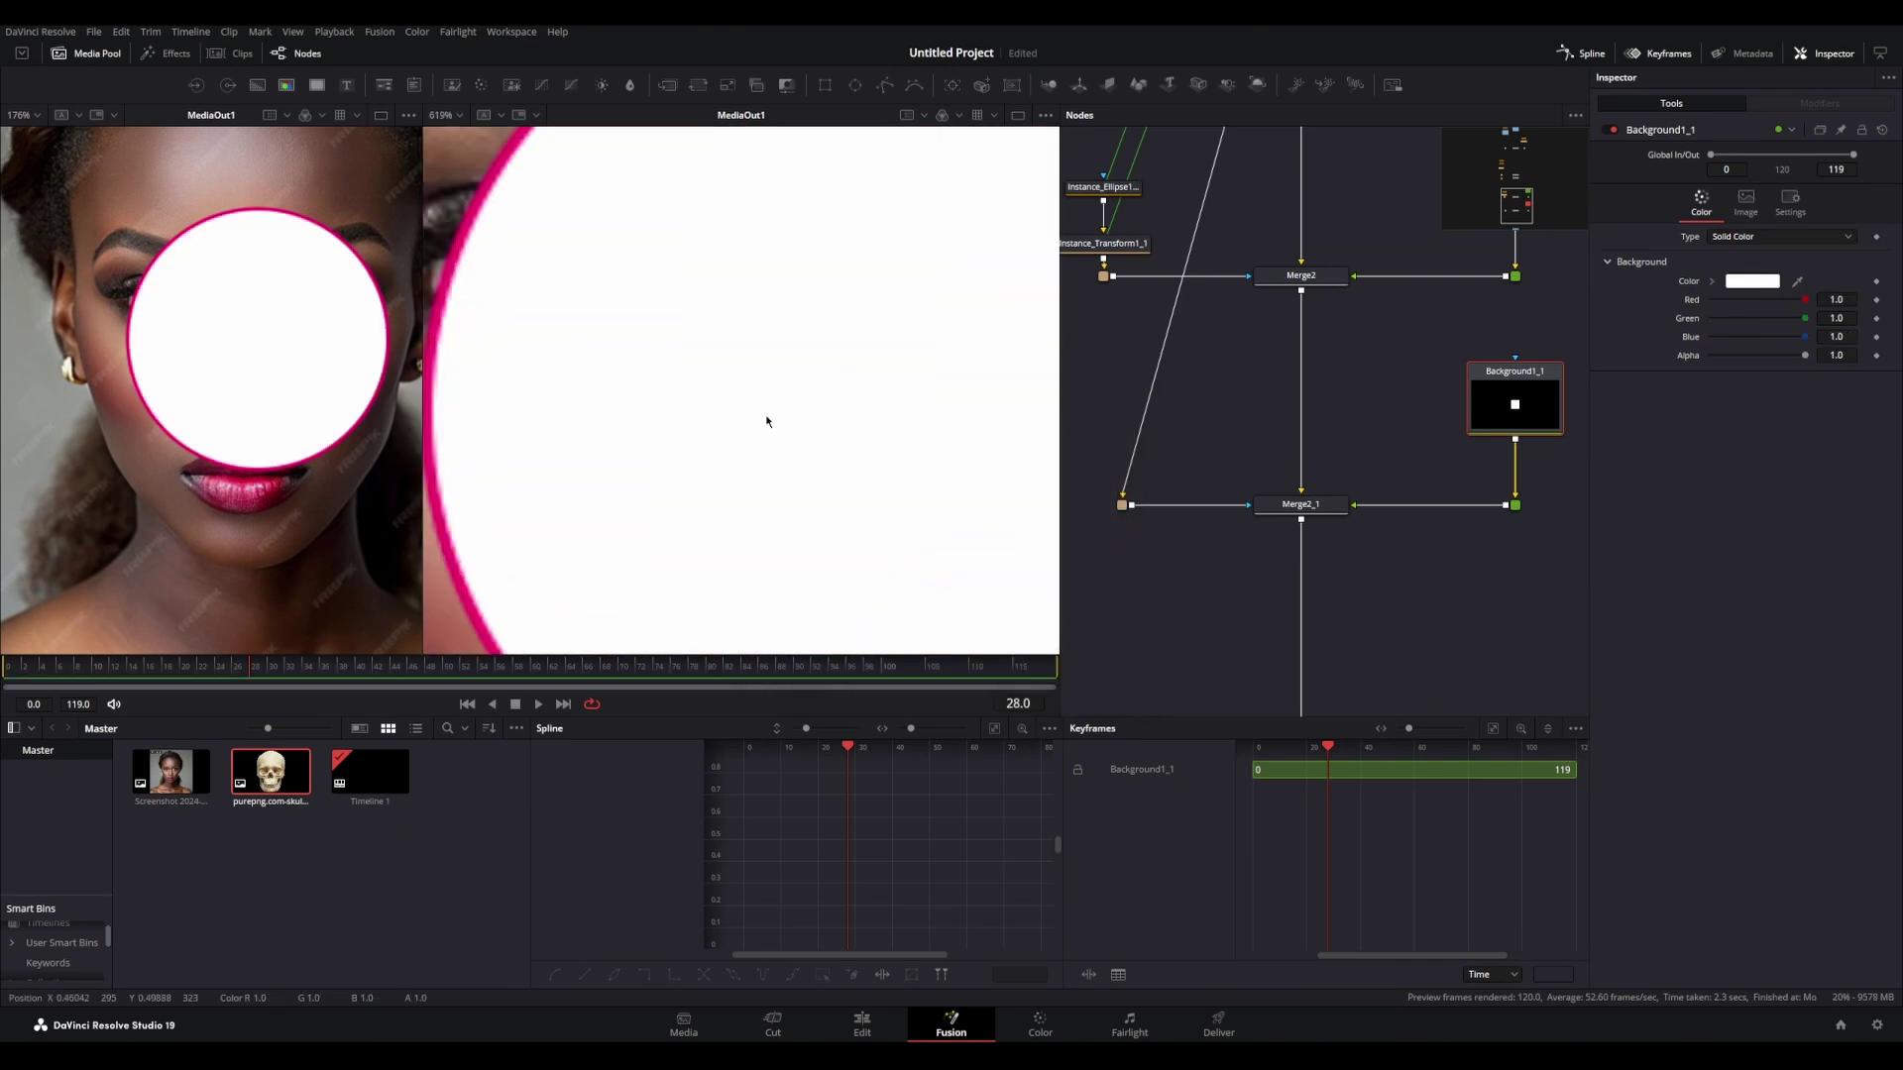
pyautogui.scroll(-2, 795, 414)
pyautogui.scroll(-2, 1308, 416)
pyautogui.scroll(-2, 1308, 394)
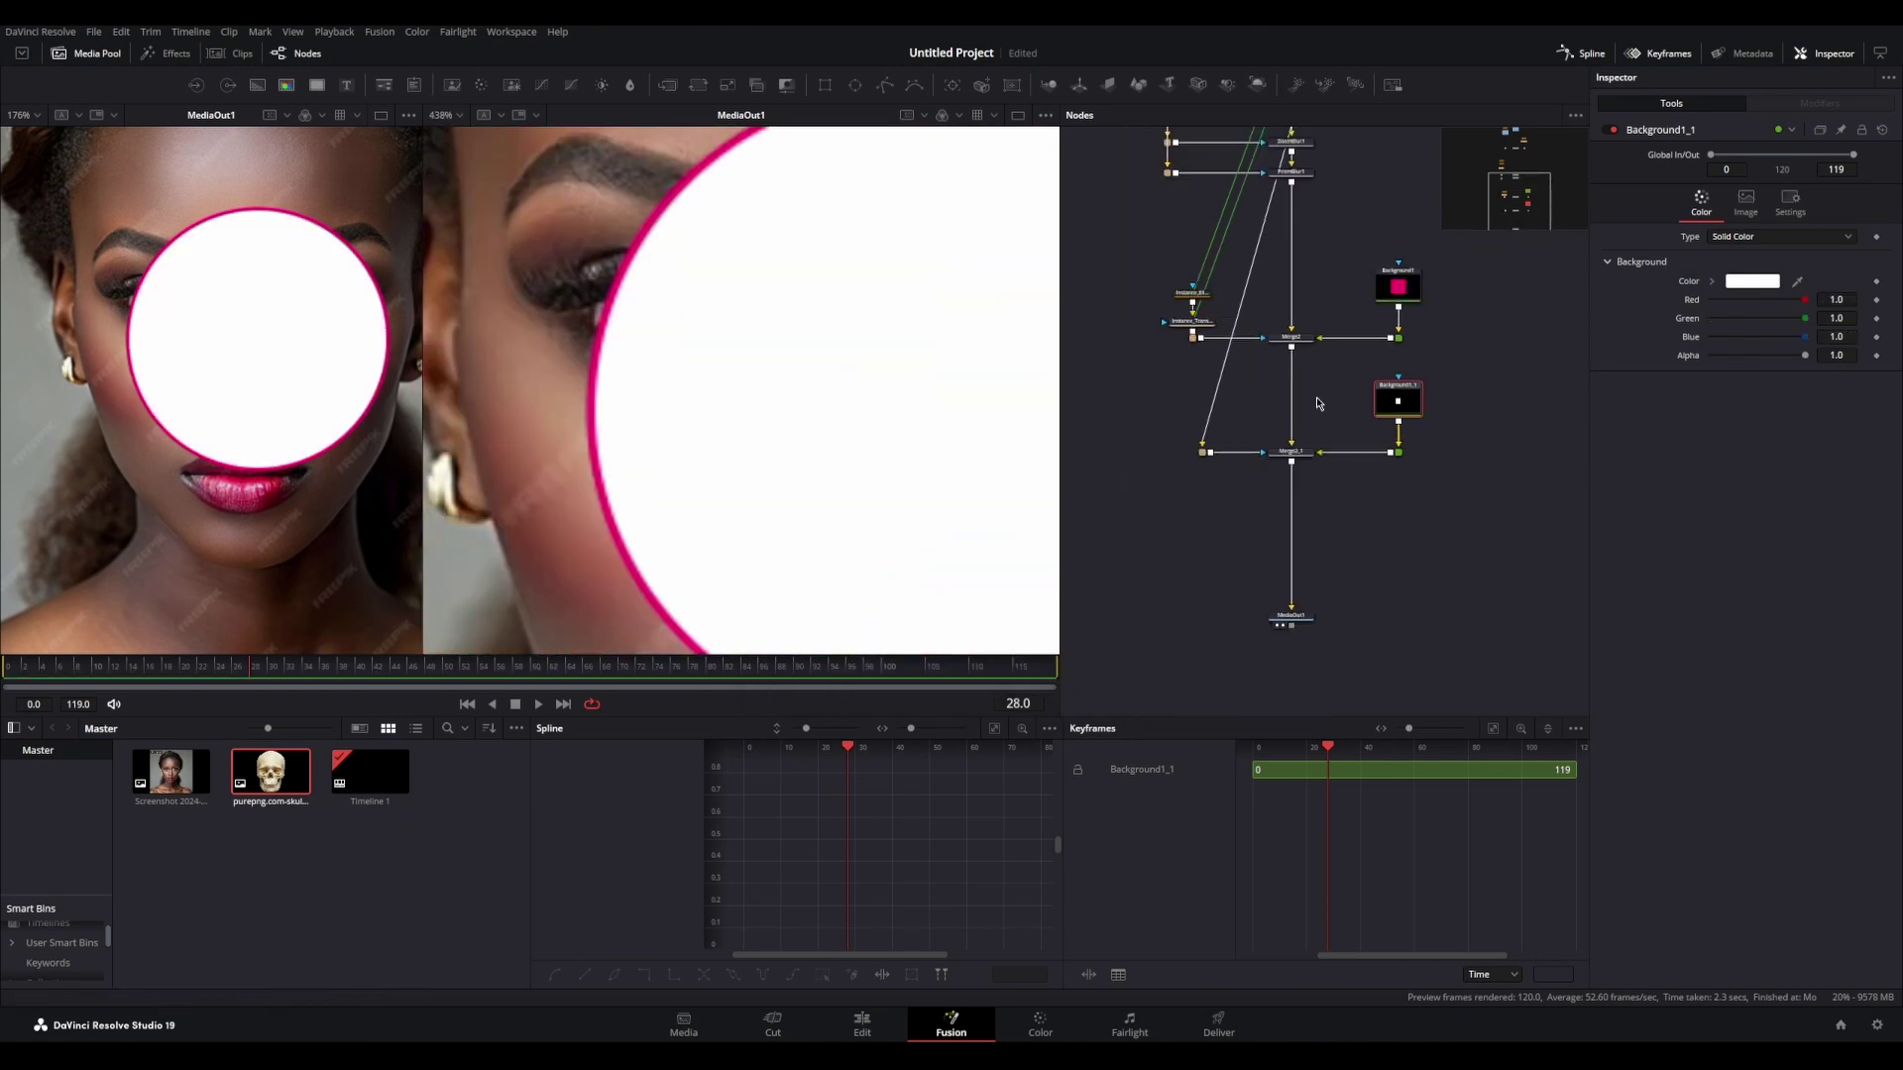
pyautogui.scroll(-2, 1323, 387)
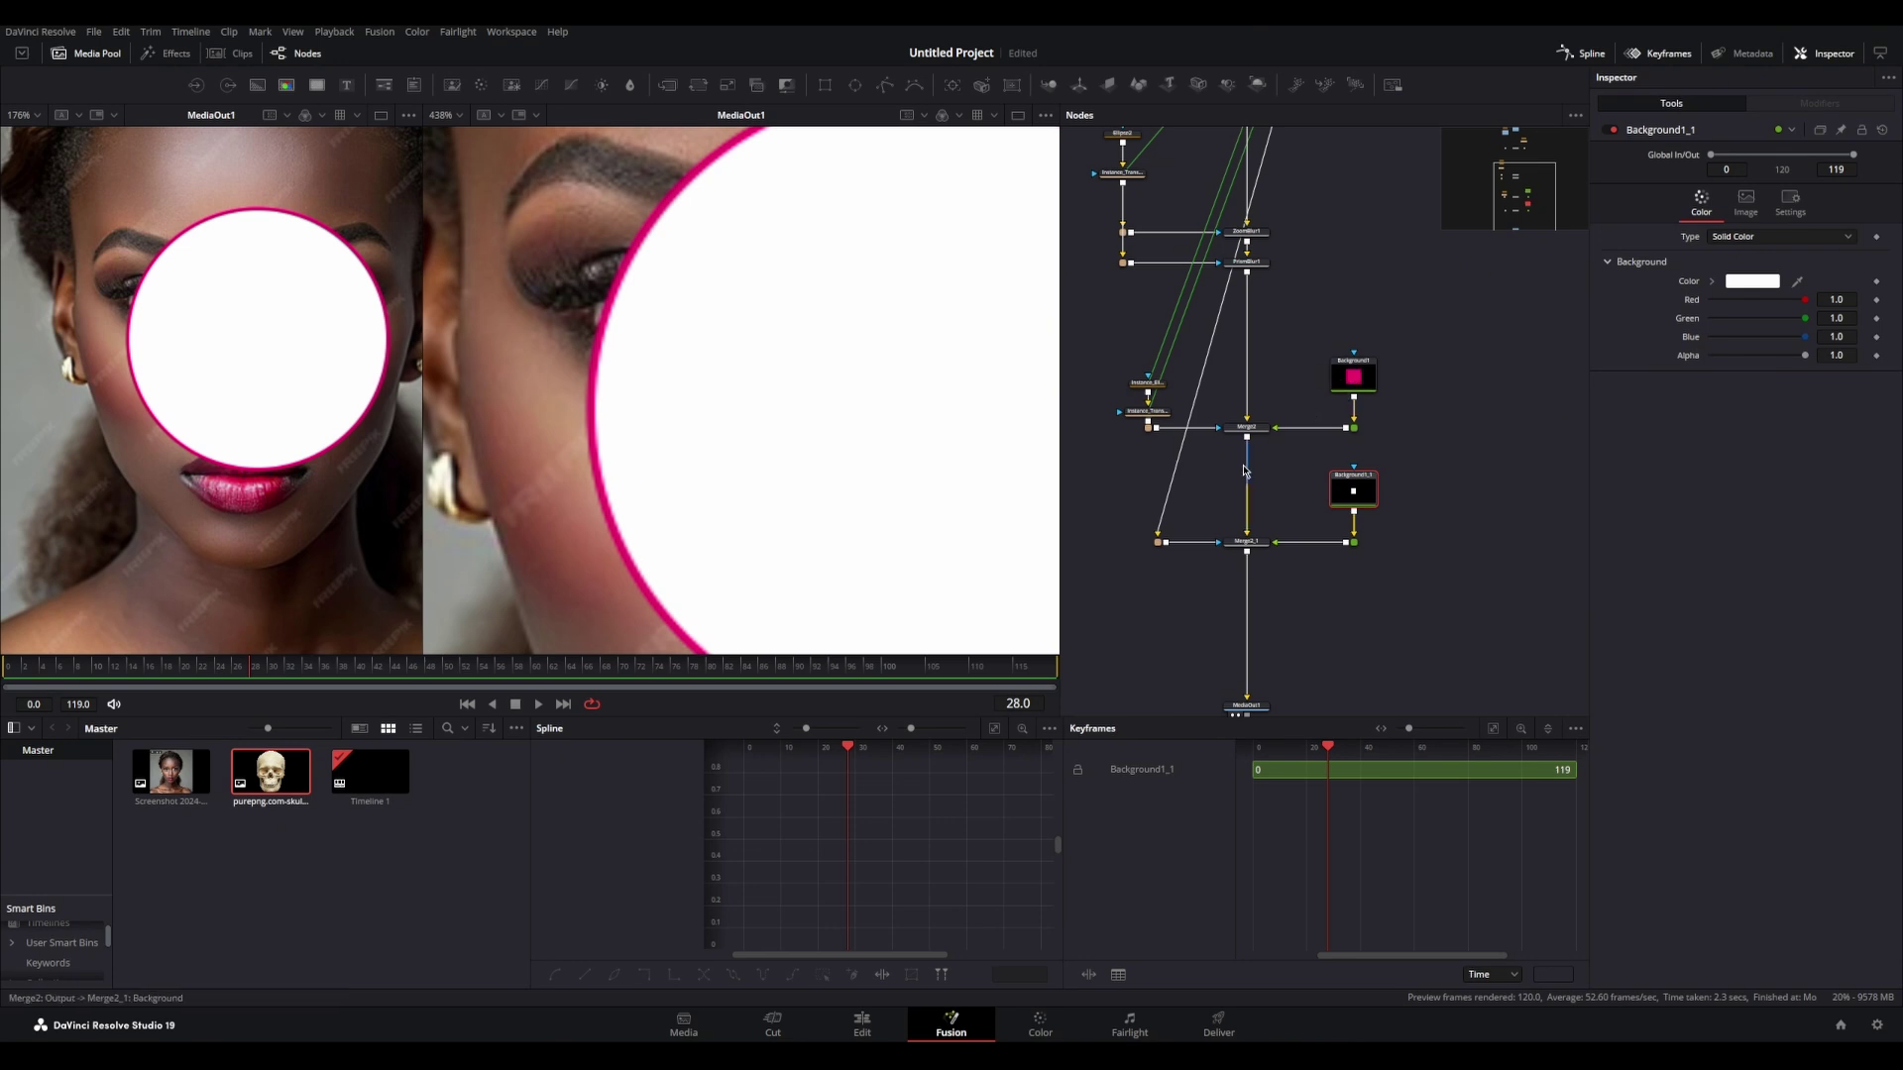
pyautogui.scroll(-2, 783, 366)
pyautogui.scroll(4, 1239, 532)
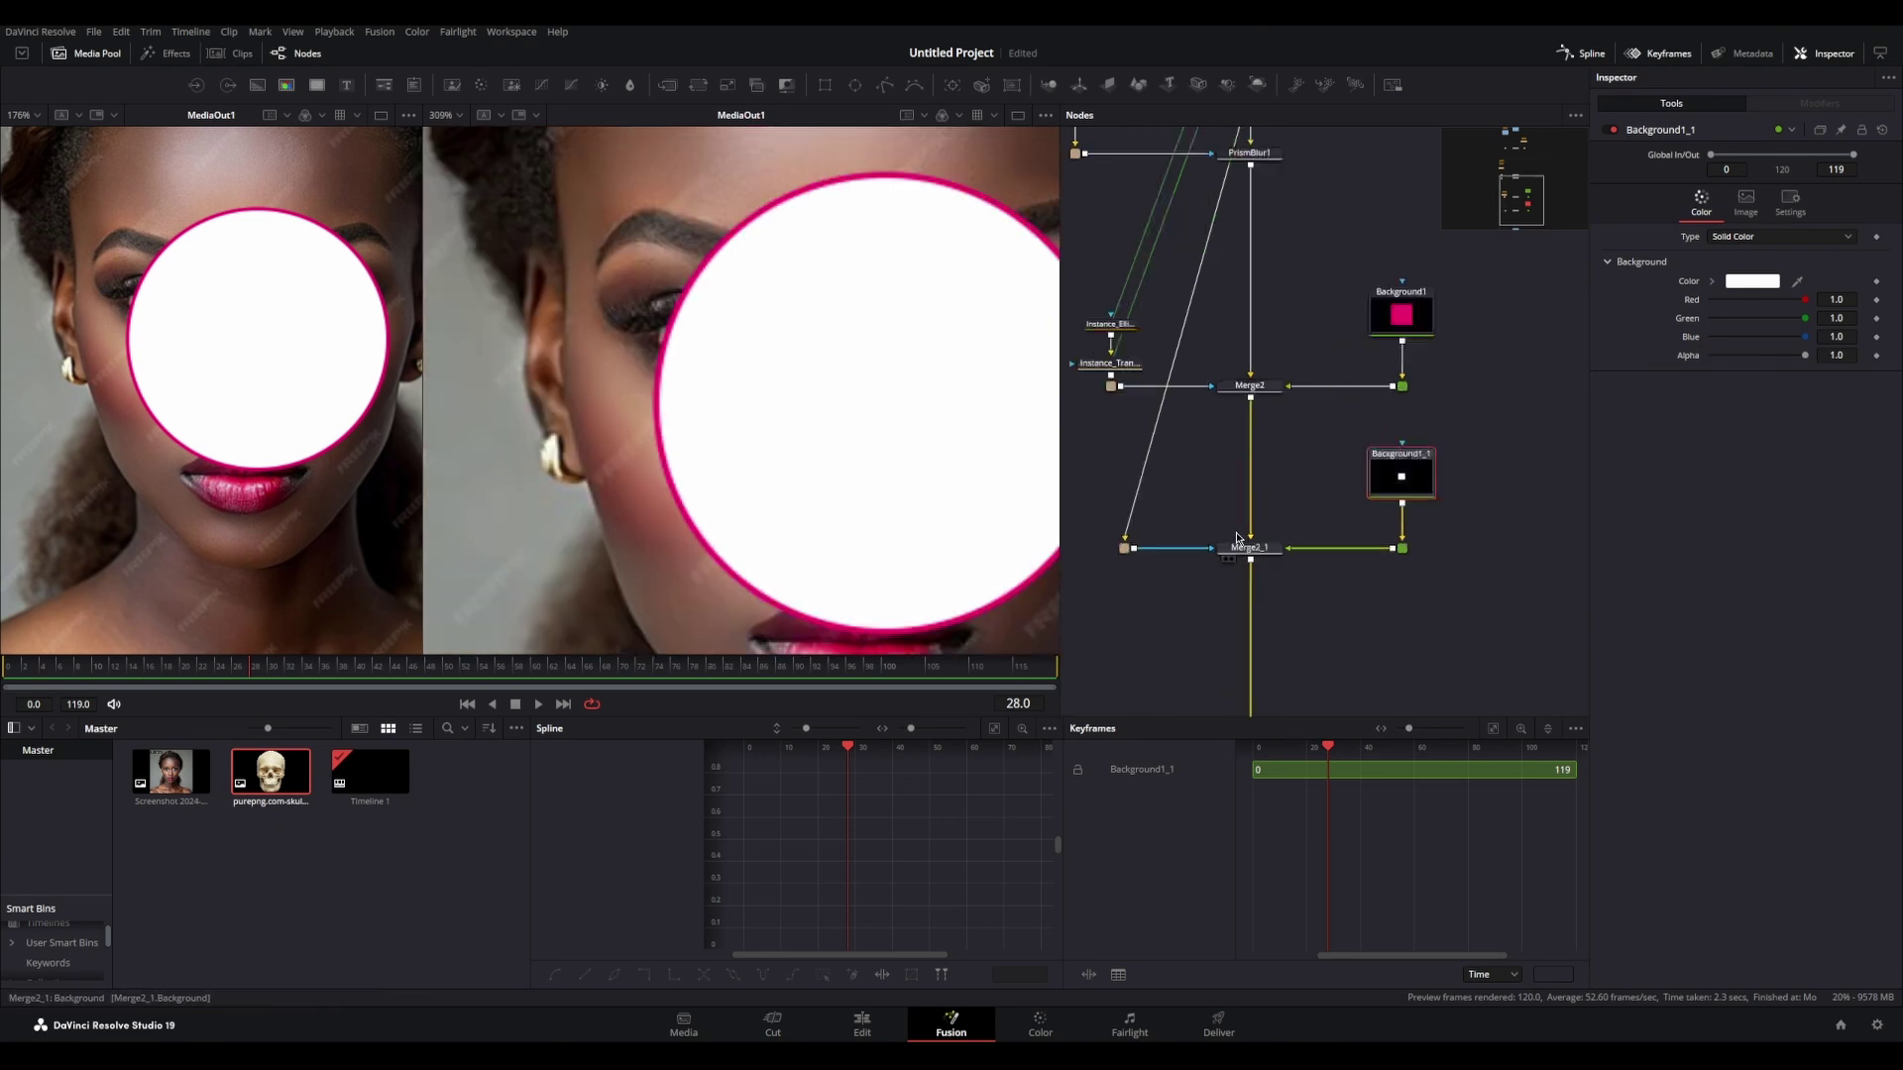
pyautogui.click(1246, 542)
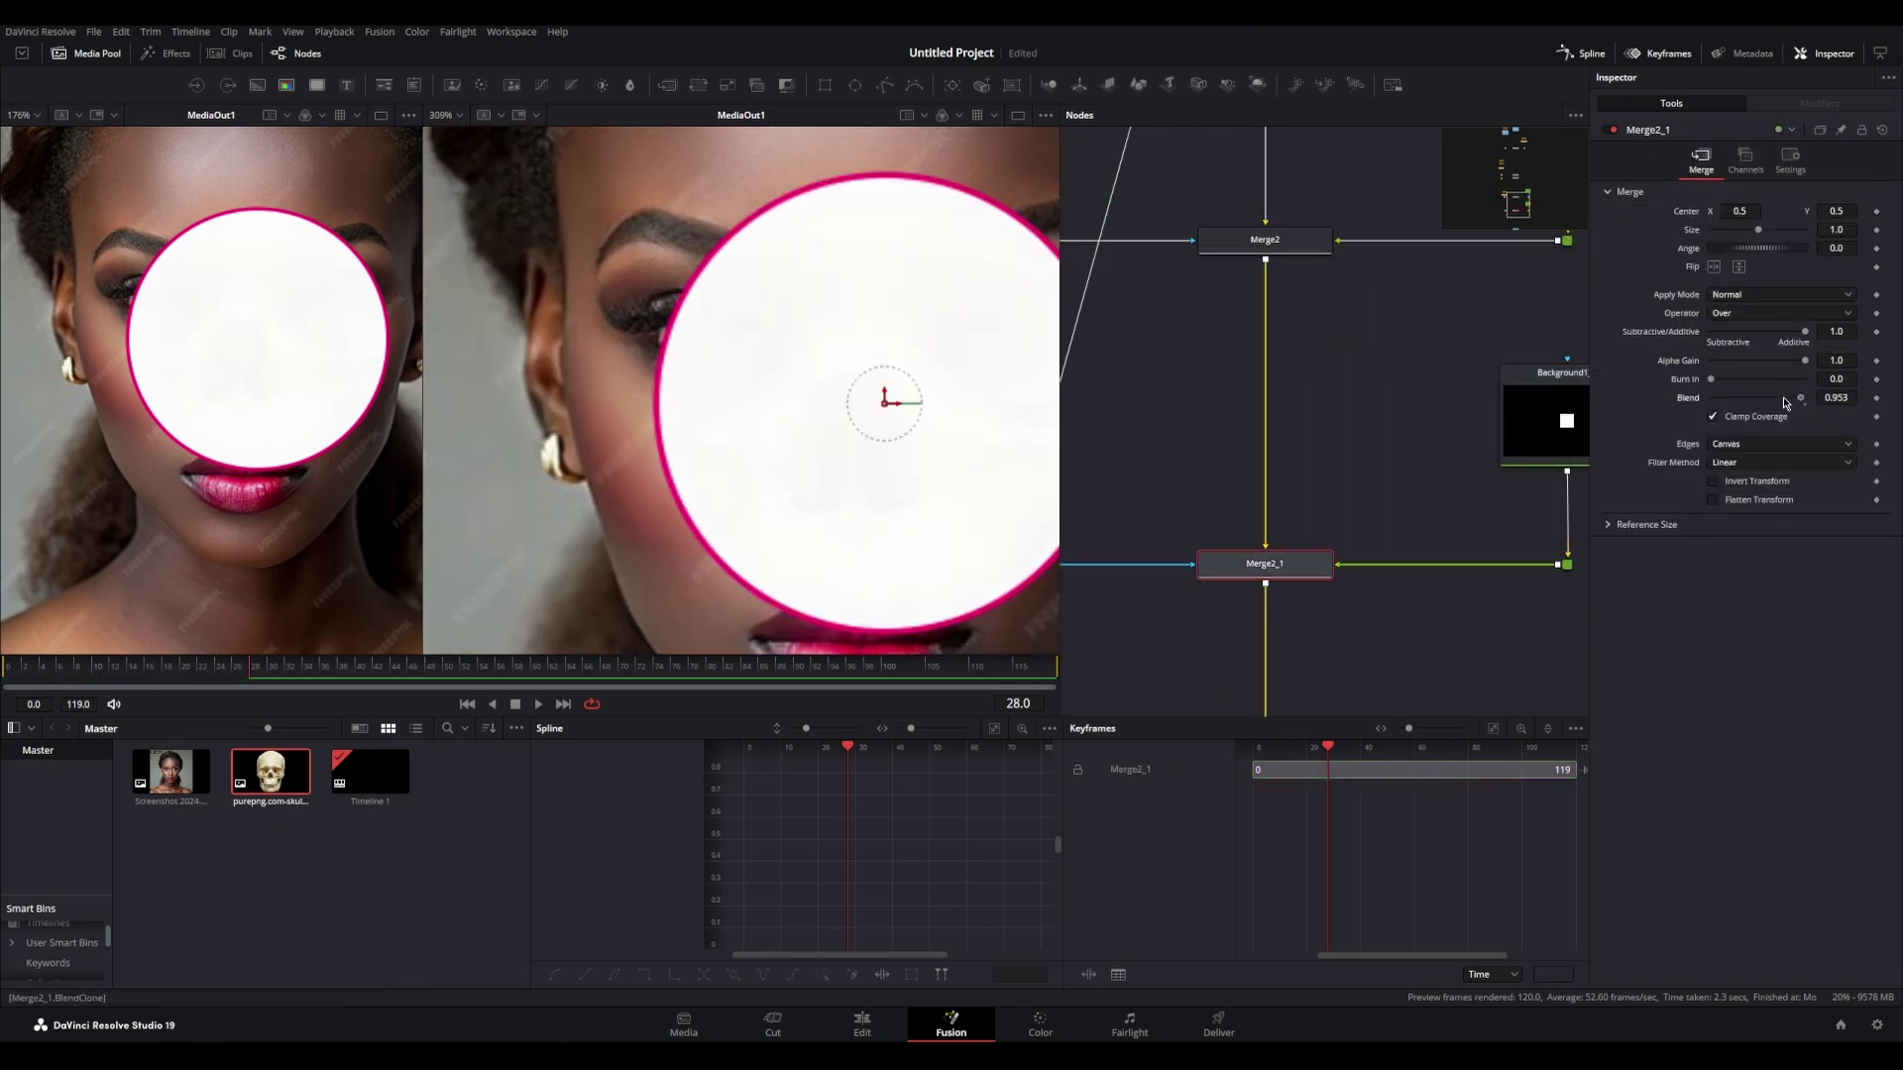
pyautogui.moveTo(1784, 403); pyautogui.dragTo(1721, 399)
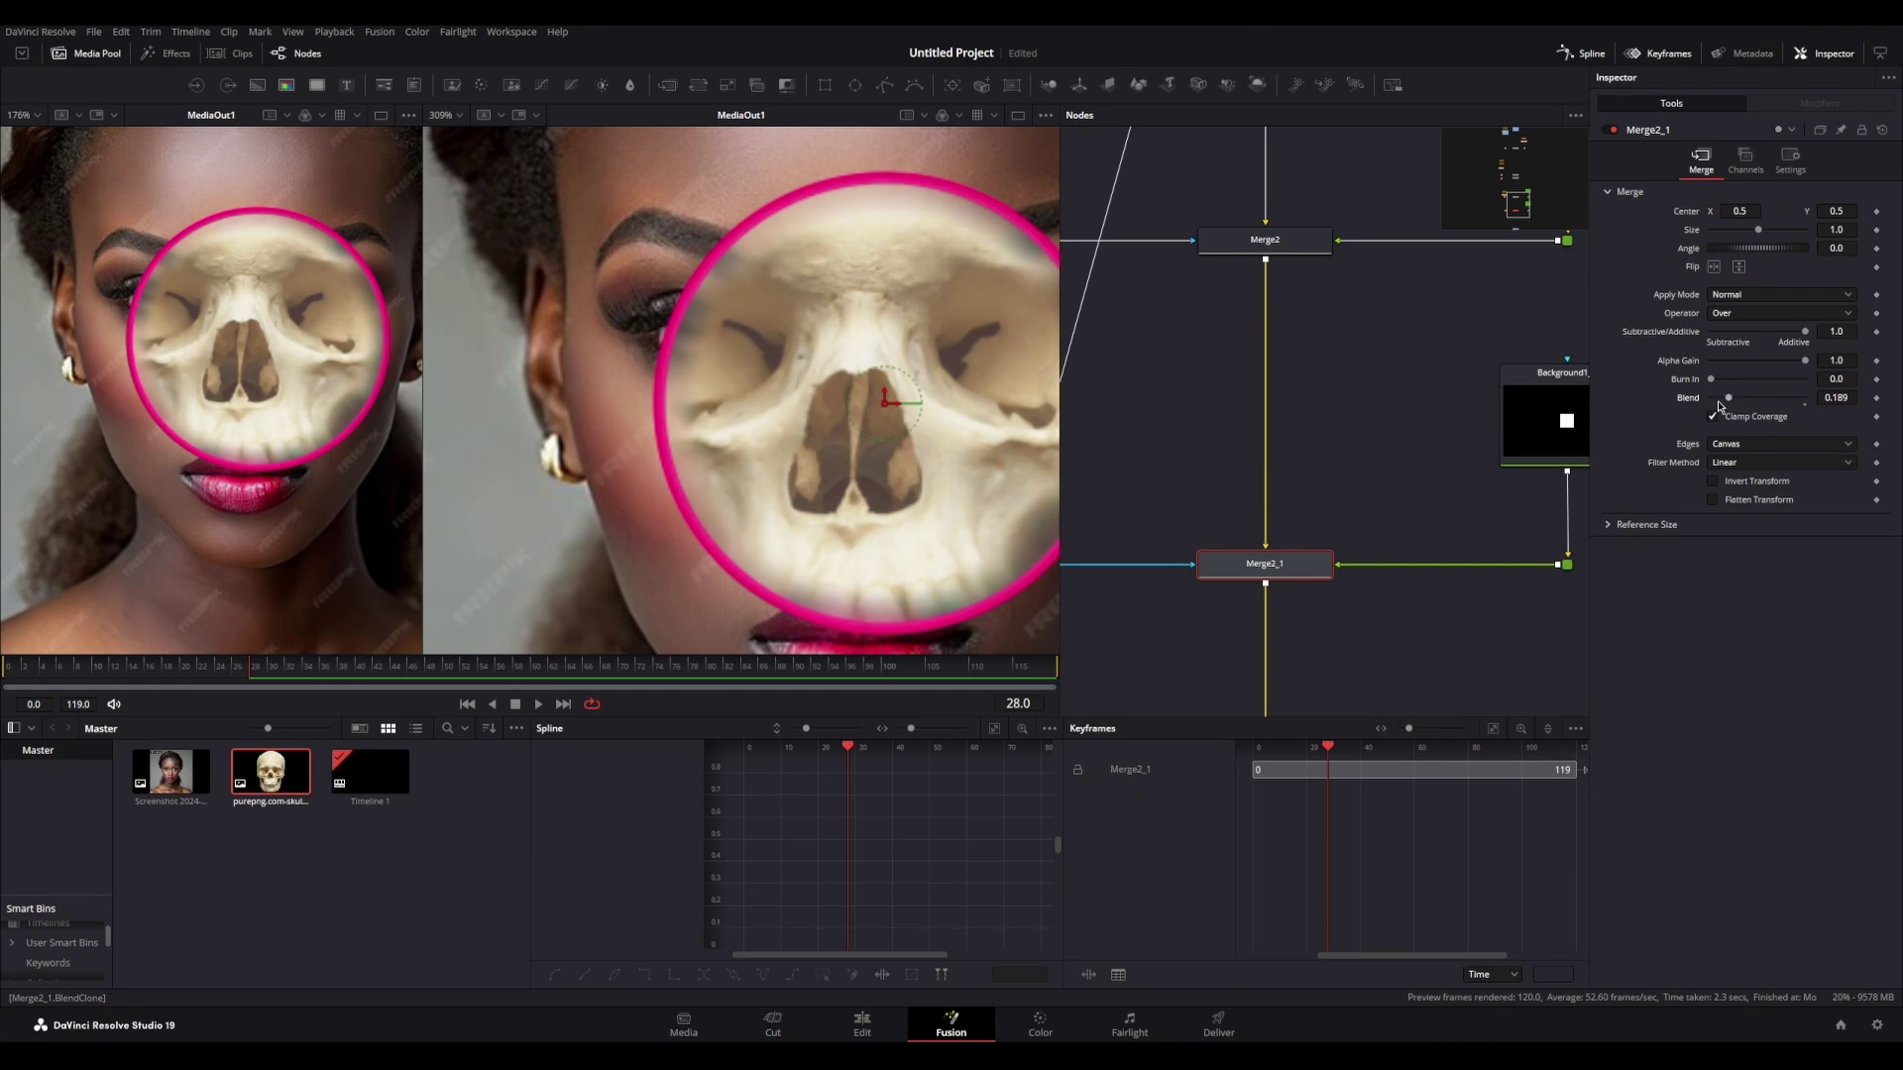
# Step: Search the tools for "noise" and add a FastNoise node after Background1_1
pyautogui.scroll(-2, 1544, 426)
pyautogui.moveTo(1493, 432); pyautogui.dragTo(1236, 459)
pyautogui.scroll(2, 1251, 447)
pyautogui.click(1326, 437)
pyautogui.hotkey('shift', 'space')
pyautogui.press('Escape')
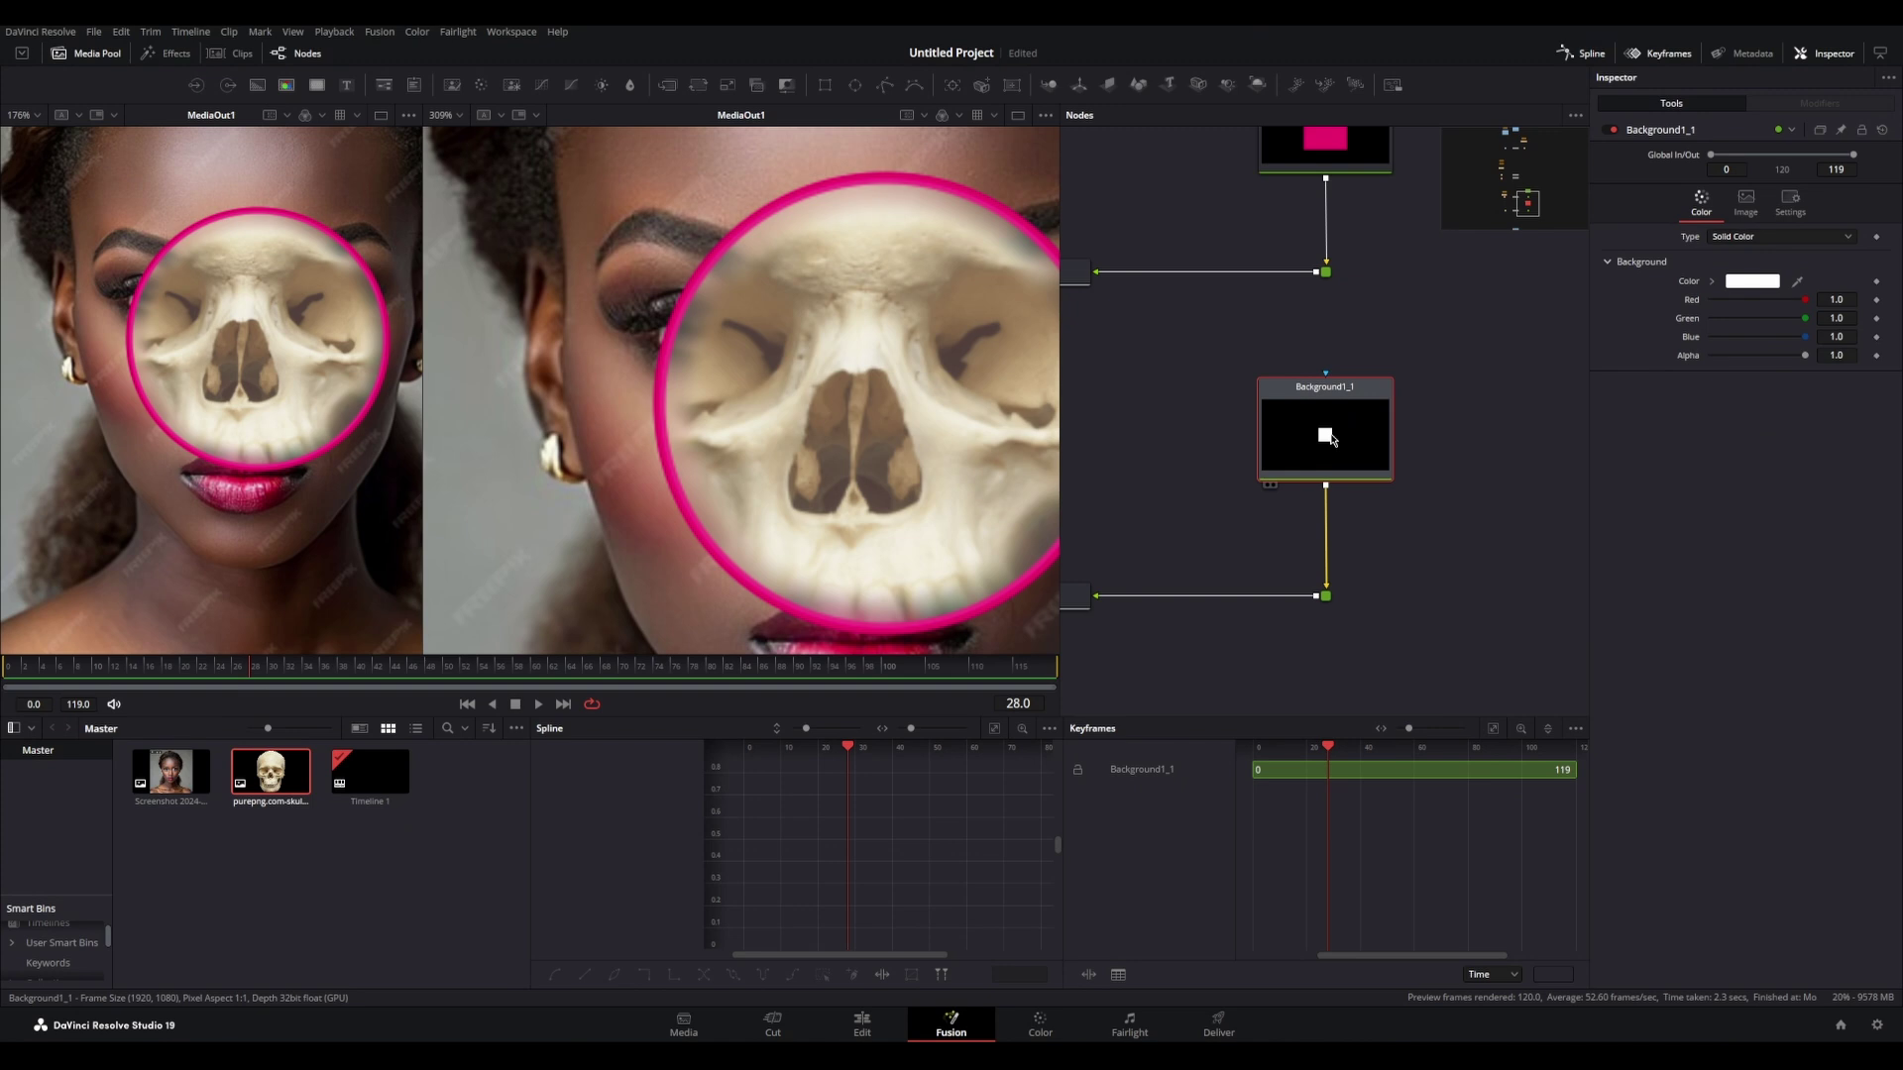
pyautogui.hotkey('shift', 'space')
pyautogui.write('noise')
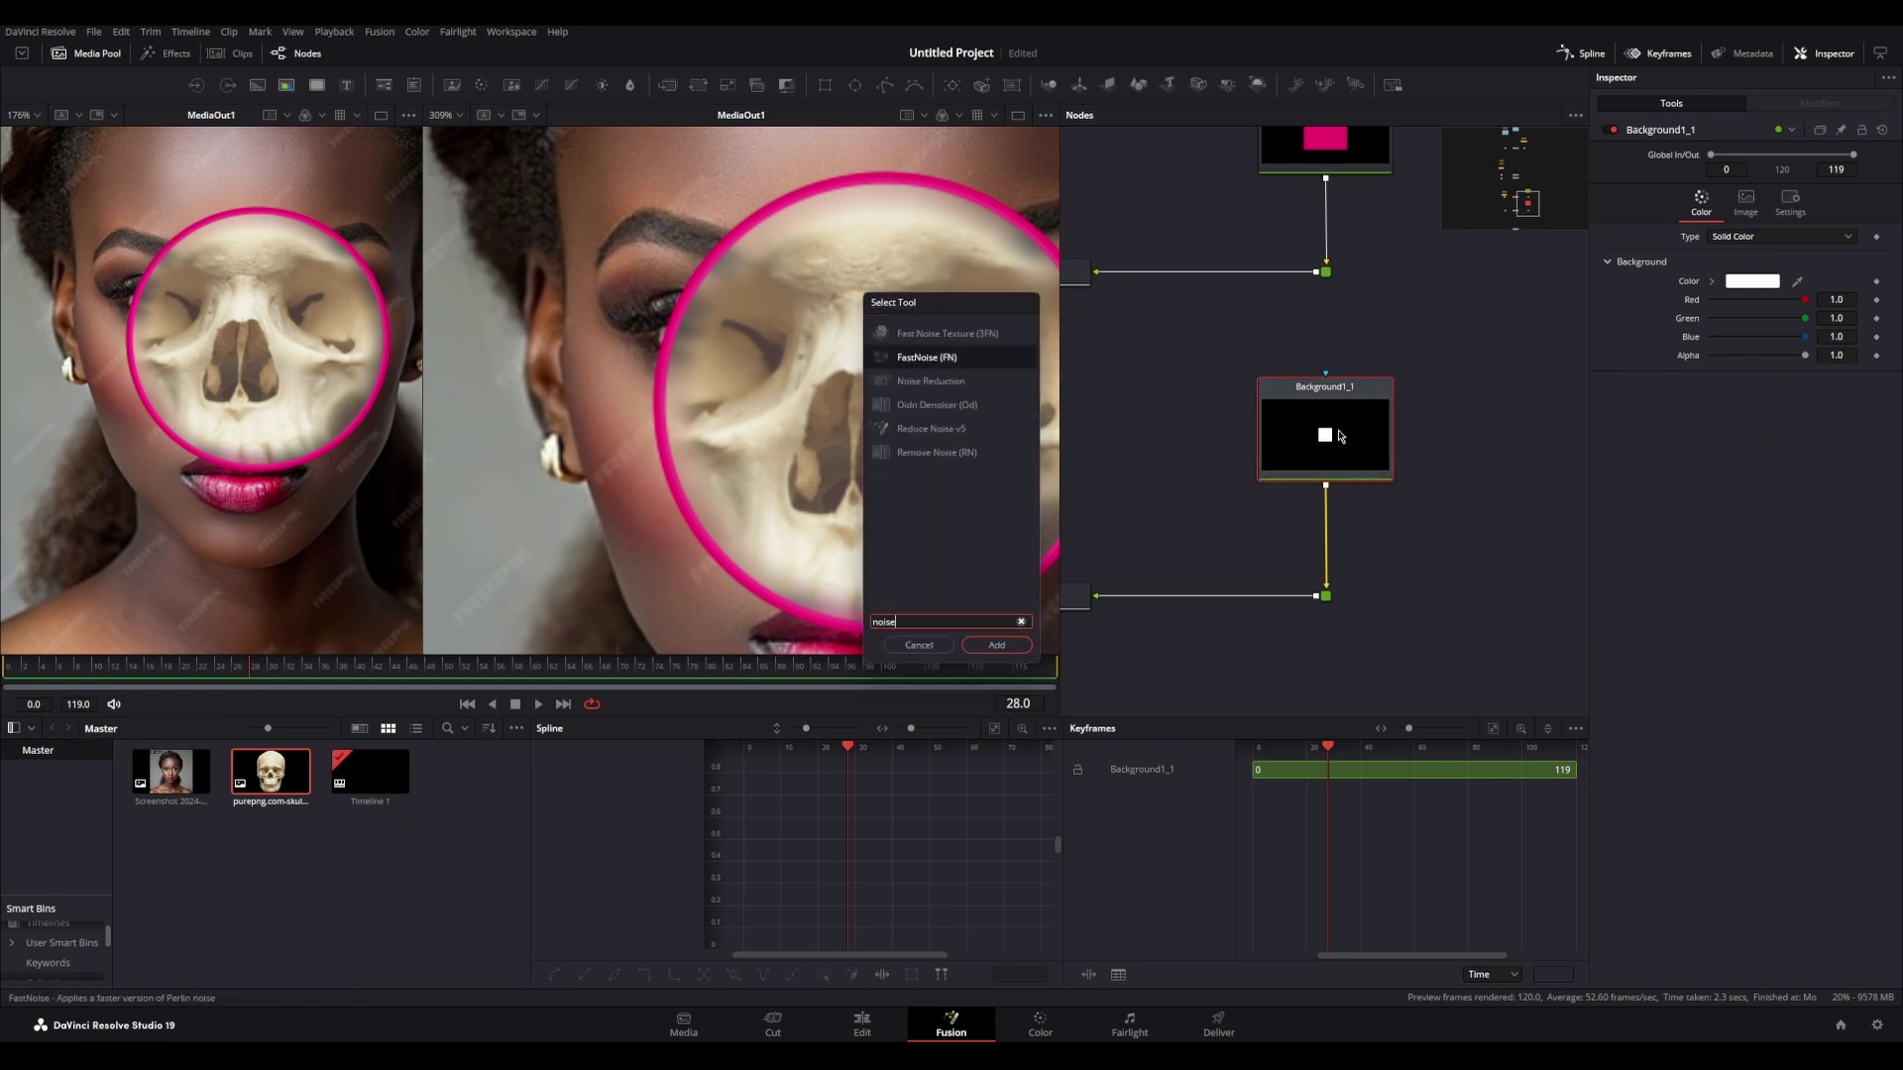
pyautogui.press('Return')
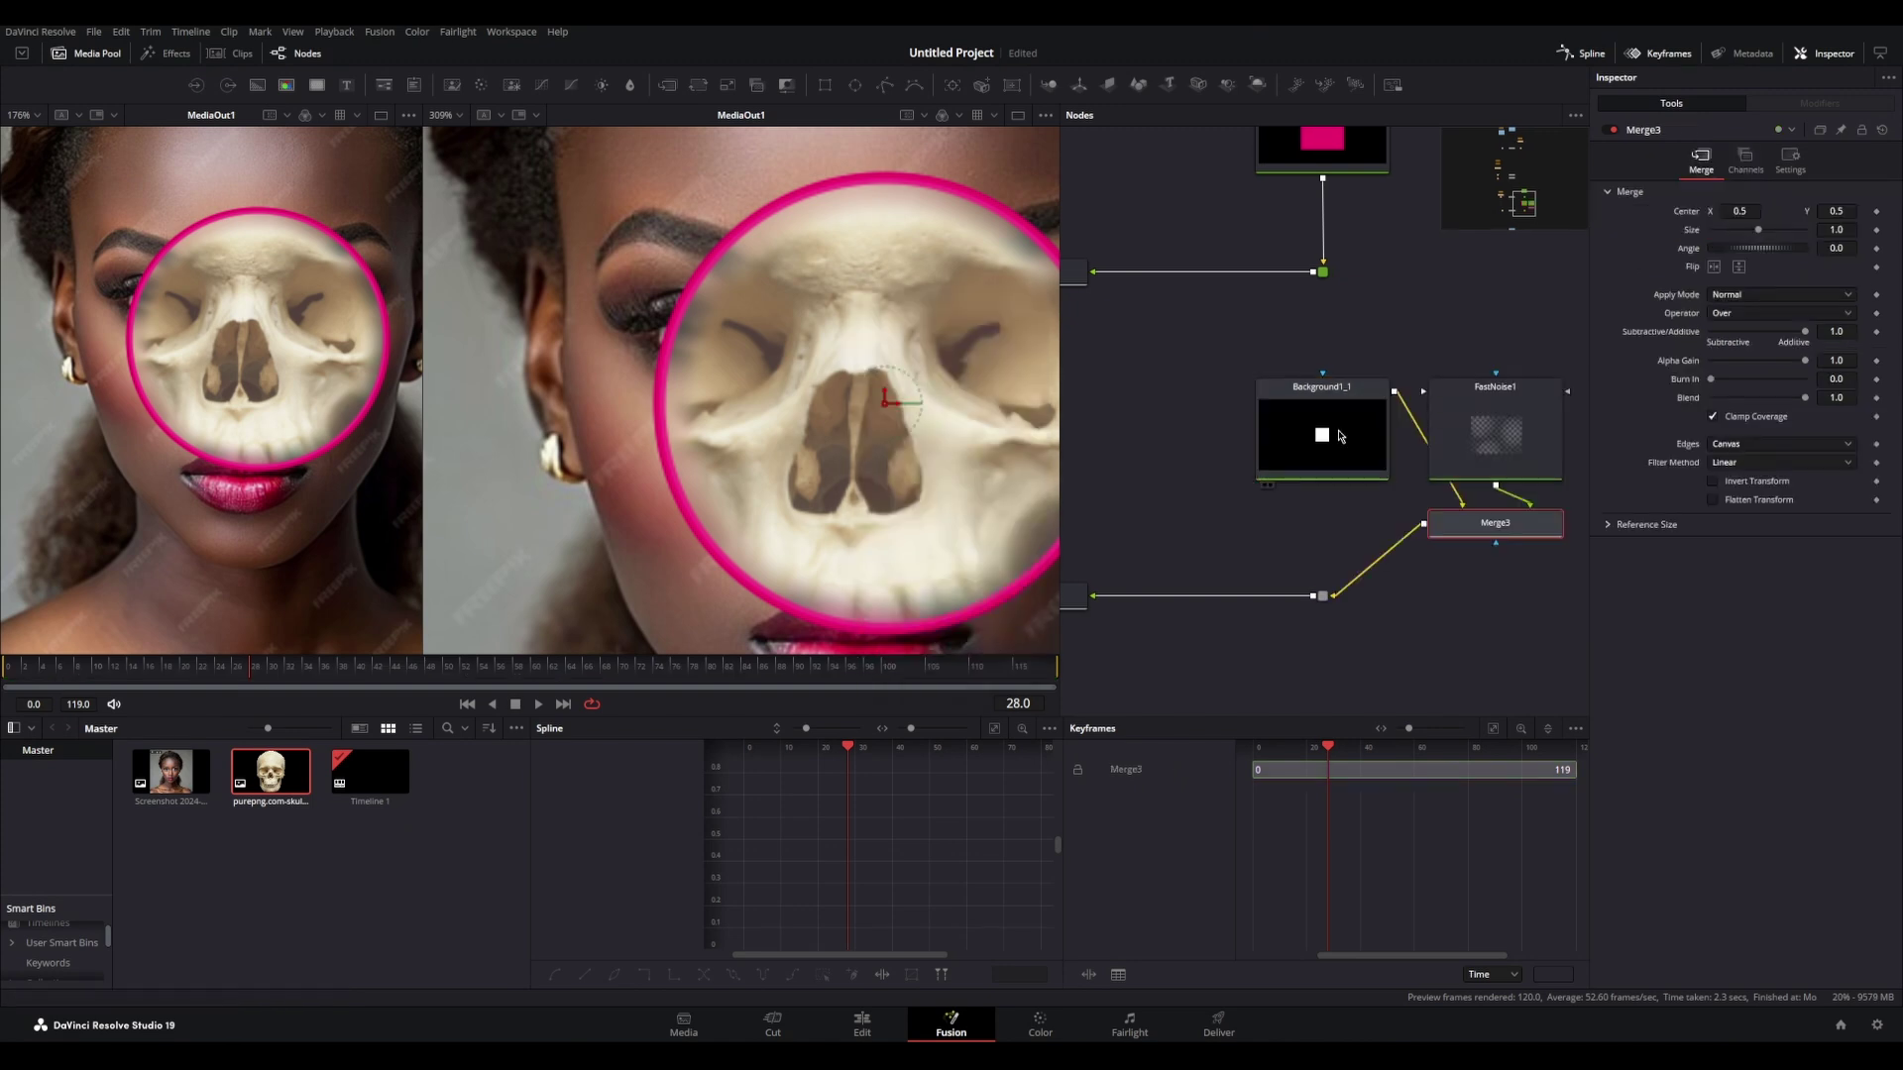
# Step: Detach Merge3 from the overlay branch and connect FastNoise1 to Background1_1's effect mask instead
pyautogui.moveTo(1504, 536); pyautogui.dragTo(1330, 529)
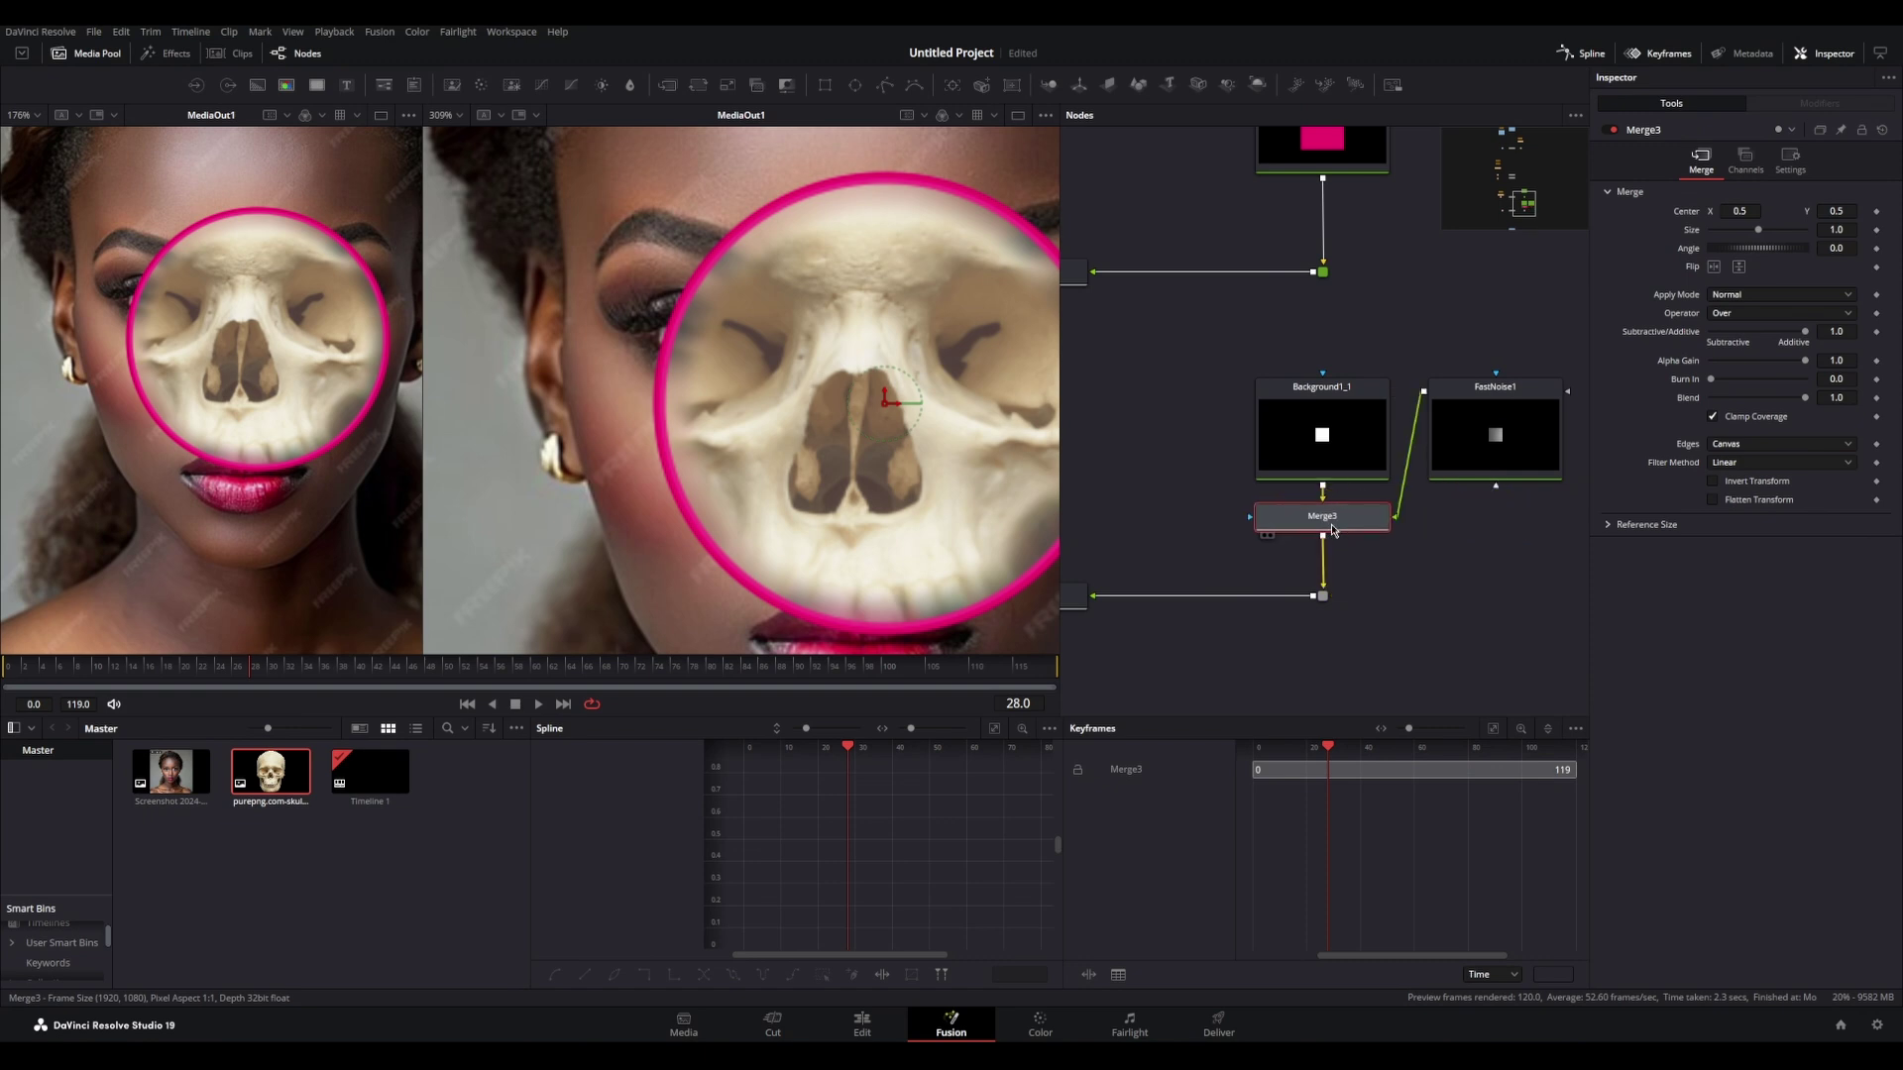
pyautogui.moveTo(1328, 436); pyautogui.dragTo(1328, 395)
pyautogui.moveTo(1458, 468); pyautogui.dragTo(1492, 447)
pyautogui.moveTo(1328, 517); pyautogui.dragTo(1438, 595)
pyautogui.moveTo(1361, 396); pyautogui.dragTo(1361, 507)
pyautogui.moveTo(1488, 437); pyautogui.dragTo(1322, 454)
# Step: Show FastNoise1 in the first viewer and set its Detail to 2.36, Contrast to 2.27 and Brightness to 0.17
pyautogui.press('1')
pyautogui.scroll(-3, 243, 380)
pyautogui.hotkey('shift', 'f')
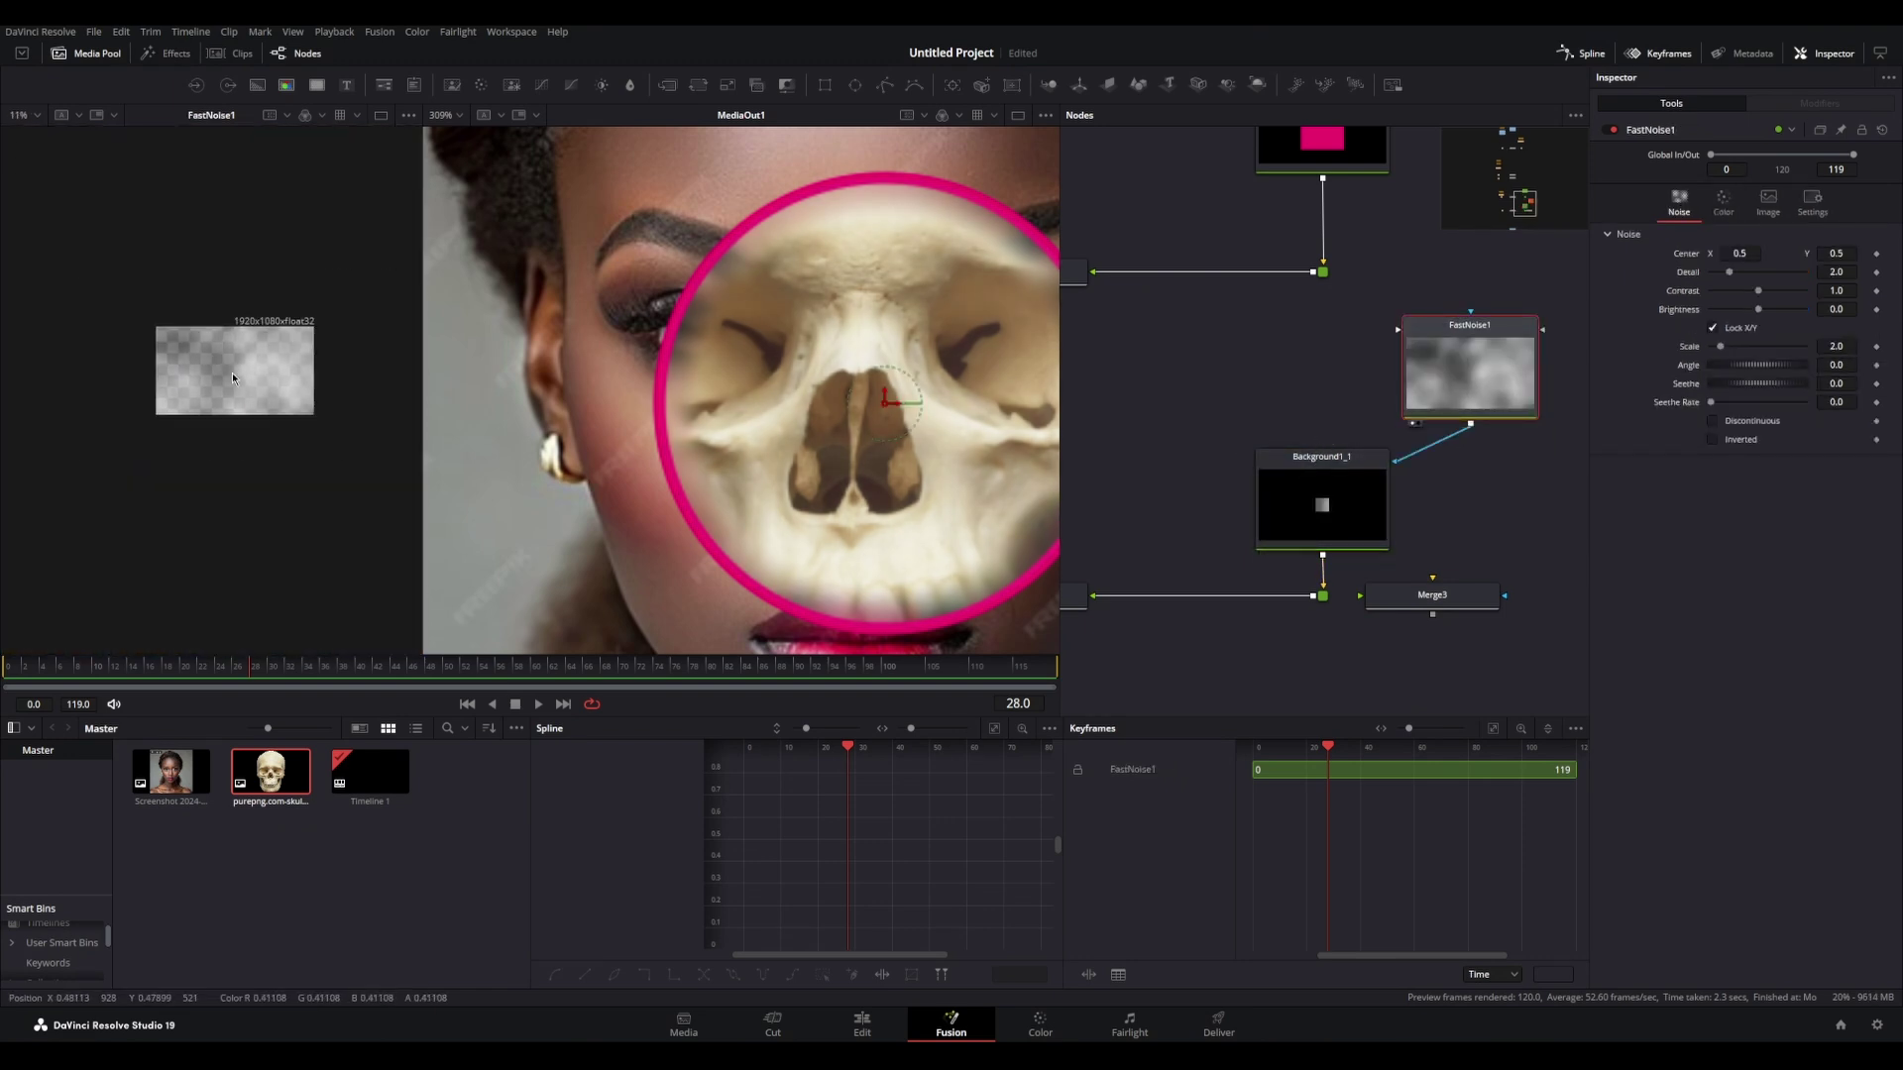
pyautogui.moveTo(1748, 275); pyautogui.dragTo(1751, 315)
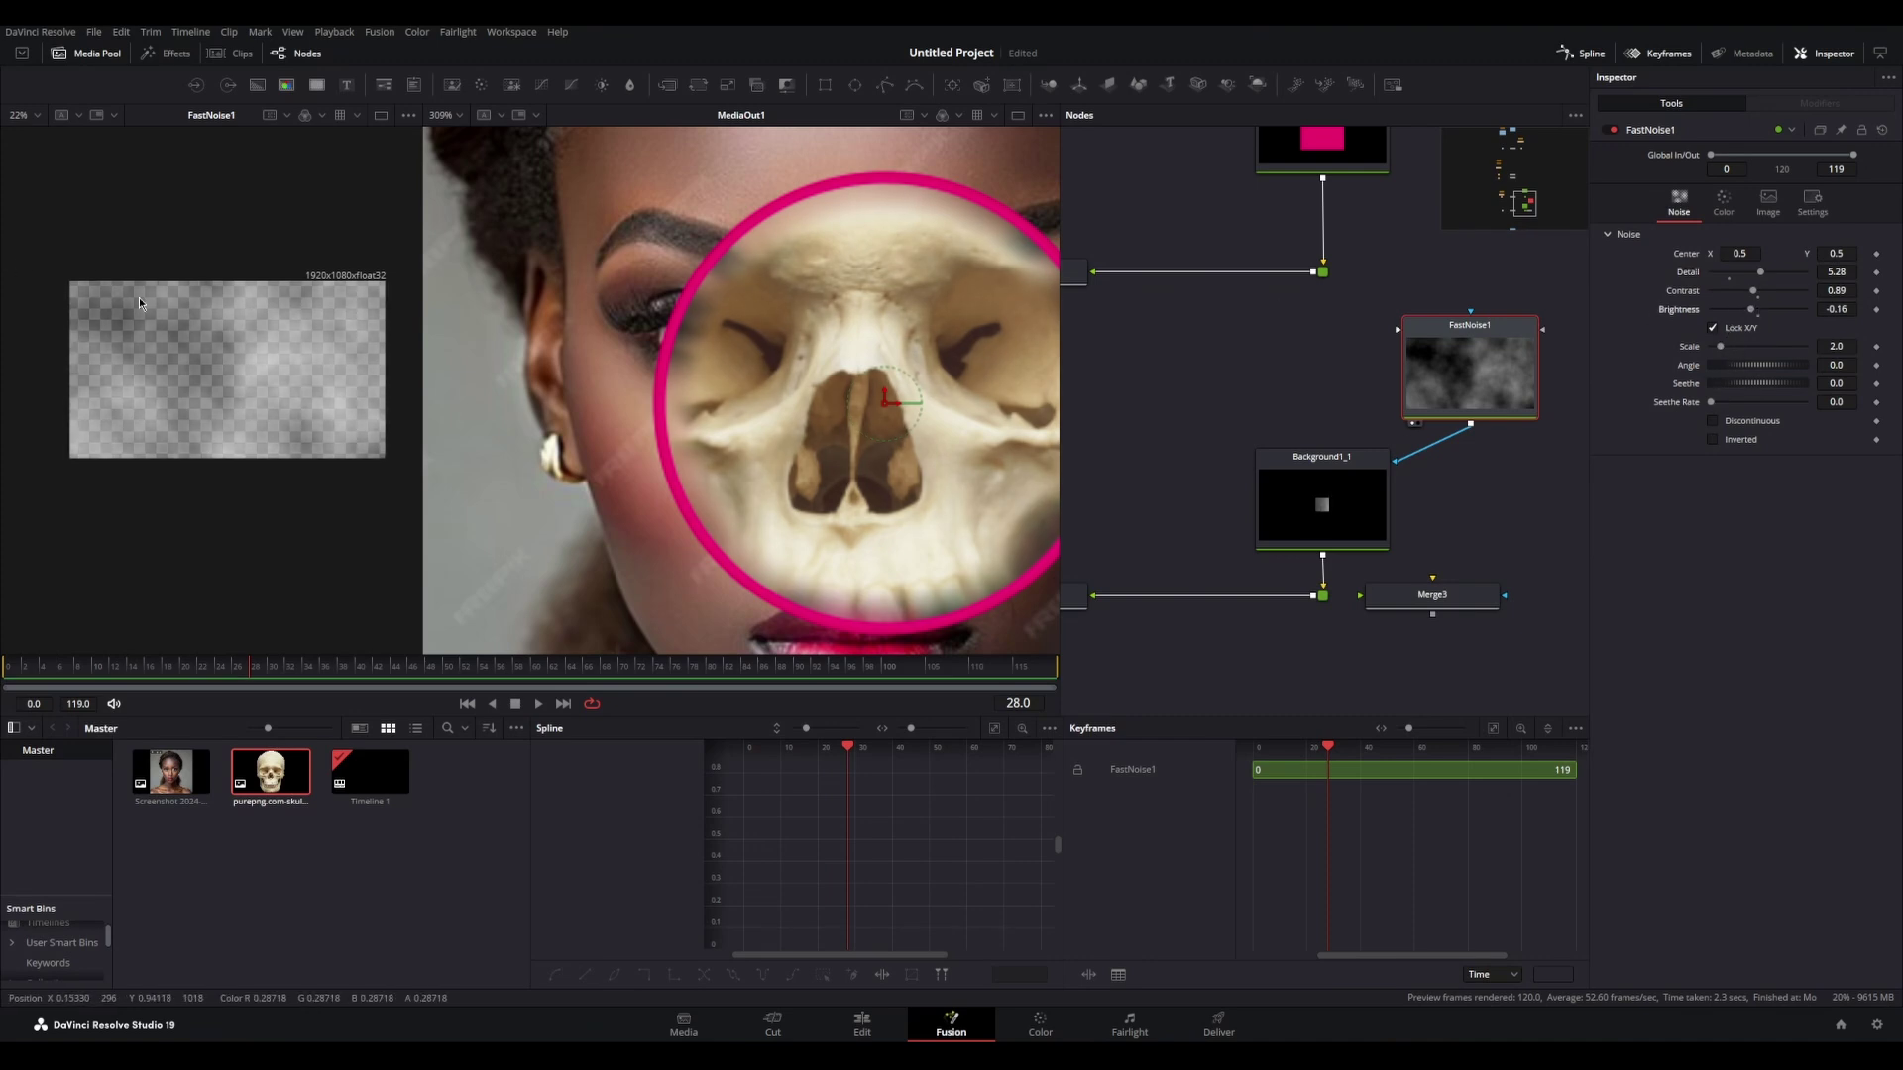
pyautogui.click(1780, 293)
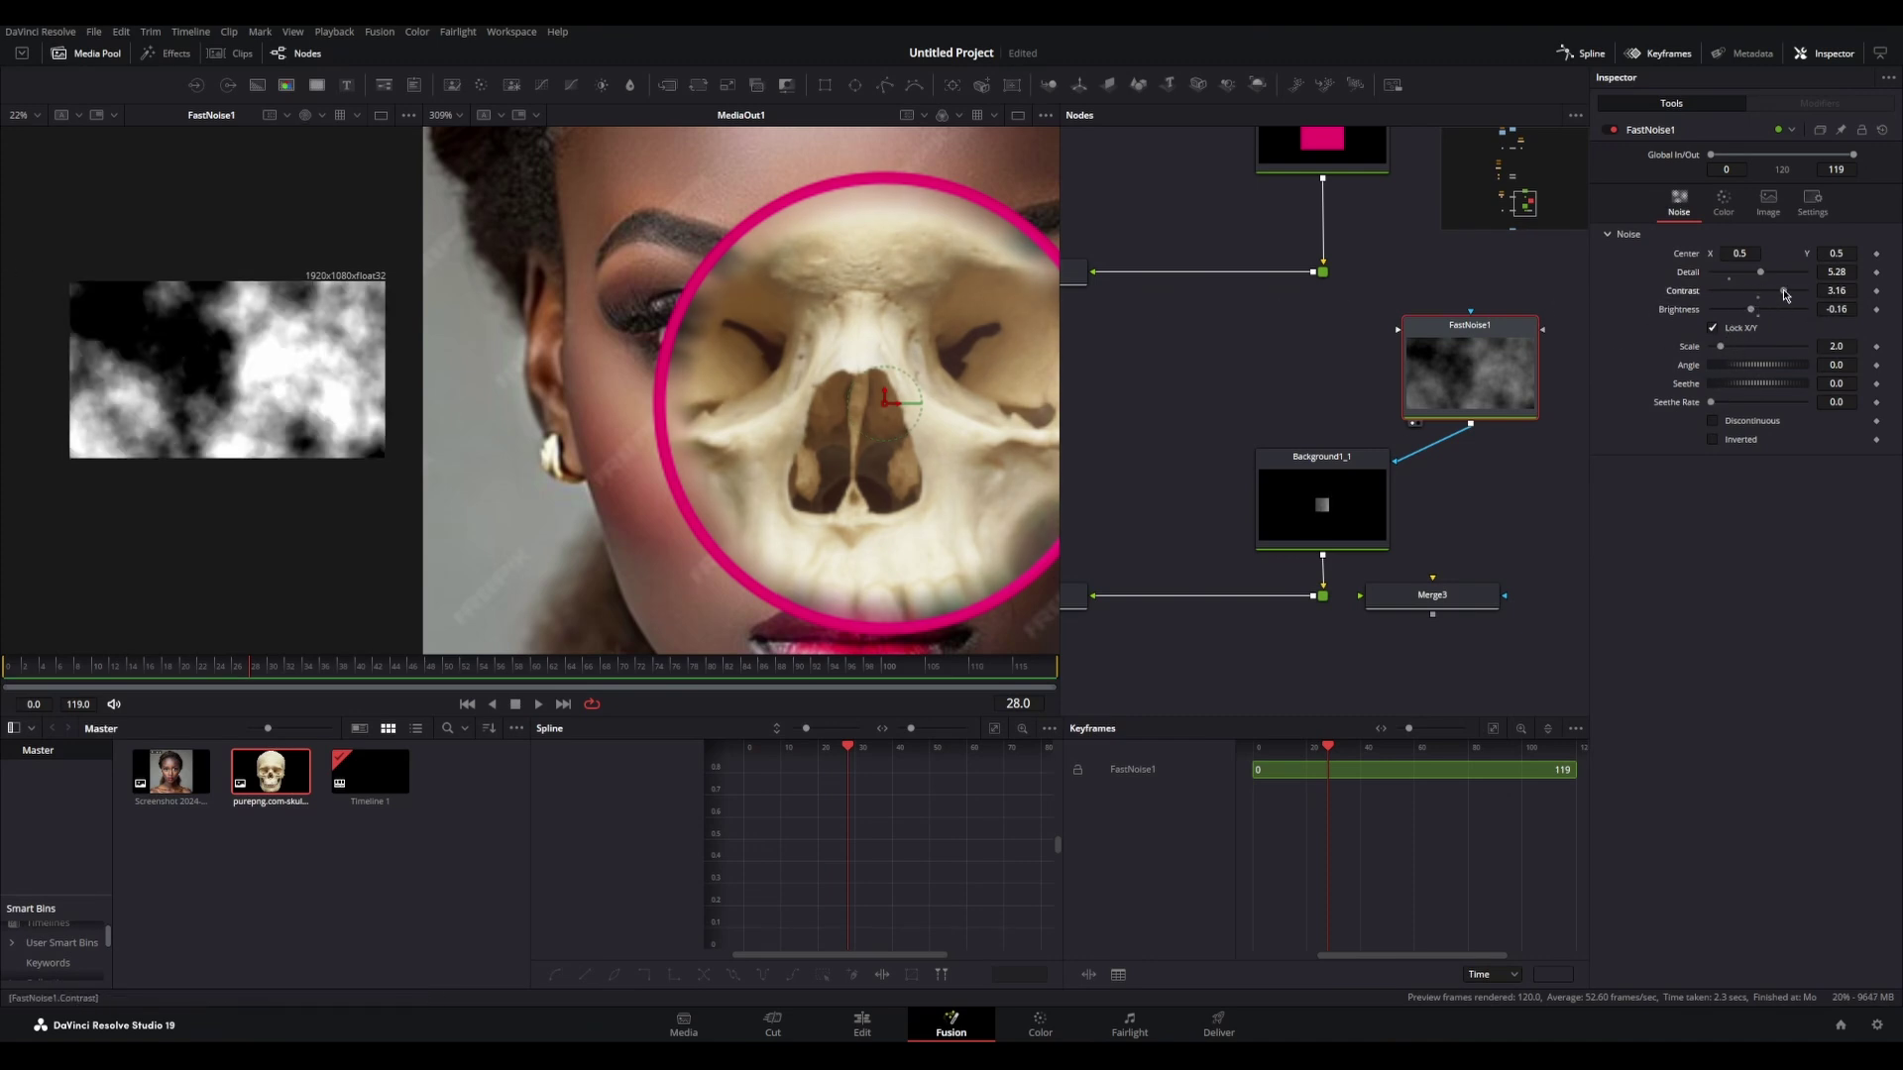
pyautogui.moveTo(1763, 270)
pyautogui.mouseDown()
pyautogui.moveTo(1777, 281)
pyautogui.moveTo(1742, 279)
pyautogui.moveTo(1772, 291)
pyautogui.moveTo(1750, 314)
pyautogui.moveTo(1772, 314)
pyautogui.moveTo(1734, 273)
pyautogui.mouseUp()
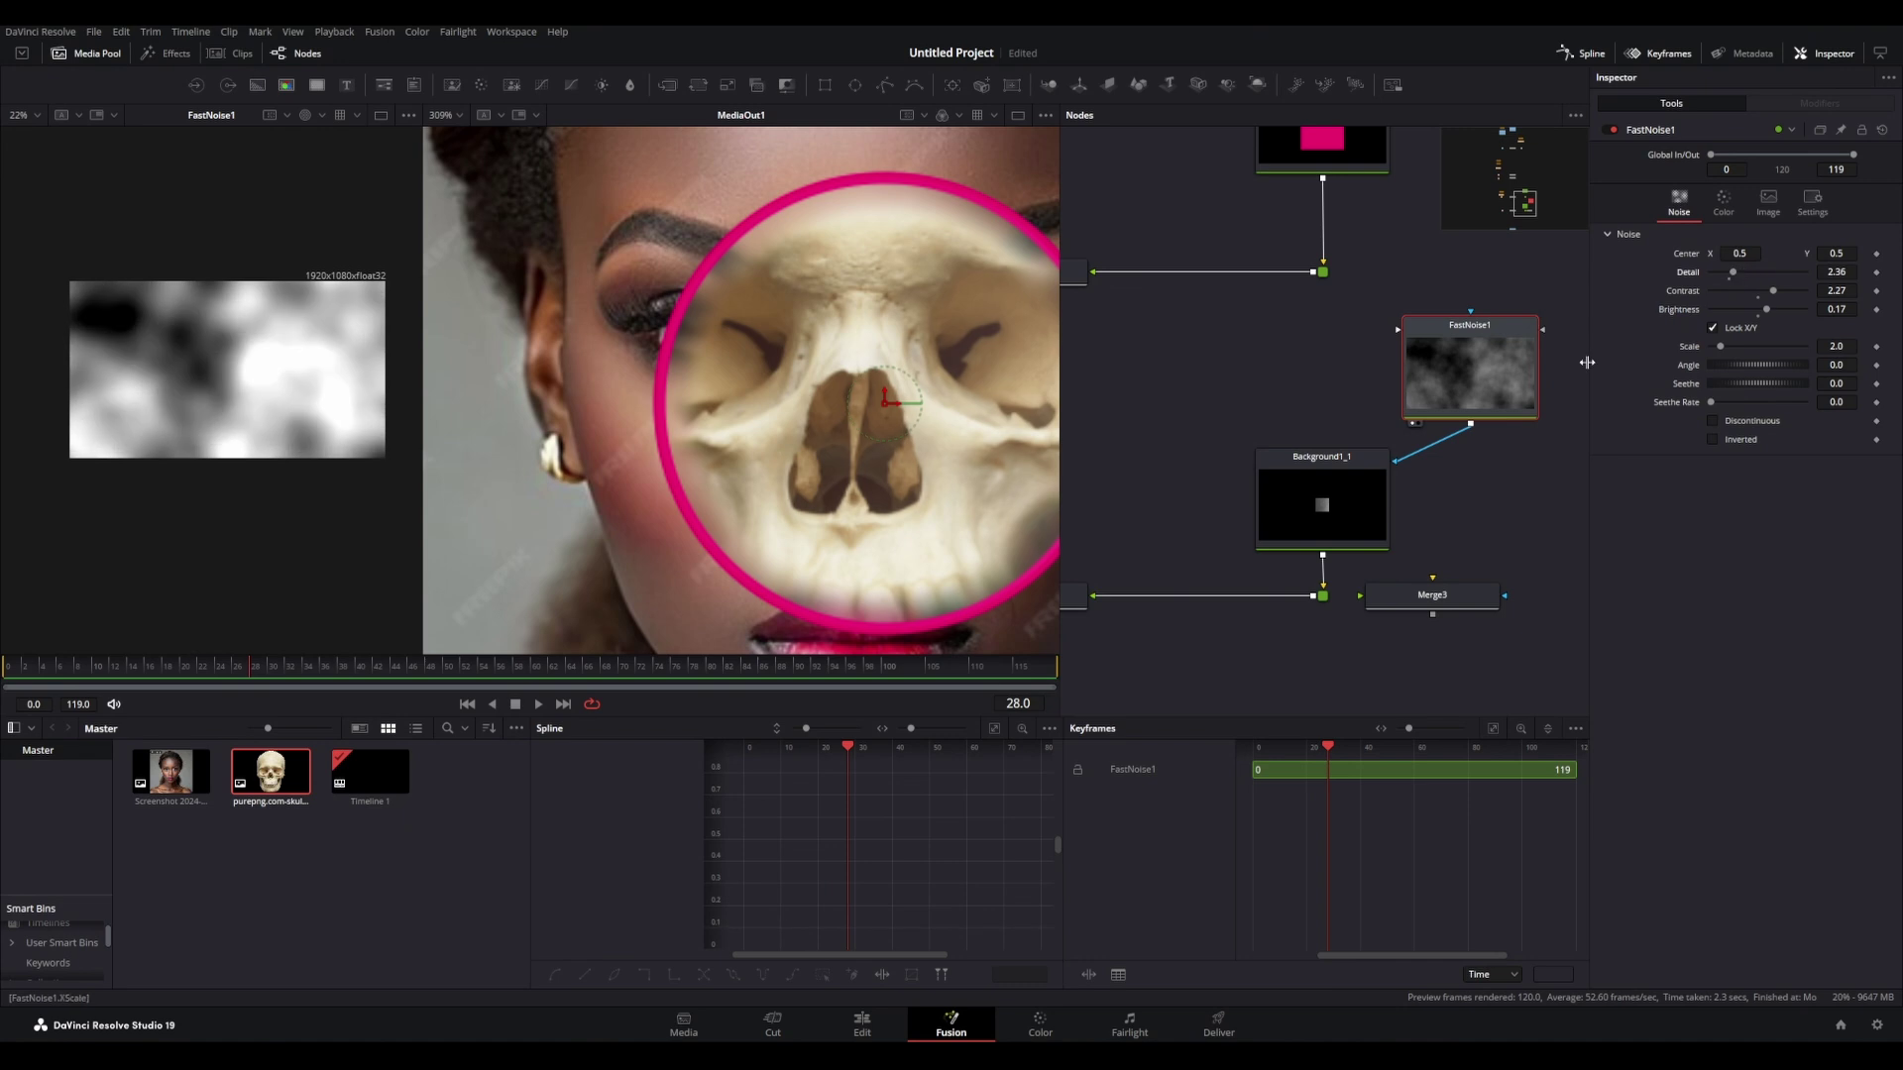
# Step: Add a pipe router to the connection from FastNoise1 to Background1_1 and delete the unused Merge3 node
pyautogui.scroll(-2, 1448, 395)
pyautogui.moveTo(1447, 395)
pyautogui.mouseDown()
pyautogui.moveTo(1497, 404)
pyautogui.moveTo(1479, 436)
pyautogui.moveTo(1468, 393)
pyautogui.mouseUp()
pyautogui.keyDown('alt'); pyautogui.click(1450, 426); pyautogui.keyUp('alt')
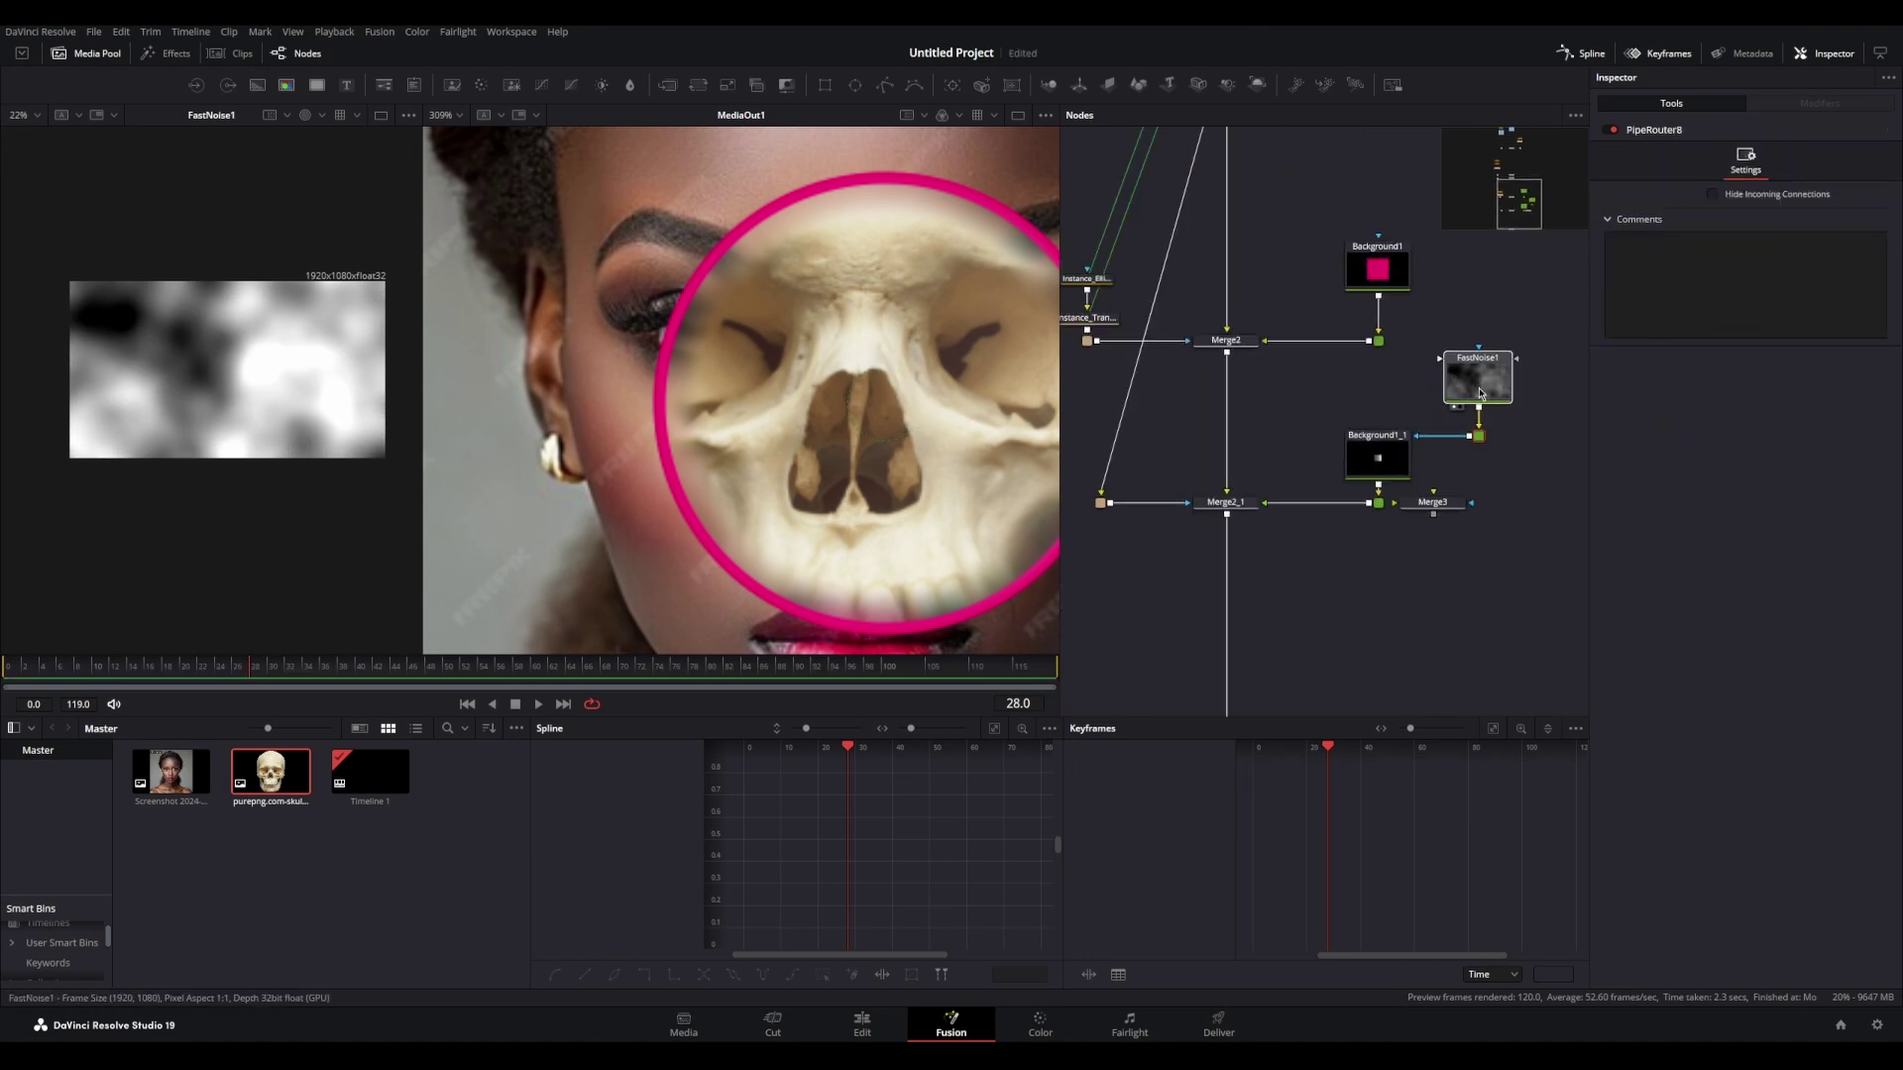
pyautogui.click(1465, 496)
pyautogui.press('Delete')
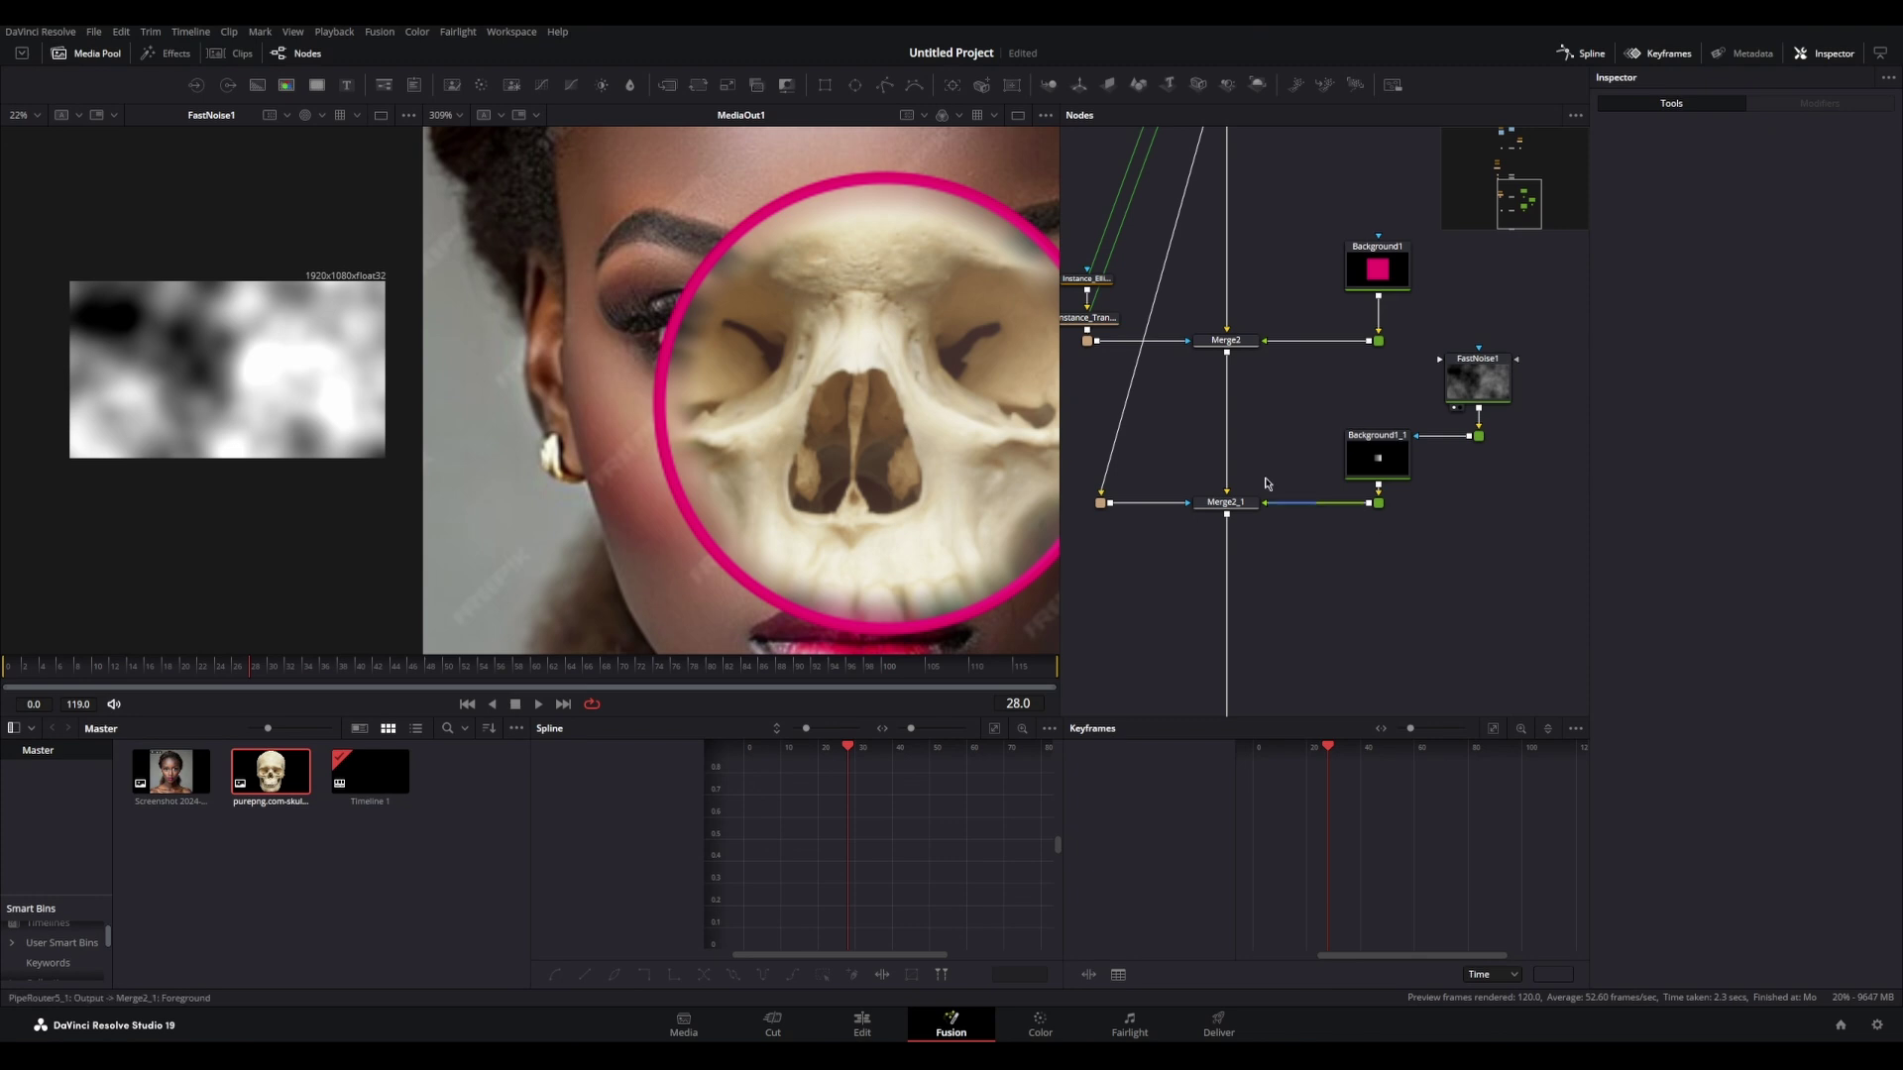
# Step: Show Merge2_1 in both viewers, framing the full portrait in one and the lens close-up in the other
pyautogui.click(1227, 502)
pyautogui.press('2')
pyautogui.press('2')
pyautogui.press('1')
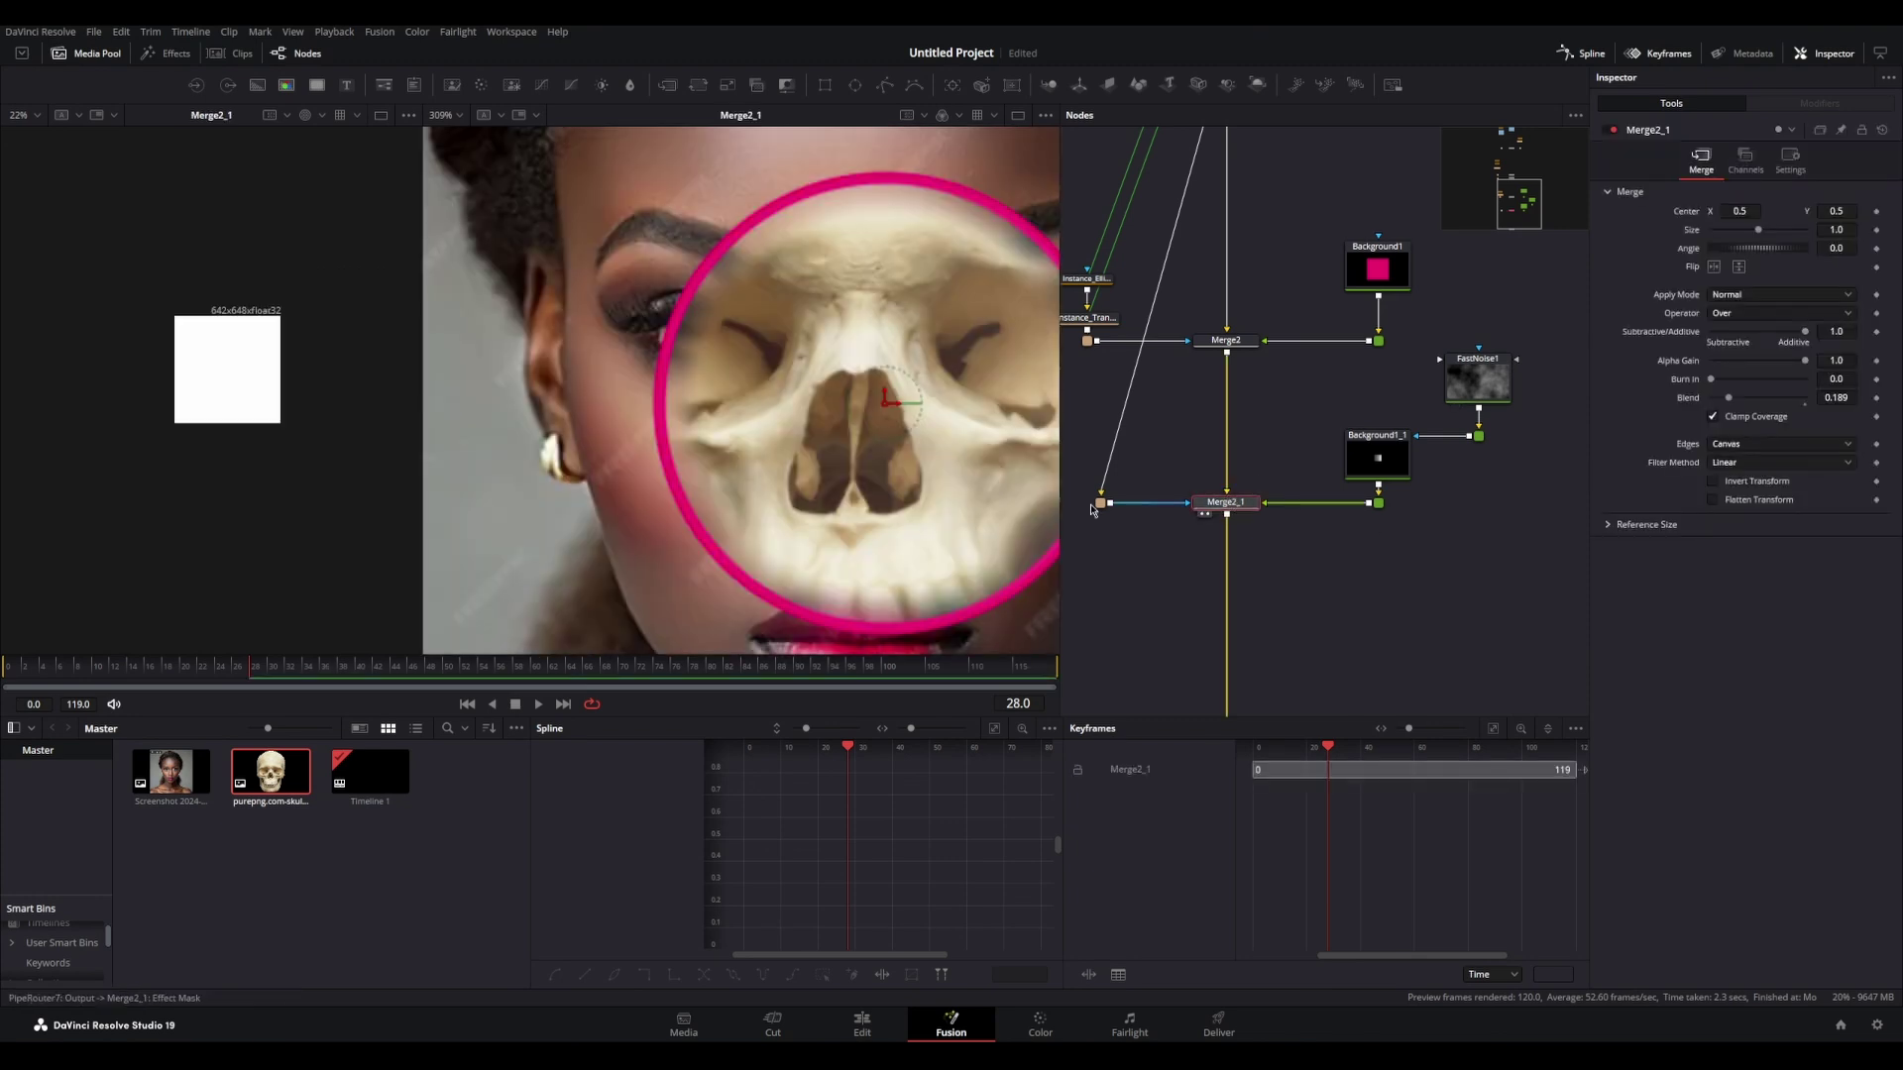
pyautogui.scroll(5, 347, 434)
pyautogui.moveTo(225, 372); pyautogui.dragTo(392, 513)
pyautogui.scroll(2, 969, 462)
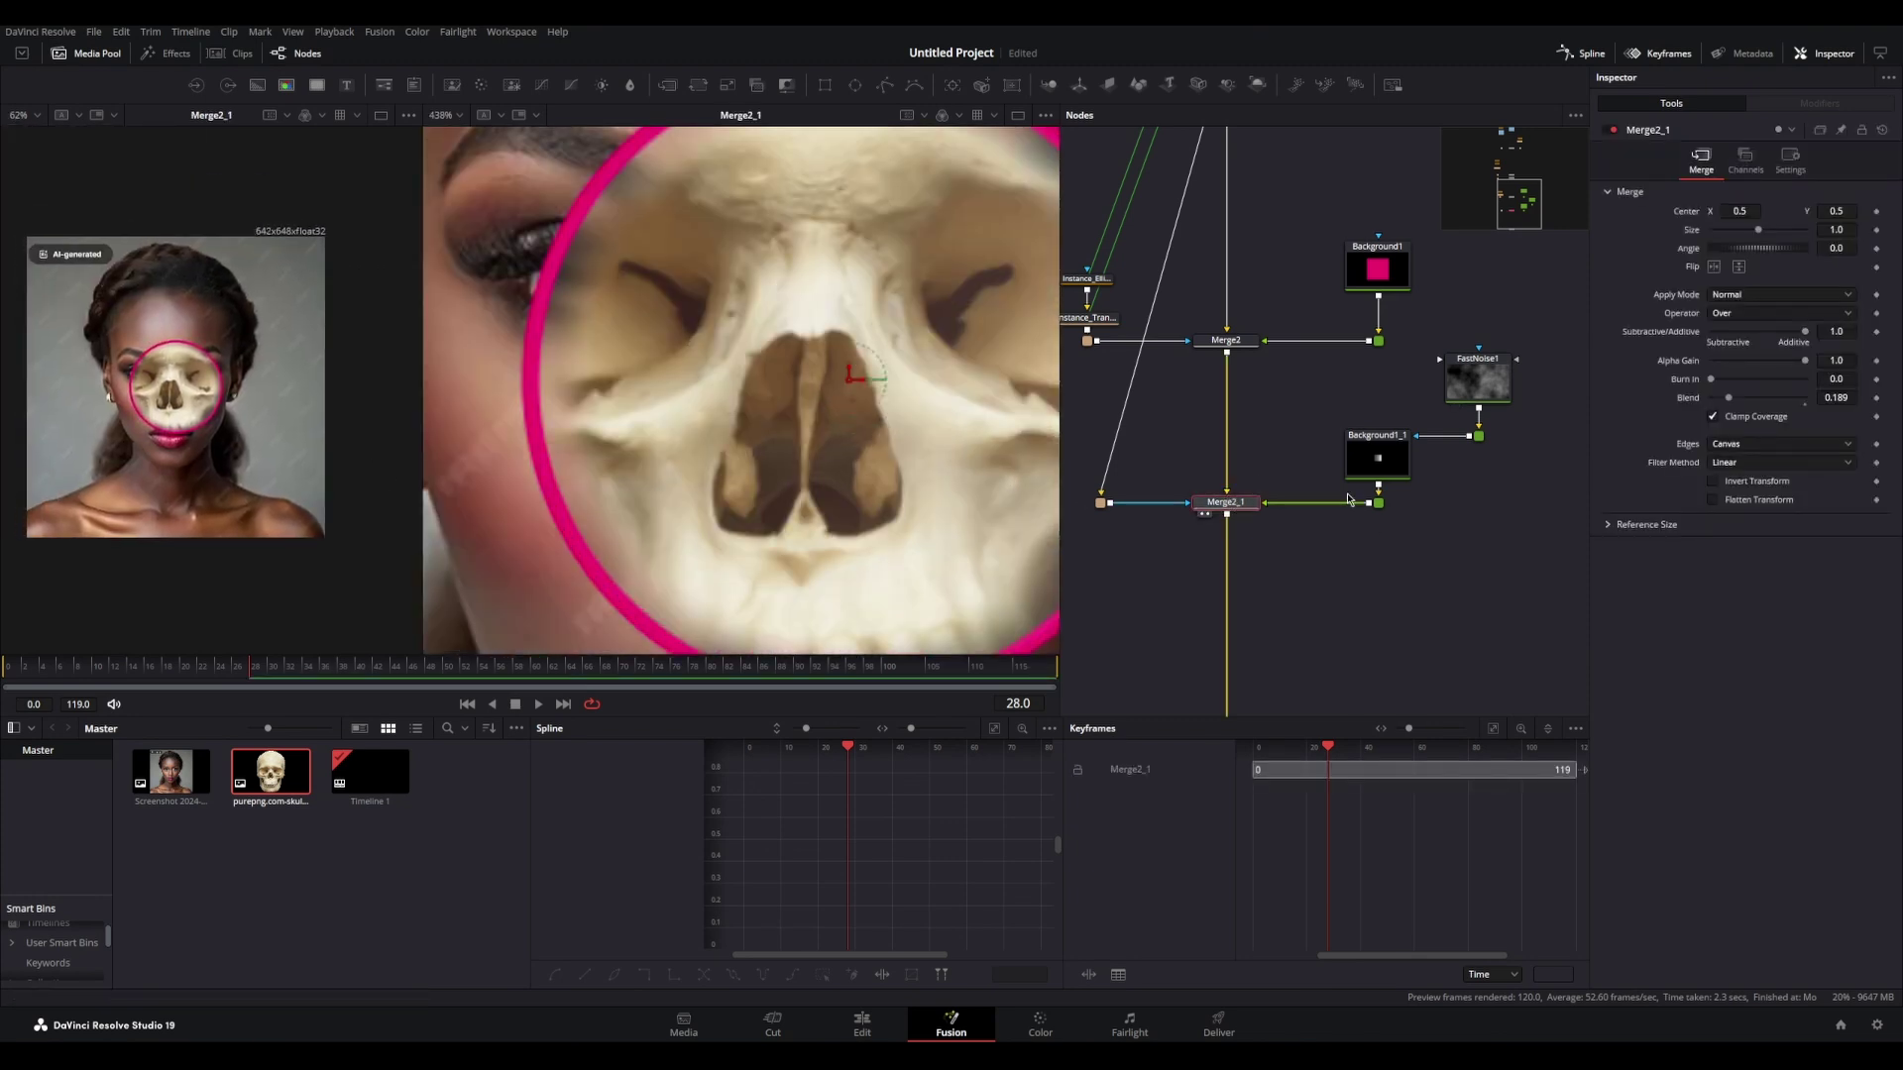
# Step: Set FastNoise1's Scale to 15.91 and Merge2_1's Blend to 0.142
pyautogui.moveTo(1728, 397); pyautogui.dragTo(1793, 358)
pyautogui.click(1478, 379)
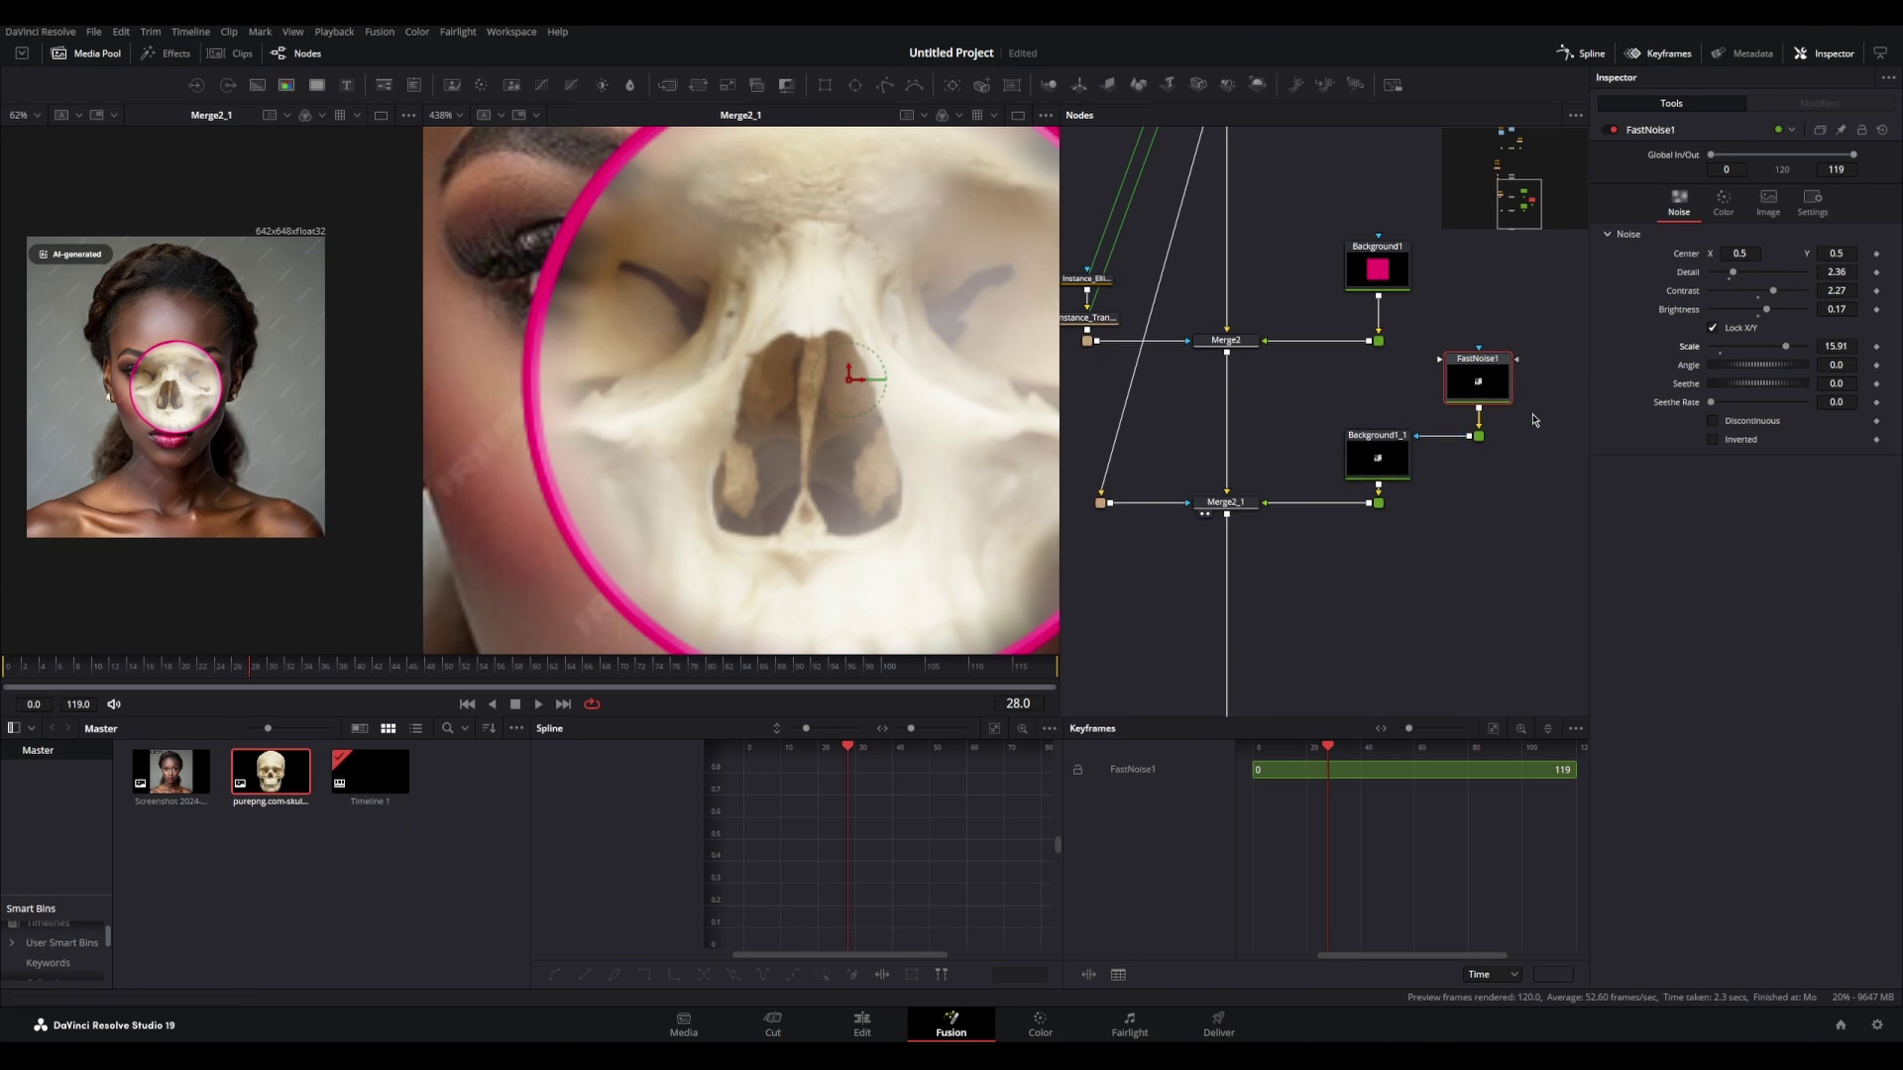
pyautogui.click(1226, 502)
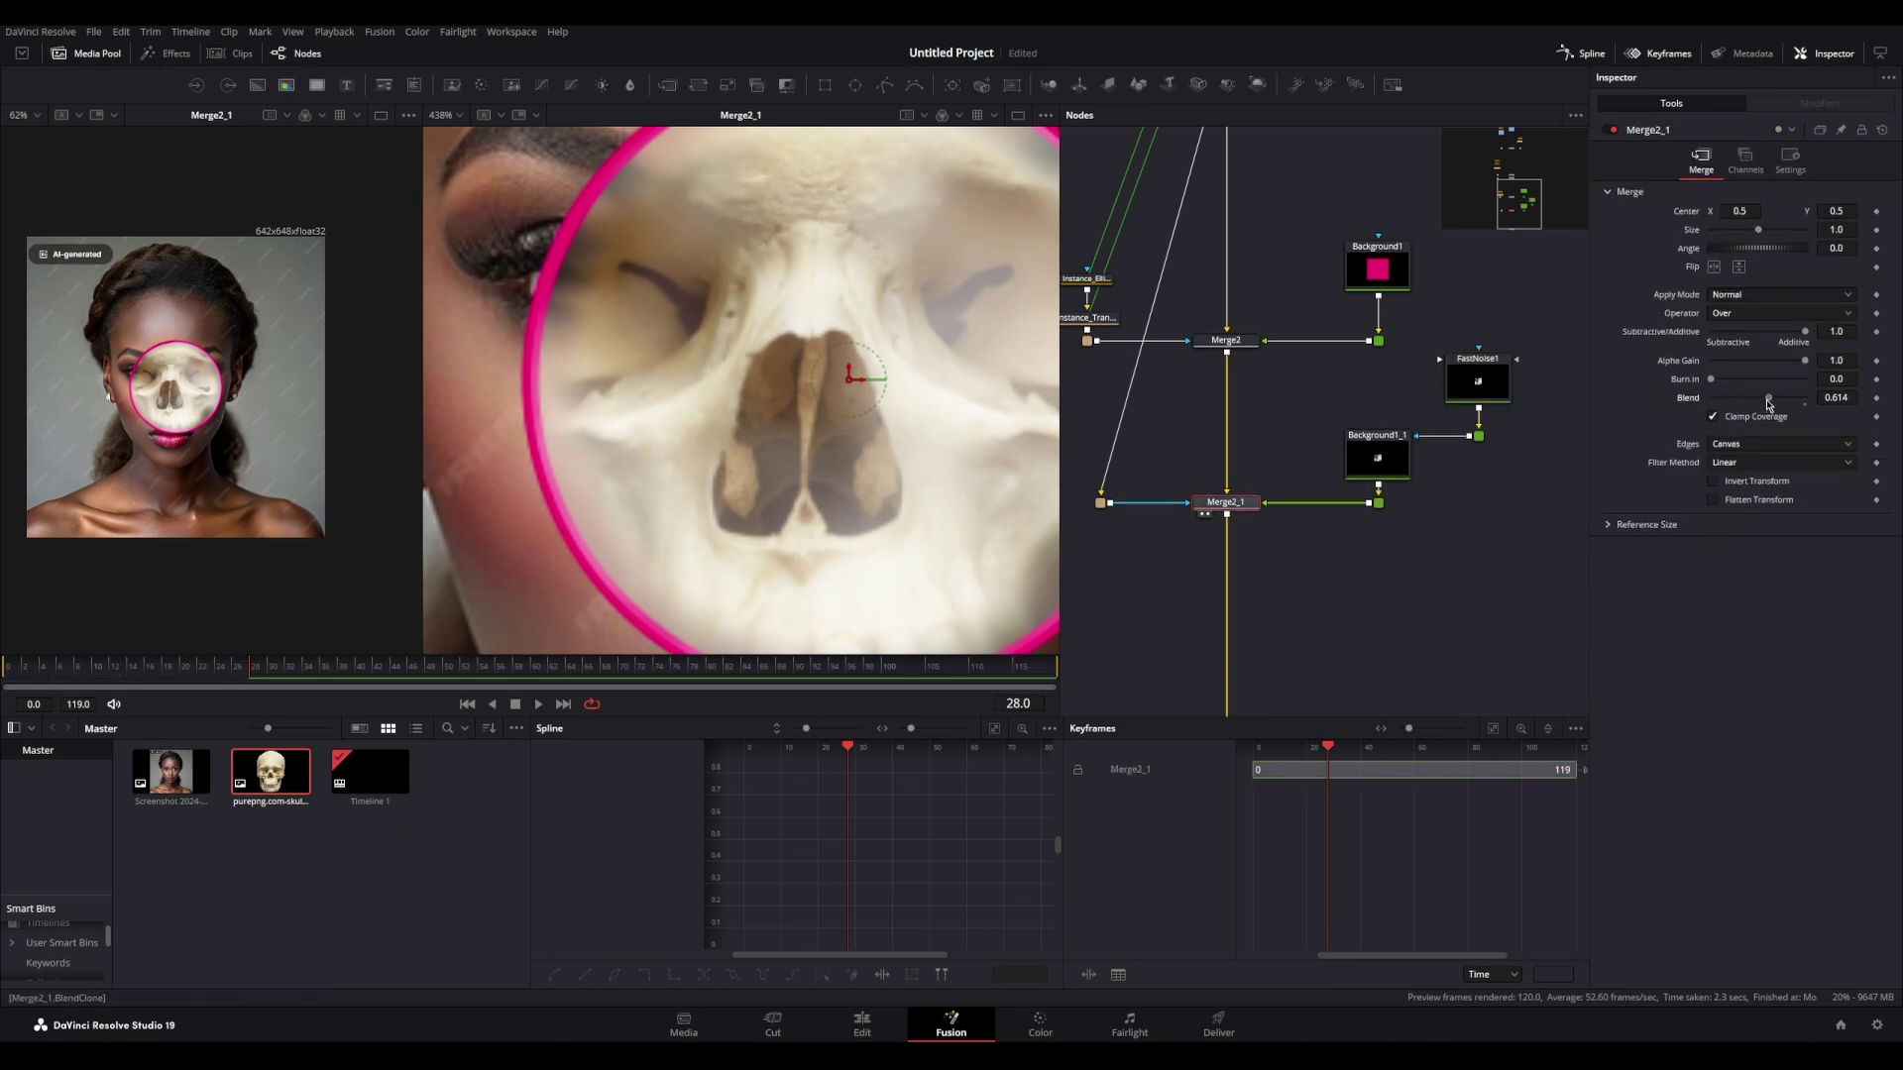
pyautogui.moveTo(1768, 401); pyautogui.dragTo(1729, 401)
pyautogui.scroll(2, 1170, 367)
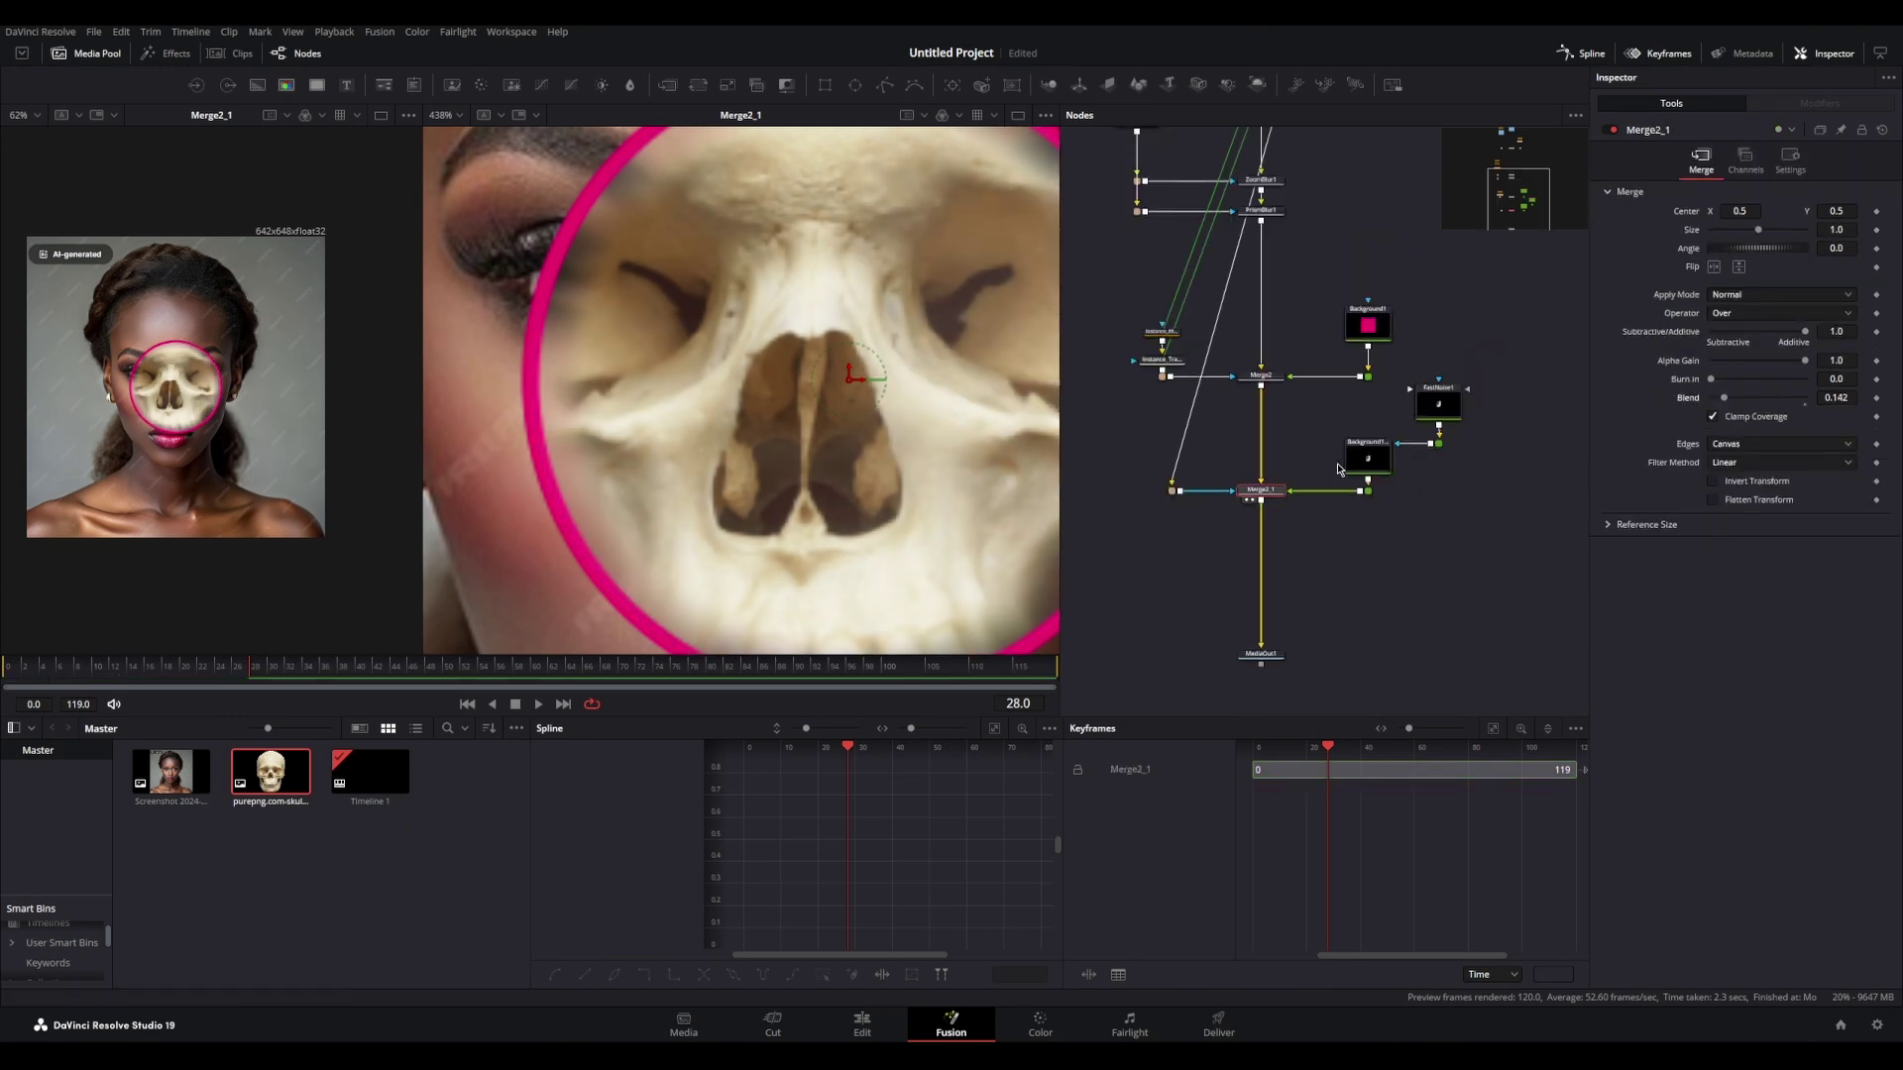
# Step: Shrink Ellipse2 to a width and height of about 0.197 and set its Soft Edge to 0.0472
pyautogui.scroll(-2, 1172, 306)
pyautogui.moveTo(1236, 362); pyautogui.dragTo(1368, 565)
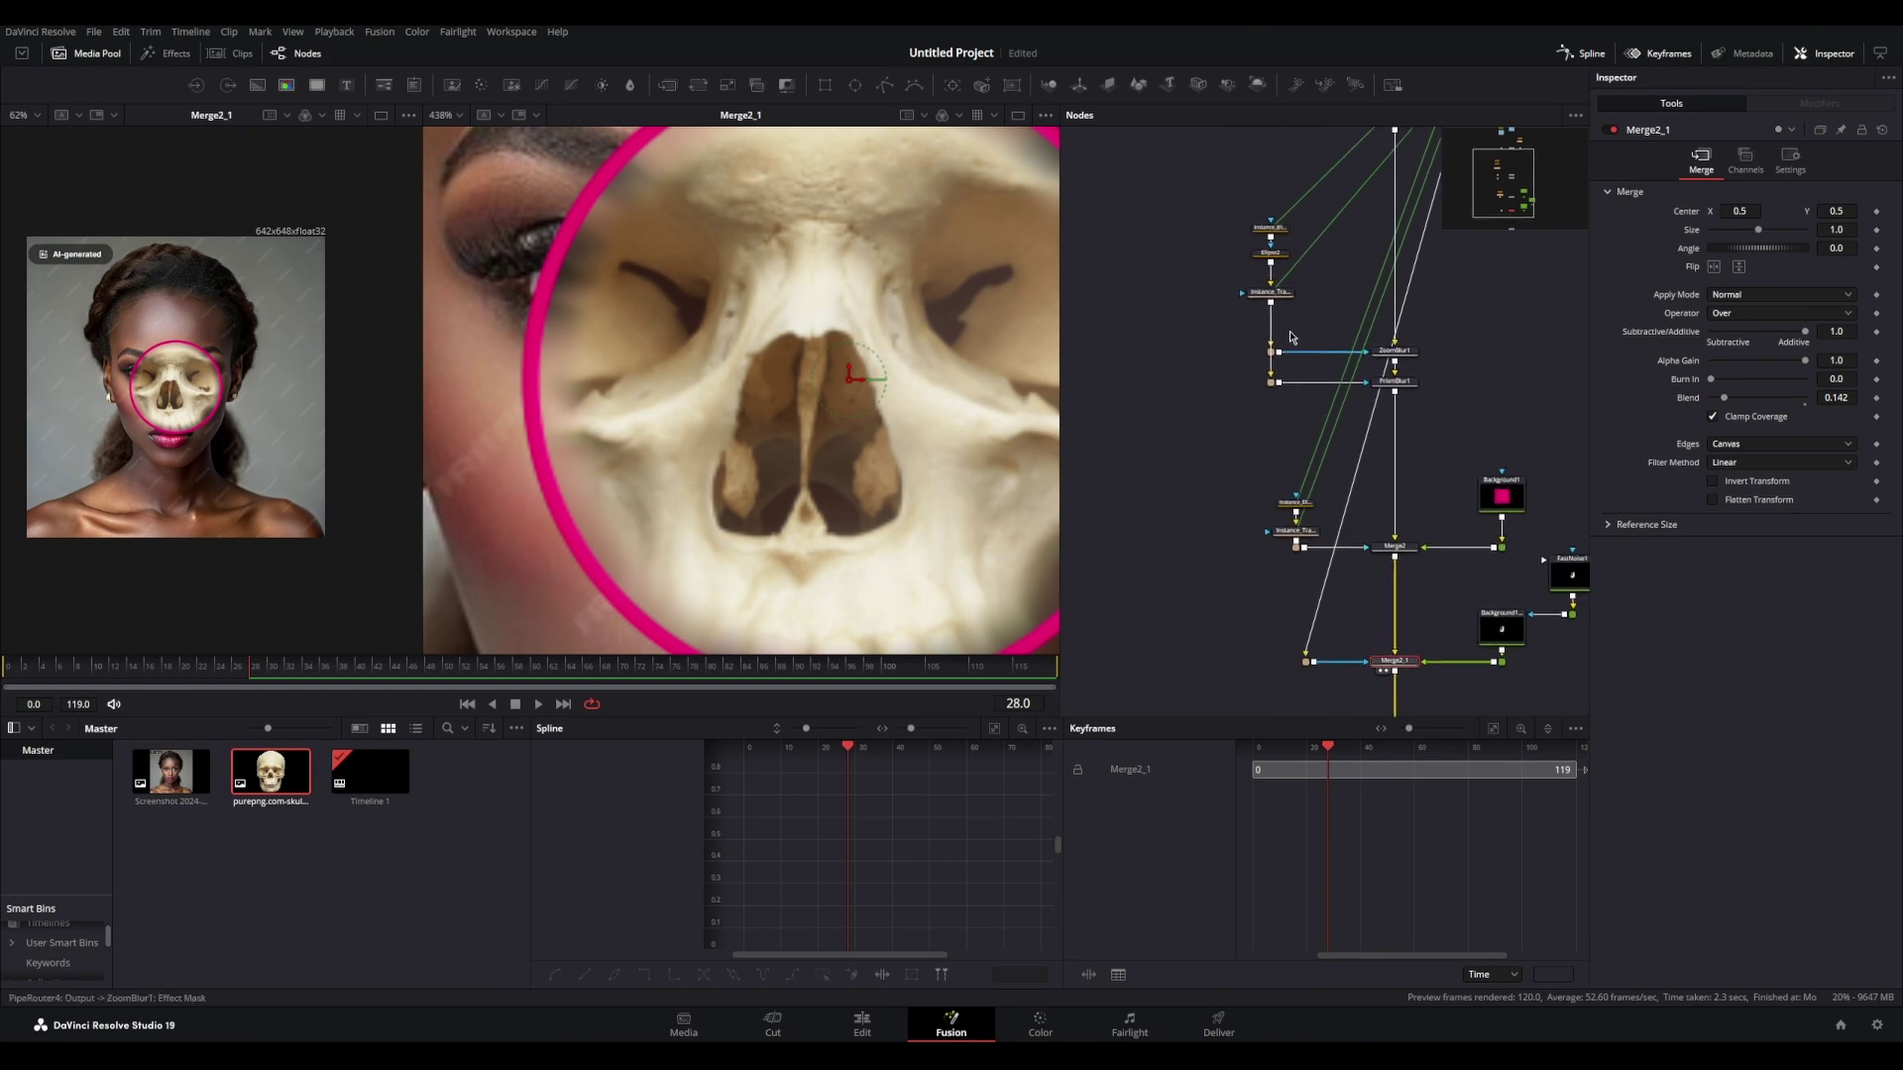
pyautogui.scroll(2, 1296, 331)
pyautogui.moveTo(1315, 290); pyautogui.dragTo(1321, 519)
pyautogui.click(1252, 411)
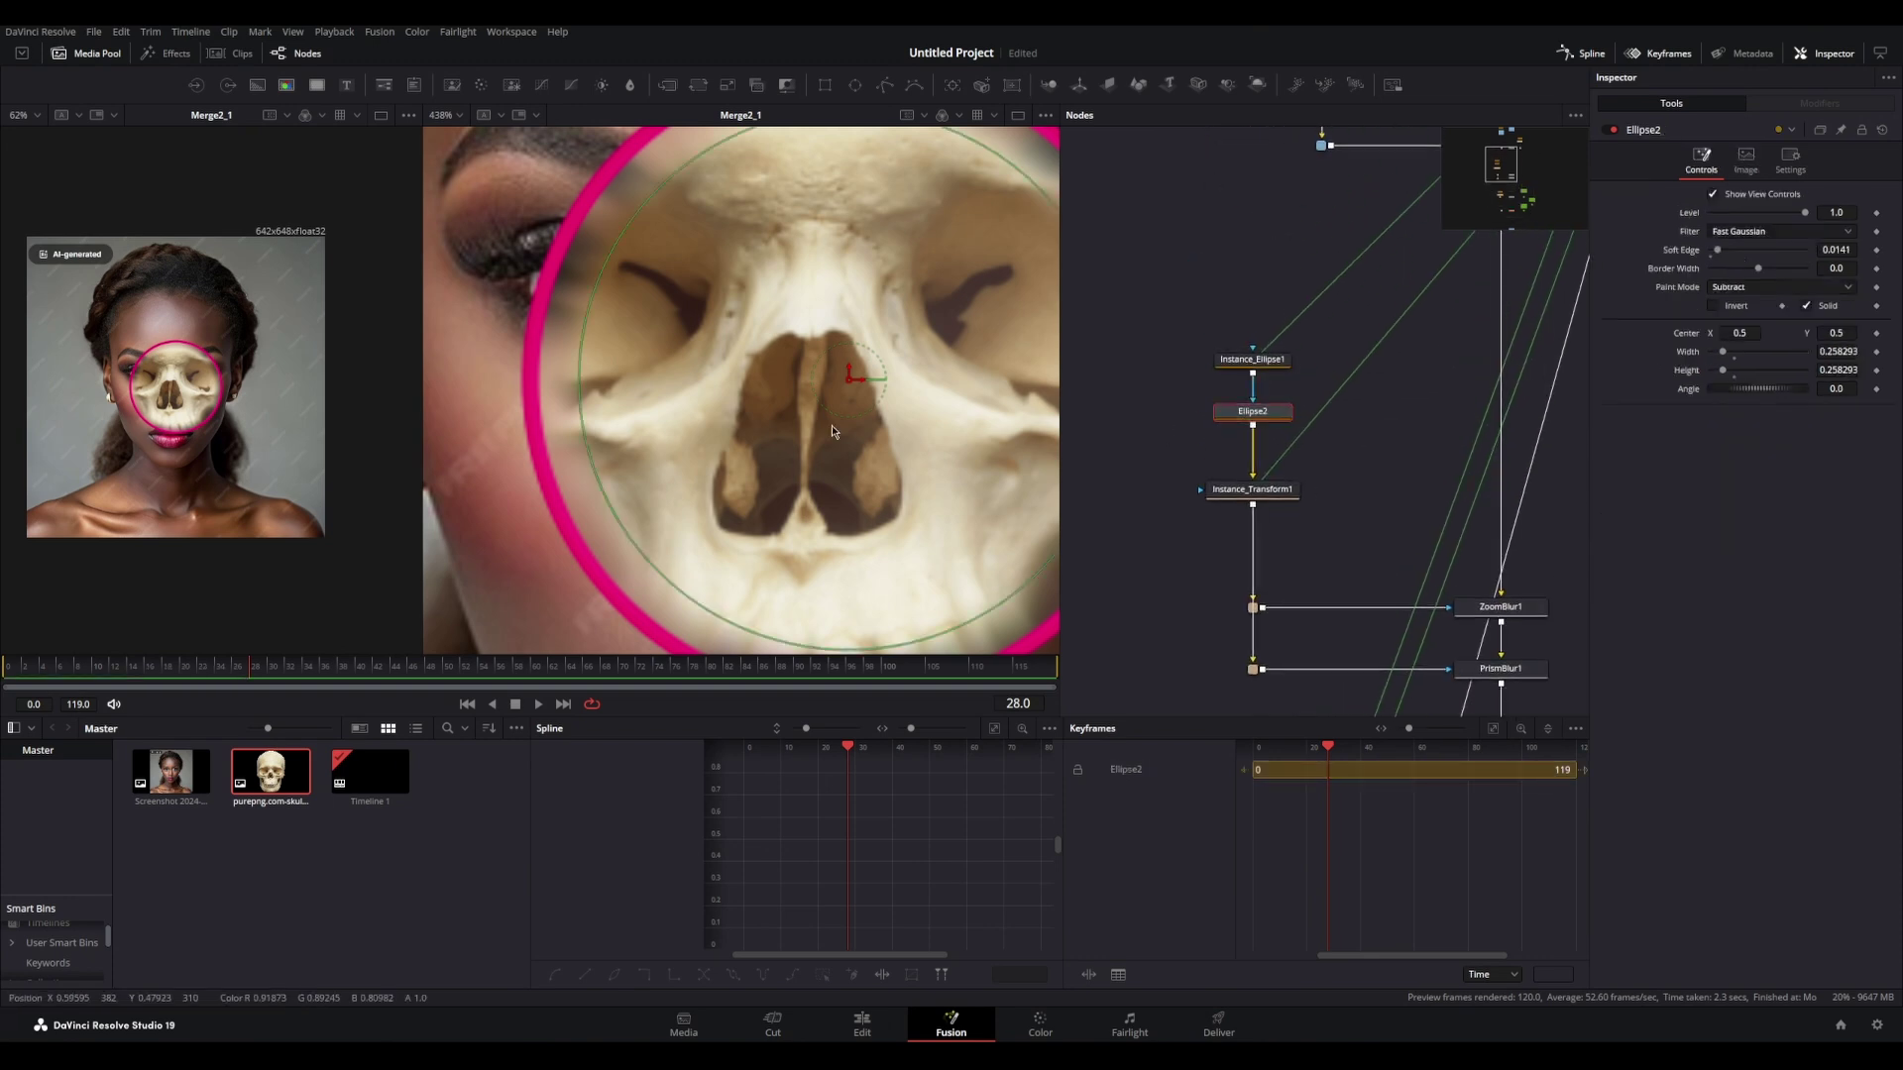
pyautogui.moveTo(831, 426); pyautogui.dragTo(672, 367)
pyautogui.moveTo(890, 506); pyautogui.dragTo(844, 466)
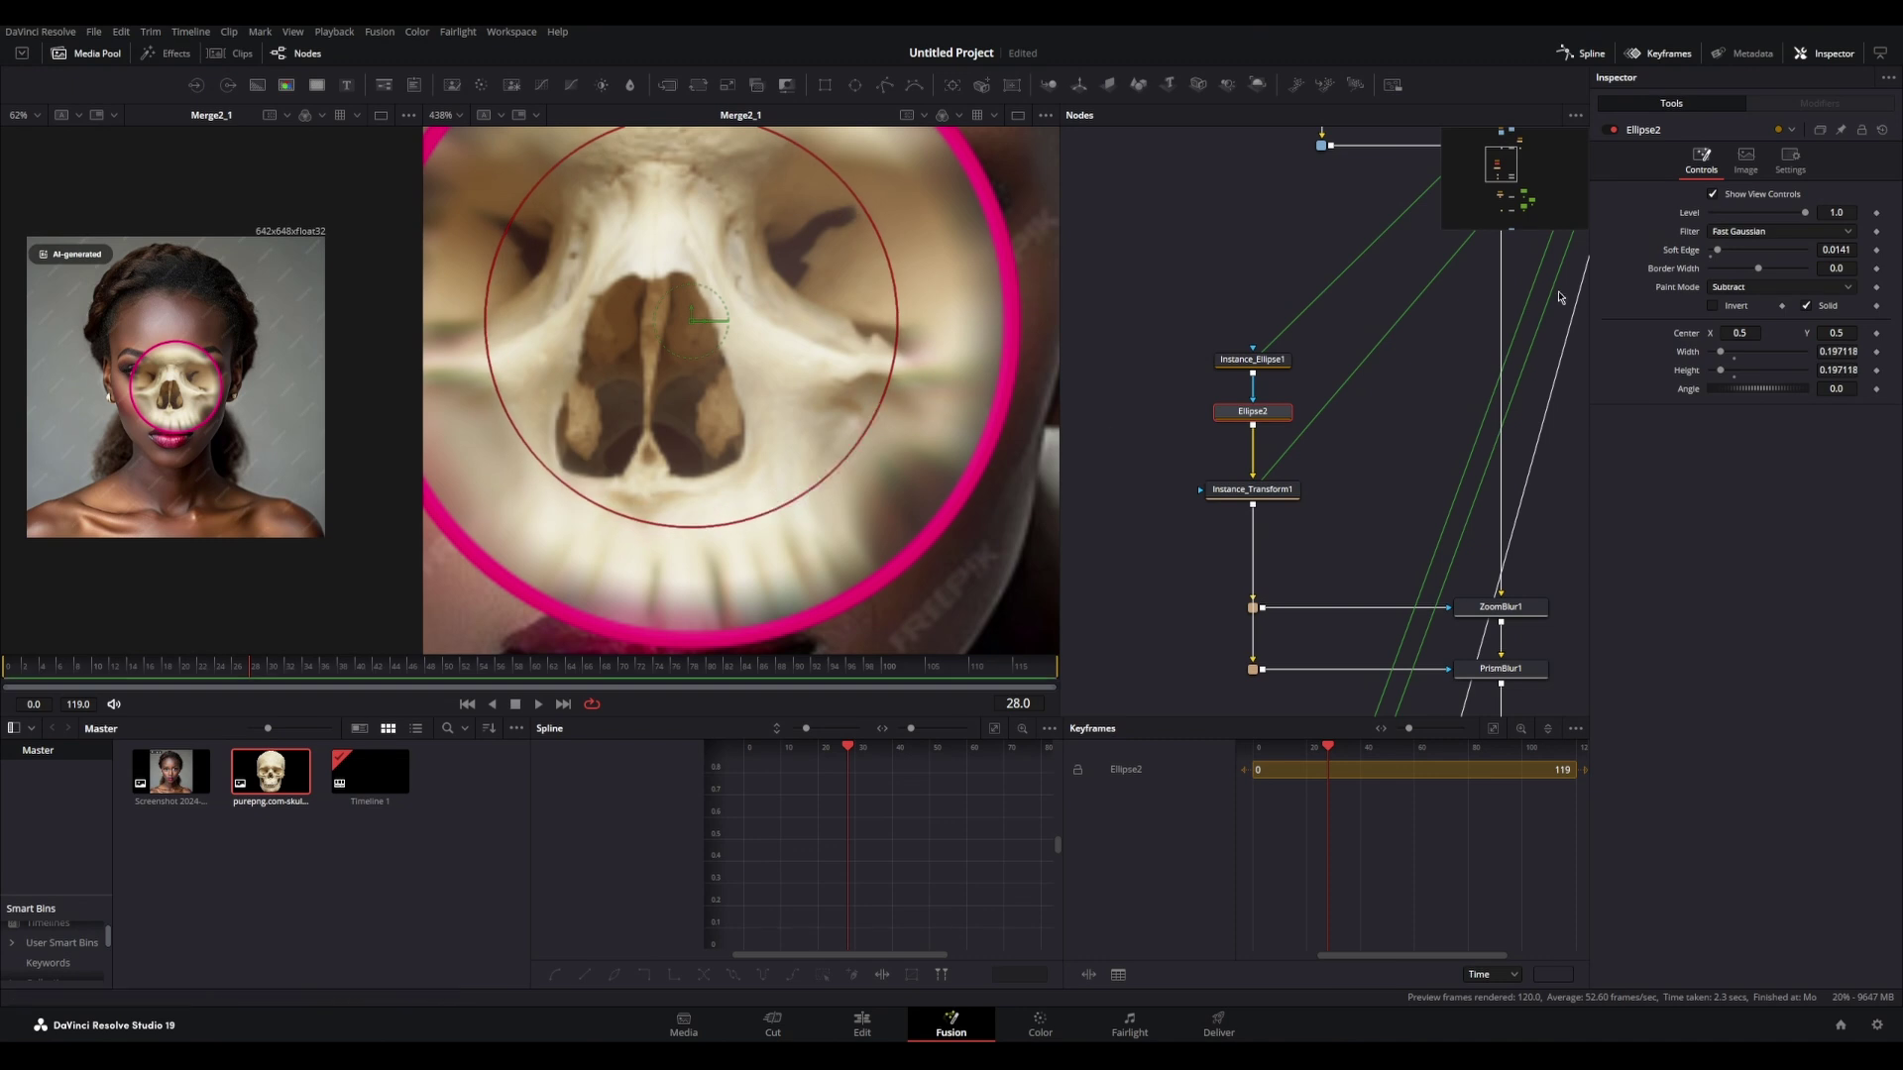
pyautogui.moveTo(1717, 252)
pyautogui.mouseDown()
pyautogui.moveTo(1759, 259)
pyautogui.moveTo(1734, 263)
pyautogui.mouseUp()
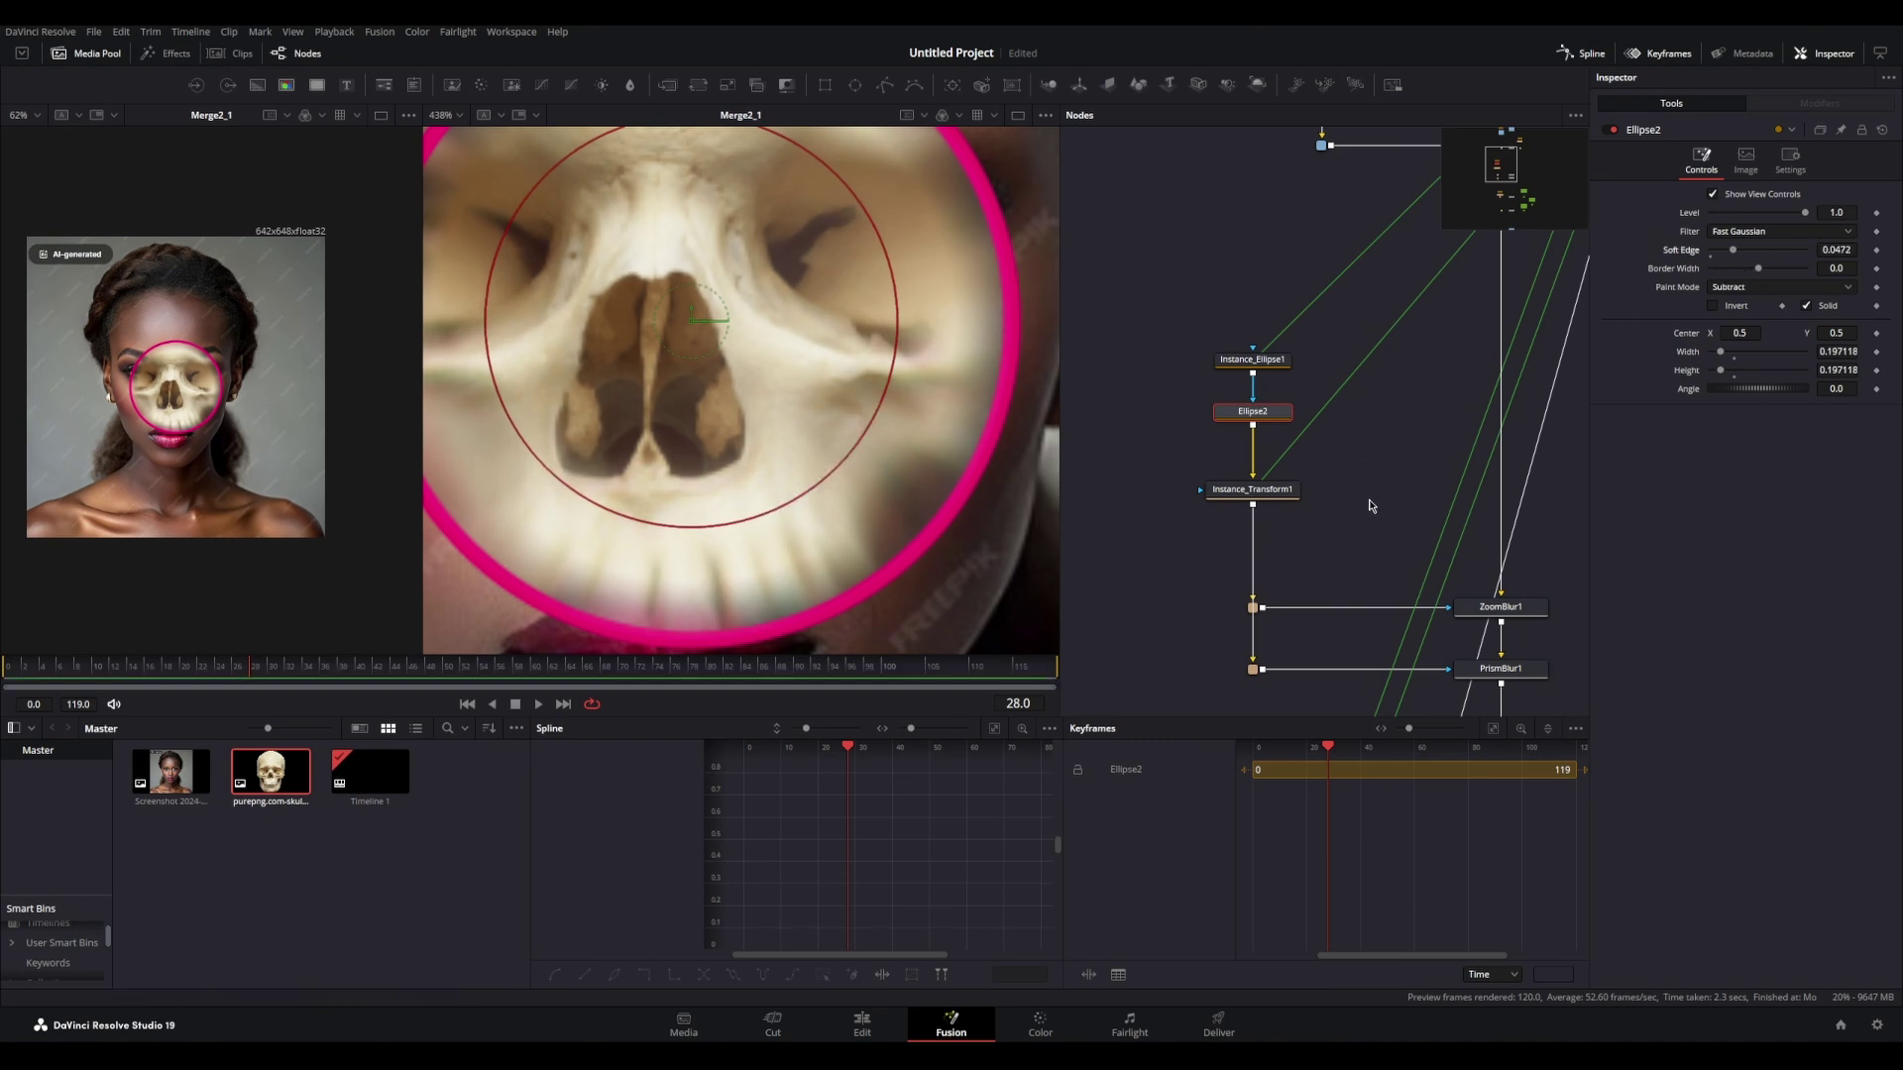
# Step: Set ZoomBlur1's Zoom Amount to -0.926
pyautogui.scroll(2, 1309, 501)
pyautogui.scroll(2, 1306, 501)
pyautogui.click(1432, 598)
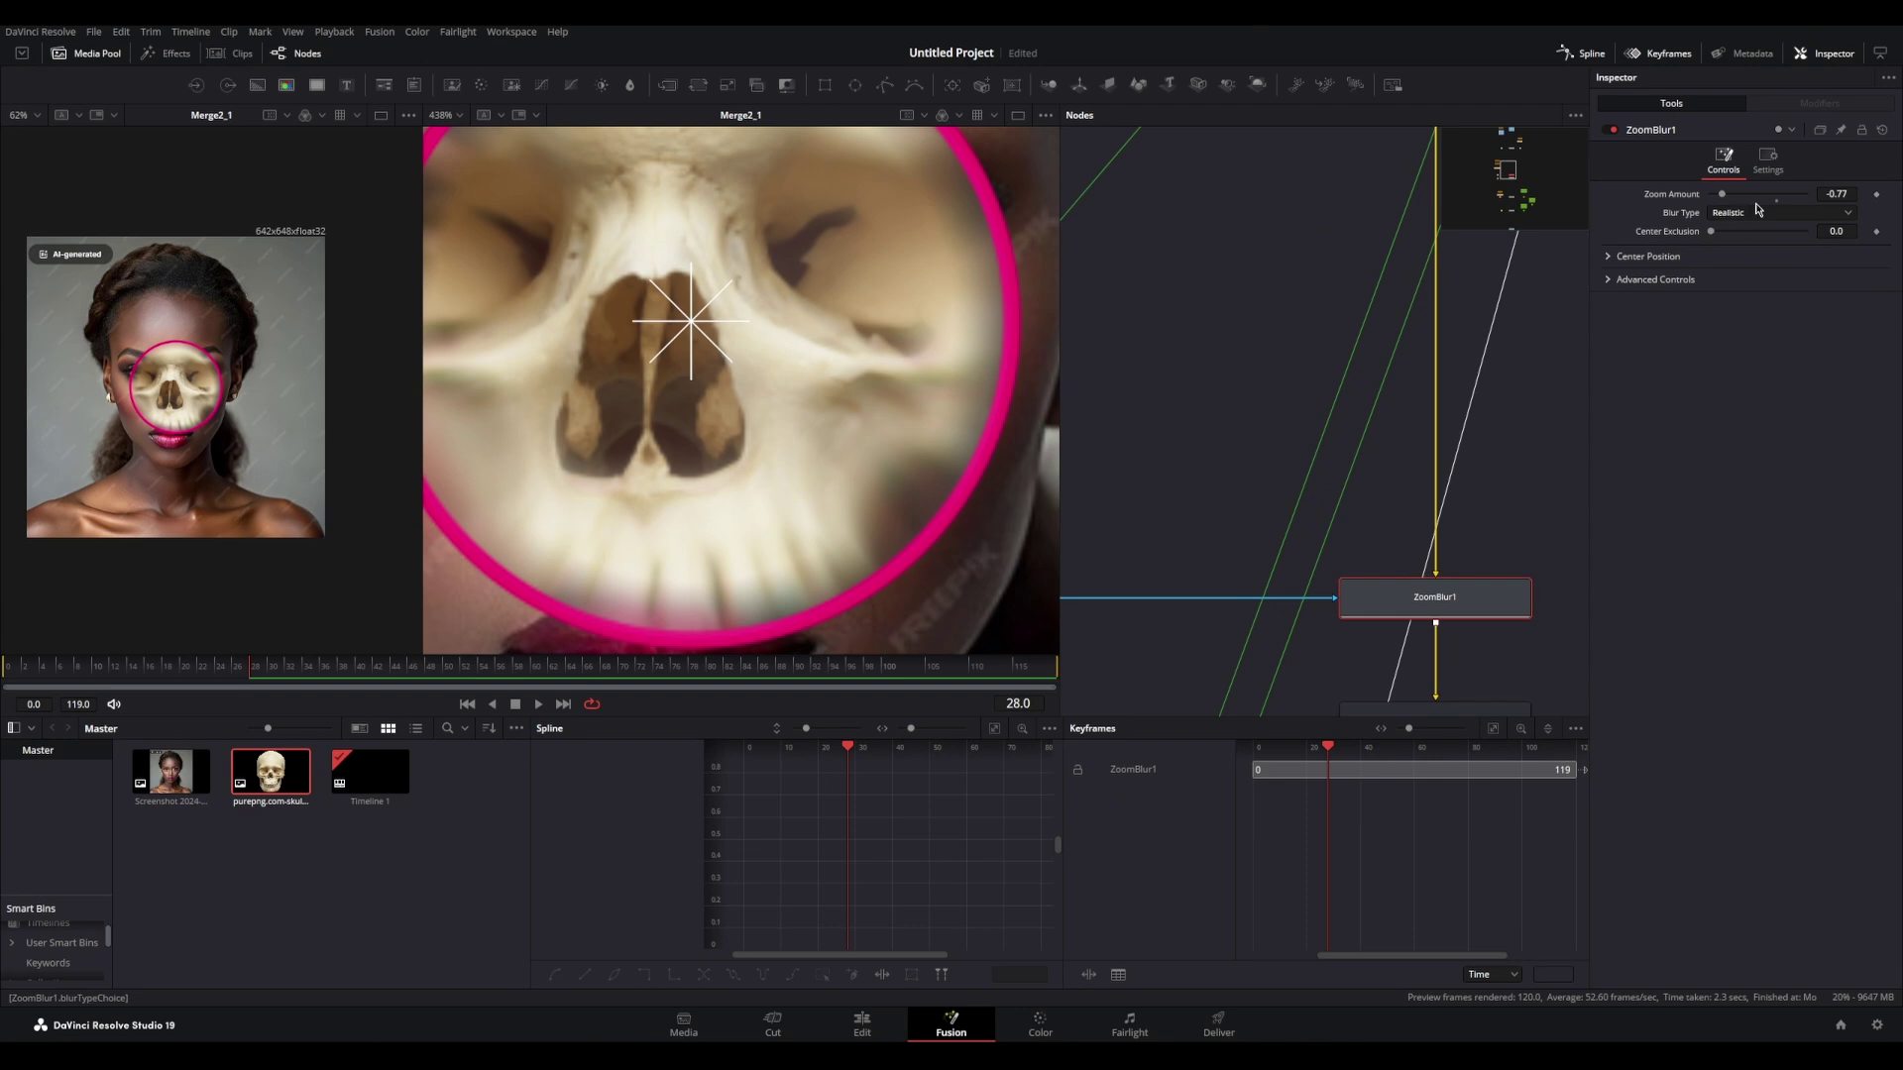
pyautogui.moveTo(1827, 195)
pyautogui.mouseDown()
pyautogui.moveTo(1786, 195)
pyautogui.moveTo(1806, 194)
pyautogui.mouseUp()
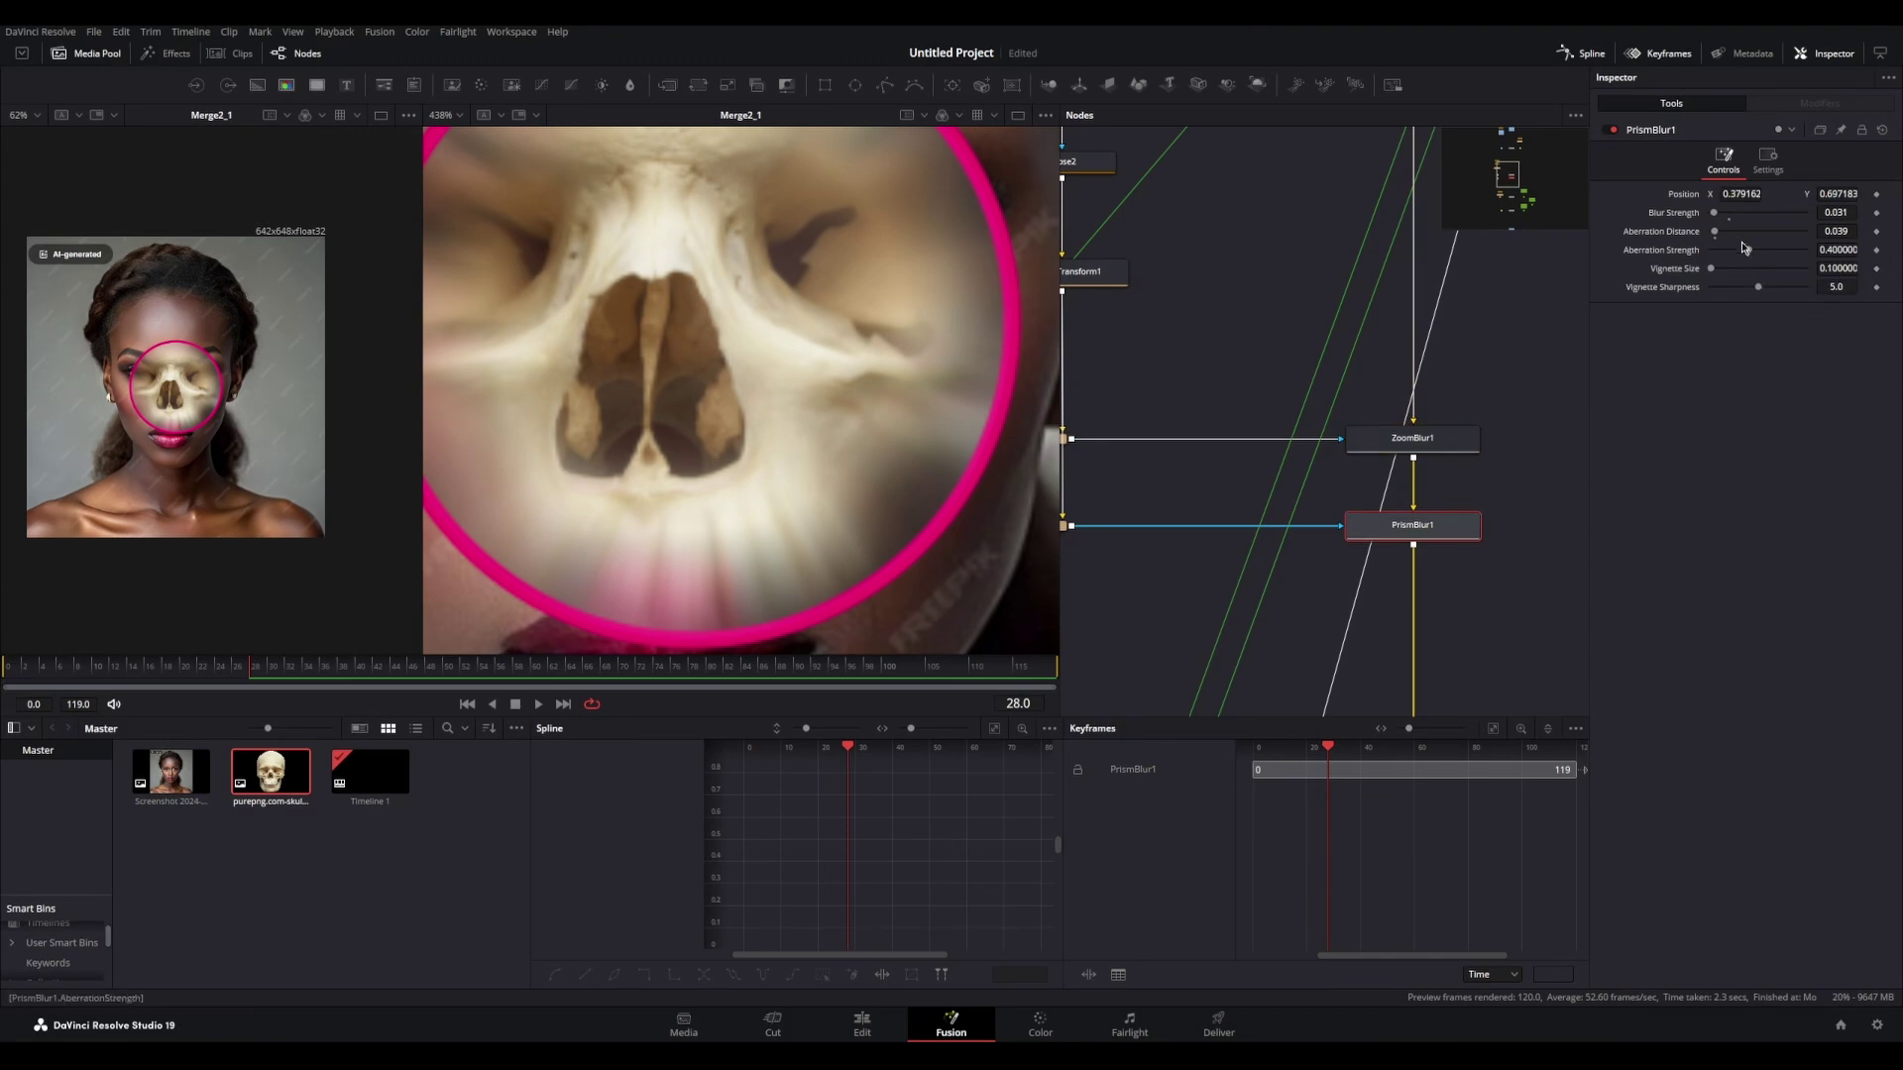
# Step: Set PrismBlur1's Blur Strength and Aberration Strength to 0 and Aberration Distance to 0.055, and position its centre on the skull's nose
pyautogui.moveTo(1718, 220); pyautogui.dragTo(1707, 220)
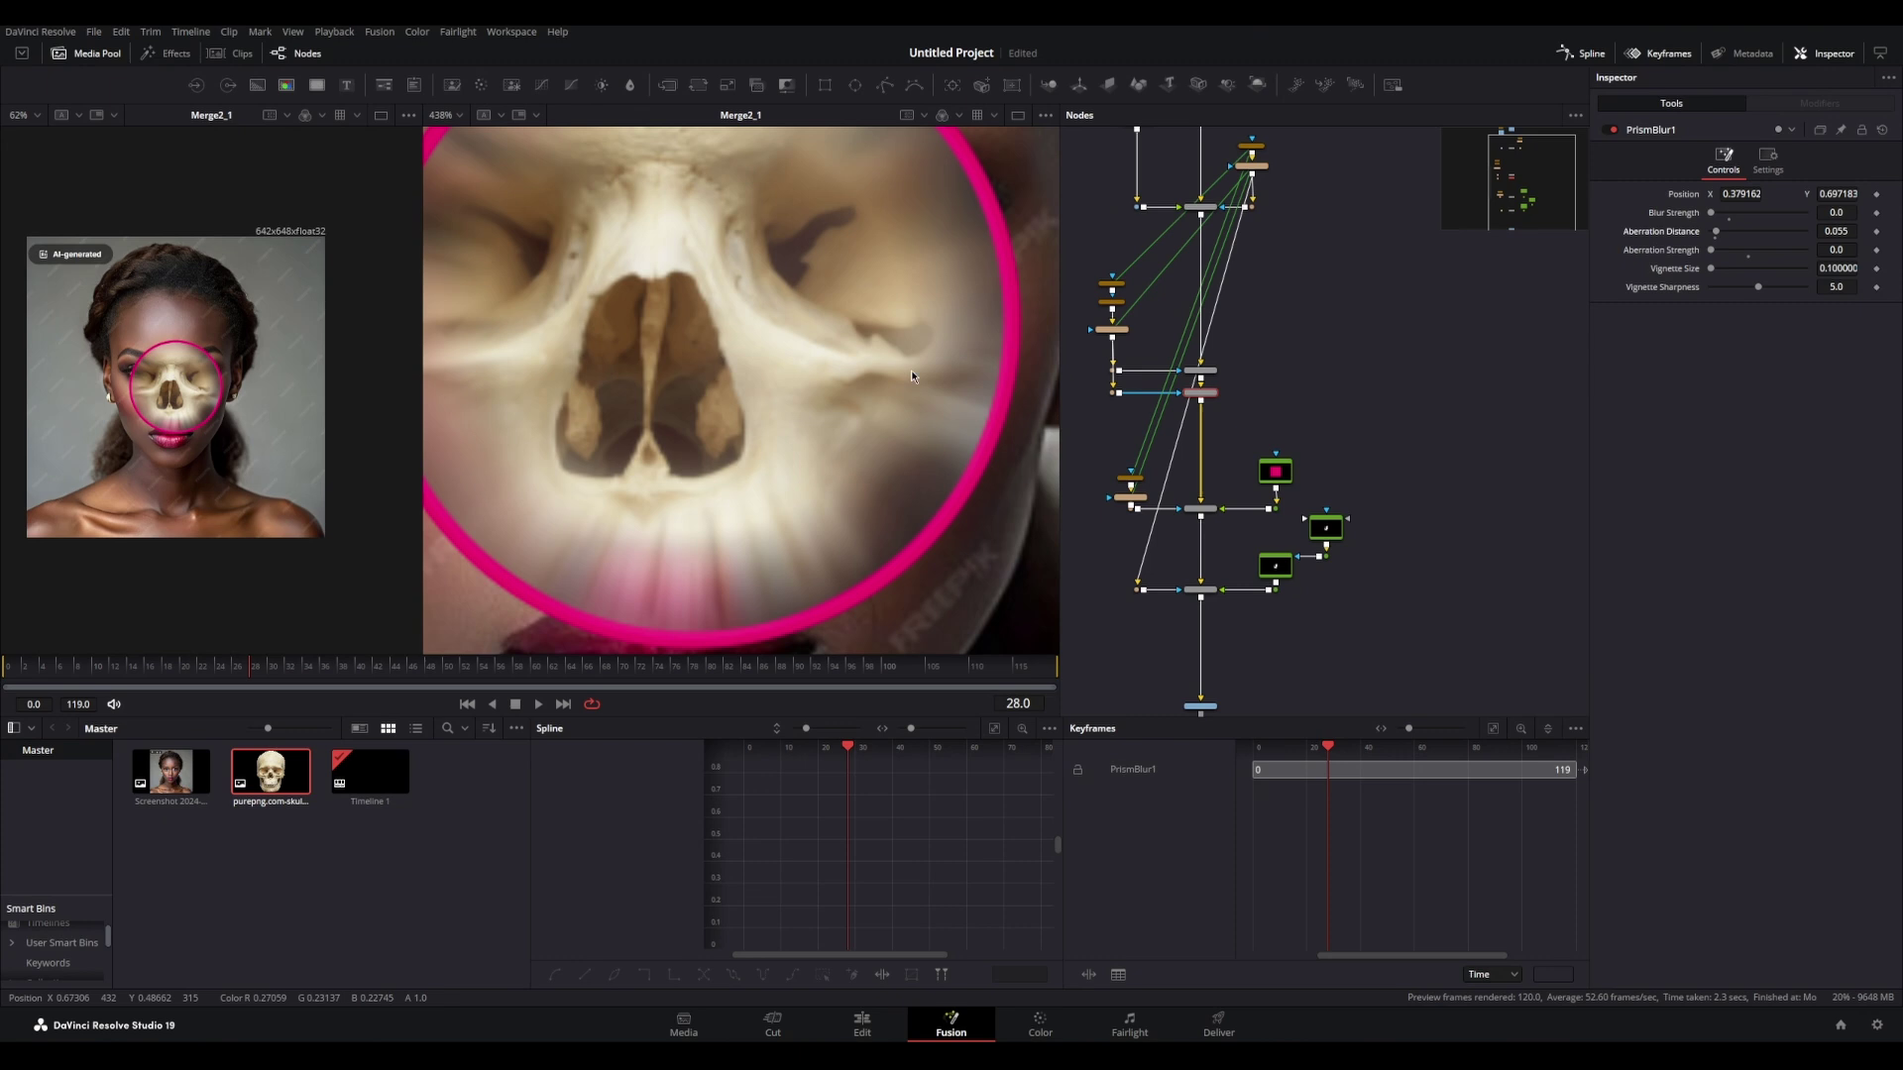
pyautogui.scroll(-8, 912, 370)
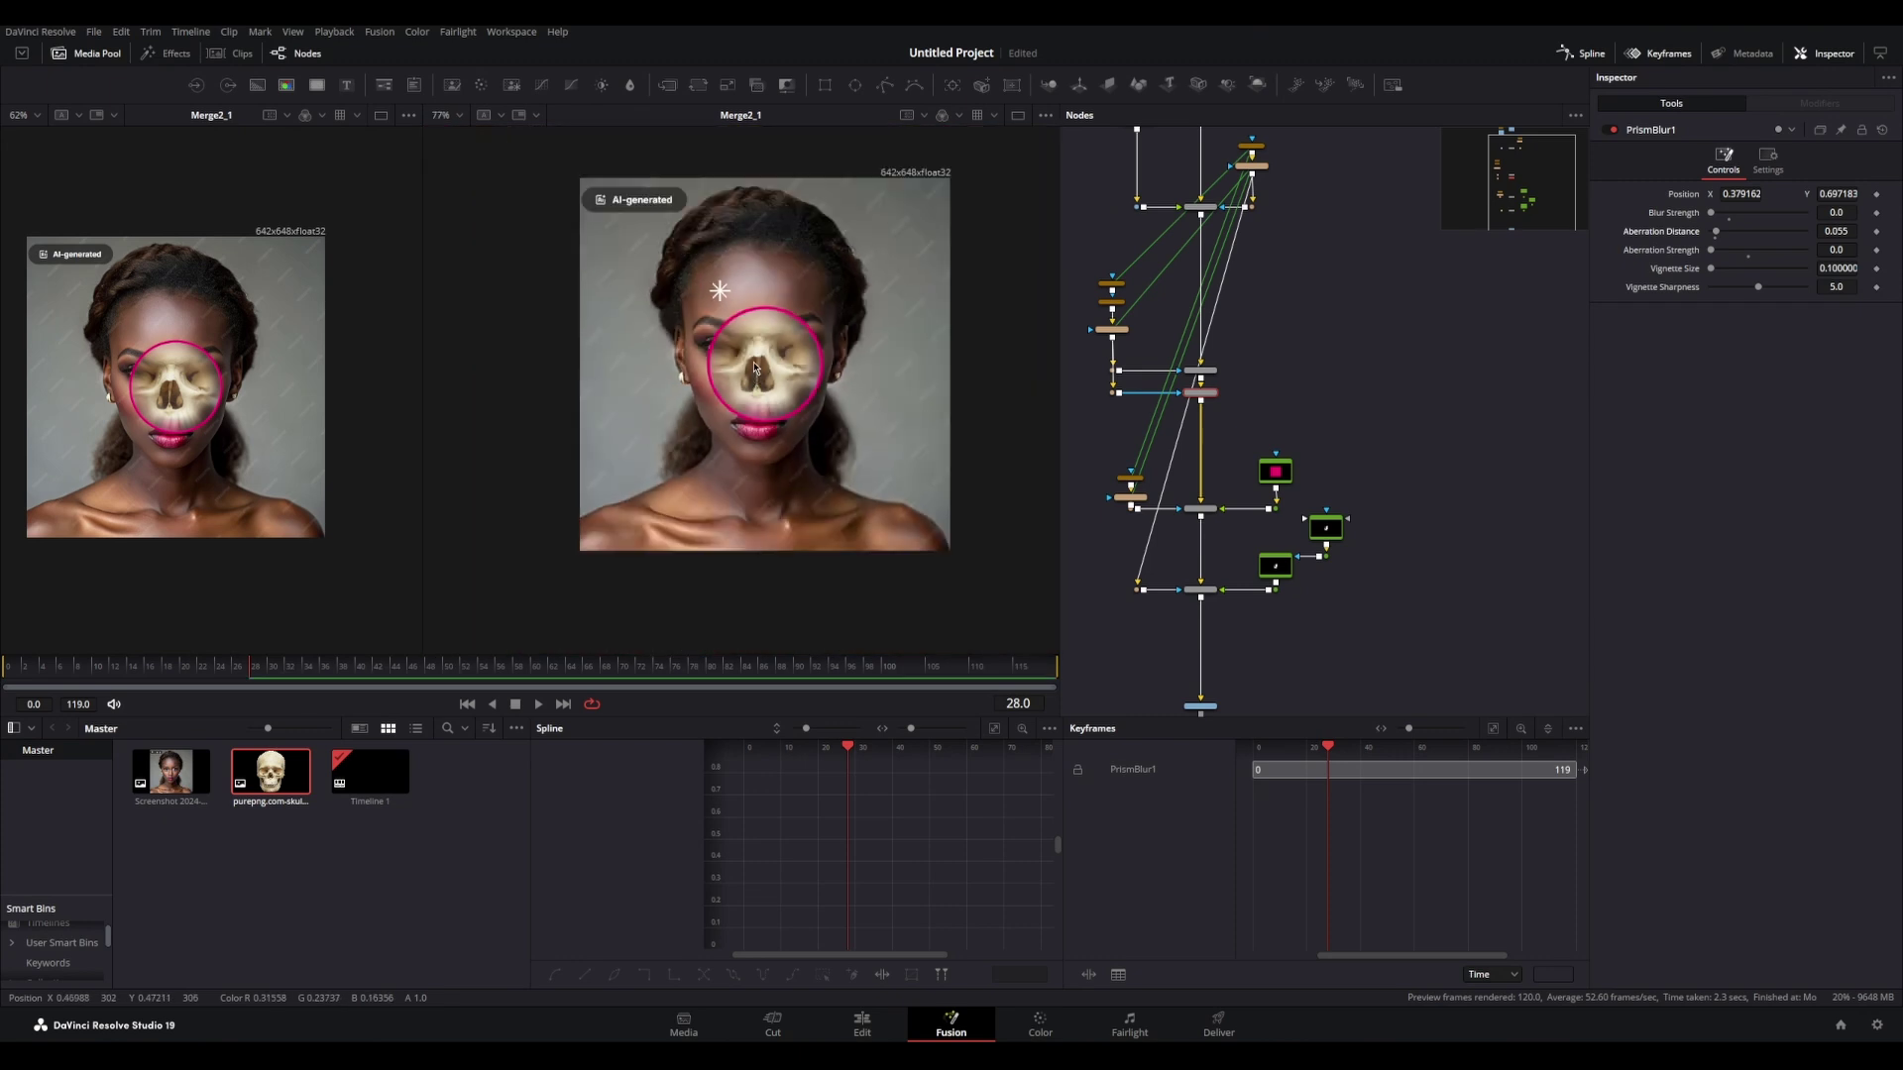
pyautogui.scroll(2, 710, 268)
pyautogui.moveTo(768, 393); pyautogui.dragTo(768, 374)
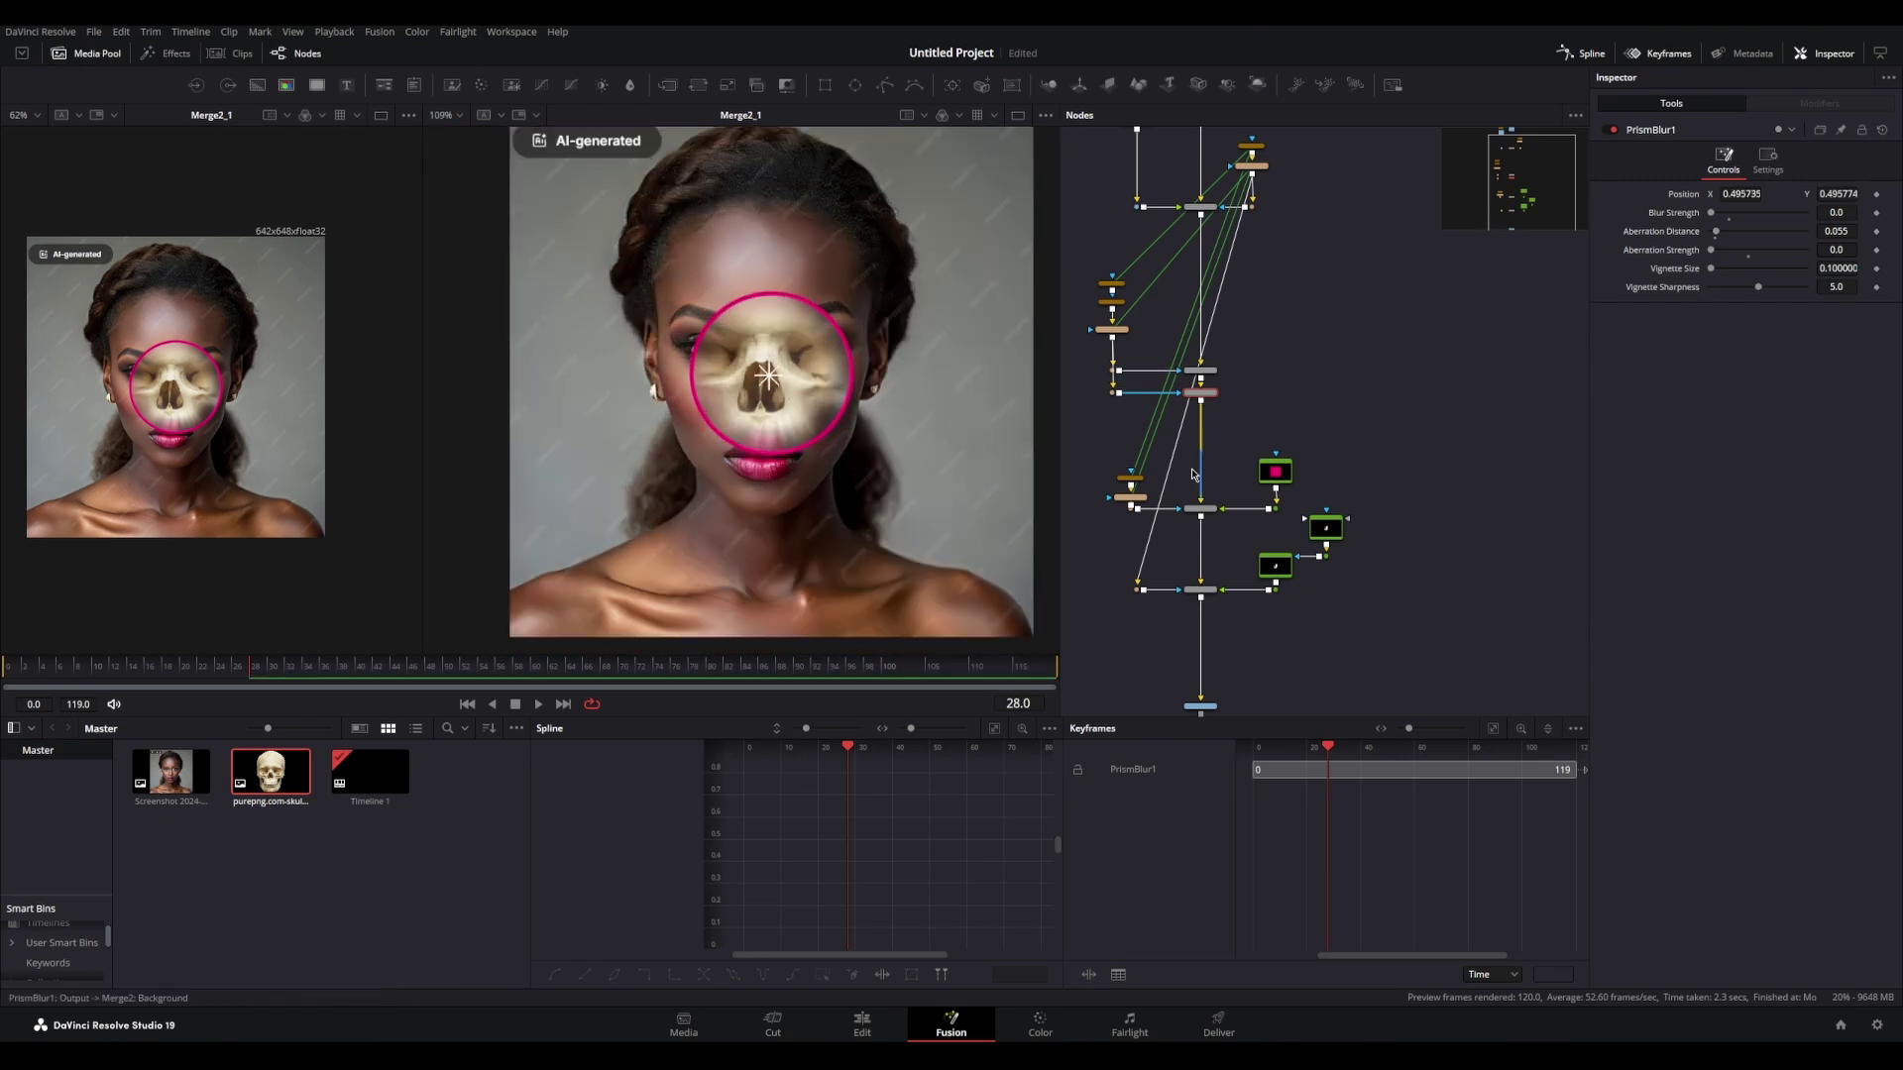
# Step: Toggle ZoomBlur1 to compare the lens with and without it, leaving the node disabled
pyautogui.scroll(5, 1277, 469)
pyautogui.click(1264, 421)
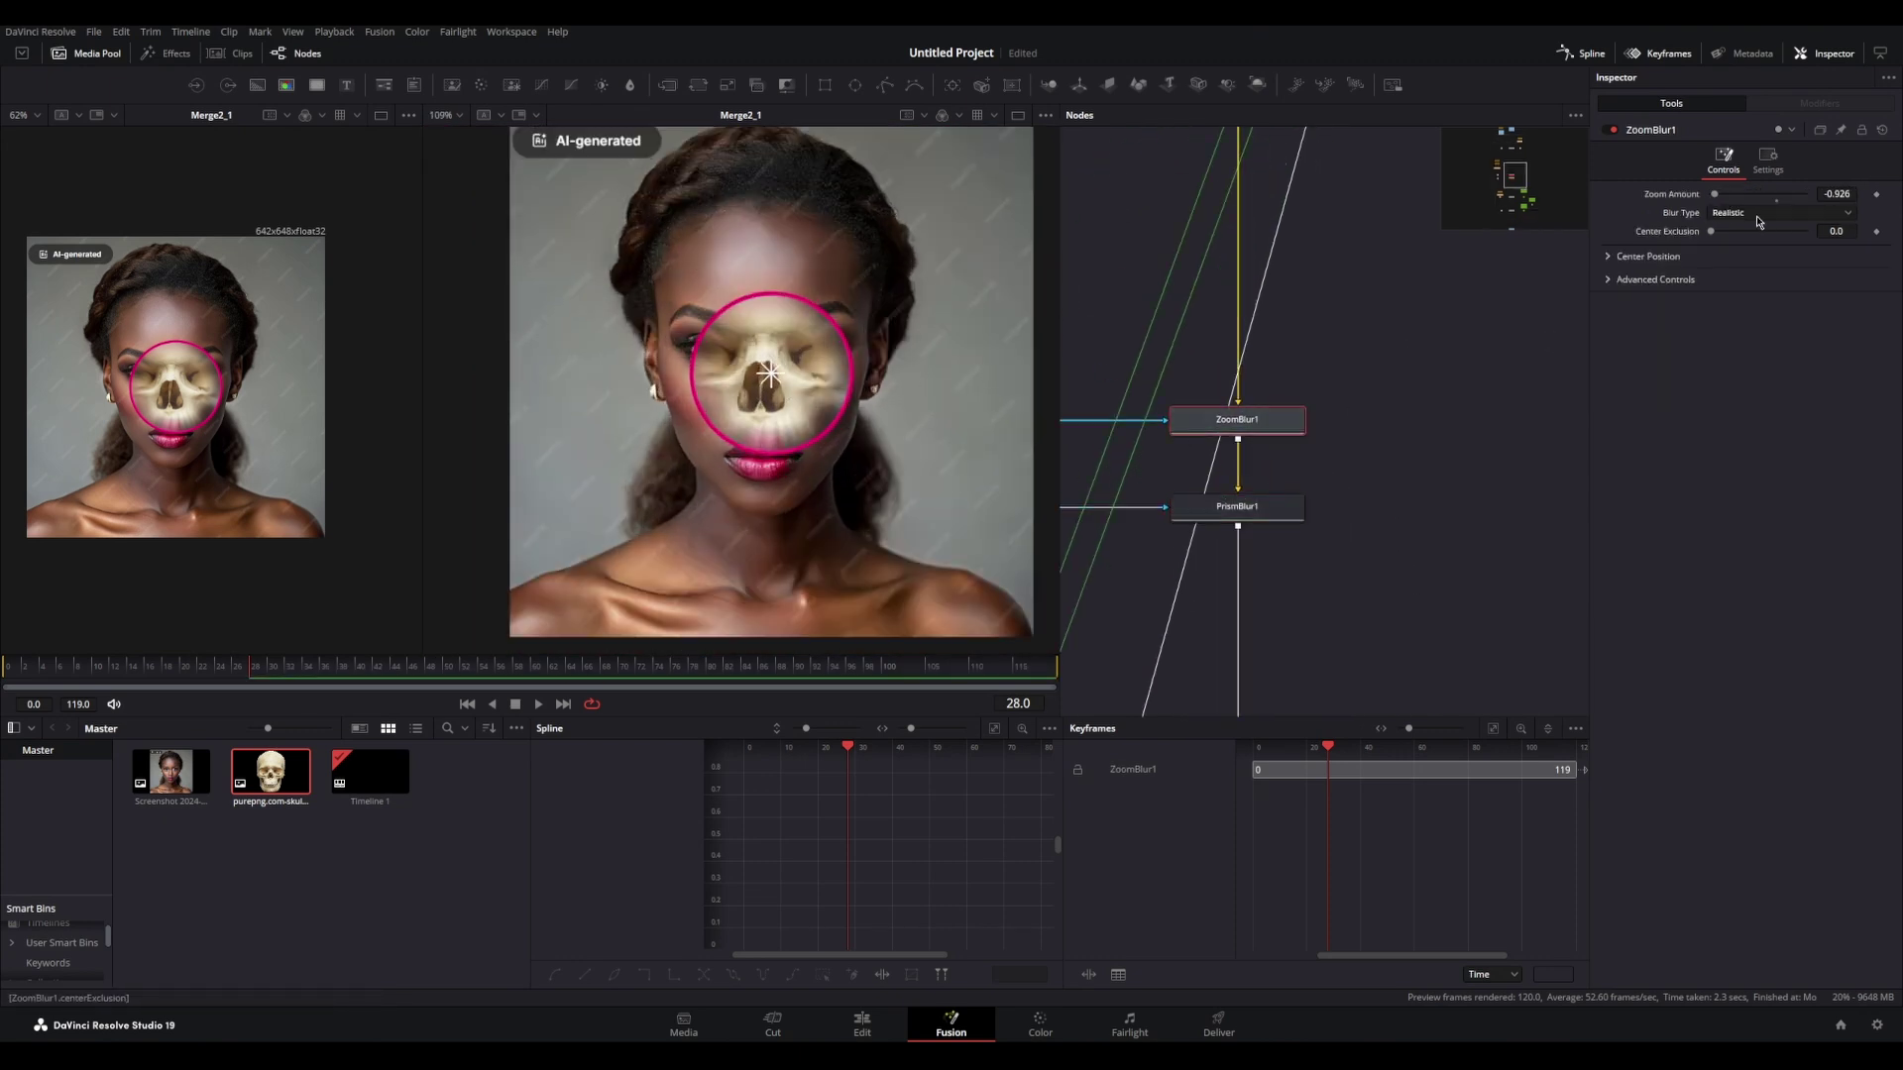
pyautogui.click(1611, 132)
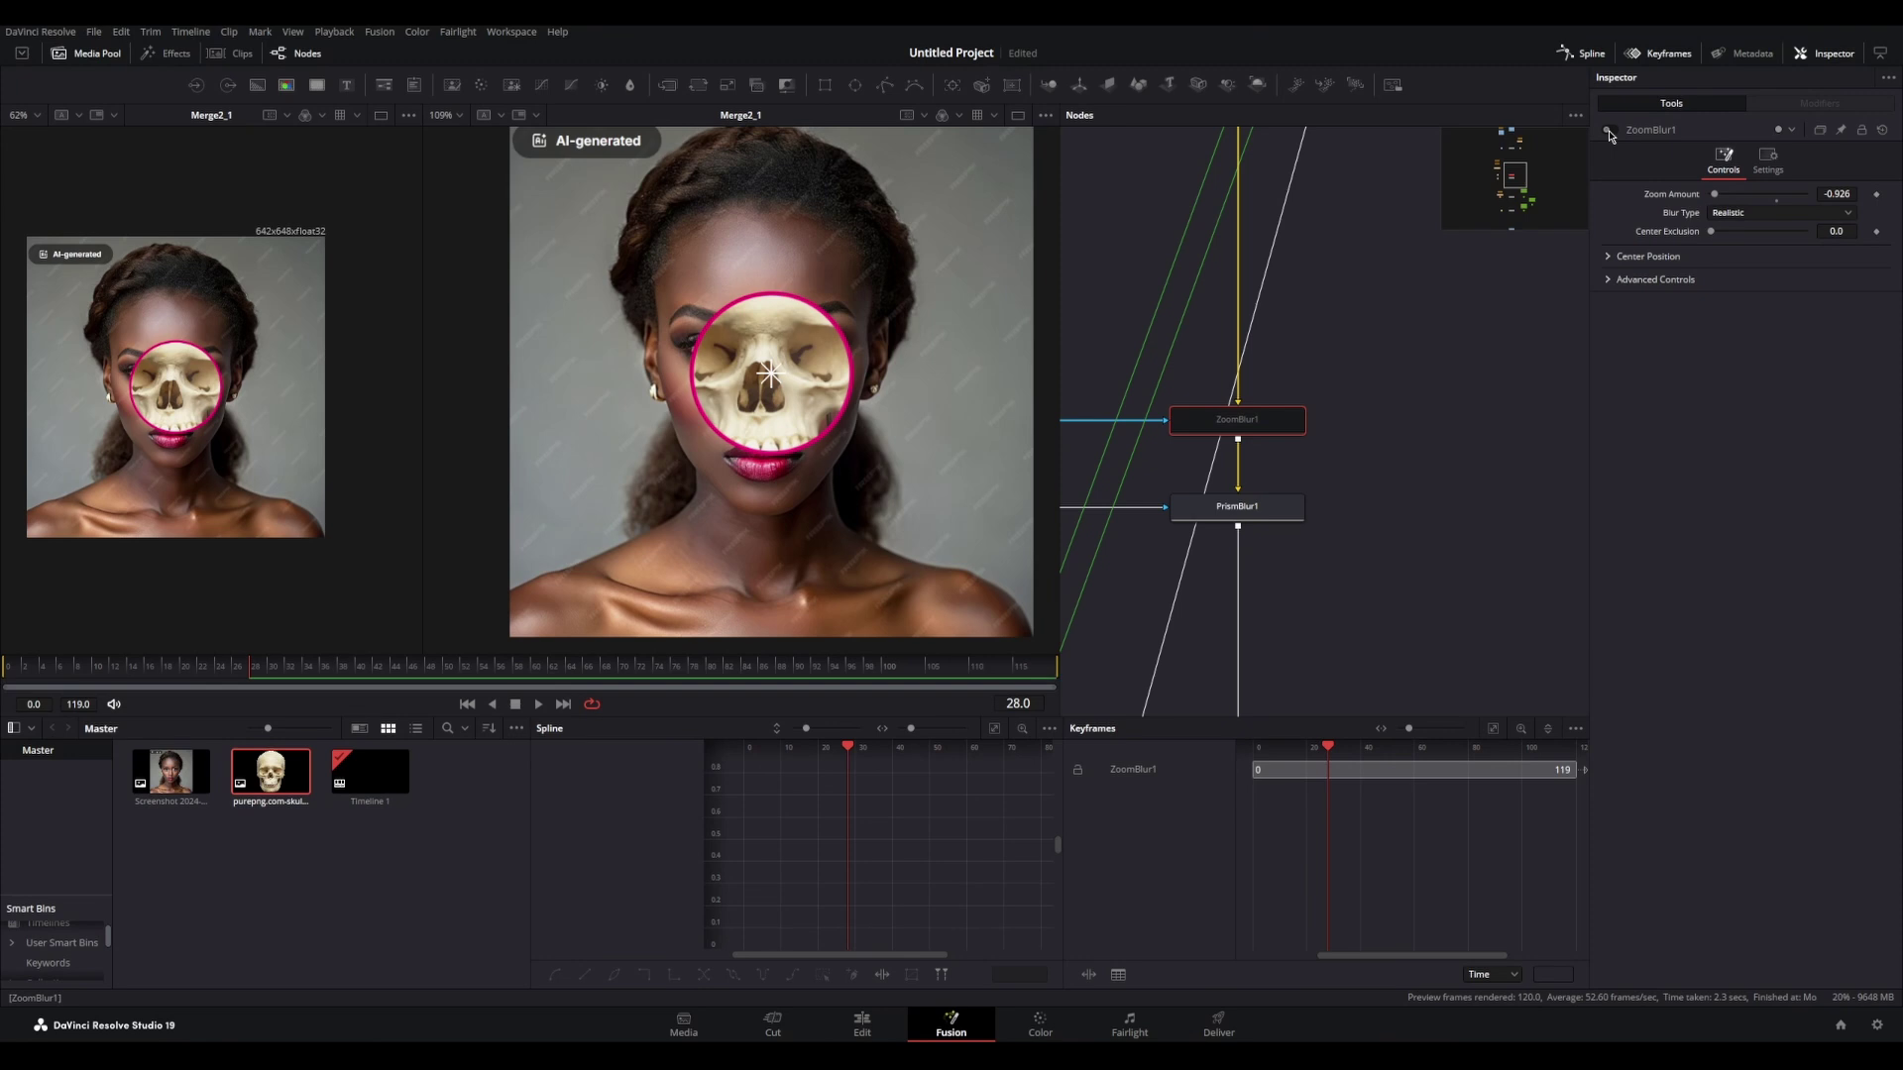
pyautogui.click(1610, 133)
pyautogui.click(1611, 133)
# Step: Set PrismBlur1's Blur Strength to 0.205, Aberration Distance to 0.346 and Aberration Strength to 0.819, and move its centre up to about 0.49, 0.58
pyautogui.click(1282, 509)
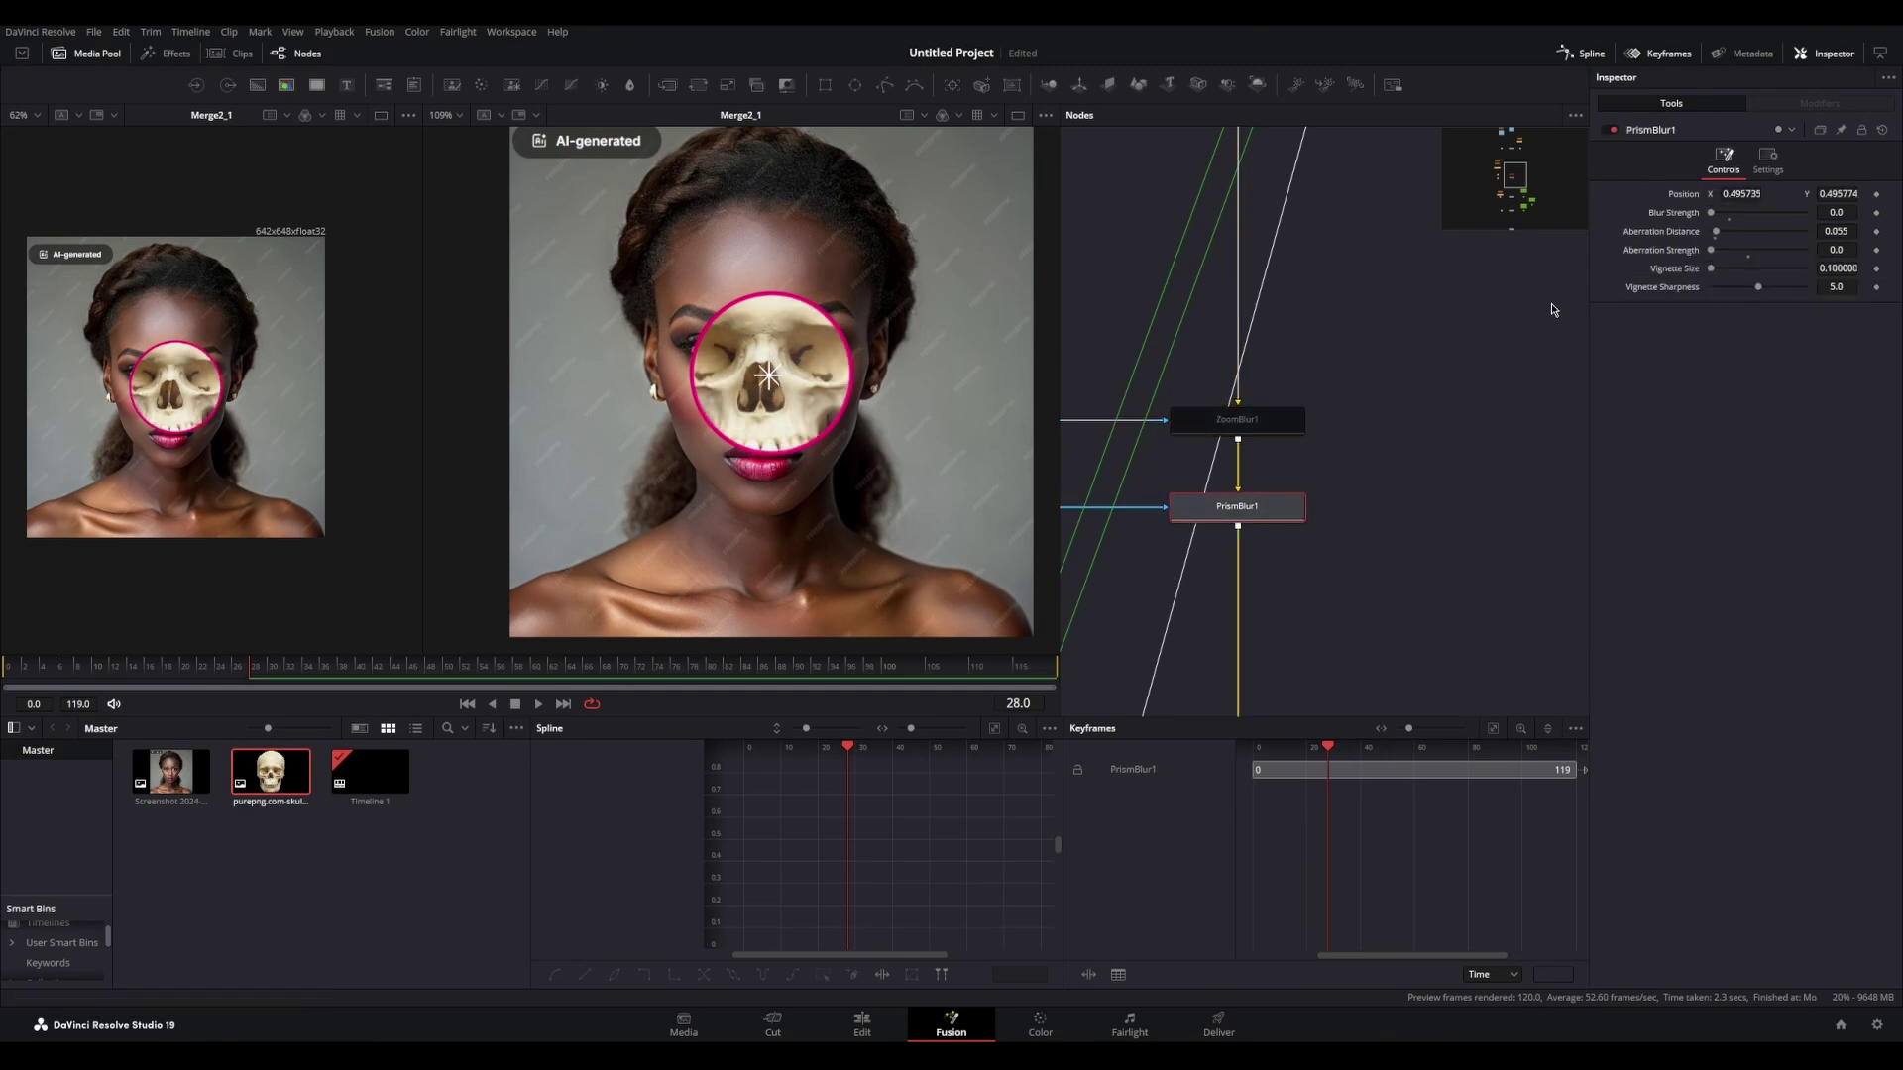
pyautogui.moveTo(1743, 215)
pyautogui.mouseDown()
pyautogui.moveTo(1814, 263)
pyautogui.moveTo(1742, 234)
pyautogui.mouseUp()
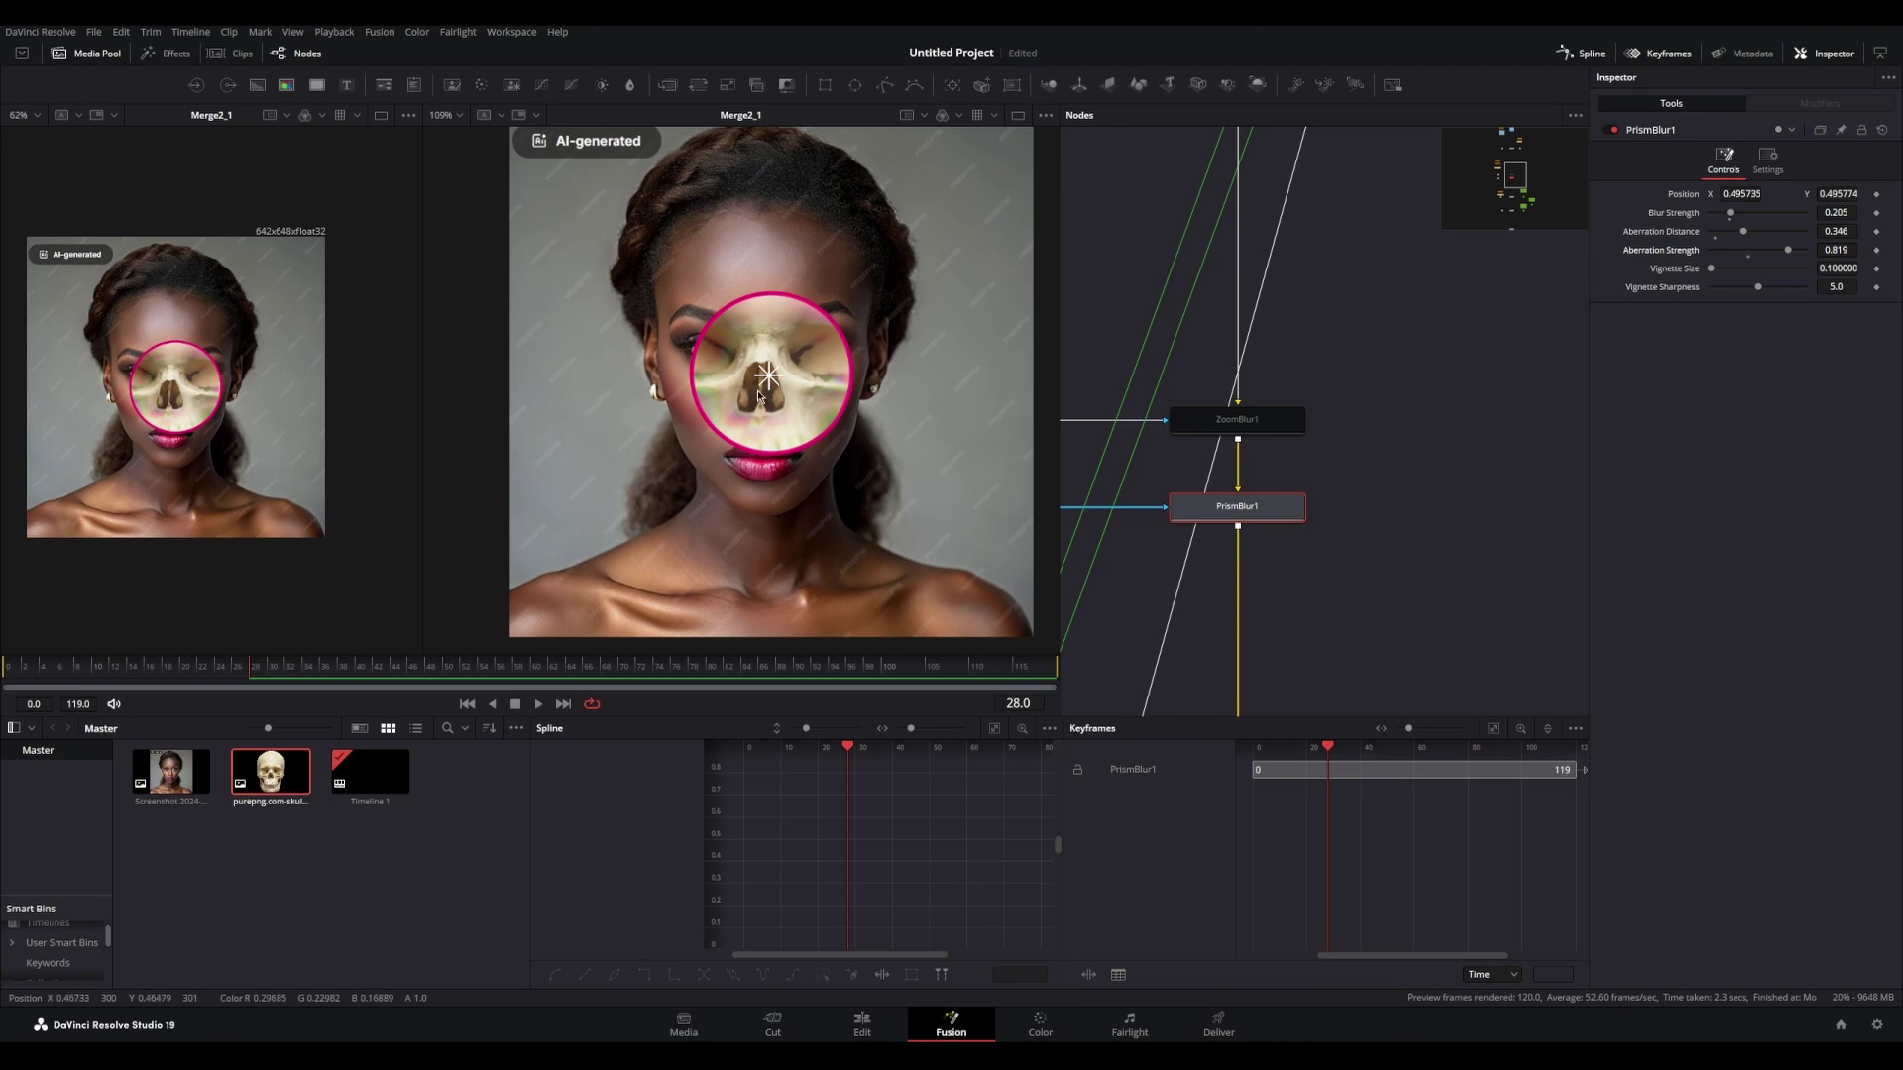
pyautogui.moveTo(759, 395); pyautogui.dragTo(759, 340)
# Step: Re-enable ZoomBlur1 and set its Zoom Amount to -0.55
pyautogui.click(1235, 428)
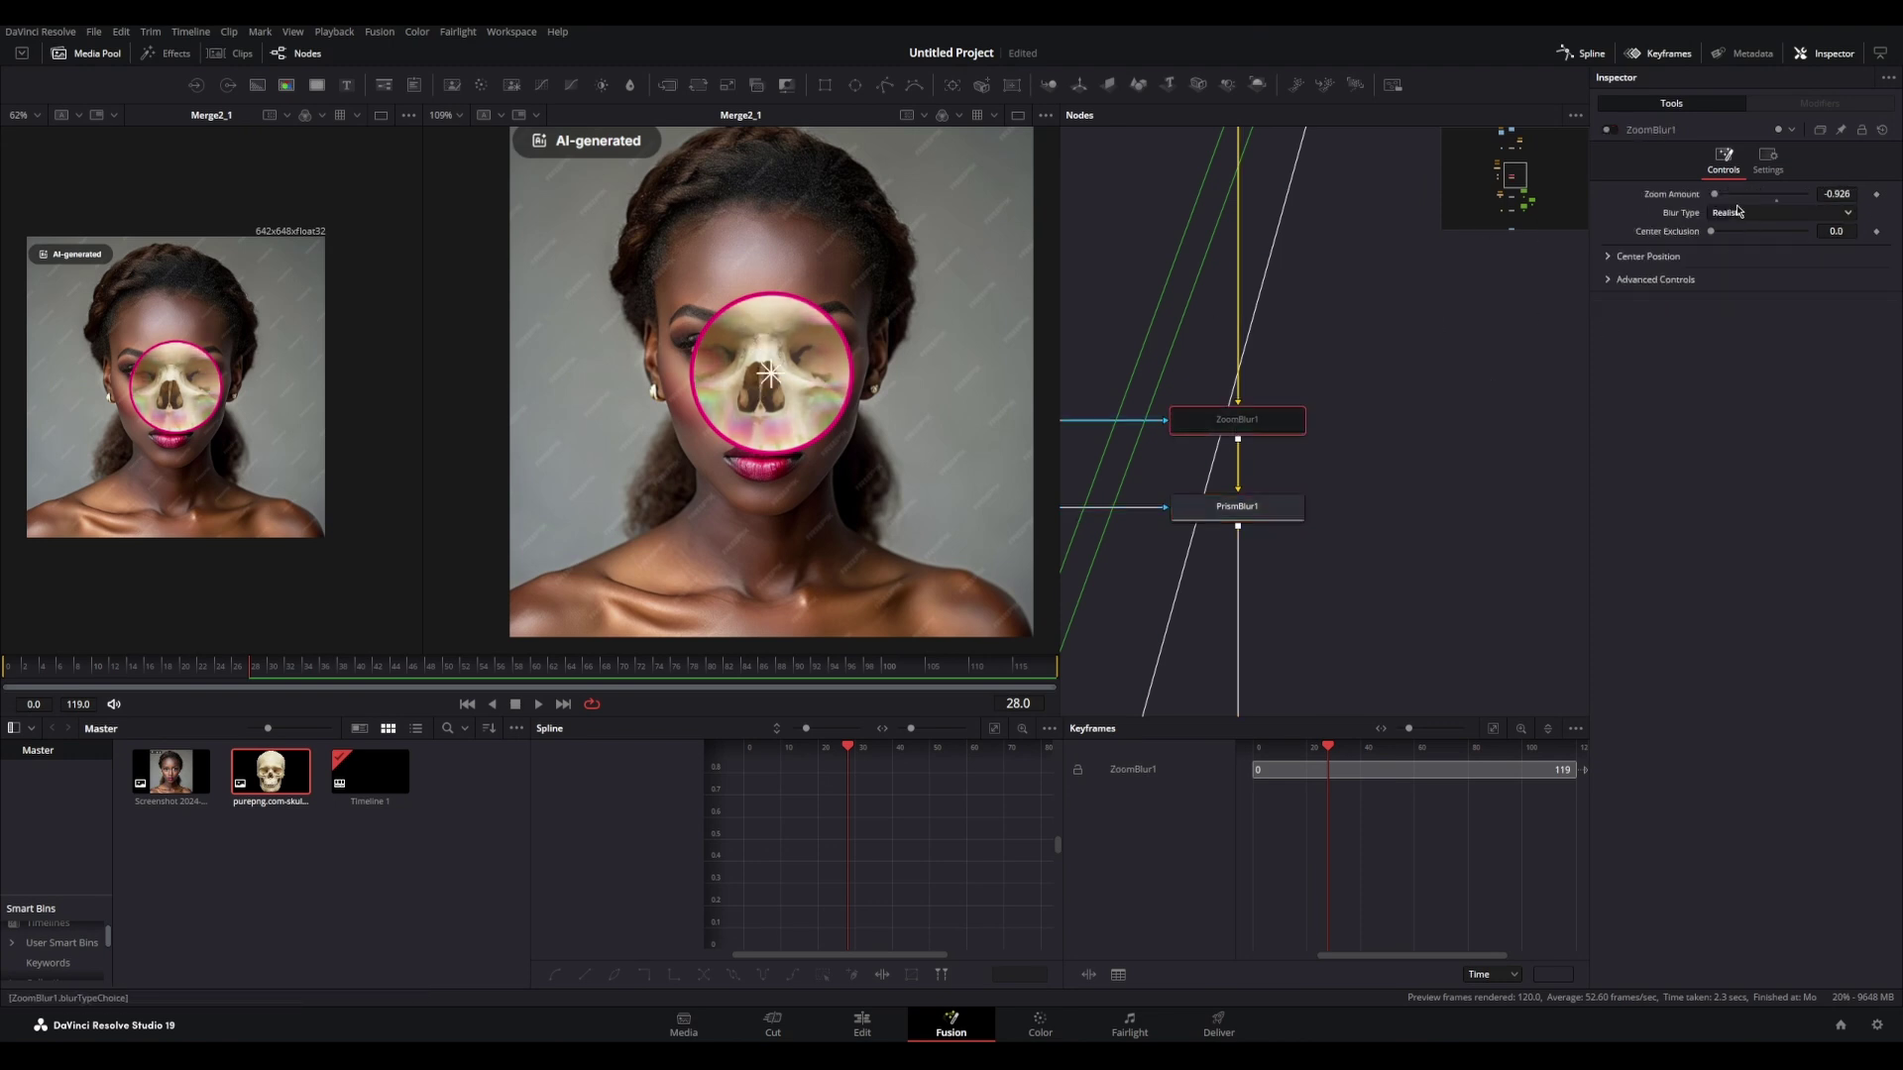
pyautogui.click(1608, 130)
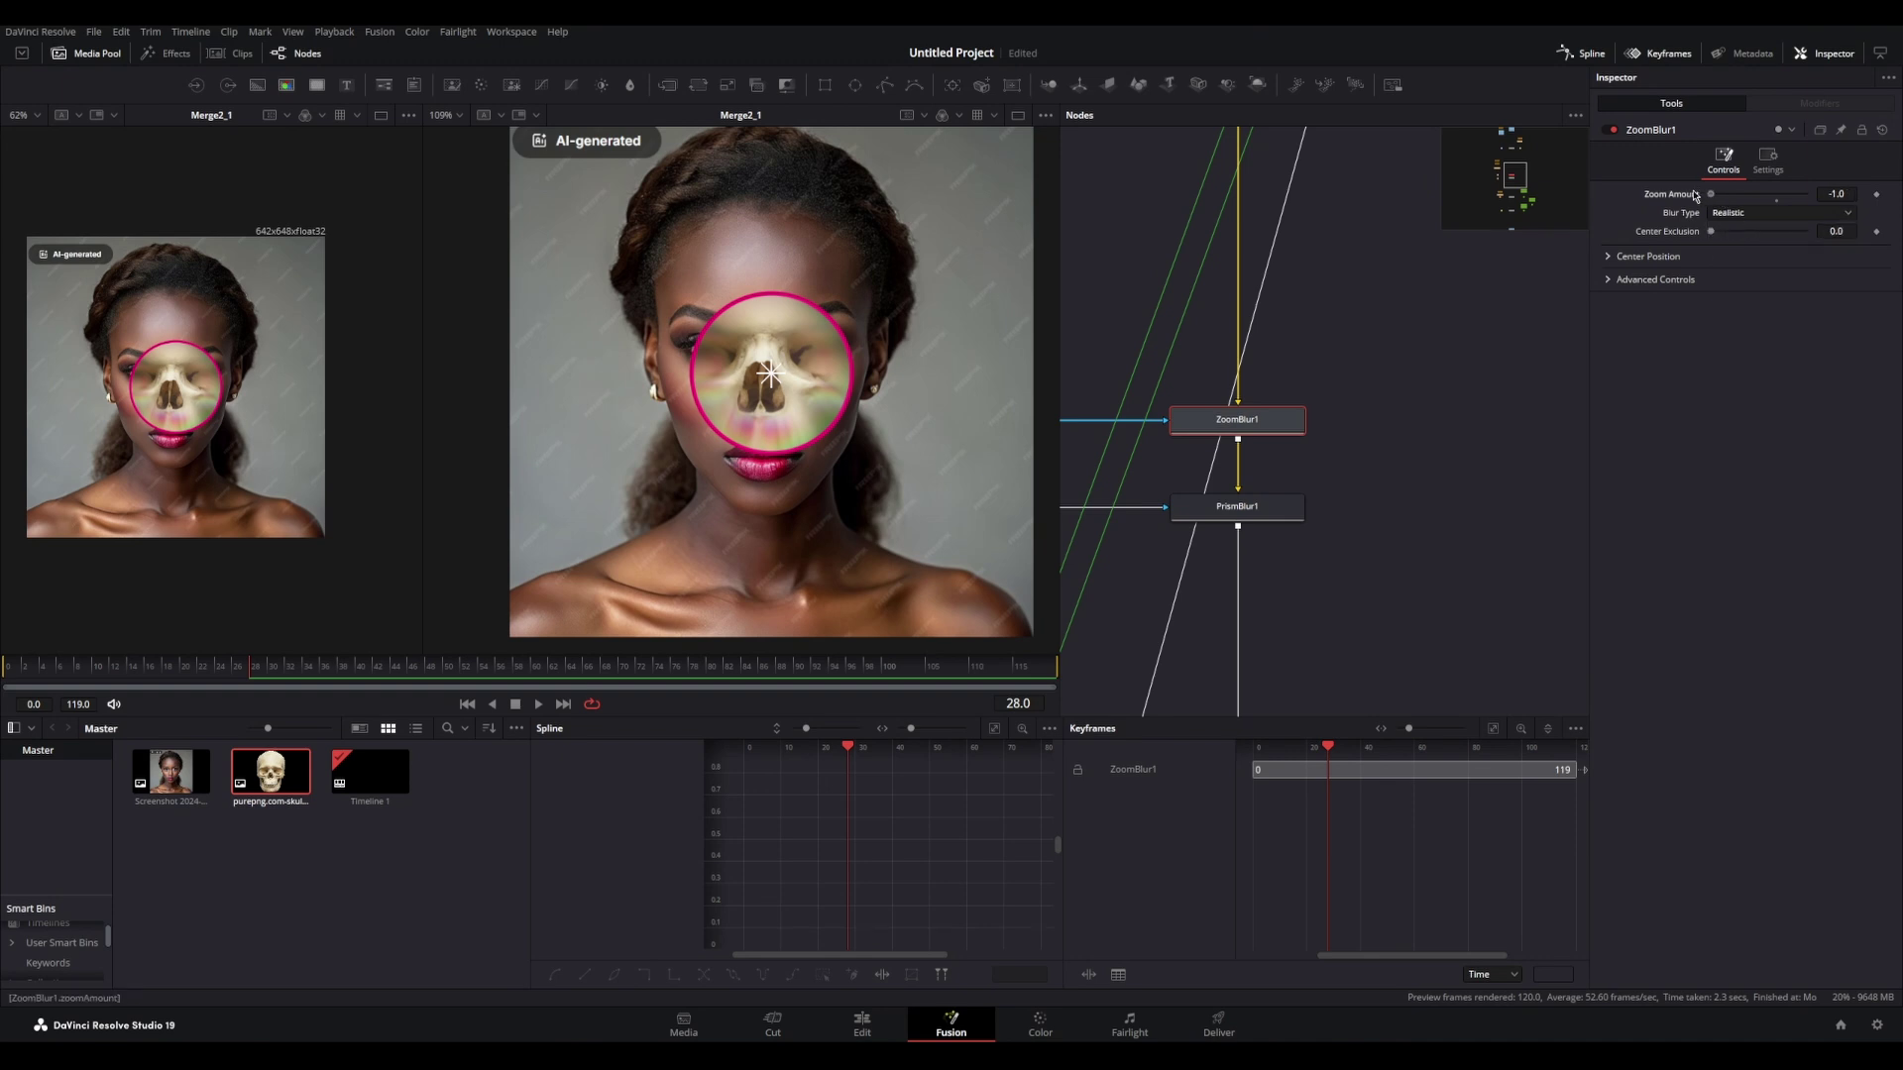
pyautogui.moveTo(1709, 196)
pyautogui.mouseDown()
pyautogui.moveTo(1748, 201)
pyautogui.moveTo(1725, 201)
pyautogui.mouseUp()
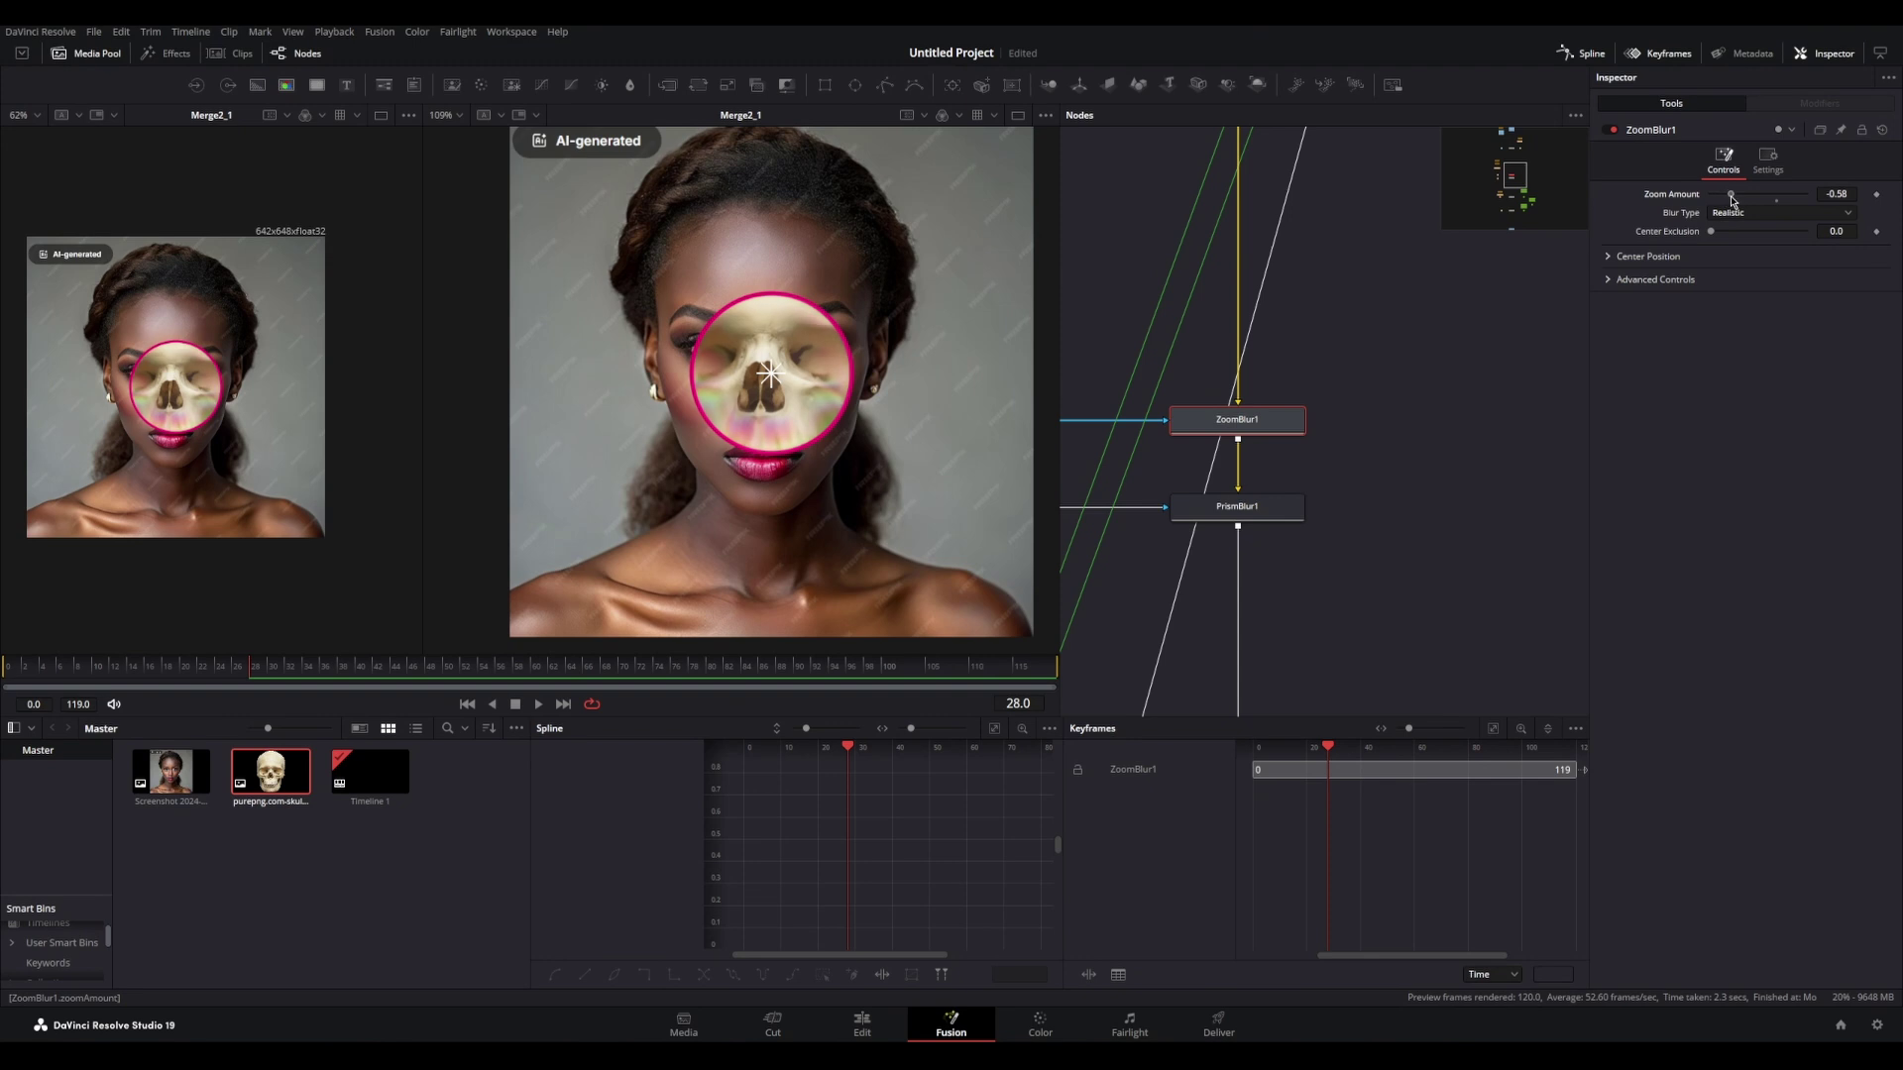
pyautogui.moveTo(1734, 200); pyautogui.dragTo(1732, 200)
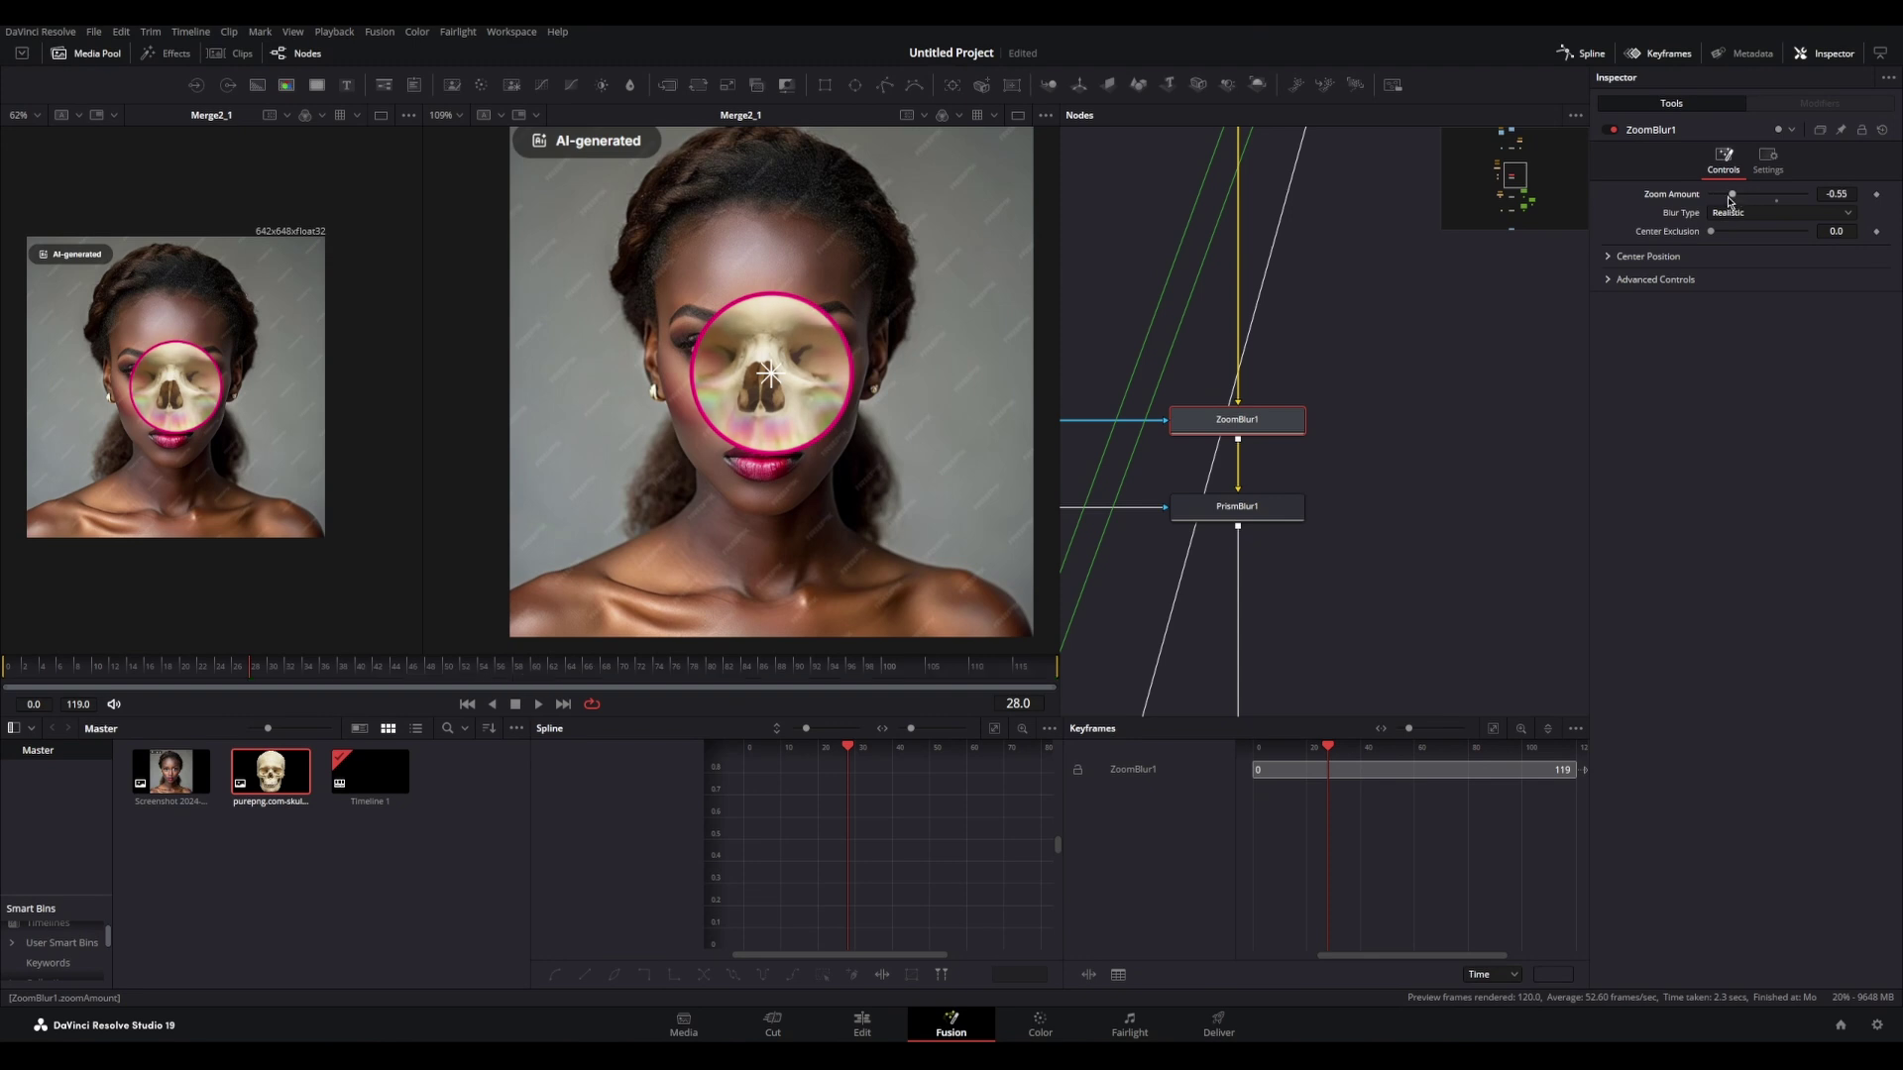
# Step: Reduce PrismBlur1's Aberration Strength to 0.346
pyautogui.scroll(-5, 1343, 355)
pyautogui.scroll(-6, 1372, 460)
pyautogui.scroll(2, 765, 387)
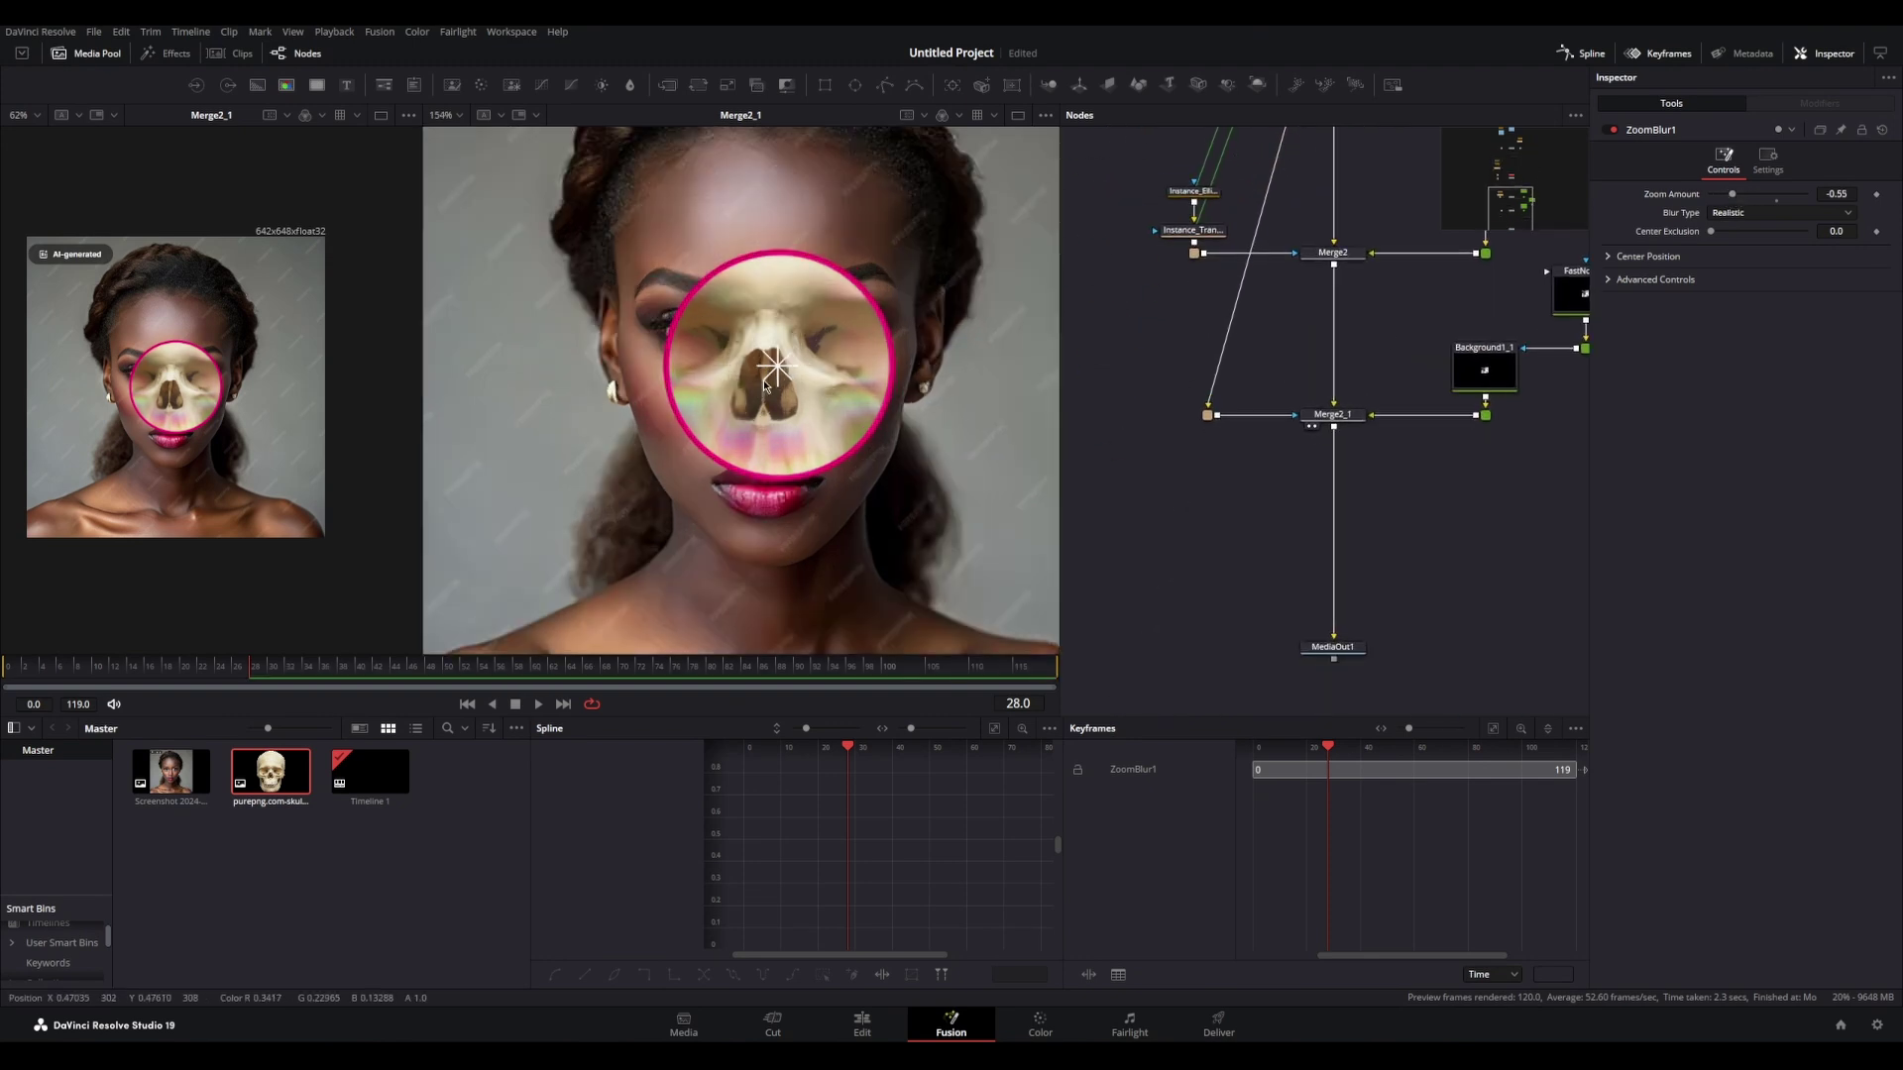
pyautogui.scroll(10, 1288, 416)
pyautogui.click(1268, 292)
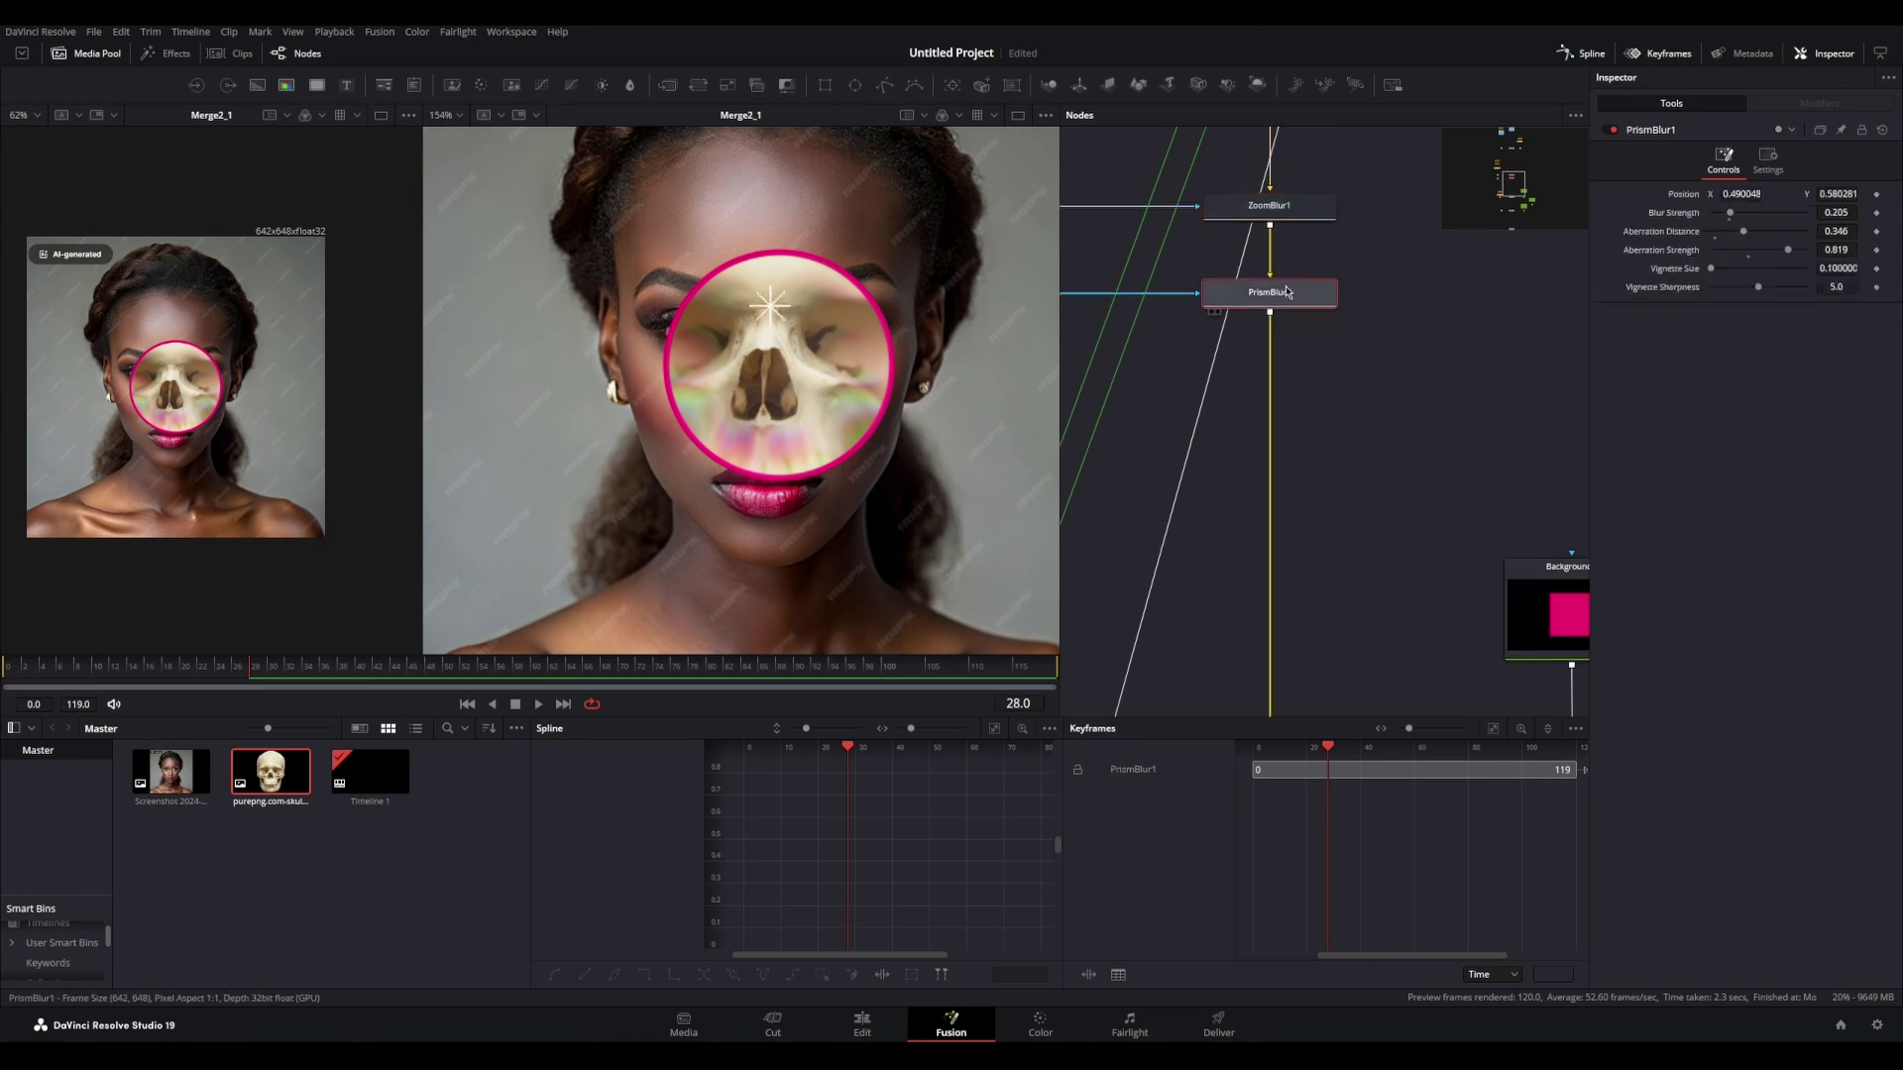
pyautogui.moveTo(1793, 256); pyautogui.dragTo(1744, 256)
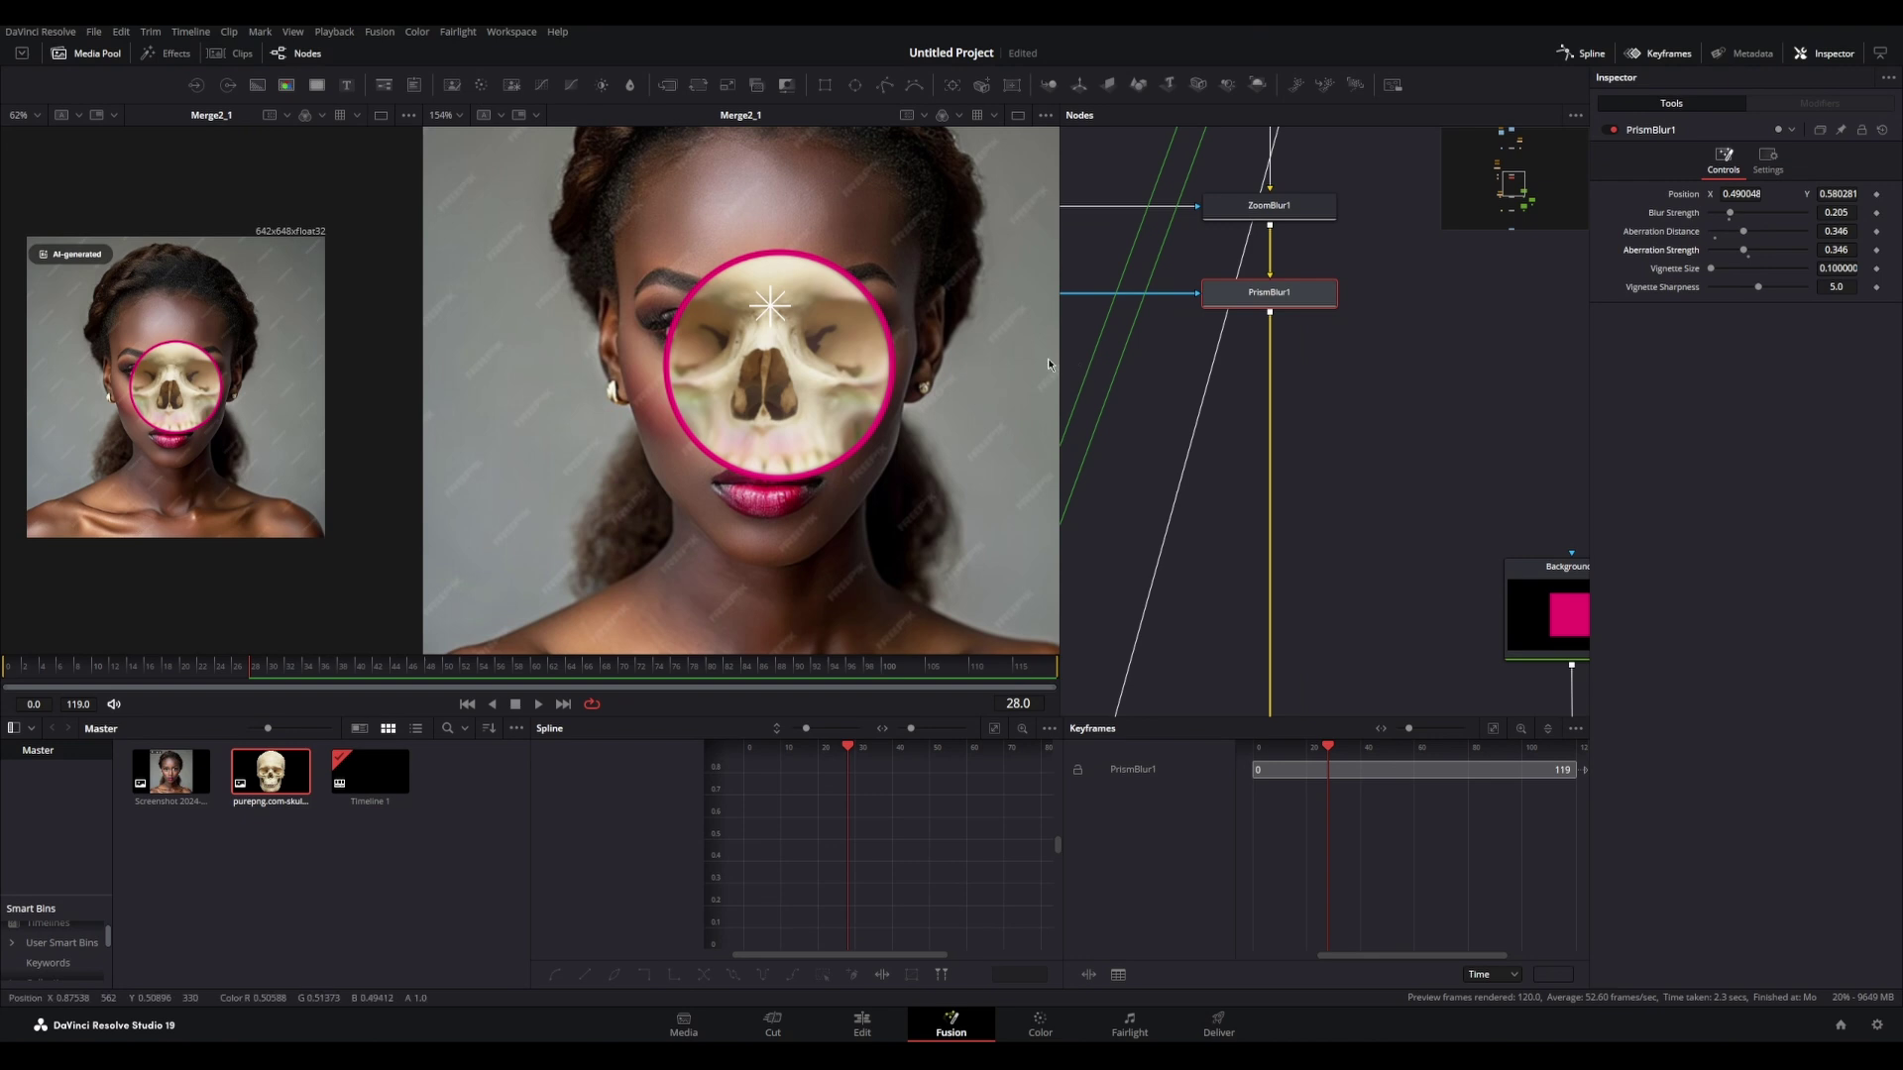
# Step: Rename the Transform1 node below Ellipse1 as XF_Animated
pyautogui.scroll(-5, 1288, 521)
pyautogui.moveTo(1235, 346); pyautogui.dragTo(1308, 644)
pyautogui.scroll(5, 1259, 444)
pyautogui.scroll(-5, 1257, 444)
pyautogui.moveTo(1306, 508); pyautogui.dragTo(1299, 188)
pyautogui.moveTo(1422, 366); pyautogui.dragTo(1300, 519)
pyautogui.scroll(5, 1316, 451)
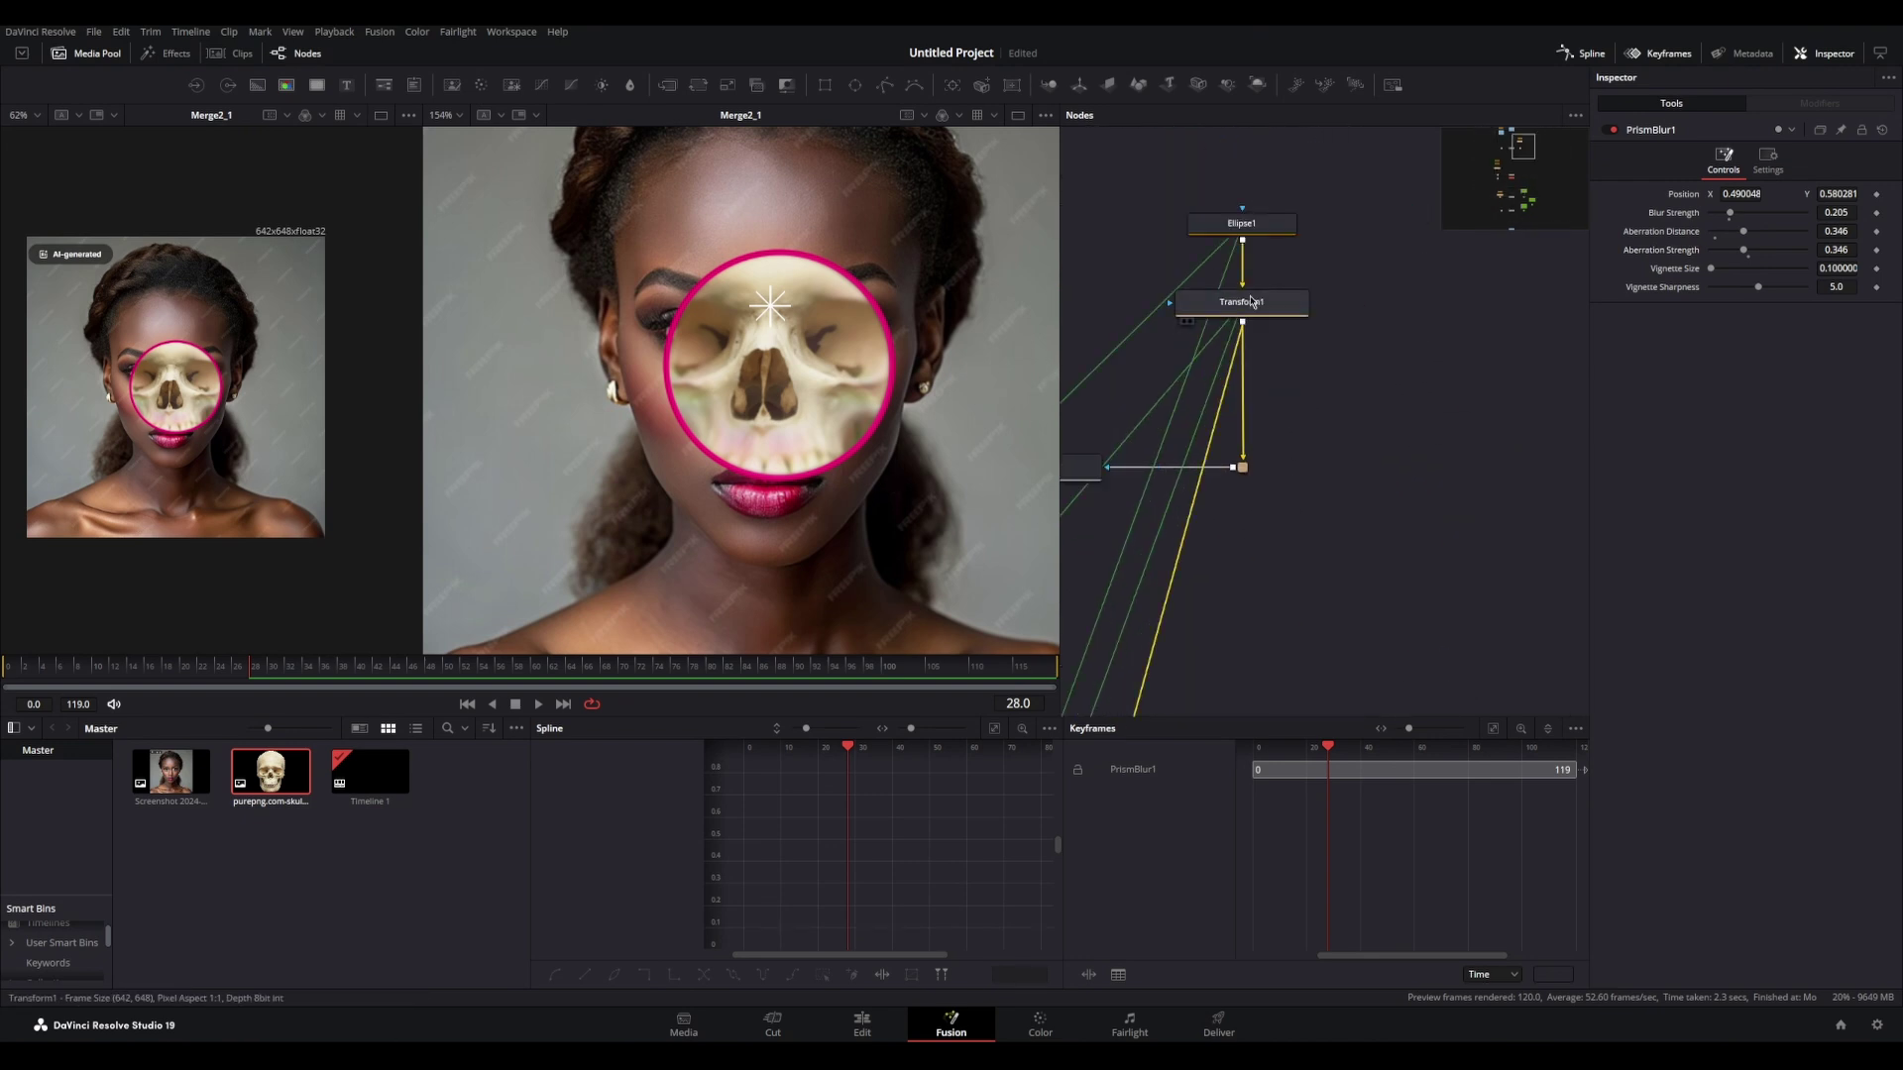
pyautogui.click(1249, 304)
pyautogui.press('F2')
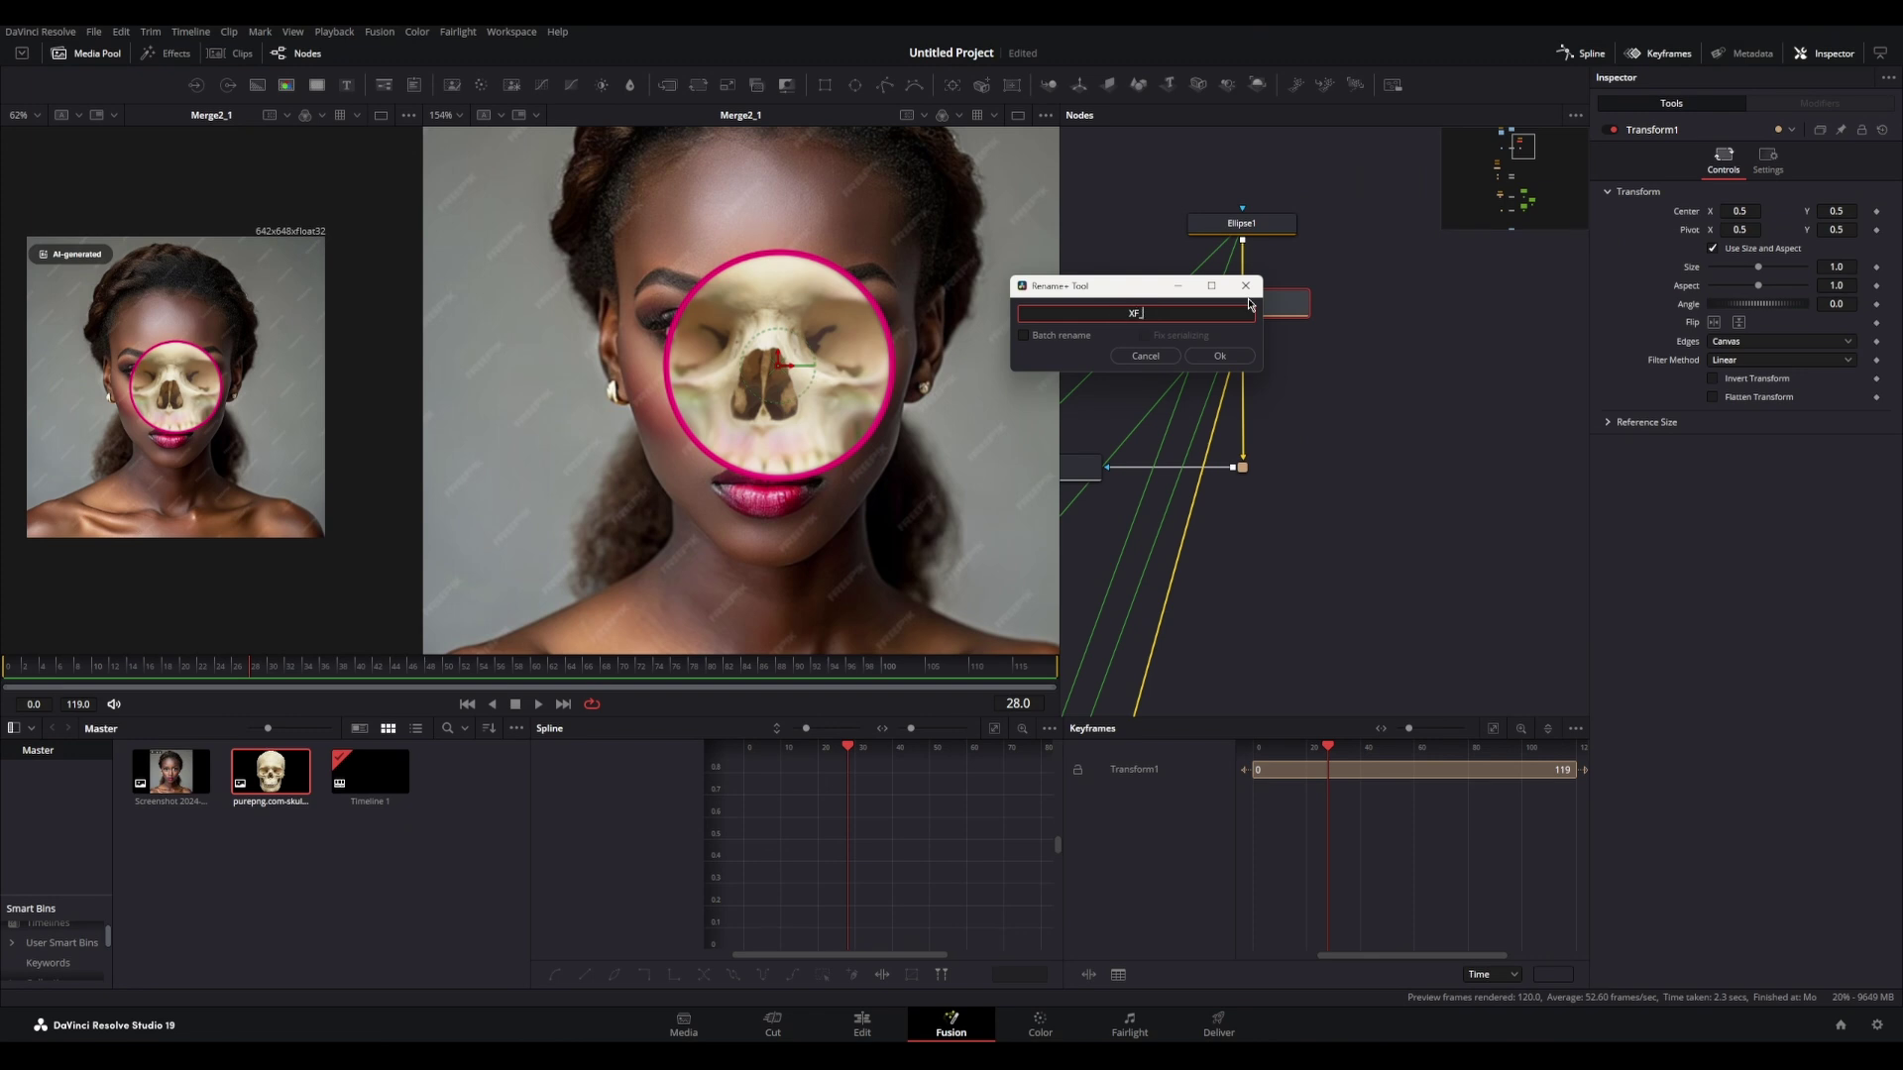
pyautogui.write('XF_Animated')
pyautogui.press('Return')
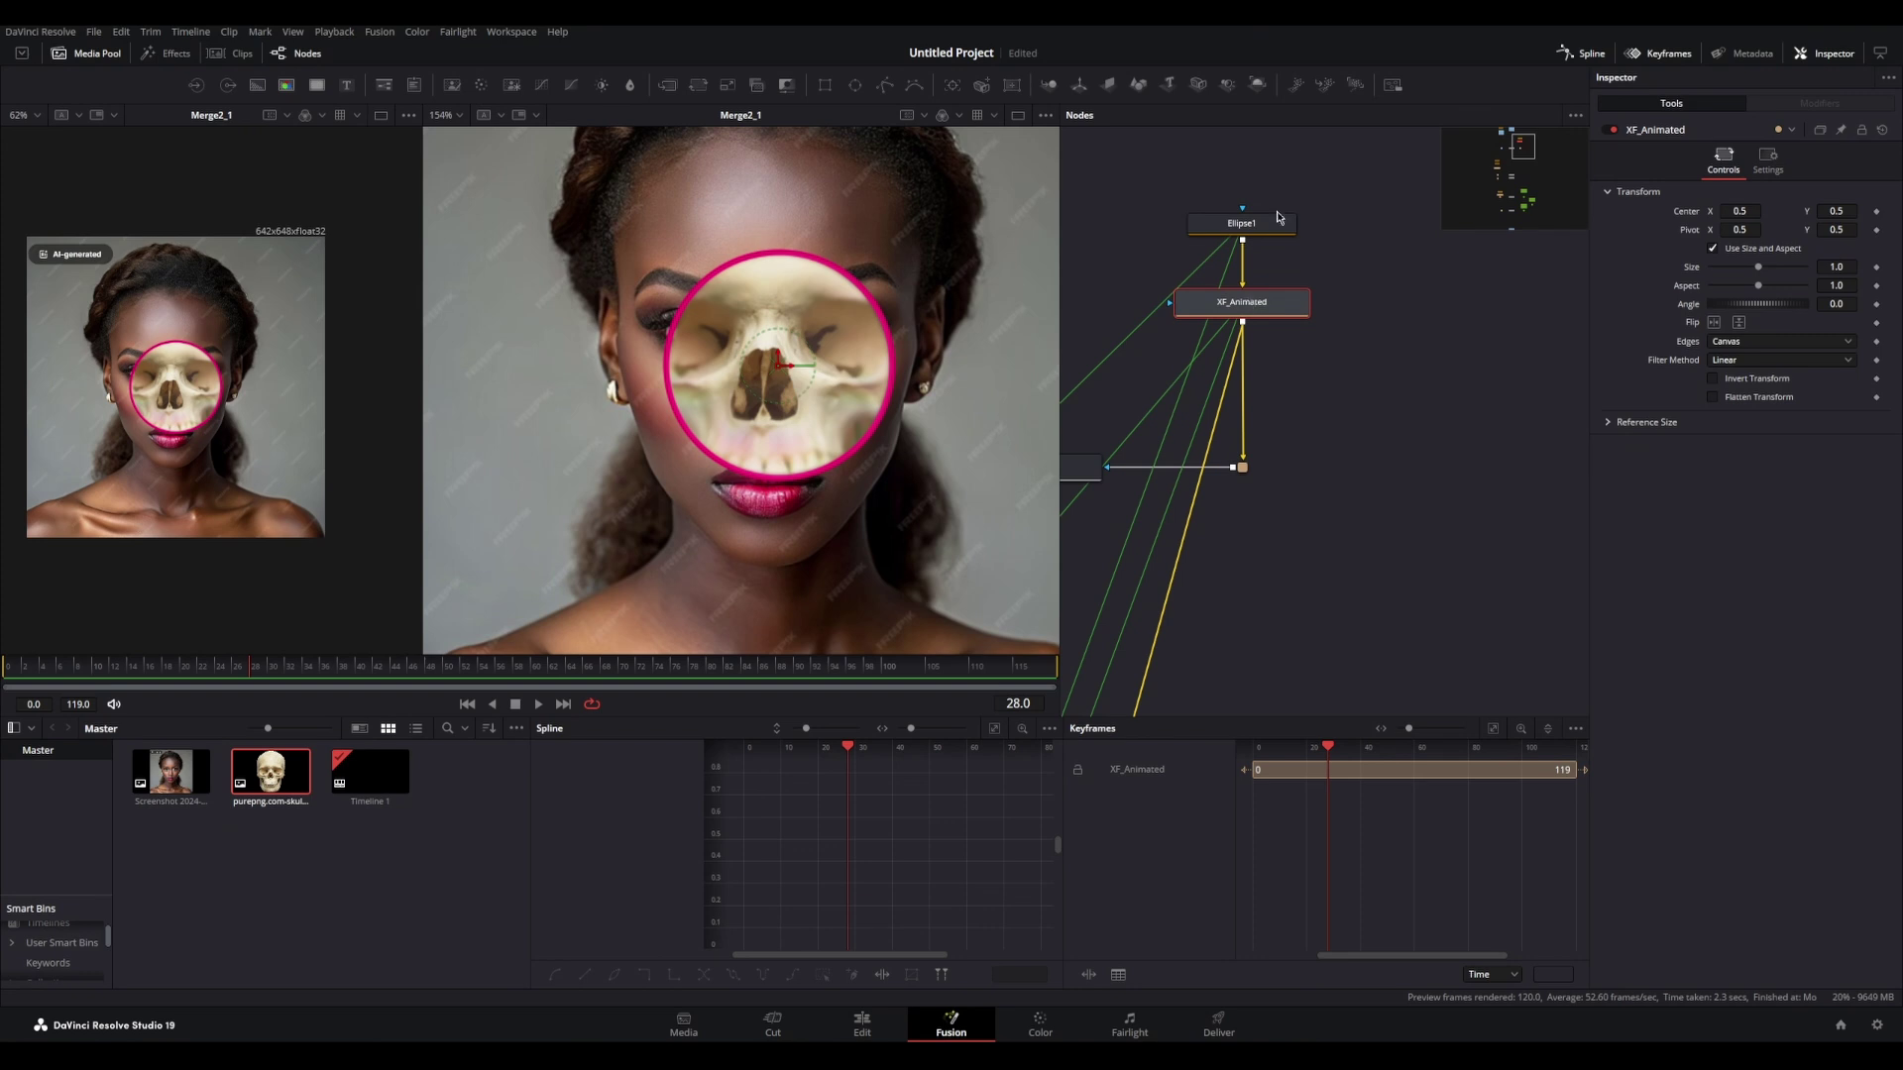
# Step: Test XF_Animated by moving the lens up over the eyes, and reset its Center to 0.5, 0.5
pyautogui.scroll(-6, 844, 398)
pyautogui.scroll(5, 843, 396)
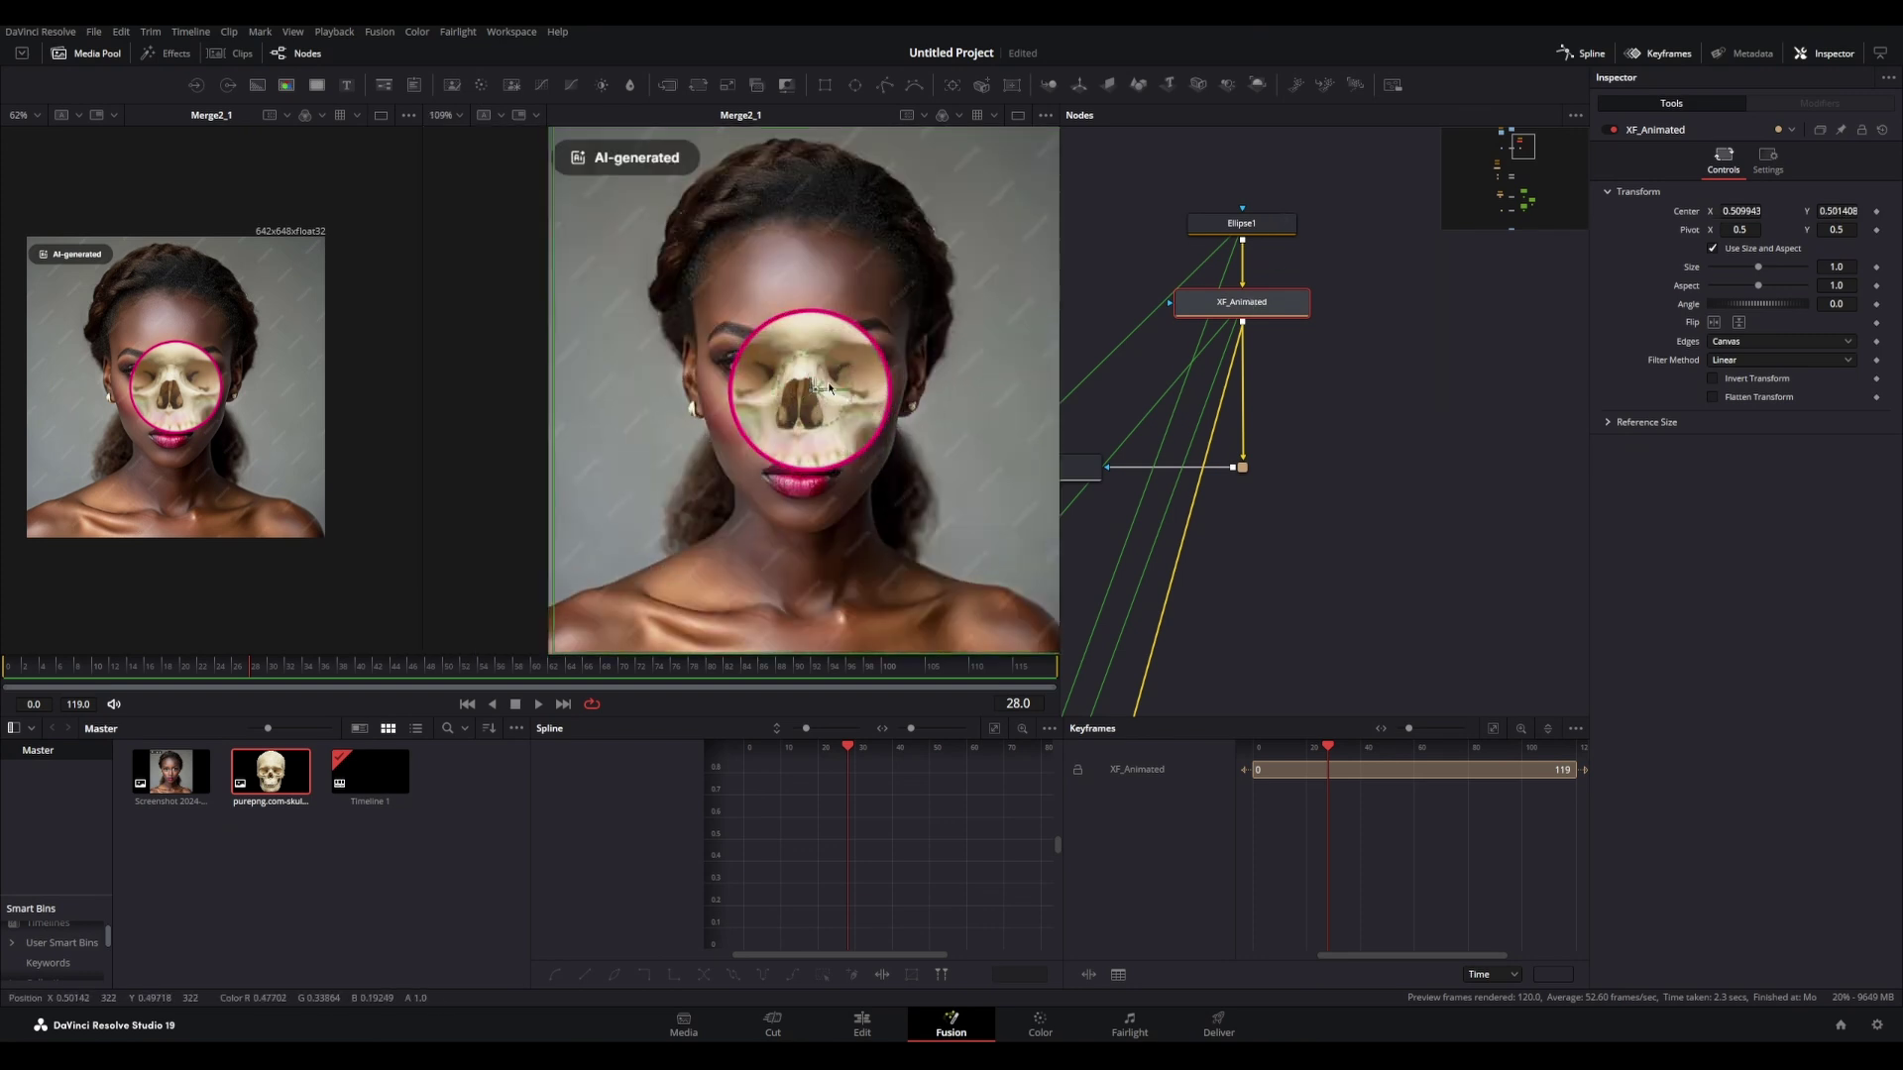
pyautogui.moveTo(820, 399); pyautogui.dragTo(798, 354)
pyautogui.scroll(-3, 1085, 427)
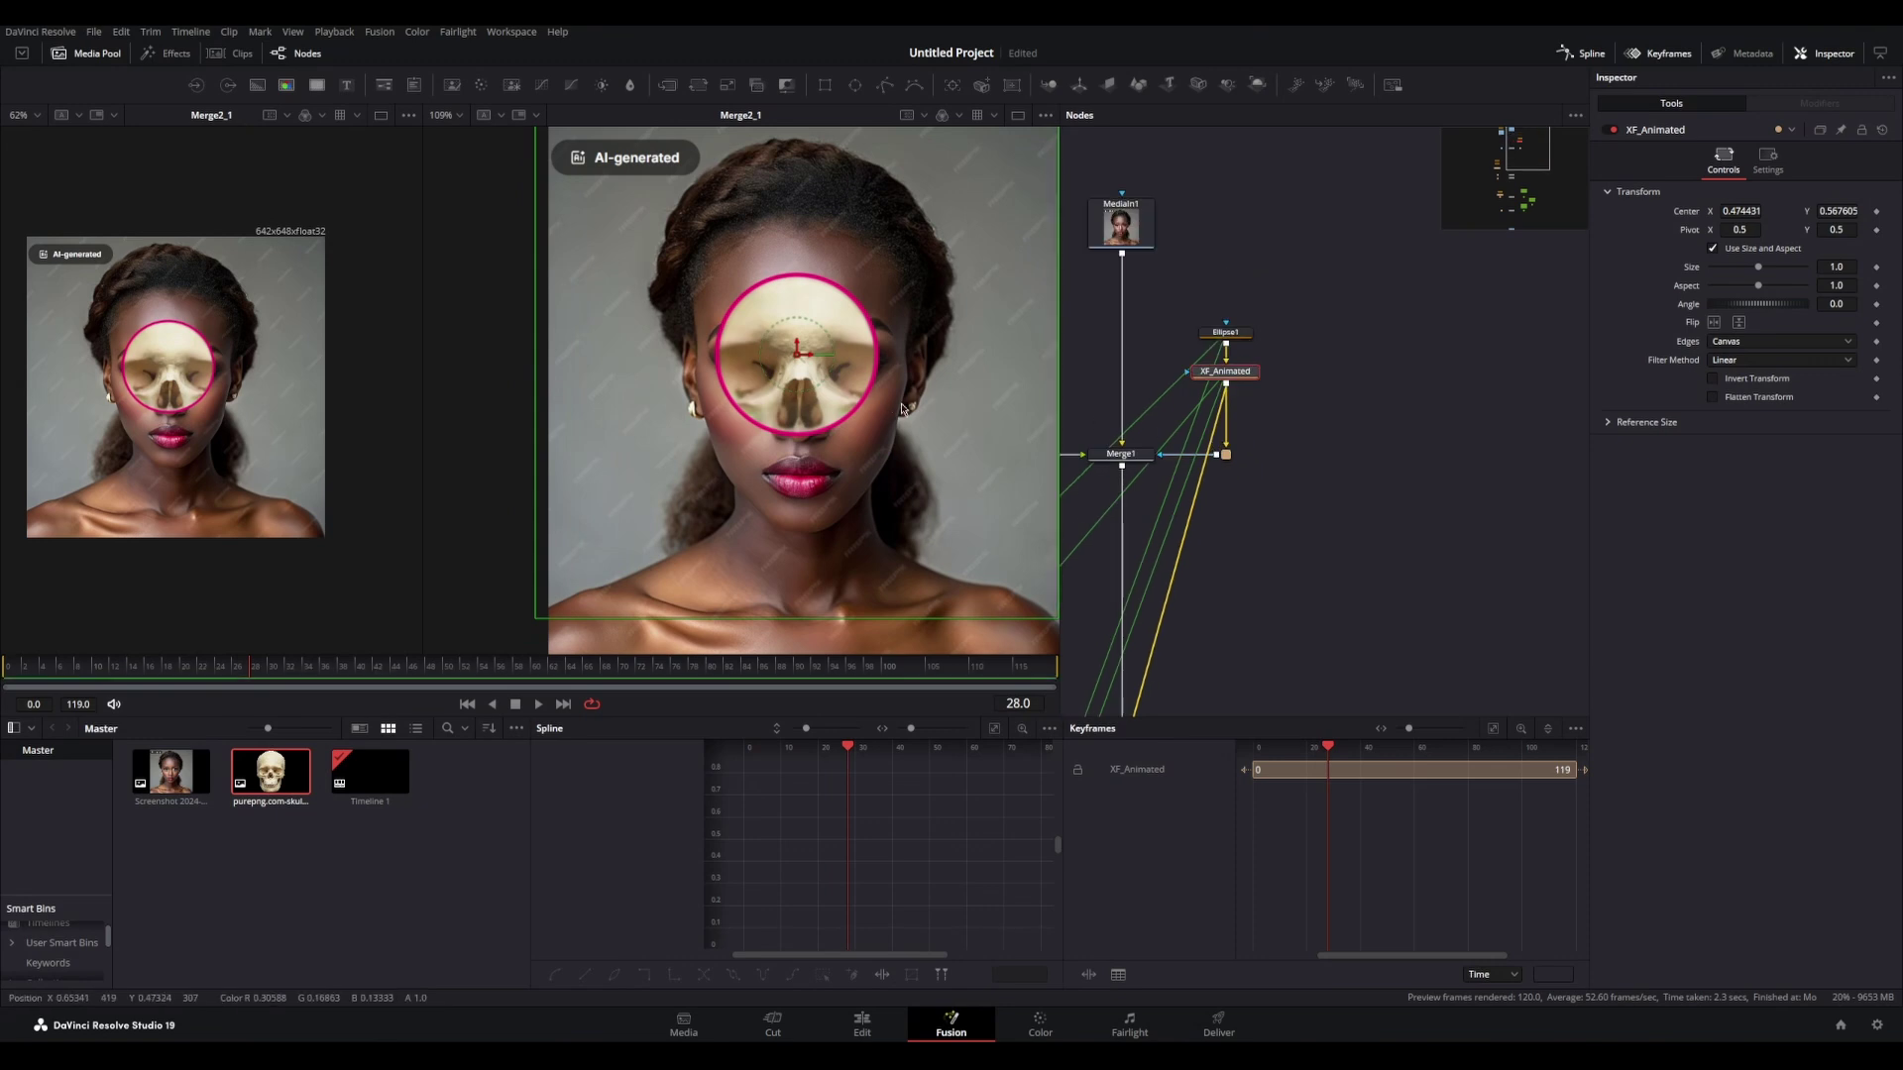
pyautogui.doubleClick(1694, 216)
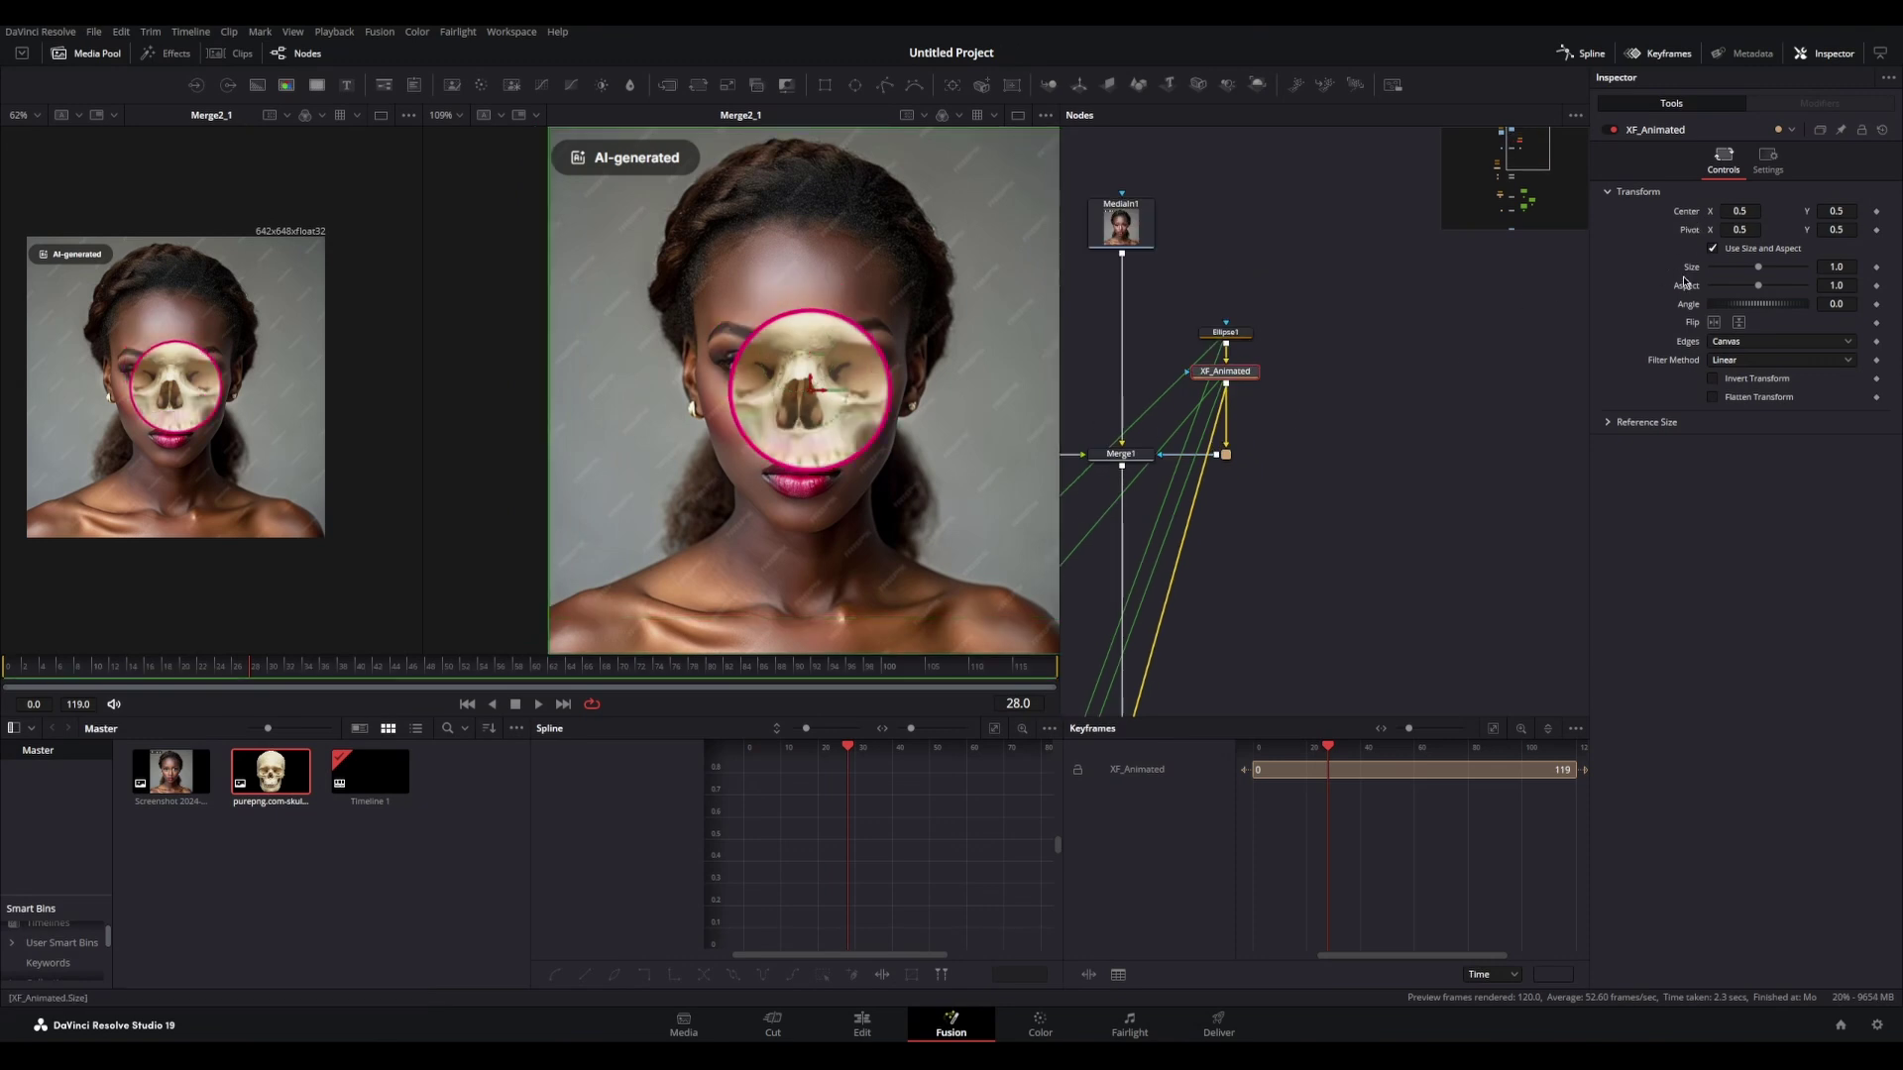
# Step: Save the project as "Sull Xray"
pyautogui.hotkey('ctrl', 's')
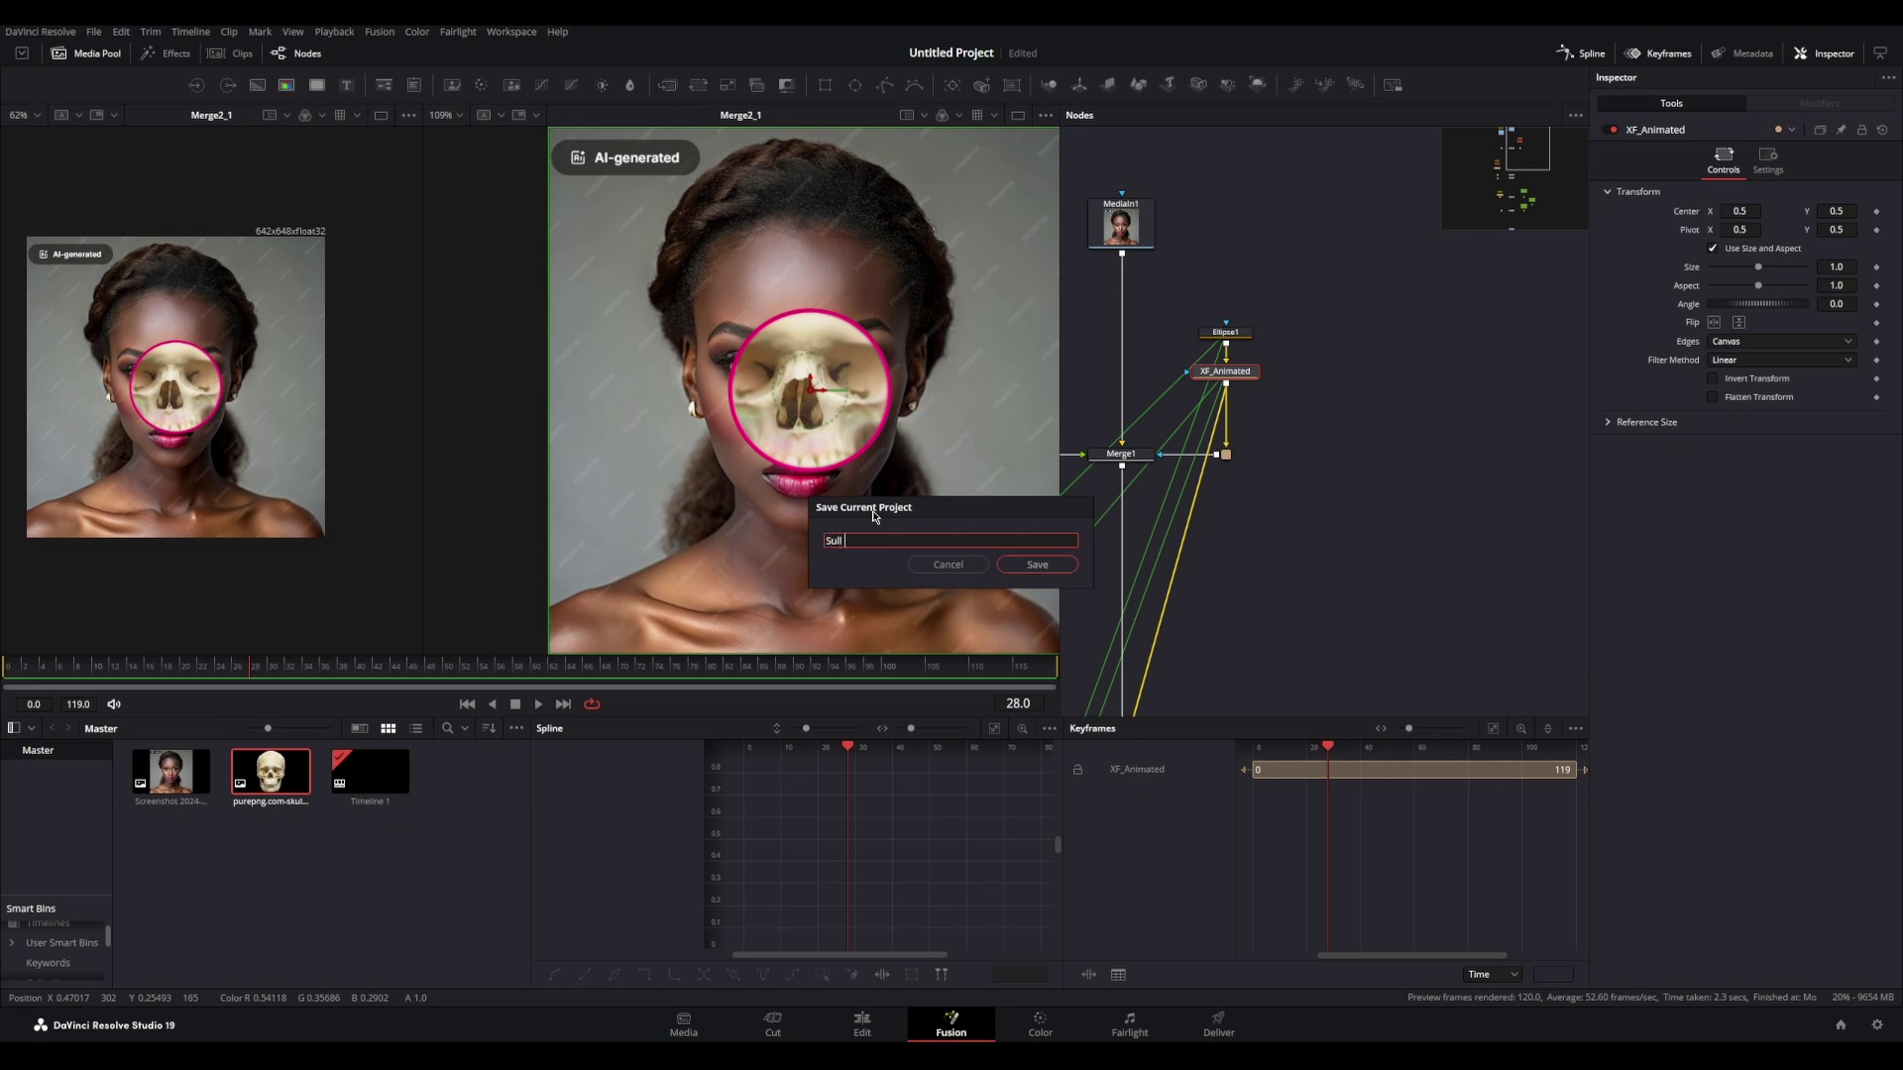
pyautogui.press('Return')
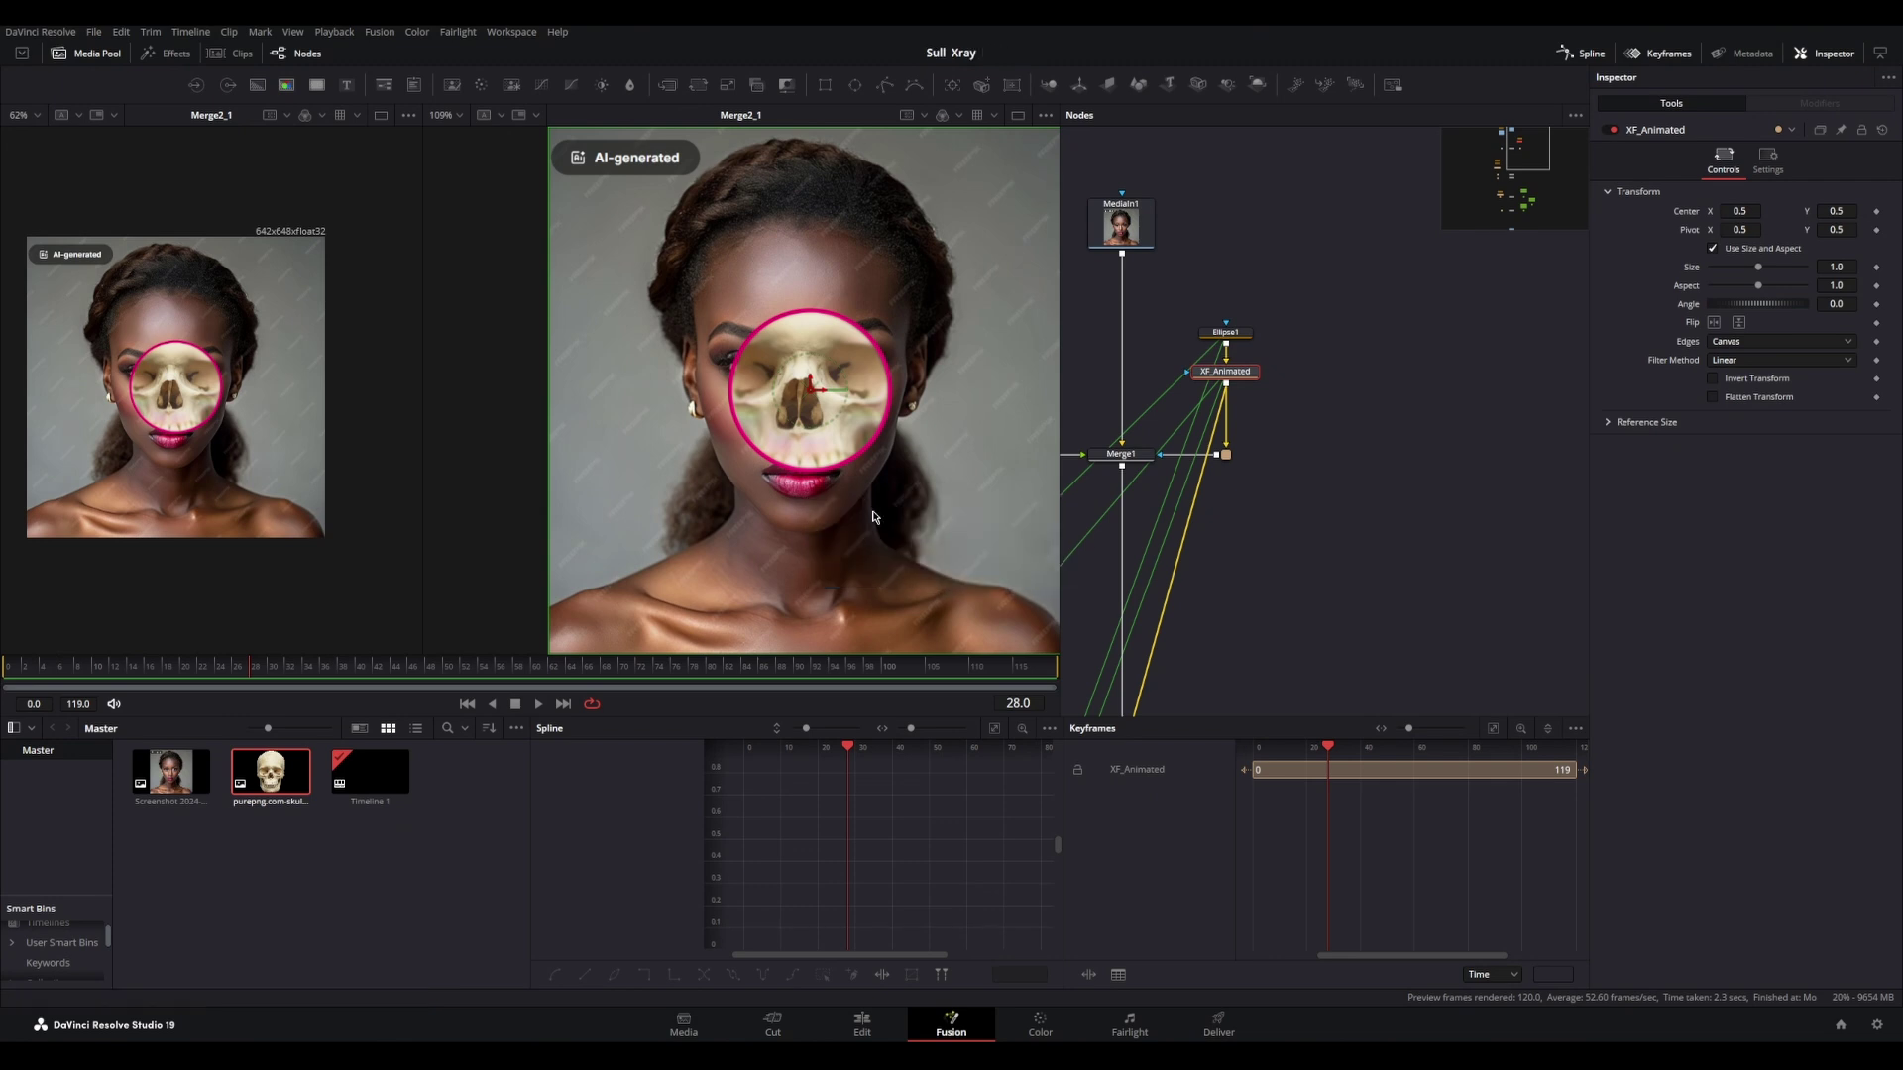
# Step: Move the MediaOut1 node farther down below Merge2_1 in the node graph
pyautogui.scroll(-3, 1180, 585)
pyautogui.moveTo(1244, 556); pyautogui.dragTo(1436, 276)
pyautogui.moveTo(1372, 450); pyautogui.dragTo(1273, 275)
pyautogui.scroll(3, 1232, 434)
pyautogui.scroll(-4, 1234, 433)
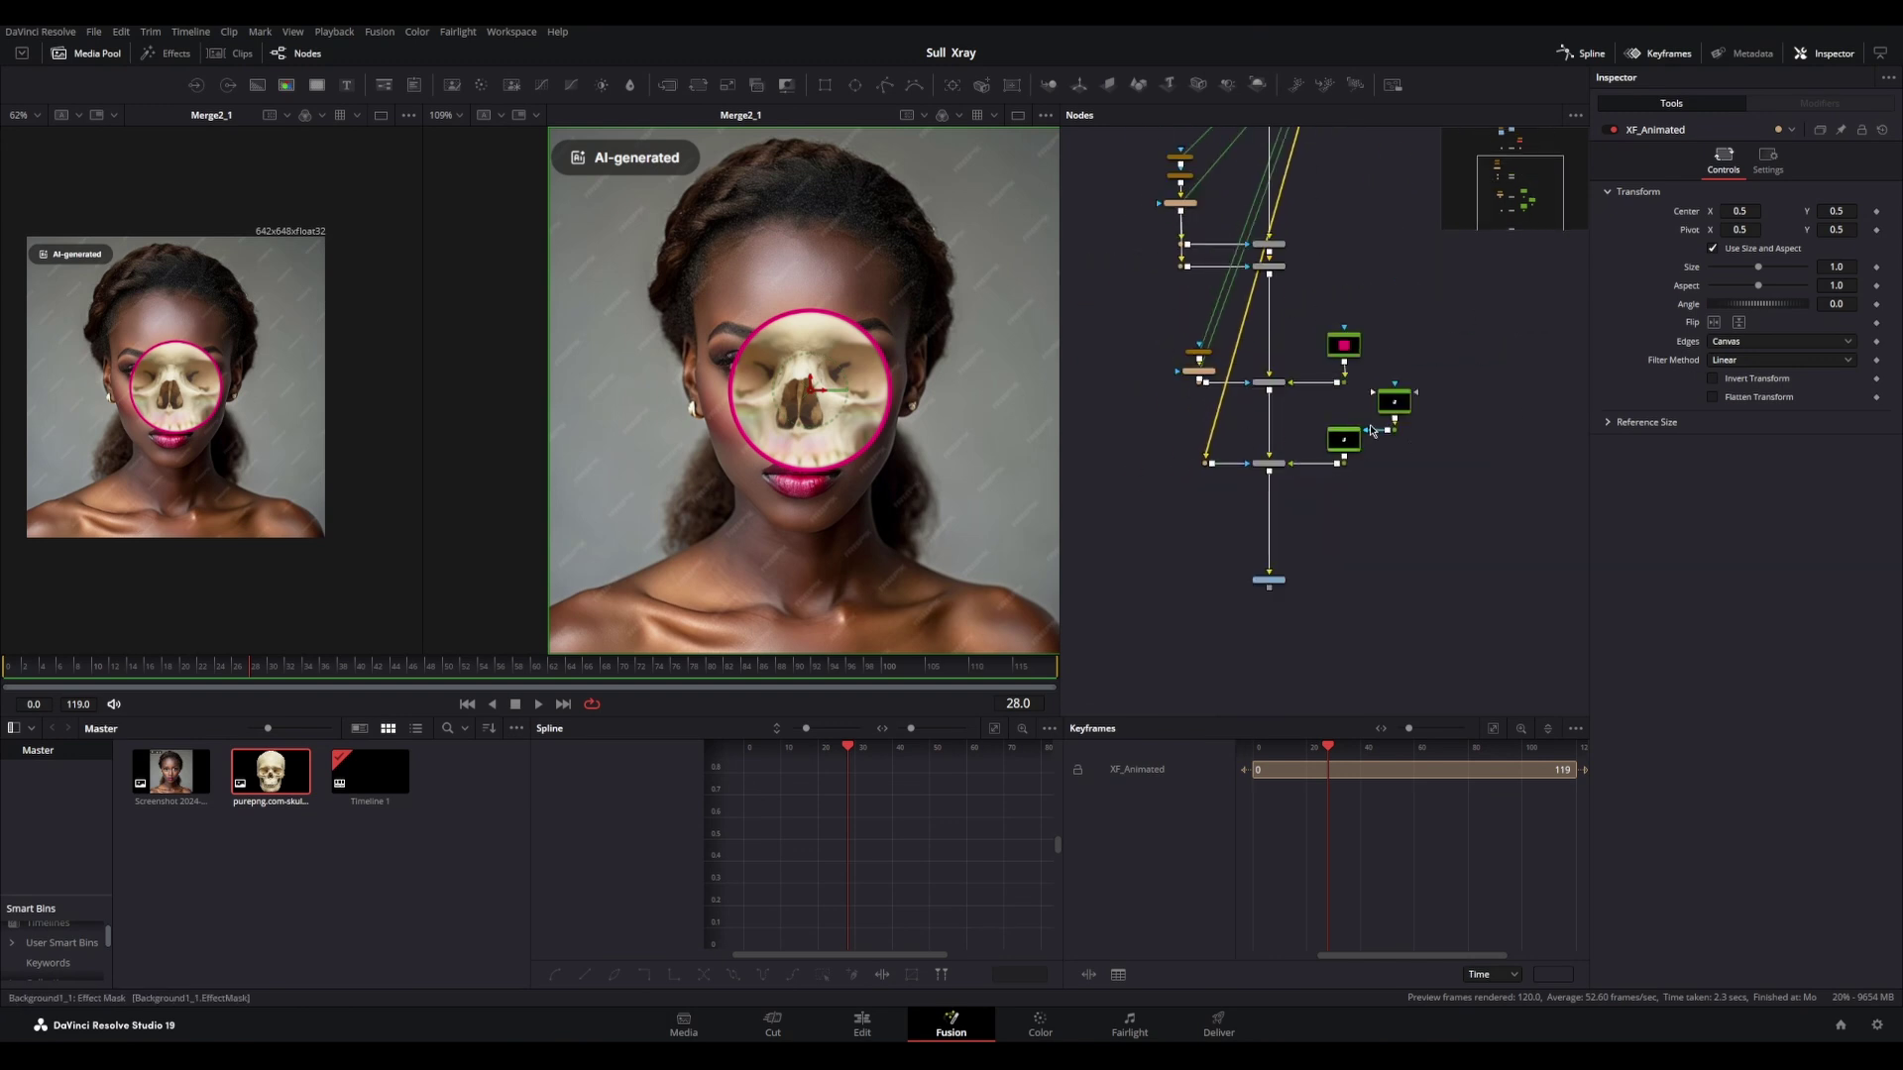
pyautogui.moveTo(1225, 540); pyautogui.dragTo(1304, 504)
pyautogui.scroll(-1, 1296, 396)
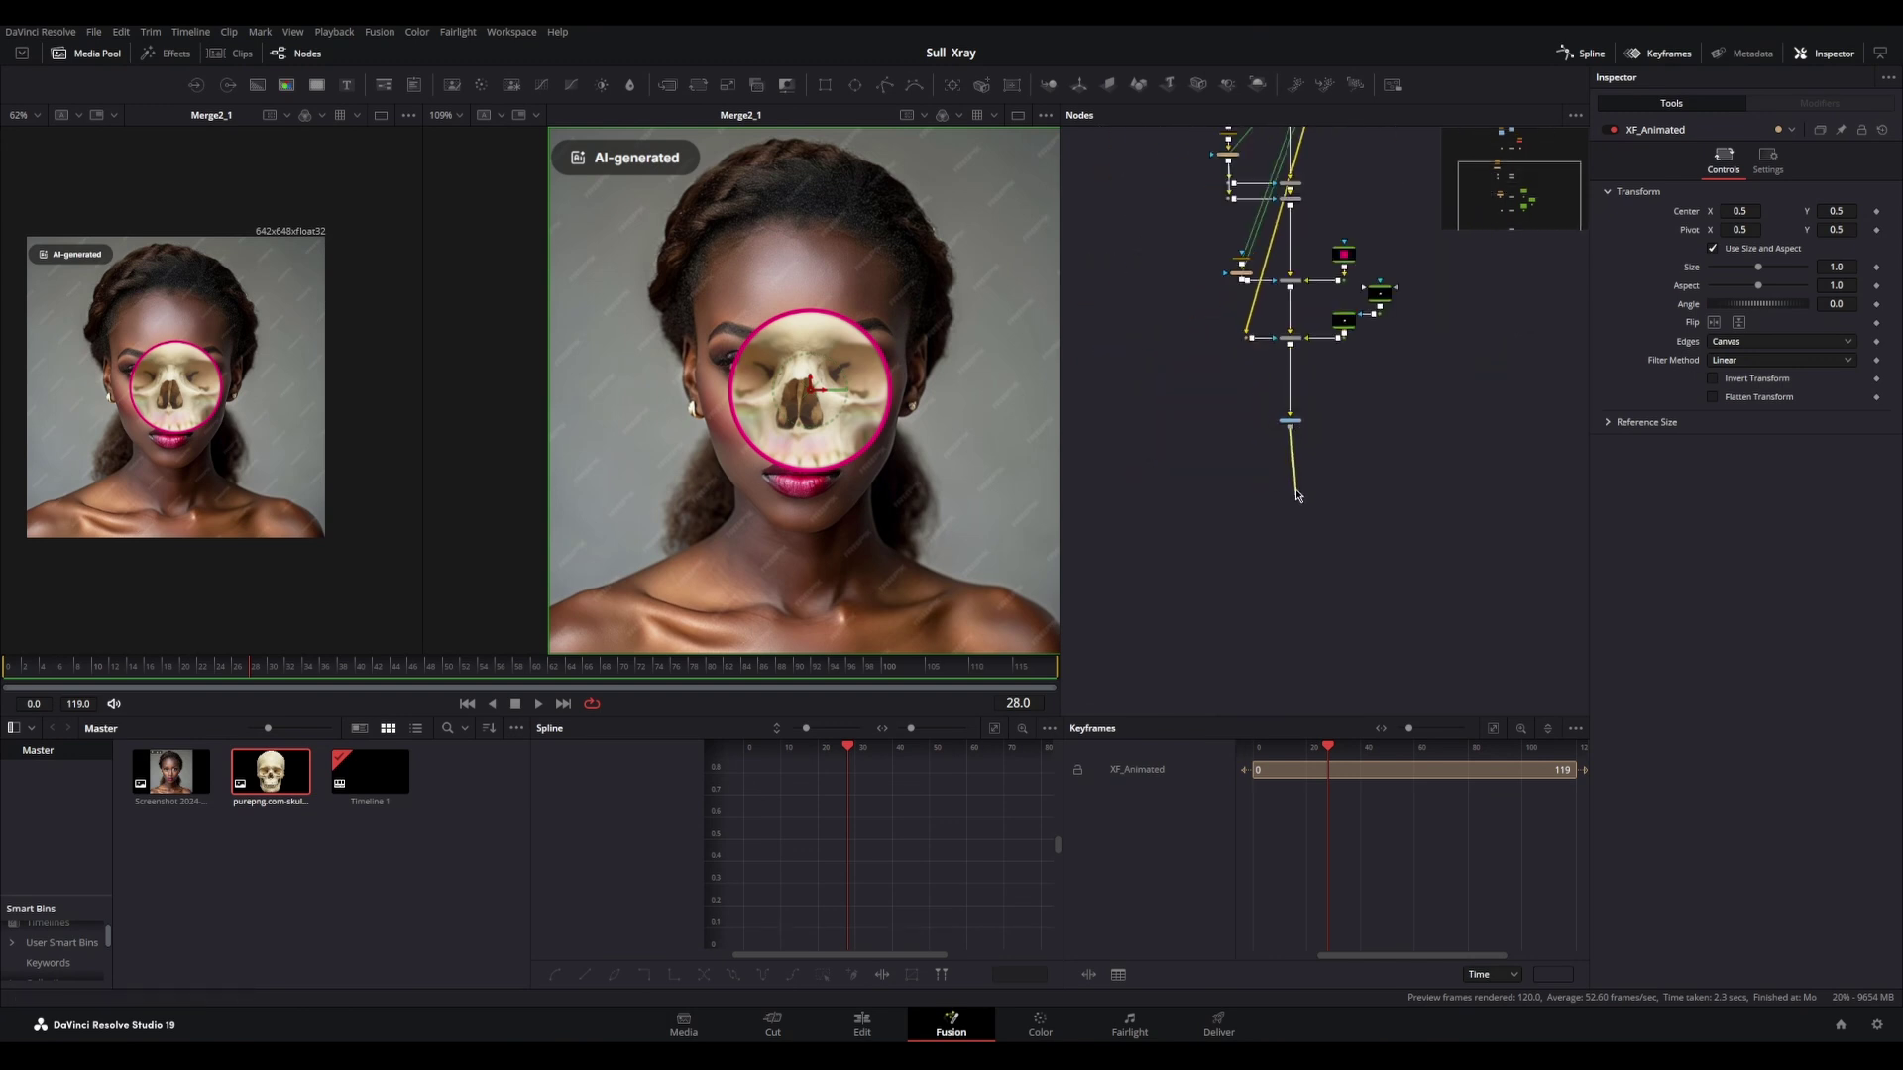
pyautogui.scroll(3, 1306, 495)
pyautogui.moveTo(1275, 381); pyautogui.dragTo(1275, 560)
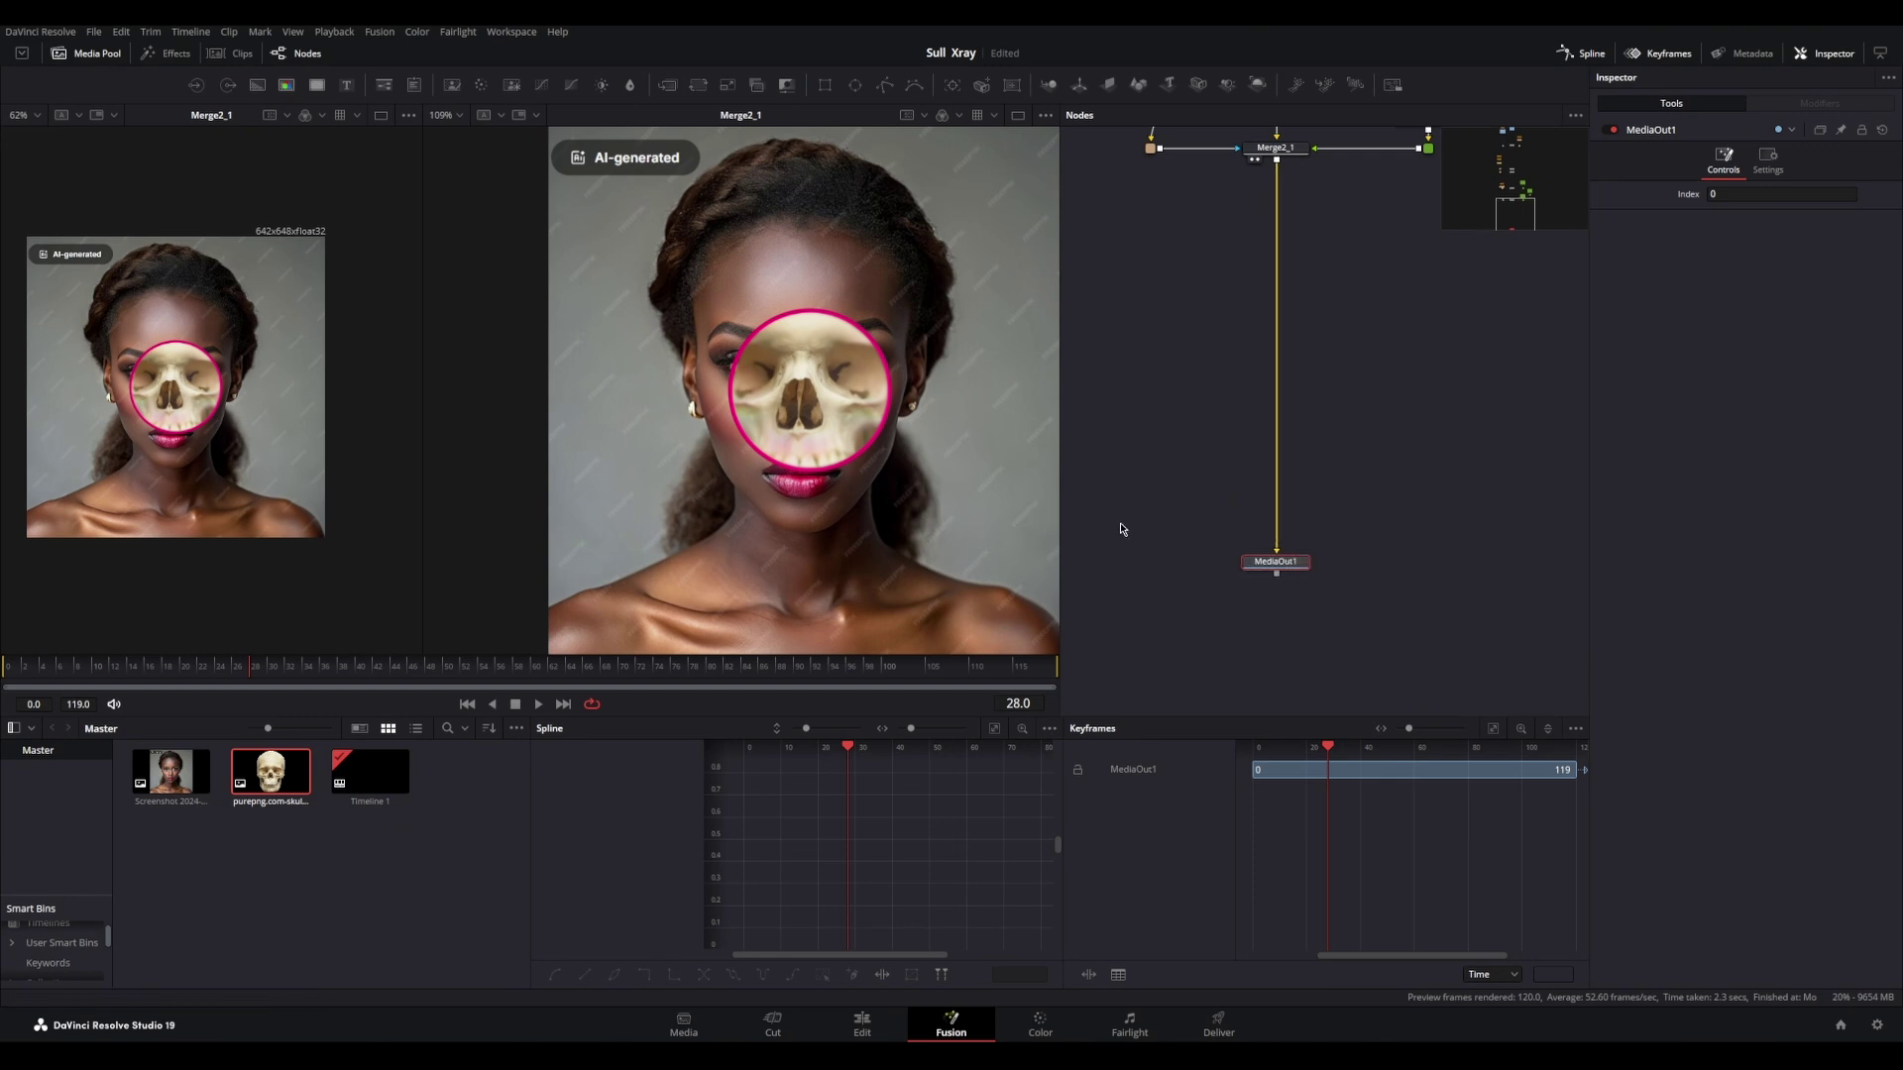
# Step: Insert a ColorCorrector node between Merge1 and ZoomBlur1
pyautogui.scroll(-3, 847, 389)
pyautogui.scroll(2, 856, 389)
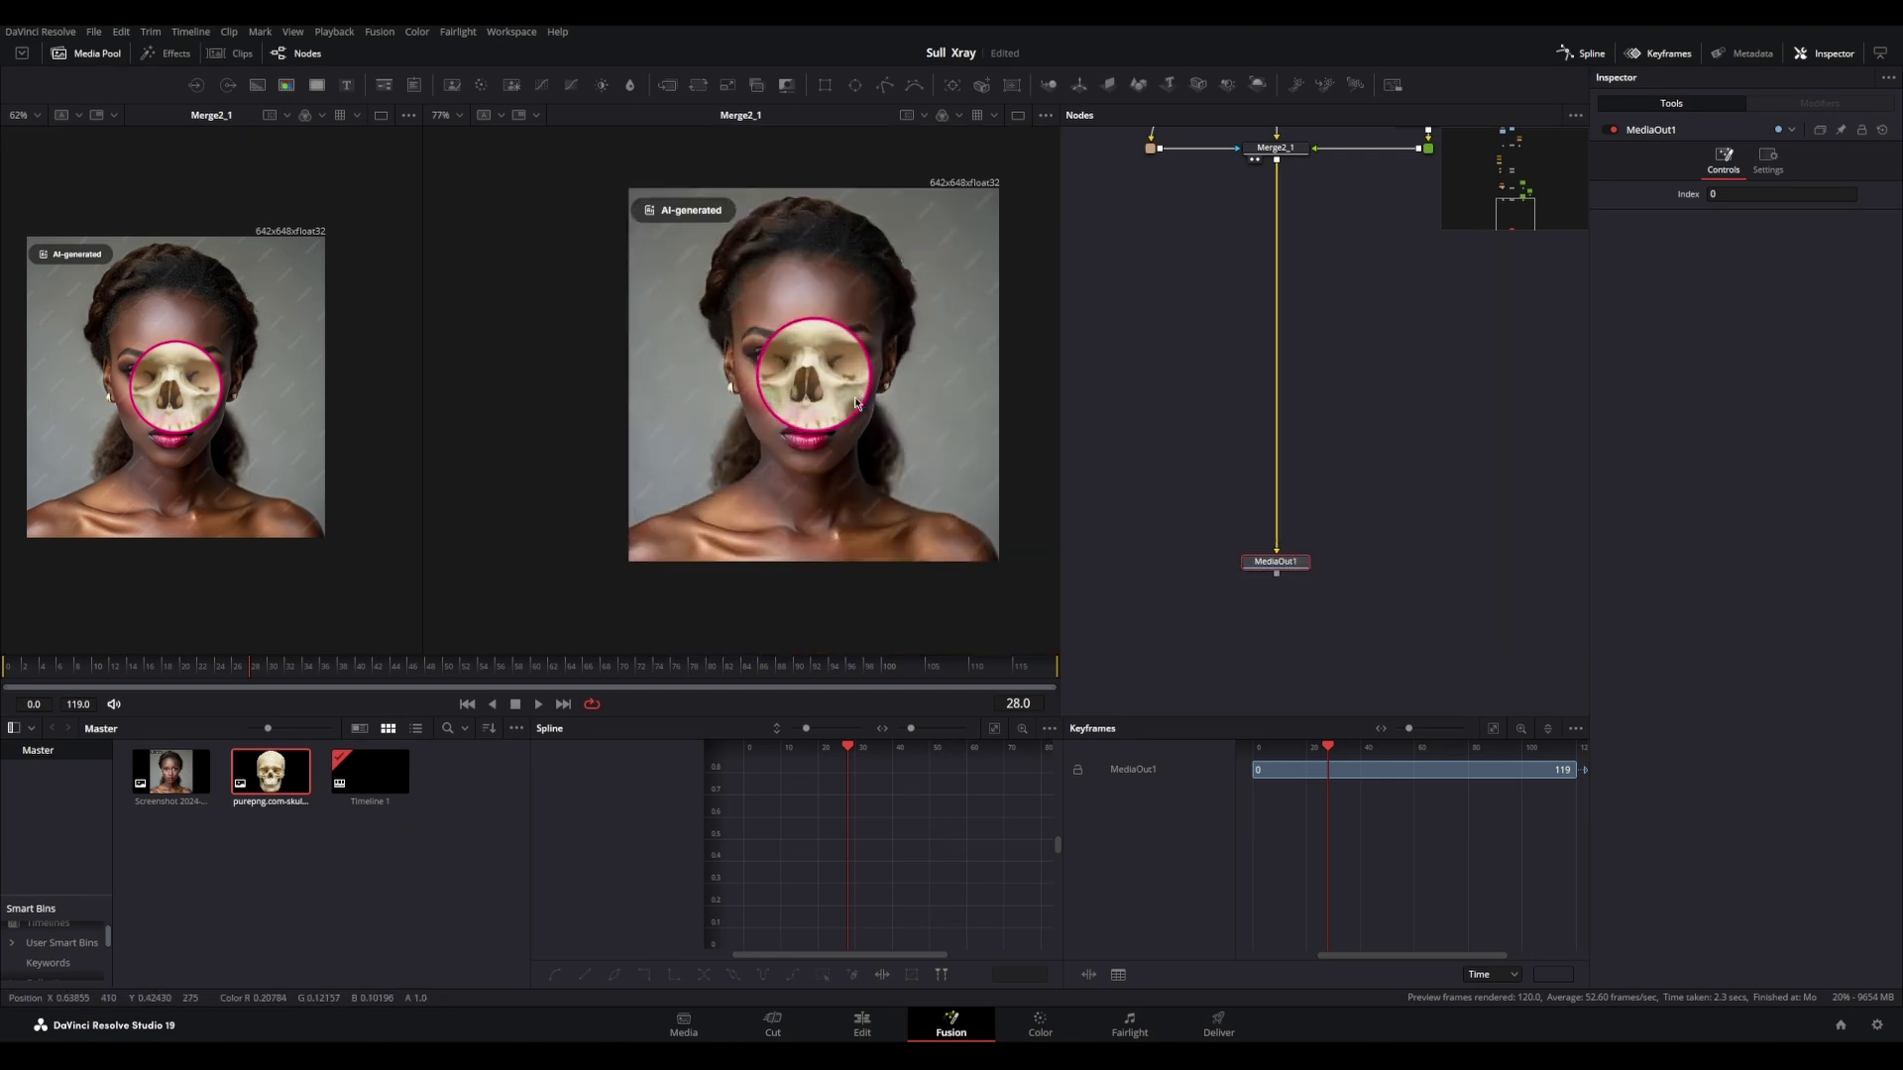
pyautogui.scroll(5, 1312, 416)
pyautogui.scroll(10, 1285, 394)
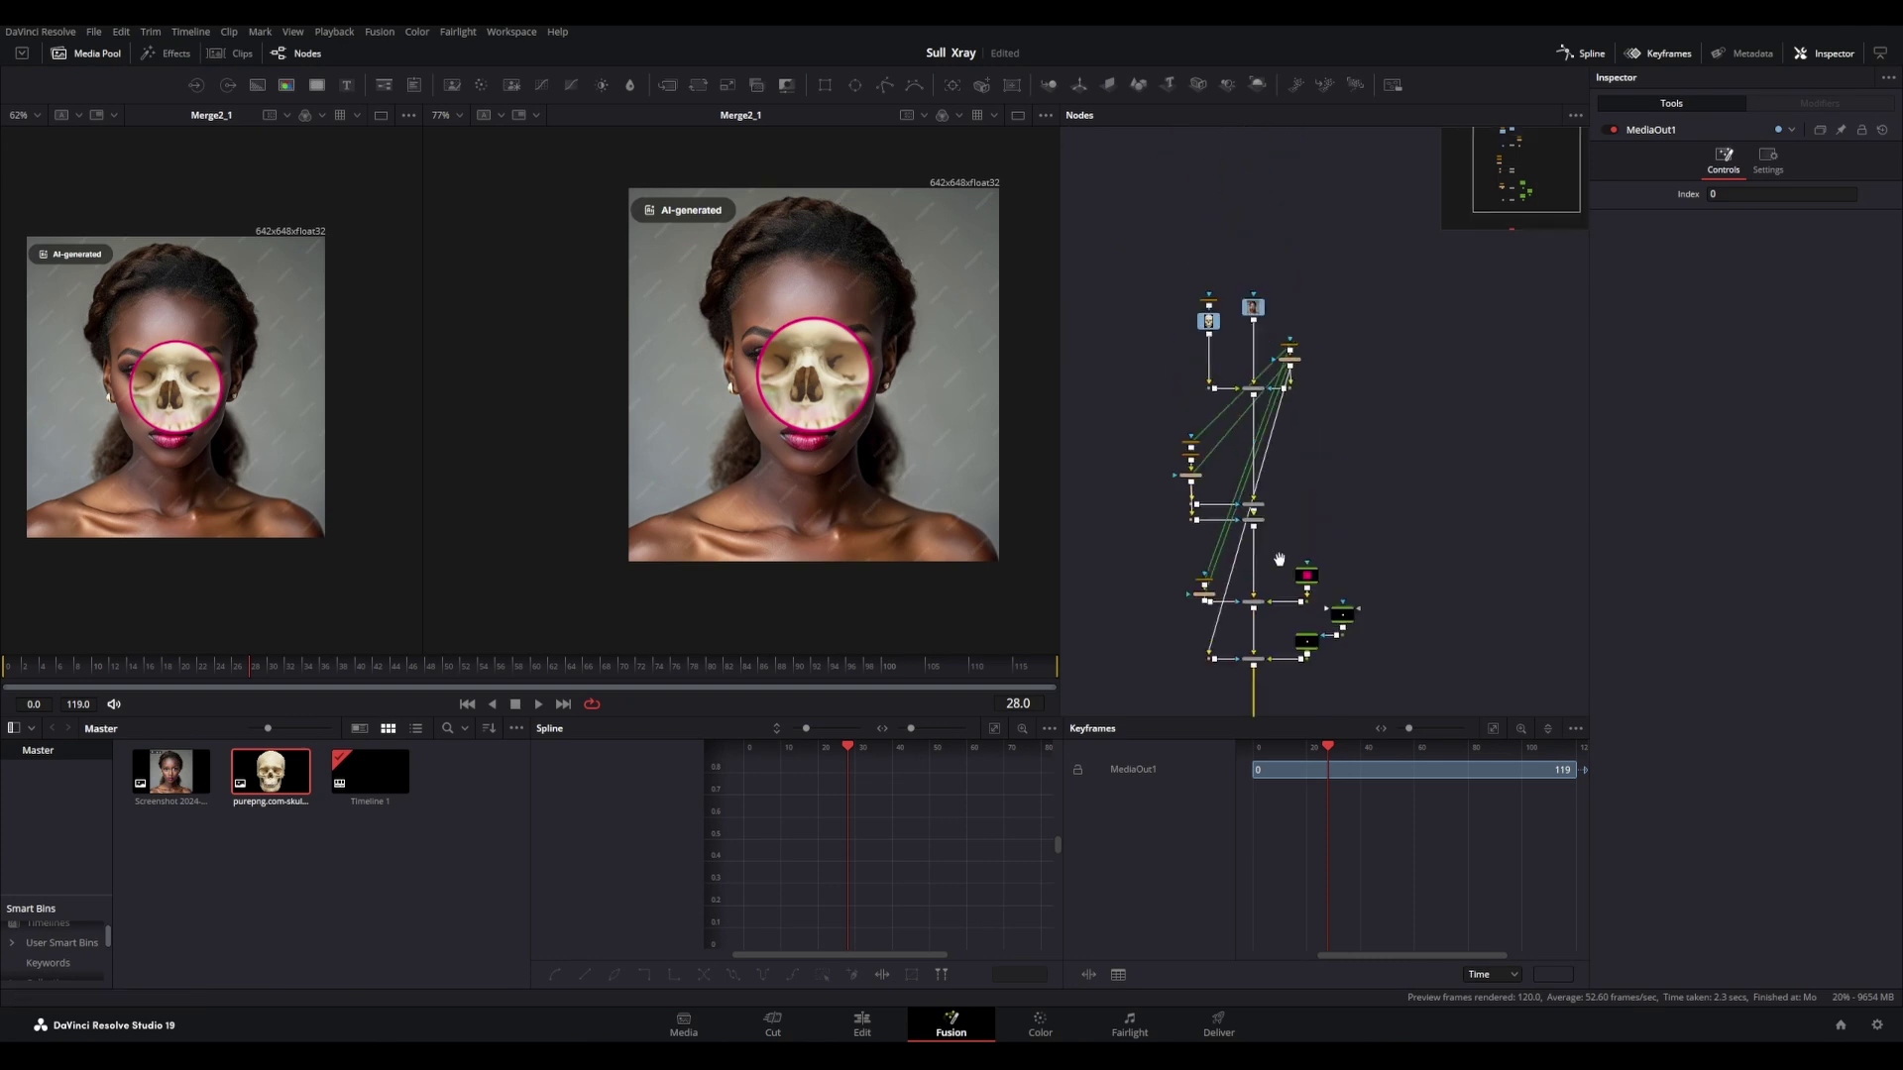
pyautogui.click(1183, 421)
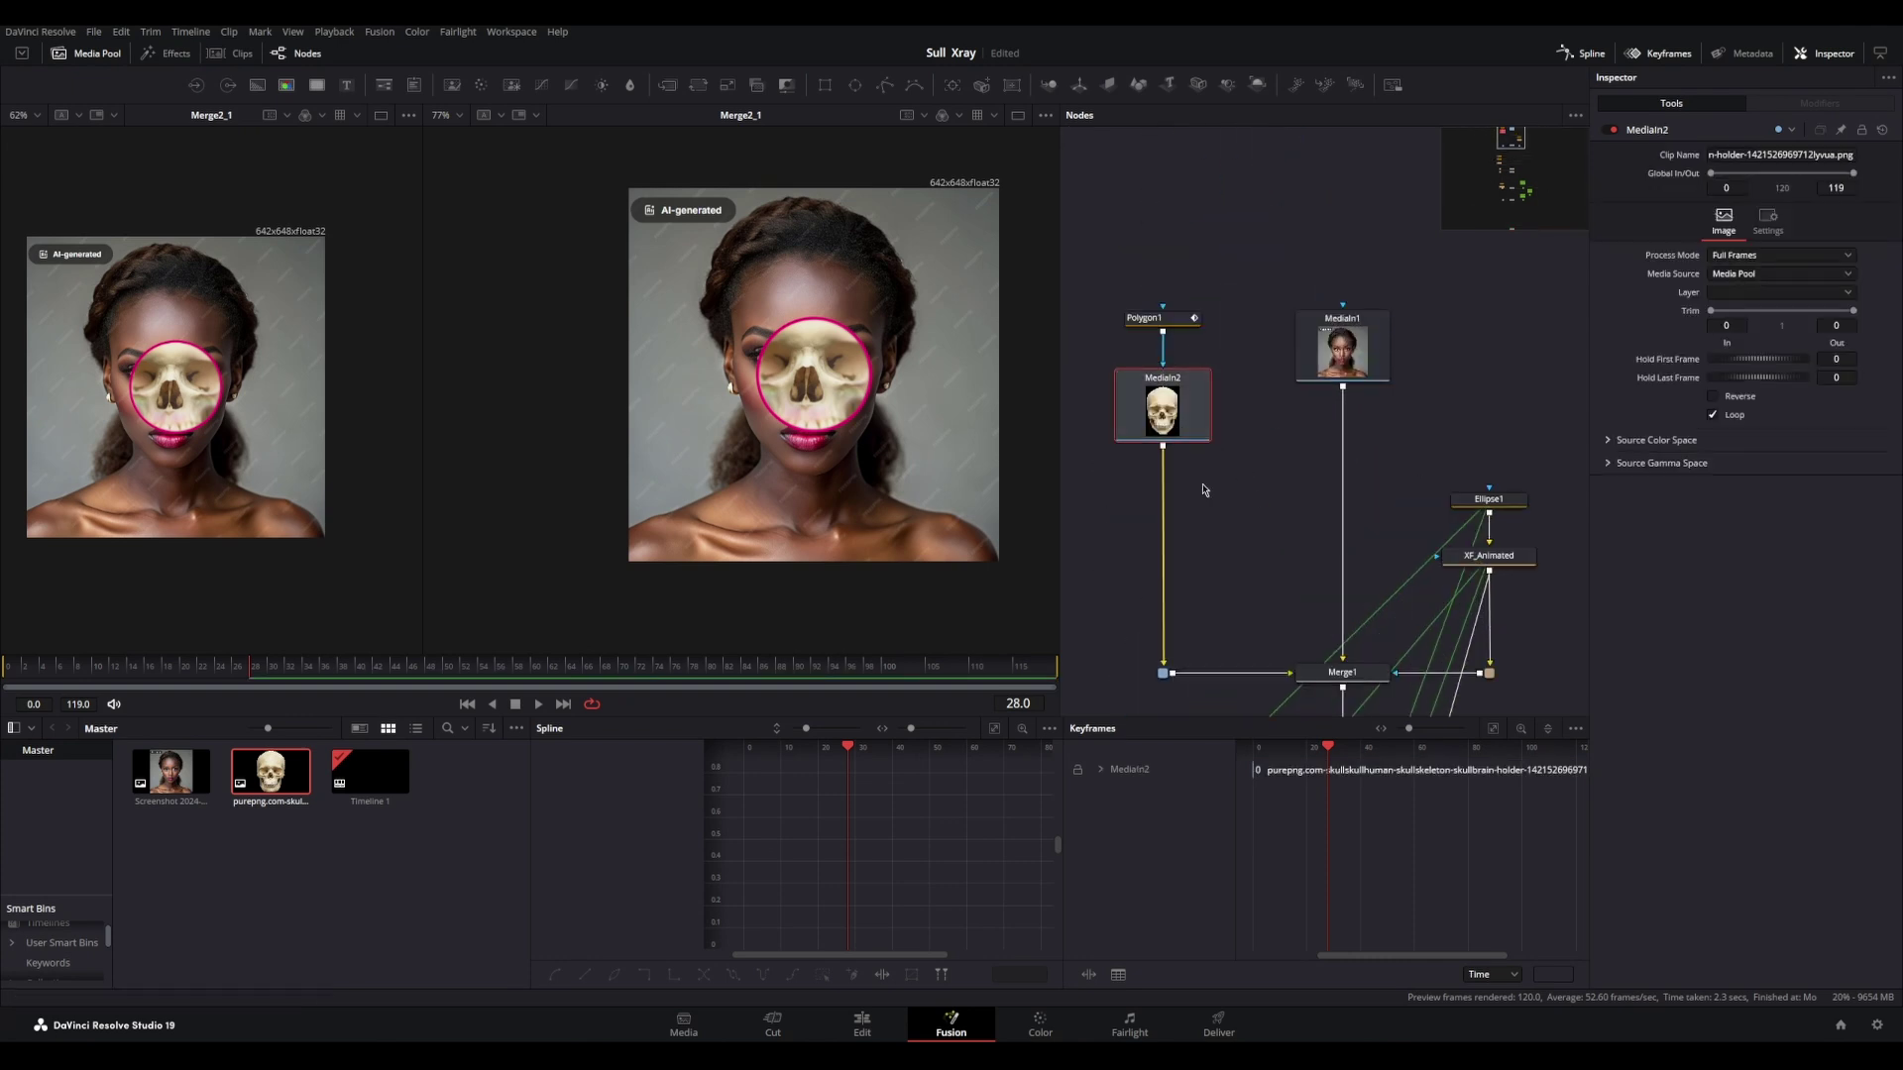
pyautogui.moveTo(1221, 486); pyautogui.dragTo(1227, 449)
pyautogui.scroll(-2, 1314, 508)
pyautogui.moveTo(1315, 514); pyautogui.dragTo(1294, 281)
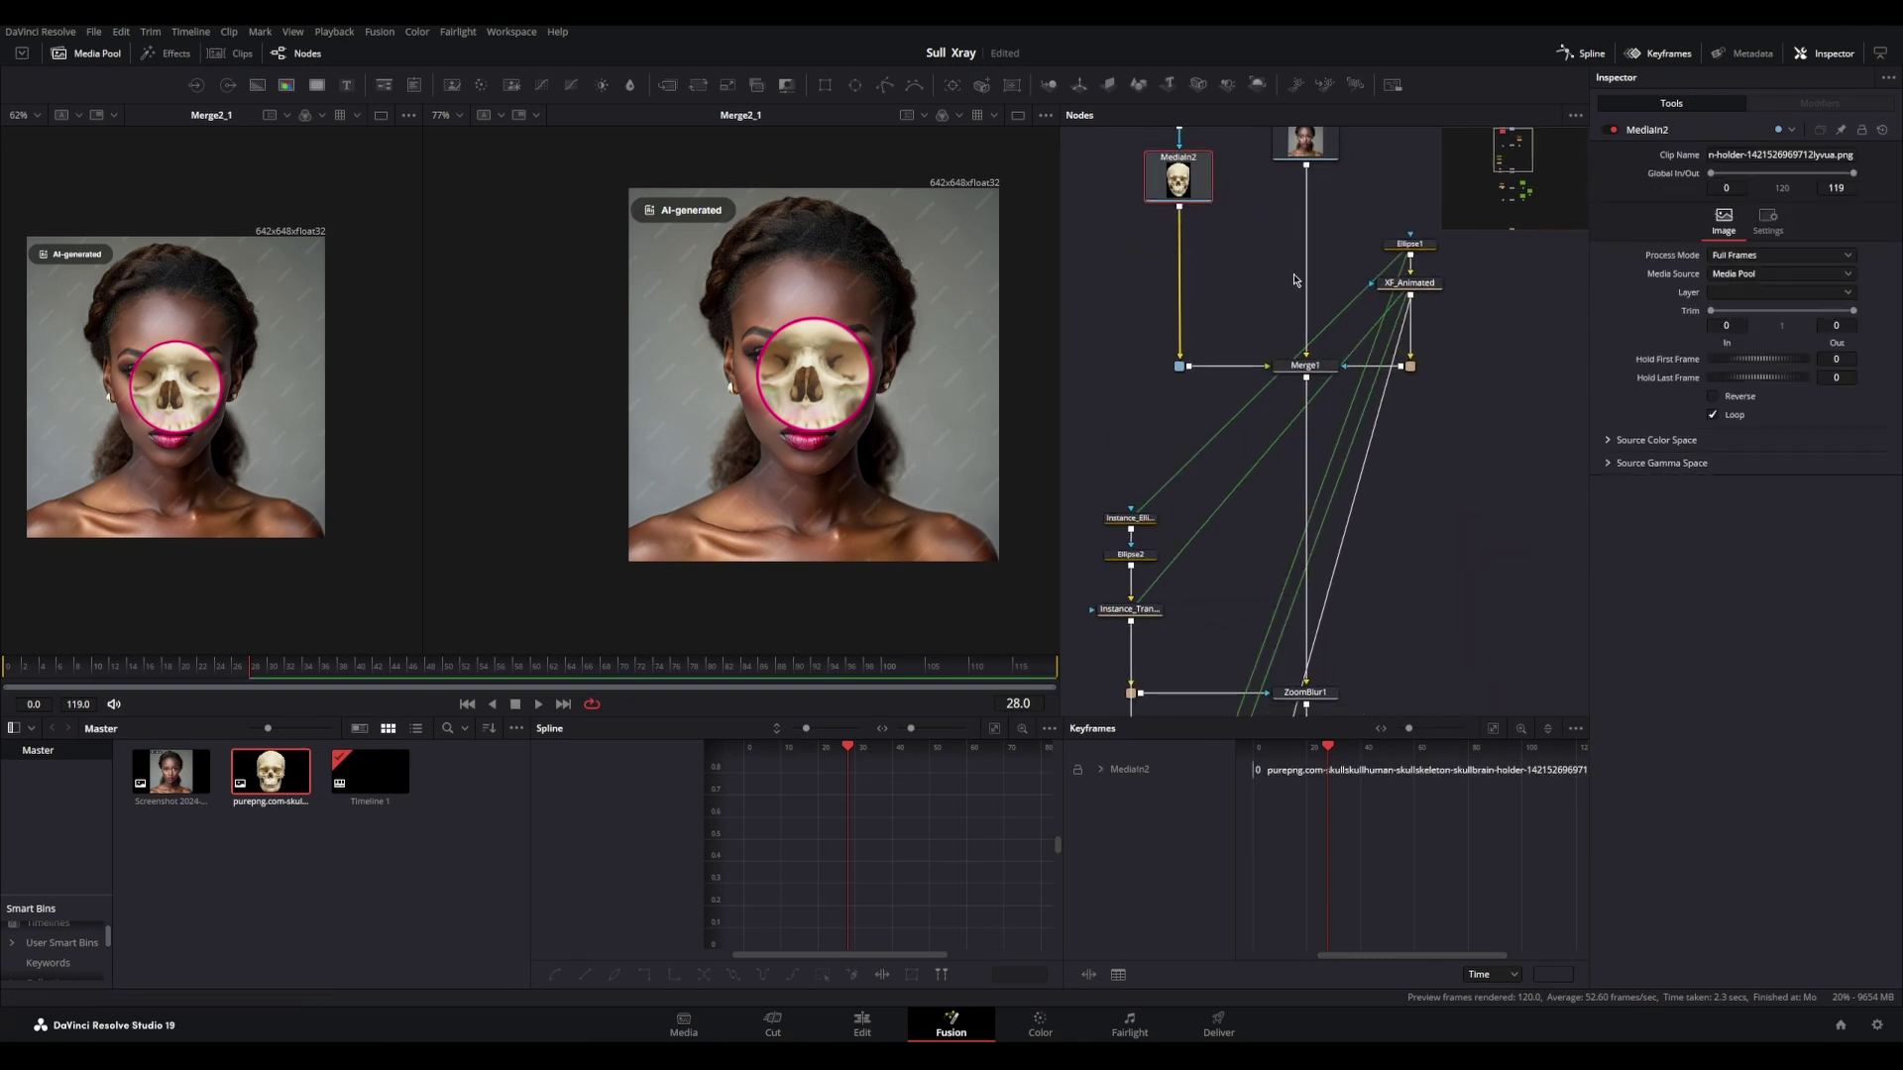
pyautogui.click(1312, 414)
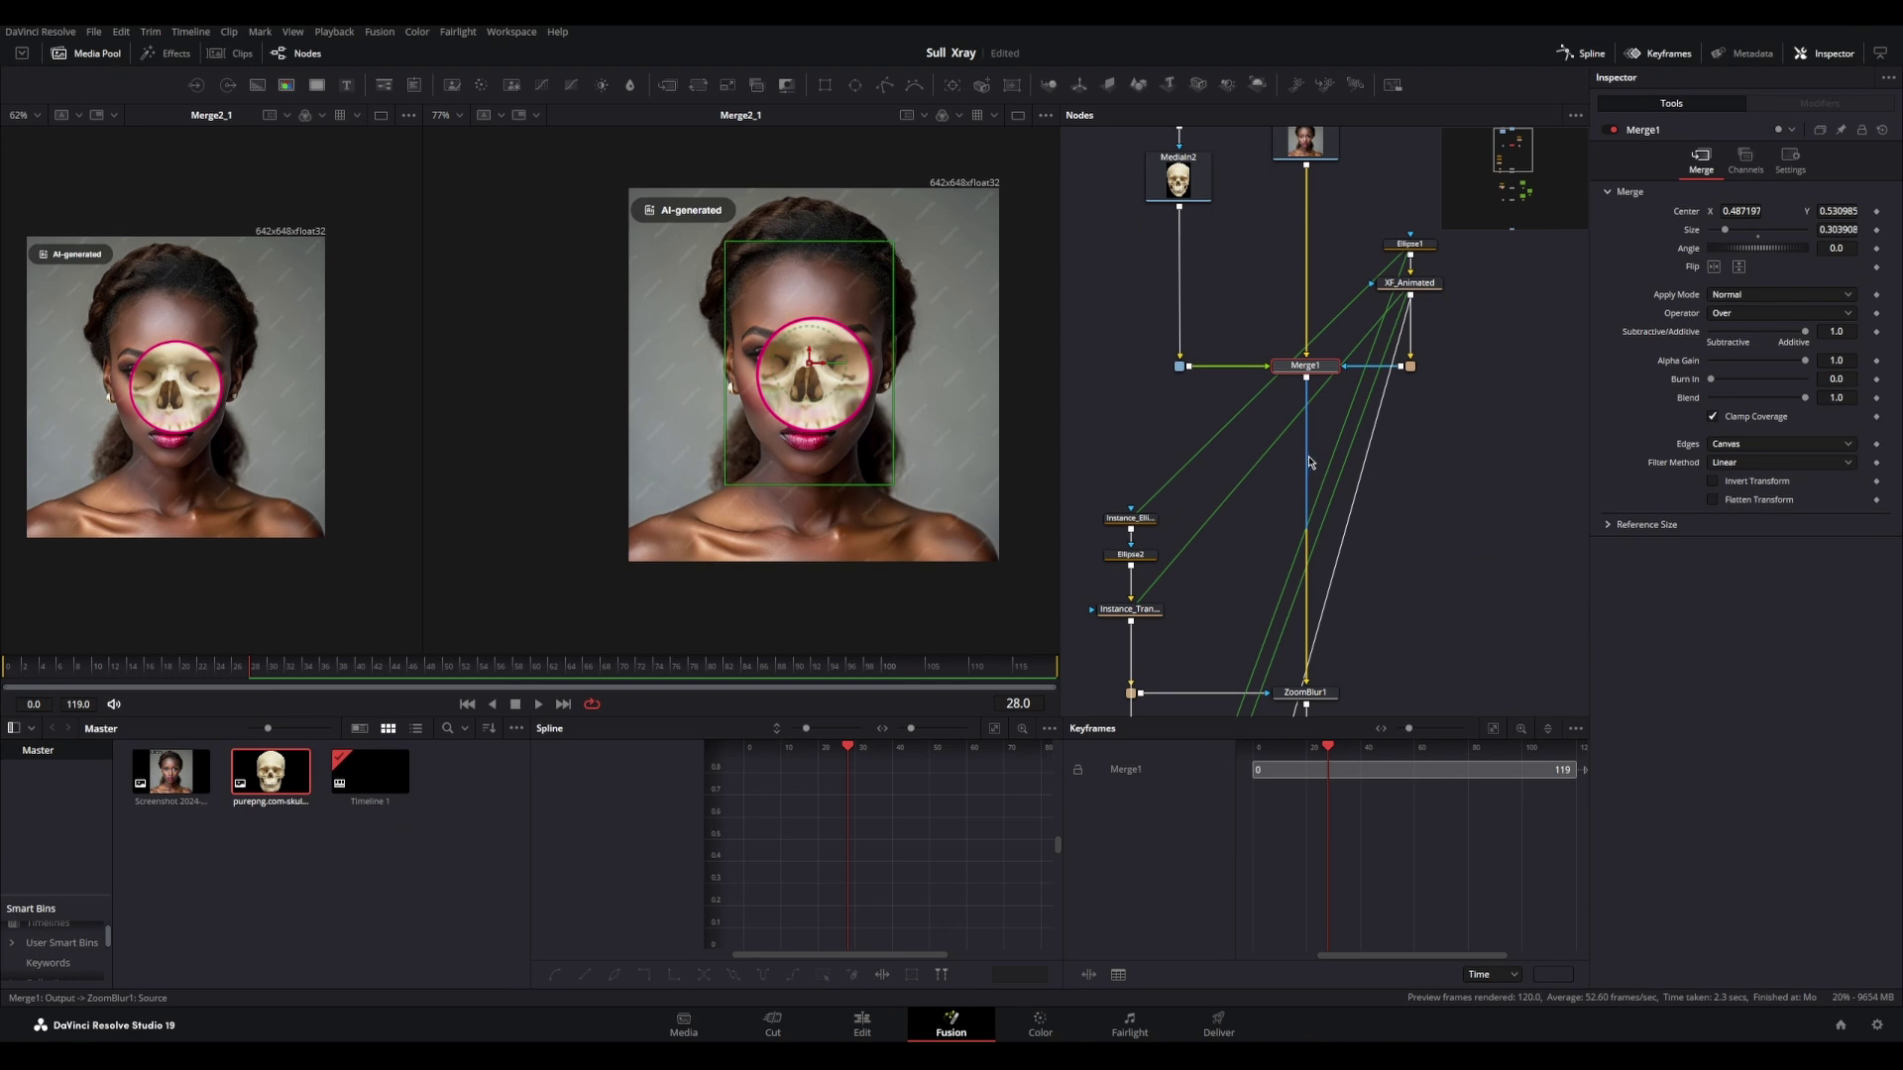
pyautogui.moveTo(1306, 399); pyautogui.dragTo(1305, 442)
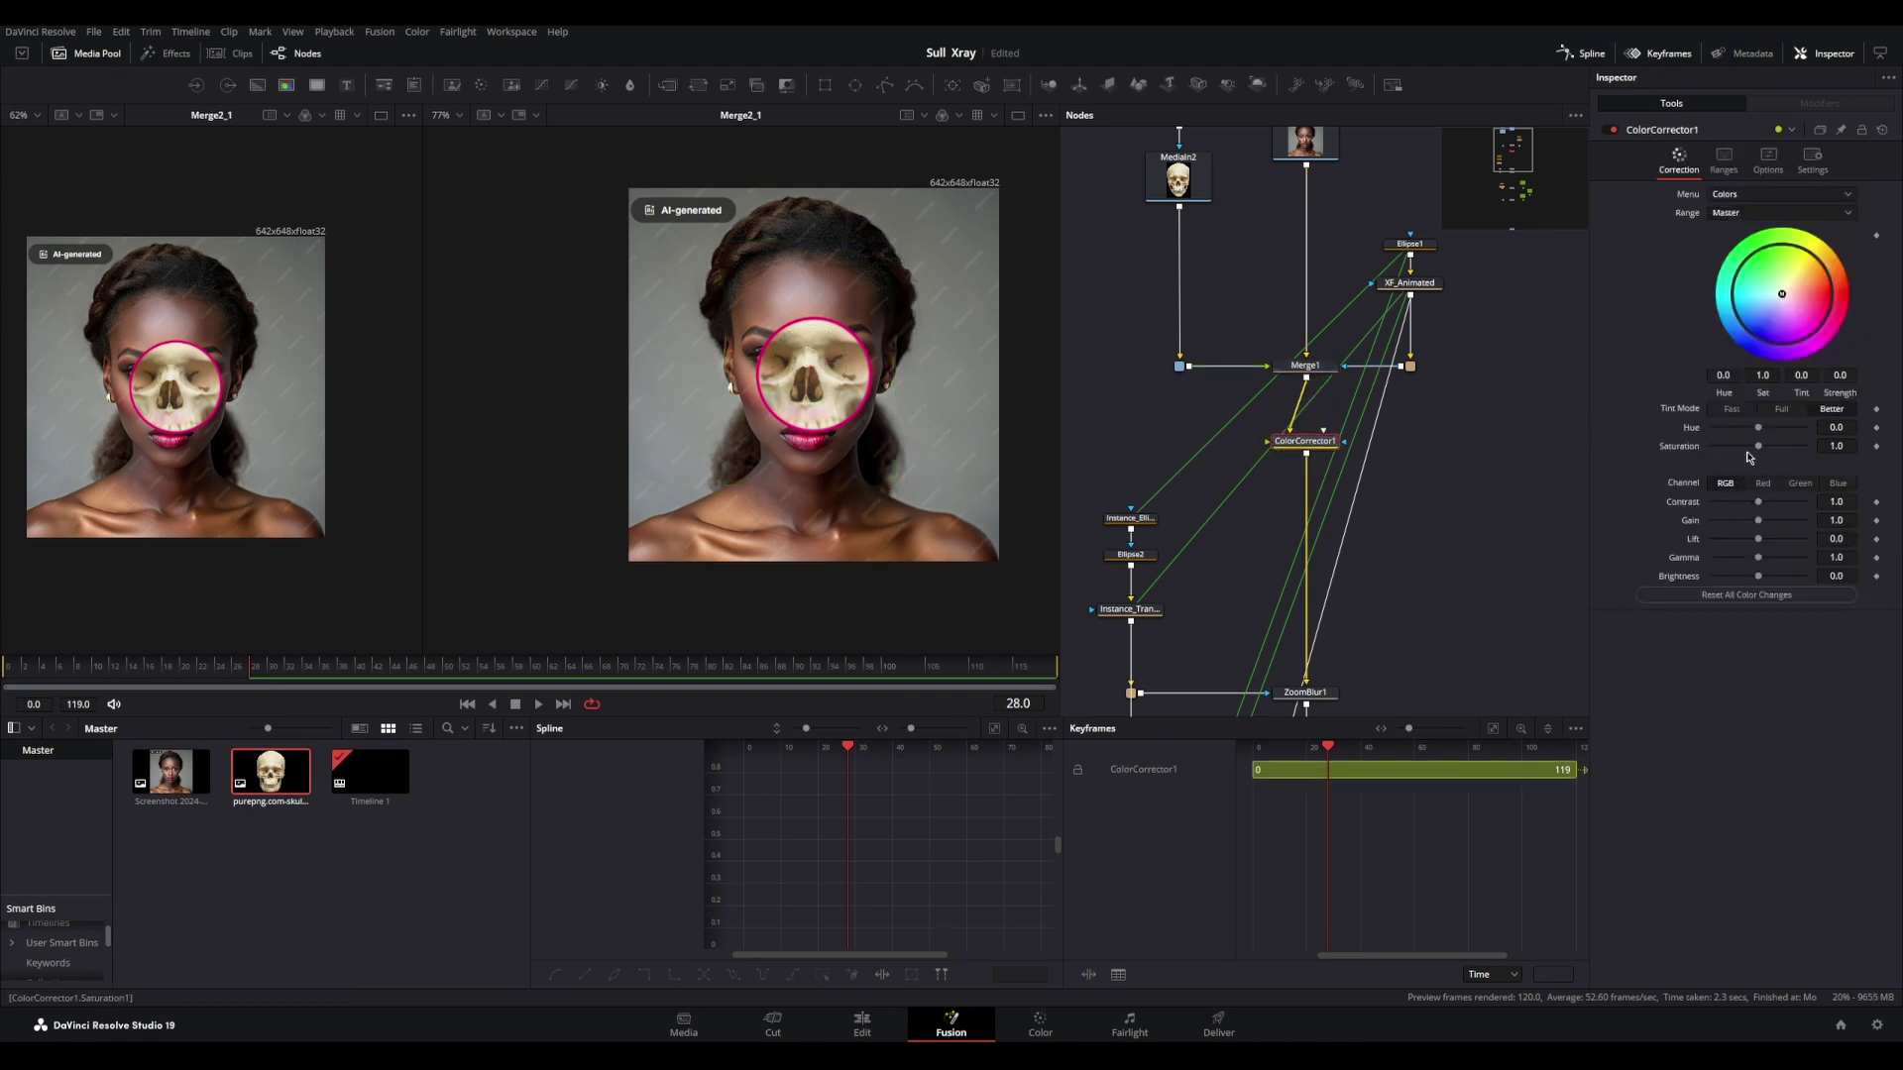
# Step: Enable Pre-Divide / Post-Multiply in ColorCorrector1's options
pyautogui.click(1768, 158)
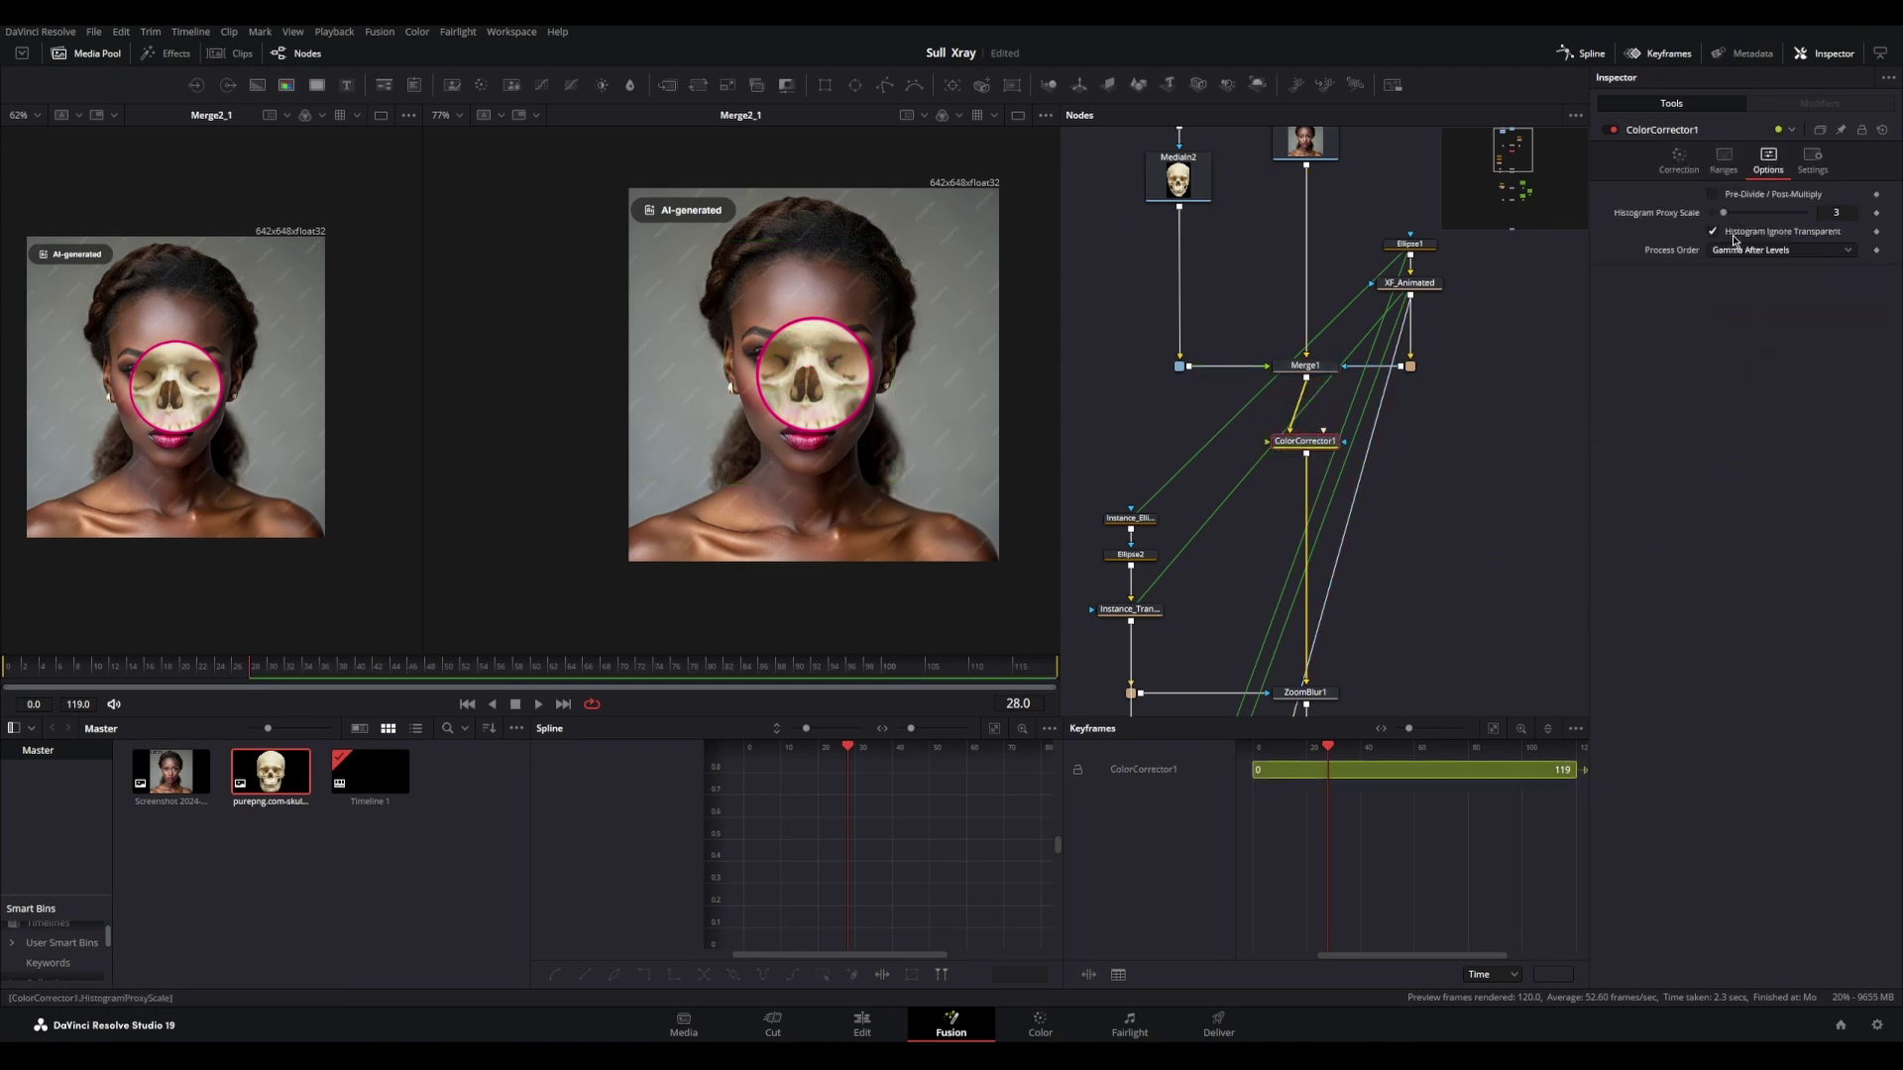
pyautogui.click(1726, 196)
pyautogui.click(1682, 178)
# Step: Connect XF_Animated's output to ColorCorrector1 as its effect mask
pyautogui.scroll(1, 1387, 437)
pyautogui.scroll(-1, 1397, 347)
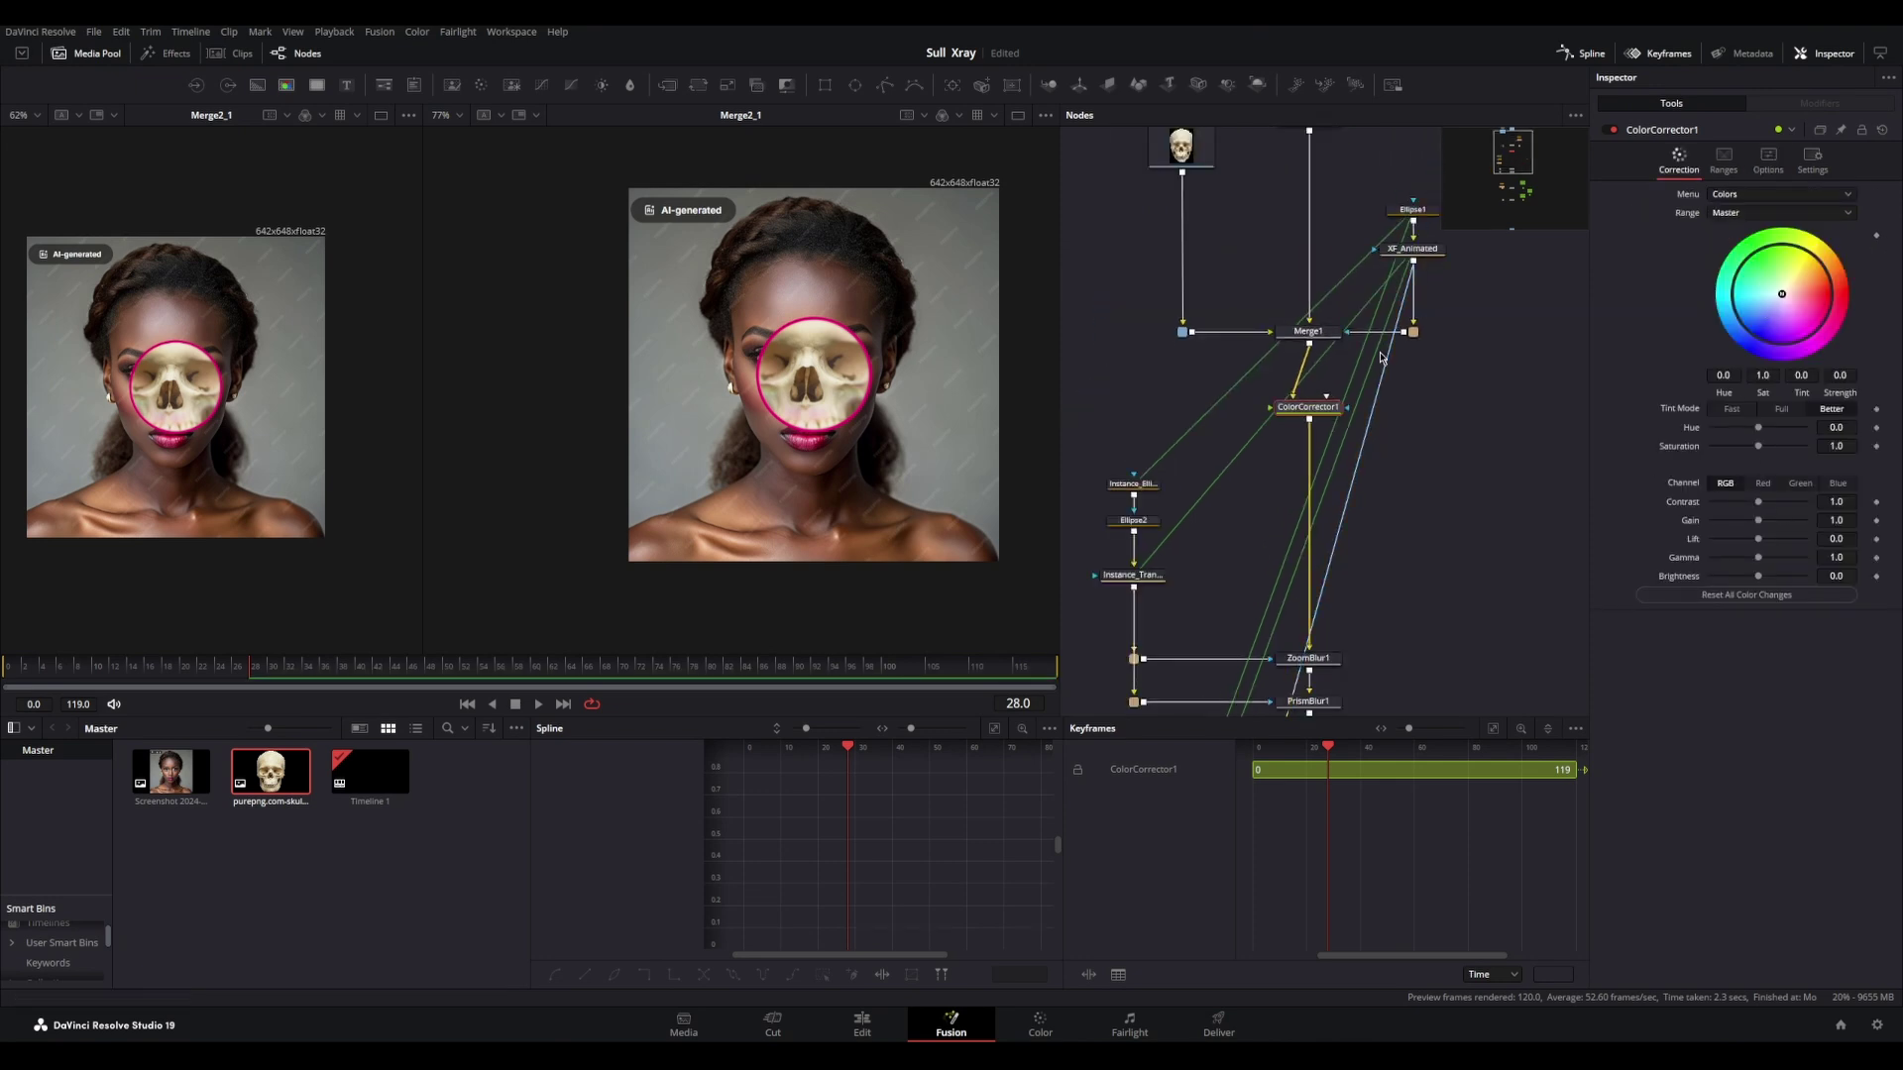
pyautogui.scroll(2, 1383, 337)
pyautogui.moveTo(1308, 380); pyautogui.dragTo(1245, 574)
# Step: Try a slight tint in ColorCorrector1 and check its Ranges and Options settings
pyautogui.moveTo(1779, 333)
pyautogui.mouseDown()
pyautogui.moveTo(1834, 307)
pyautogui.moveTo(1782, 295)
pyautogui.mouseUp()
pyautogui.click(1765, 169)
pyautogui.click(1723, 160)
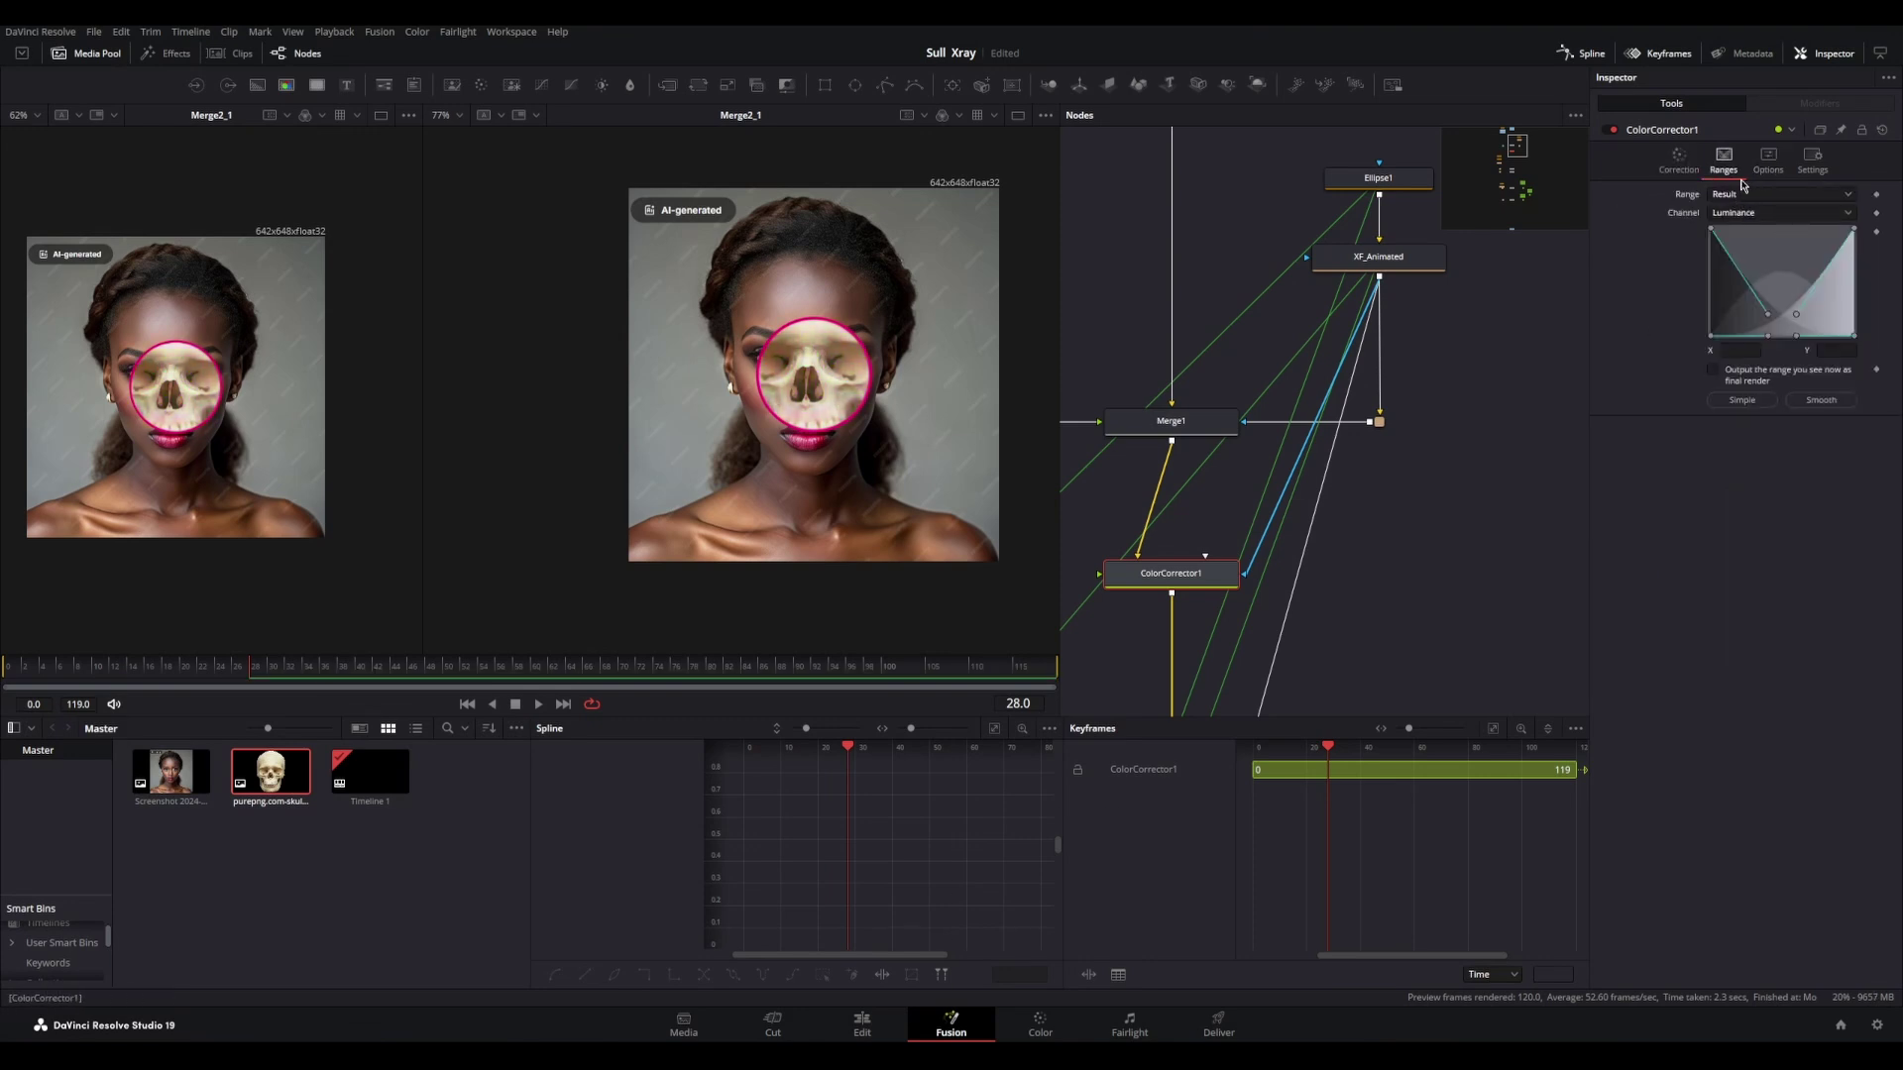
pyautogui.click(1768, 160)
pyautogui.click(1679, 161)
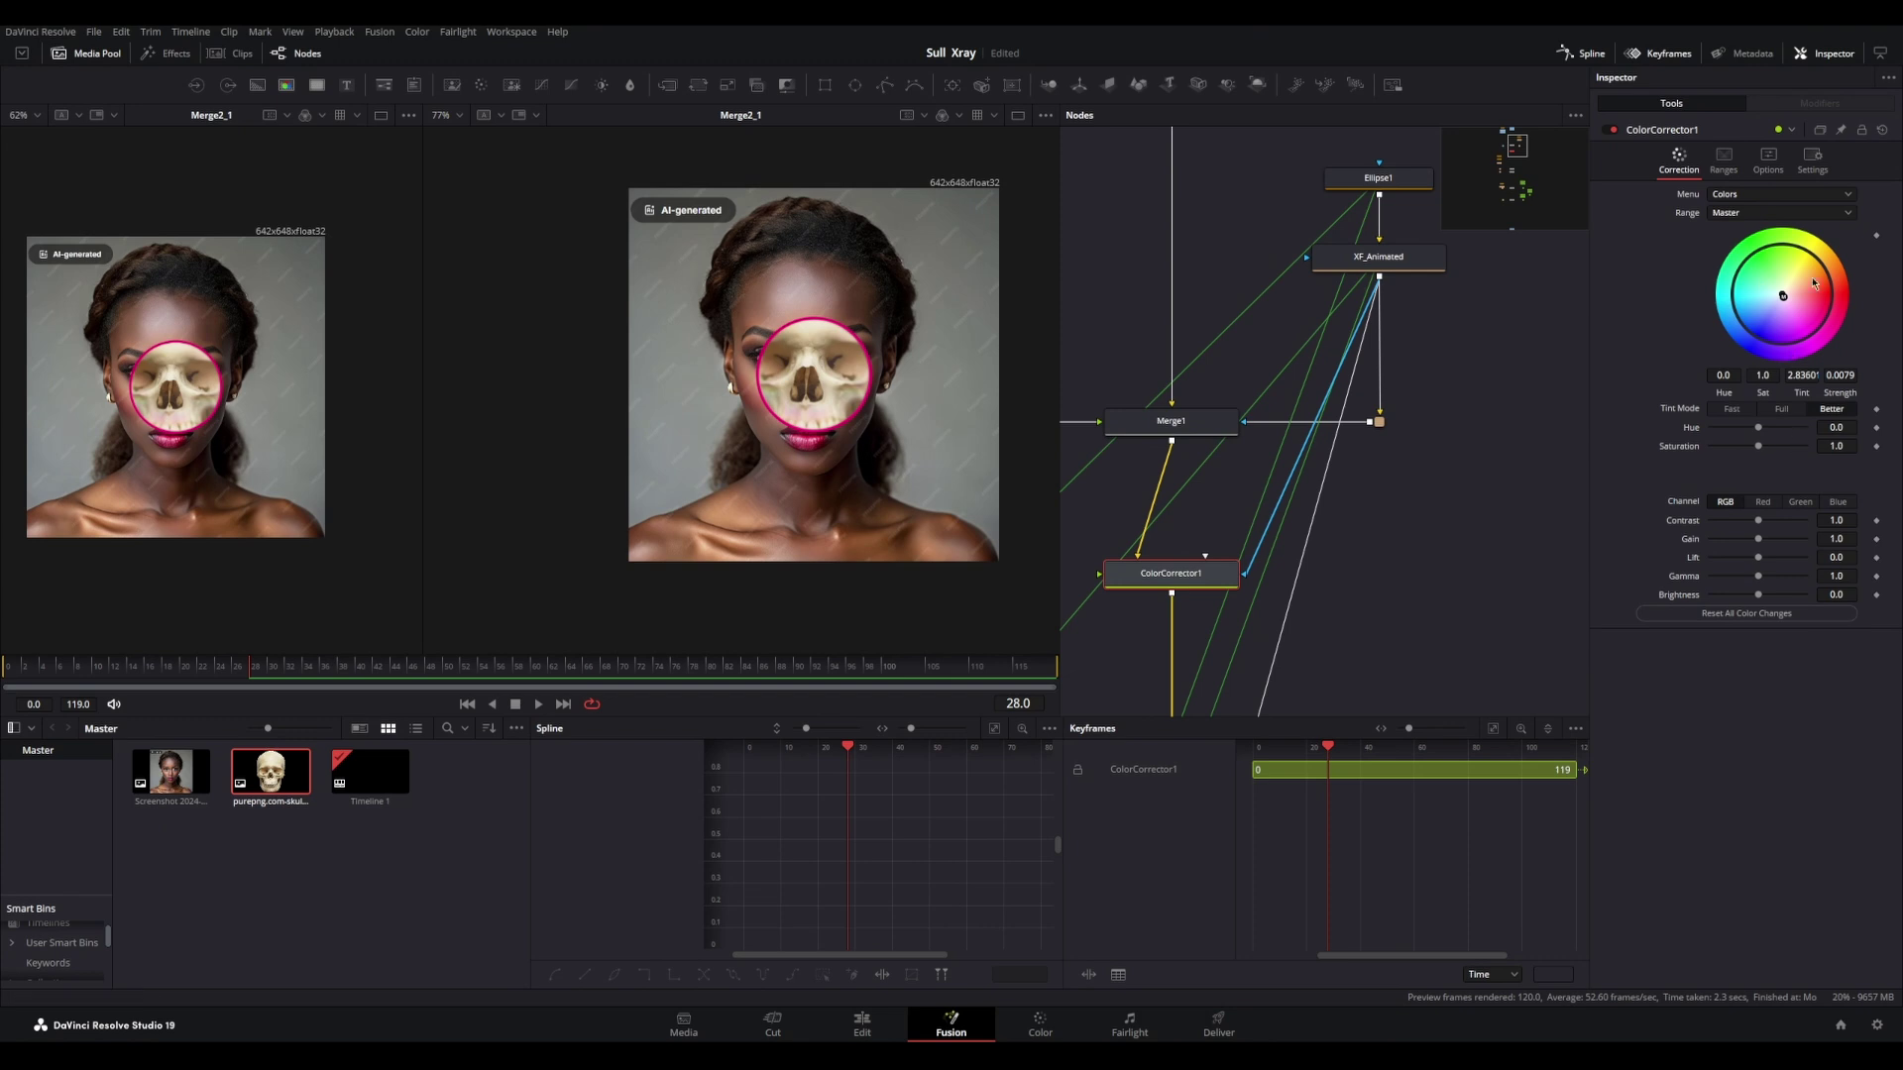
pyautogui.click(1768, 161)
pyautogui.click(1678, 161)
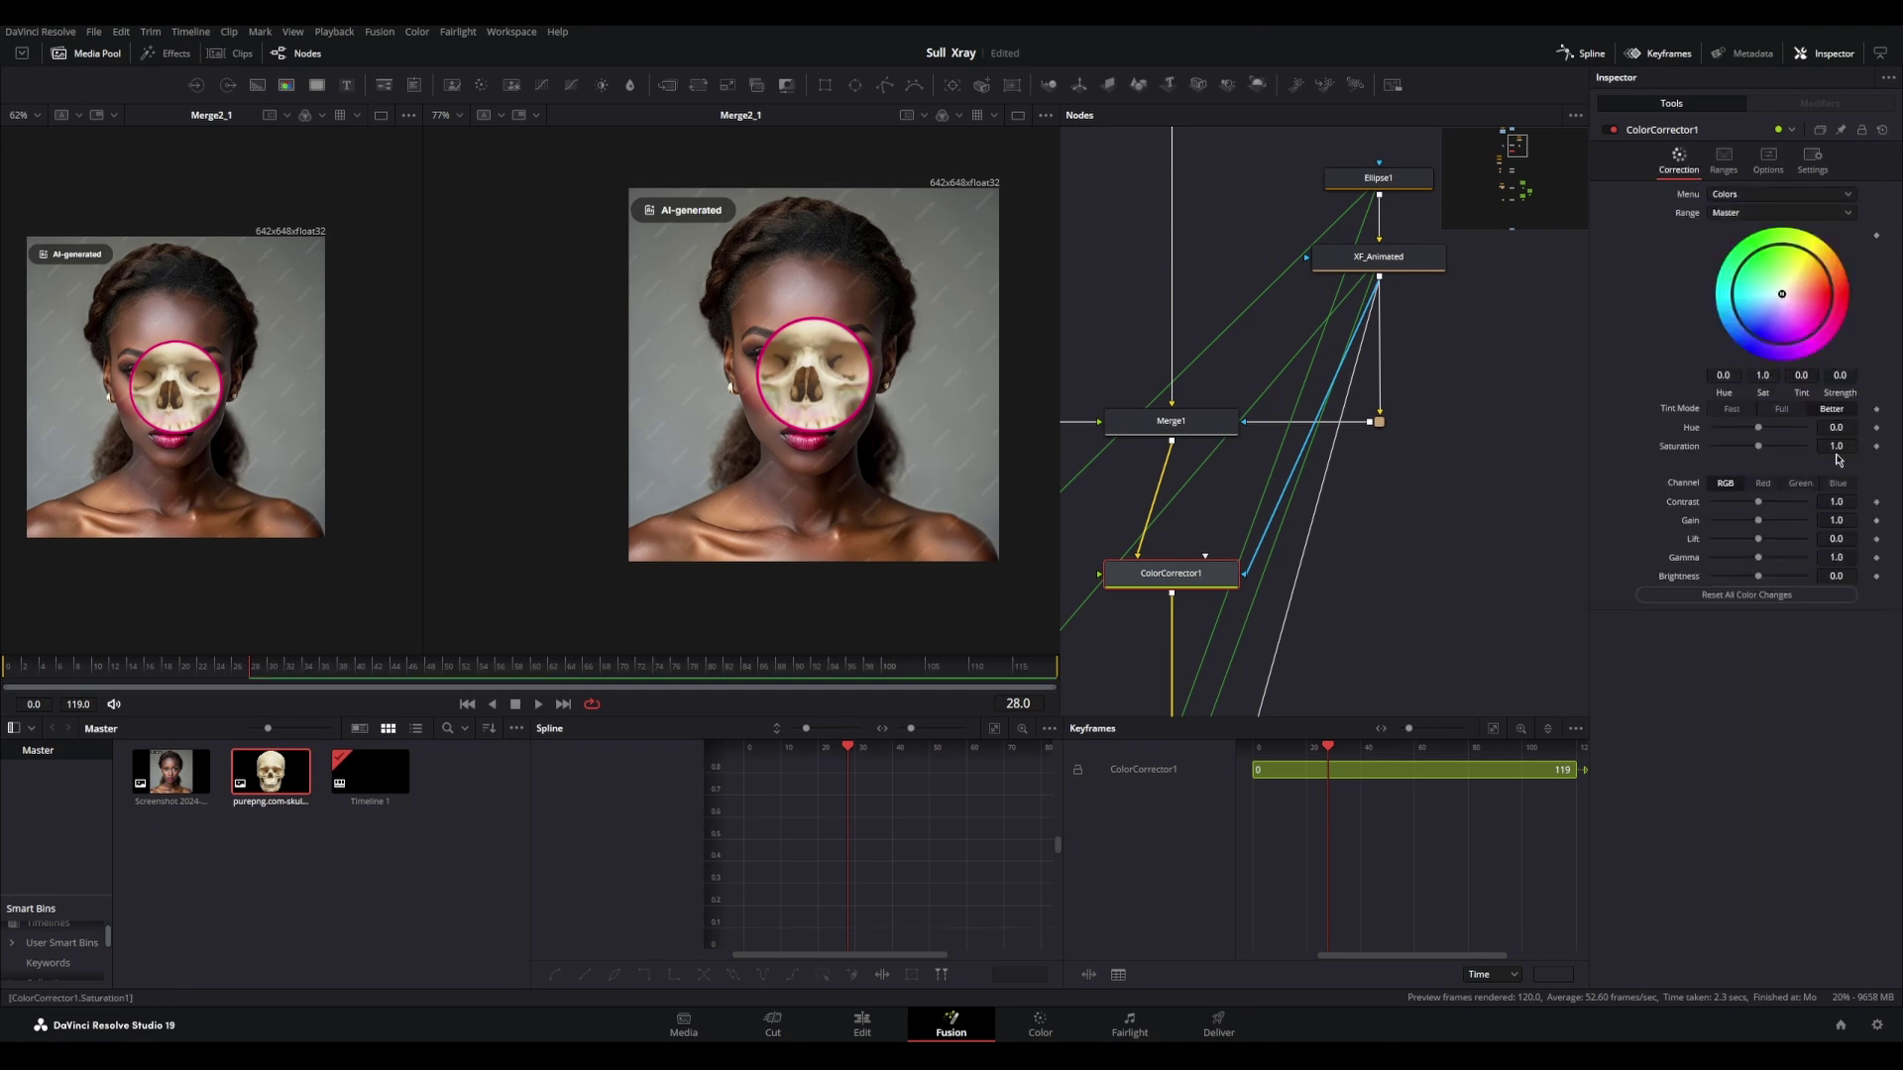
# Step: Grade ColorCorrector1's Master range with Tint -0.0372, Strength 0.1086, Saturation 1.3, Contrast 0.98, Gain 0.8, Lift -0.09 and Gamma 1.32
pyautogui.scroll(-1, 962, 411)
pyautogui.scroll(2, 961, 411)
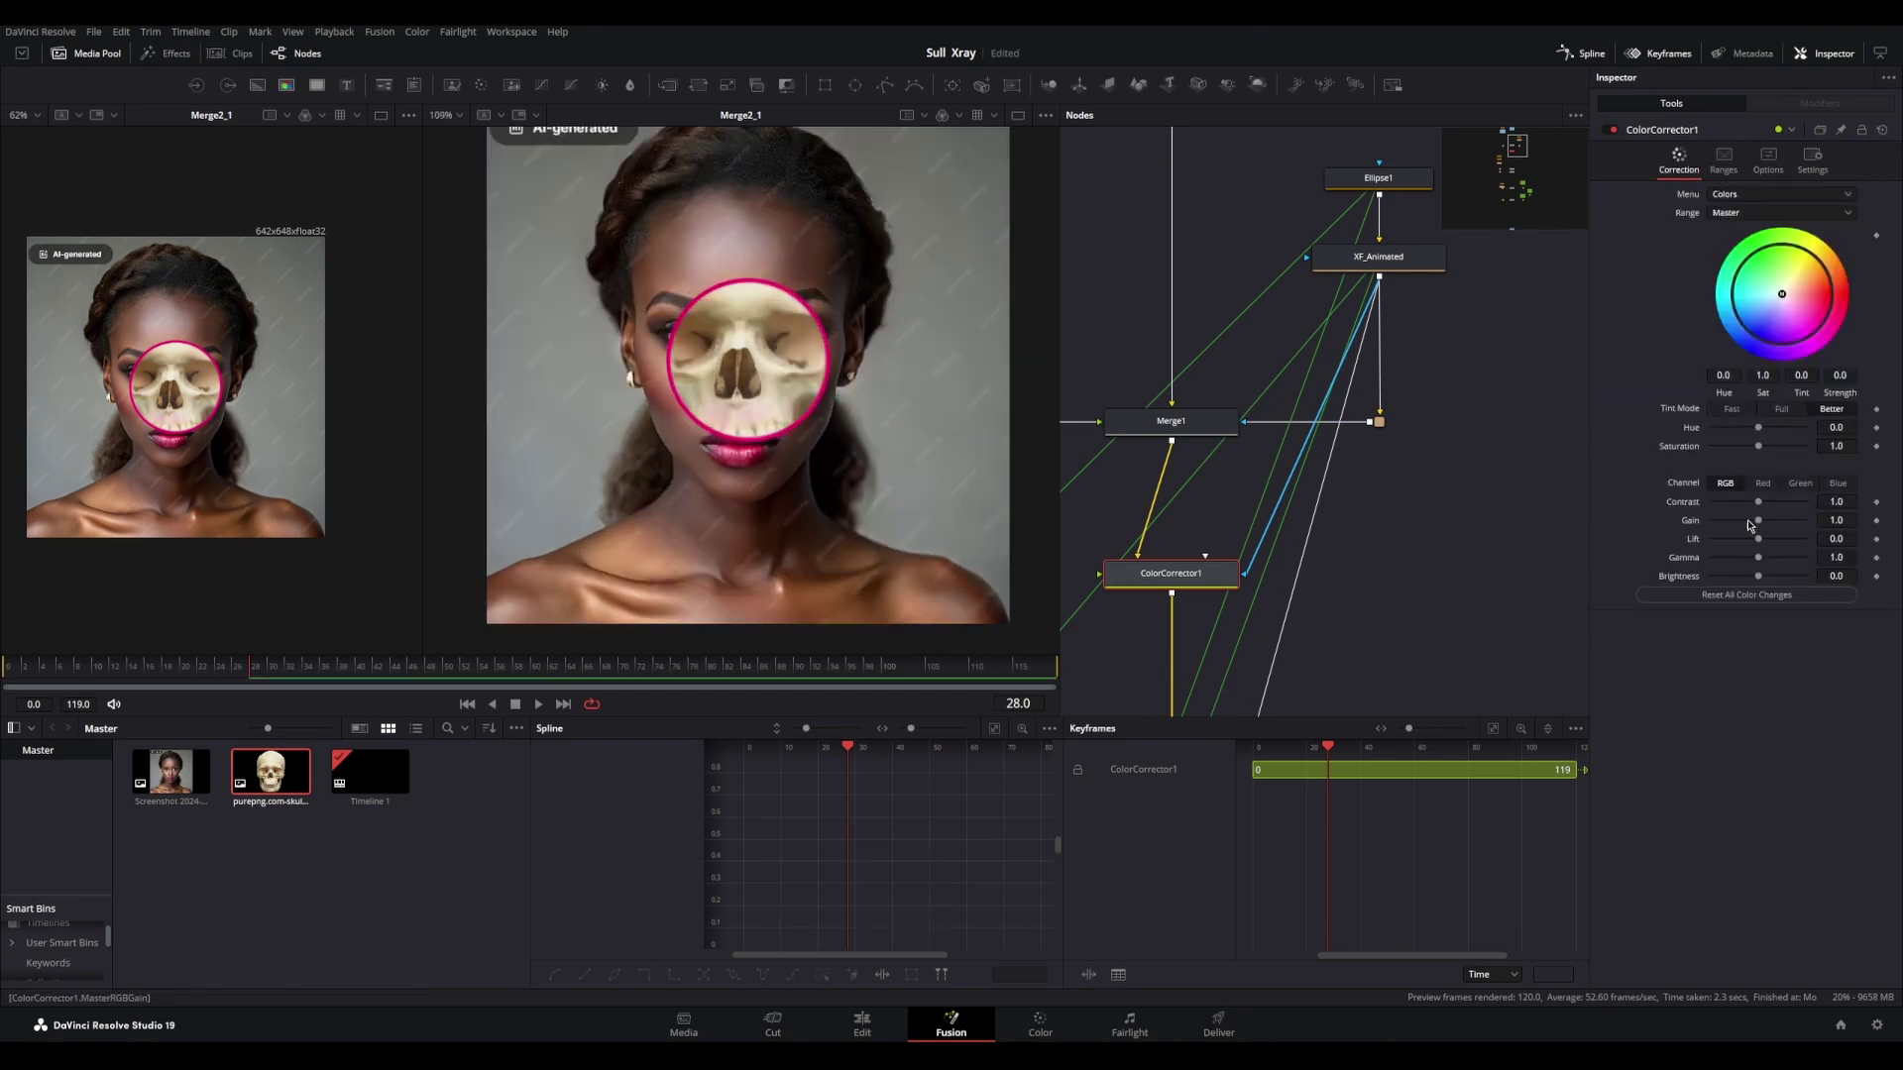
pyautogui.click(1782, 294)
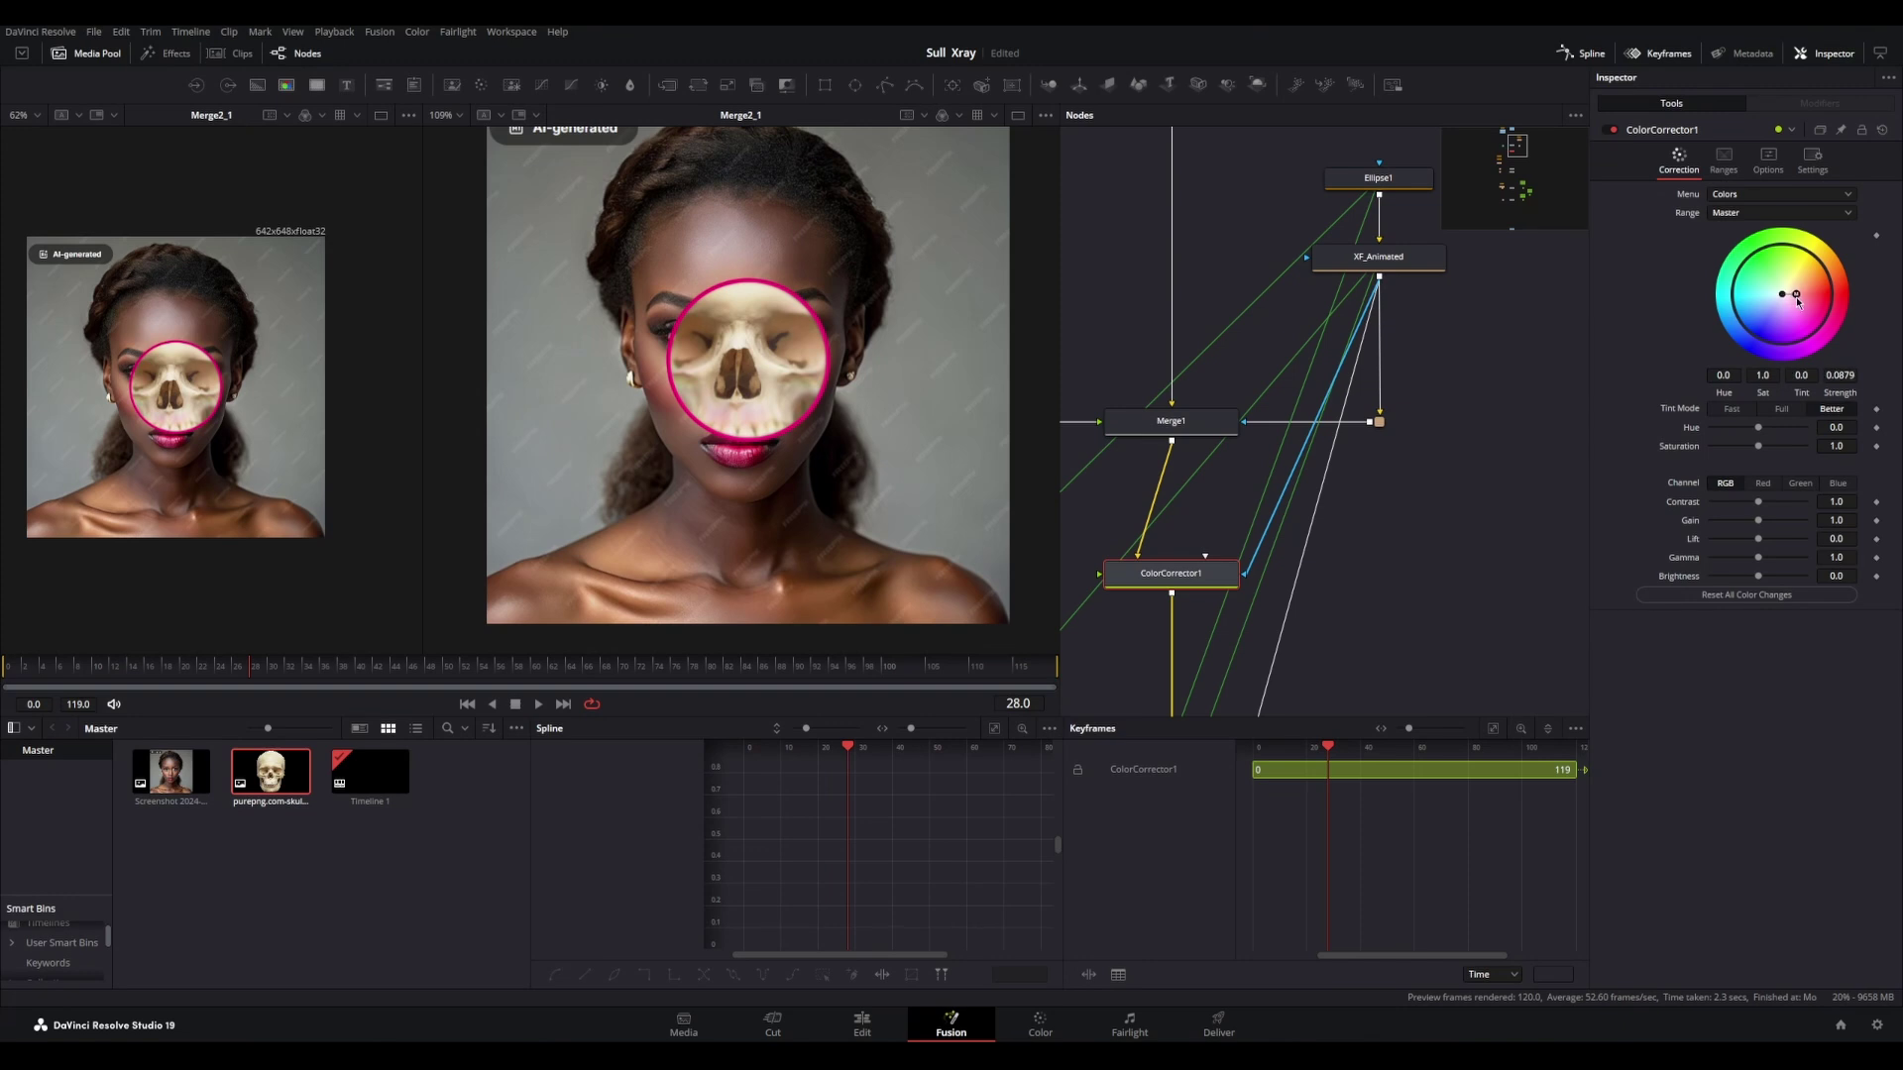
pyautogui.moveTo(1796, 296); pyautogui.dragTo(1797, 296)
pyautogui.moveTo(1760, 447); pyautogui.dragTo(1771, 449)
pyautogui.moveTo(1760, 544)
pyautogui.mouseDown()
pyautogui.moveTo(1749, 526)
pyautogui.moveTo(1774, 567)
pyautogui.moveTo(1761, 509)
pyautogui.mouseUp()
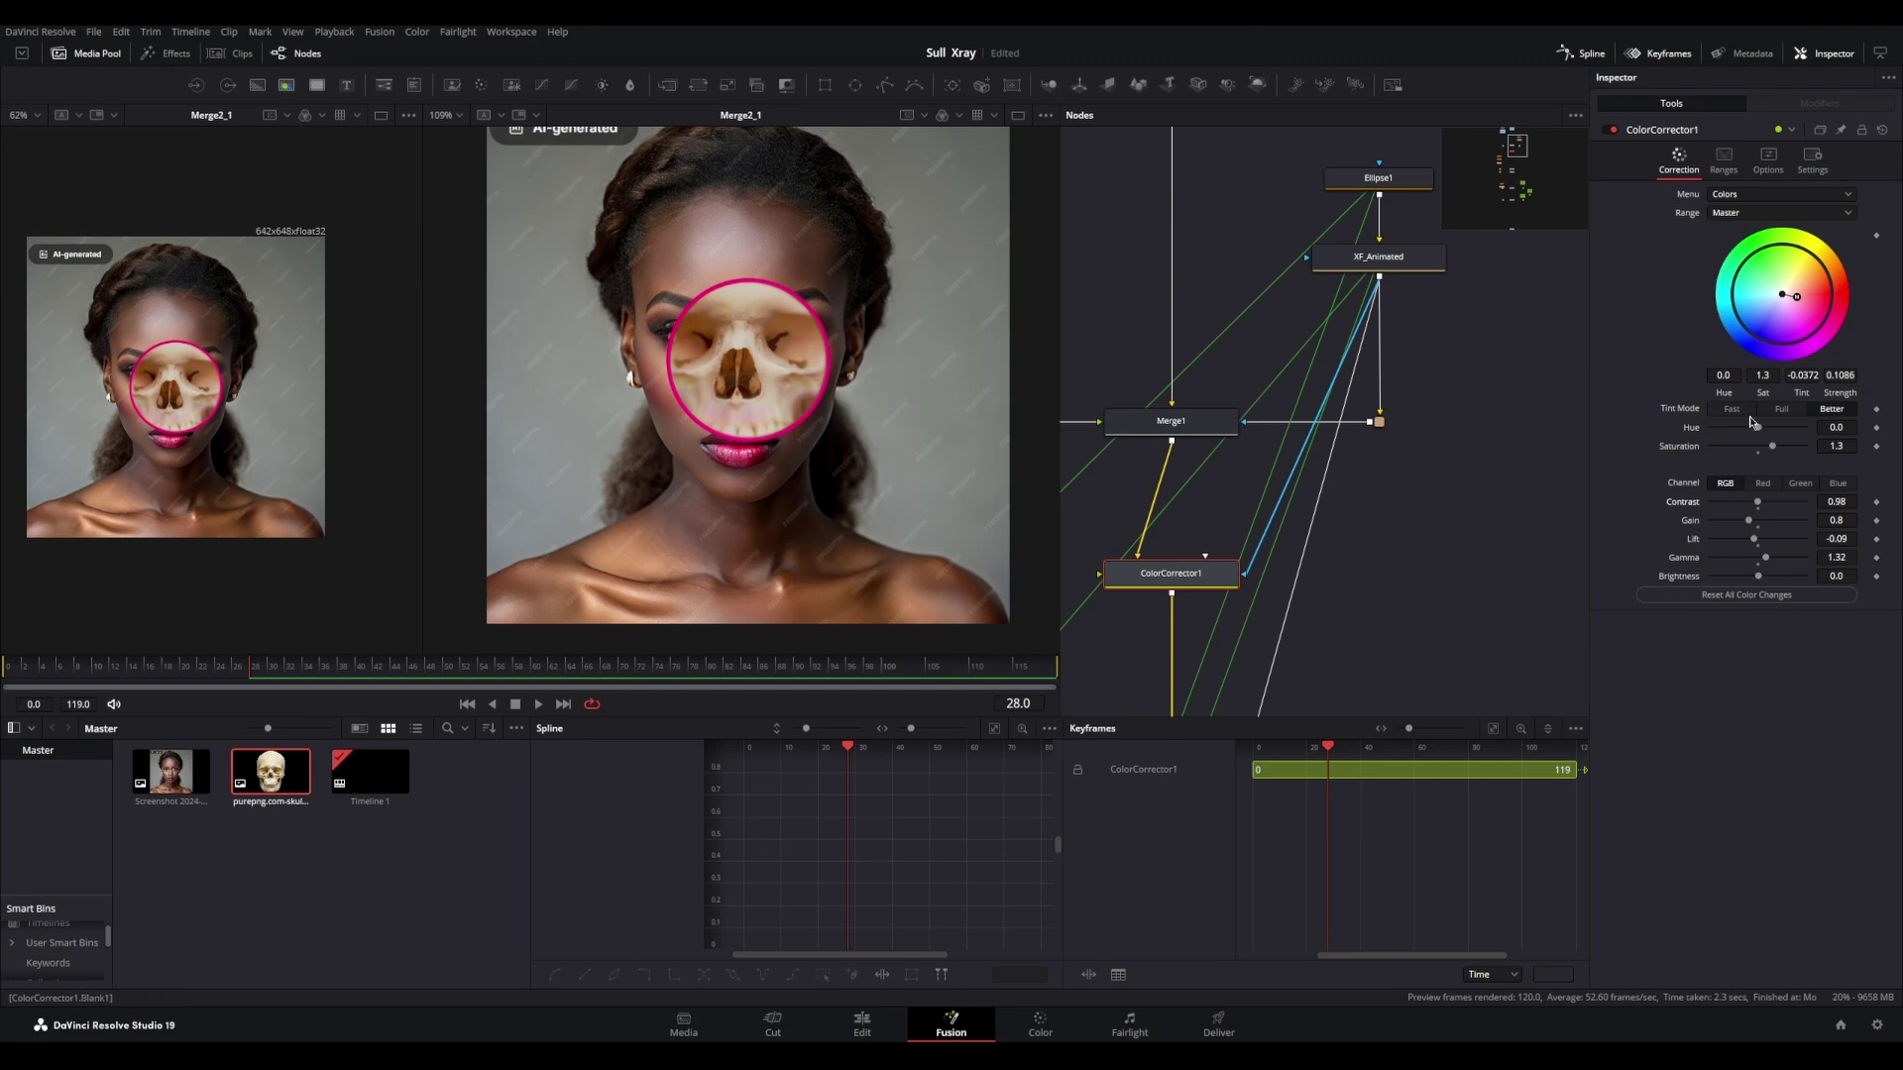
# Step: Darken ColorCorrector1's Shadows range with Lift -0.03 and Gamma 0.25
pyautogui.click(1781, 212)
pyautogui.click(1744, 231)
pyautogui.moveTo(1758, 539); pyautogui.dragTo(1757, 543)
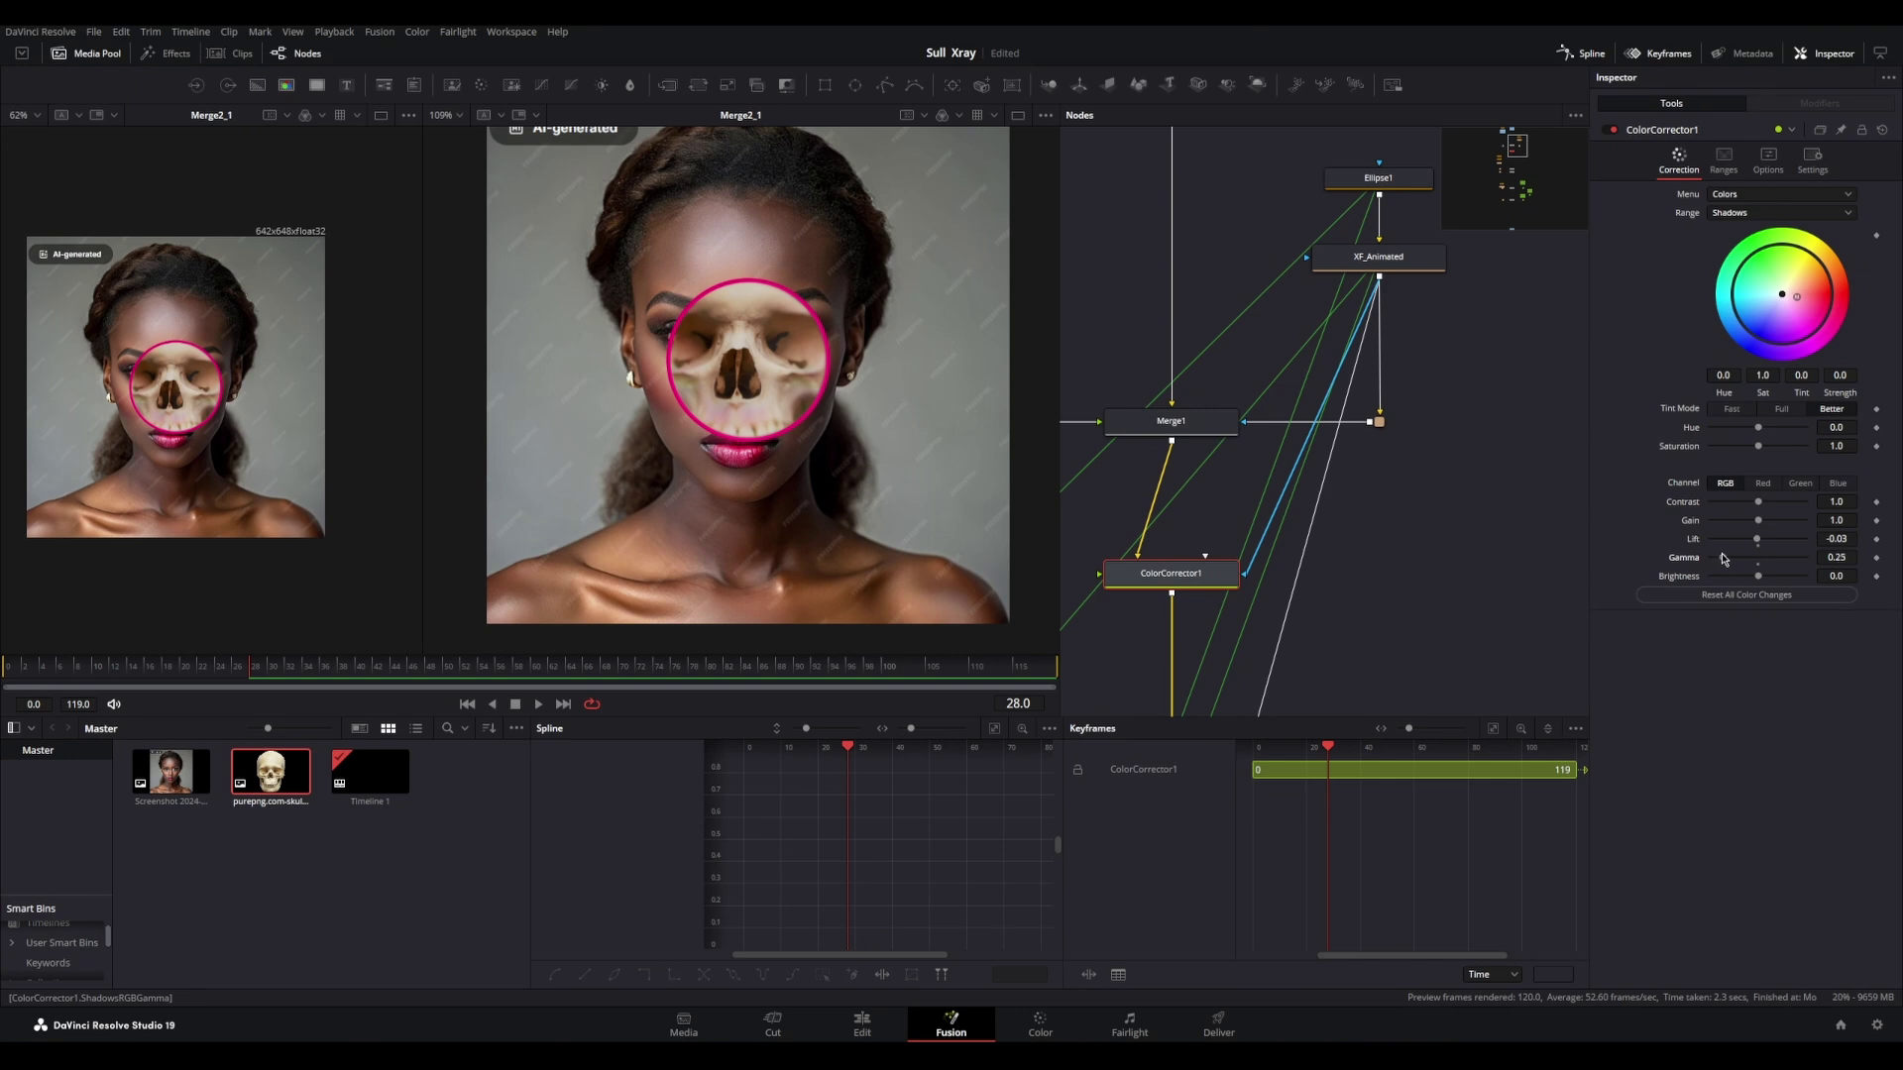
# Step: Raise ColorCorrector1's Master Saturation to 1.37 and reduce the tint Strength to about 0.048
pyautogui.click(1736, 214)
pyautogui.click(1736, 195)
pyautogui.moveTo(1773, 453); pyautogui.dragTo(1775, 451)
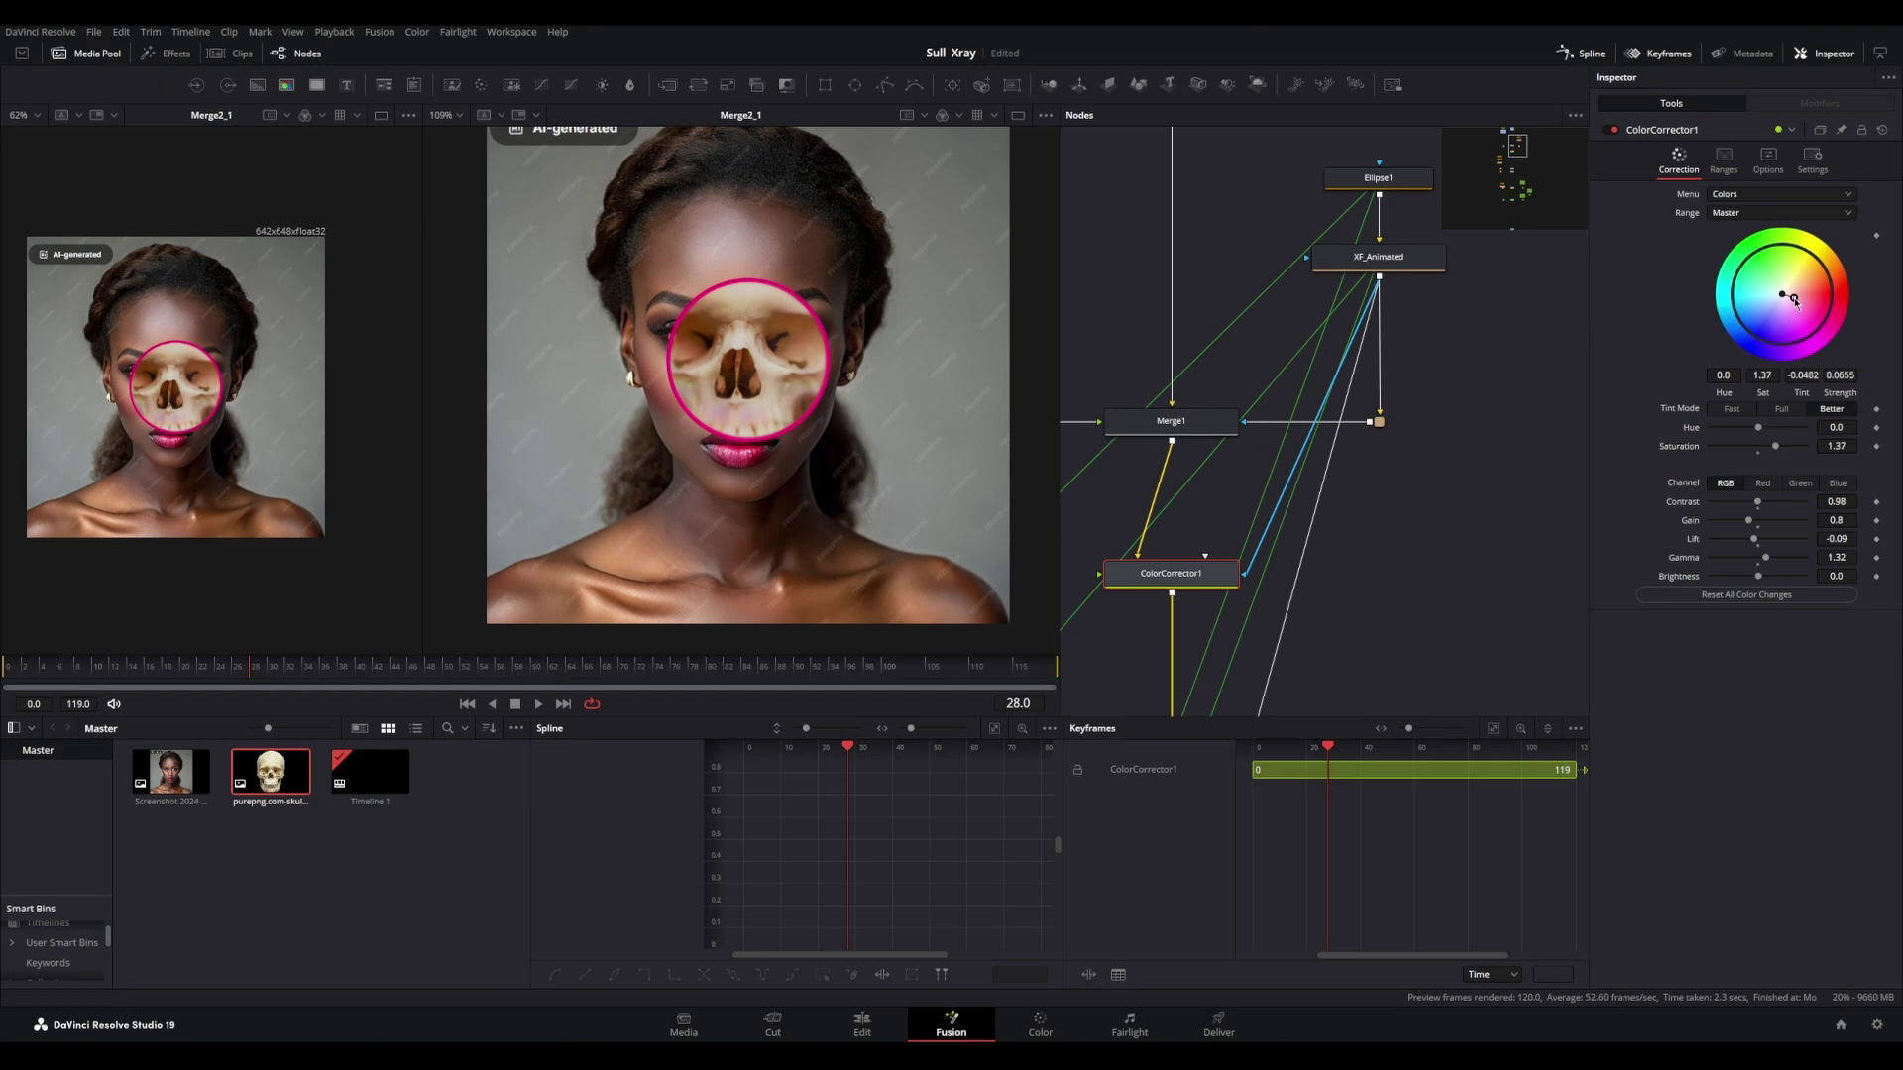
pyautogui.moveTo(1797, 296); pyautogui.dragTo(1790, 297)
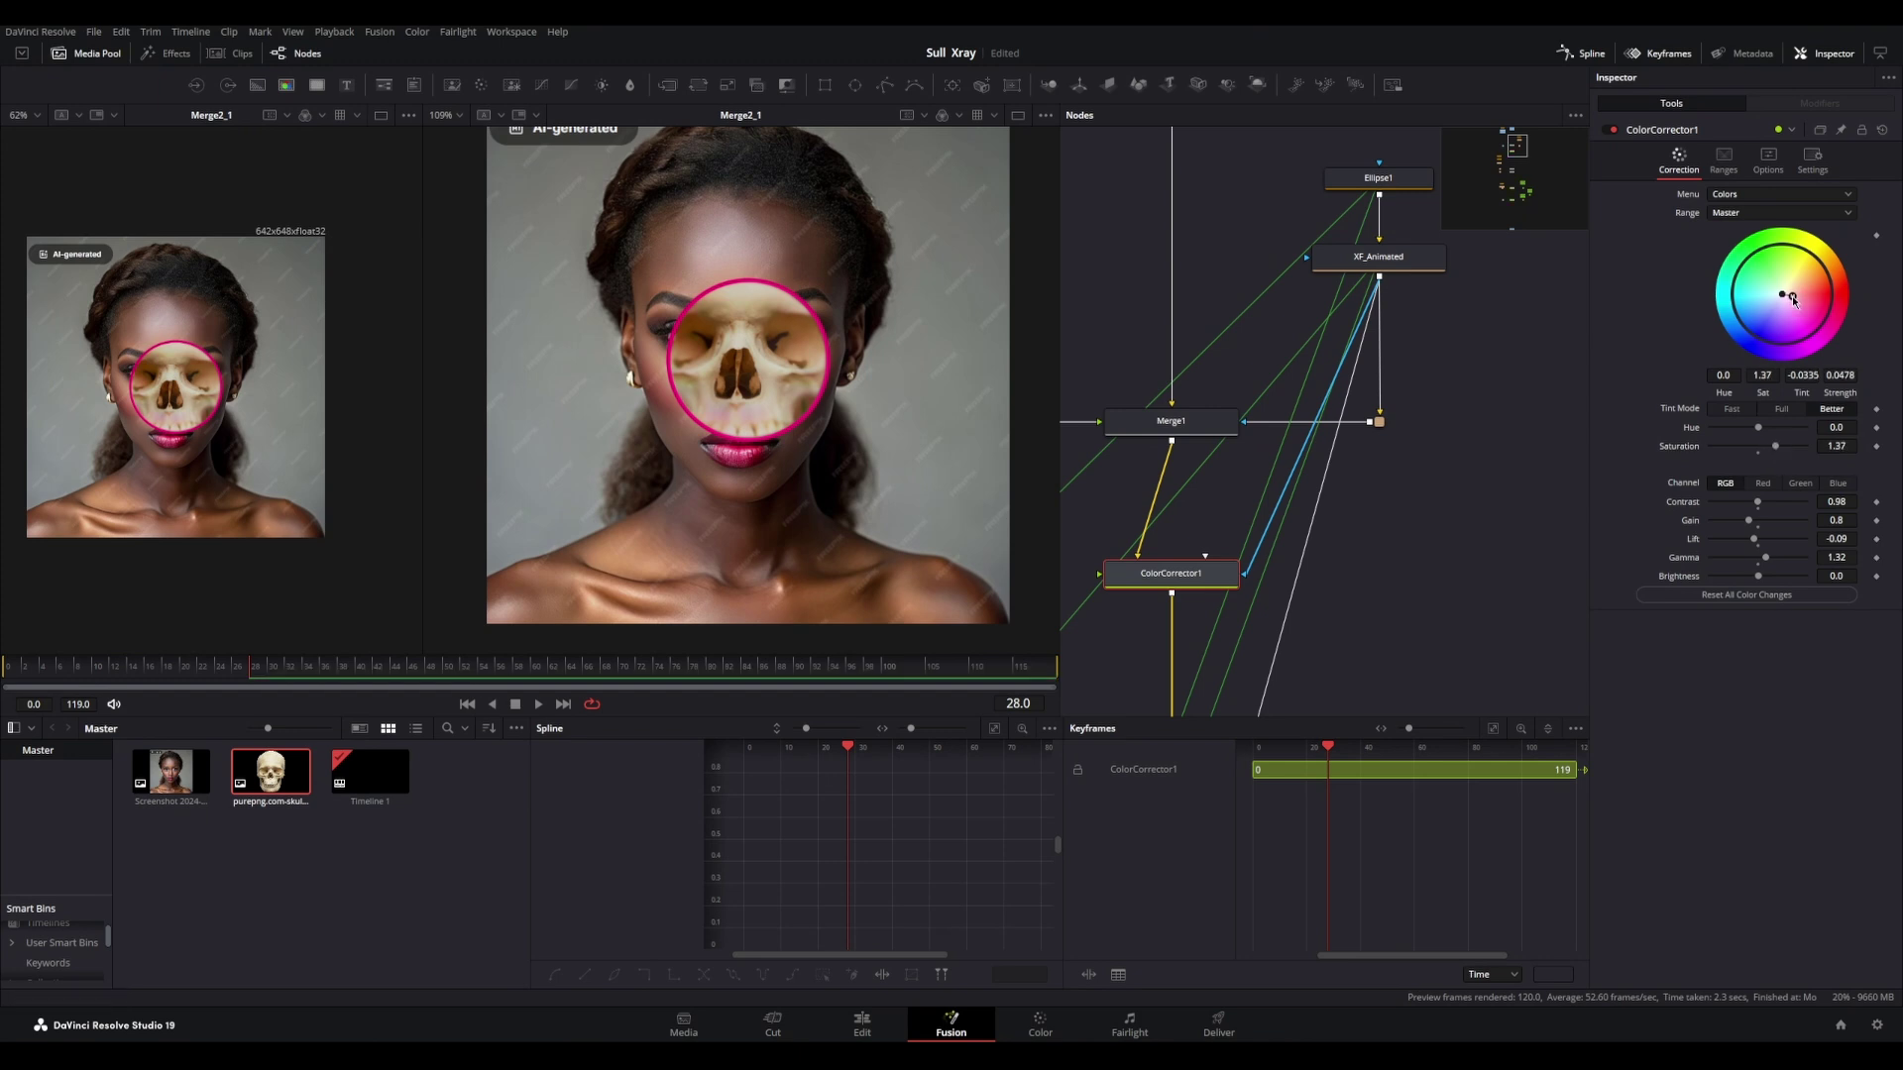
pyautogui.moveTo(1797, 305); pyautogui.dragTo(1794, 300)
# Step: Test the color-corrected lens by moving XF_Animated down over the face
pyautogui.scroll(-5, 1266, 325)
pyautogui.click(1263, 319)
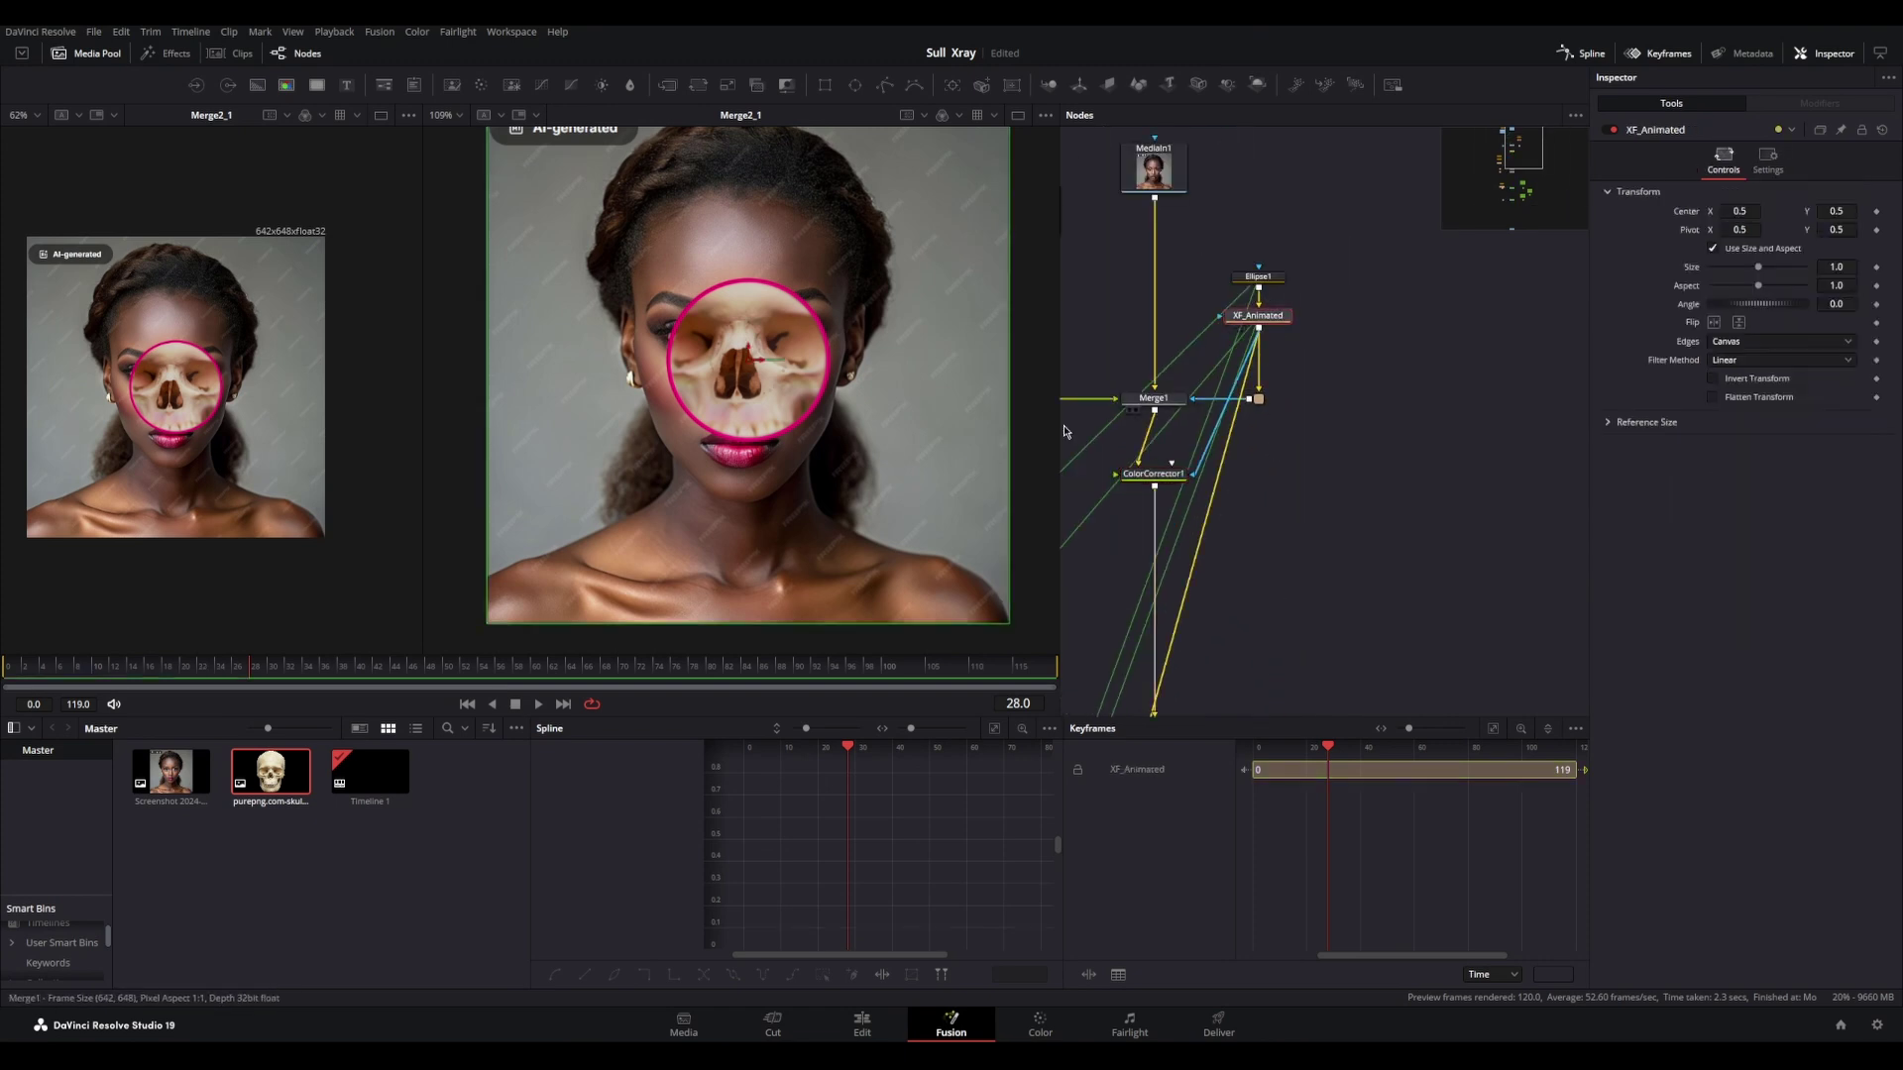
pyautogui.moveTo(745, 359); pyautogui.dragTo(722, 423)
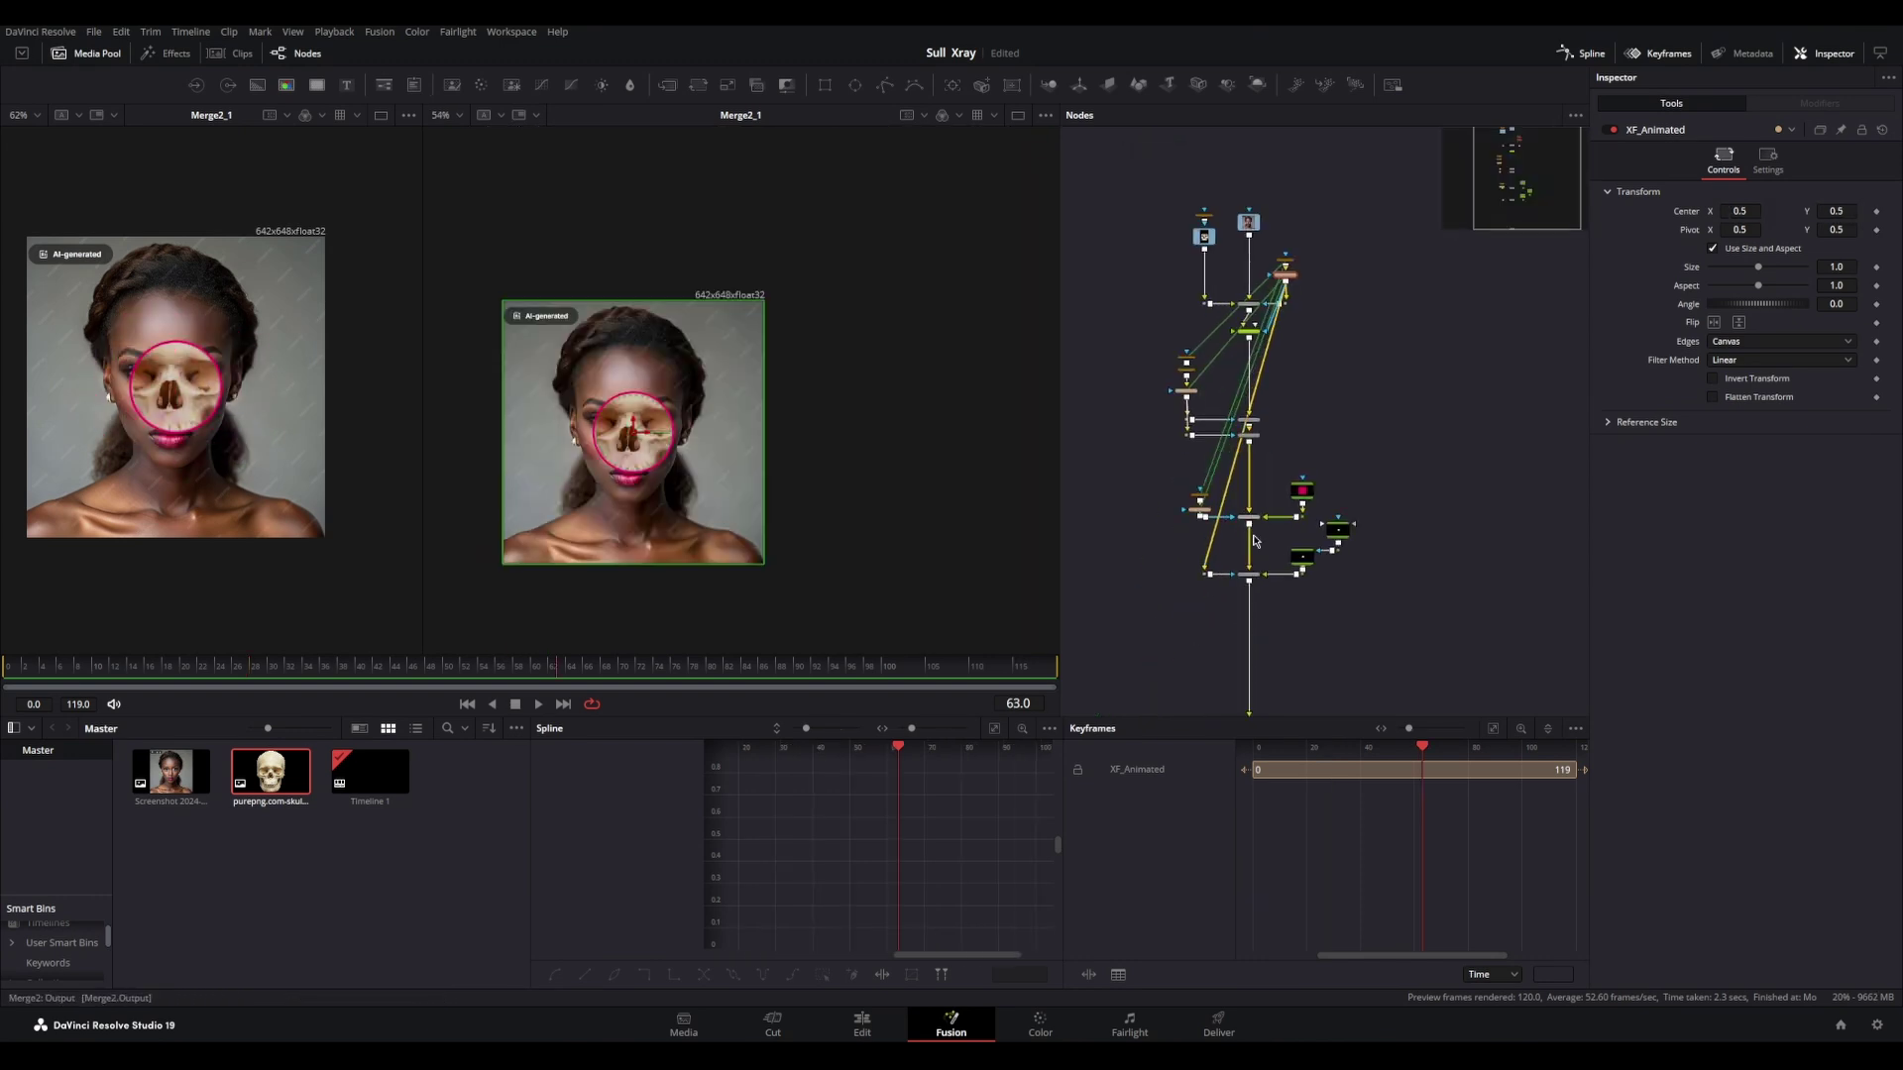
# Step: Try adding a pipe router on the XF_Animated connection to Merge2_1 and moving it aside
pyautogui.scroll(4, 1257, 549)
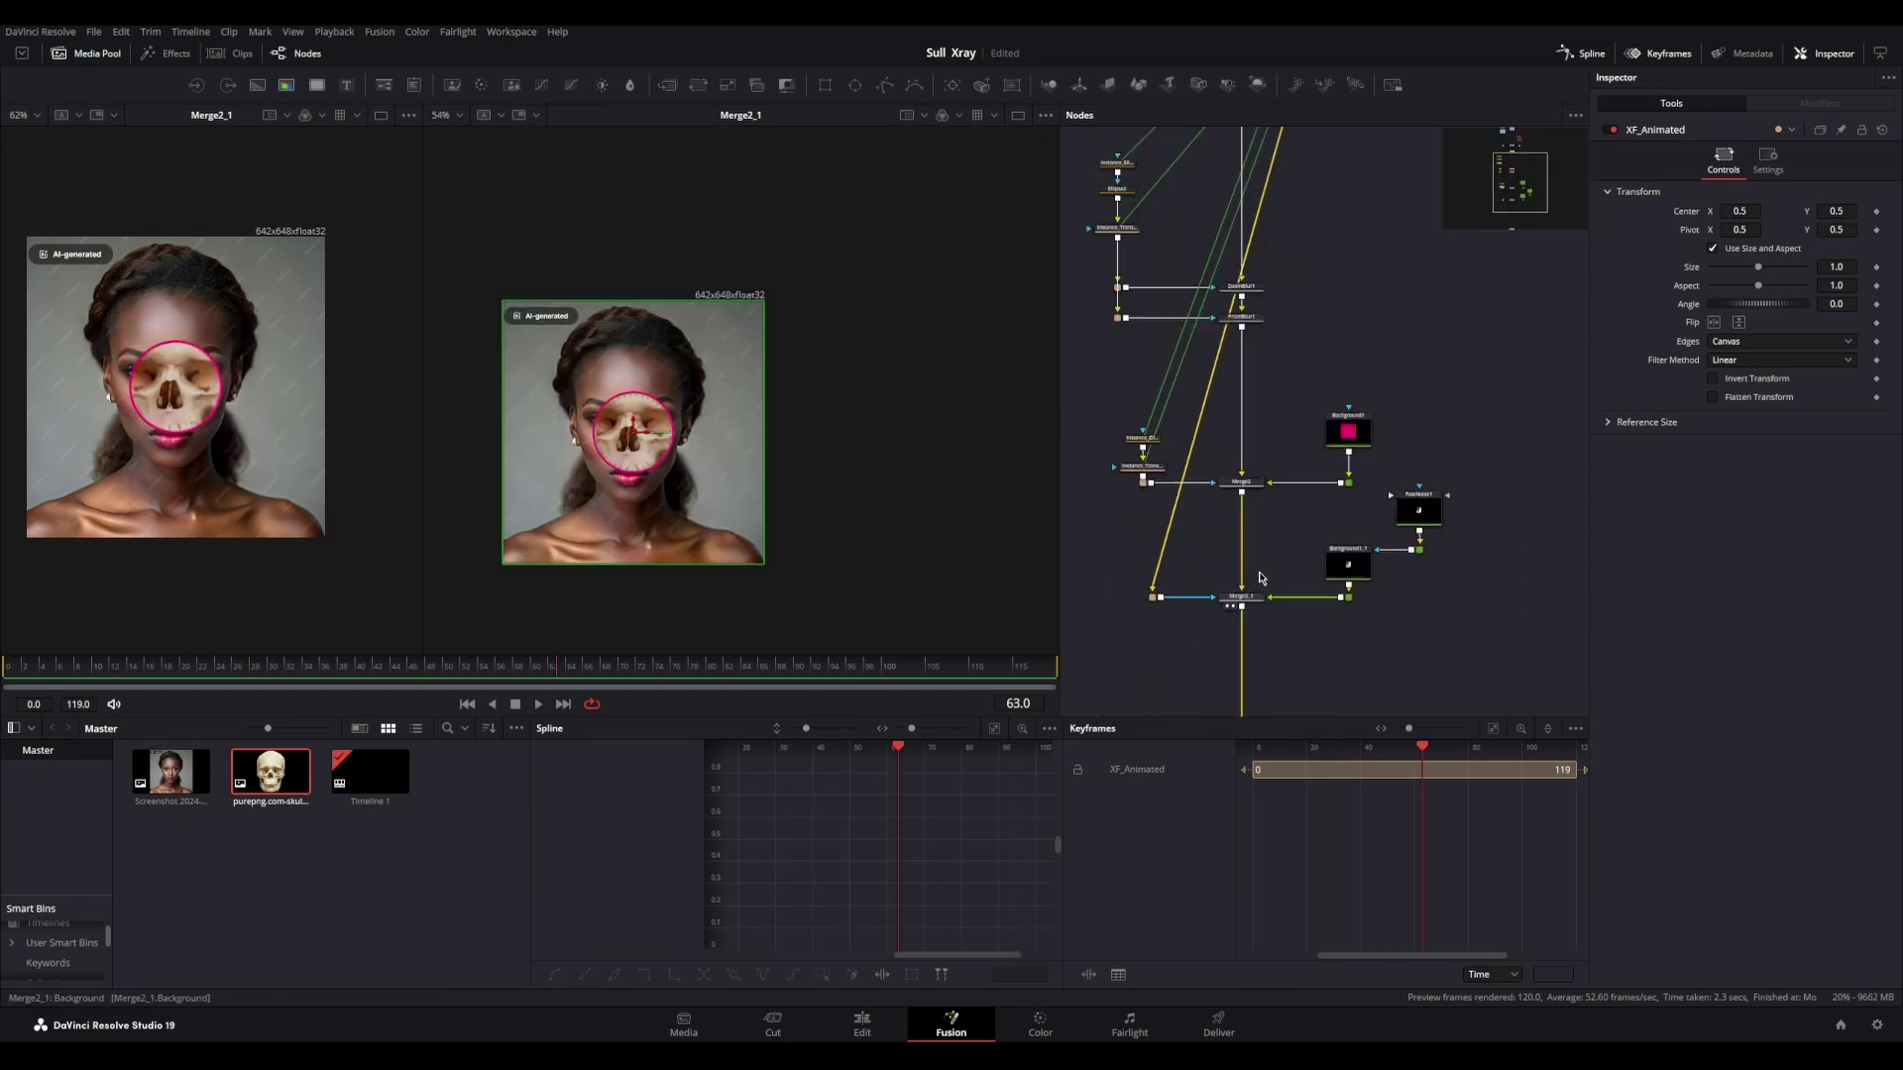
pyautogui.scroll(-4, 1262, 594)
pyautogui.scroll(2, 1291, 416)
pyautogui.moveTo(1291, 417); pyautogui.dragTo(1360, 344)
pyautogui.scroll(4, 1320, 465)
pyautogui.moveTo(1284, 623); pyautogui.dragTo(1355, 405)
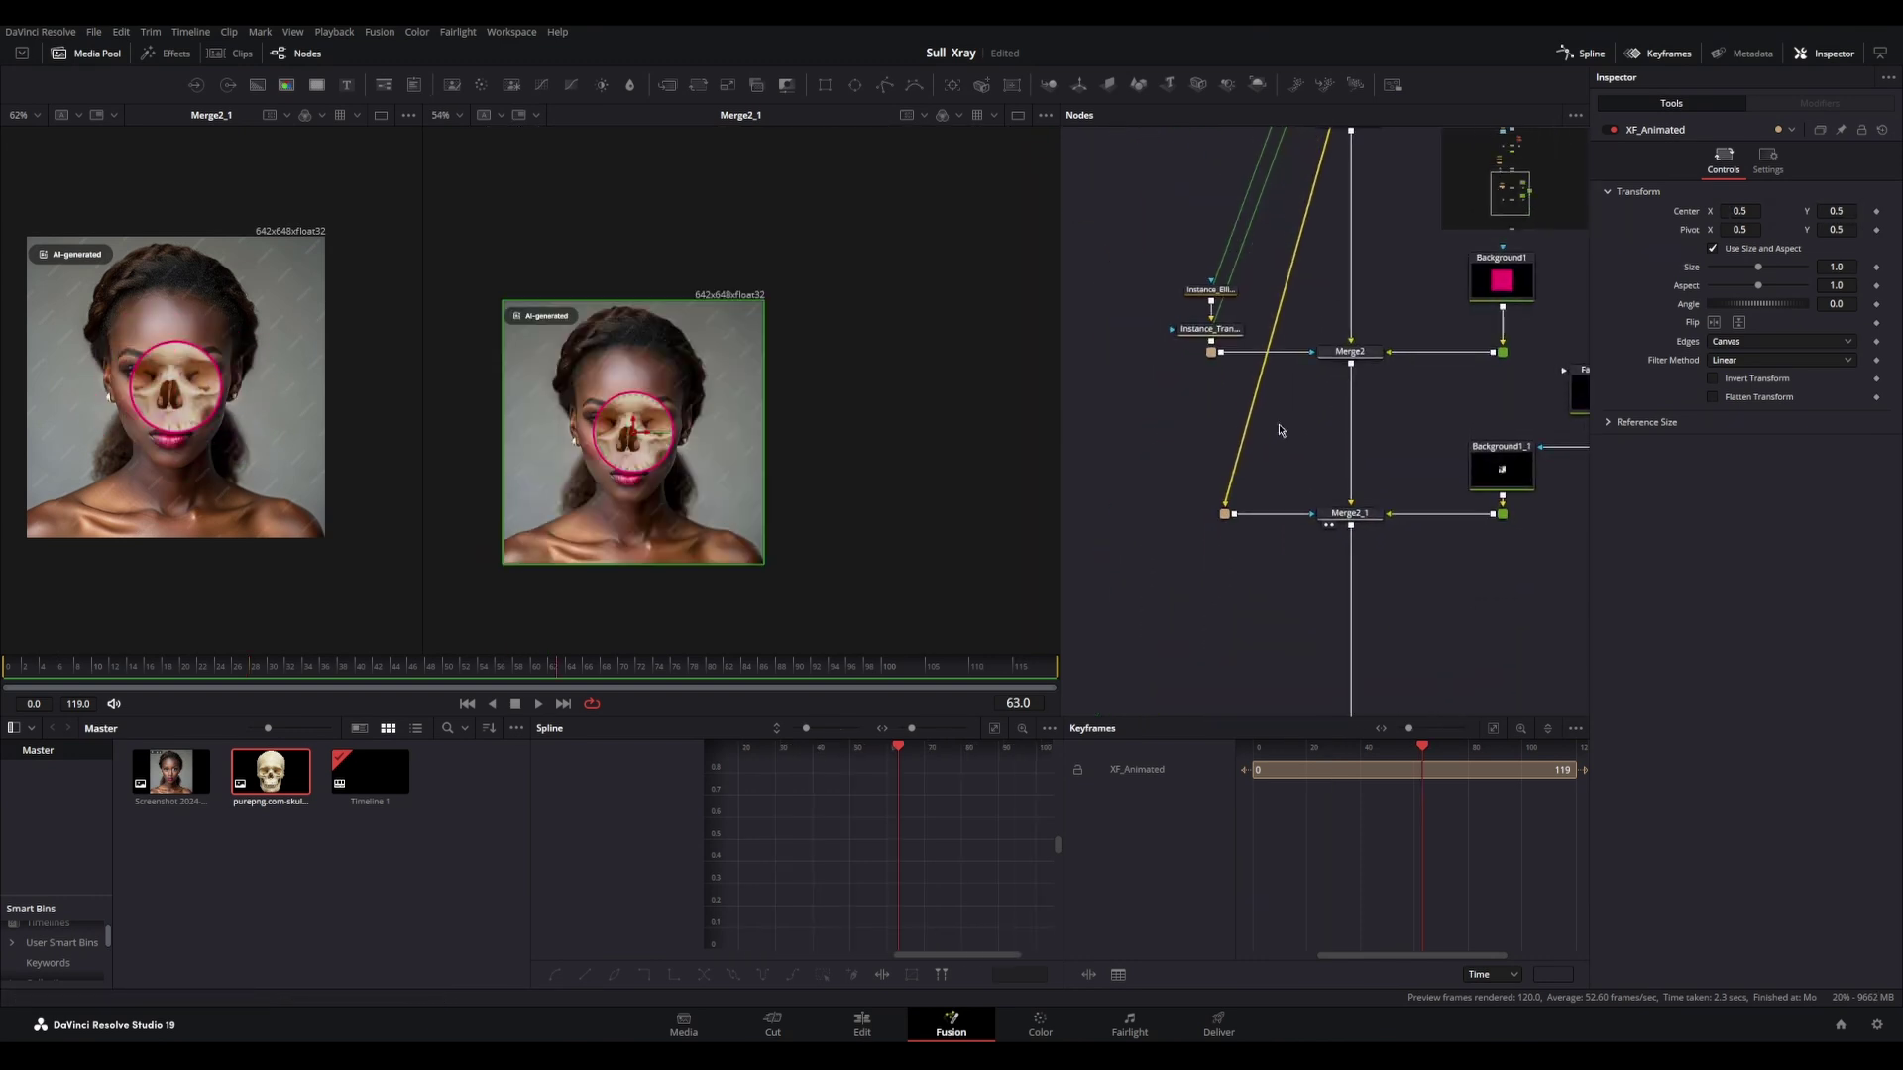
pyautogui.keyDown('alt'); pyautogui.click(1240, 434); pyautogui.keyUp('alt')
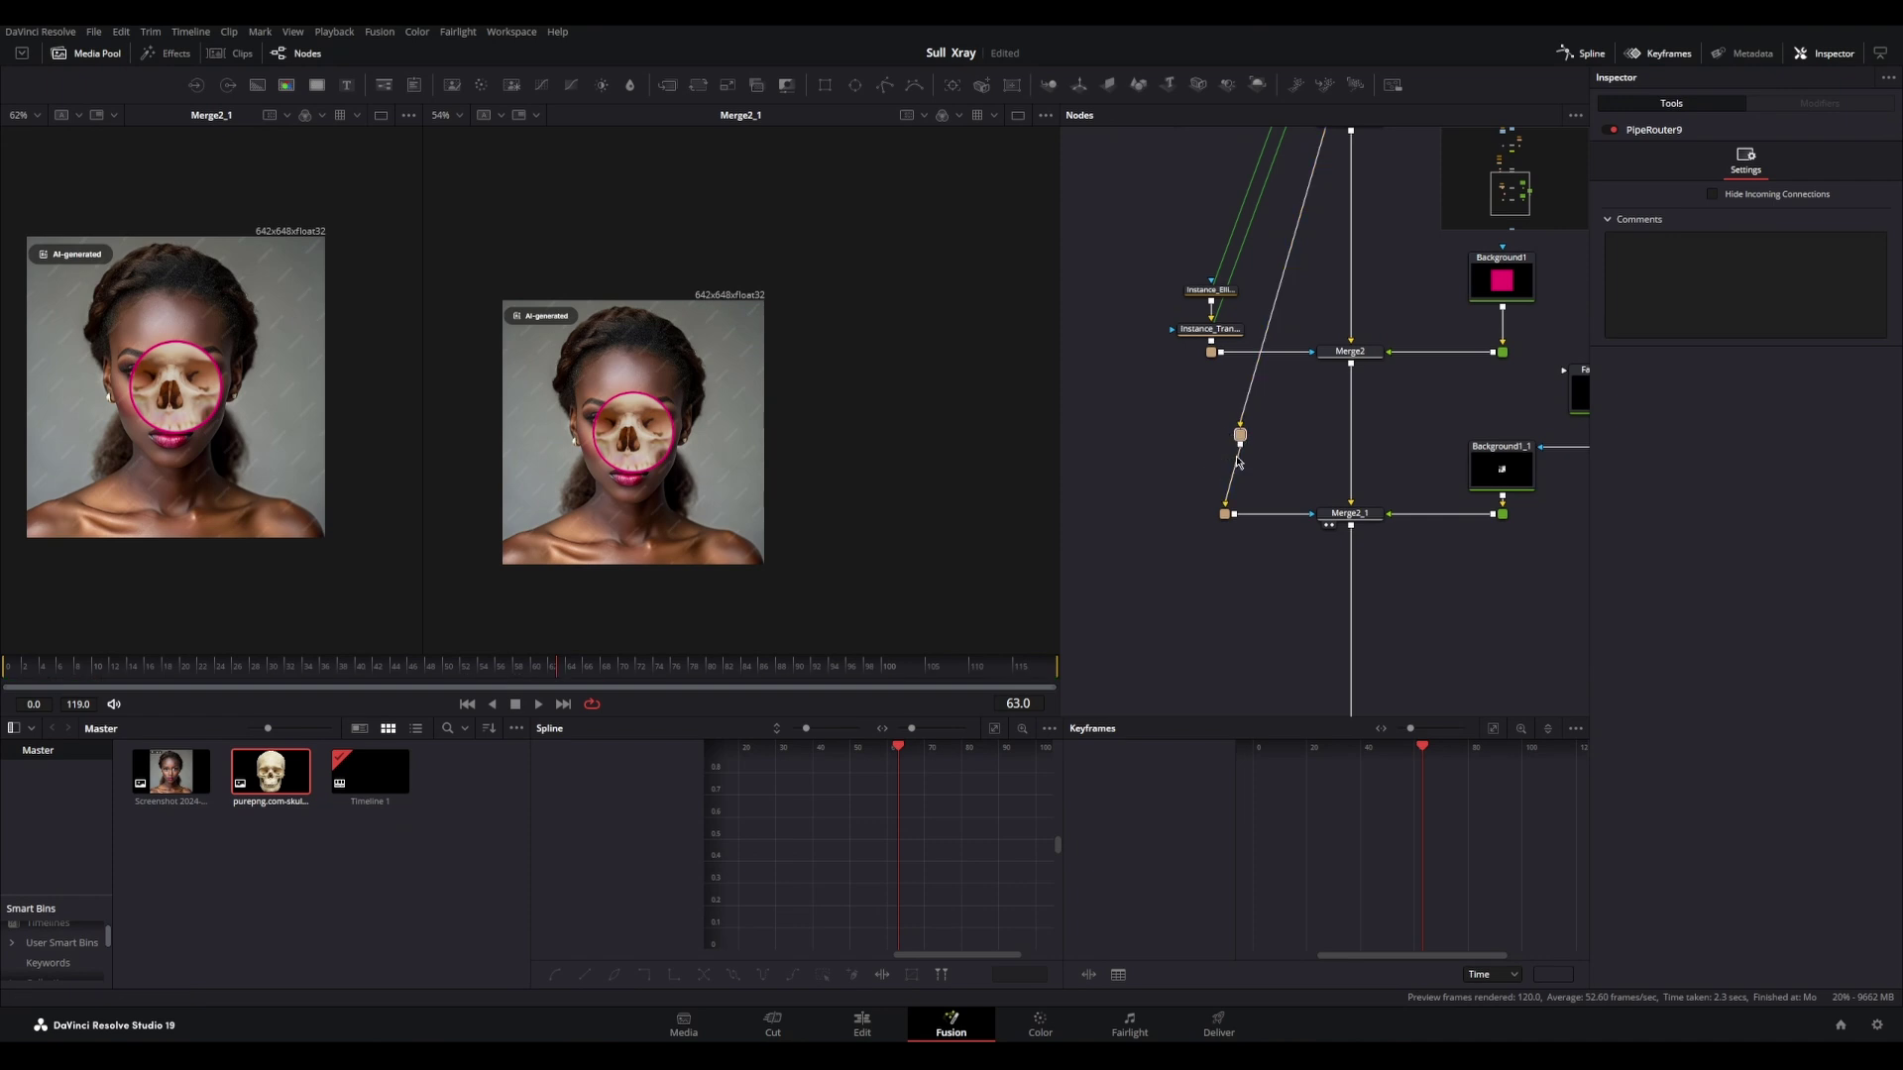
pyautogui.moveTo(1236, 437); pyautogui.dragTo(1091, 466)
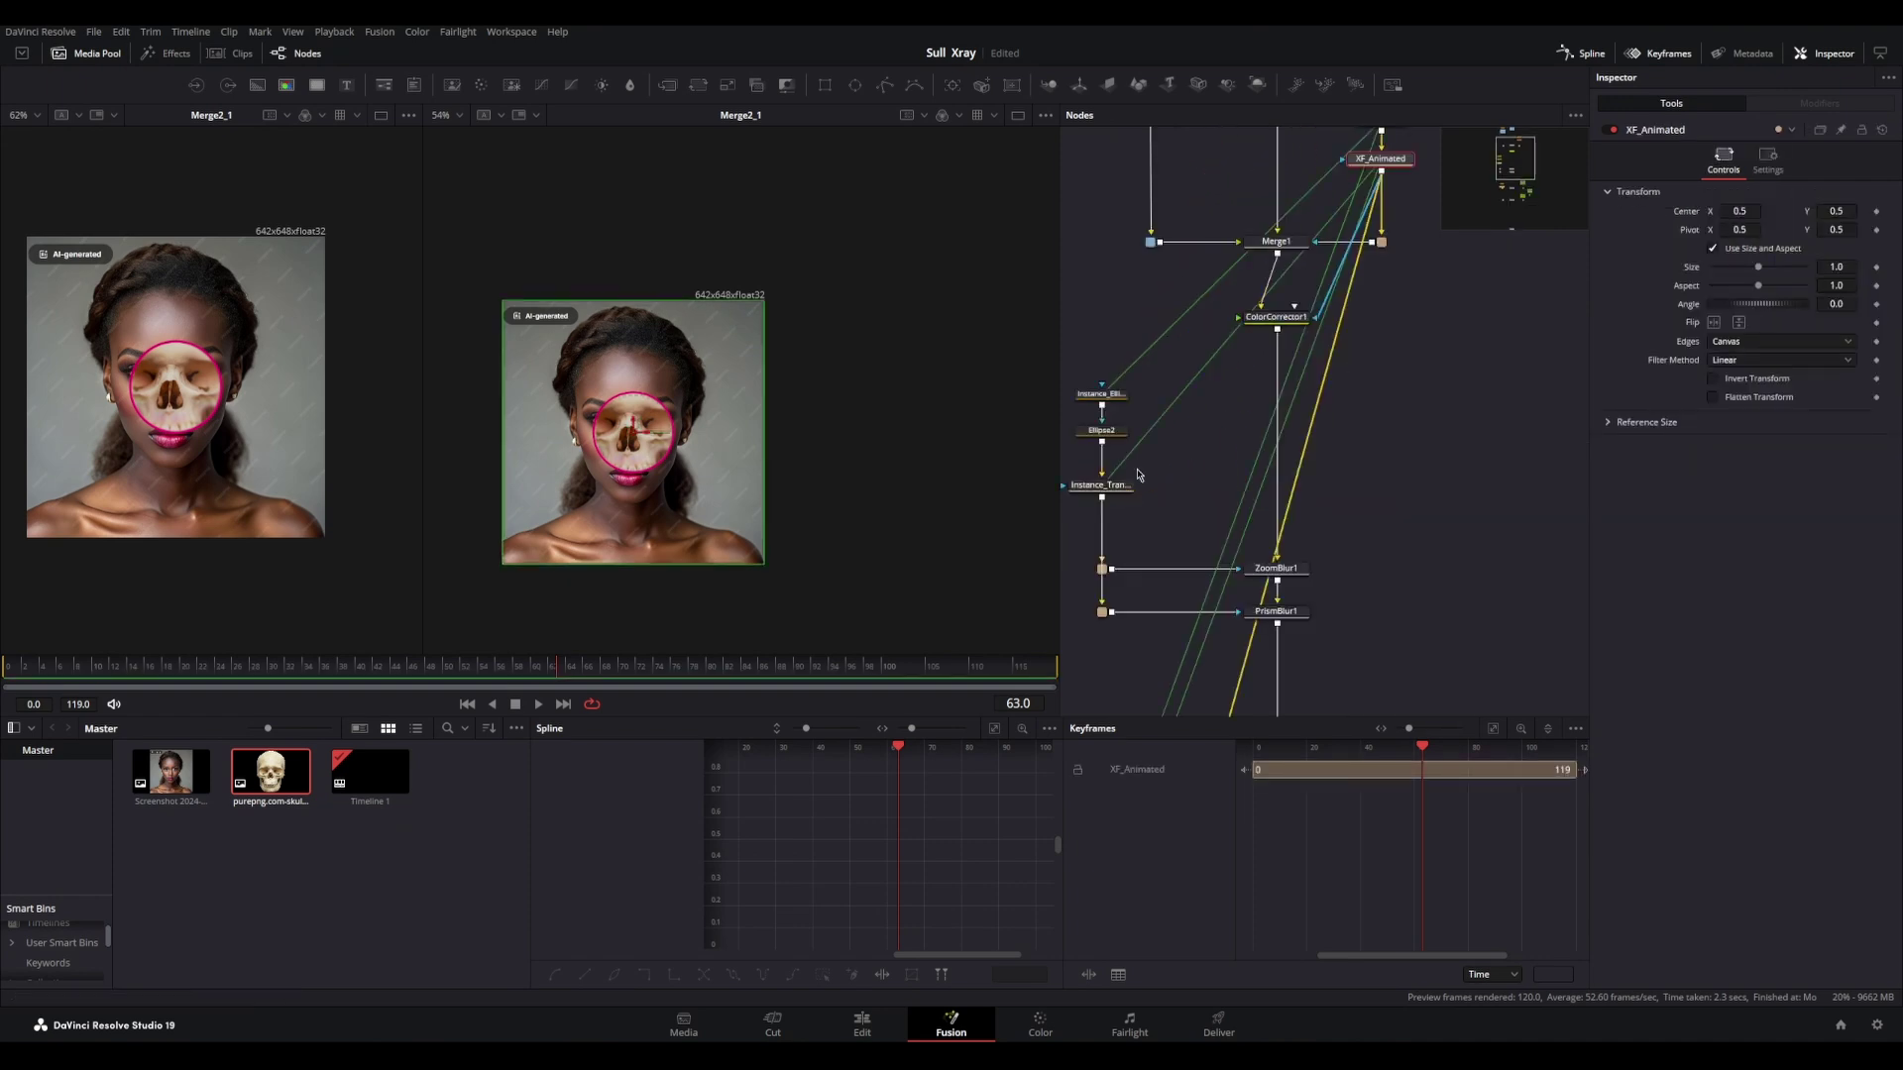
# Step: Examine the XF_Animated node and its connections in the node graph
pyautogui.scroll(4, 1364, 434)
pyautogui.scroll(-4, 1364, 433)
pyautogui.moveTo(1364, 433); pyautogui.dragTo(1373, 604)
pyautogui.scroll(2, 1384, 489)
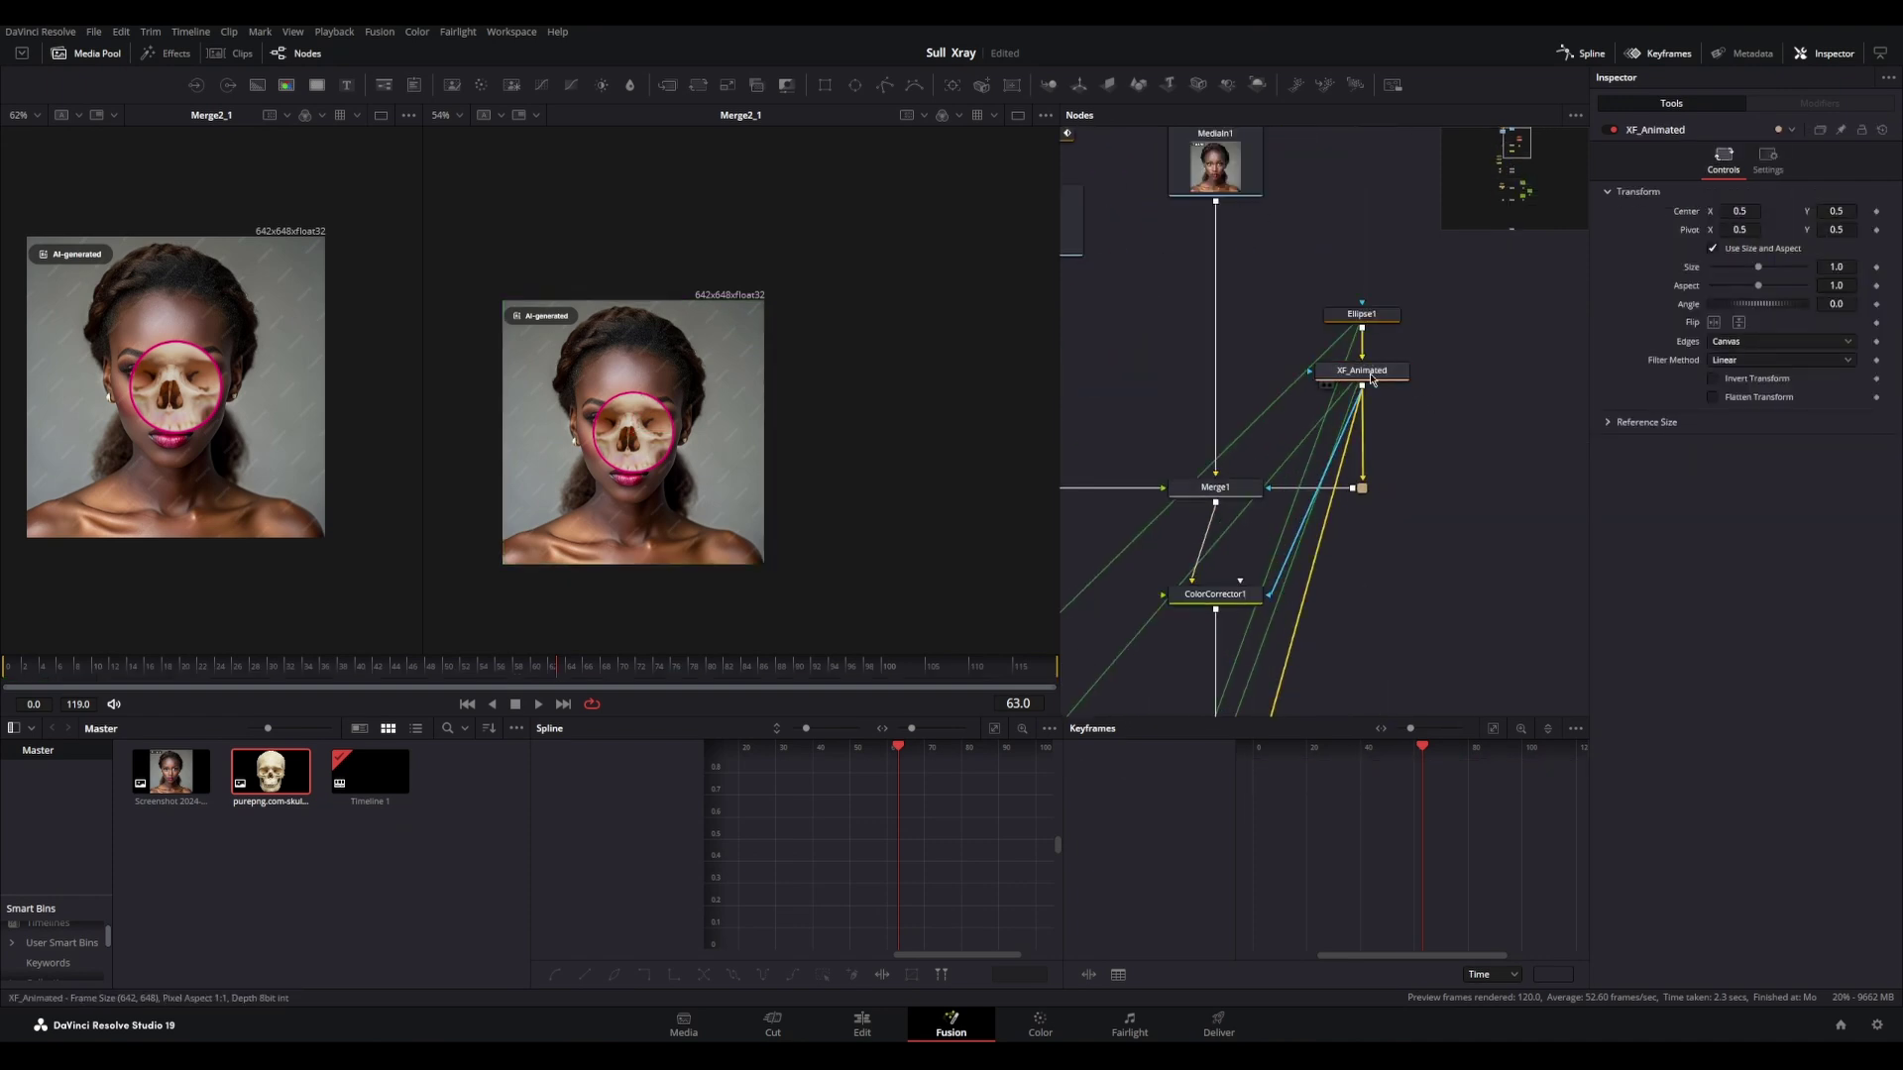
pyautogui.scroll(-4, 1389, 450)
pyautogui.moveTo(1389, 450); pyautogui.dragTo(1358, 313)
pyautogui.scroll(5, 1358, 313)
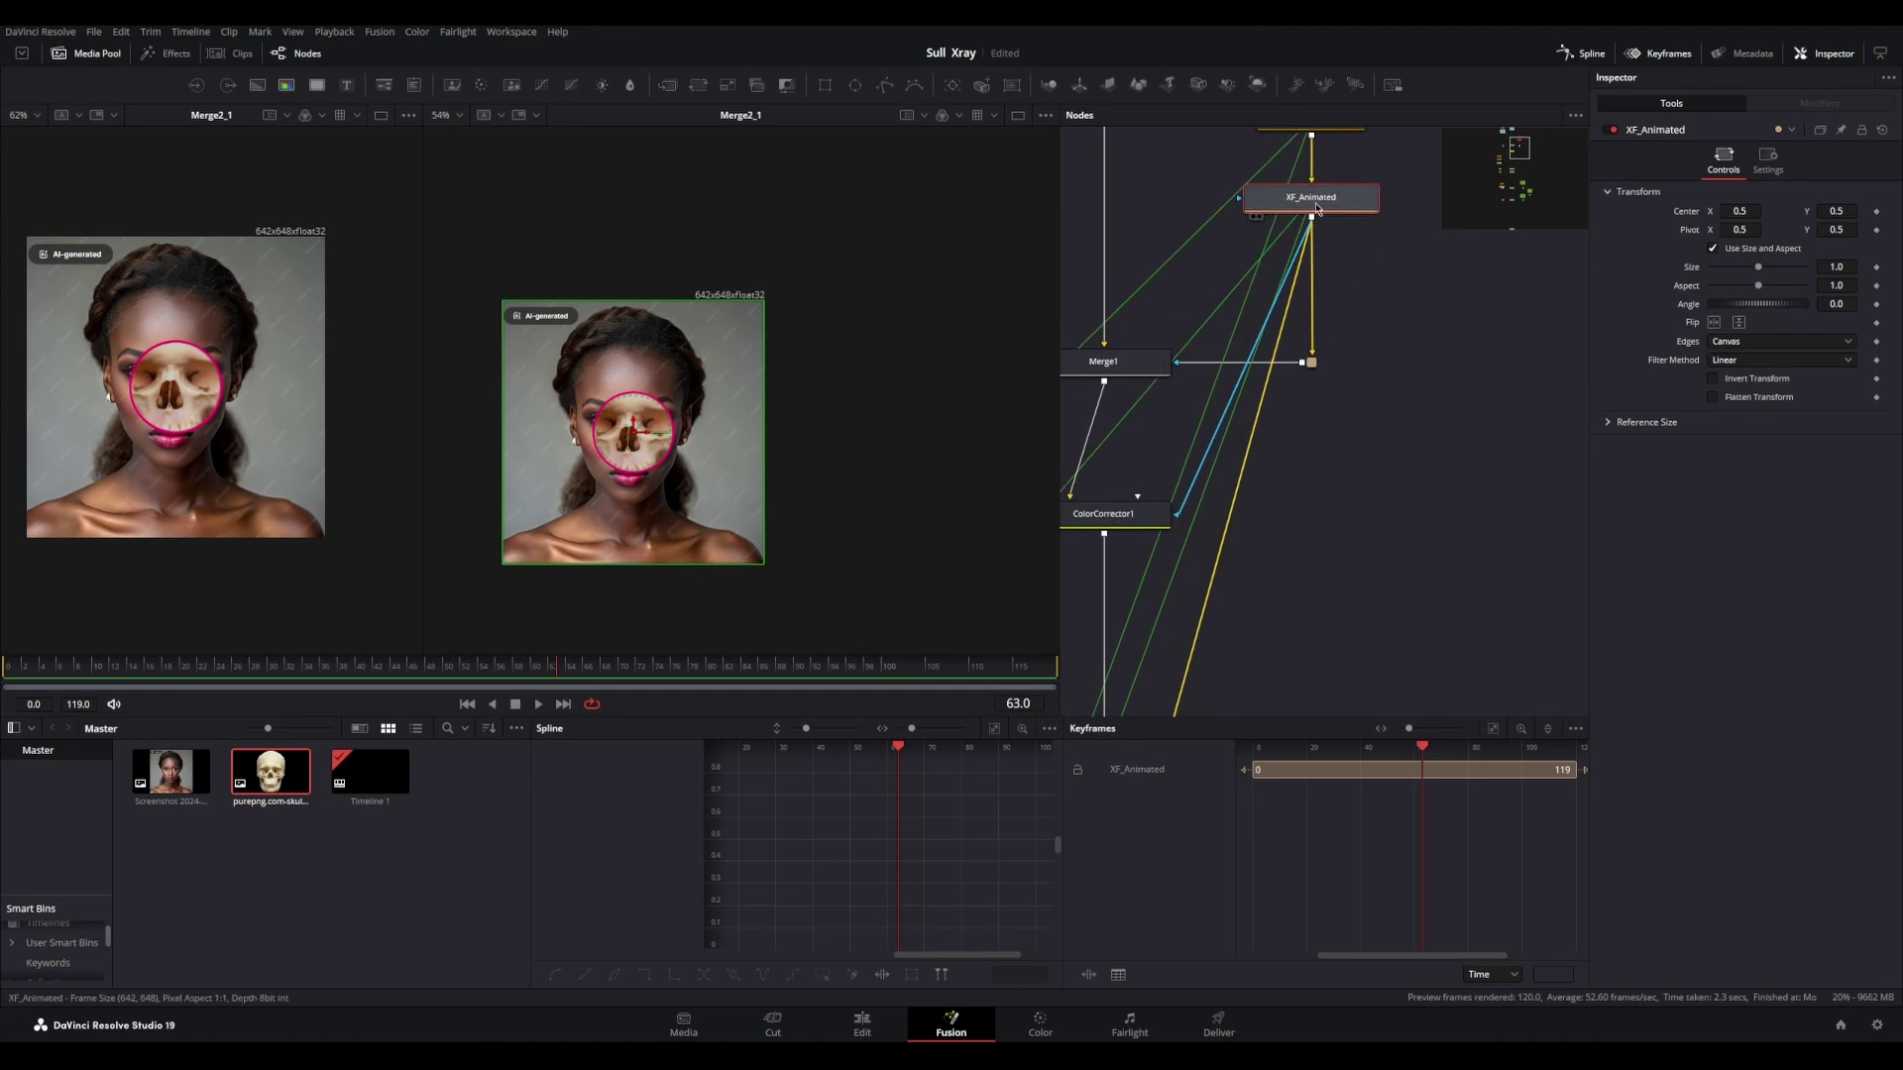
pyautogui.scroll(-5, 1259, 452)
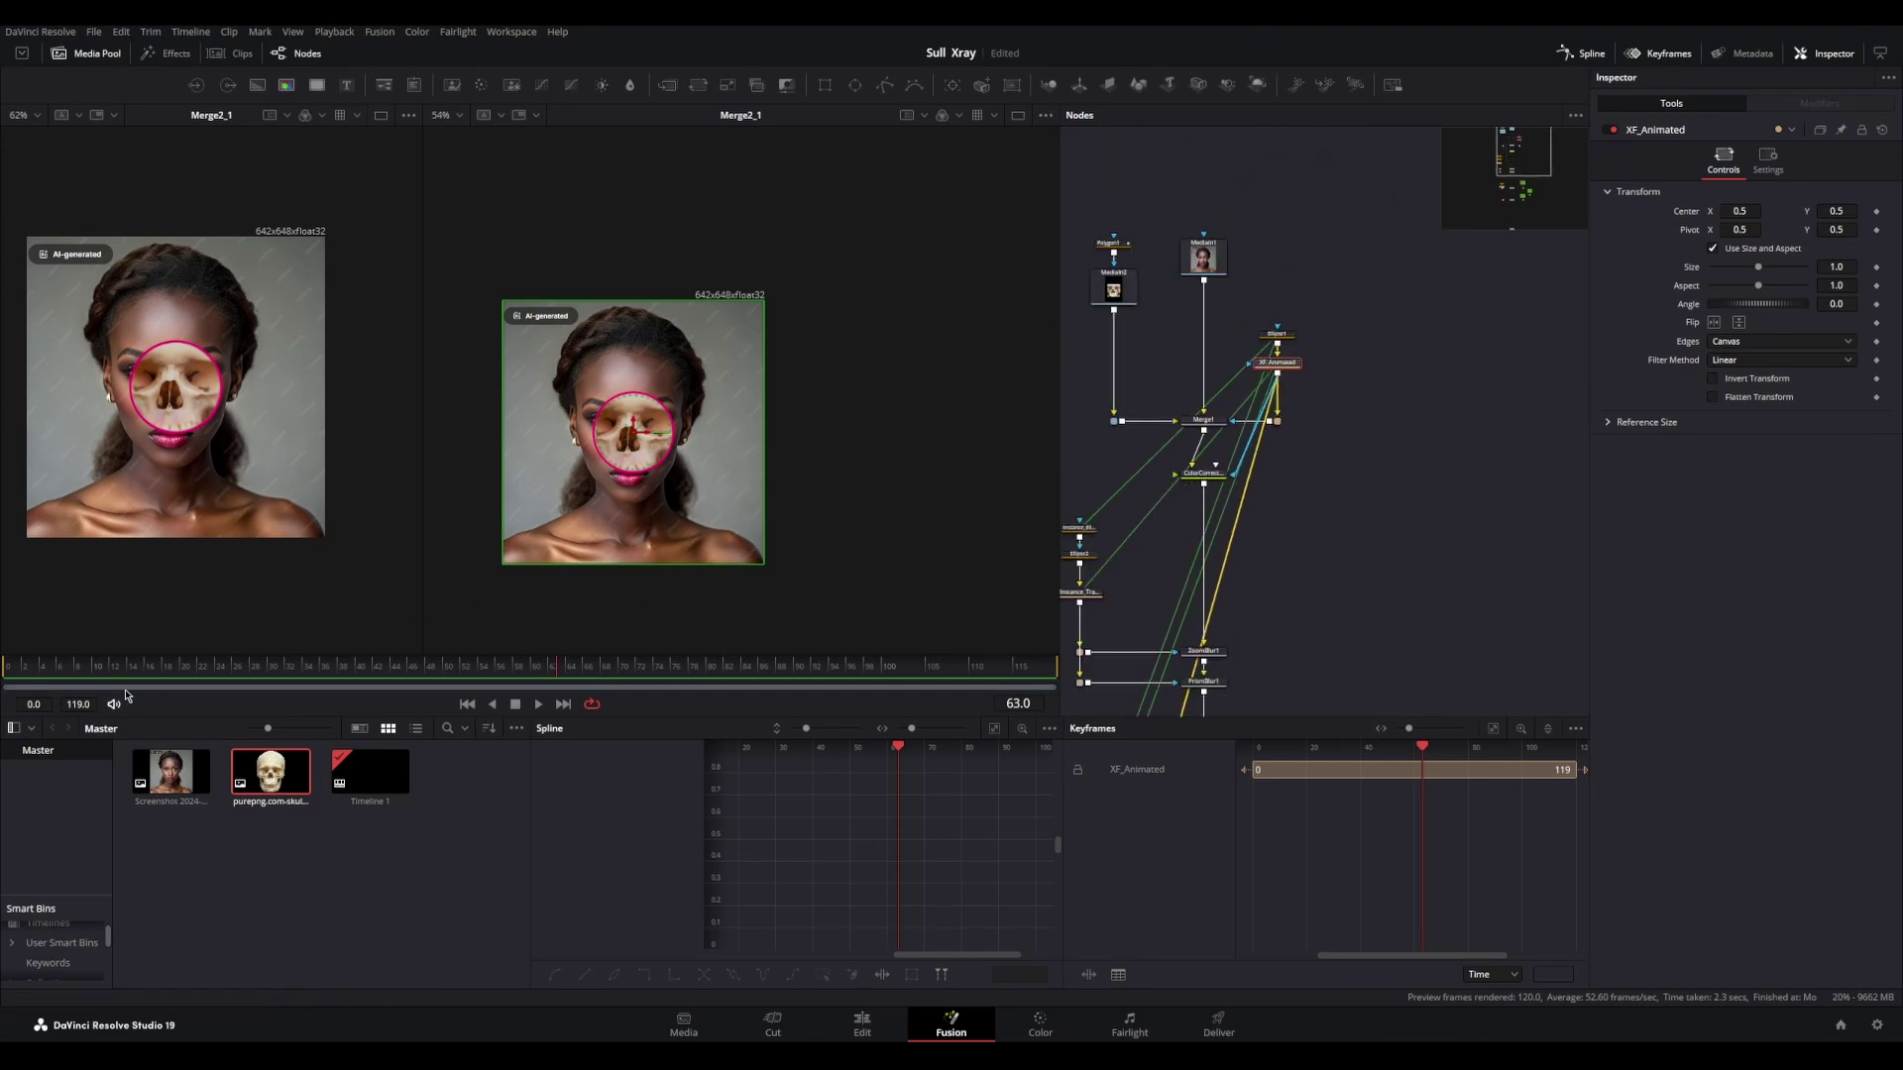
# Step: Keyframe XF_Animated's Size at 1.0 and Center at 0.5, 0.5 on frame 12
pyautogui.scroll(3, 1265, 400)
pyautogui.scroll(2, 1266, 400)
pyautogui.scroll(3, 644, 456)
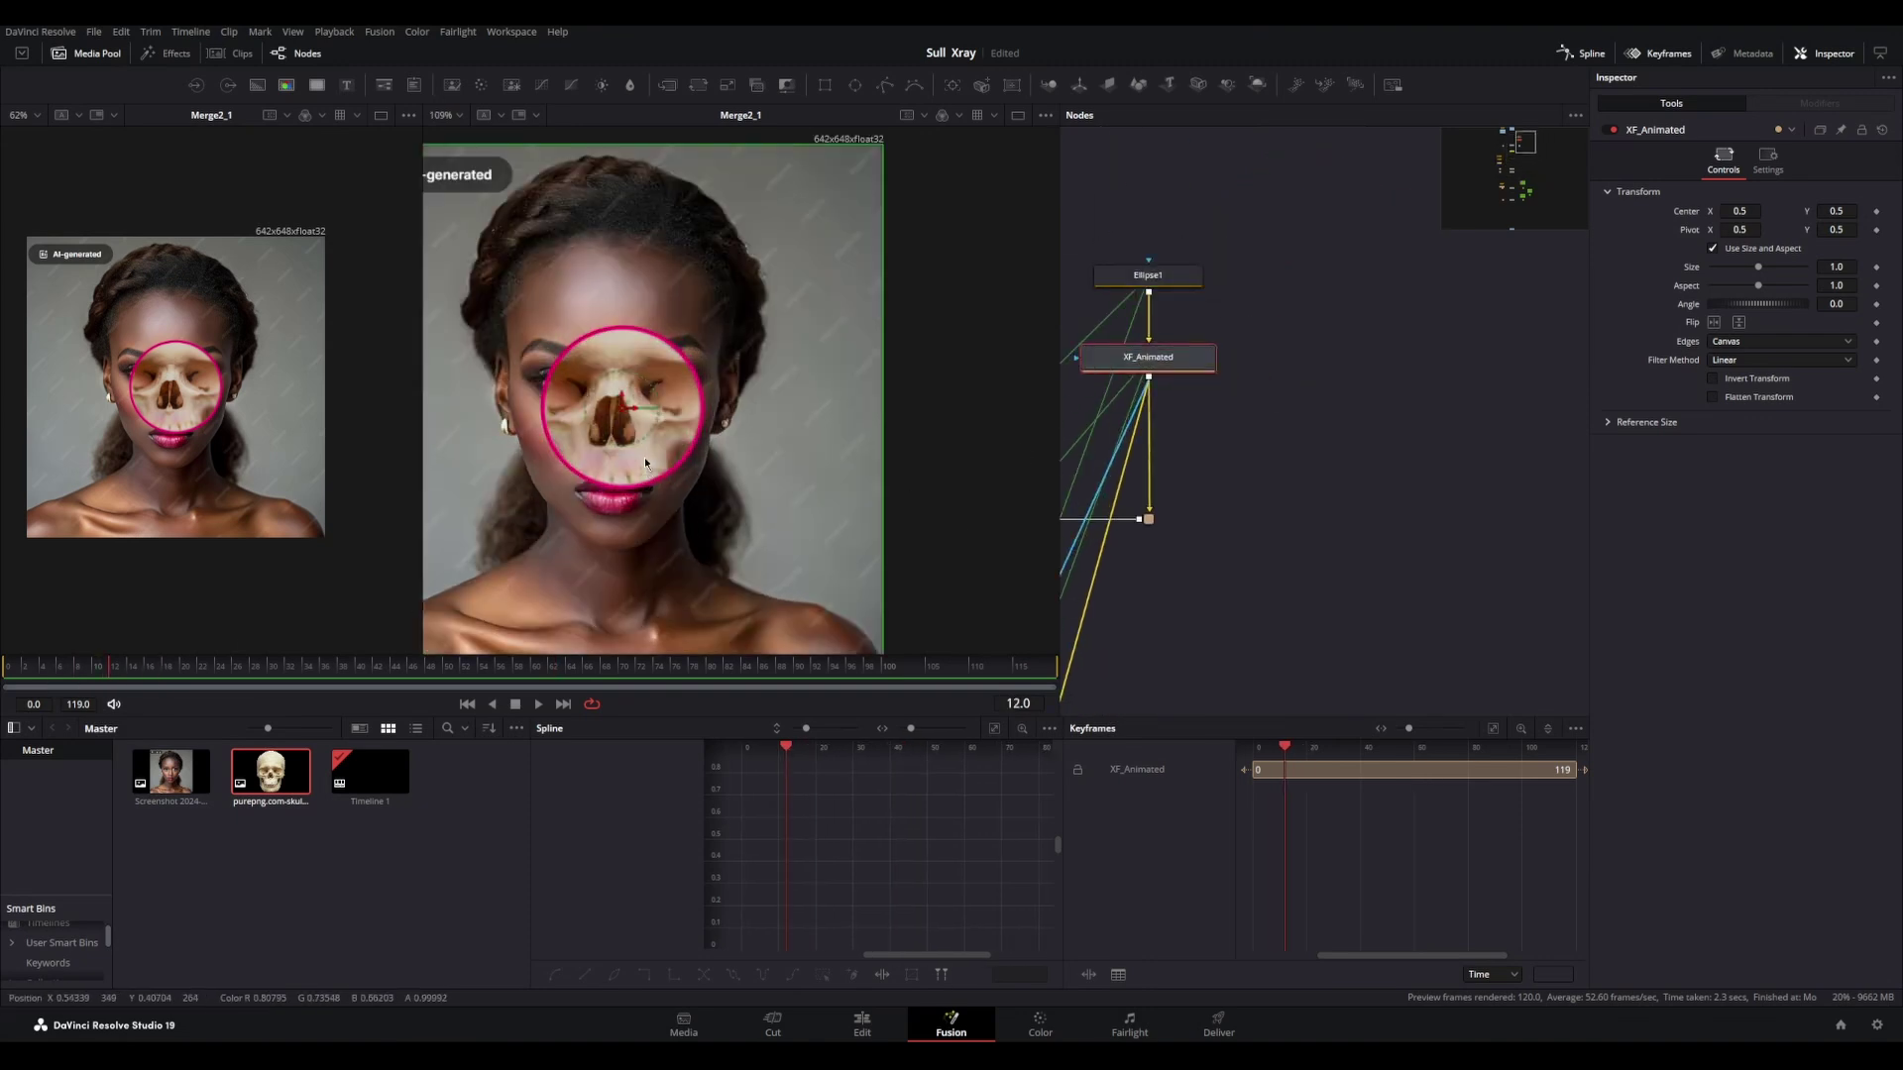
pyautogui.click(1876, 267)
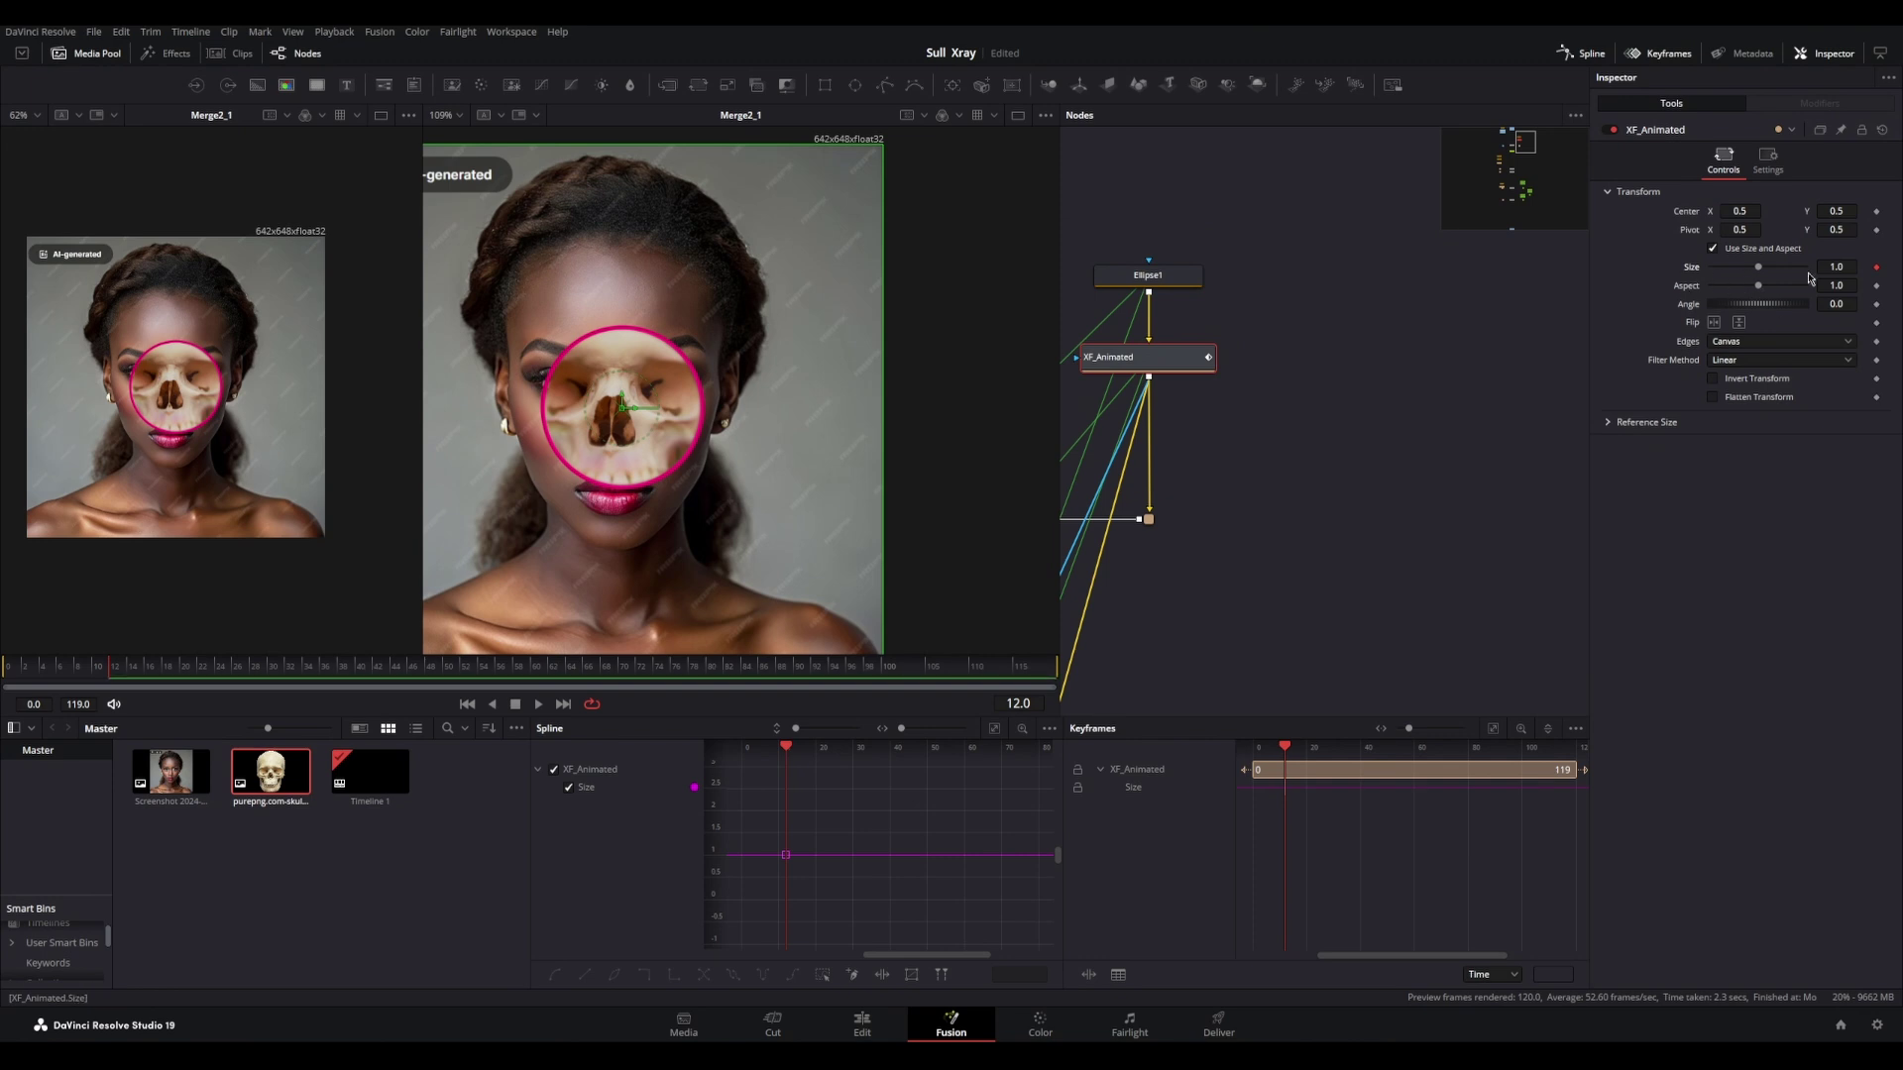
pyautogui.click(1876, 212)
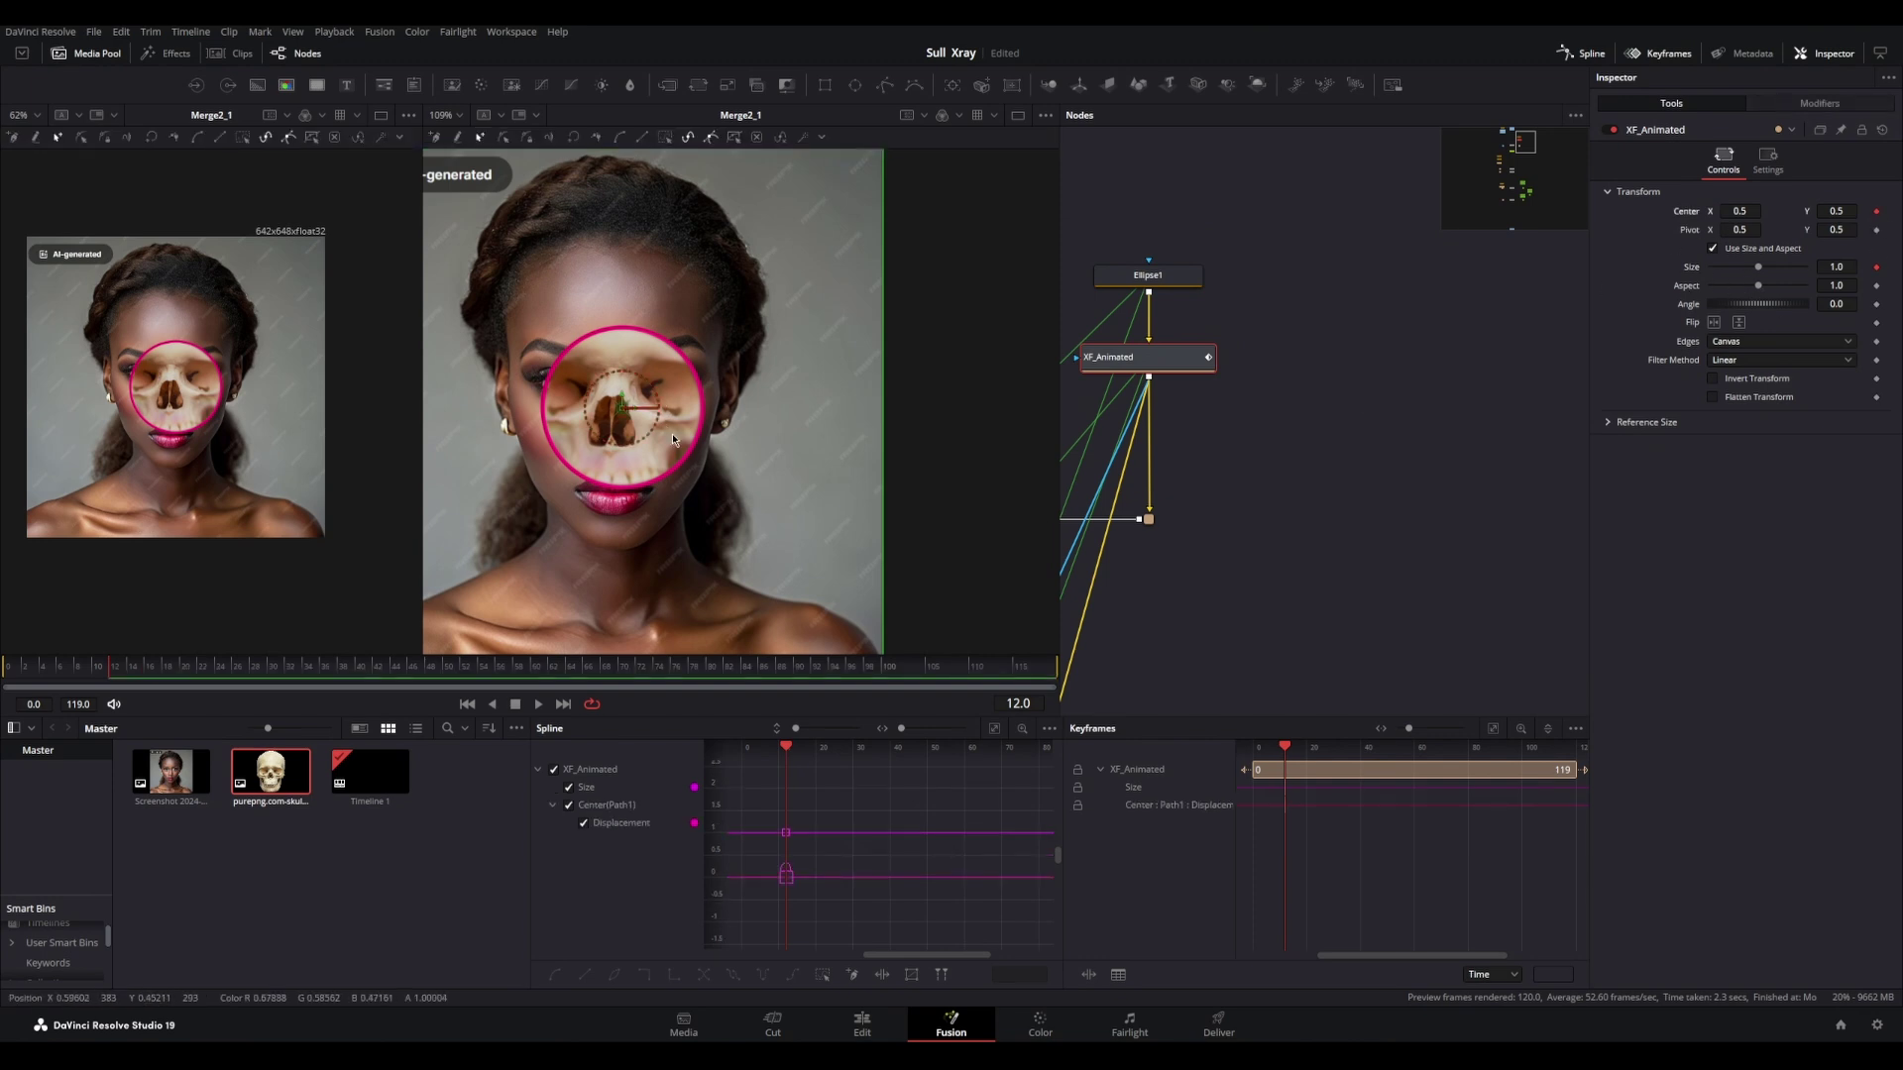
# Step: Keyframe XF_Animated's Size at 0.0 on frame 0 and smooth the Size keyframes in the Spline editor
pyautogui.moveTo(96, 673); pyautogui.dragTo(4, 672)
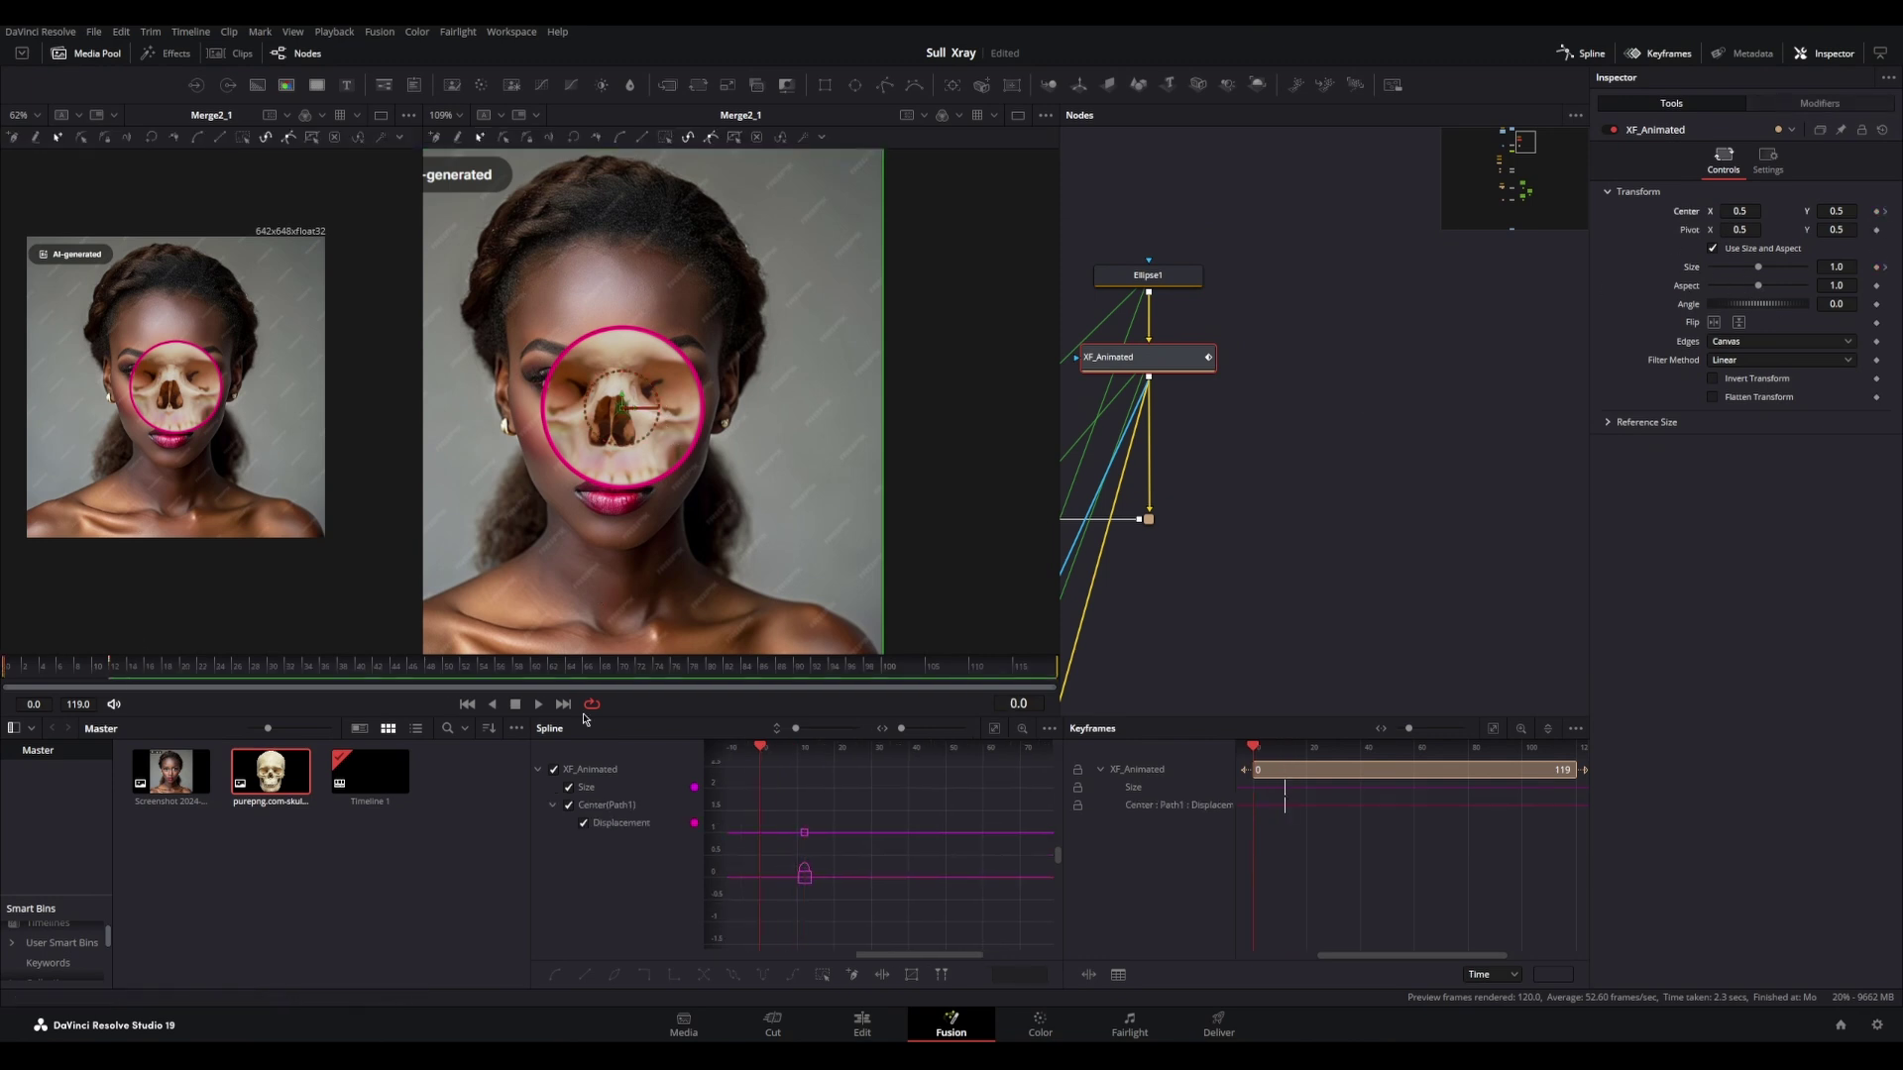
pyautogui.moveTo(1758, 266); pyautogui.dragTo(1674, 279)
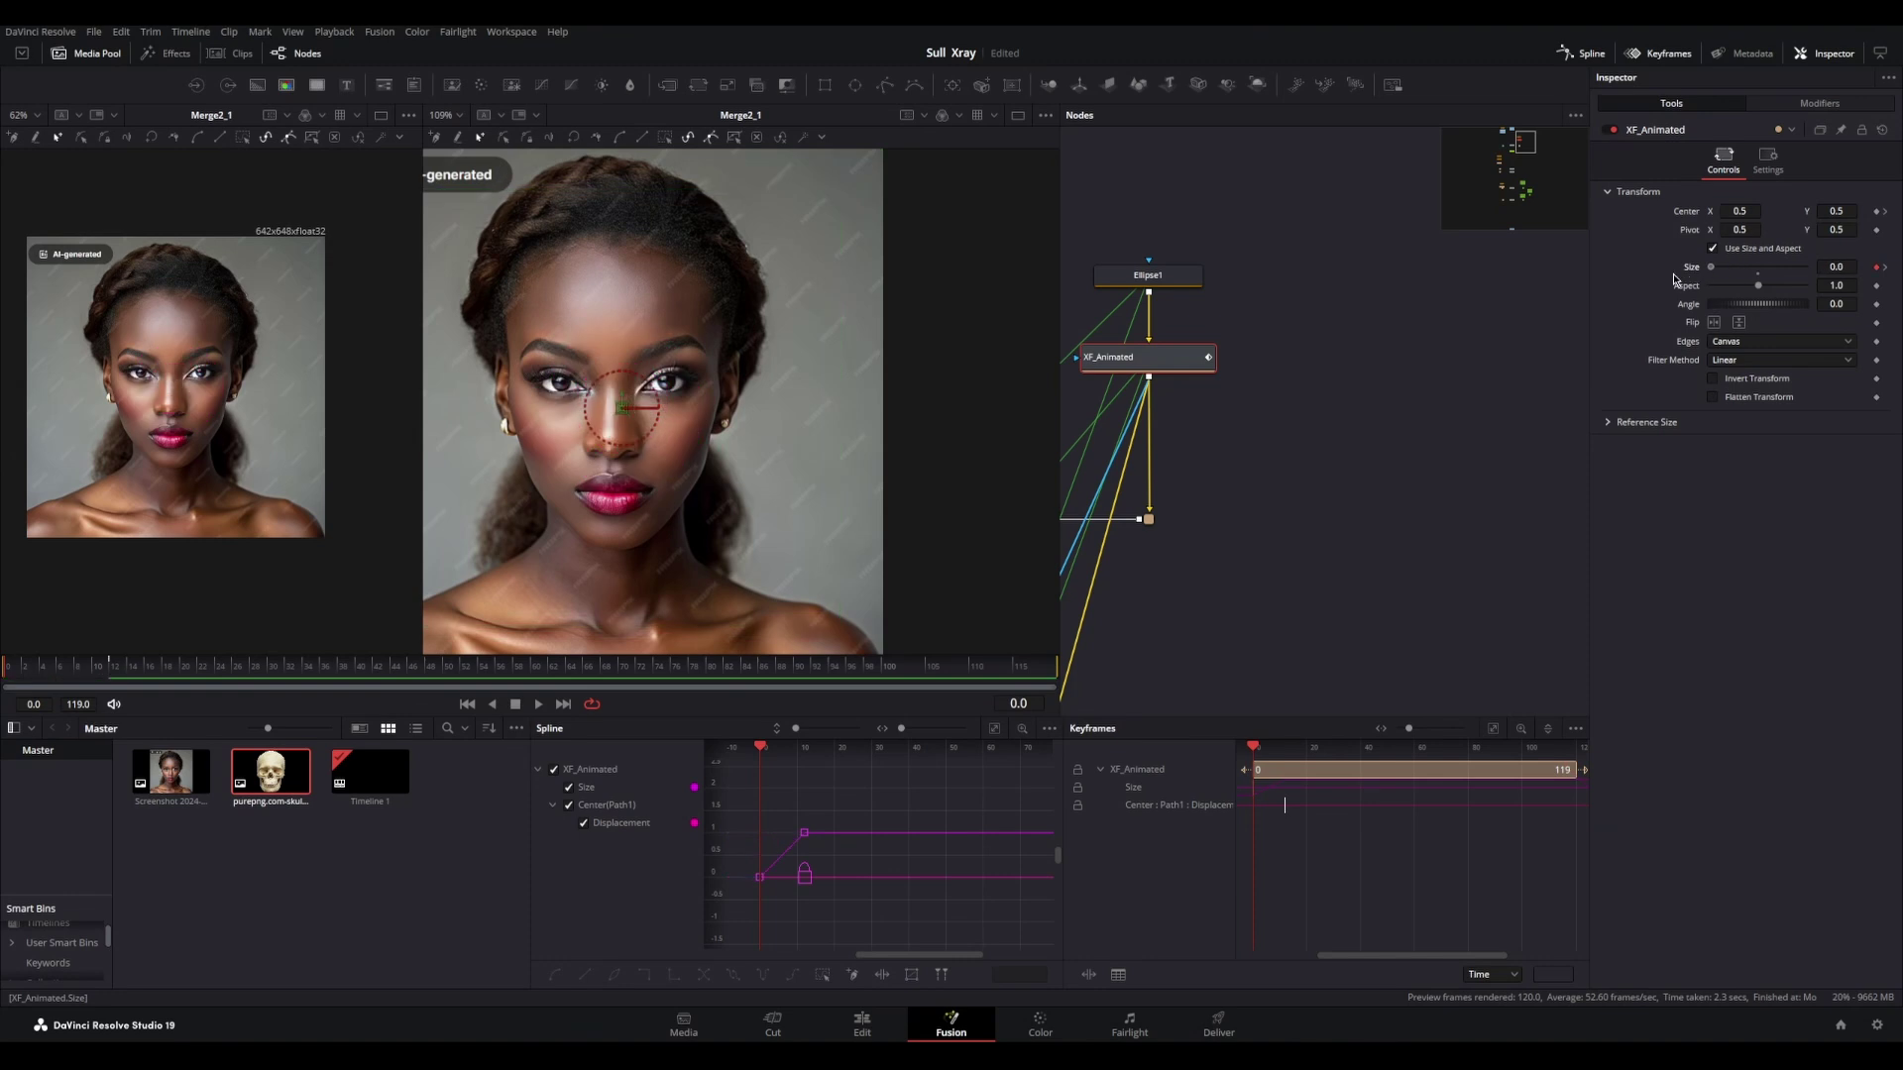
pyautogui.scroll(3, 877, 823)
pyautogui.moveTo(1049, 852); pyautogui.dragTo(768, 932)
pyautogui.hotkey('shift', 's')
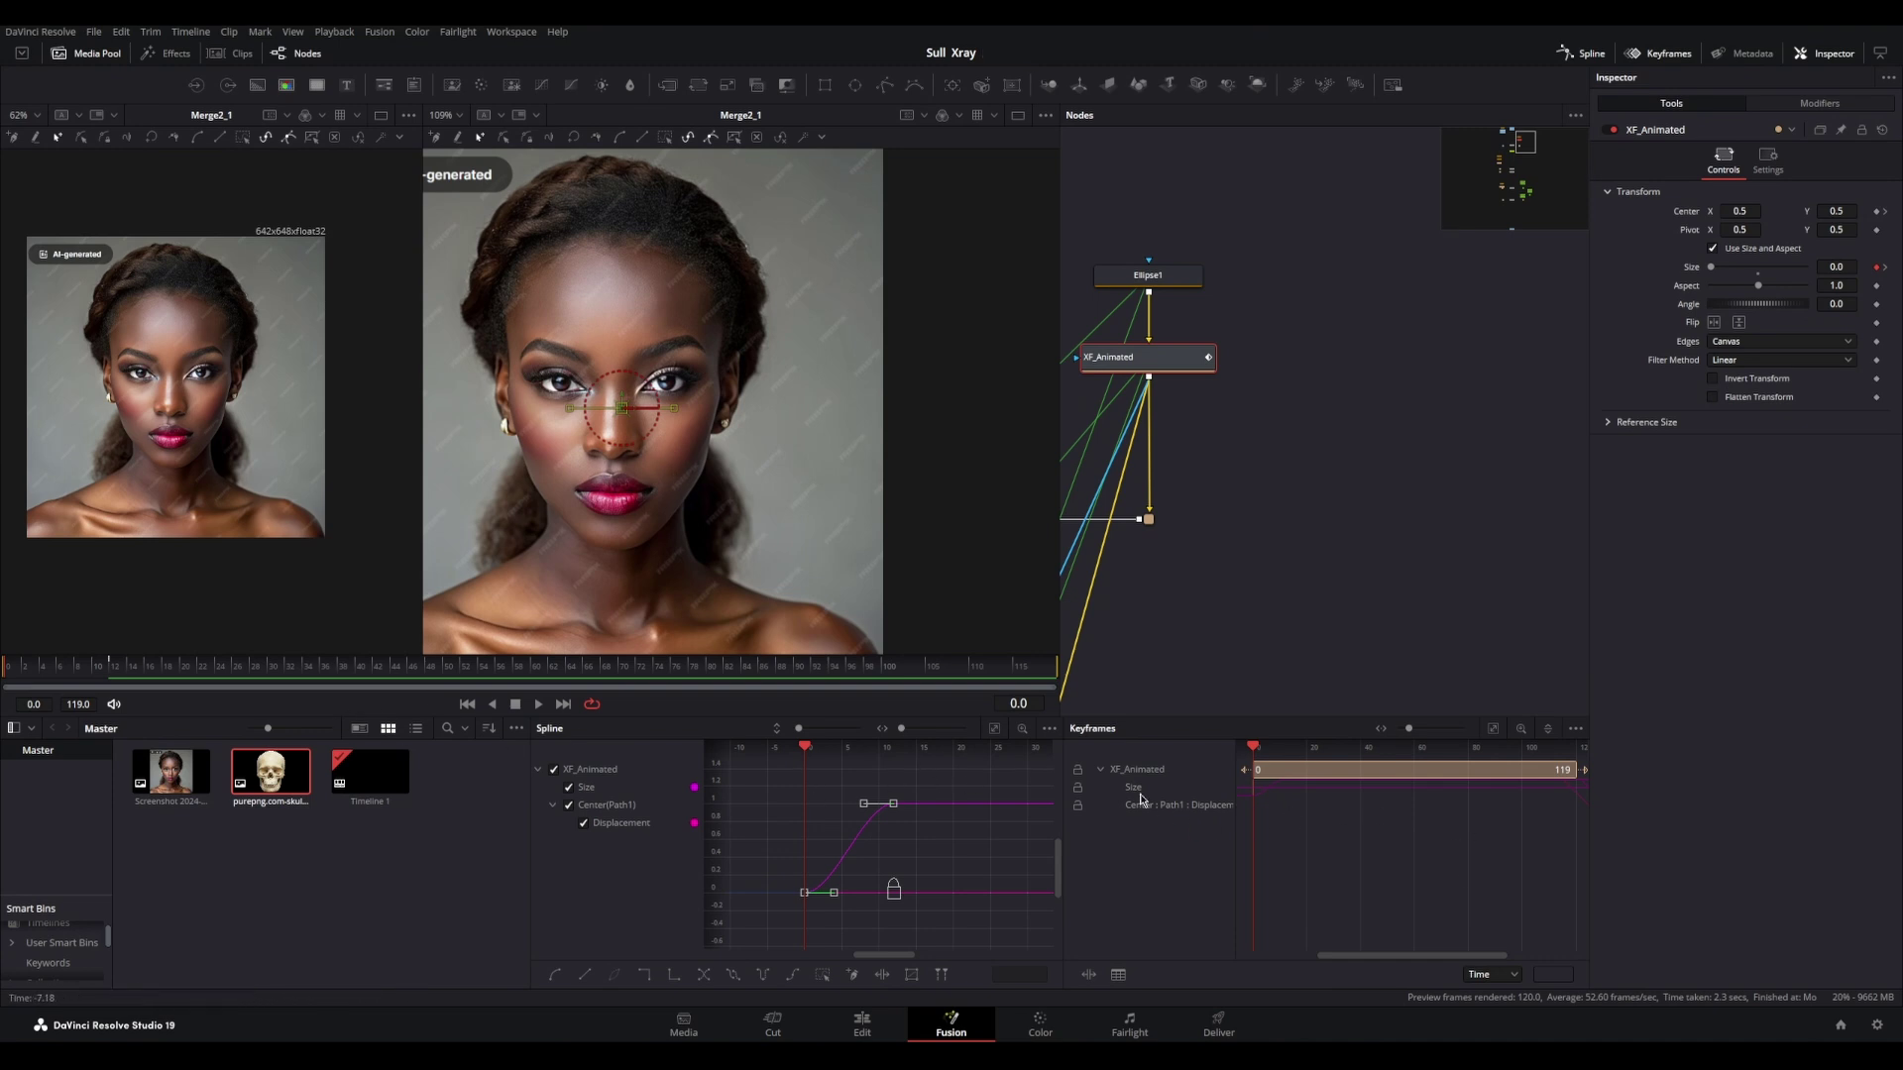
# Step: Move XF_Animated's Center keyframe to frame 0 and keyframe its Center at about 0.351, 0.563 on frame 12
pyautogui.click(1171, 807)
pyautogui.moveTo(1337, 808)
pyautogui.mouseDown()
pyautogui.moveTo(1382, 799)
pyautogui.moveTo(1308, 815)
pyautogui.mouseUp()
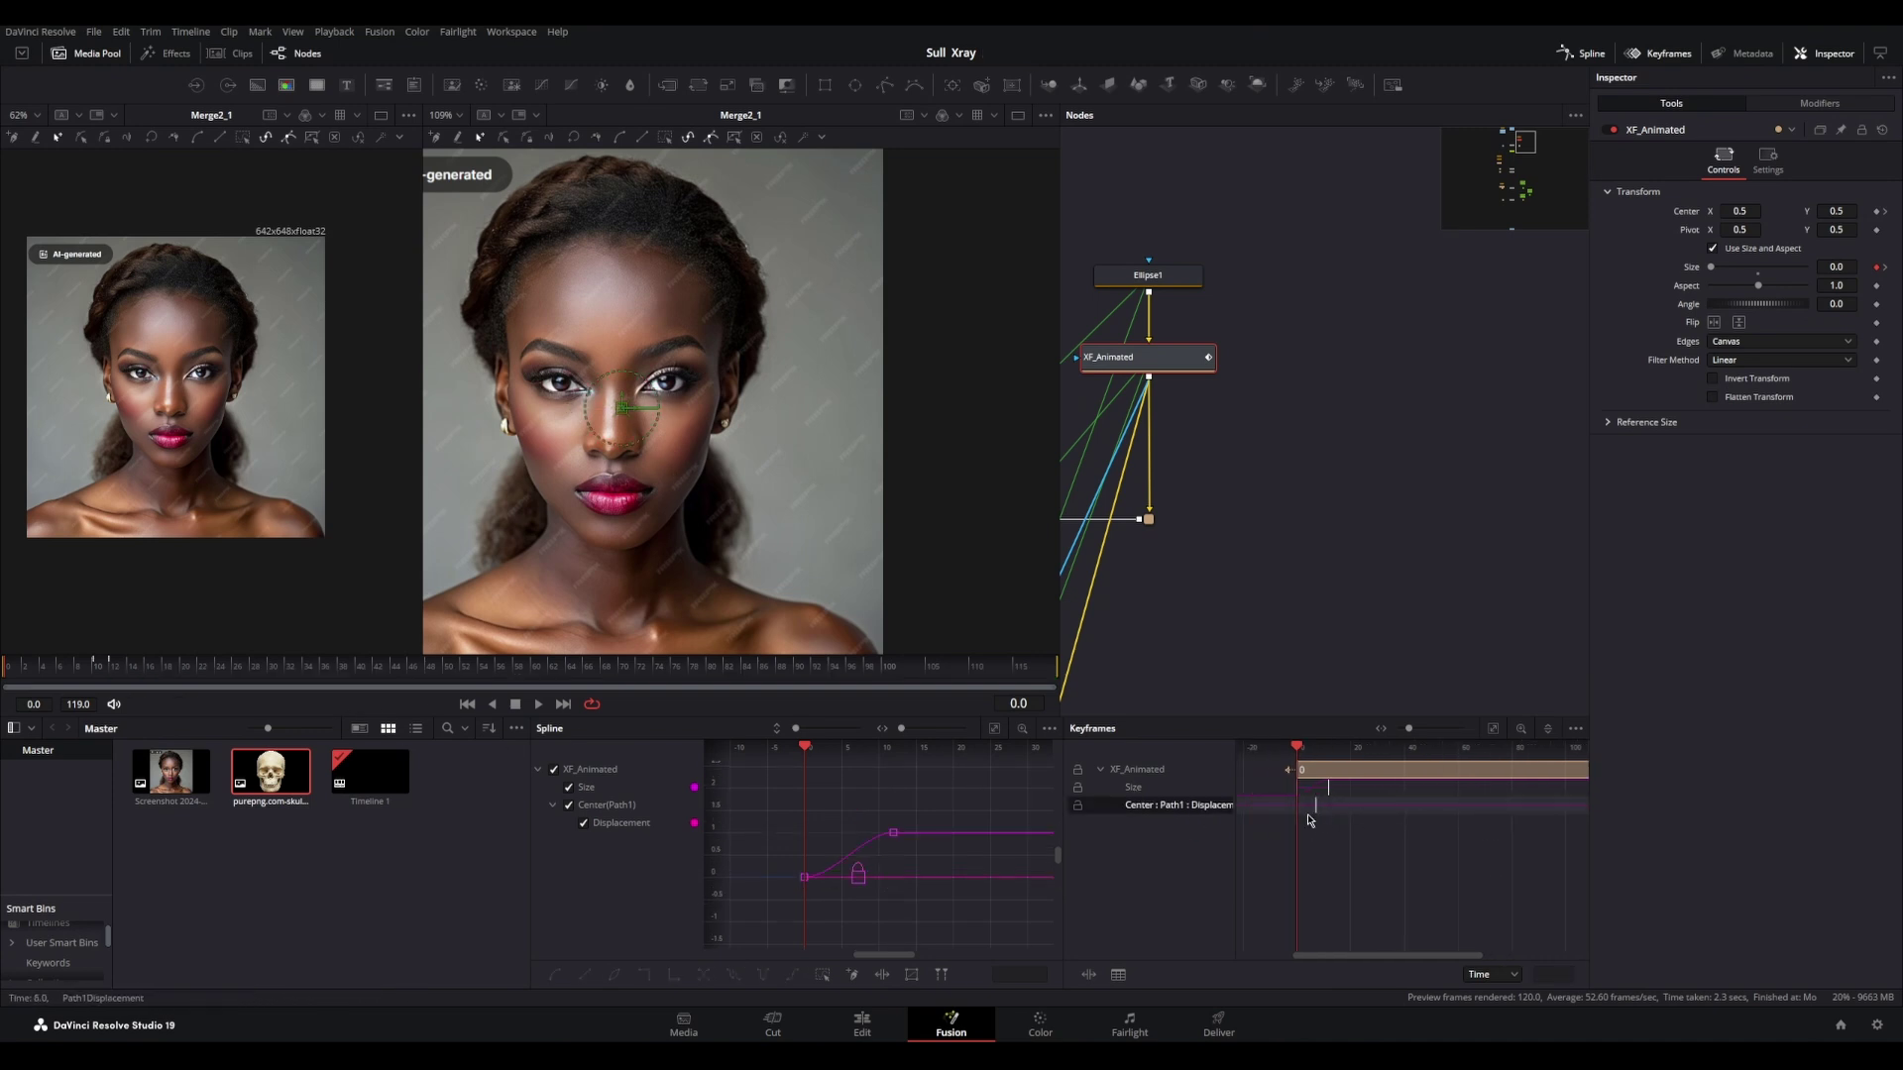
pyautogui.moveTo(81, 669); pyautogui.dragTo(112, 673)
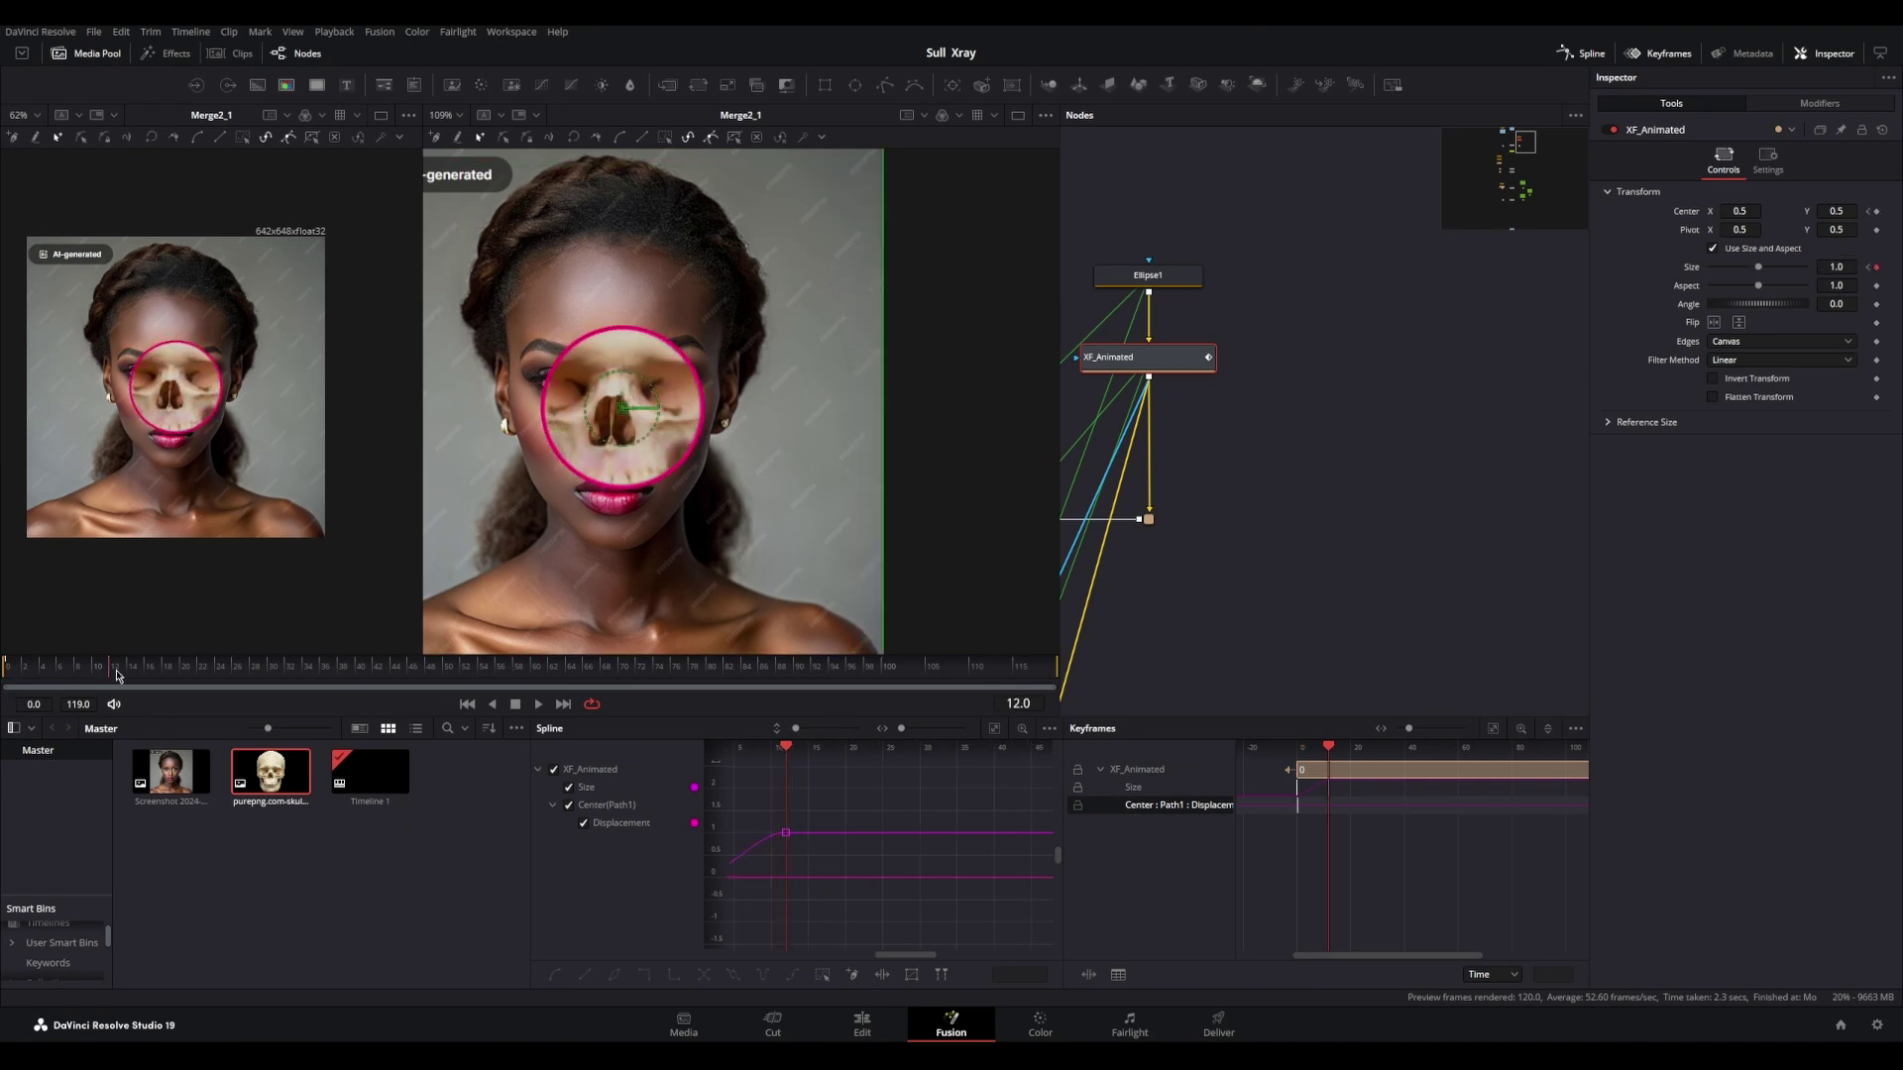
pyautogui.moveTo(620, 416)
pyautogui.mouseDown()
pyautogui.moveTo(650, 453)
pyautogui.moveTo(578, 413)
pyautogui.moveTo(571, 454)
pyautogui.moveTo(634, 443)
pyautogui.mouseUp()
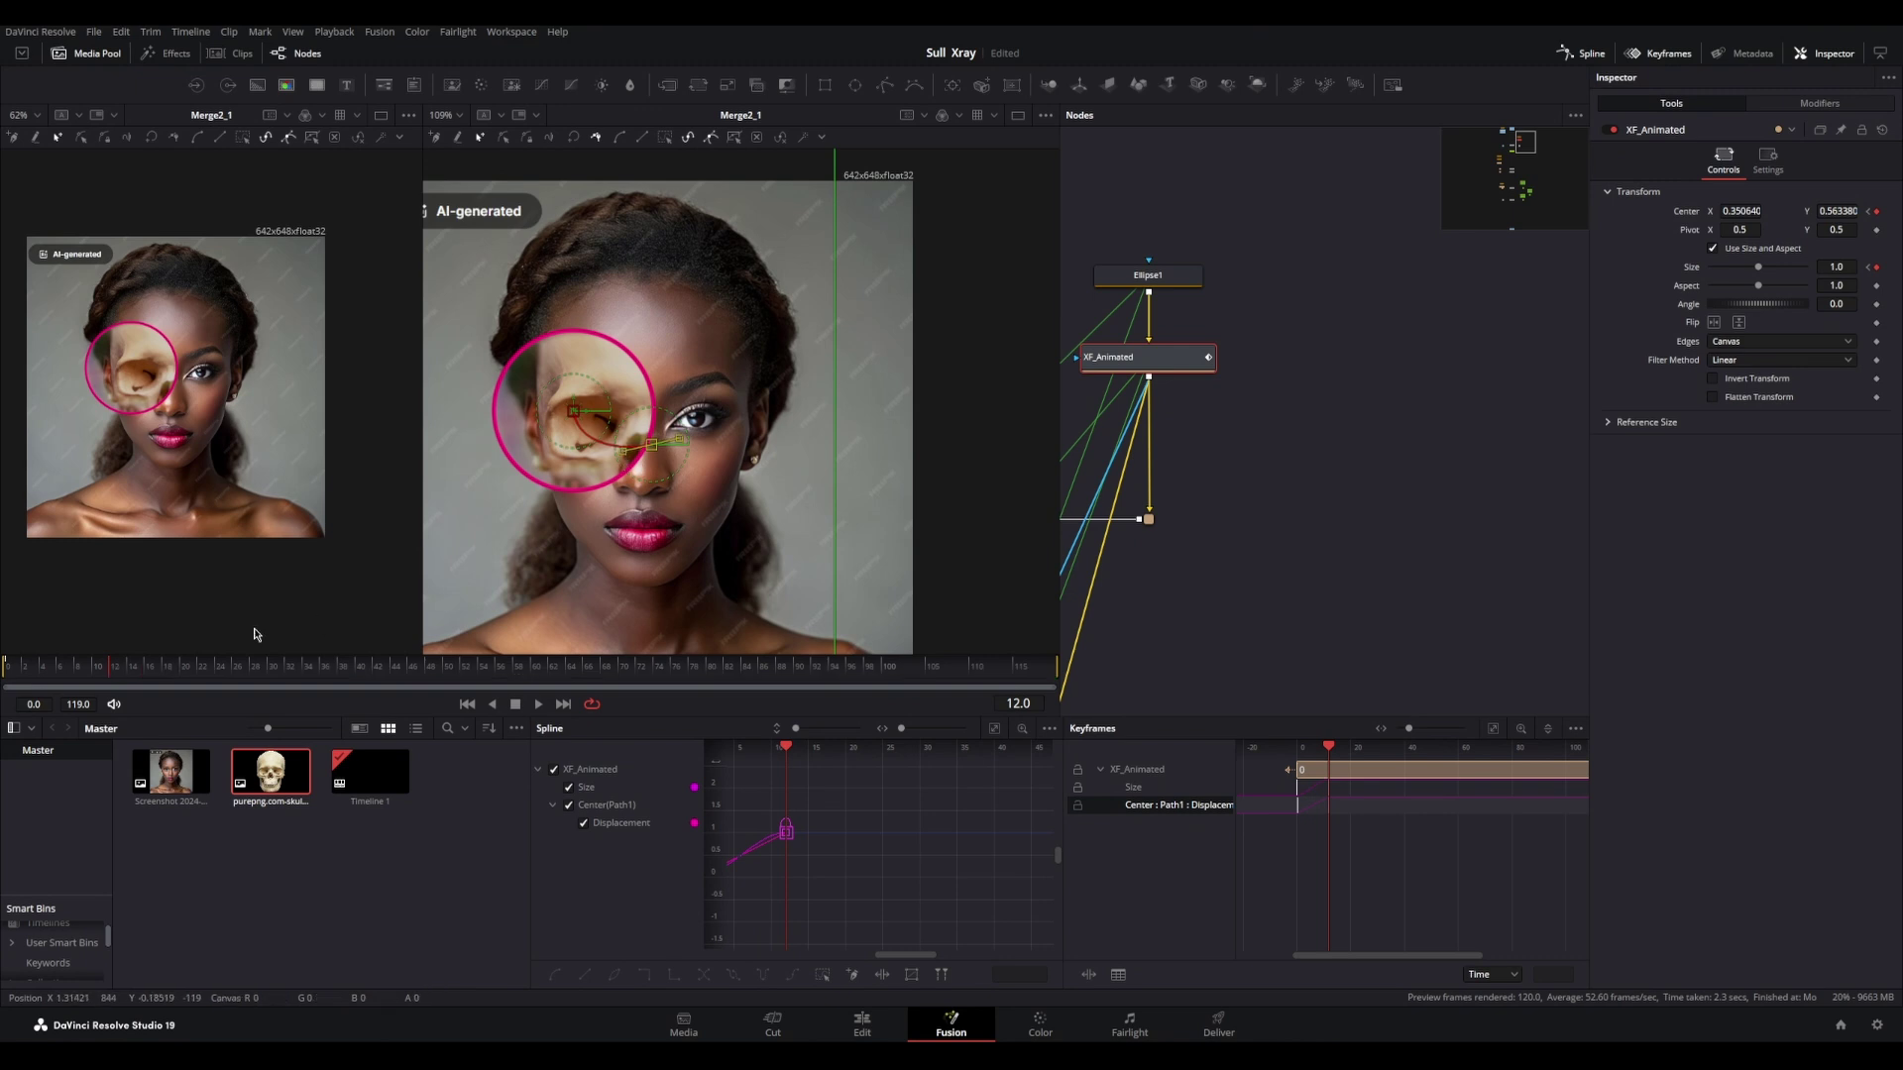
# Step: Preview the lens animation, and retime the second Size keyframe to frame 25 and the second Center keyframe to about frame 29
pyautogui.moveTo(12, 672); pyautogui.dragTo(86, 699)
pyautogui.press('space')
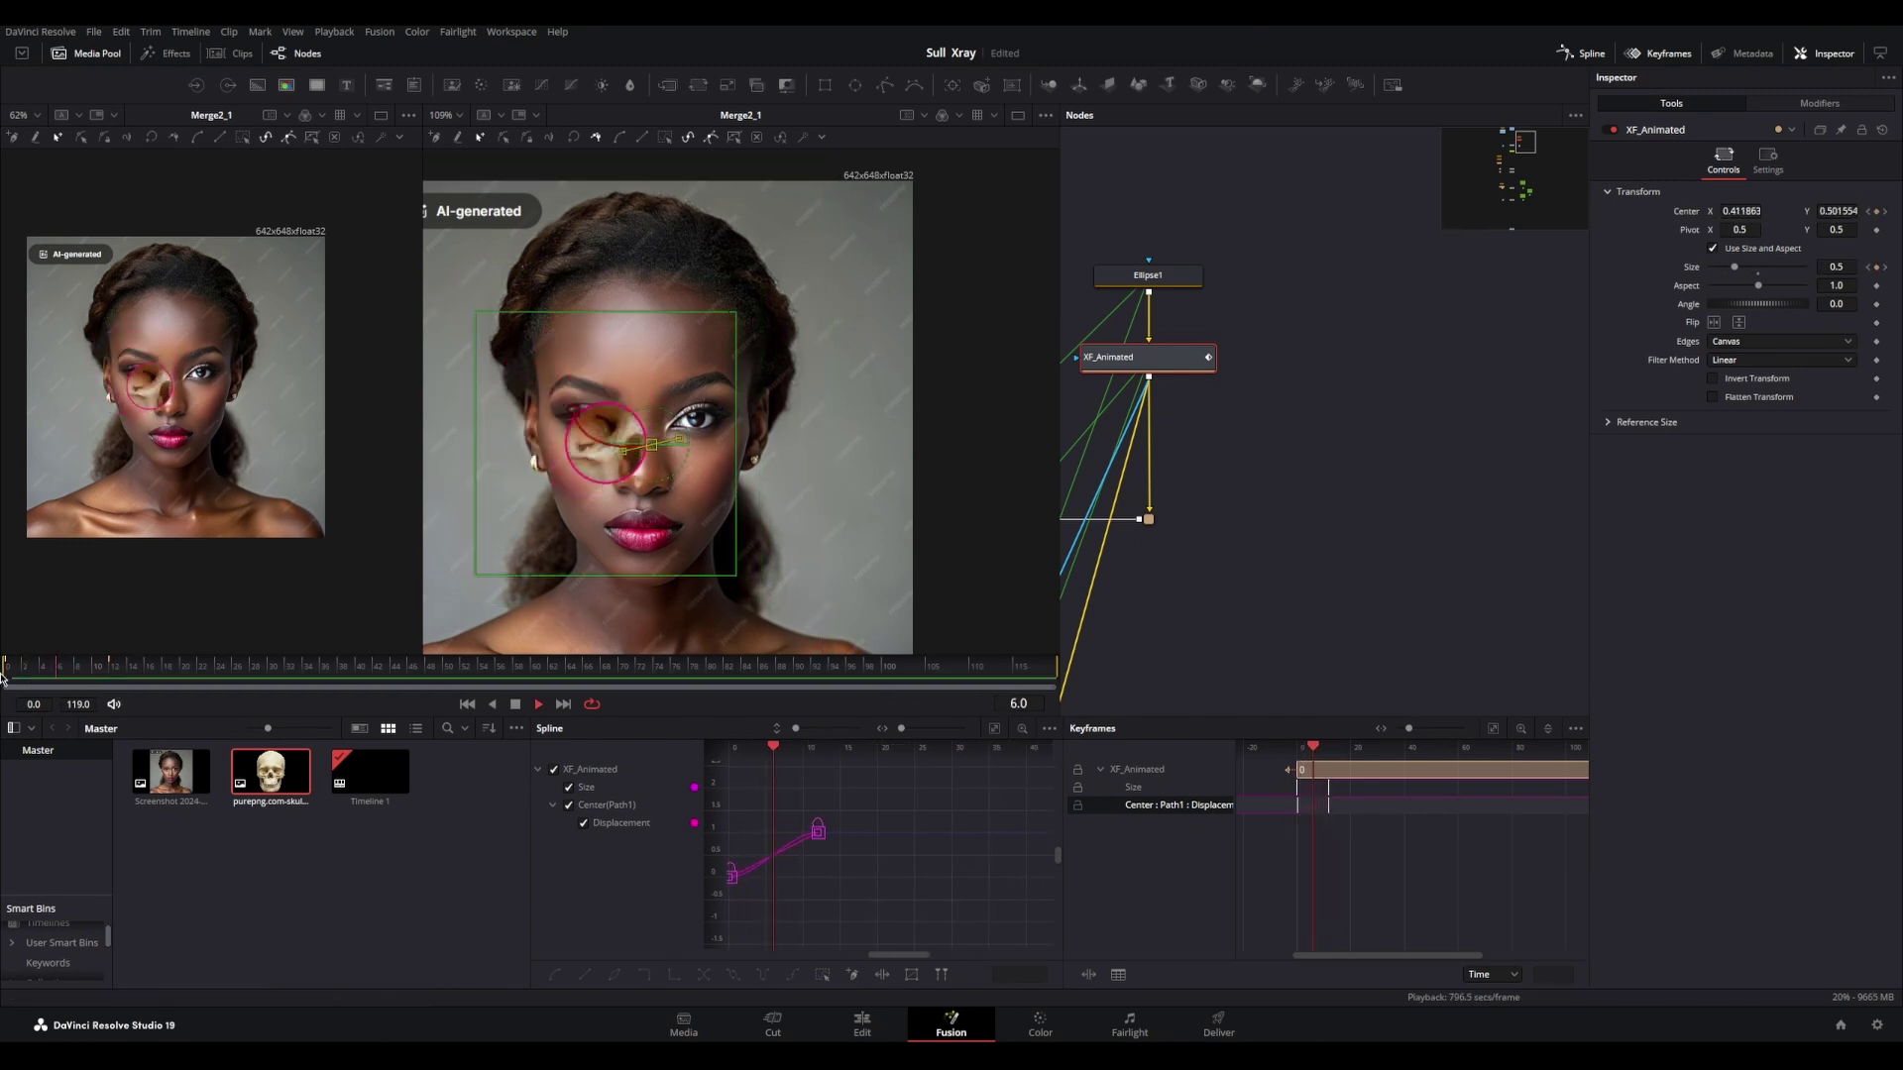
pyautogui.press('space')
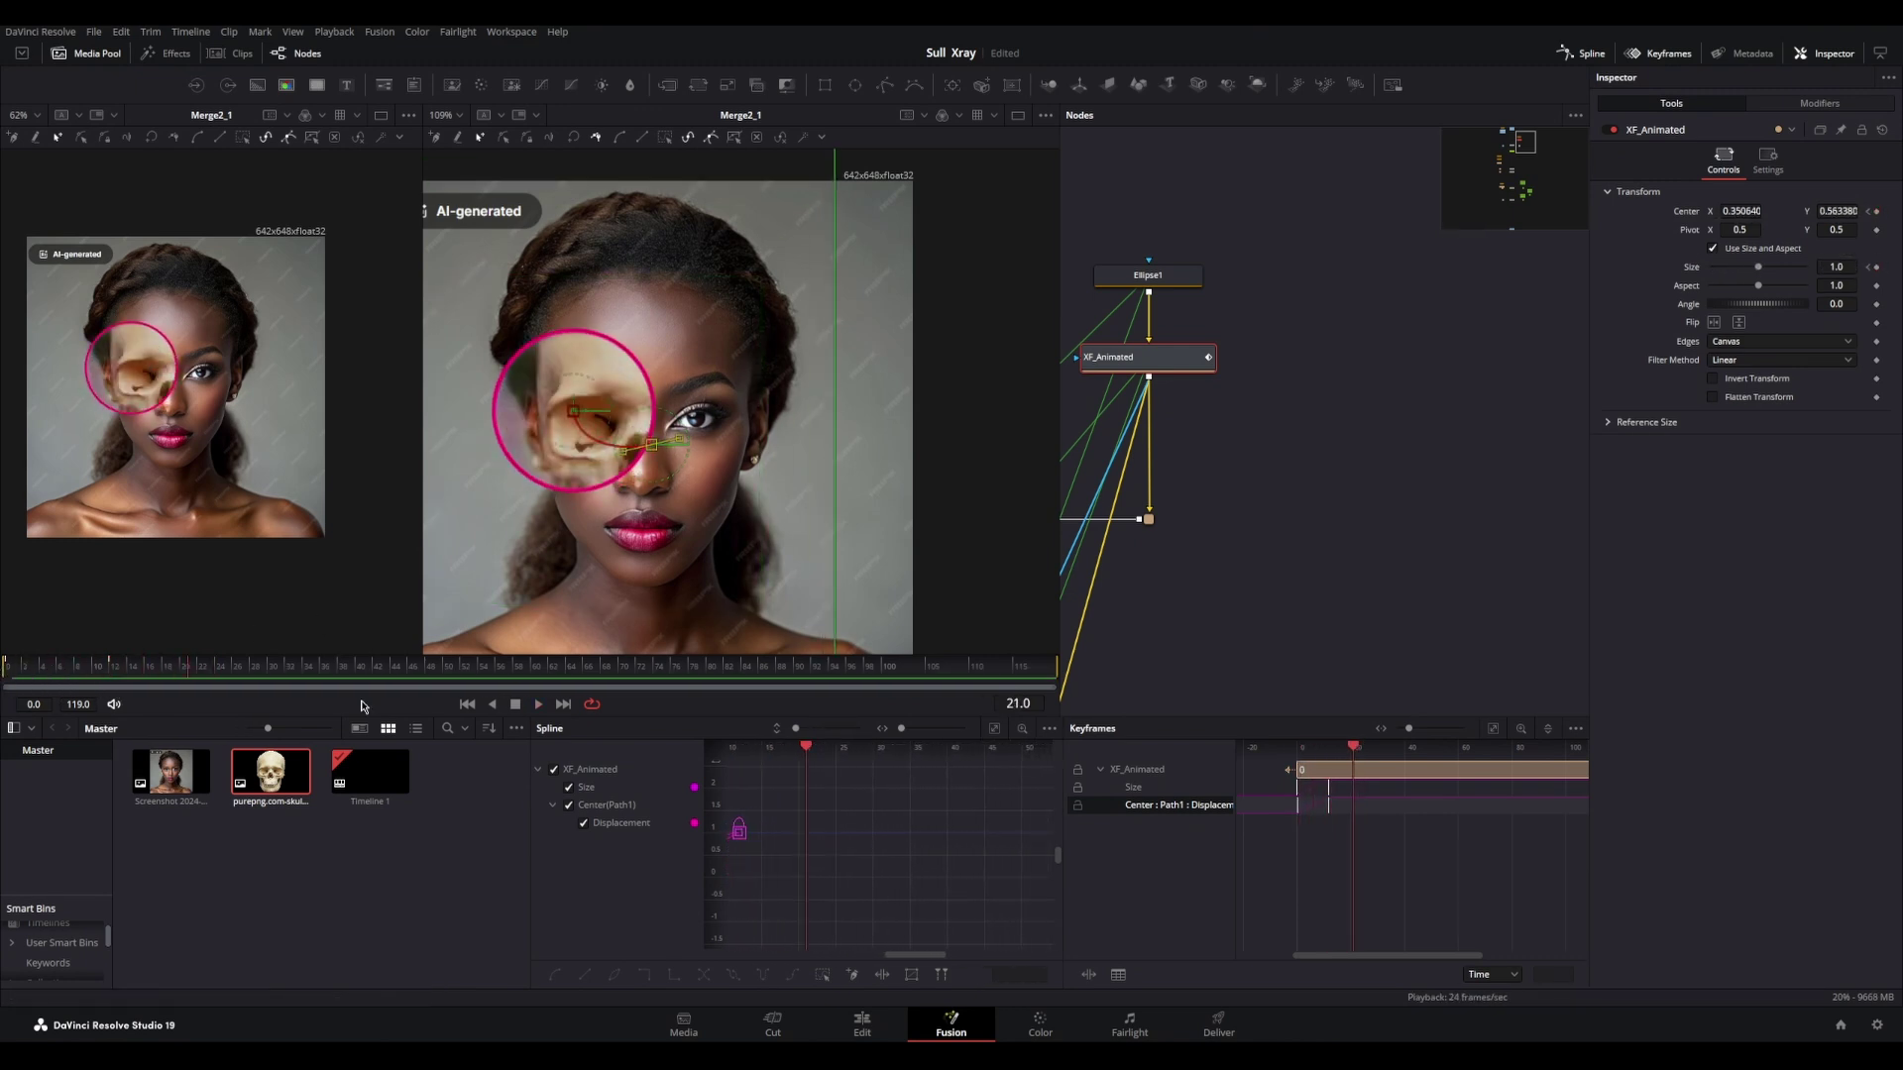
pyautogui.moveTo(1328, 809); pyautogui.dragTo(1374, 813)
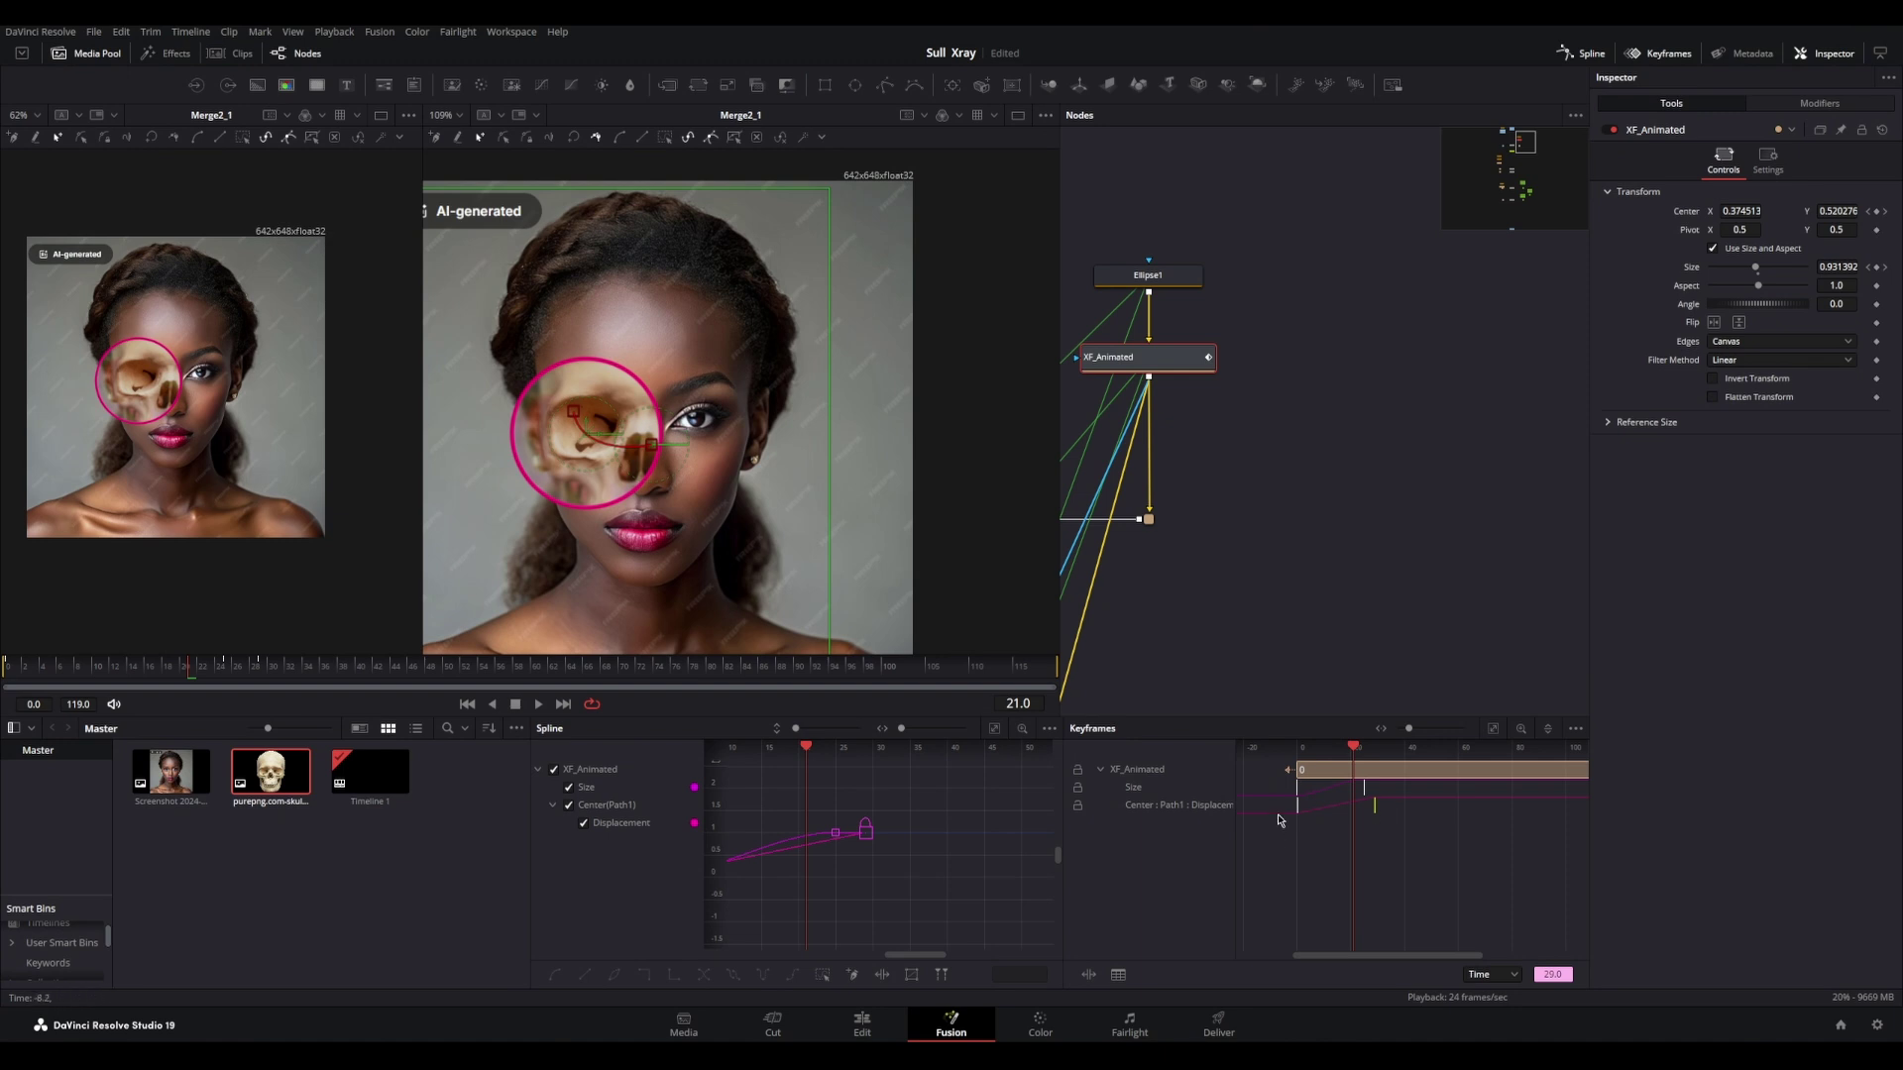
# Step: Hide the Size curve in the Spline editor and smooth all of the Center displacement keyframes
pyautogui.scroll(-2, 858, 852)
pyautogui.click(570, 789)
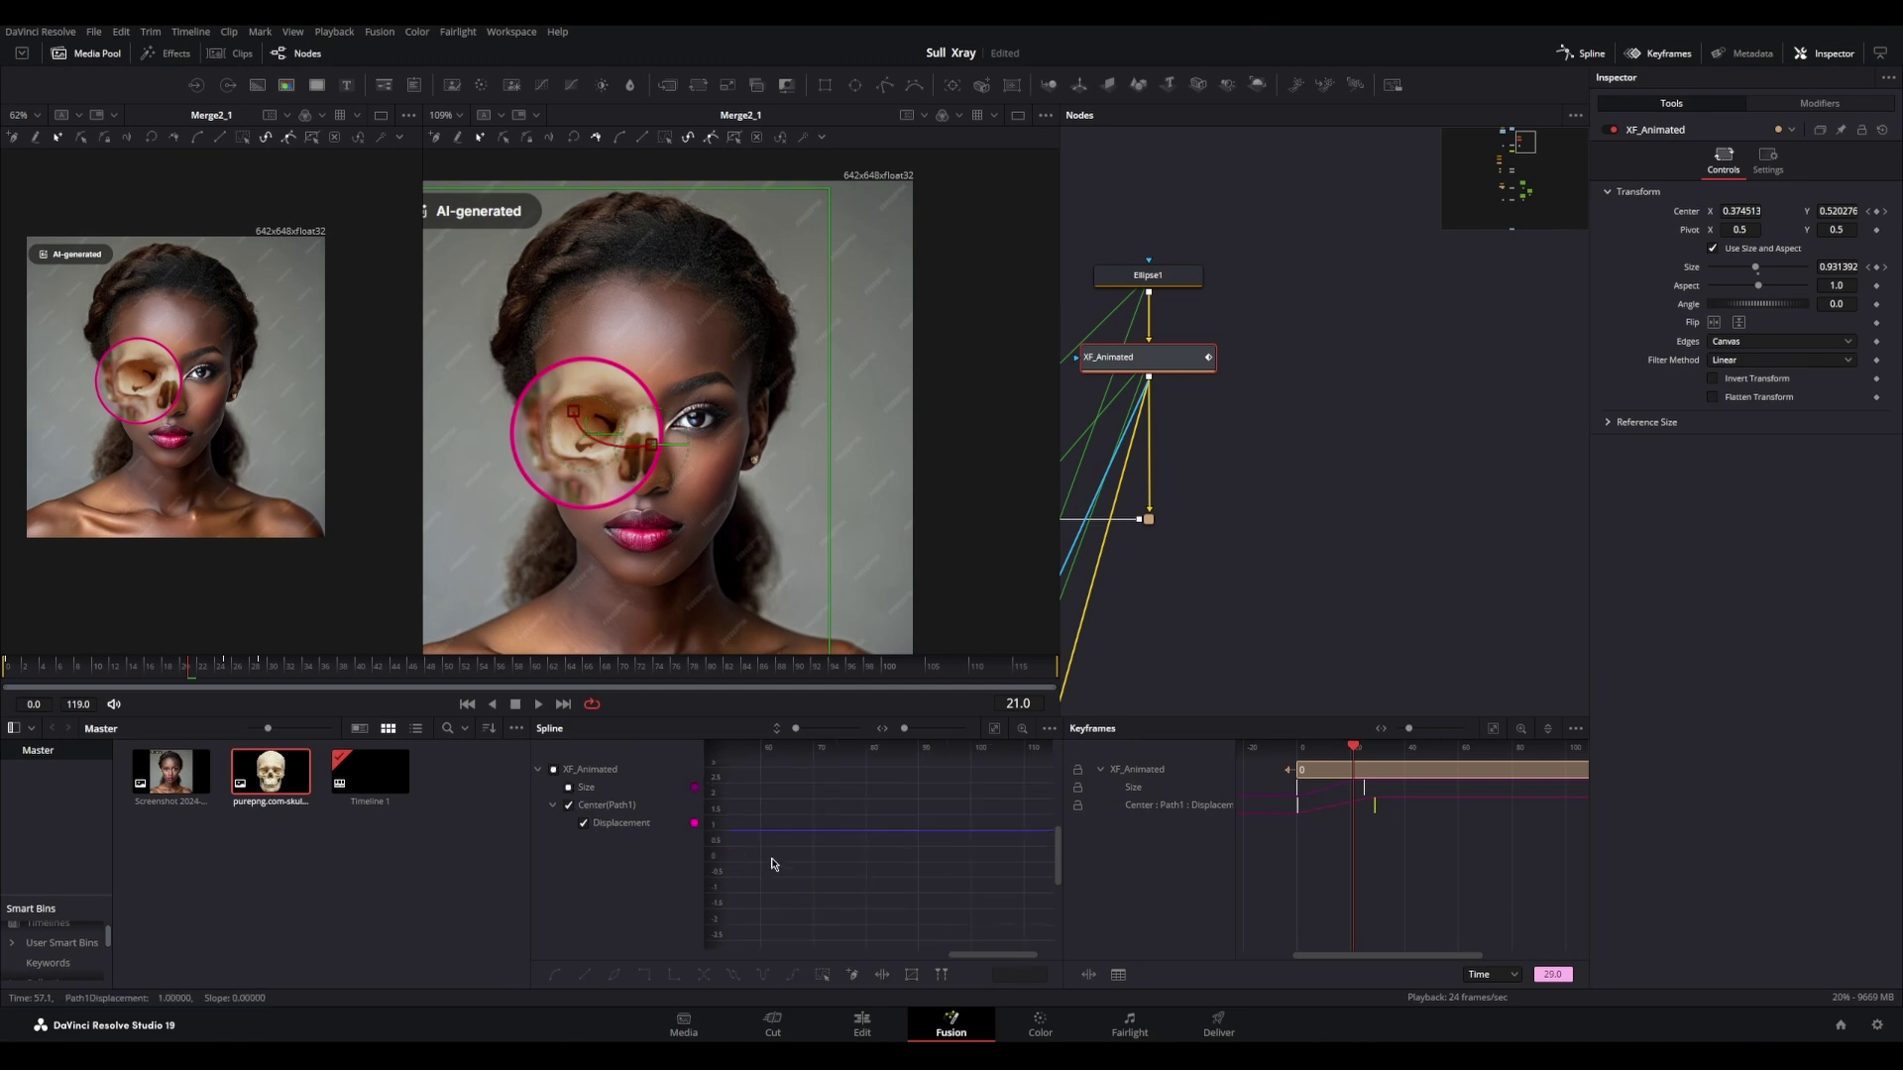
pyautogui.click(858, 885)
pyautogui.hotkey('ctrl', 'f')
pyautogui.hotkey('ctrl', 'a')
pyautogui.scroll(-2, 880, 892)
pyautogui.press('f')
pyautogui.scroll(2, 933, 881)
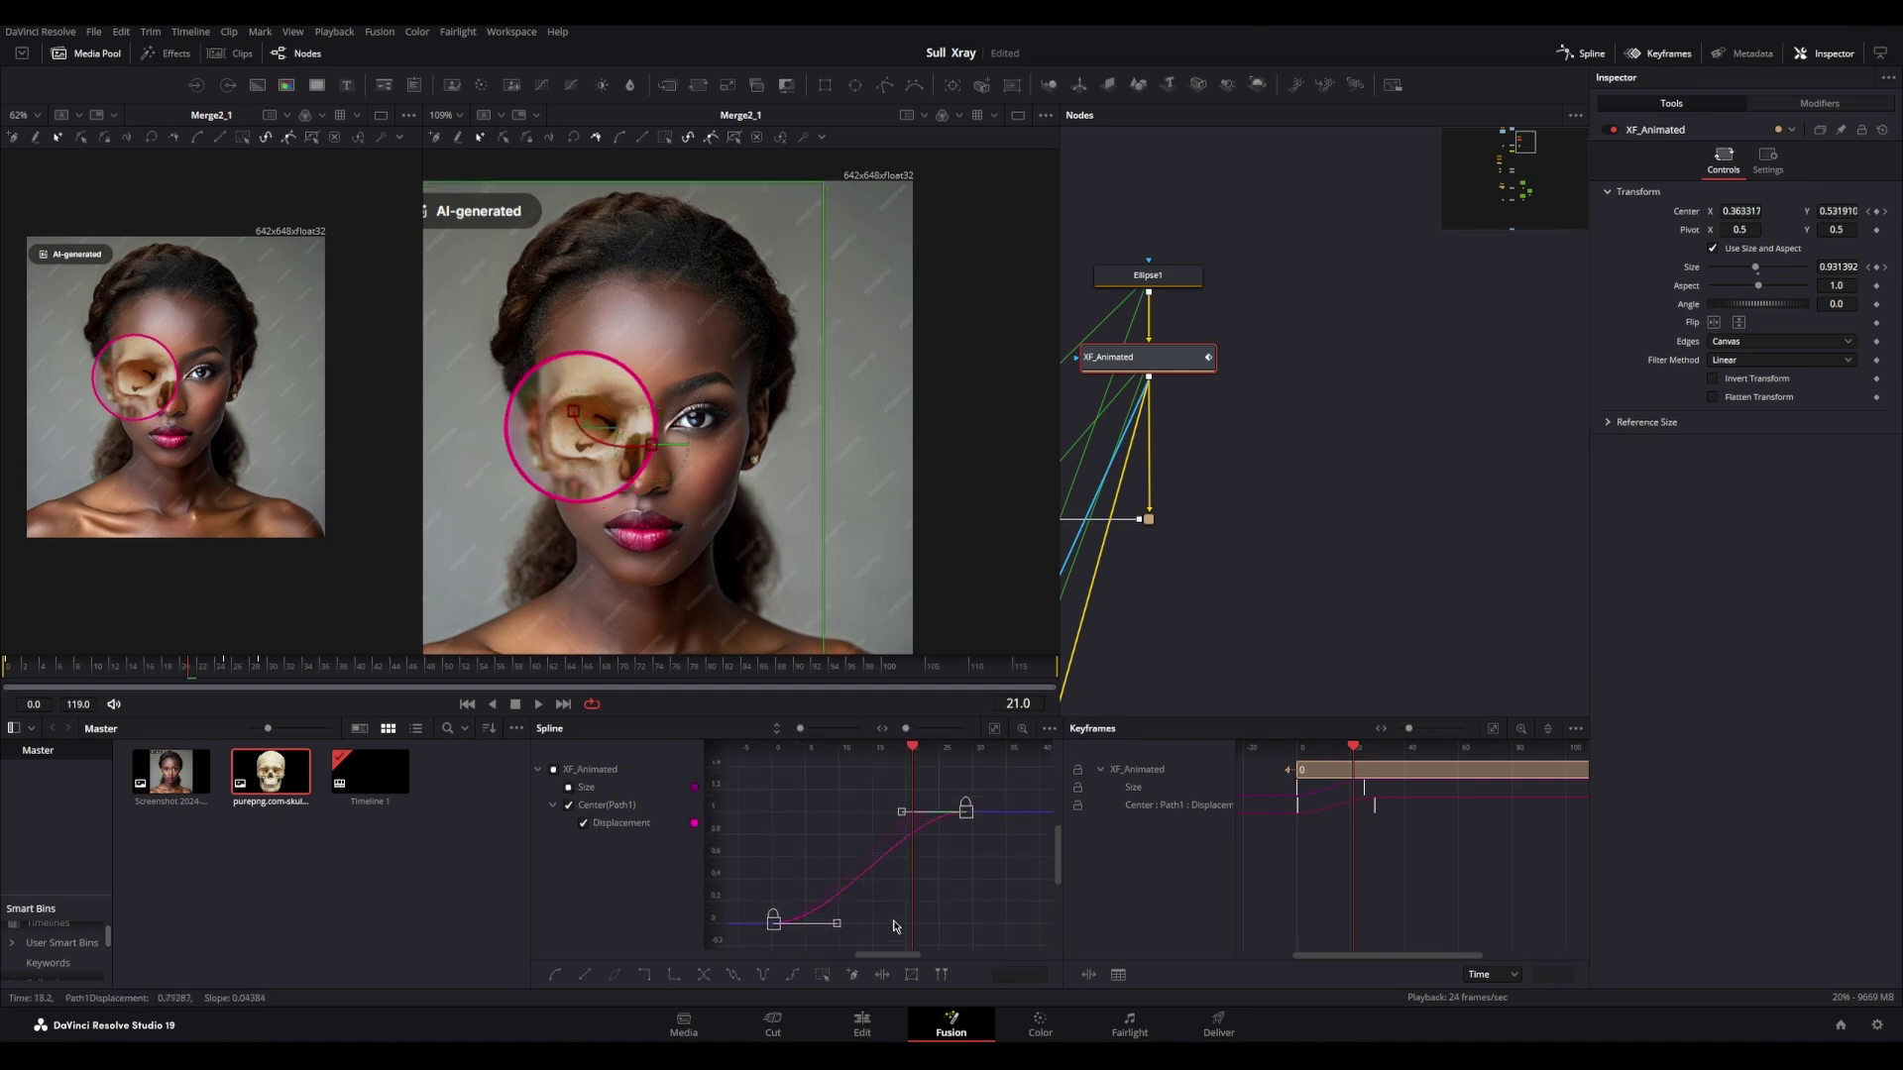
# Step: Raise the first displacement keyframe's ease handle so the lens movement starts faster, and play back the animation
pyautogui.click(874, 932)
pyautogui.click(772, 923)
pyautogui.moveTo(837, 924); pyautogui.dragTo(821, 884)
pyautogui.click(965, 812)
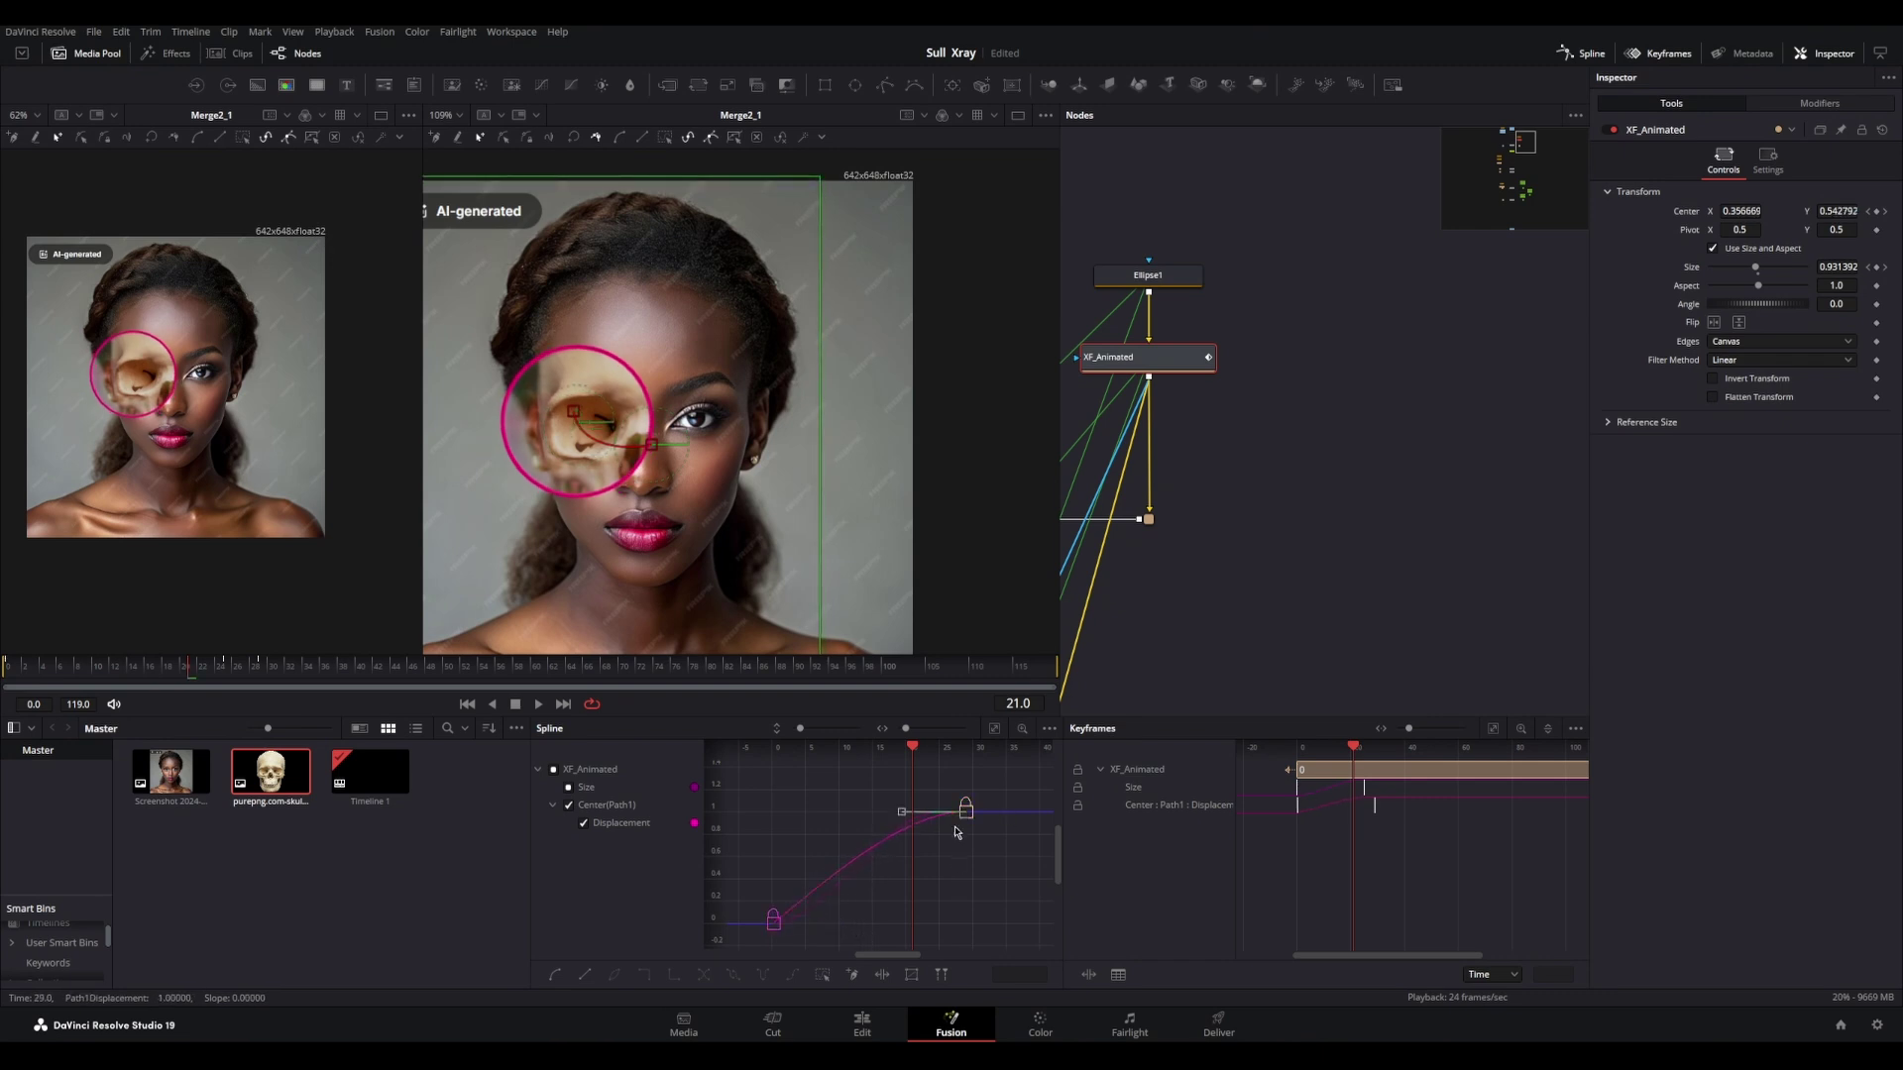
pyautogui.click(17, 669)
pyautogui.press('space')
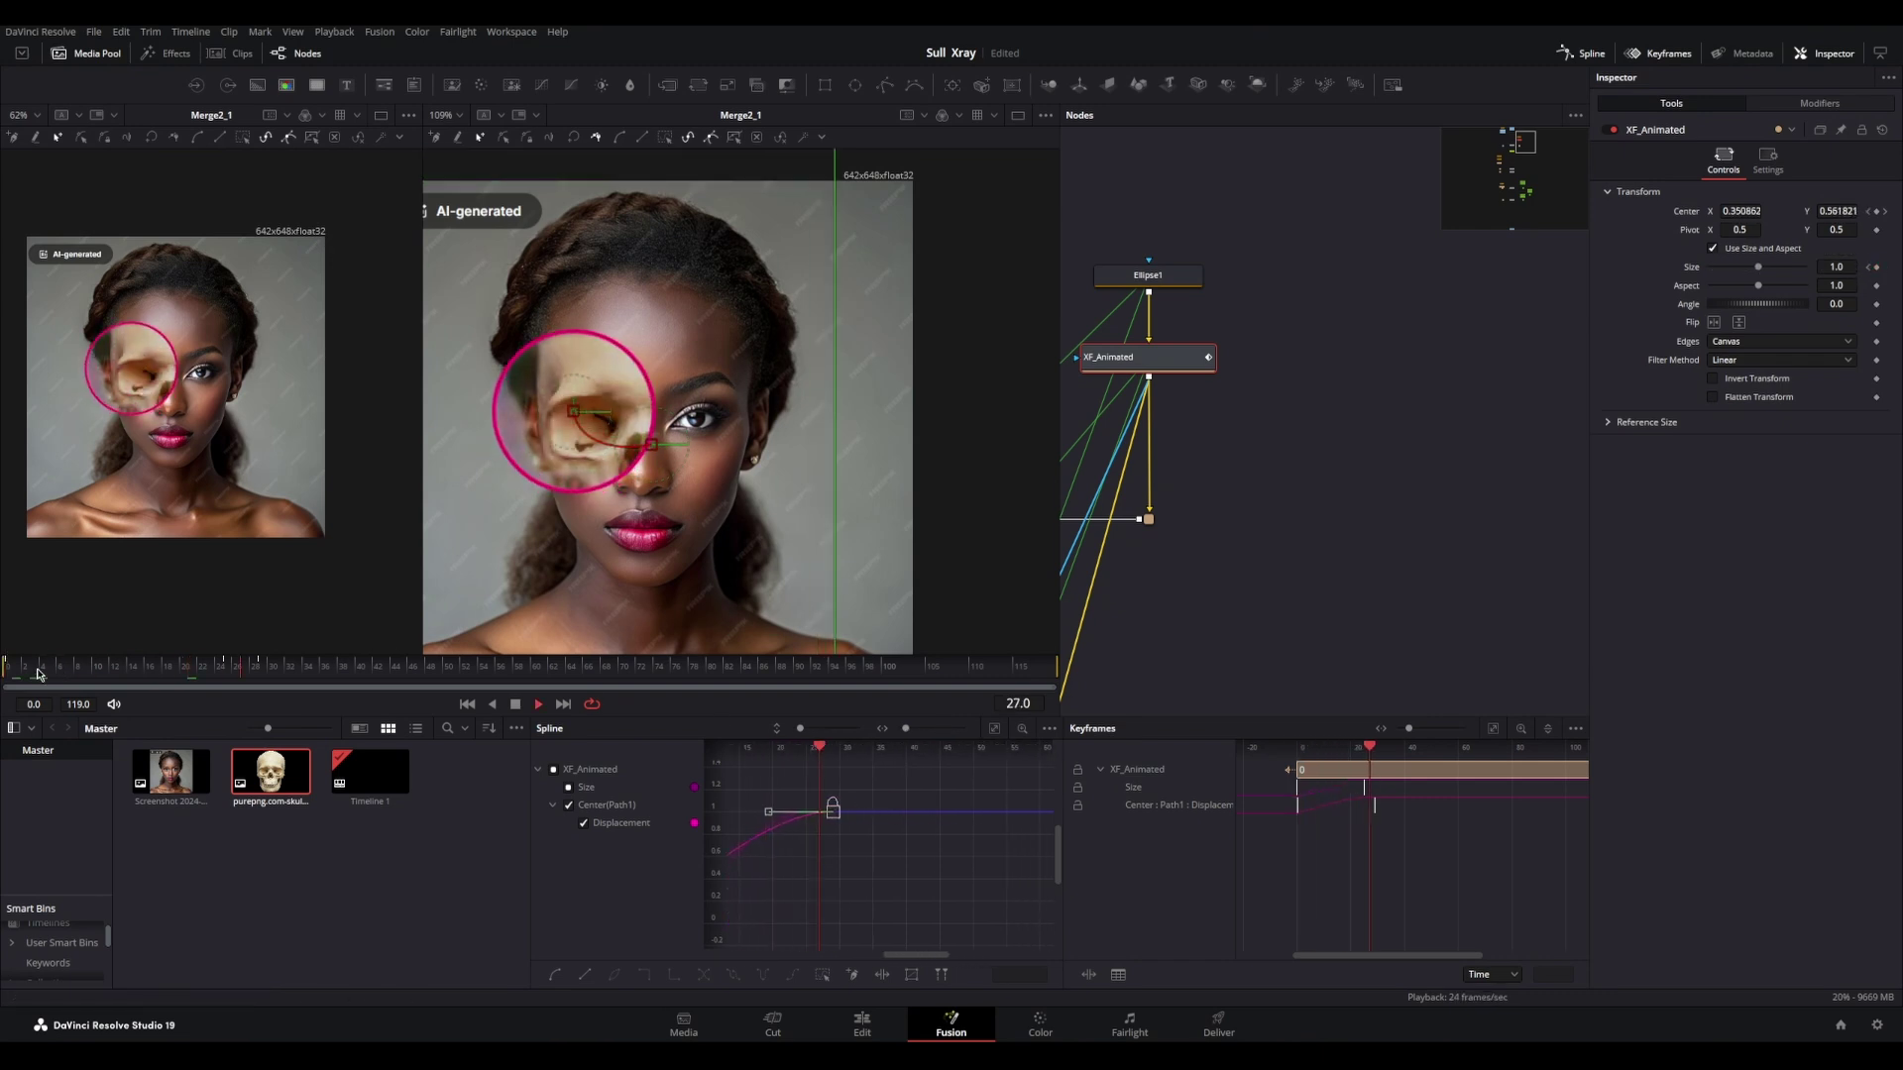
pyautogui.press('space')
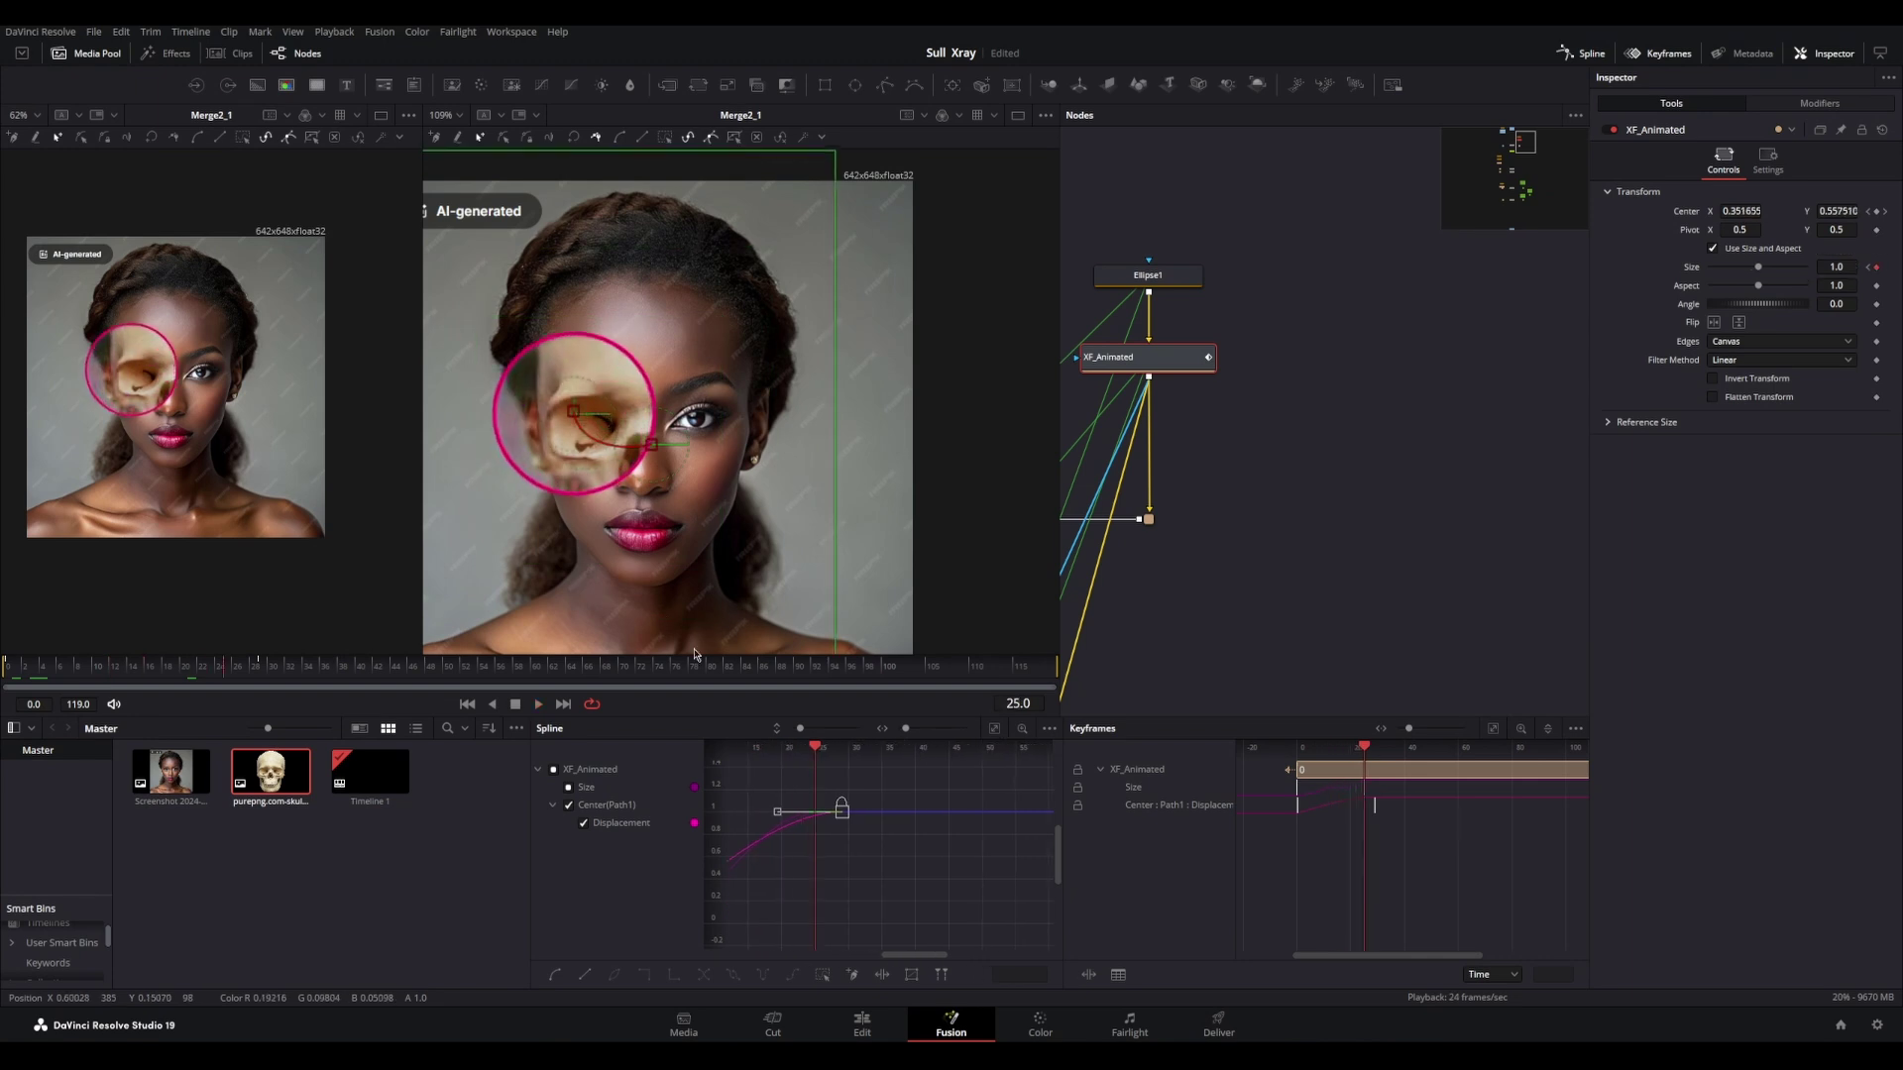
# Step: Keyframe the Center at about 0.353, 0.601 on frame 46 and smooth the middle displacement keyframe by adjusting its handles
pyautogui.click(407, 667)
pyautogui.moveTo(574, 414); pyautogui.dragTo(576, 393)
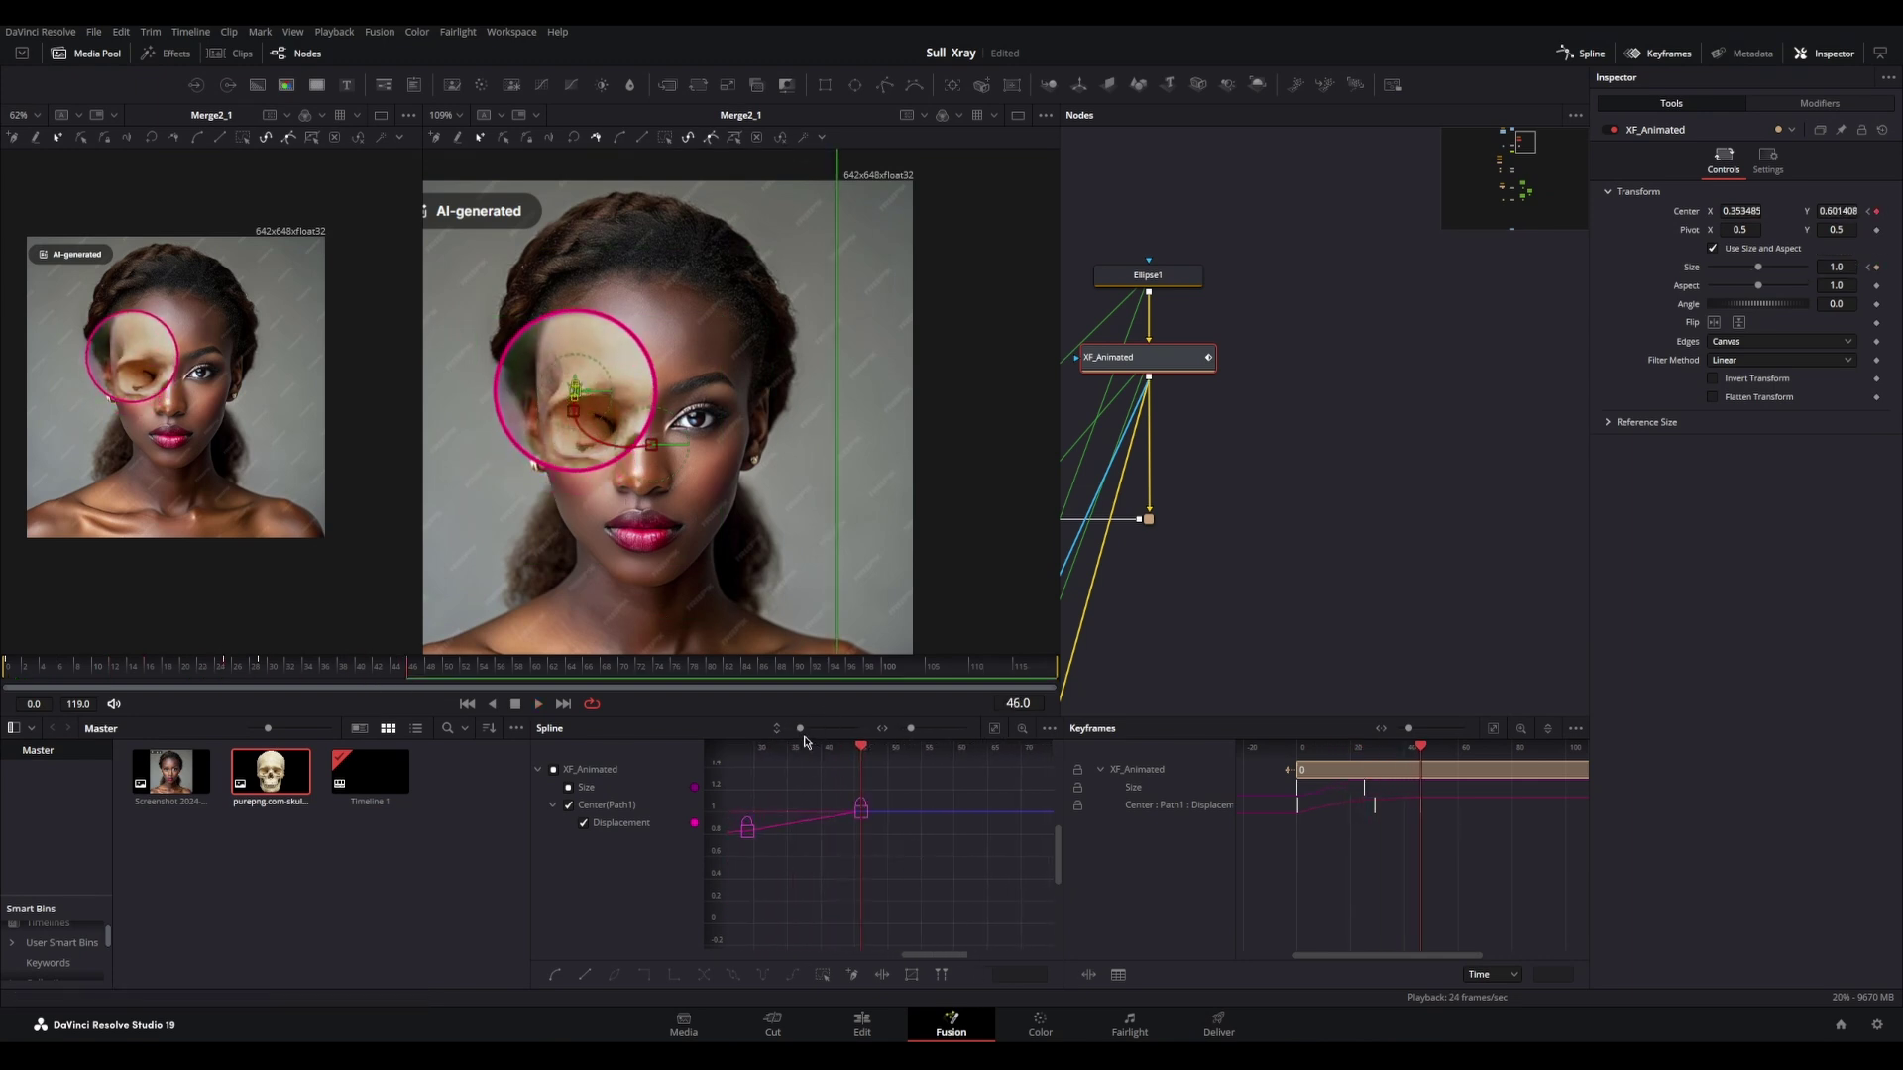
pyautogui.moveTo(800, 729); pyautogui.dragTo(821, 729)
pyautogui.scroll(-3, 836, 805)
pyautogui.moveTo(836, 806); pyautogui.dragTo(833, 878)
pyautogui.click(822, 855)
pyautogui.scroll(1, 849, 882)
pyautogui.hotkey('shift', 's')
pyautogui.scroll(-3, 844, 840)
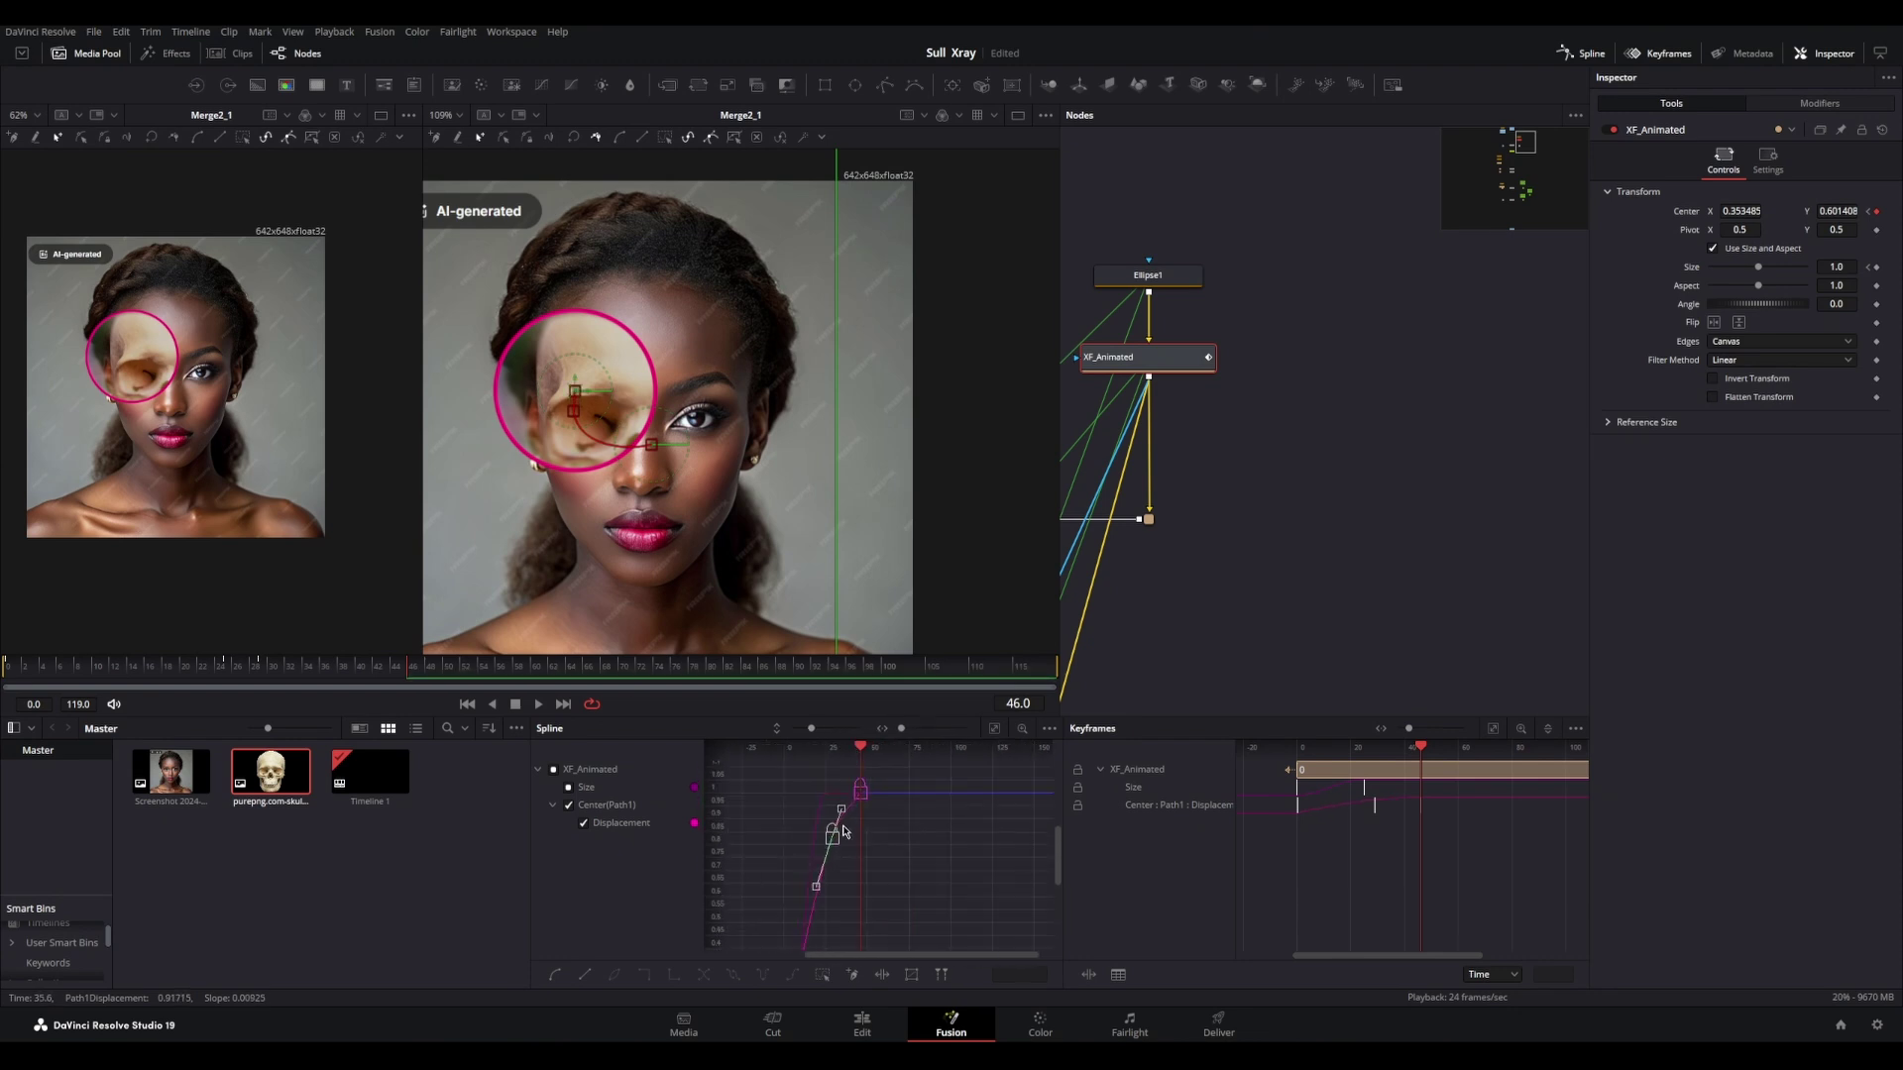
pyautogui.scroll(2, 838, 872)
pyautogui.moveTo(786, 944); pyautogui.dragTo(785, 870)
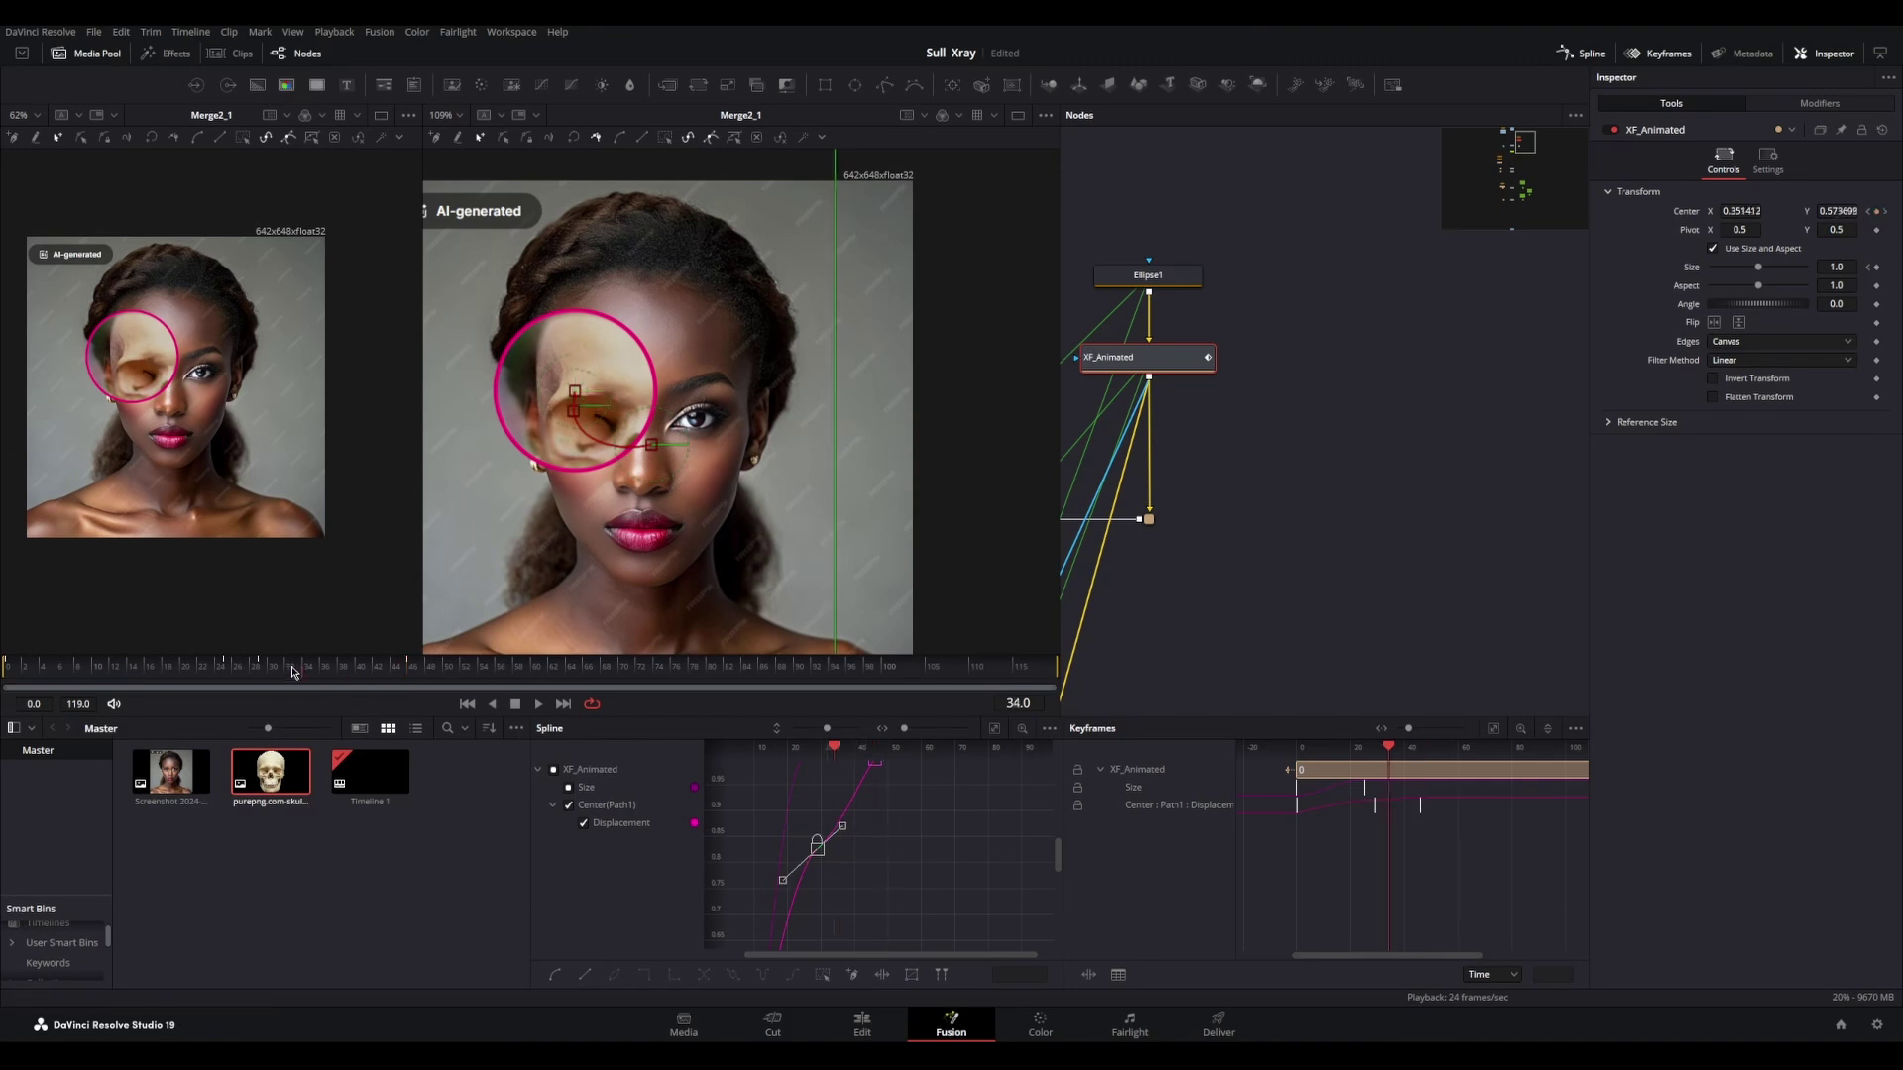
# Step: Play back the lens movement and ease the displacement curve into its last keyframe with that keyframe's handle
pyautogui.click(222, 669)
pyautogui.press('space')
pyautogui.click(139, 670)
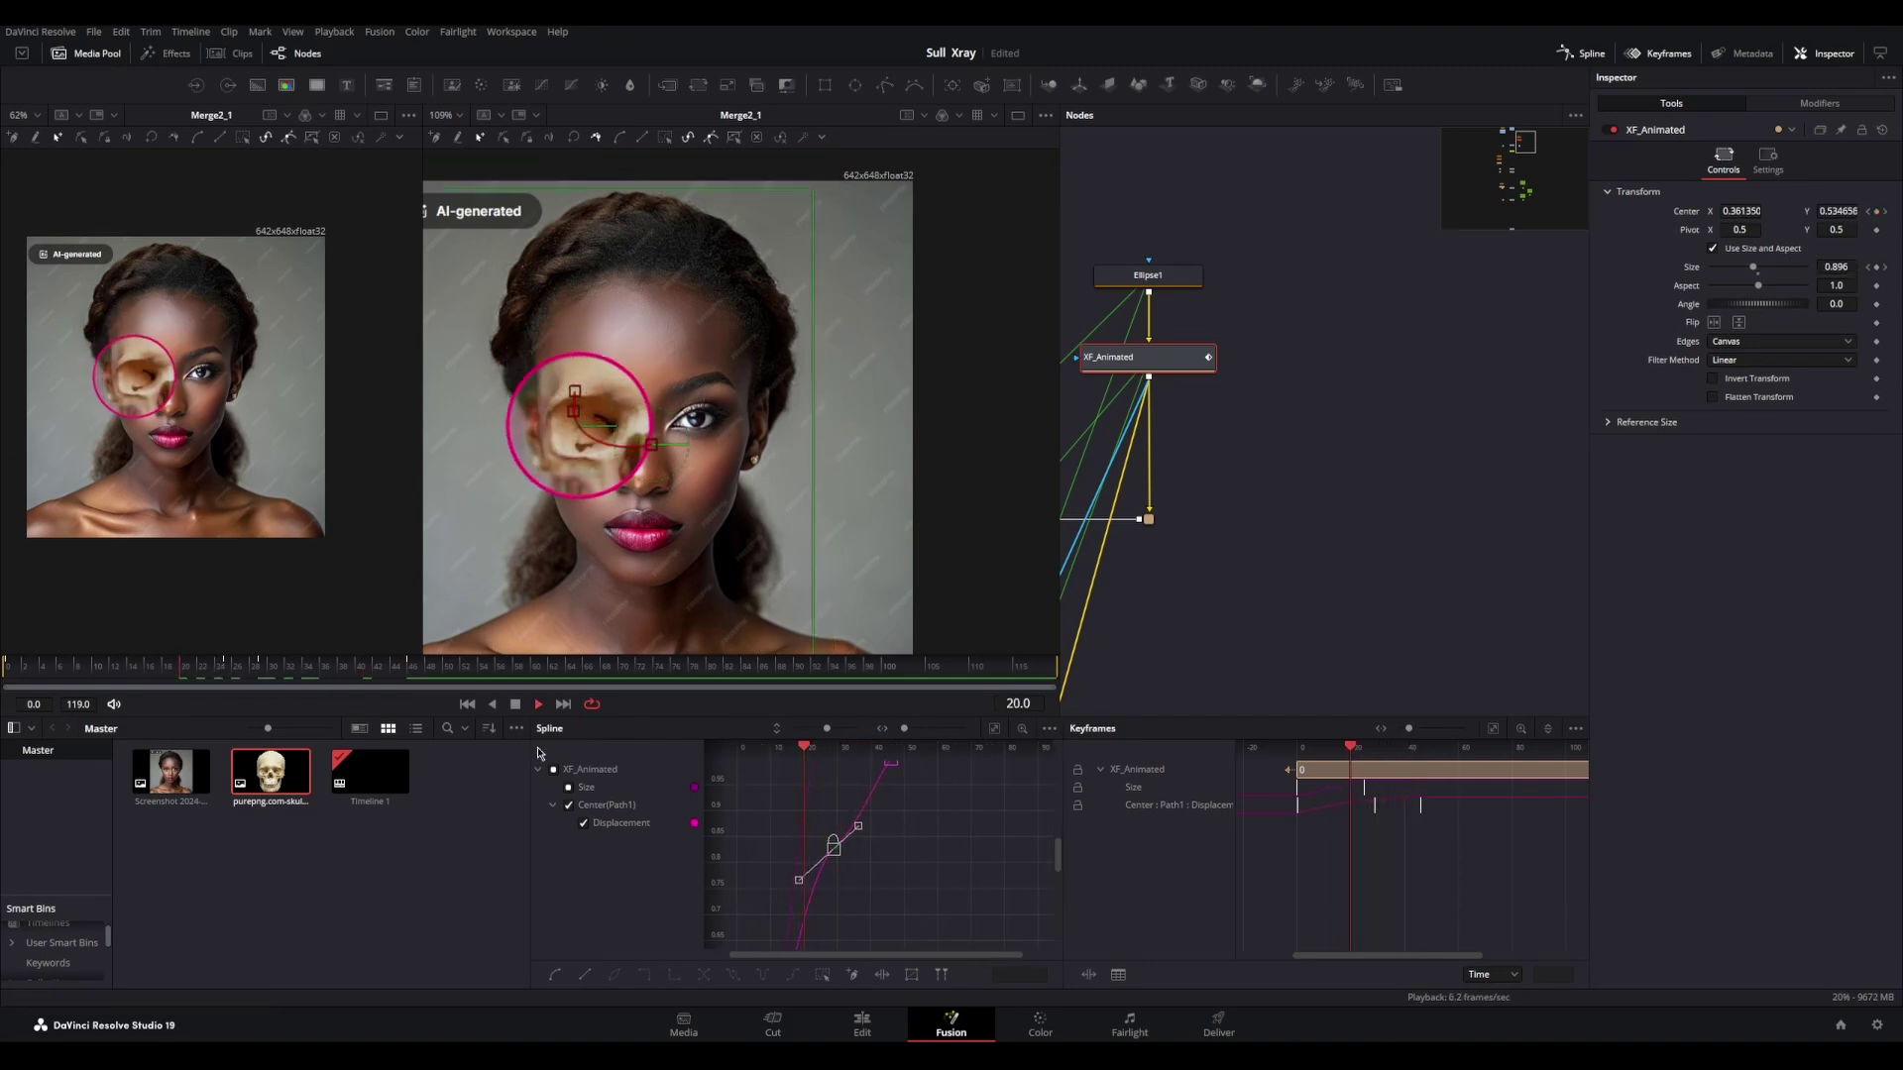
pyautogui.press('space')
pyautogui.scroll(2, 972, 890)
pyautogui.click(892, 821)
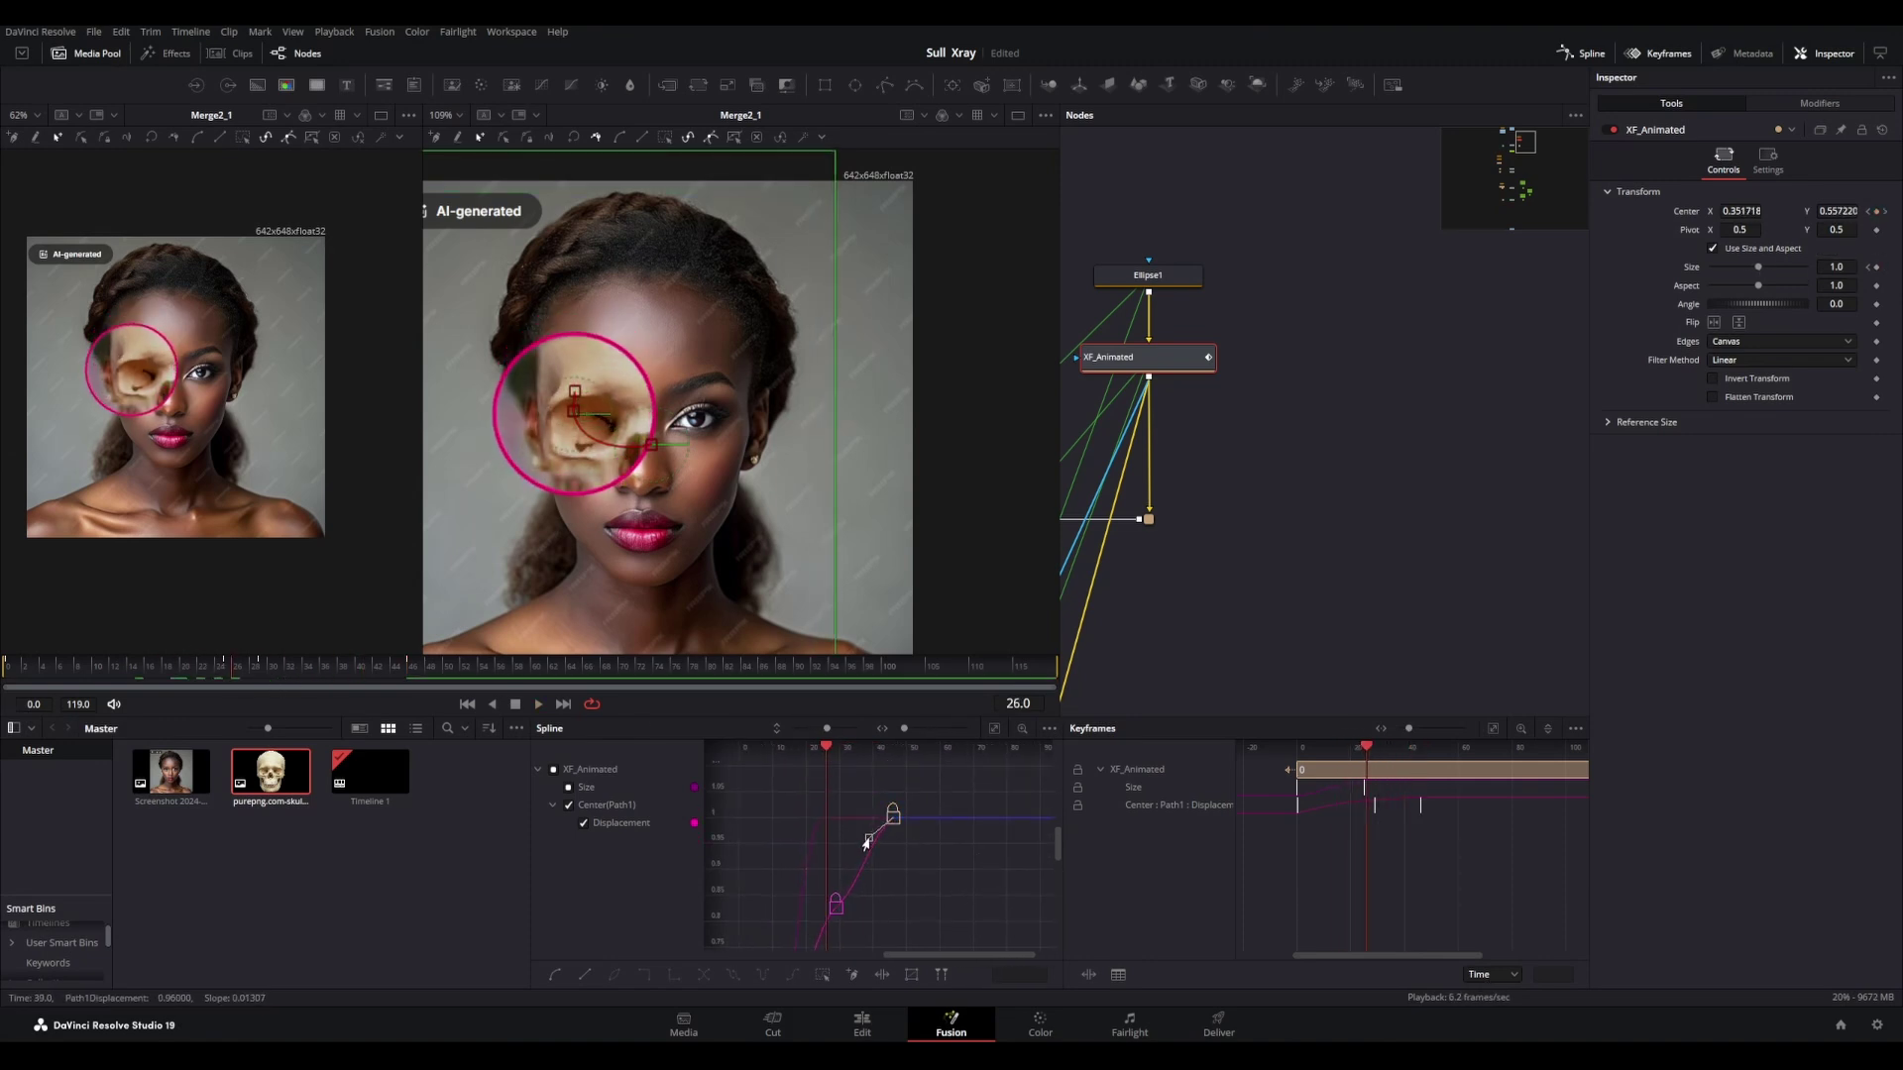
pyautogui.press('space')
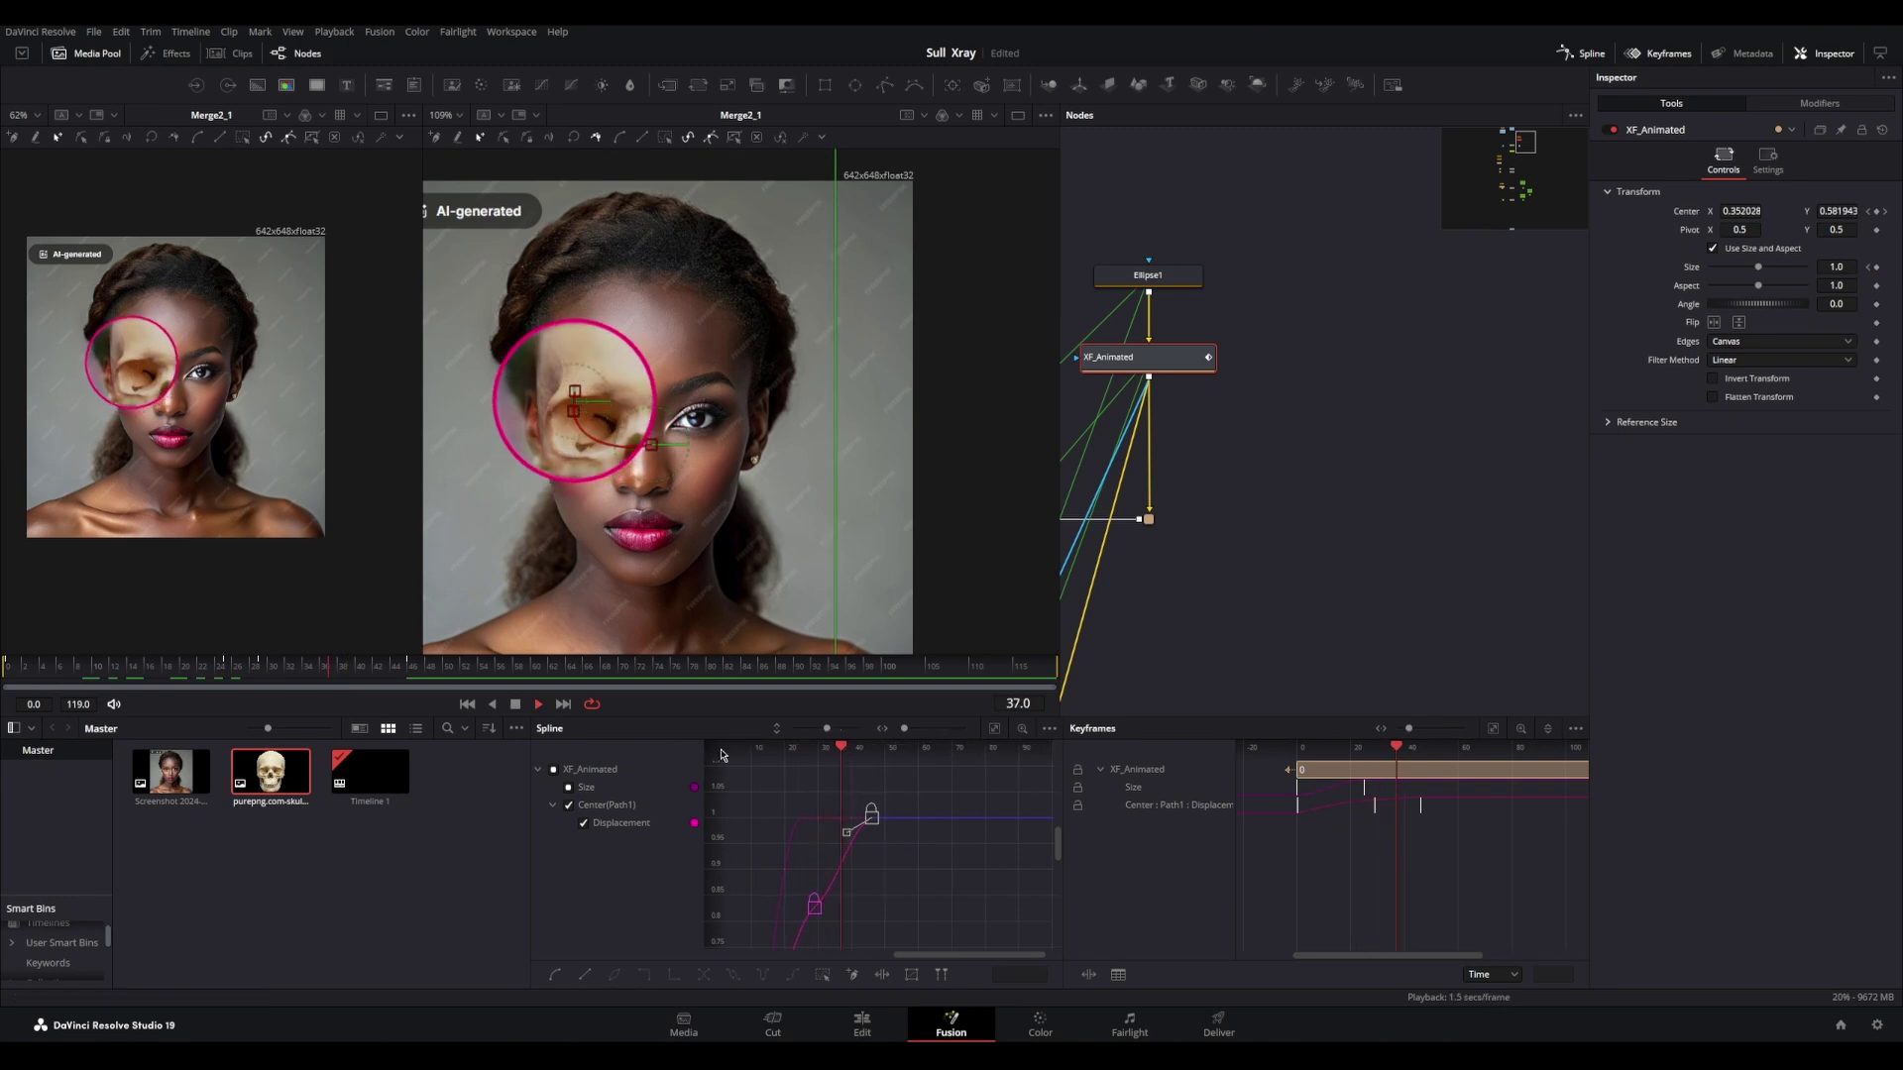
pyautogui.press('space')
pyautogui.moveTo(264, 665); pyautogui.dragTo(400, 686)
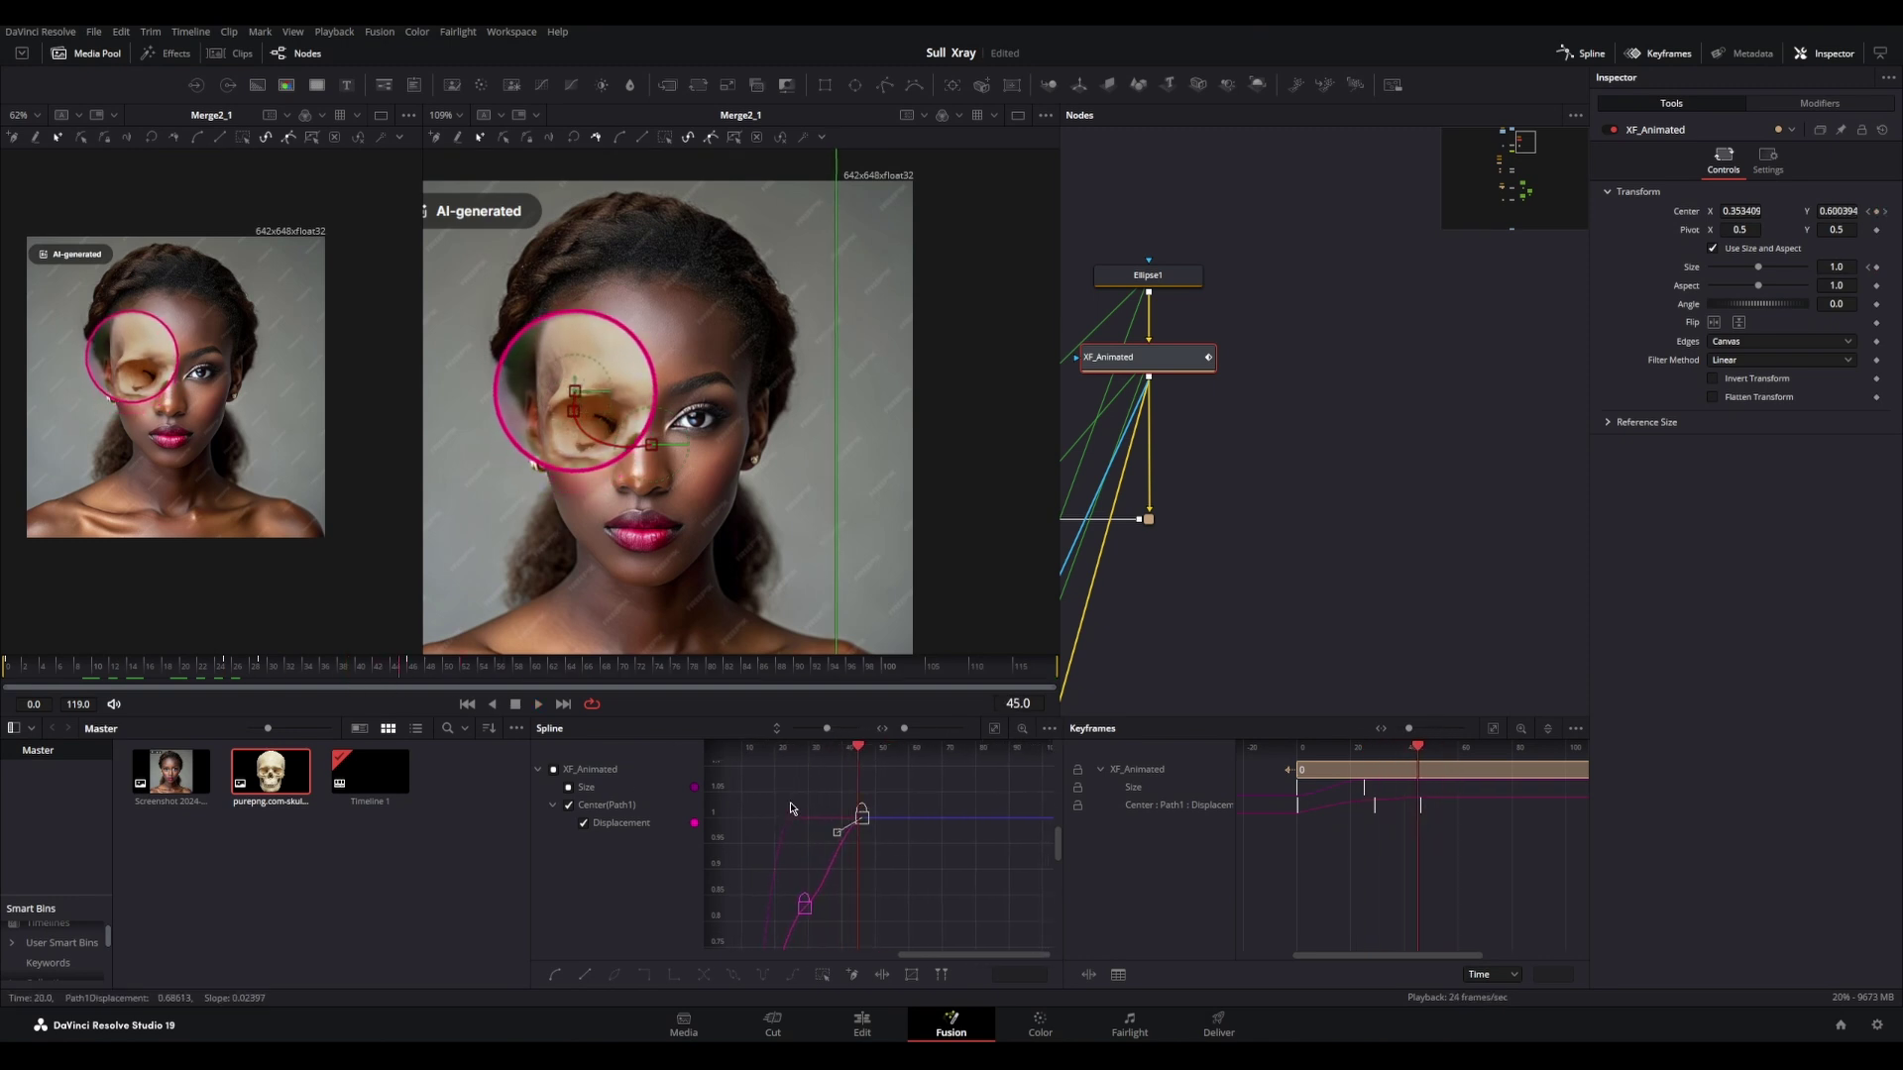
# Step: Move the last Center keyframe to frame 59, adjust the middle displacement keyframe's outgoing handle, and preview the motion
pyautogui.moveTo(1420, 804); pyautogui.dragTo(1455, 804)
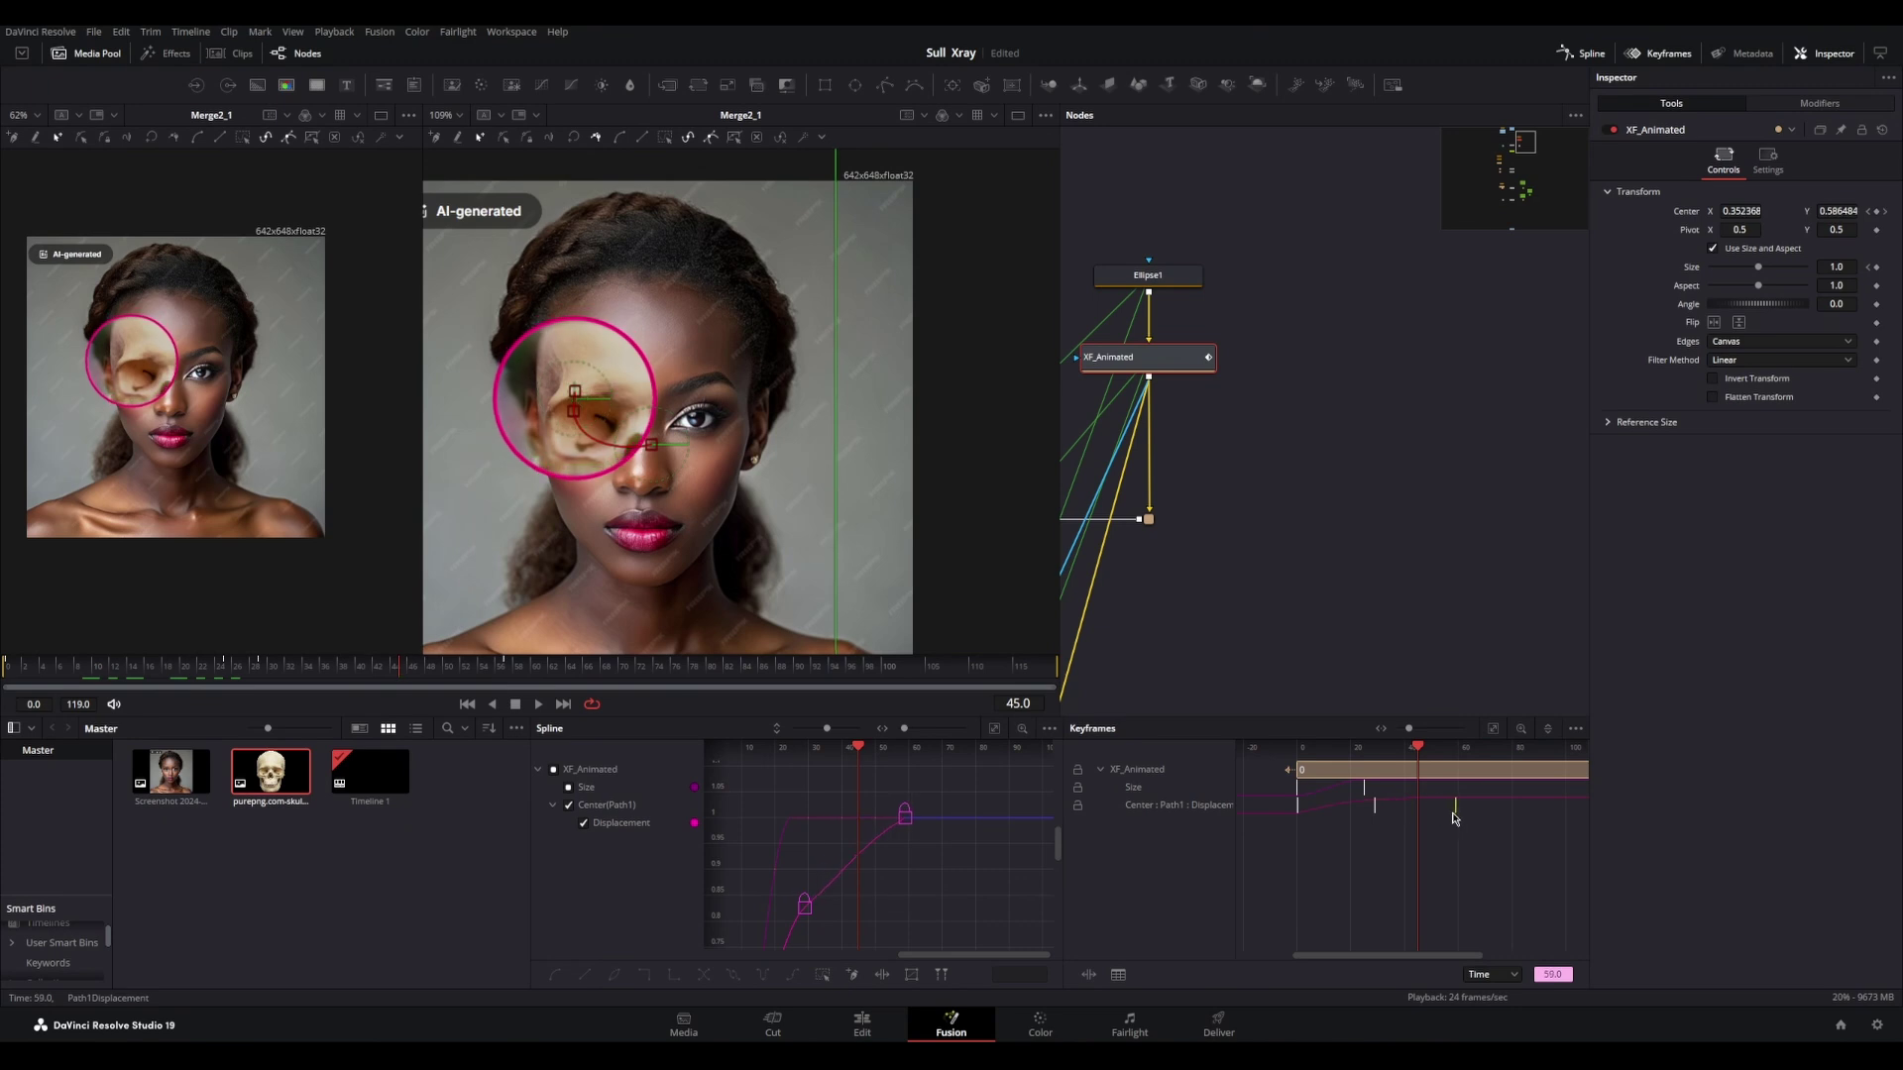
pyautogui.click(805, 907)
pyautogui.moveTo(841, 875); pyautogui.dragTo(828, 873)
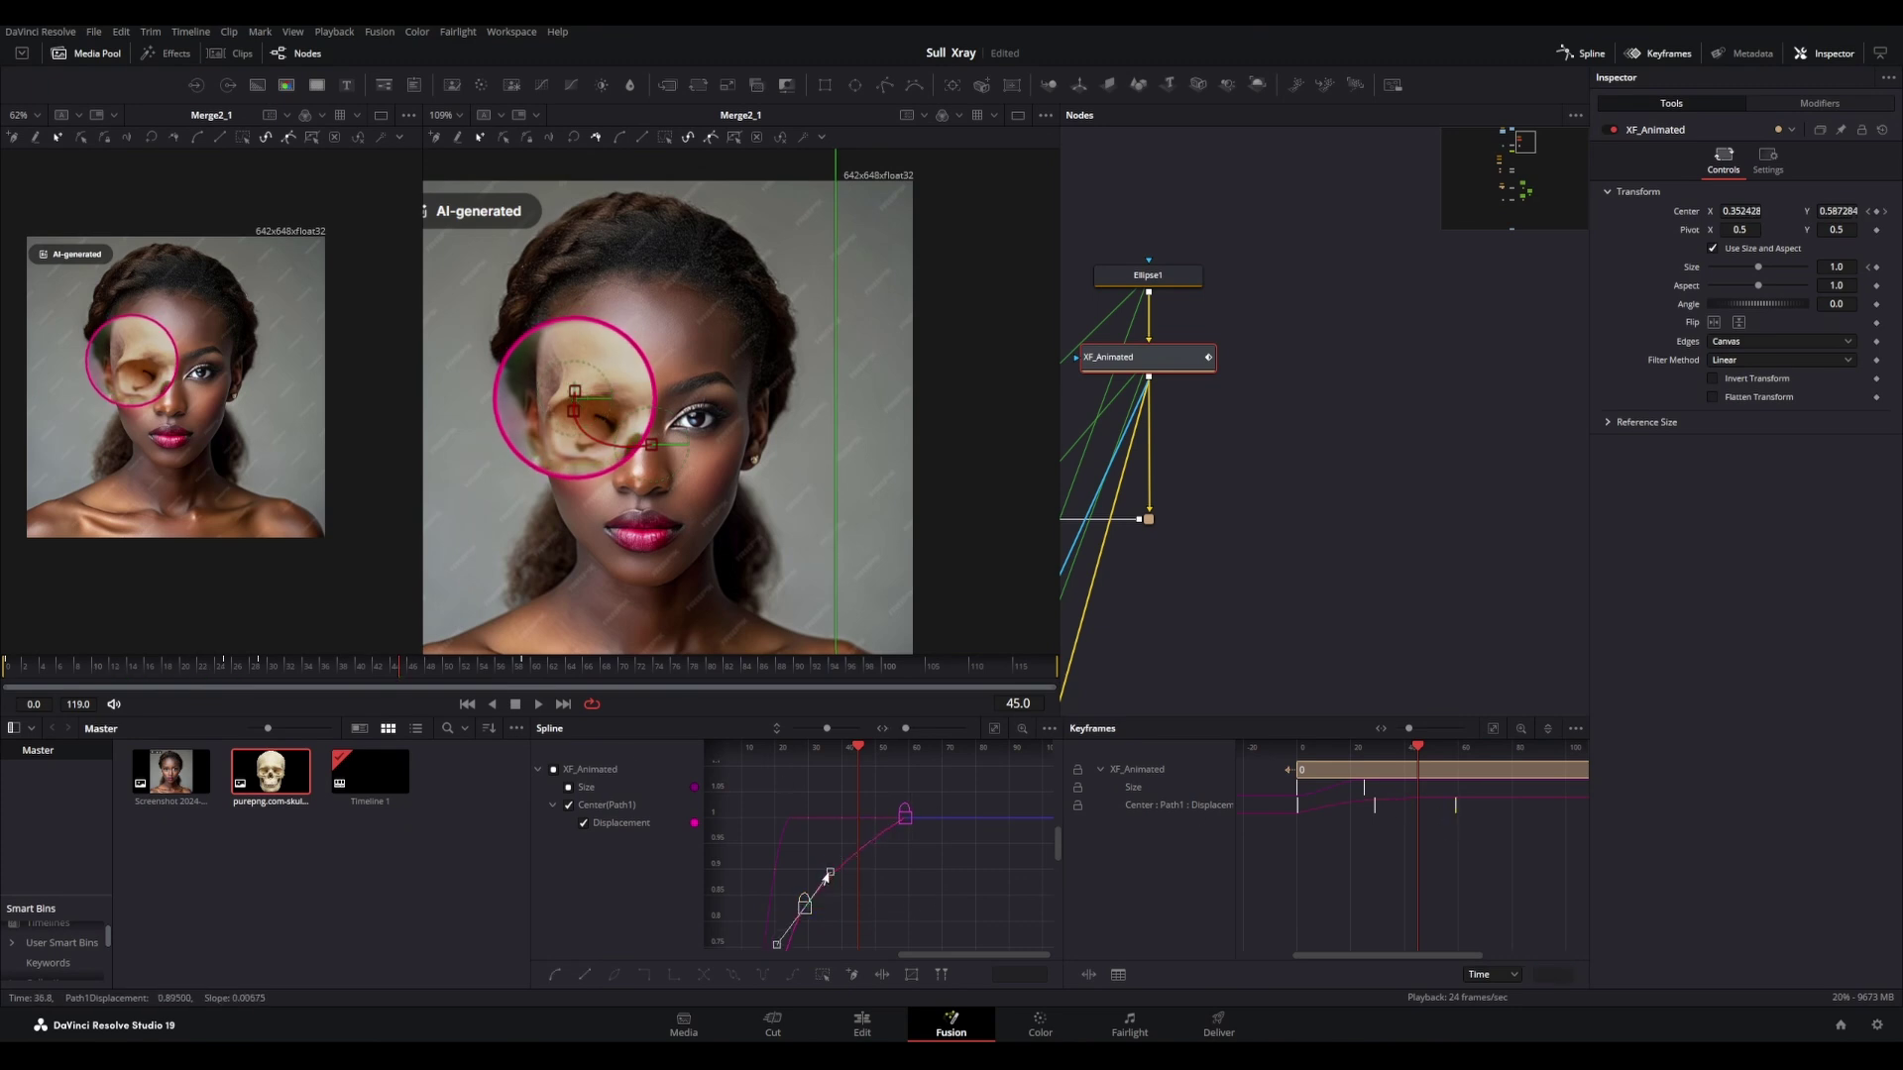
pyautogui.press('space')
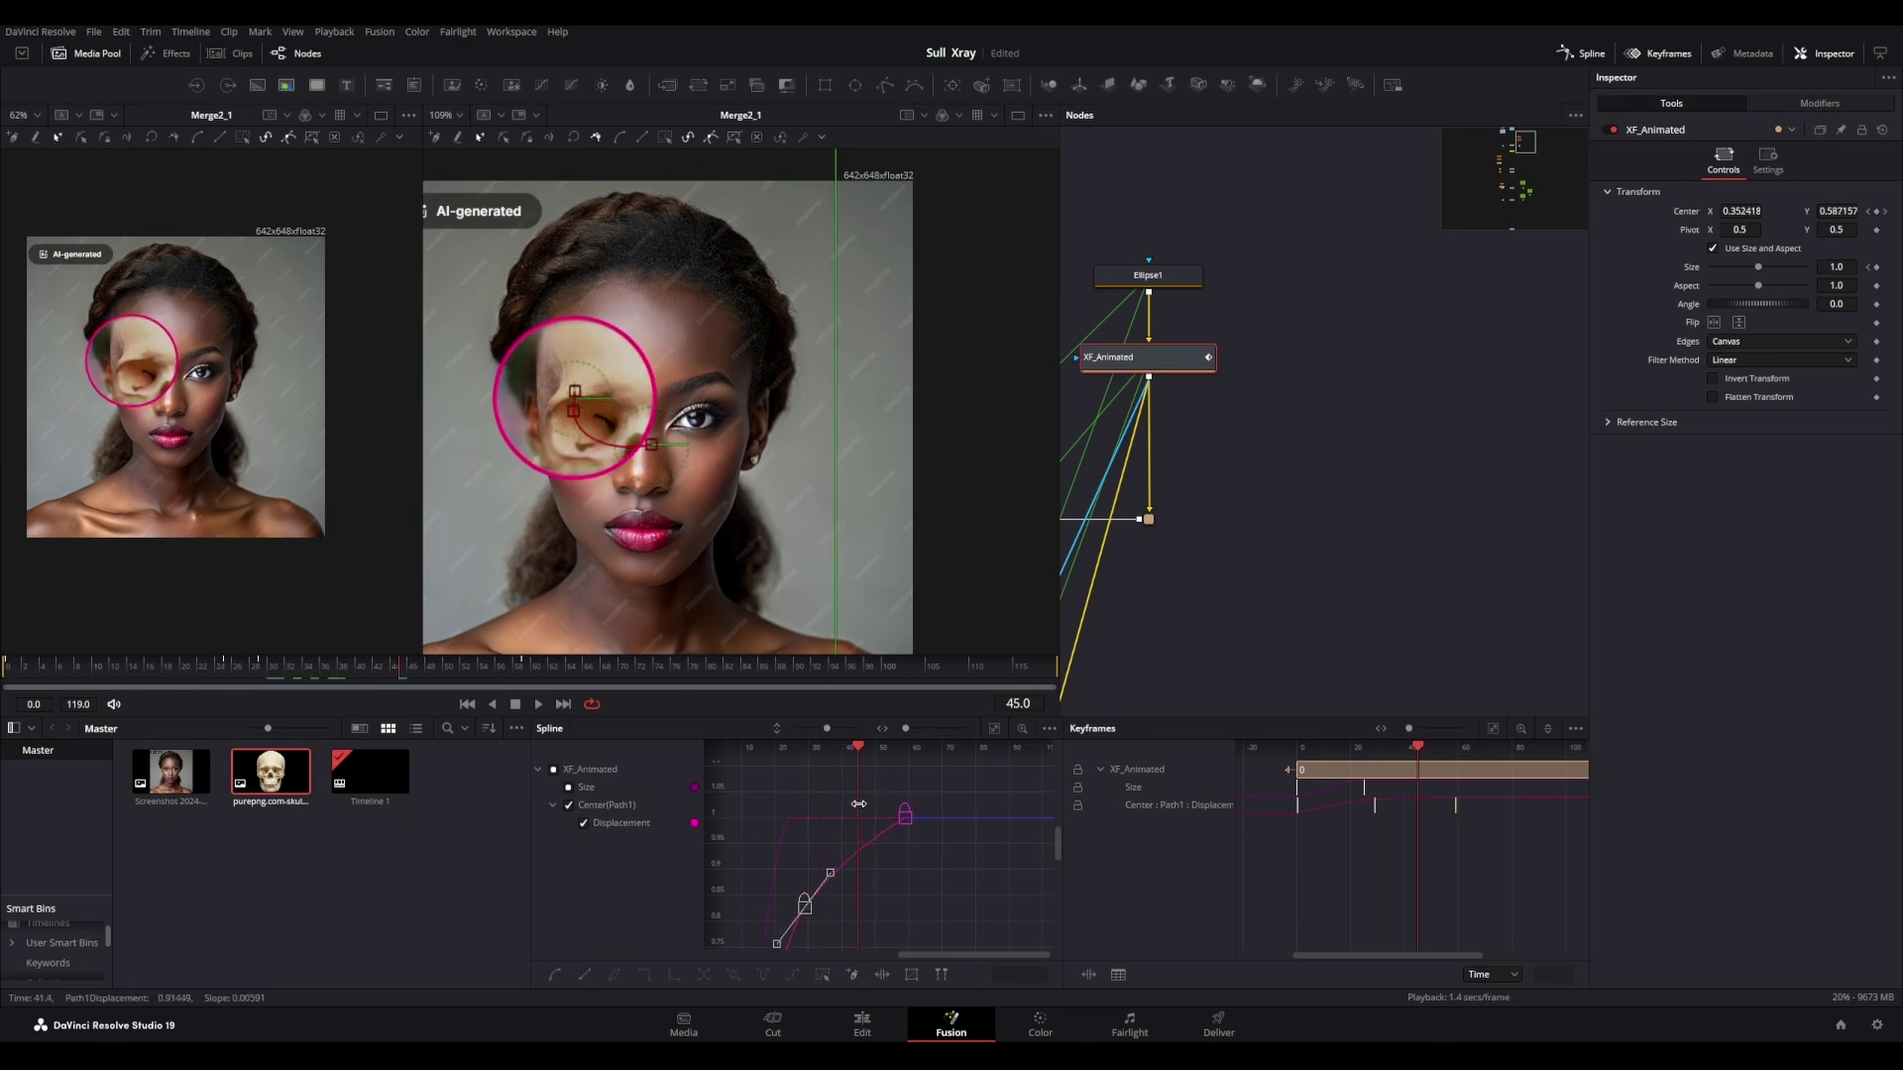
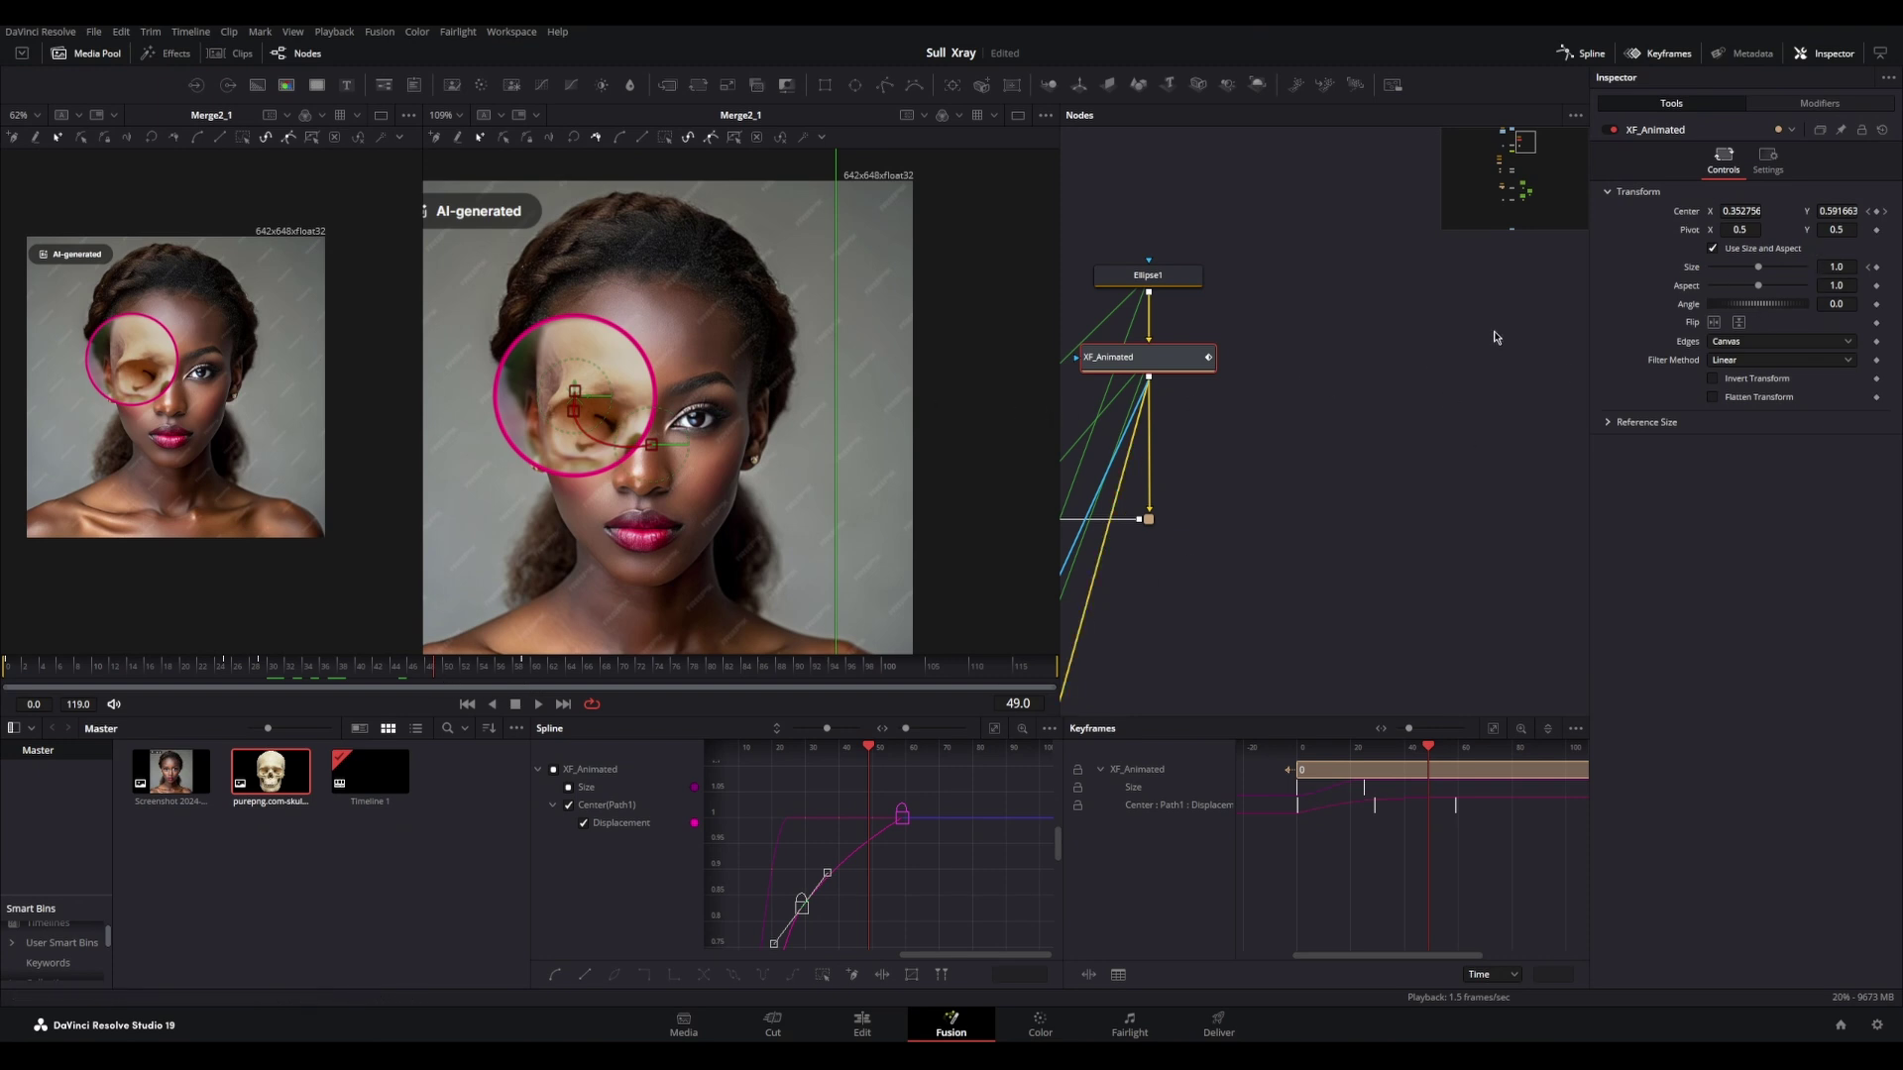
# Step: Add a Center keyframe on frame 49, delete the one on frame 59, and play back the movement
pyautogui.click(1876, 212)
pyautogui.click(1885, 211)
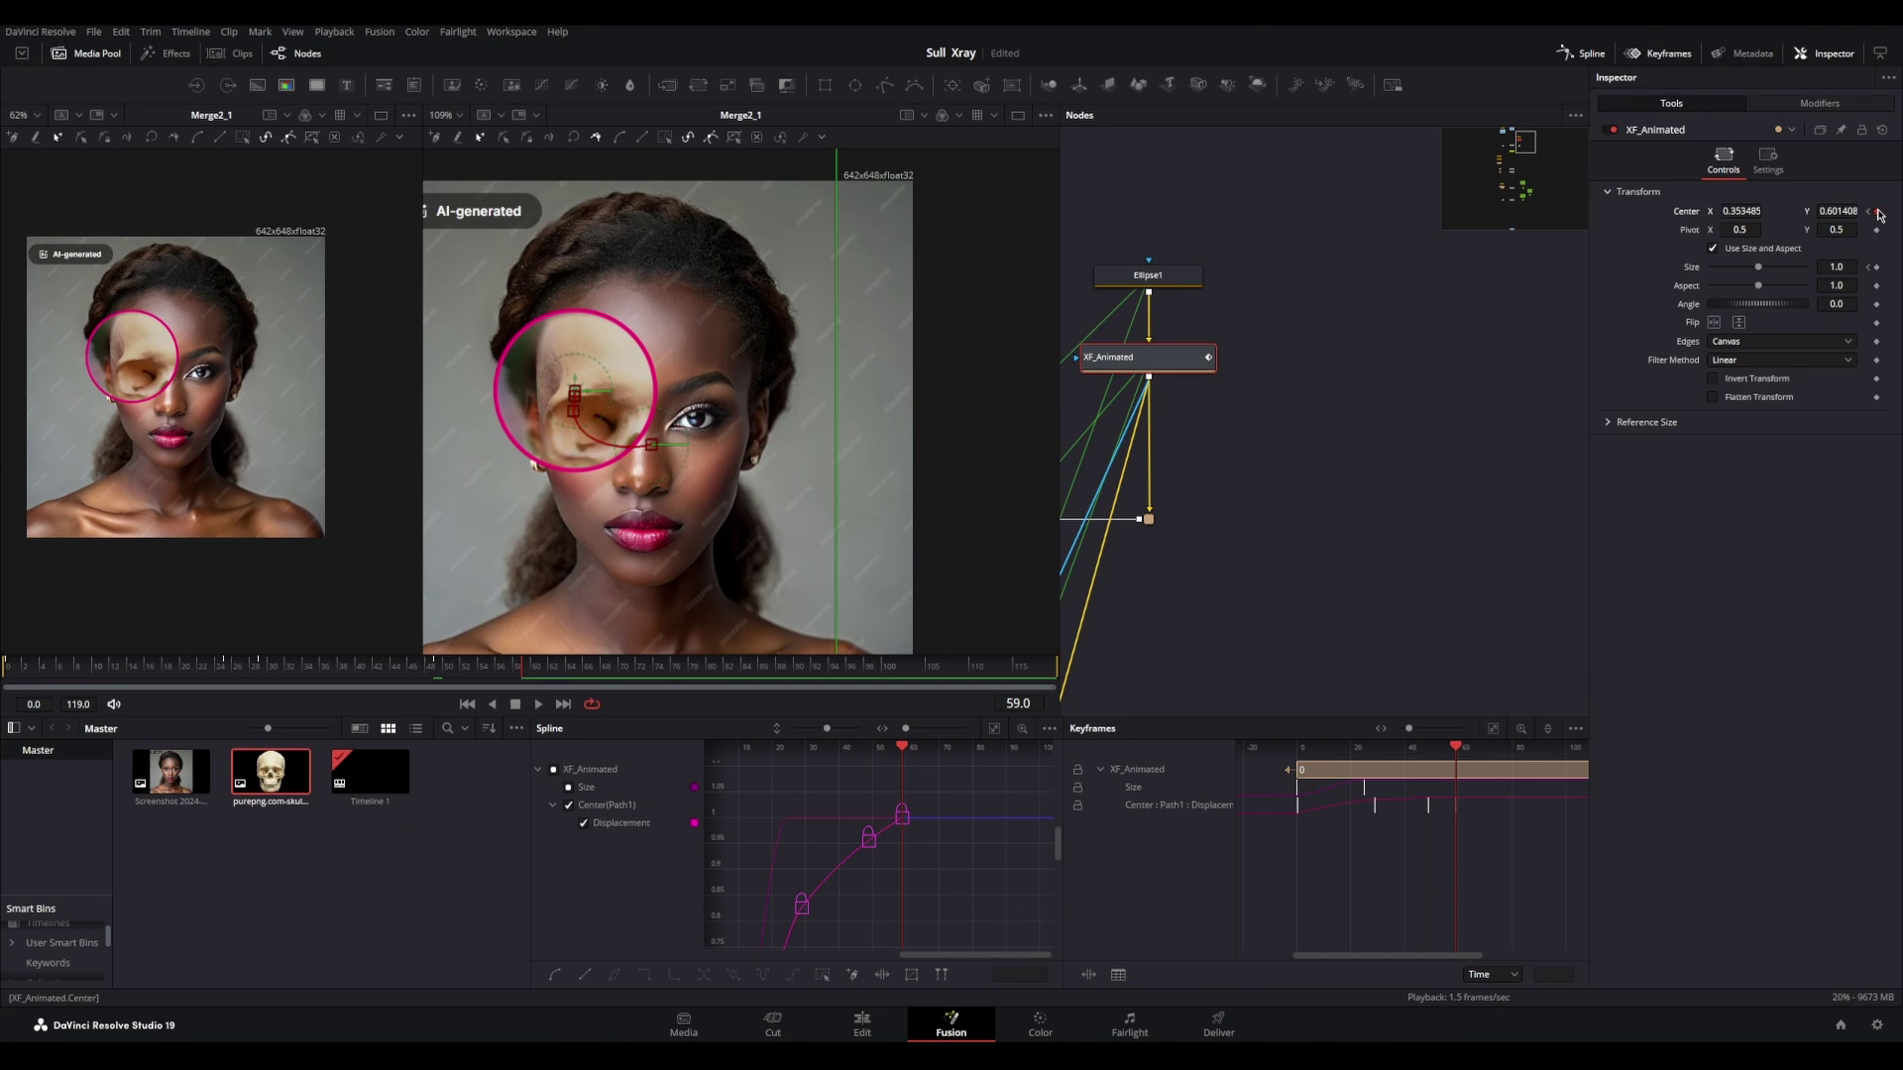
pyautogui.click(1878, 213)
pyautogui.moveTo(427, 667); pyautogui.dragTo(310, 671)
pyautogui.press('space')
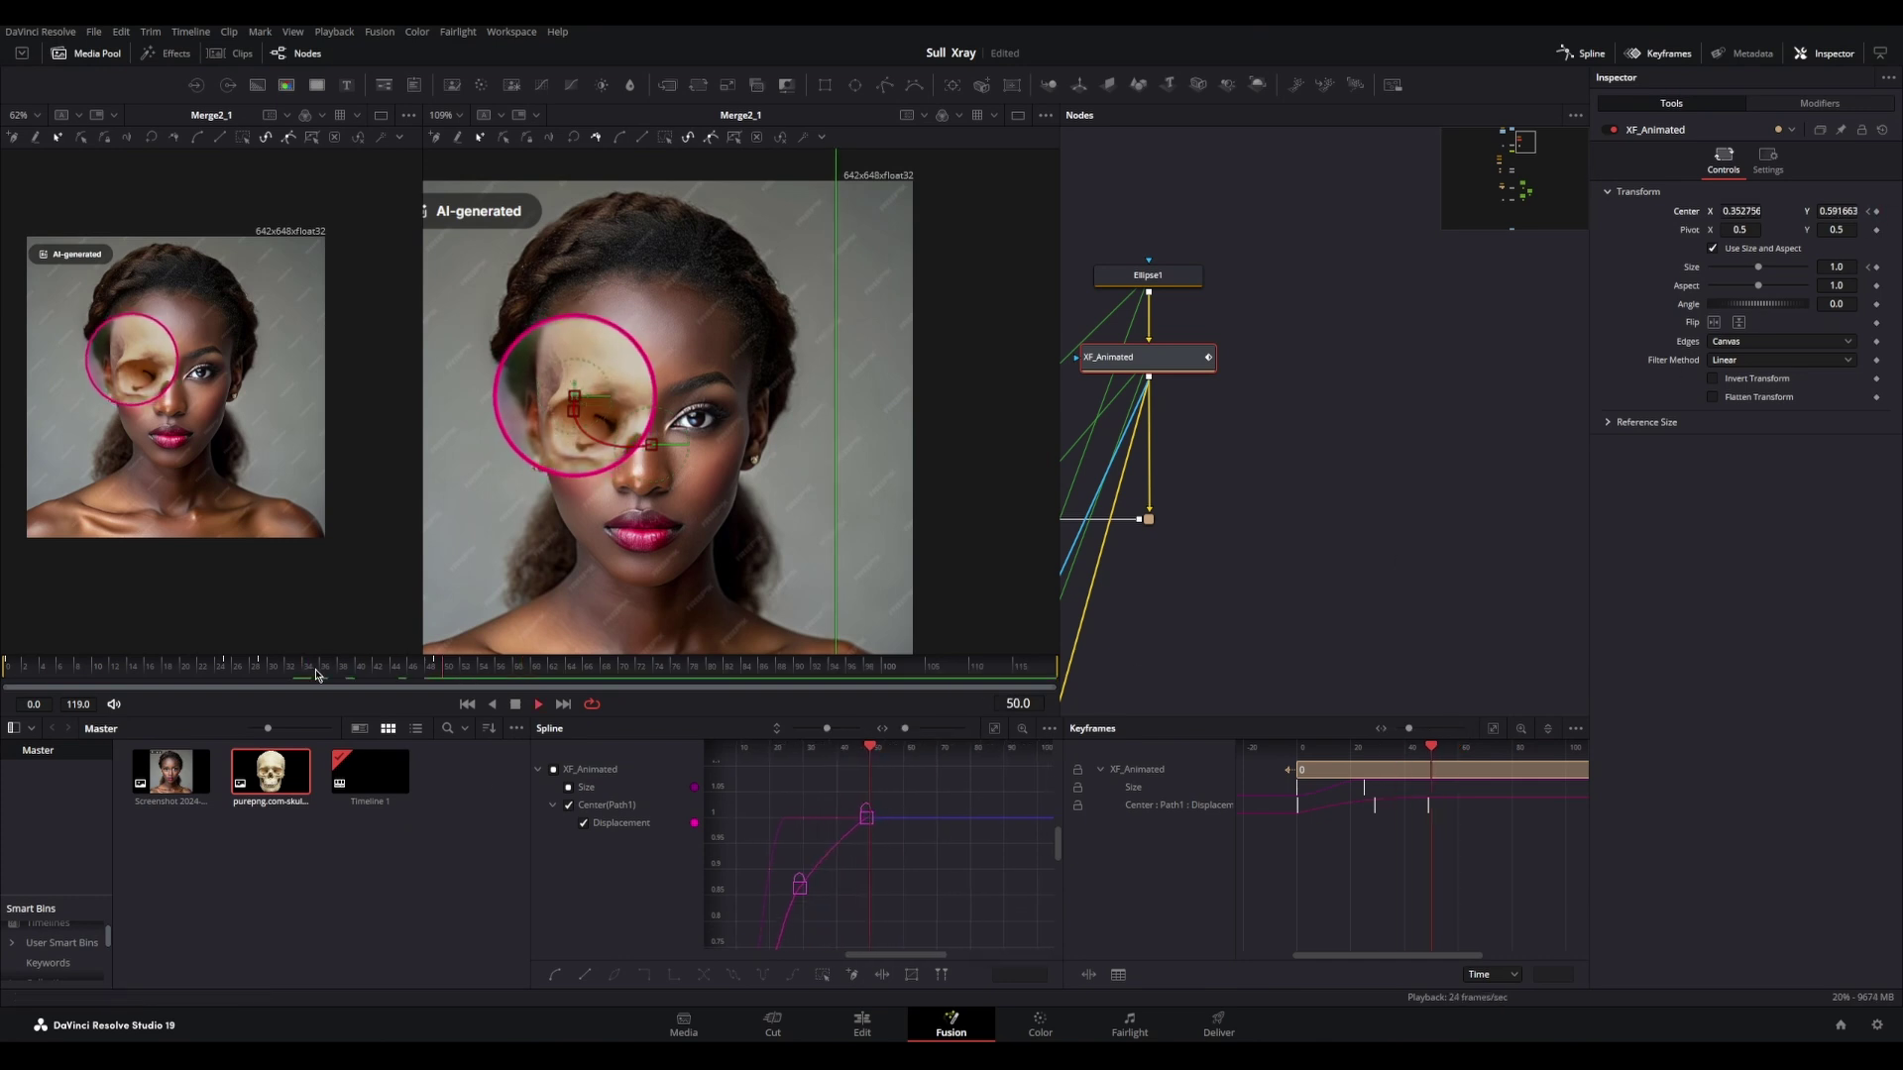
# Step: Keyframe the Center at about 0.590, 0.603 on frame 67 and the Size at 1.0 on frame 49
pyautogui.click(591, 665)
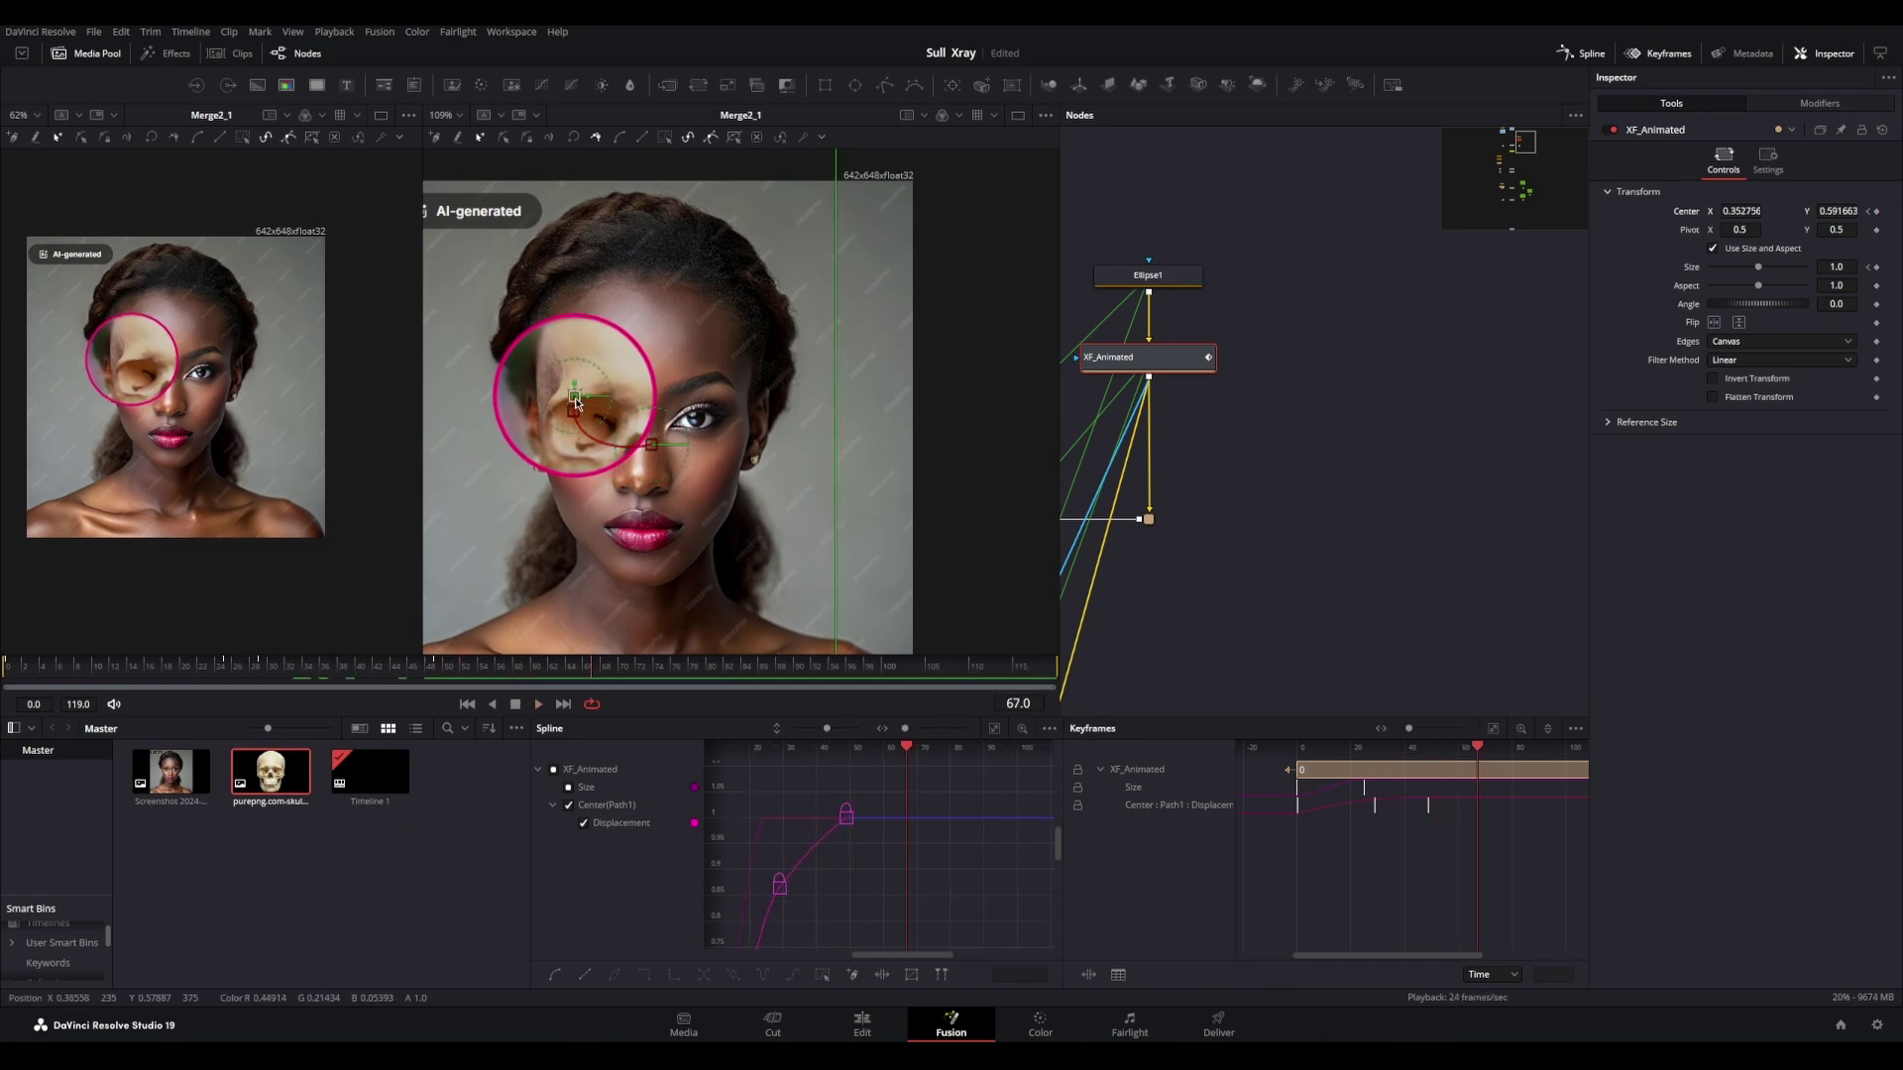
pyautogui.moveTo(575, 397); pyautogui.dragTo(700, 396)
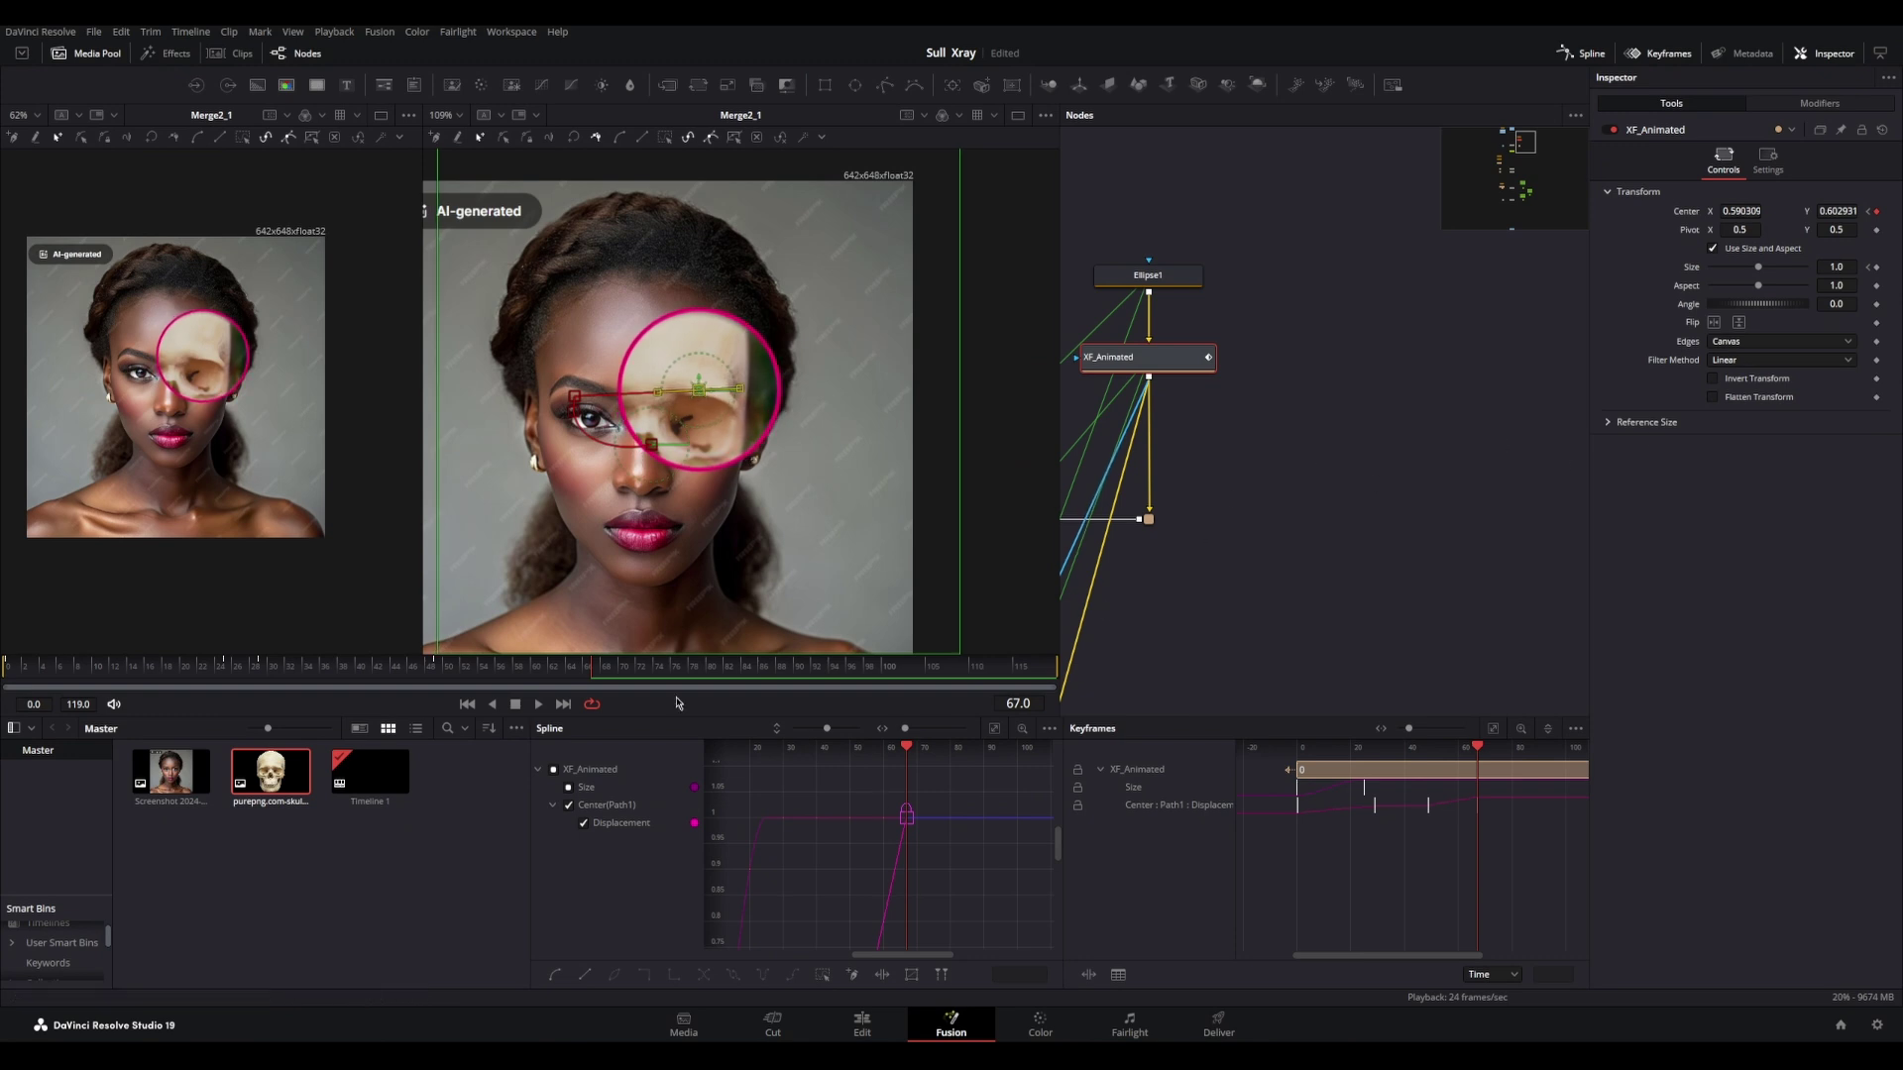
pyautogui.click(443, 677)
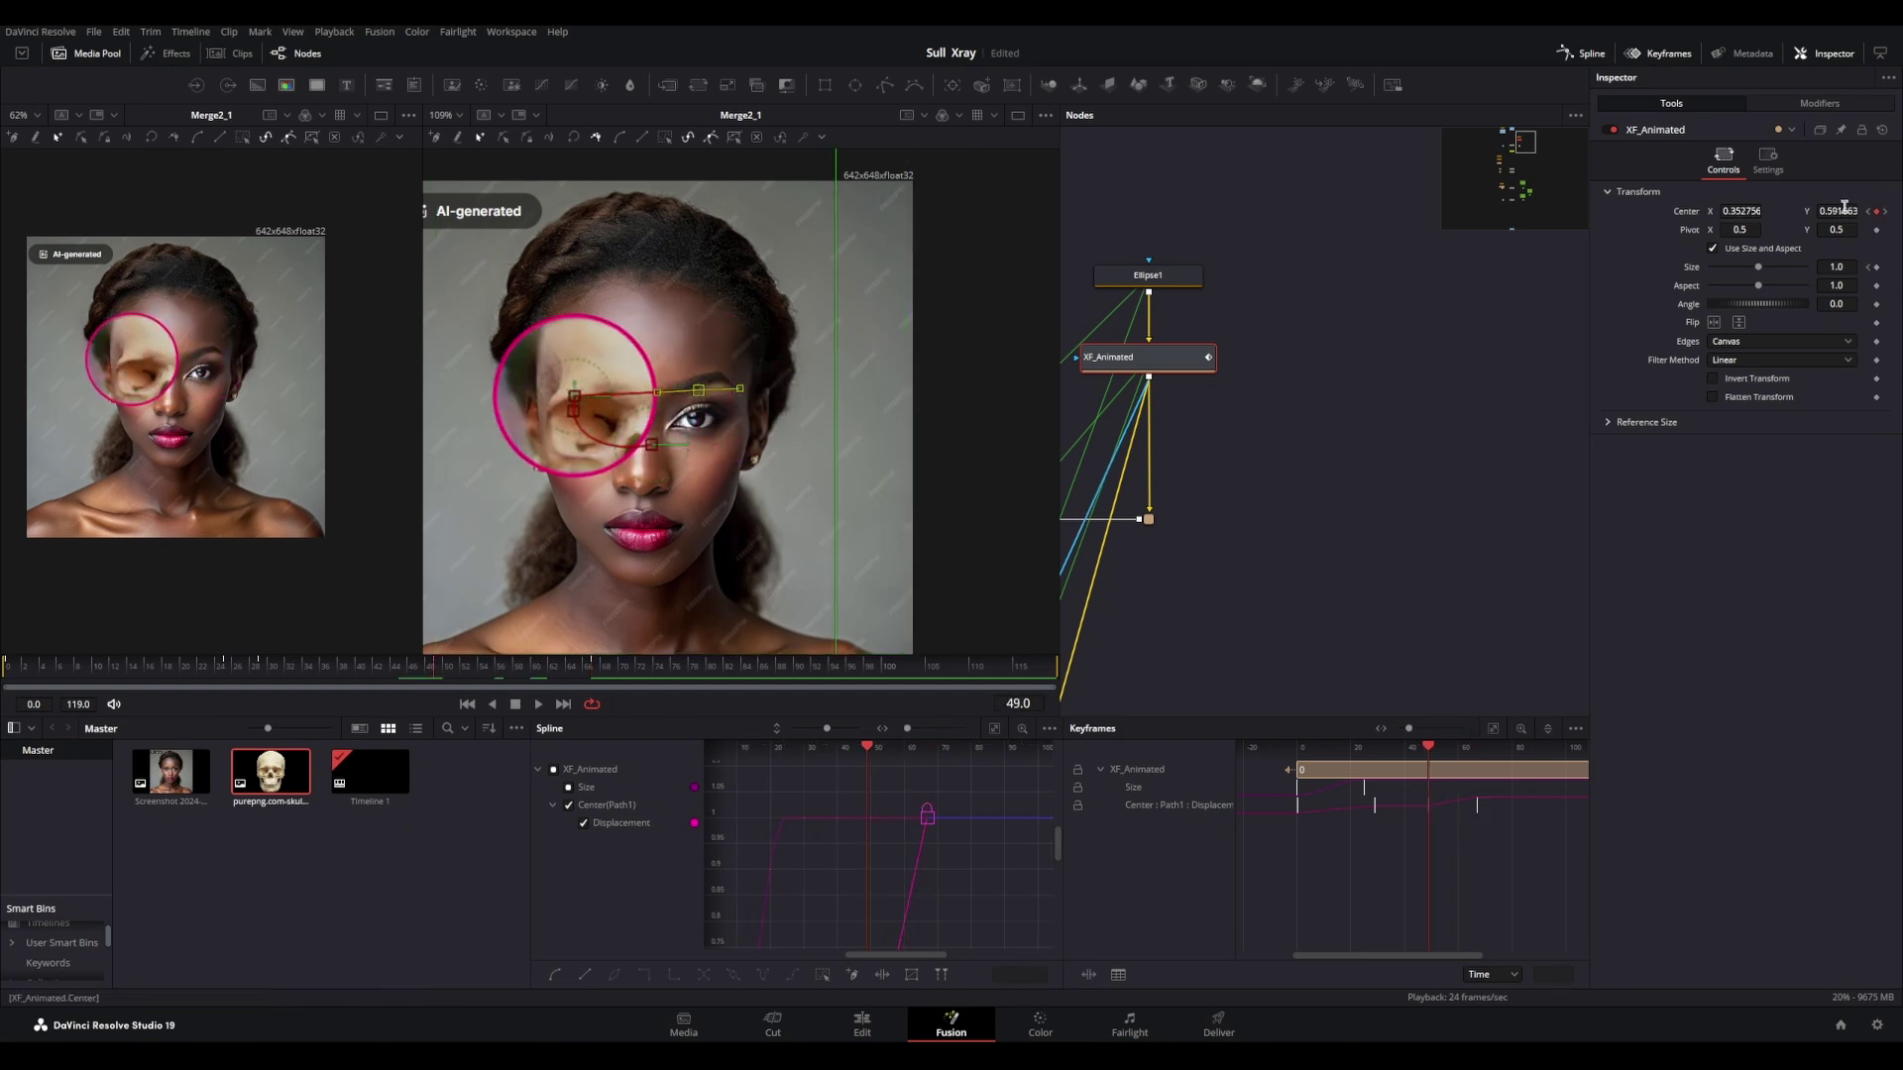
pyautogui.click(1875, 269)
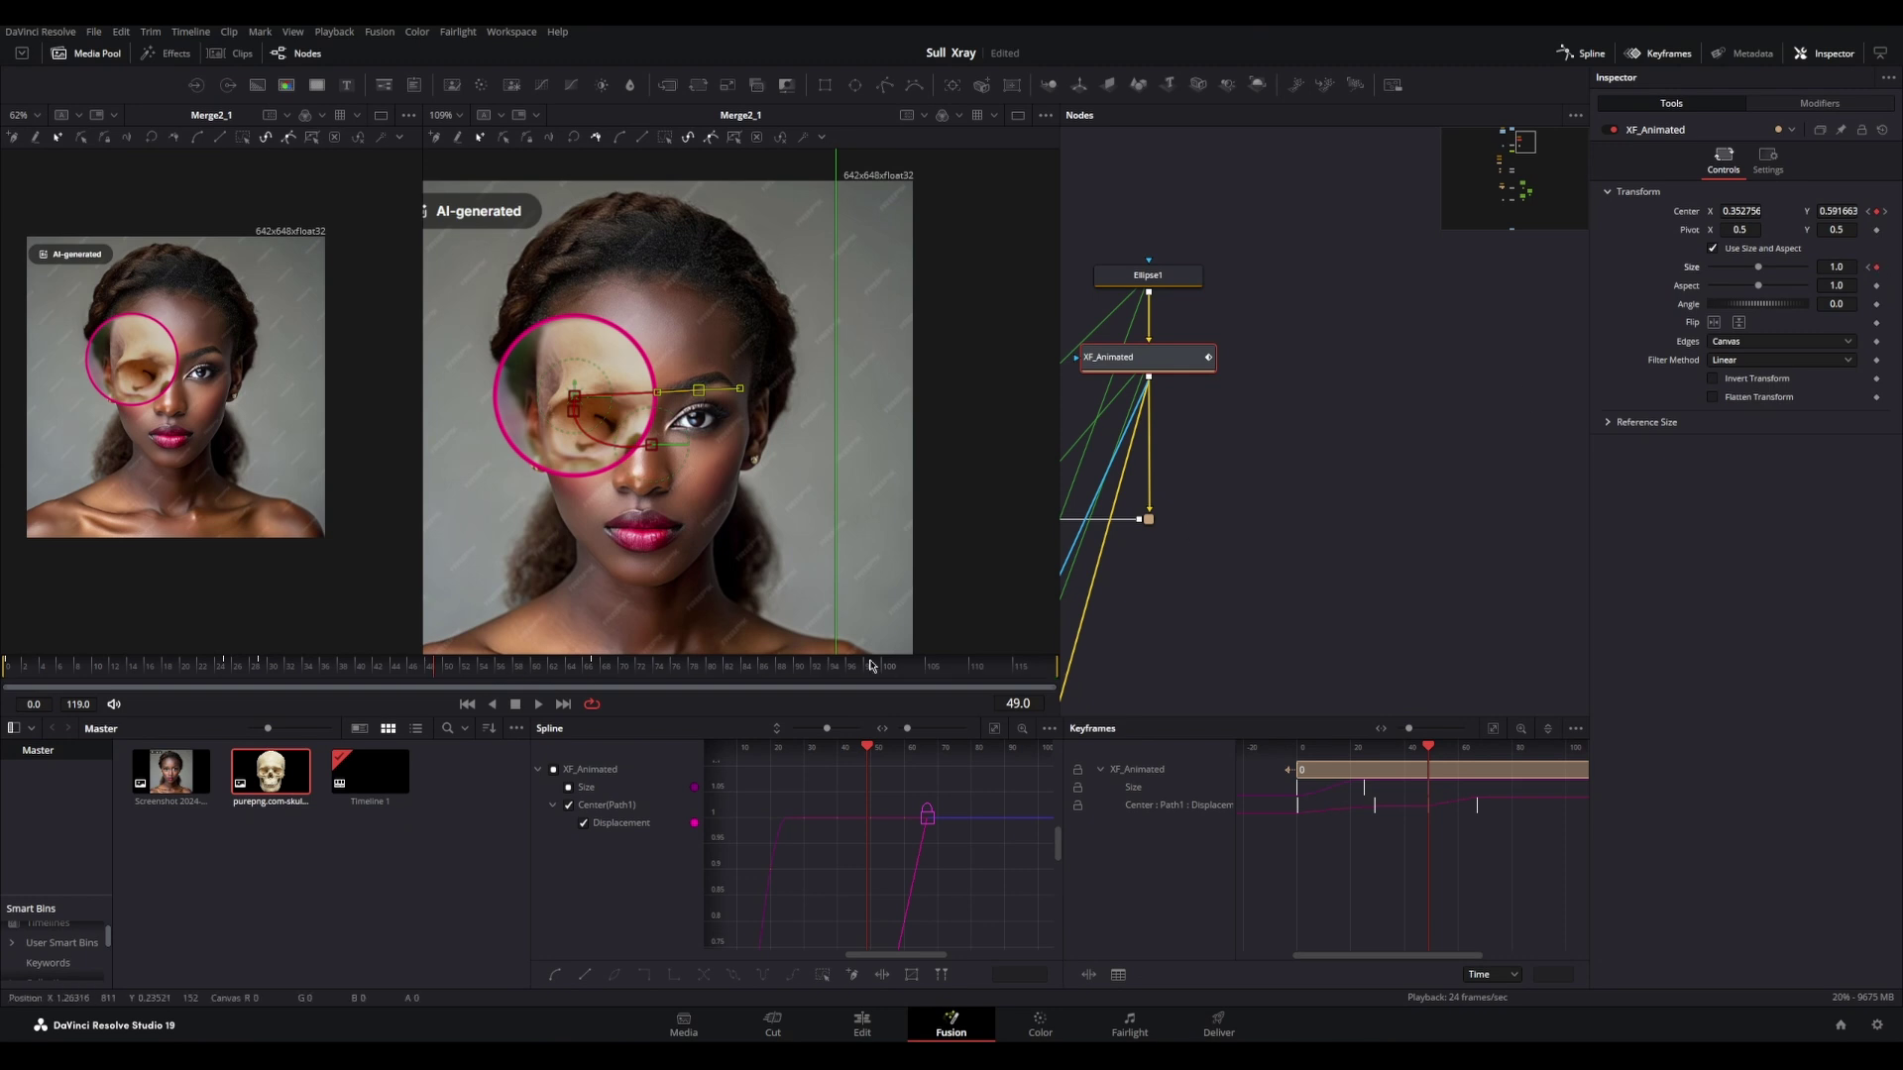
# Step: On frame 67, move the lens Center to about 0.605, 0.552 and scale its Size down to about 0.741
pyautogui.moveTo(433, 671); pyautogui.dragTo(593, 672)
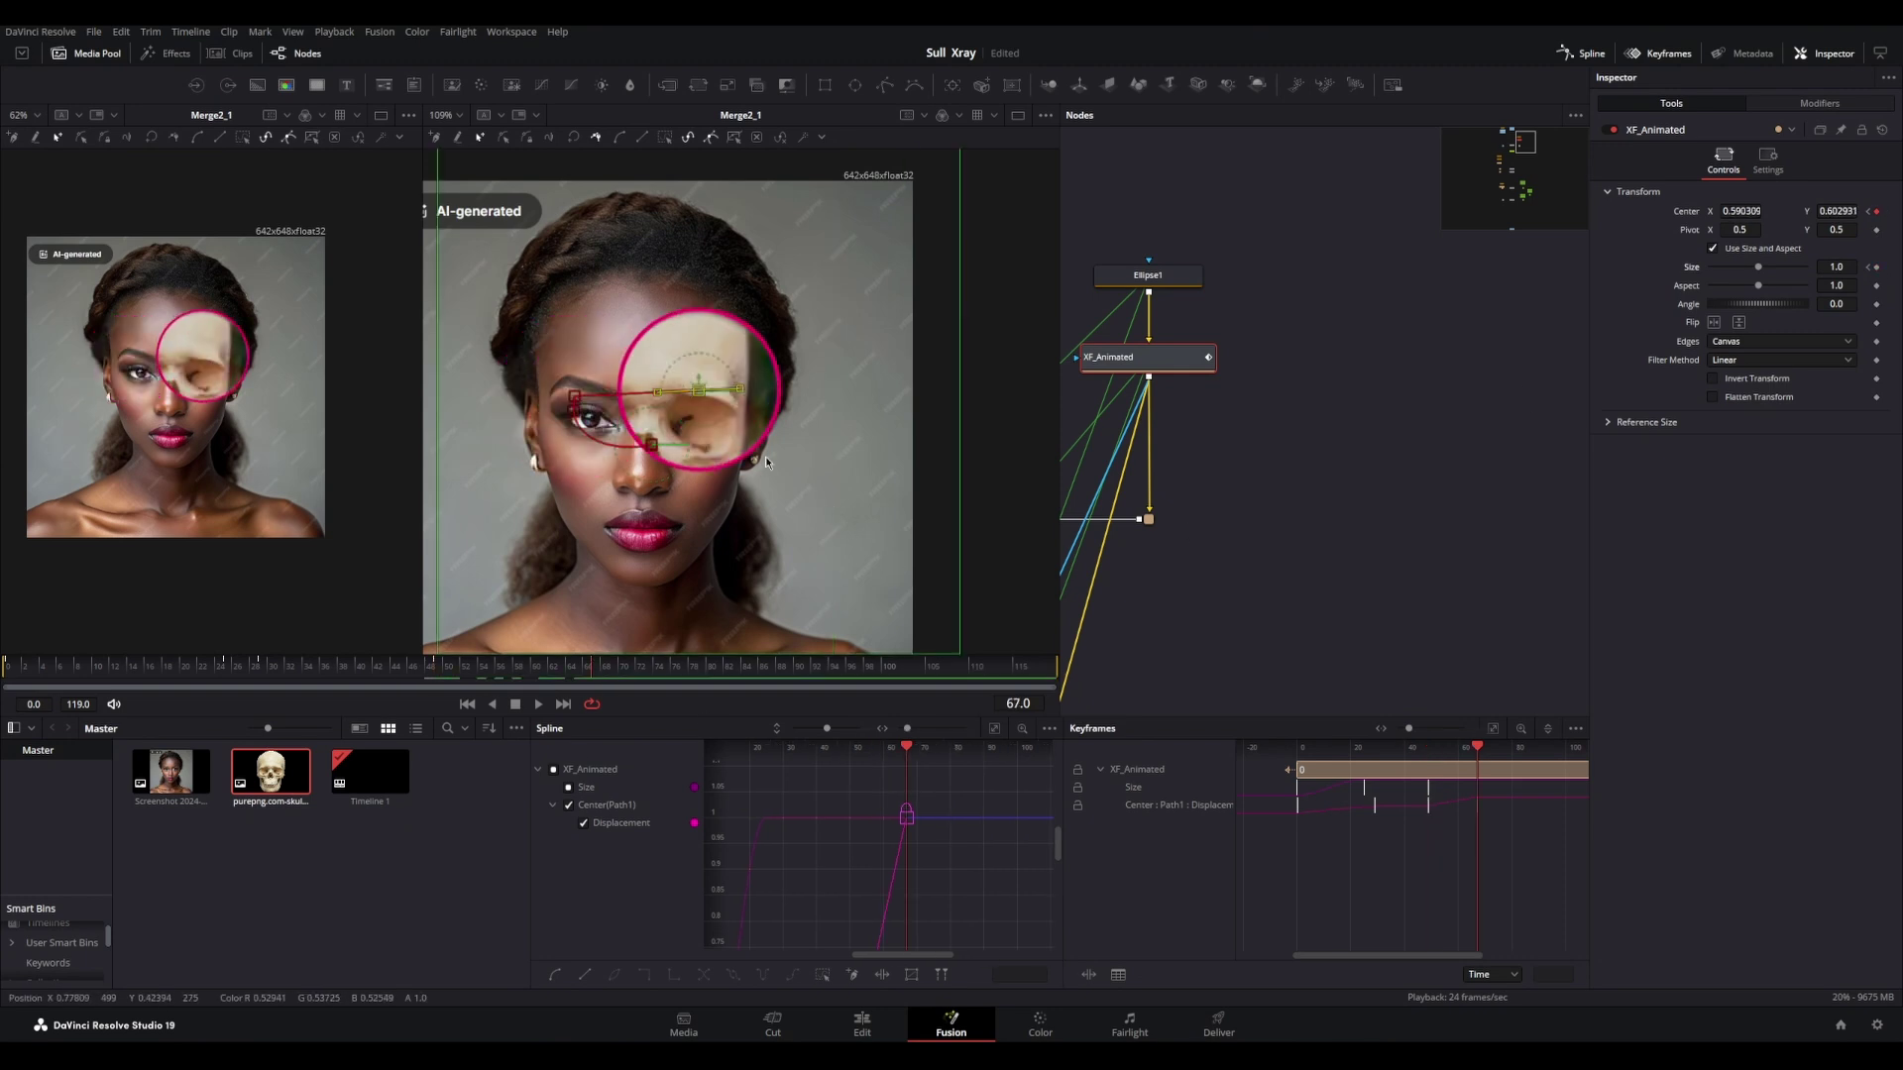
pyautogui.moveTo(706, 399); pyautogui.dragTo(709, 424)
pyautogui.scroll(-2, 862, 542)
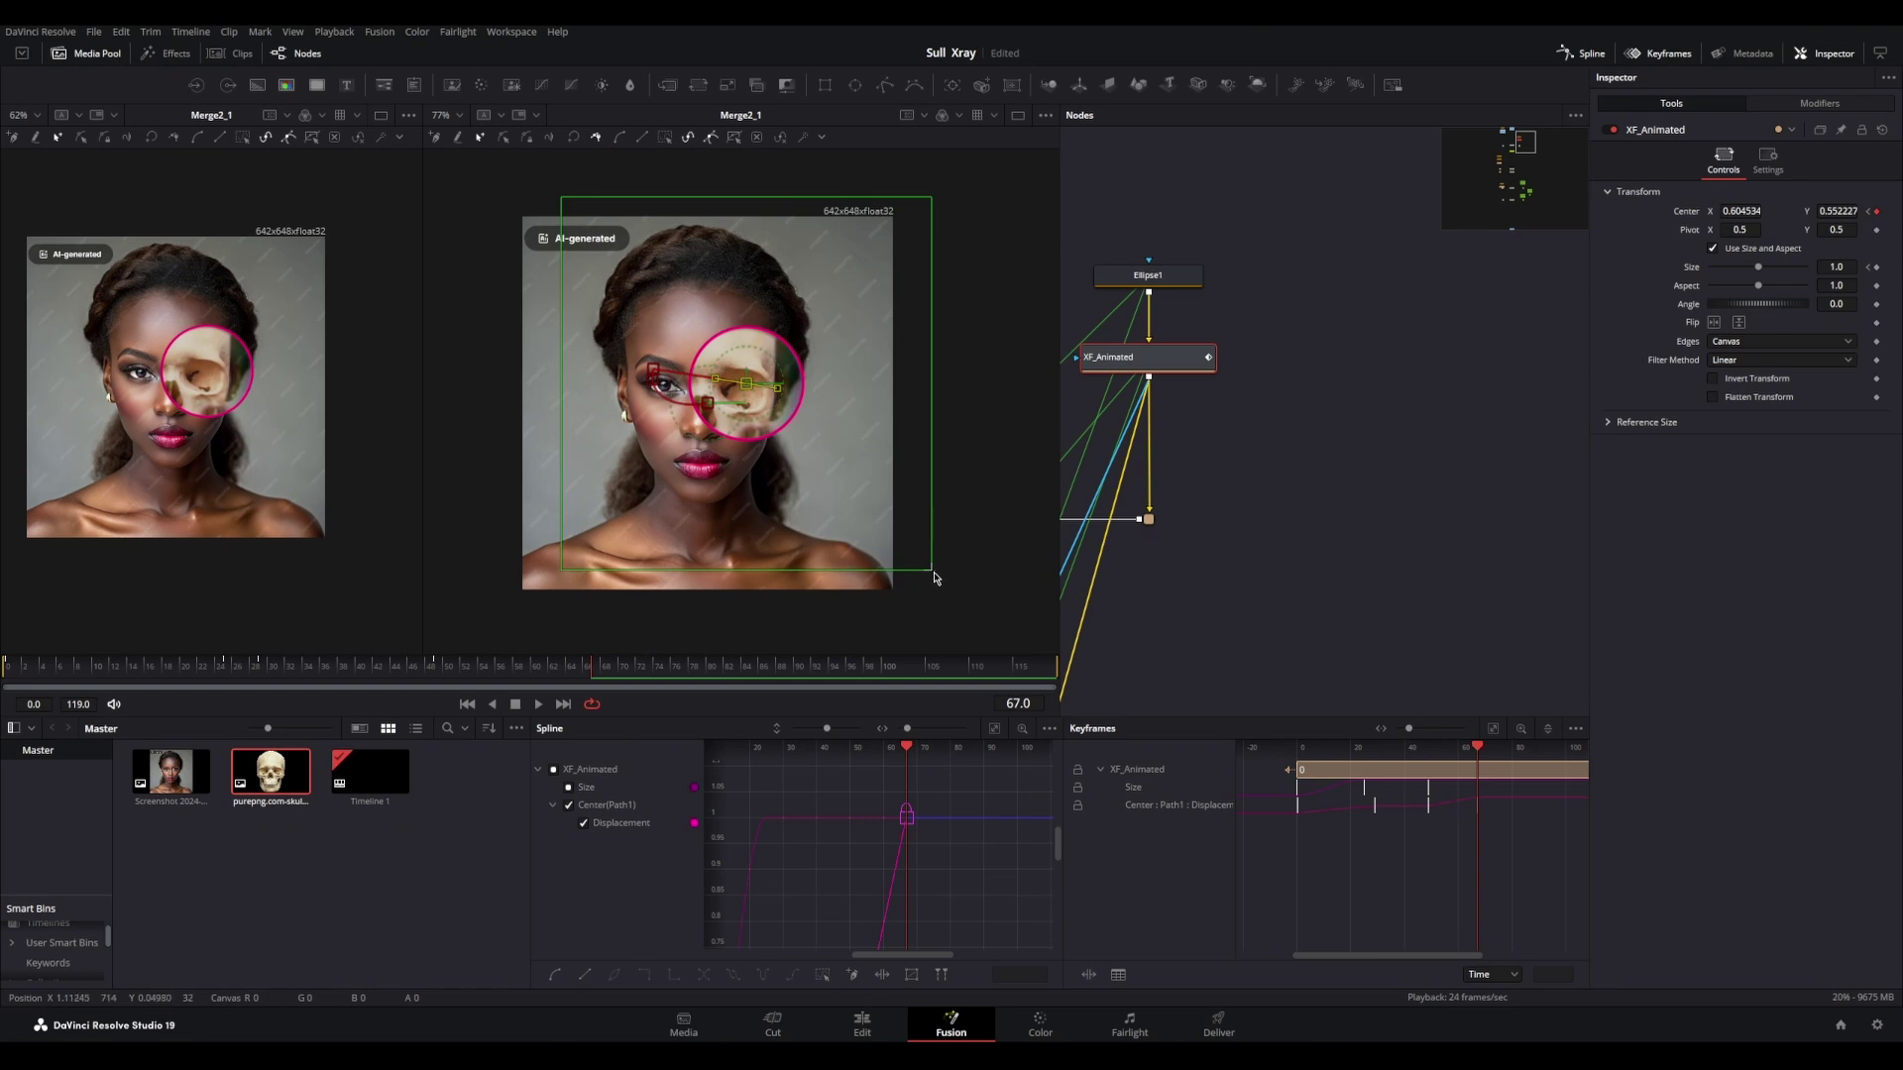
pyautogui.moveTo(935, 578); pyautogui.dragTo(874, 524)
# Step: Show only XF_Animated's Size curve in the Spline editor, hiding the Center displacement curve
pyautogui.scroll(-5, 983, 841)
pyautogui.scroll(3, 922, 832)
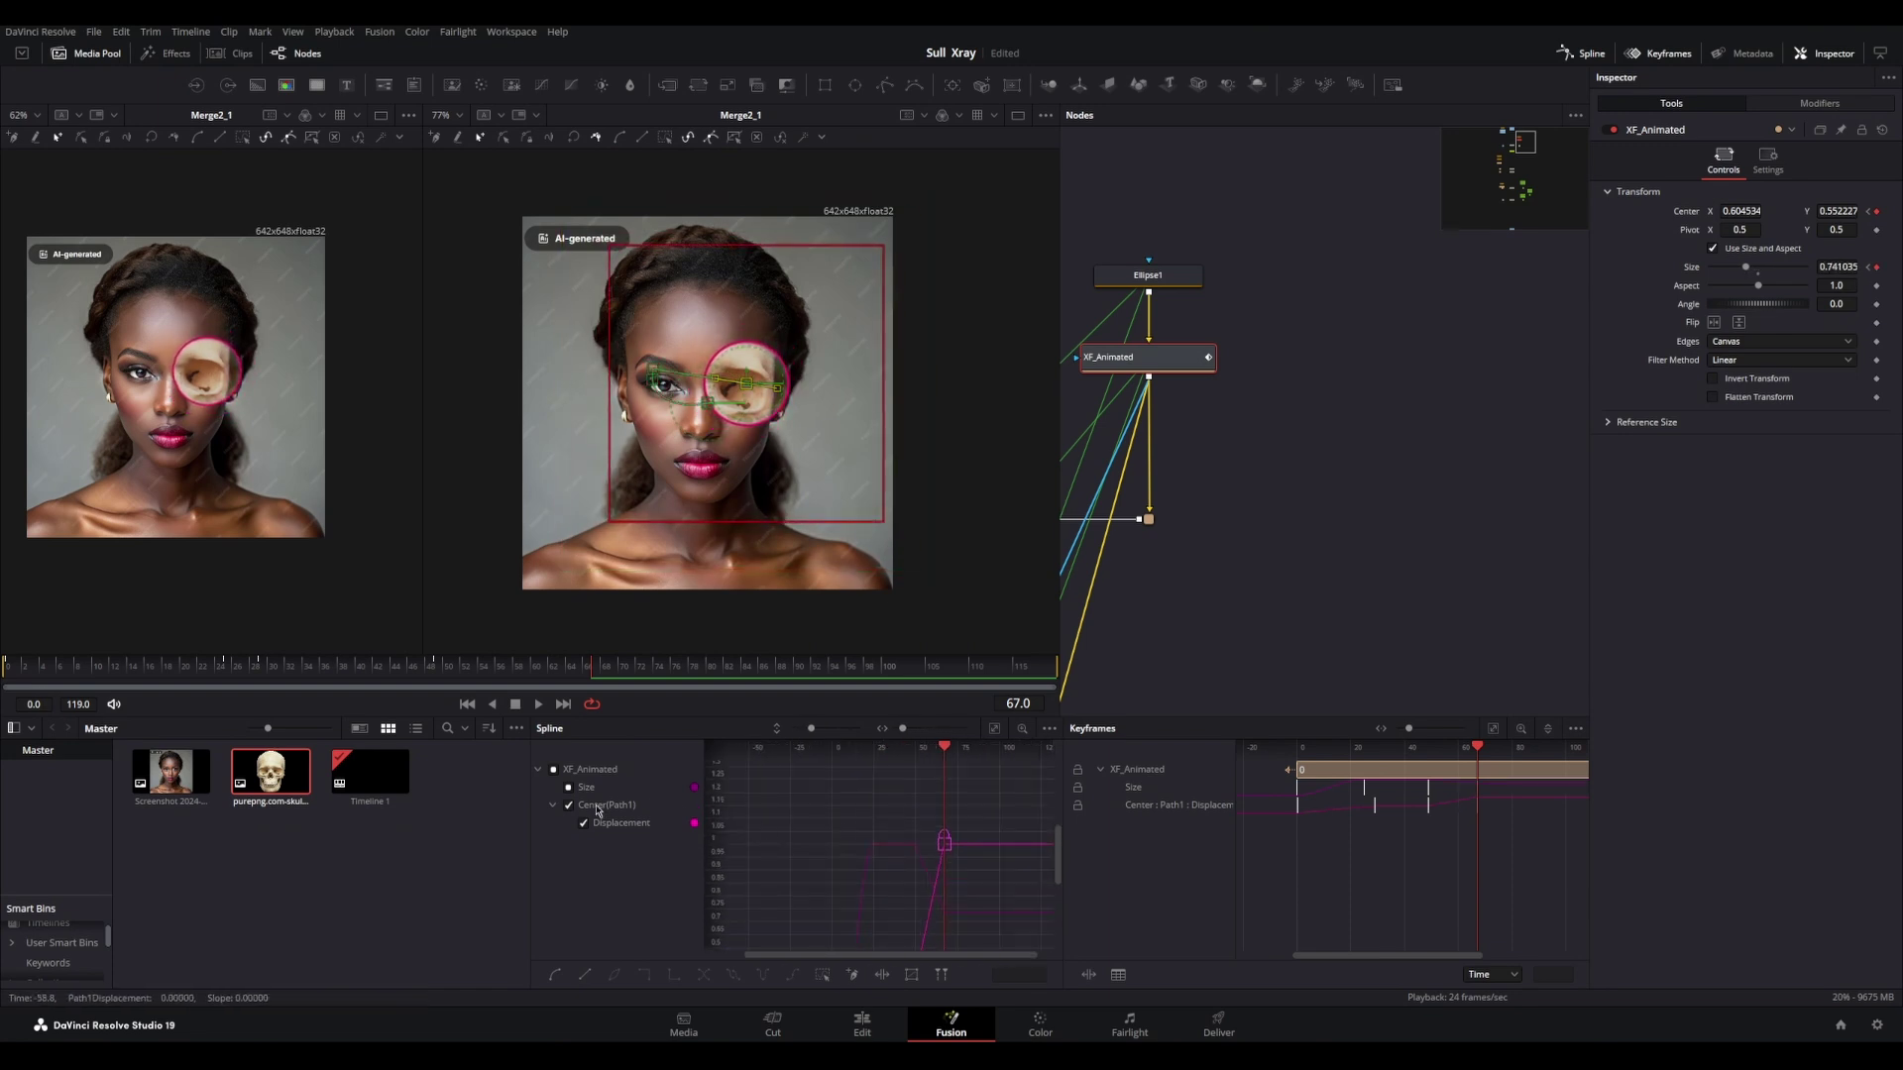
pyautogui.click(568, 788)
pyautogui.scroll(-3, 913, 850)
pyautogui.click(569, 808)
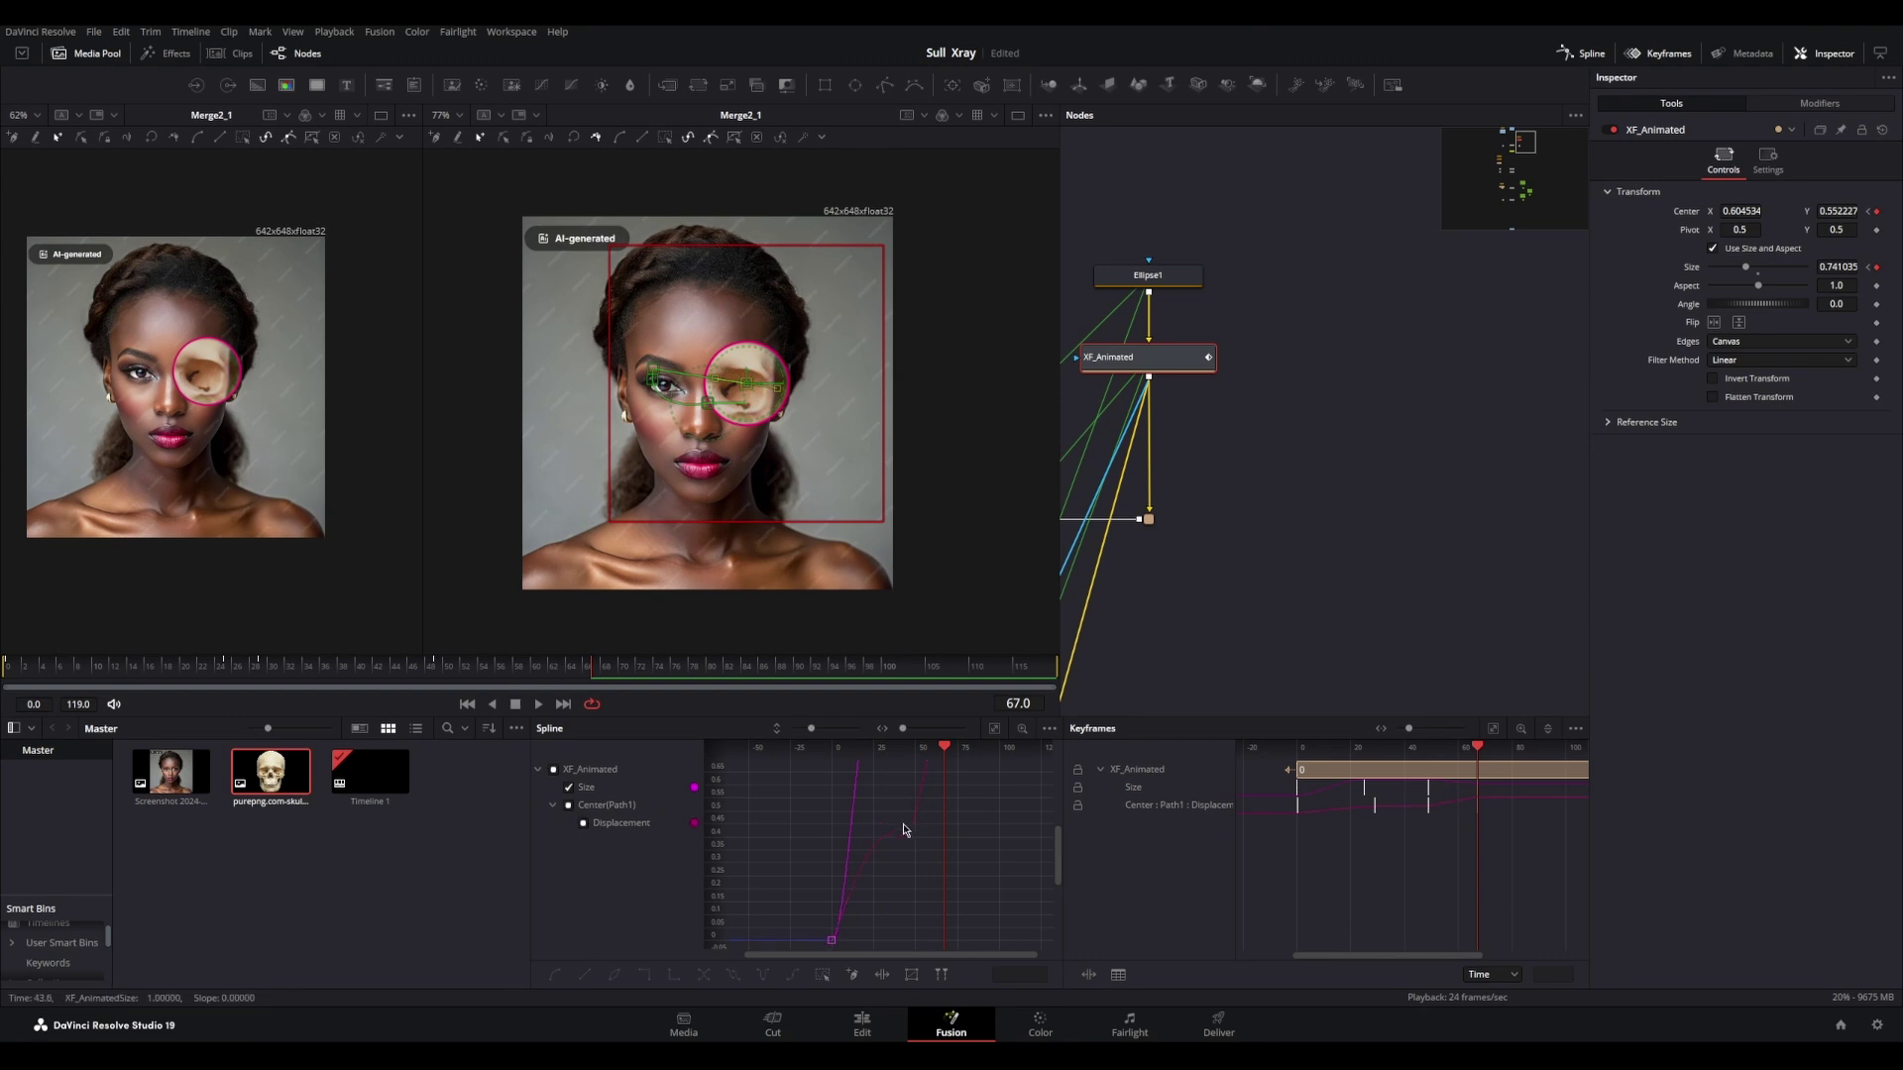
pyautogui.hotkey('ctrl', 'f')
pyautogui.moveTo(943, 820); pyautogui.dragTo(739, 859)
pyautogui.moveTo(873, 814); pyautogui.dragTo(917, 809)
pyautogui.click(931, 792)
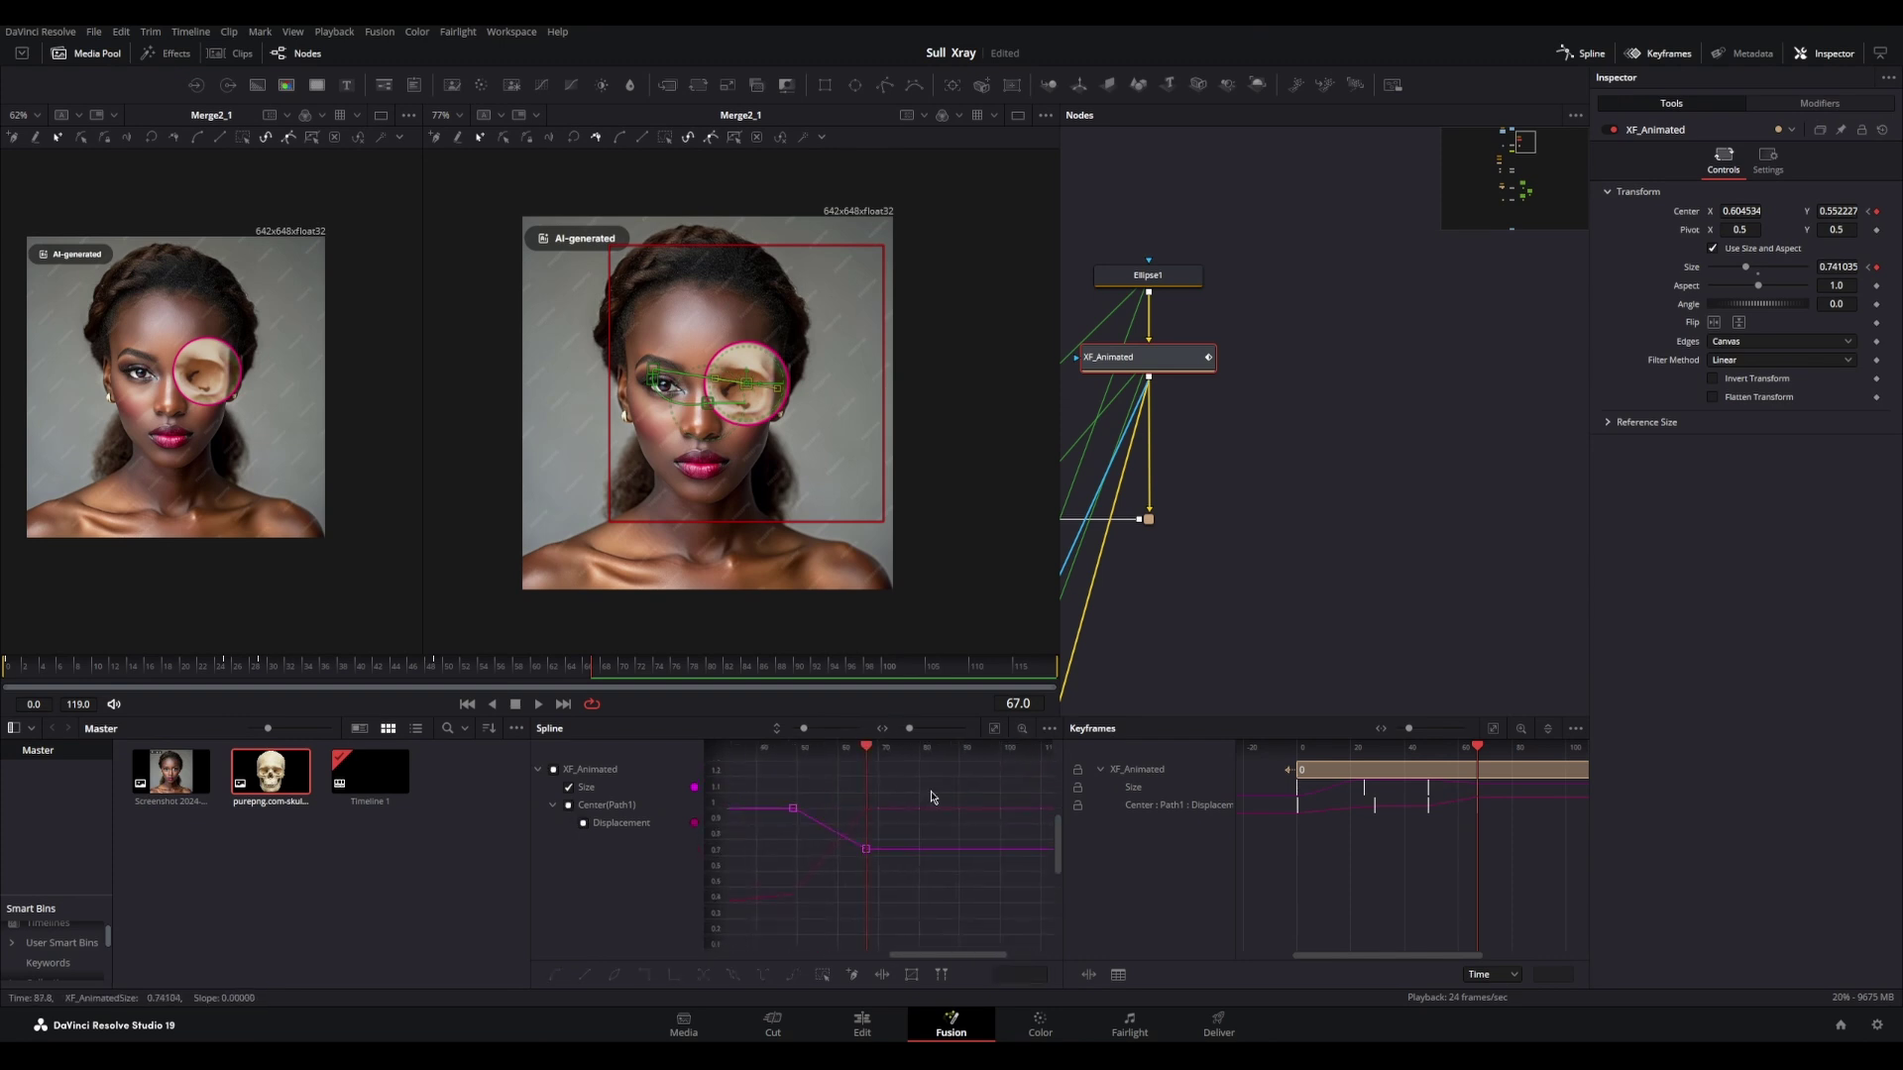
# Step: Smooth the Size keyframes on frames 49 and 67, adjust their ease handles, and play back the transition
pyautogui.hotkey('shift', 's')
pyautogui.moveTo(829, 808); pyautogui.dragTo(822, 811)
pyautogui.moveTo(819, 824); pyautogui.dragTo(829, 808)
pyautogui.click(866, 850)
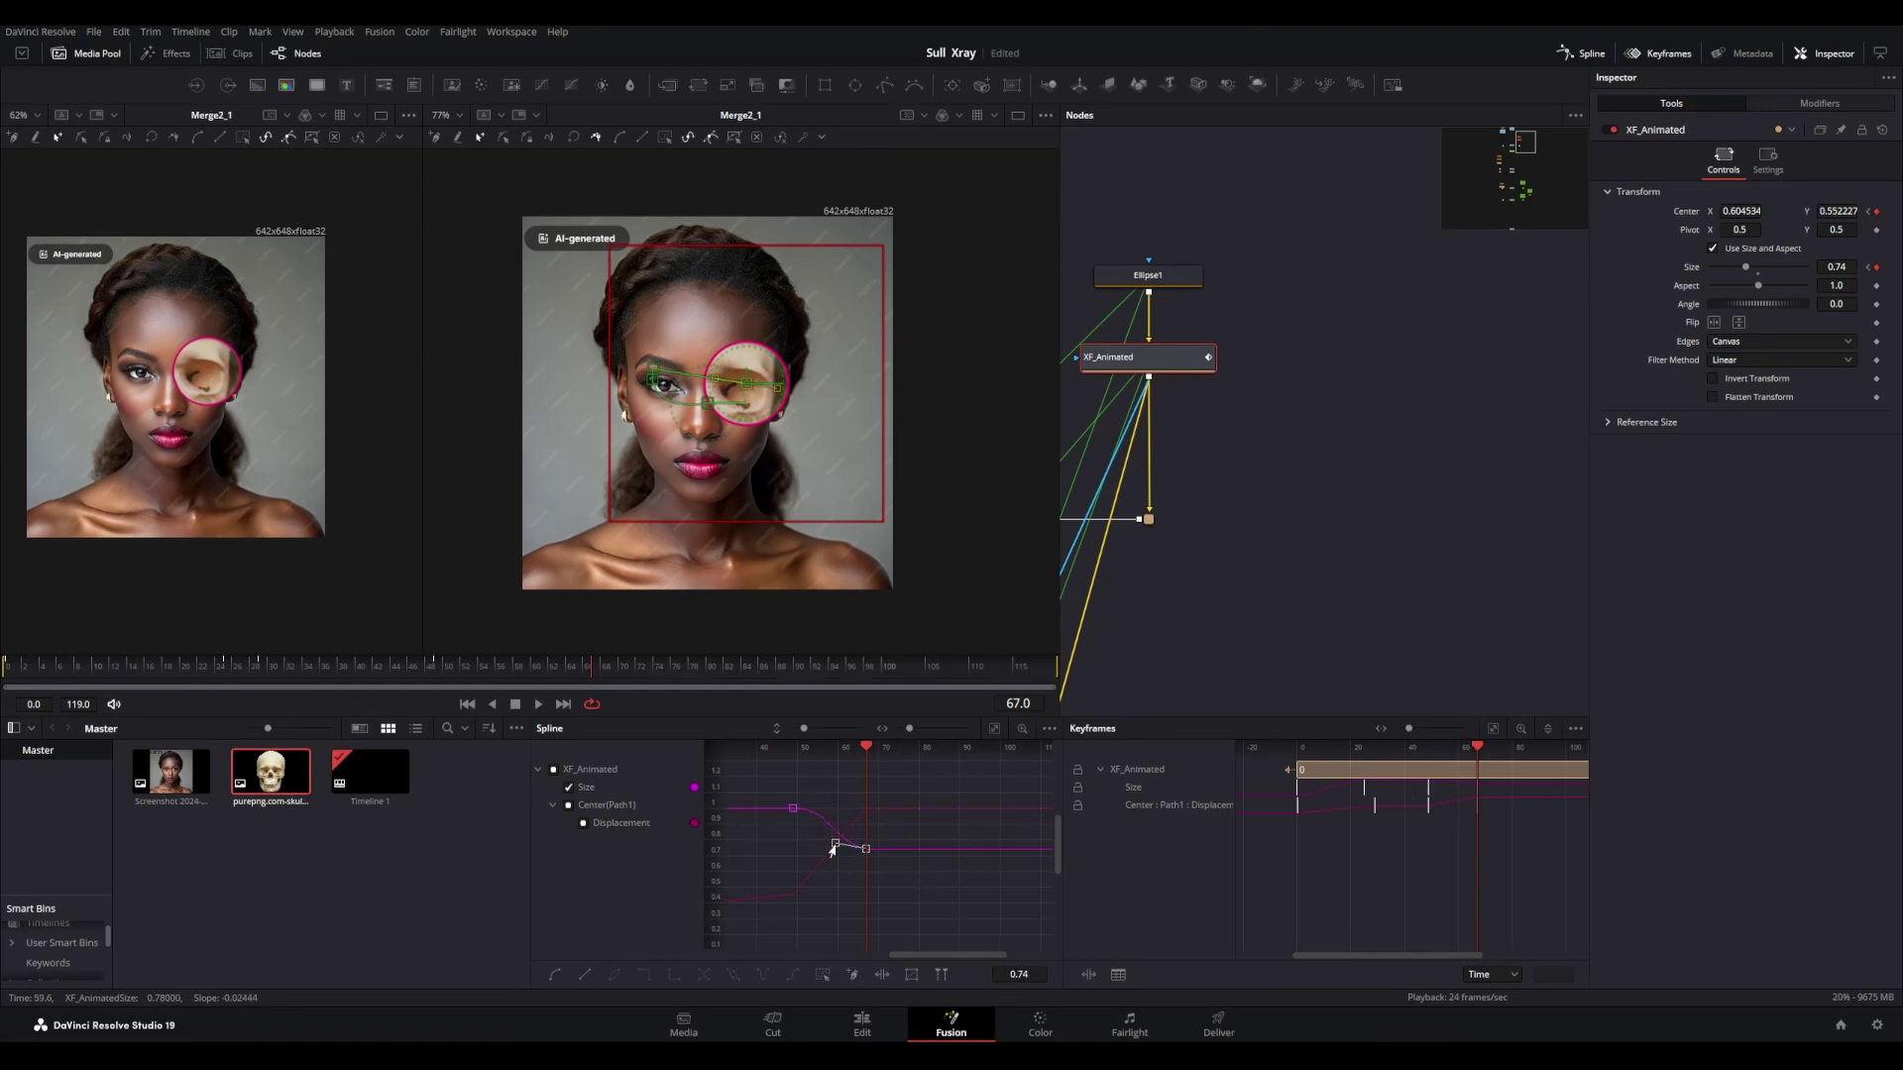
pyautogui.click(414, 666)
pyautogui.press('space')
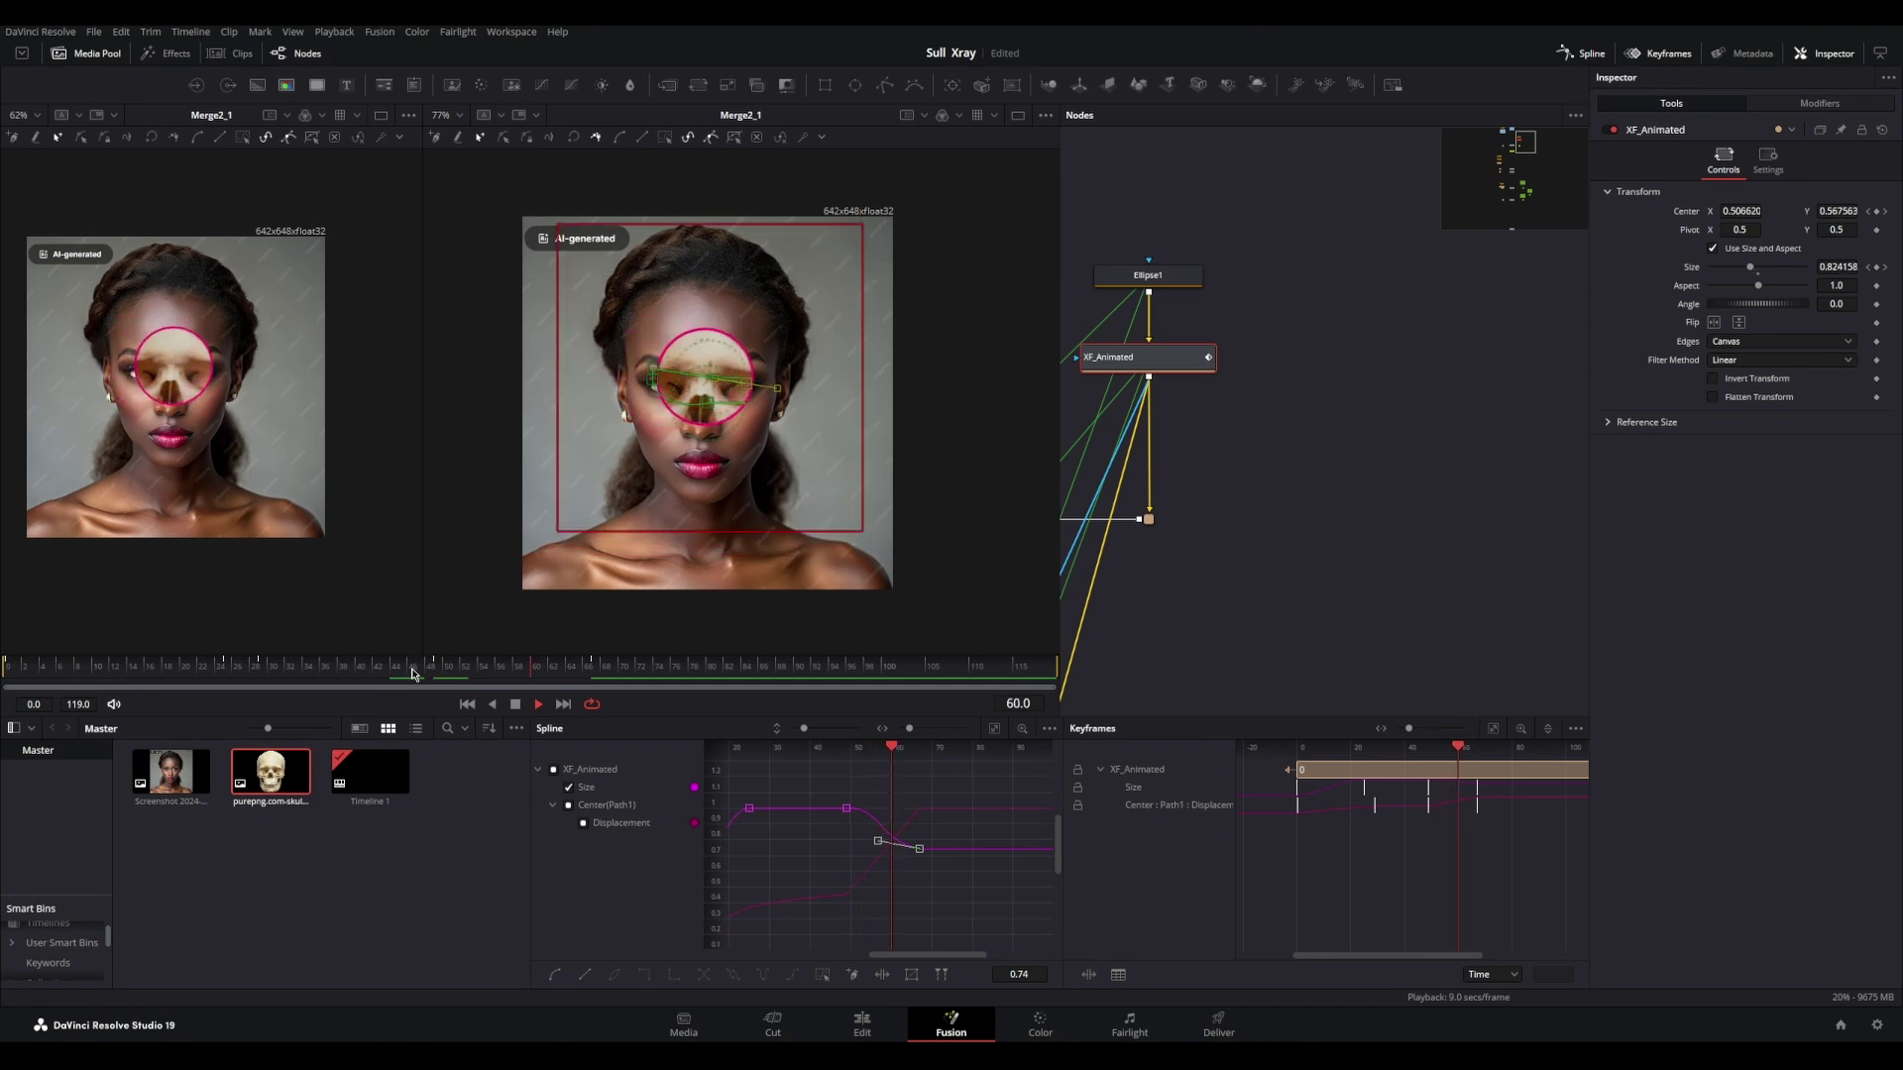
# Step: Lengthen the ease handles of XF_Animated's Size keyframes on frames 49 and 67 for a smoother transition
pyautogui.press('space')
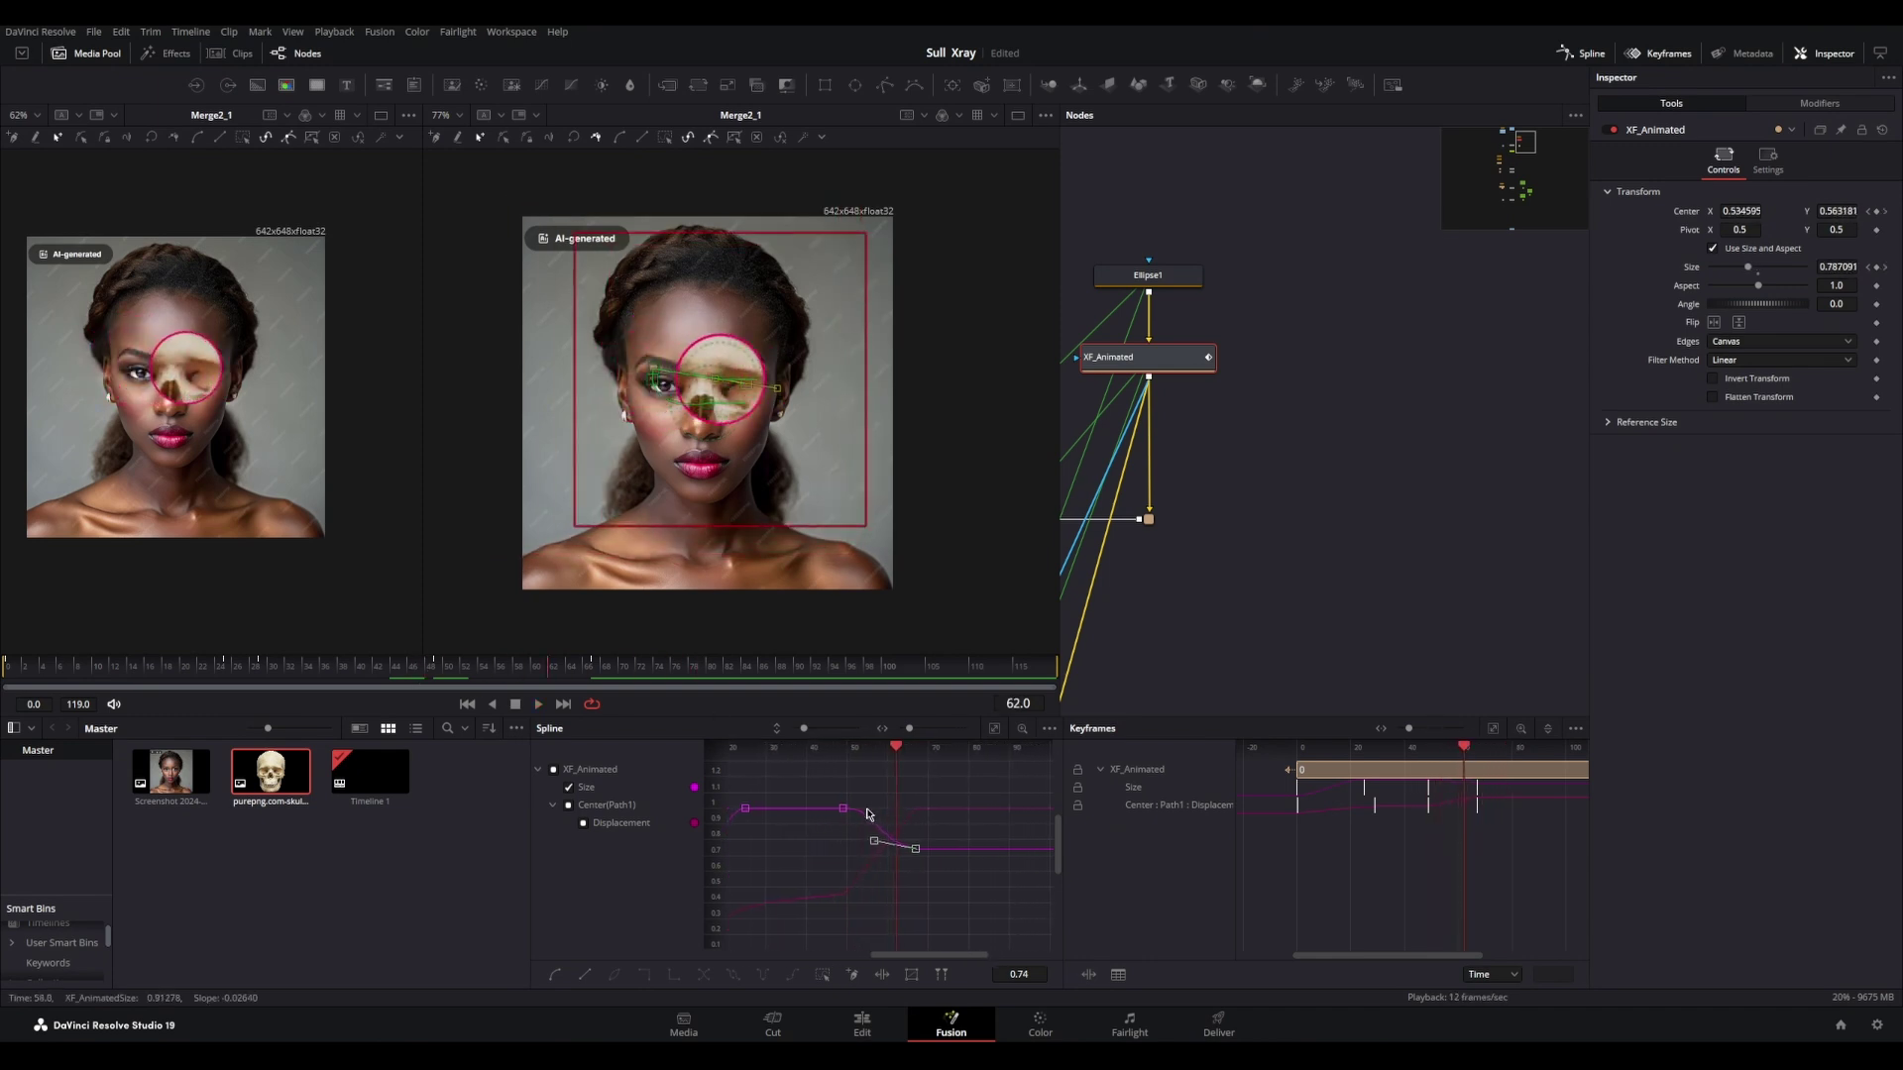
pyautogui.moveTo(872, 848)
pyautogui.mouseDown()
pyautogui.moveTo(845, 848)
pyautogui.moveTo(862, 850)
pyautogui.mouseUp()
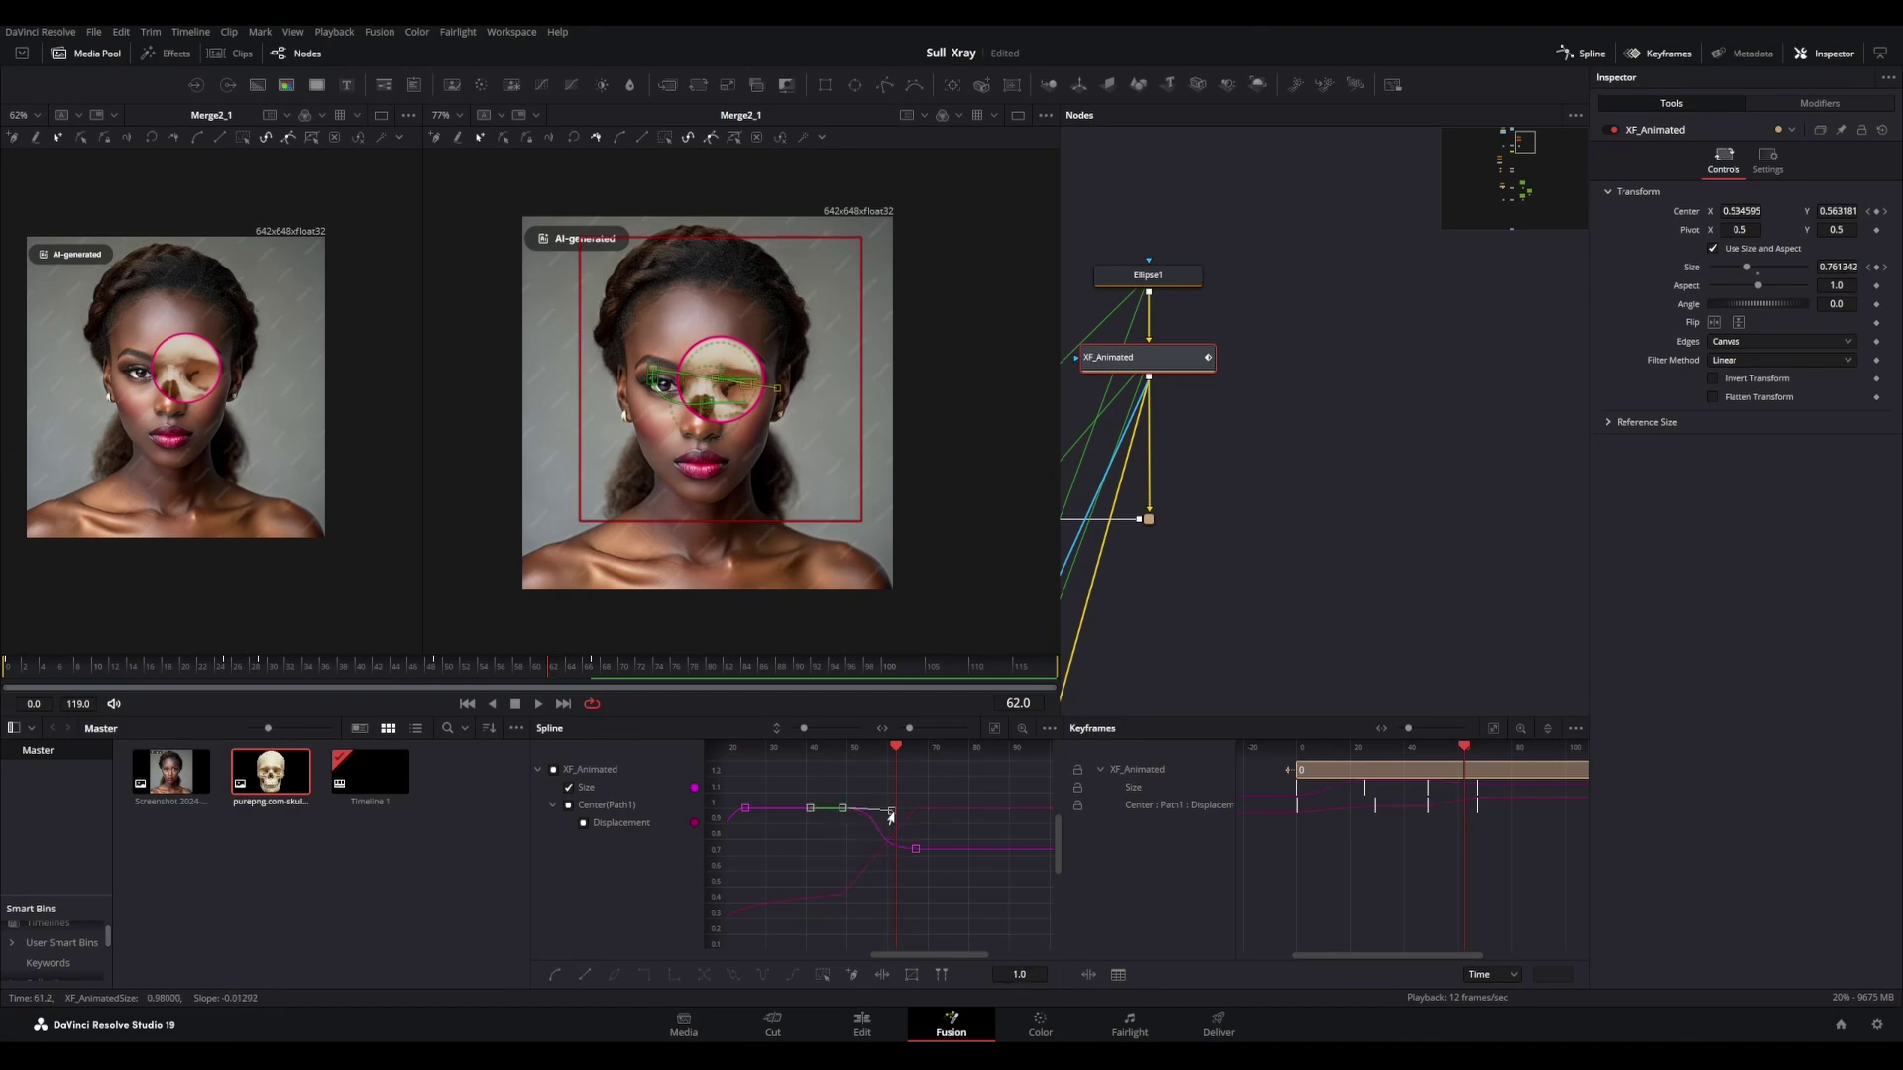
# Step: Show only the Center displacement curve and flatten the outgoing ease handle of its keyframe on frame 49
pyautogui.click(580, 823)
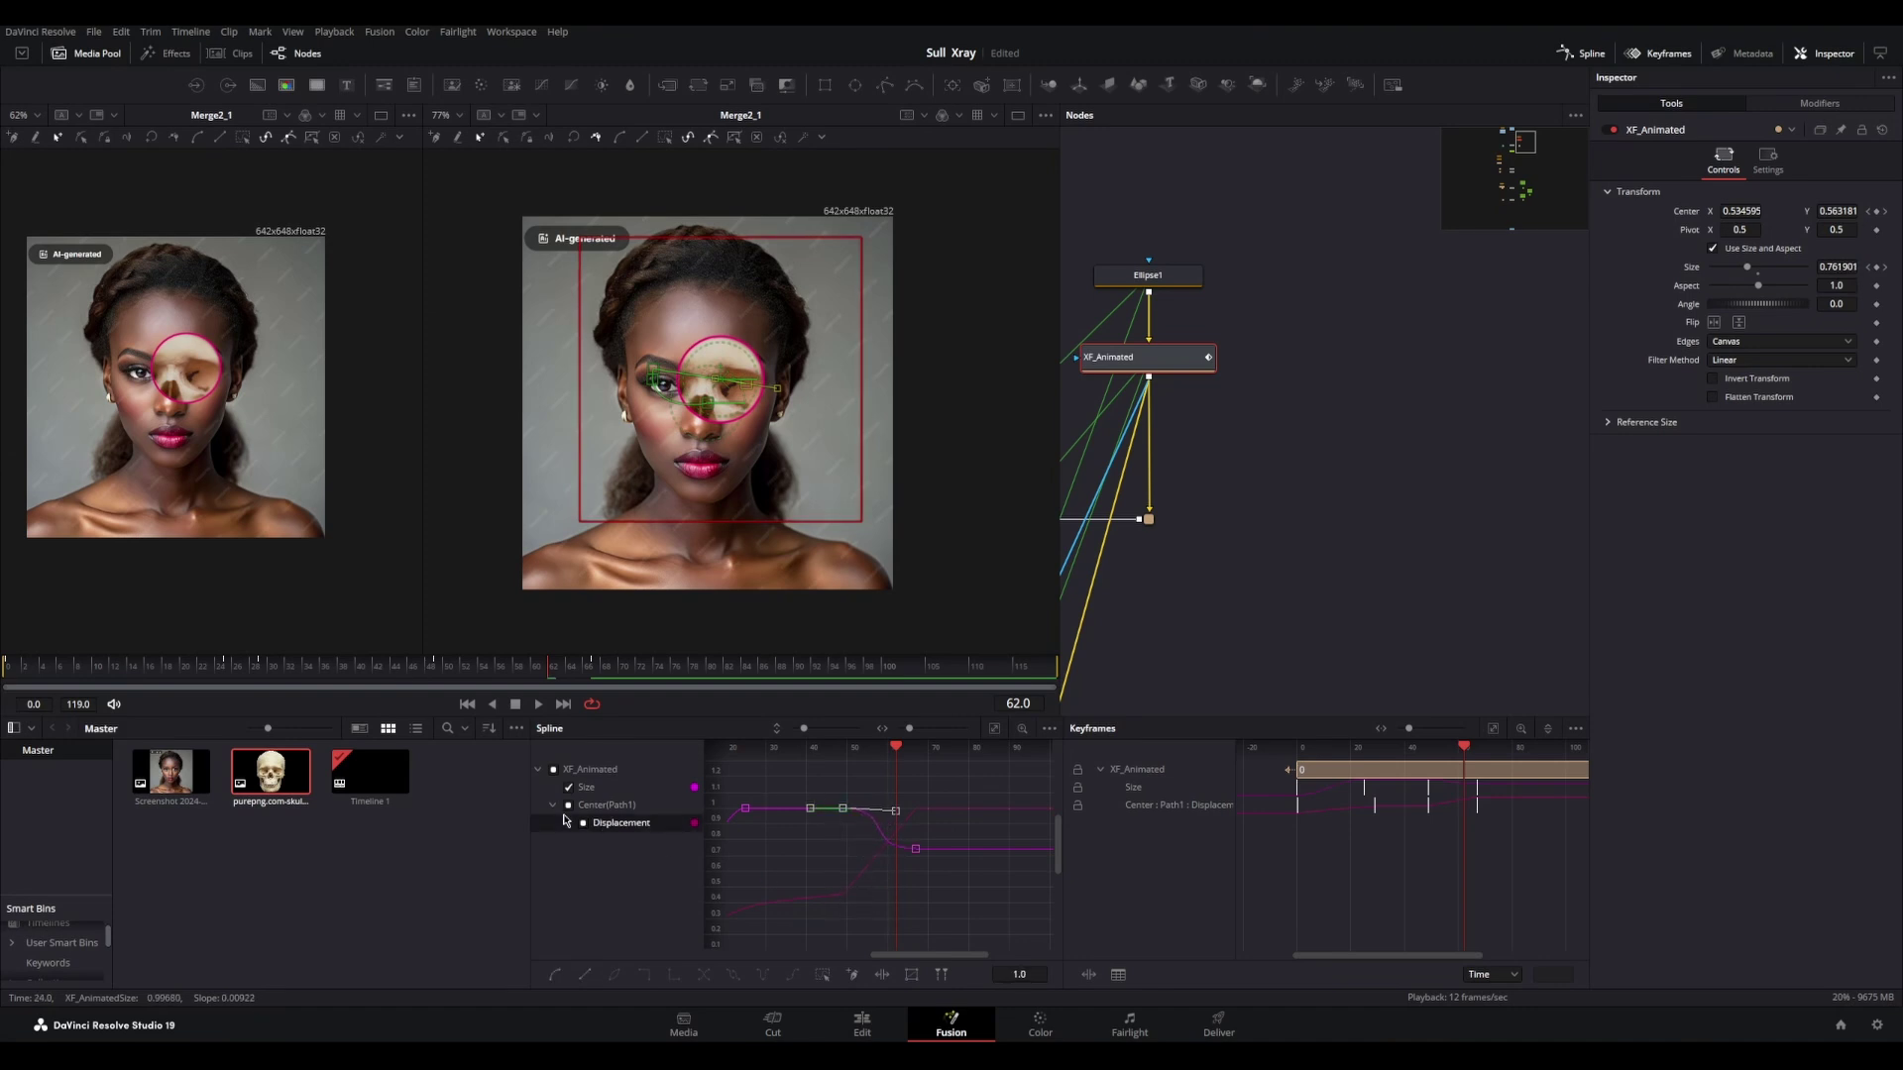
pyautogui.click(842, 860)
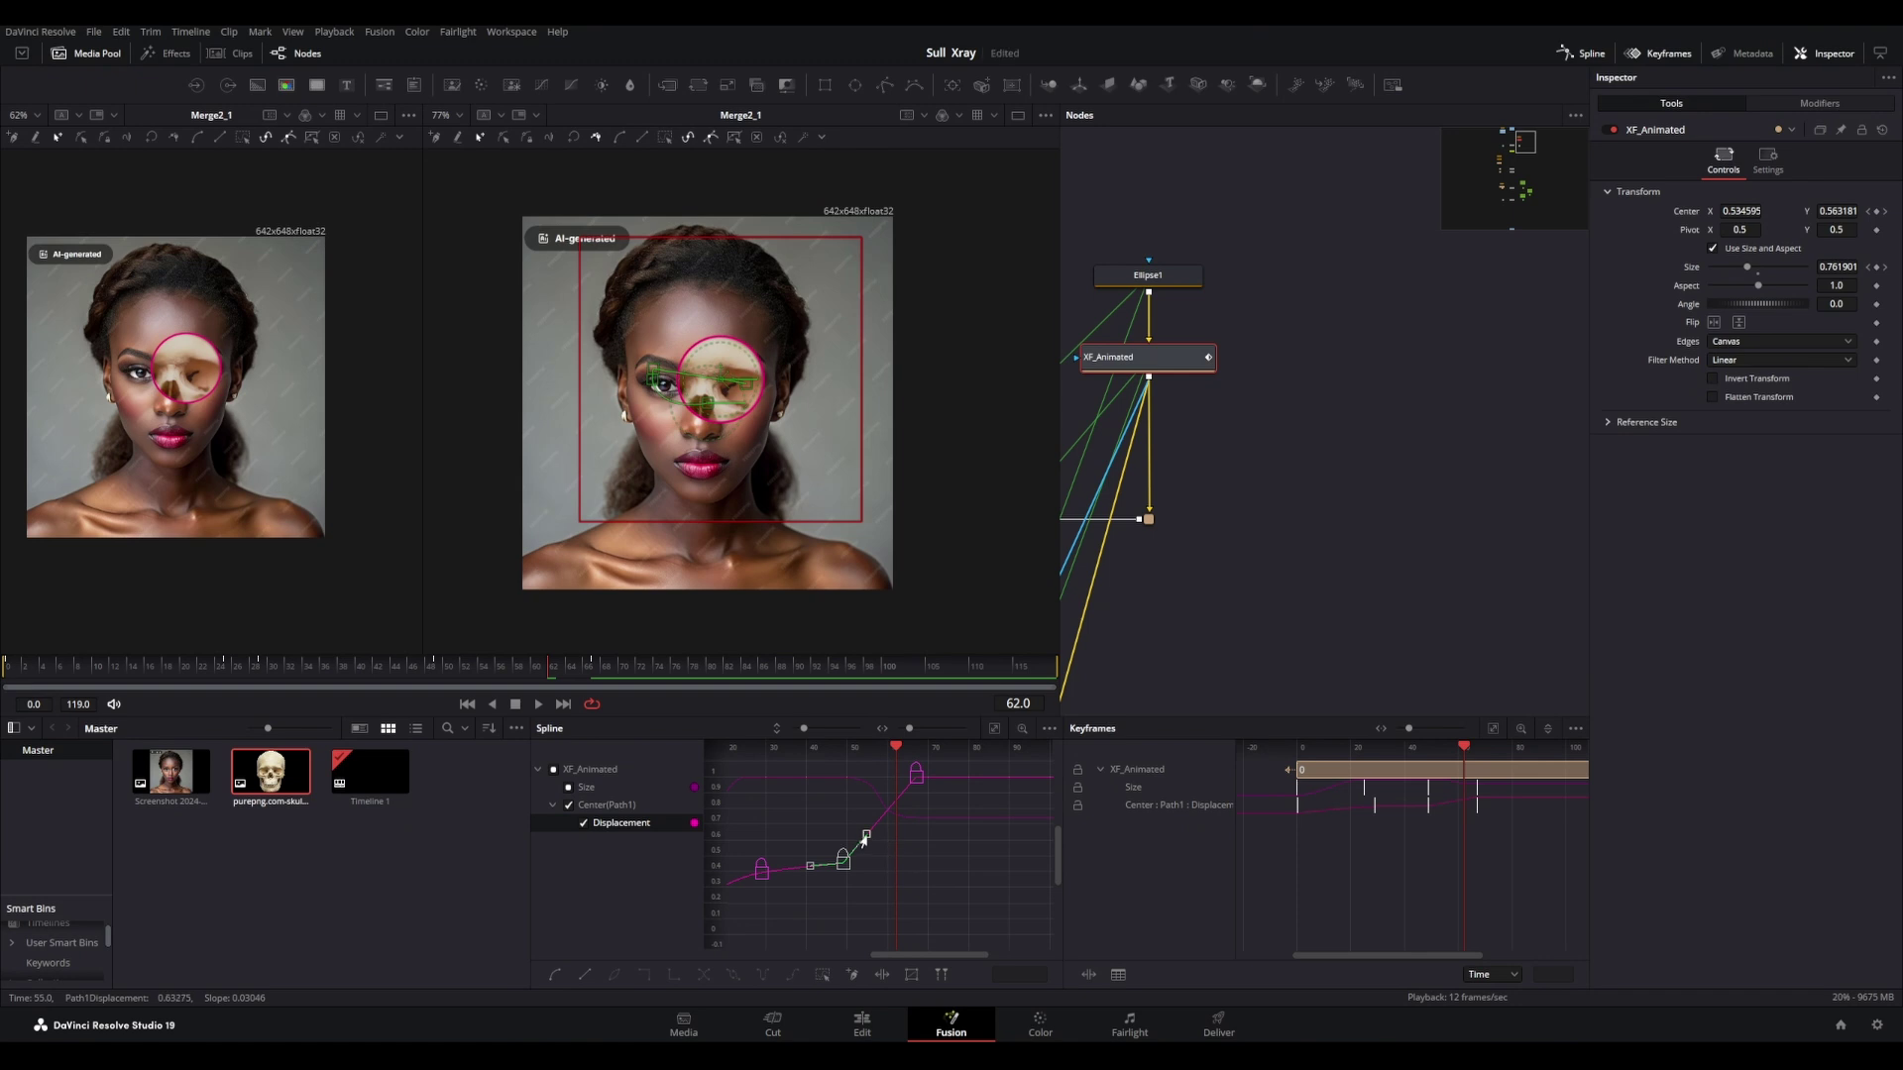
pyautogui.moveTo(865, 838); pyautogui.dragTo(891, 858)
pyautogui.click(538, 703)
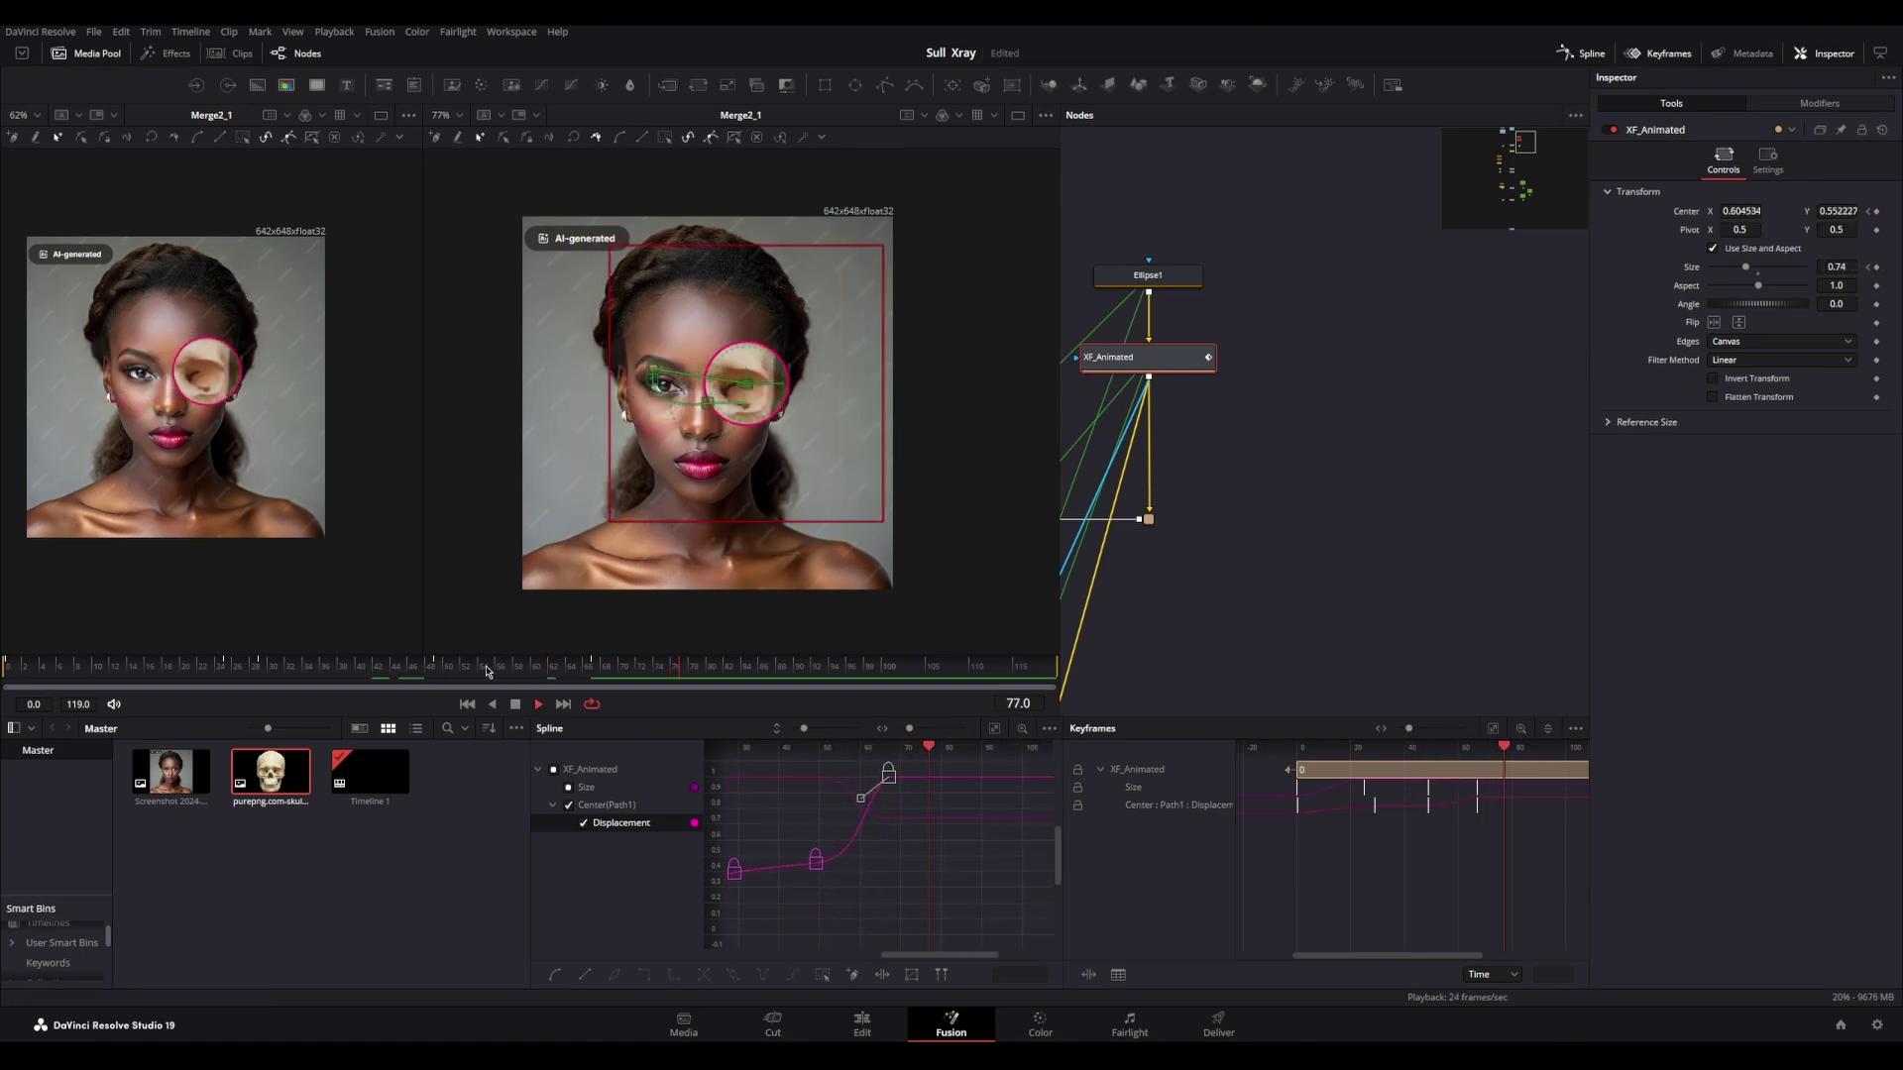
# Step: Steepen the incoming handle of the displacement keyframe on frame 67 and play back the lens movement
pyautogui.moveTo(483, 668); pyautogui.dragTo(560, 683)
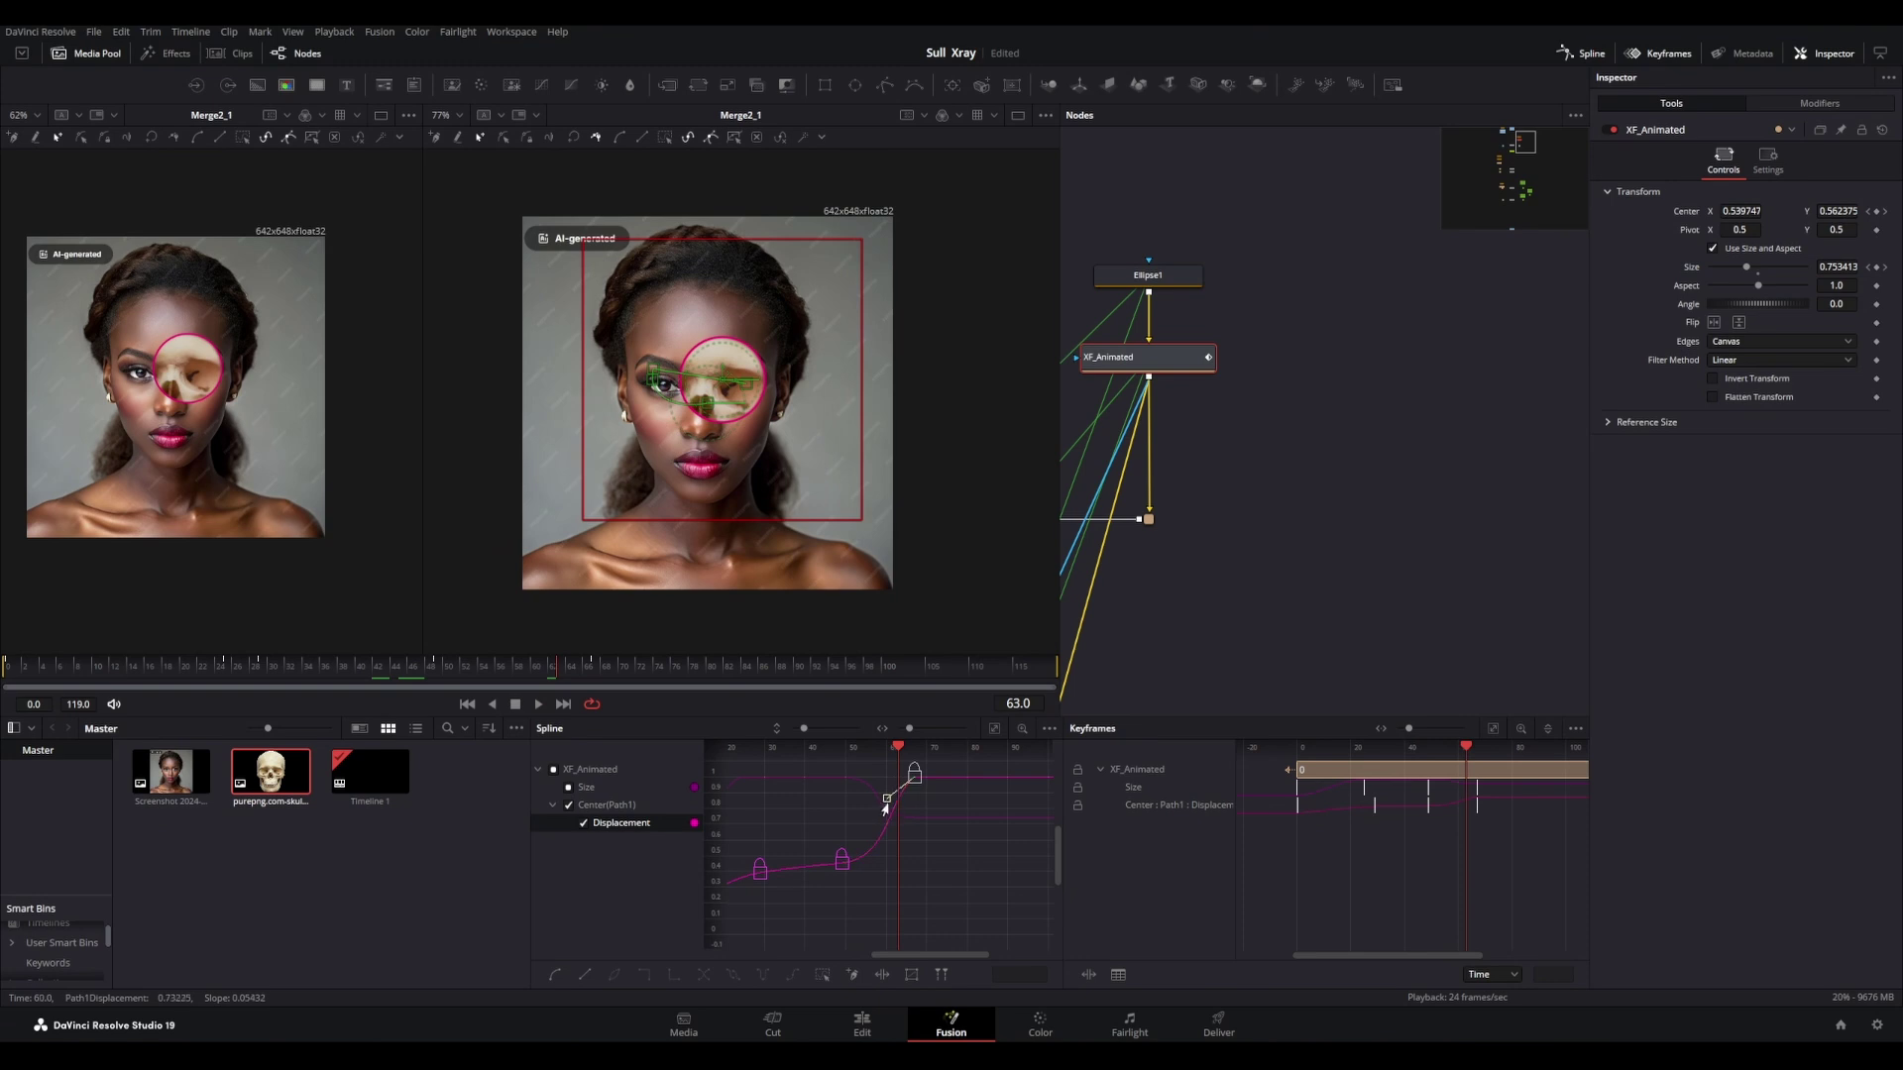
pyautogui.moveTo(887, 801); pyautogui.dragTo(895, 805)
pyautogui.click(441, 668)
pyautogui.click(538, 704)
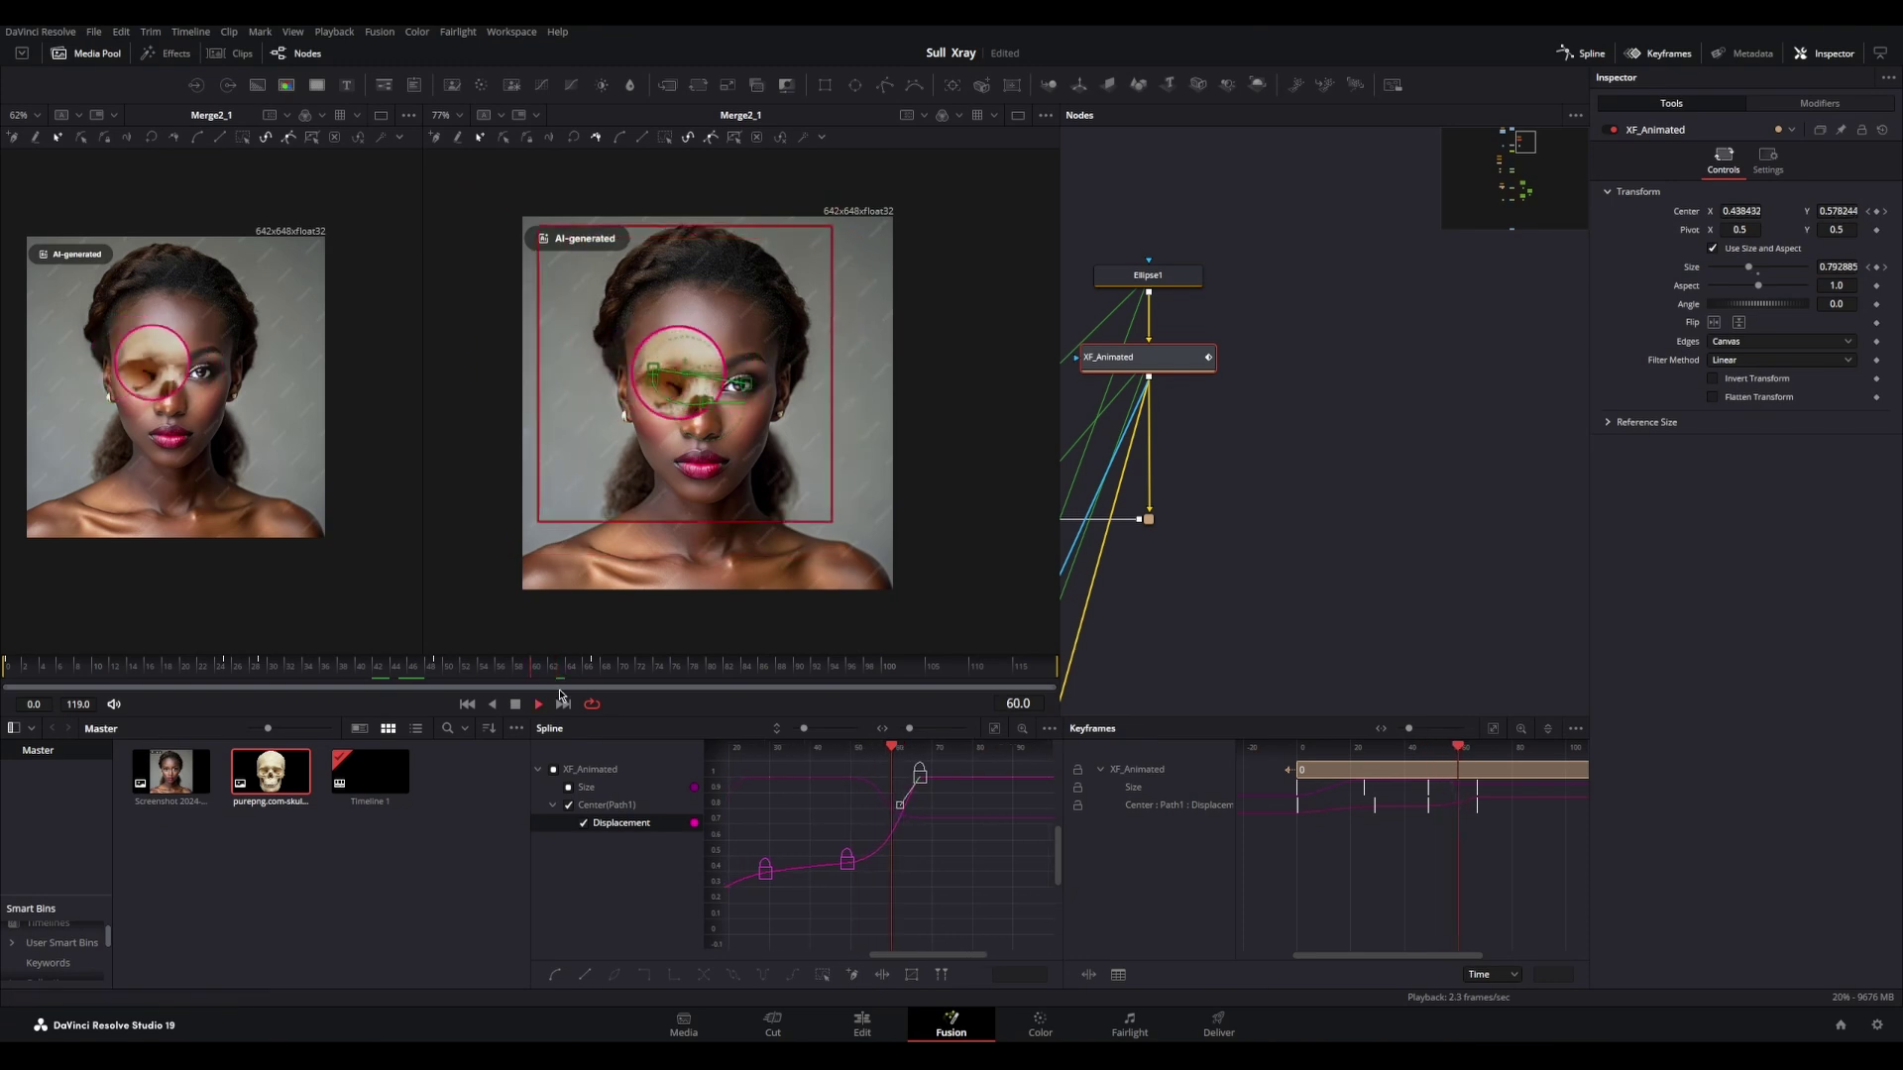
pyautogui.press('space')
pyautogui.press('space')
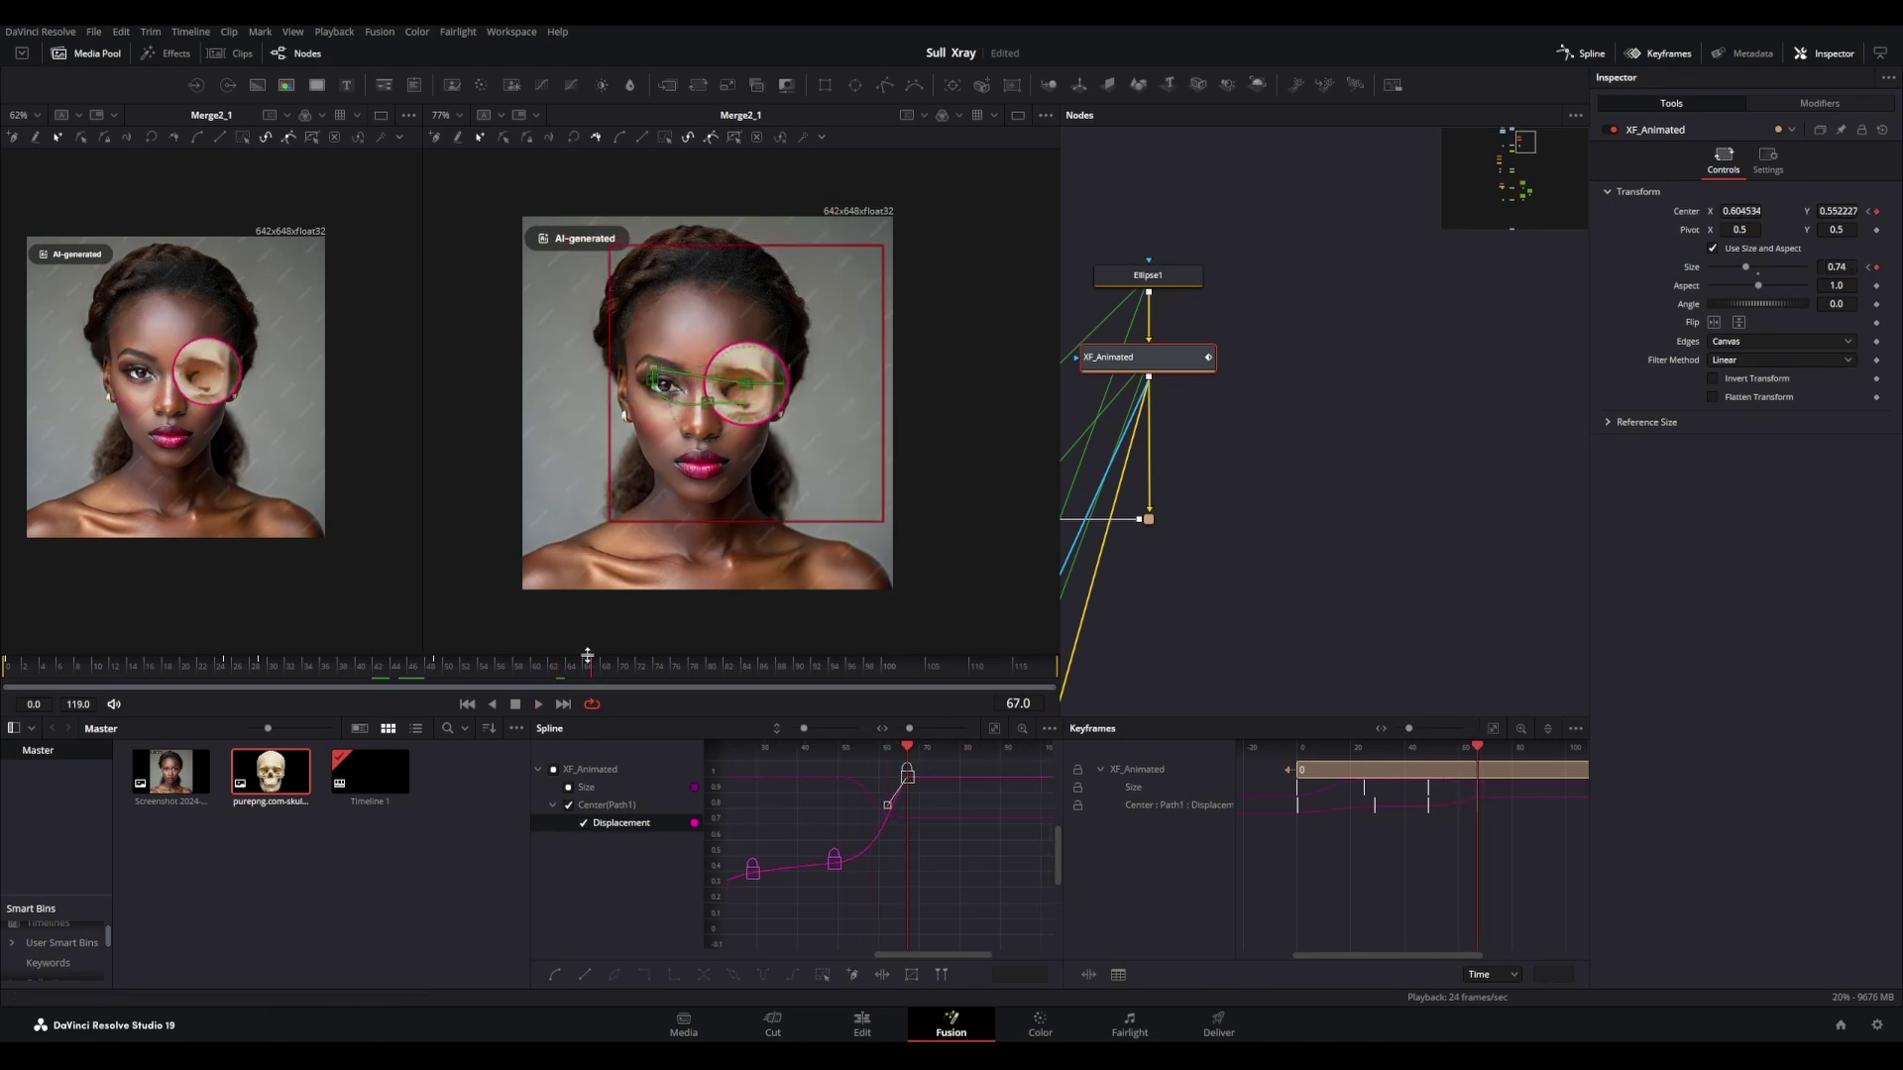
# Step: On frame 81, move the lens Center outward past the eye to about 0.643, 0.541
pyautogui.moveTo(638, 677); pyautogui.dragTo(729, 684)
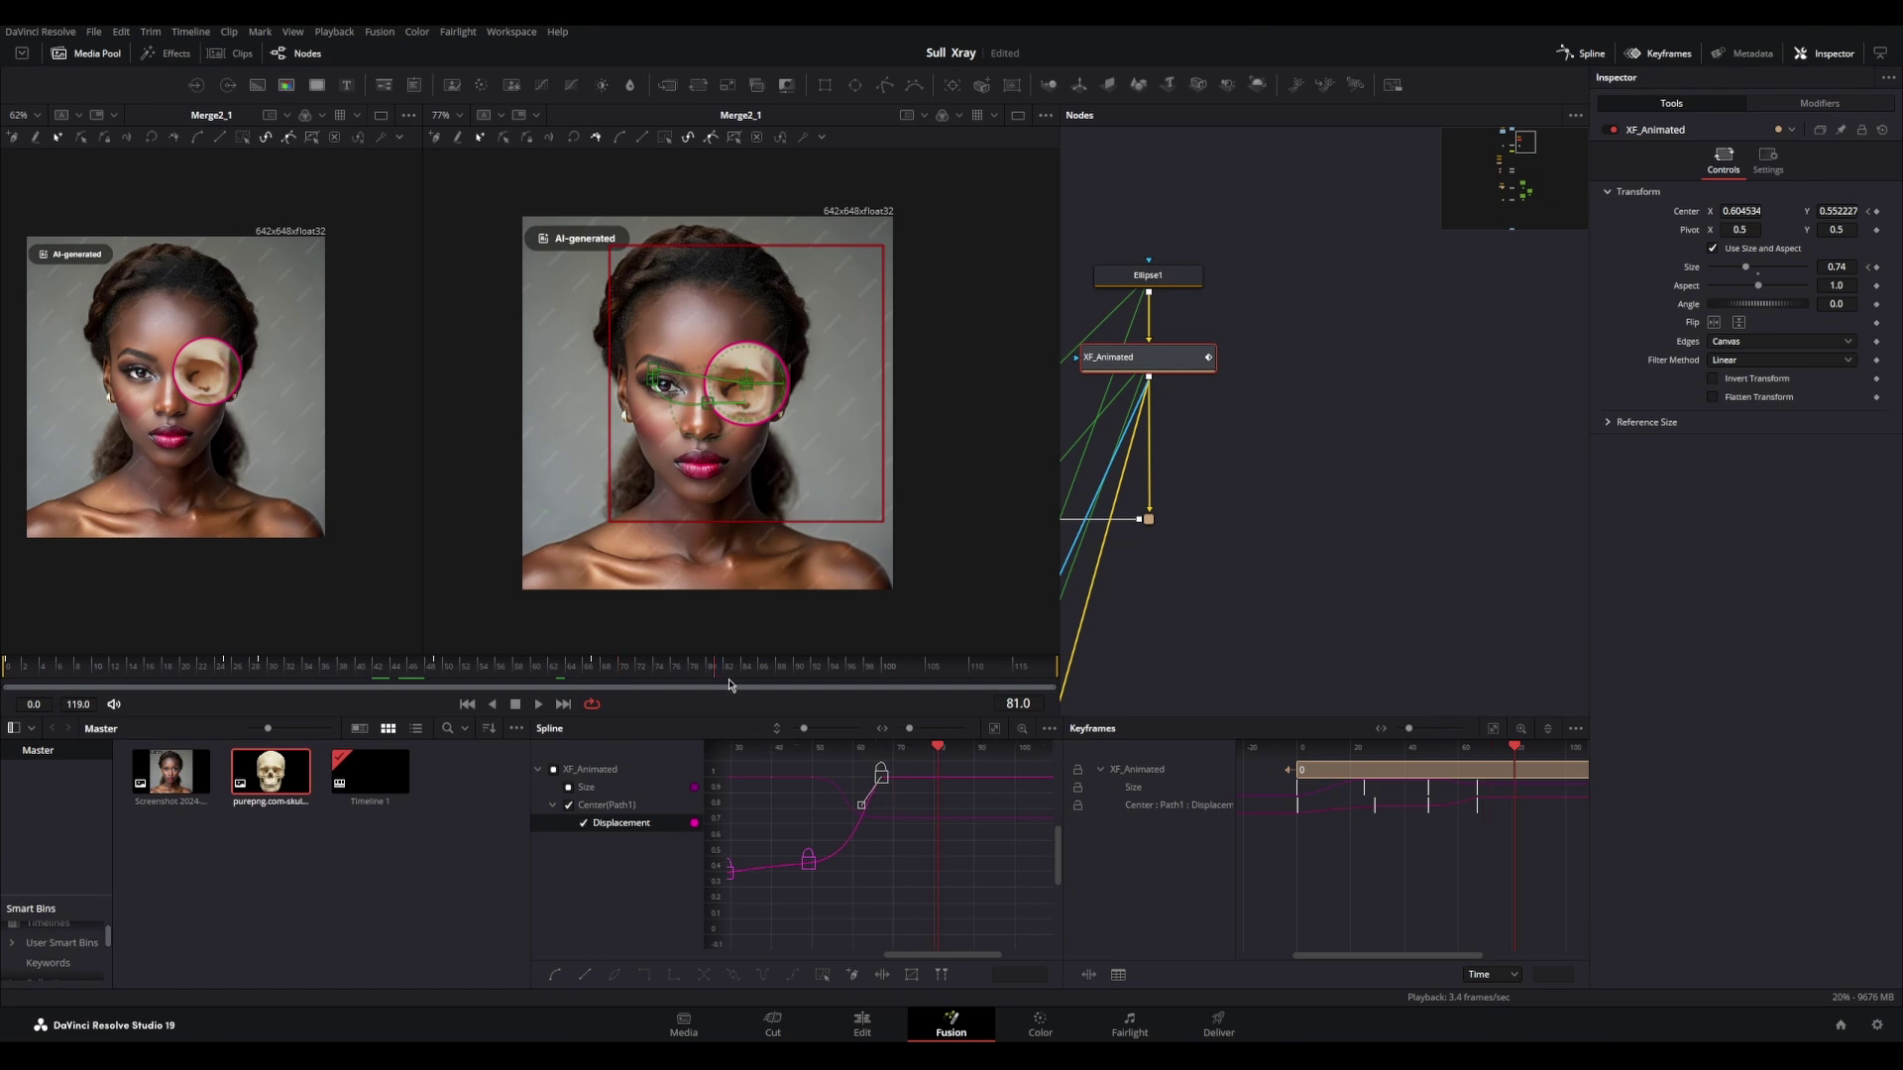
pyautogui.moveTo(746, 386); pyautogui.dragTo(756, 384)
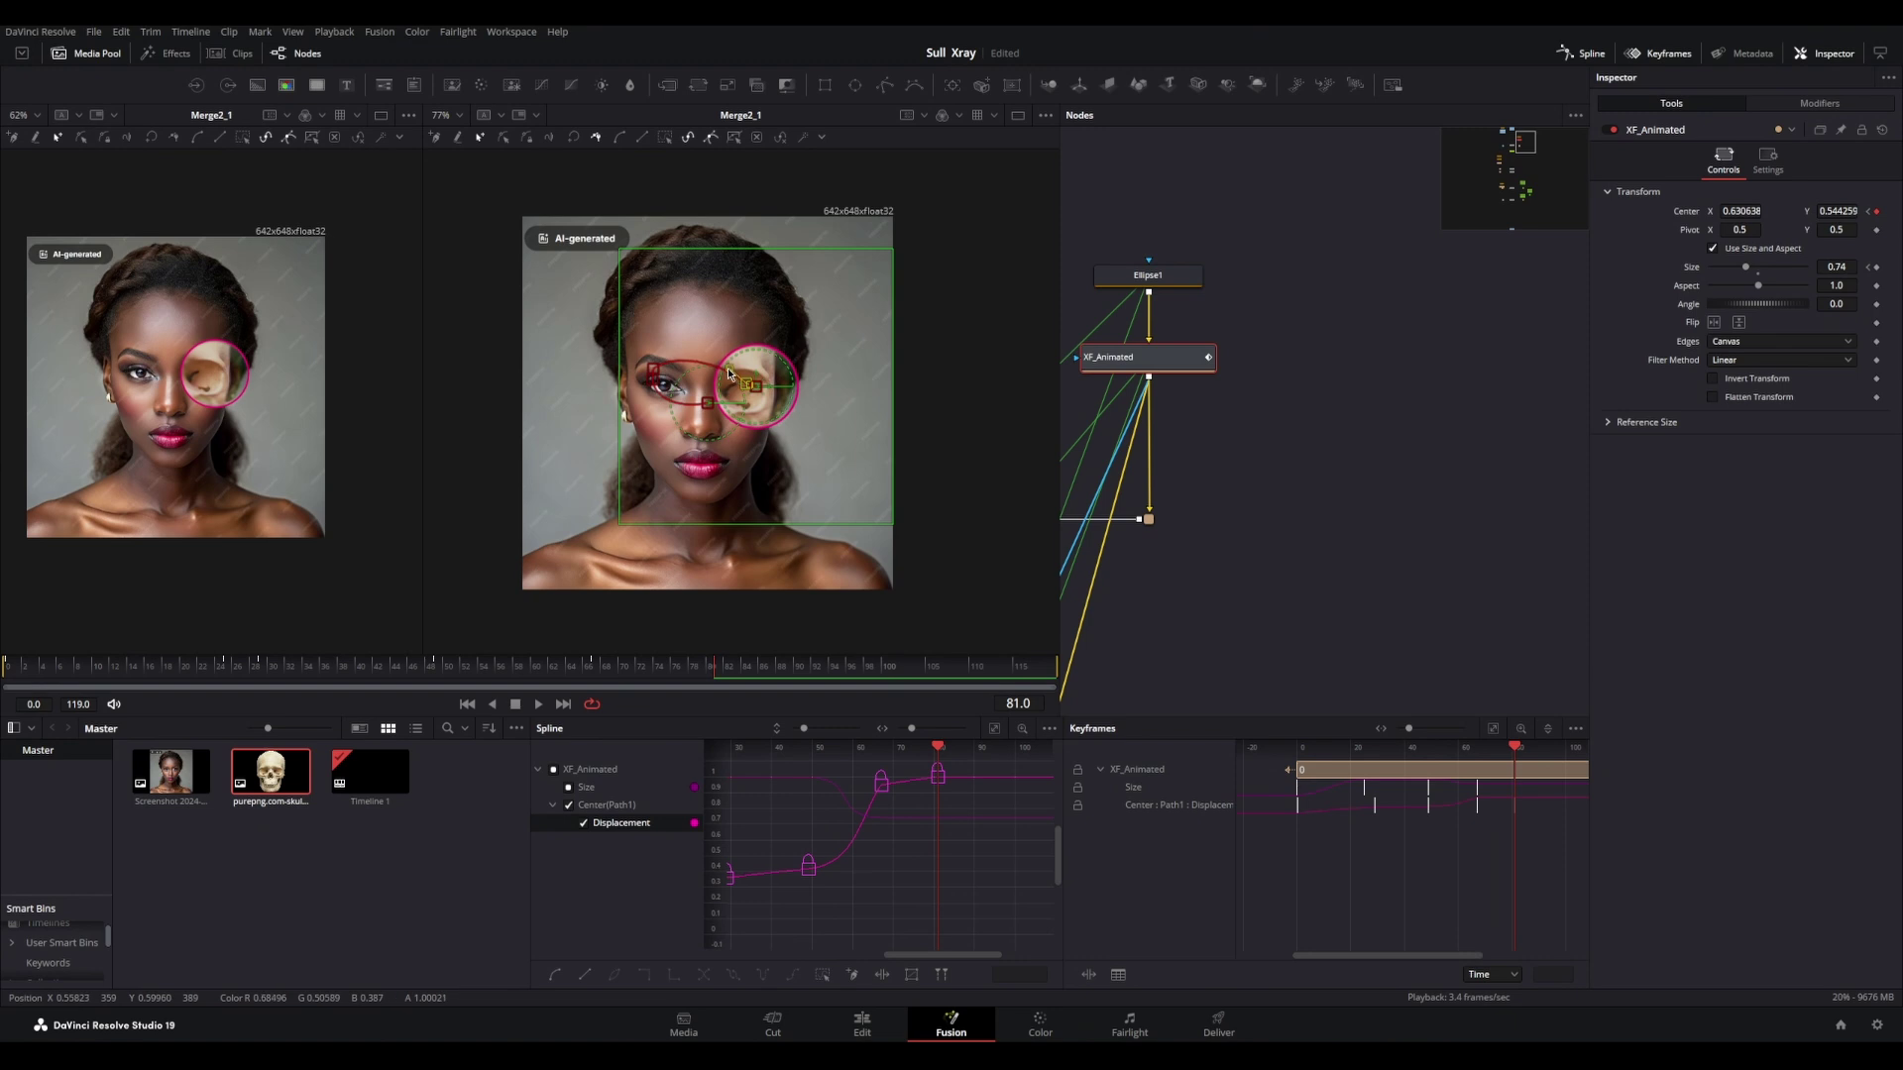
pyautogui.scroll(5, 728, 371)
pyautogui.moveTo(726, 385); pyautogui.dragTo(773, 402)
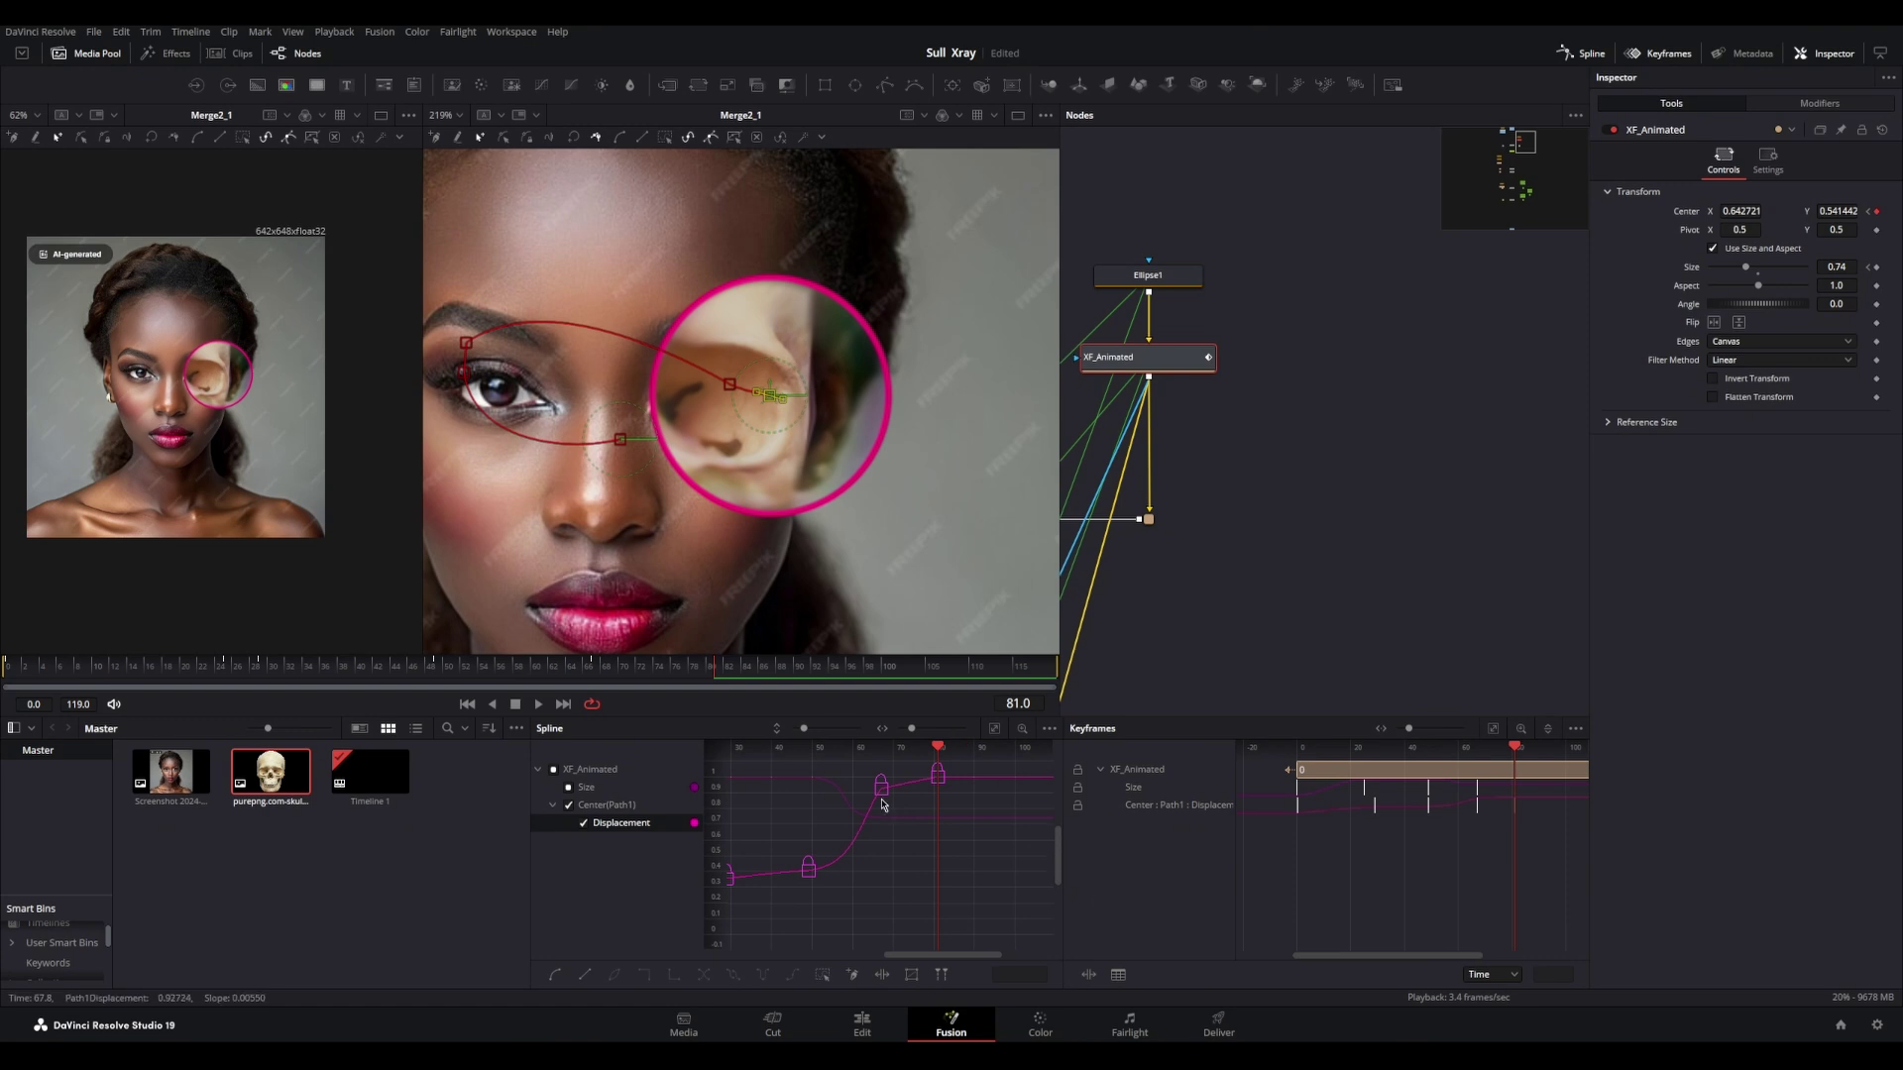
# Step: Smooth the displacement curve between the keyframes on frames 67 and 81 and play back the motion
pyautogui.moveTo(877, 798)
pyautogui.mouseDown()
pyautogui.moveTo(866, 840)
pyautogui.moveTo(884, 819)
pyautogui.mouseUp()
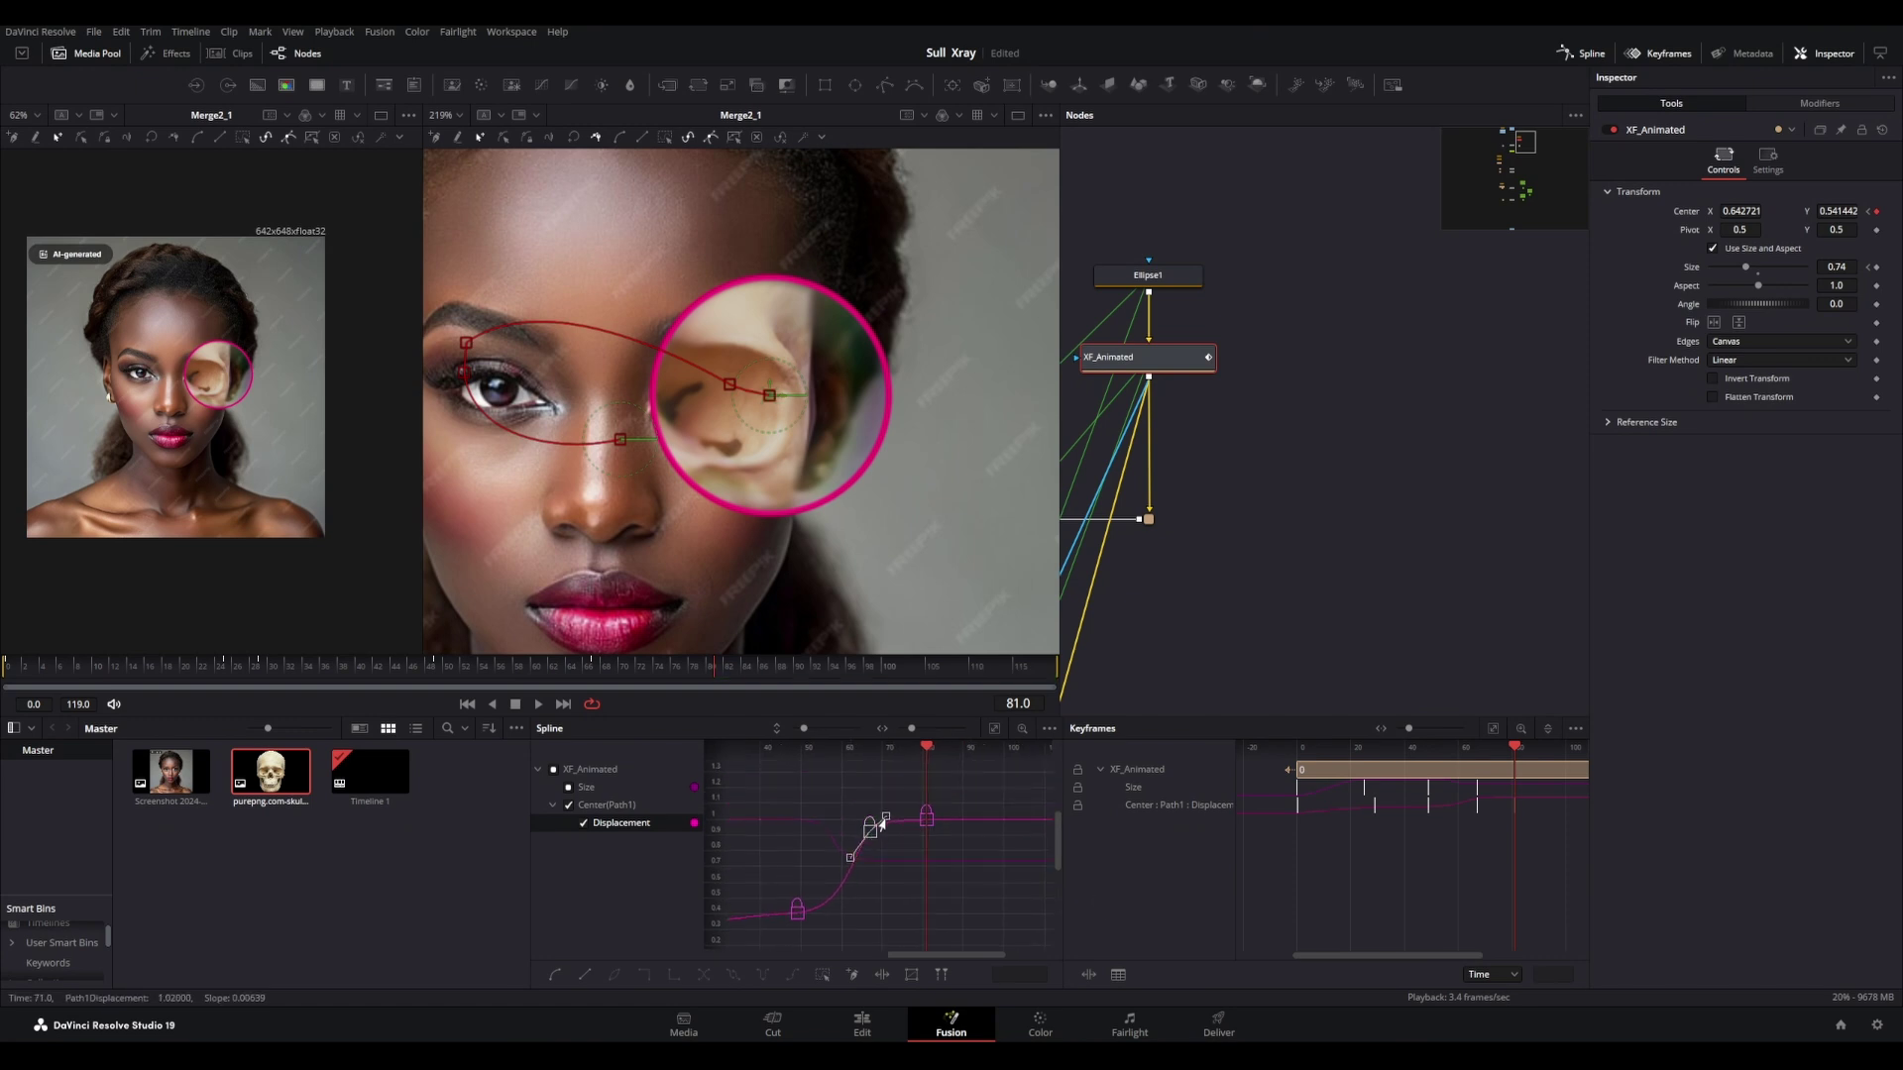
pyautogui.press('space')
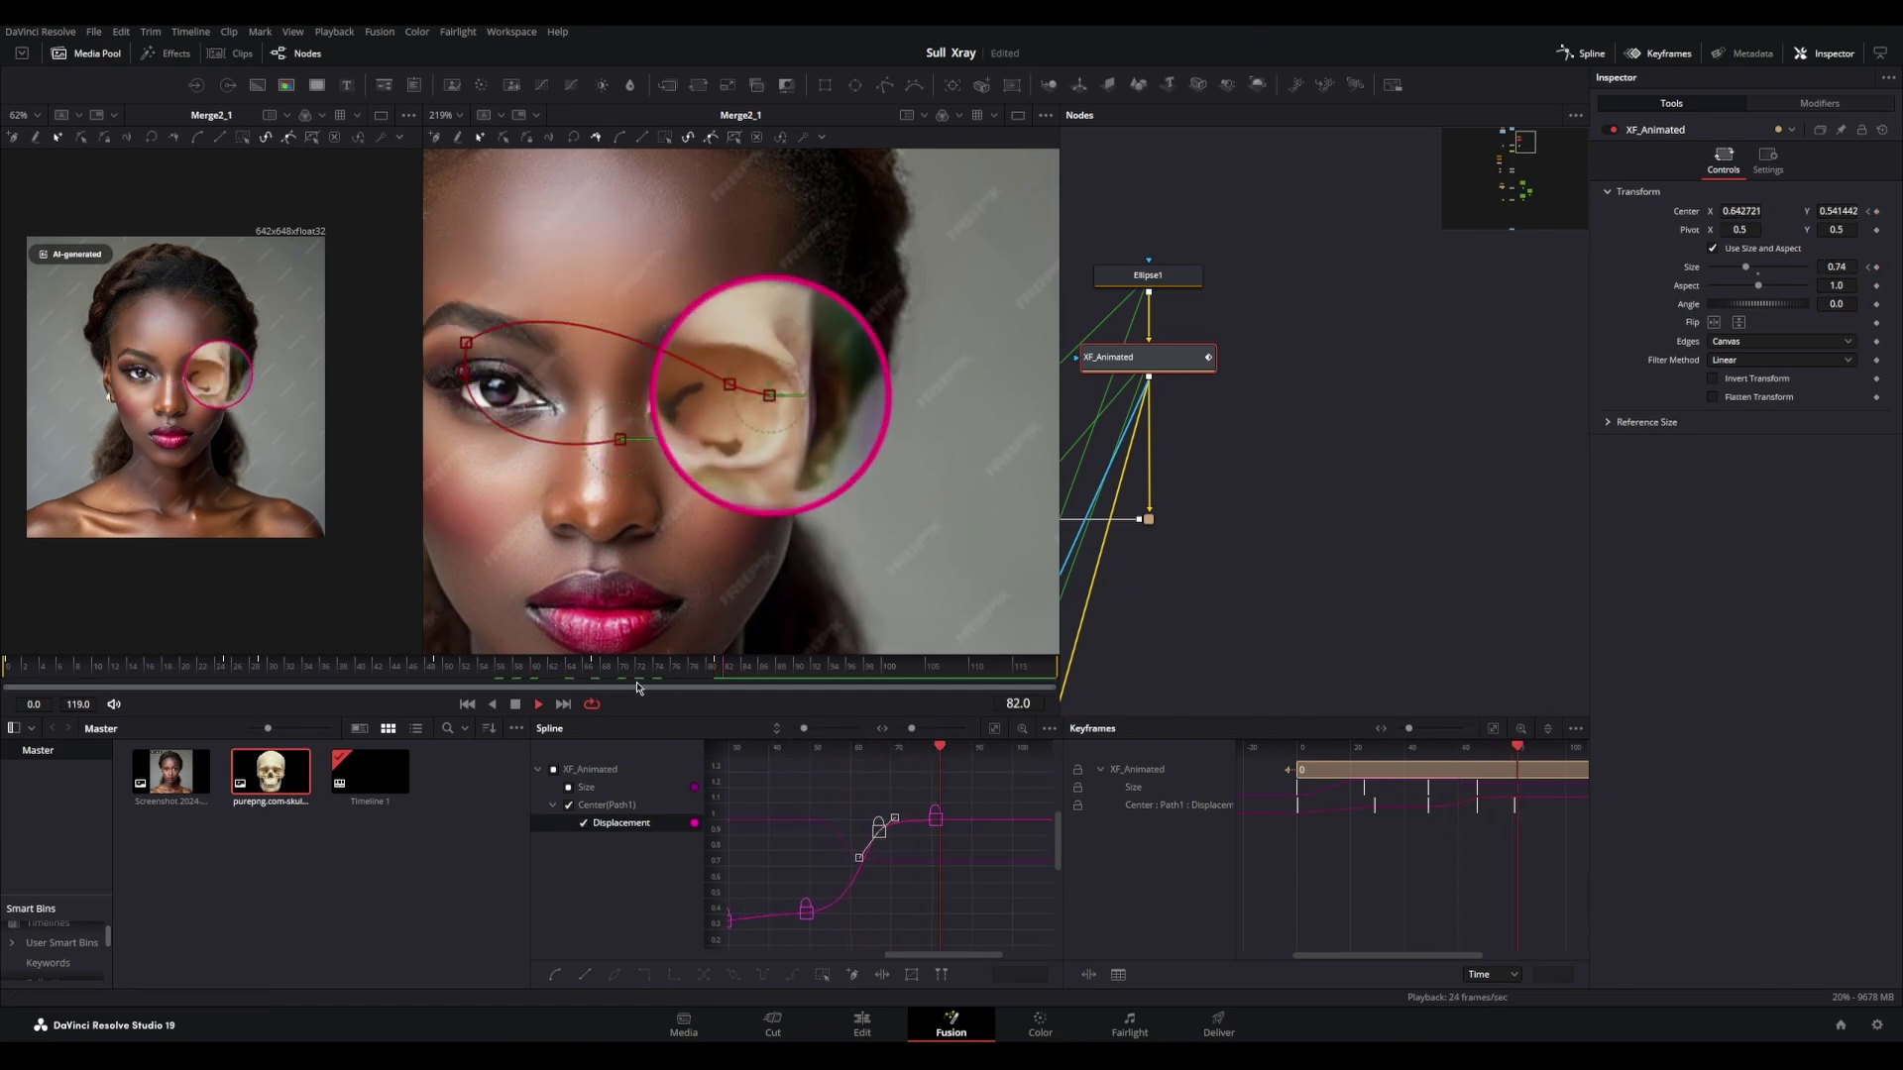
pyautogui.press('space')
pyautogui.moveTo(725, 673); pyautogui.dragTo(671, 674)
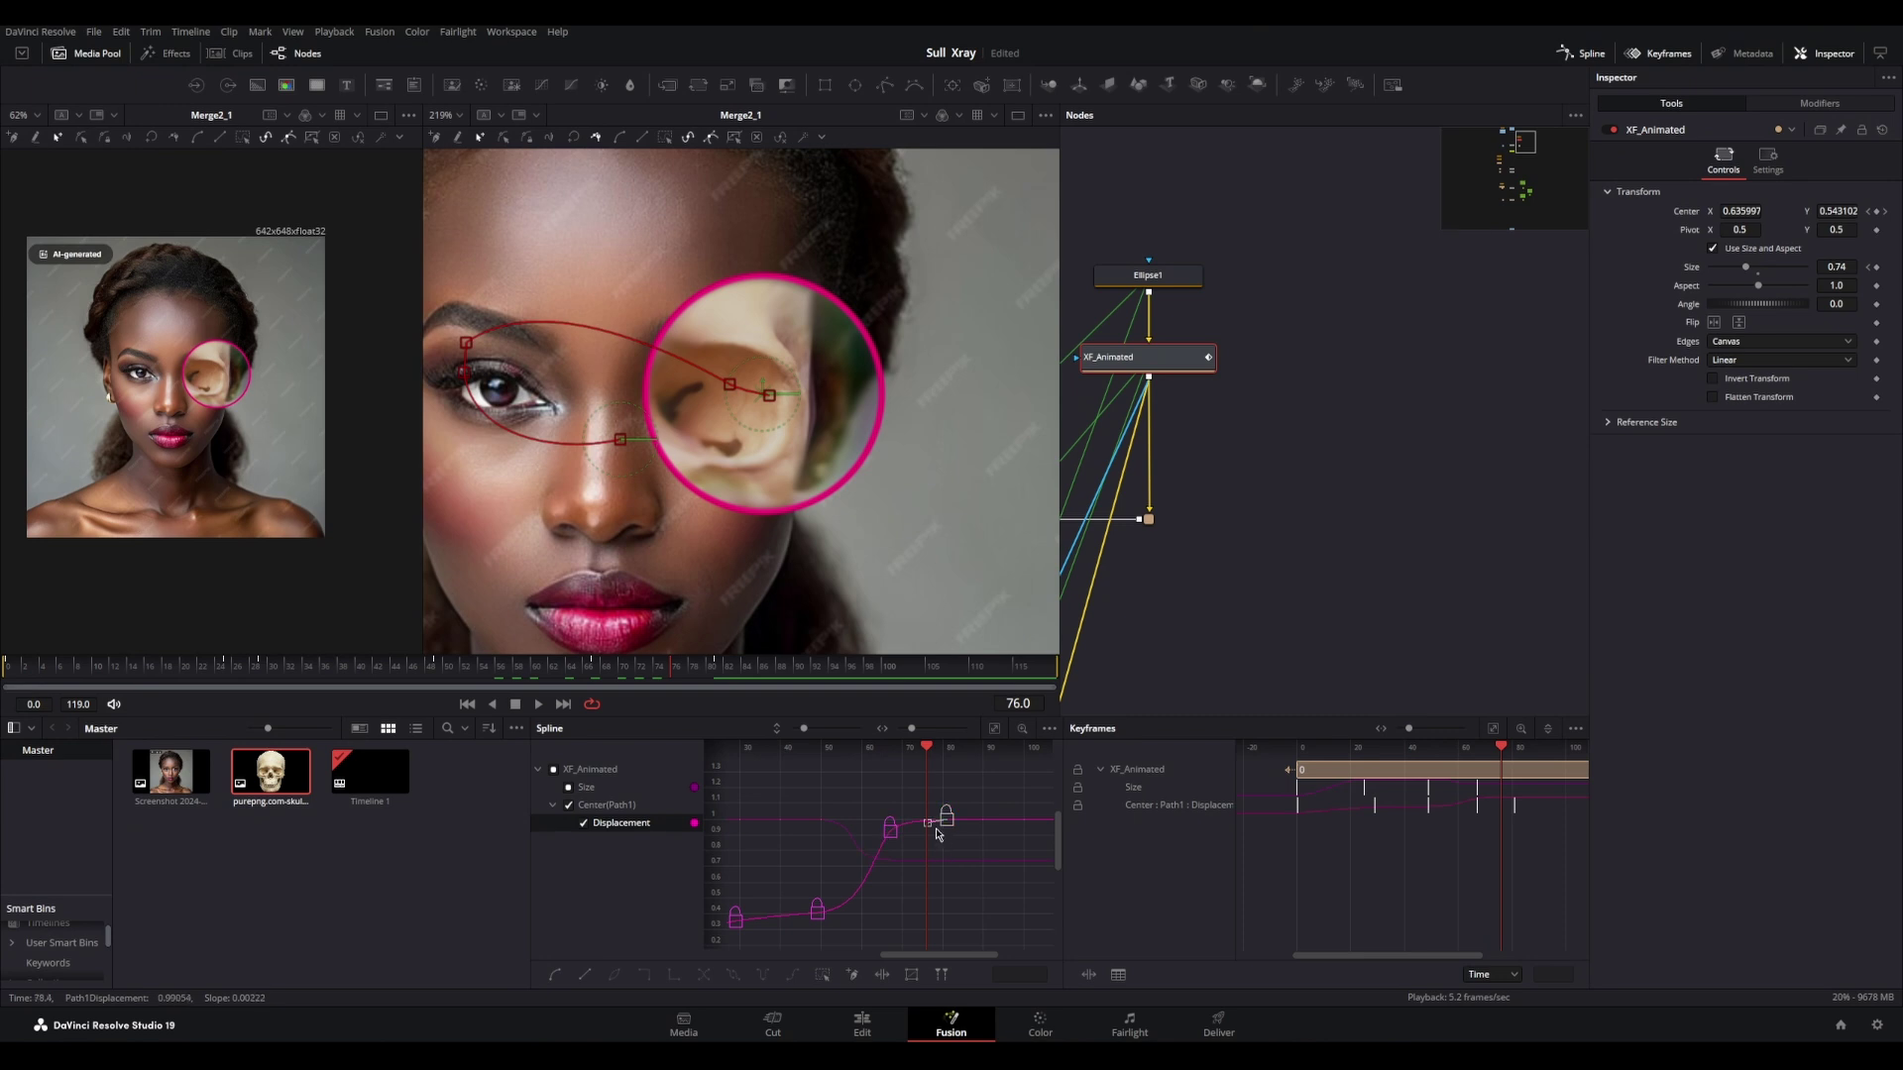
pyautogui.scroll(3, 913, 817)
pyautogui.moveTo(906, 802); pyautogui.dragTo(914, 792)
pyautogui.moveTo(579, 674); pyautogui.dragTo(688, 679)
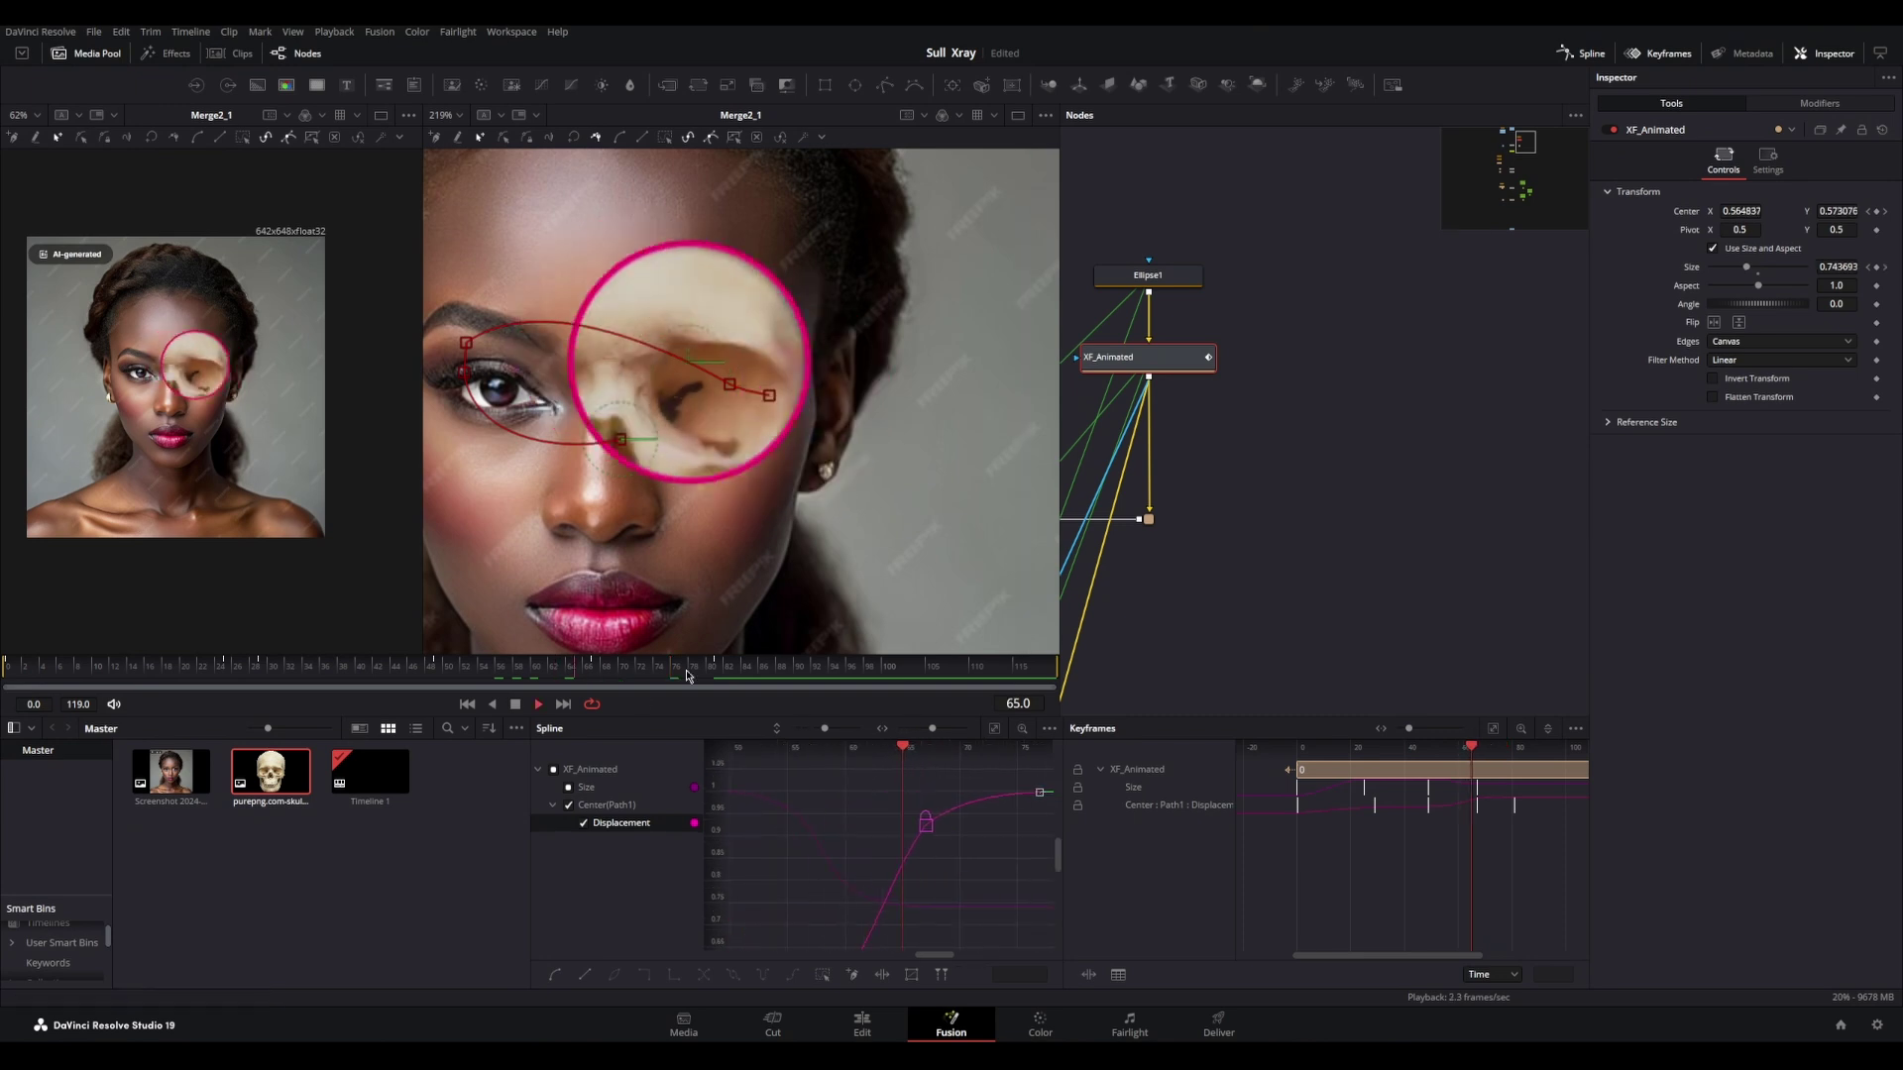
pyautogui.press('space')
# Step: On frame 93, move the lens Center down over the nose and mouth to about 0.480, 0.440
pyautogui.scroll(-3, 772, 574)
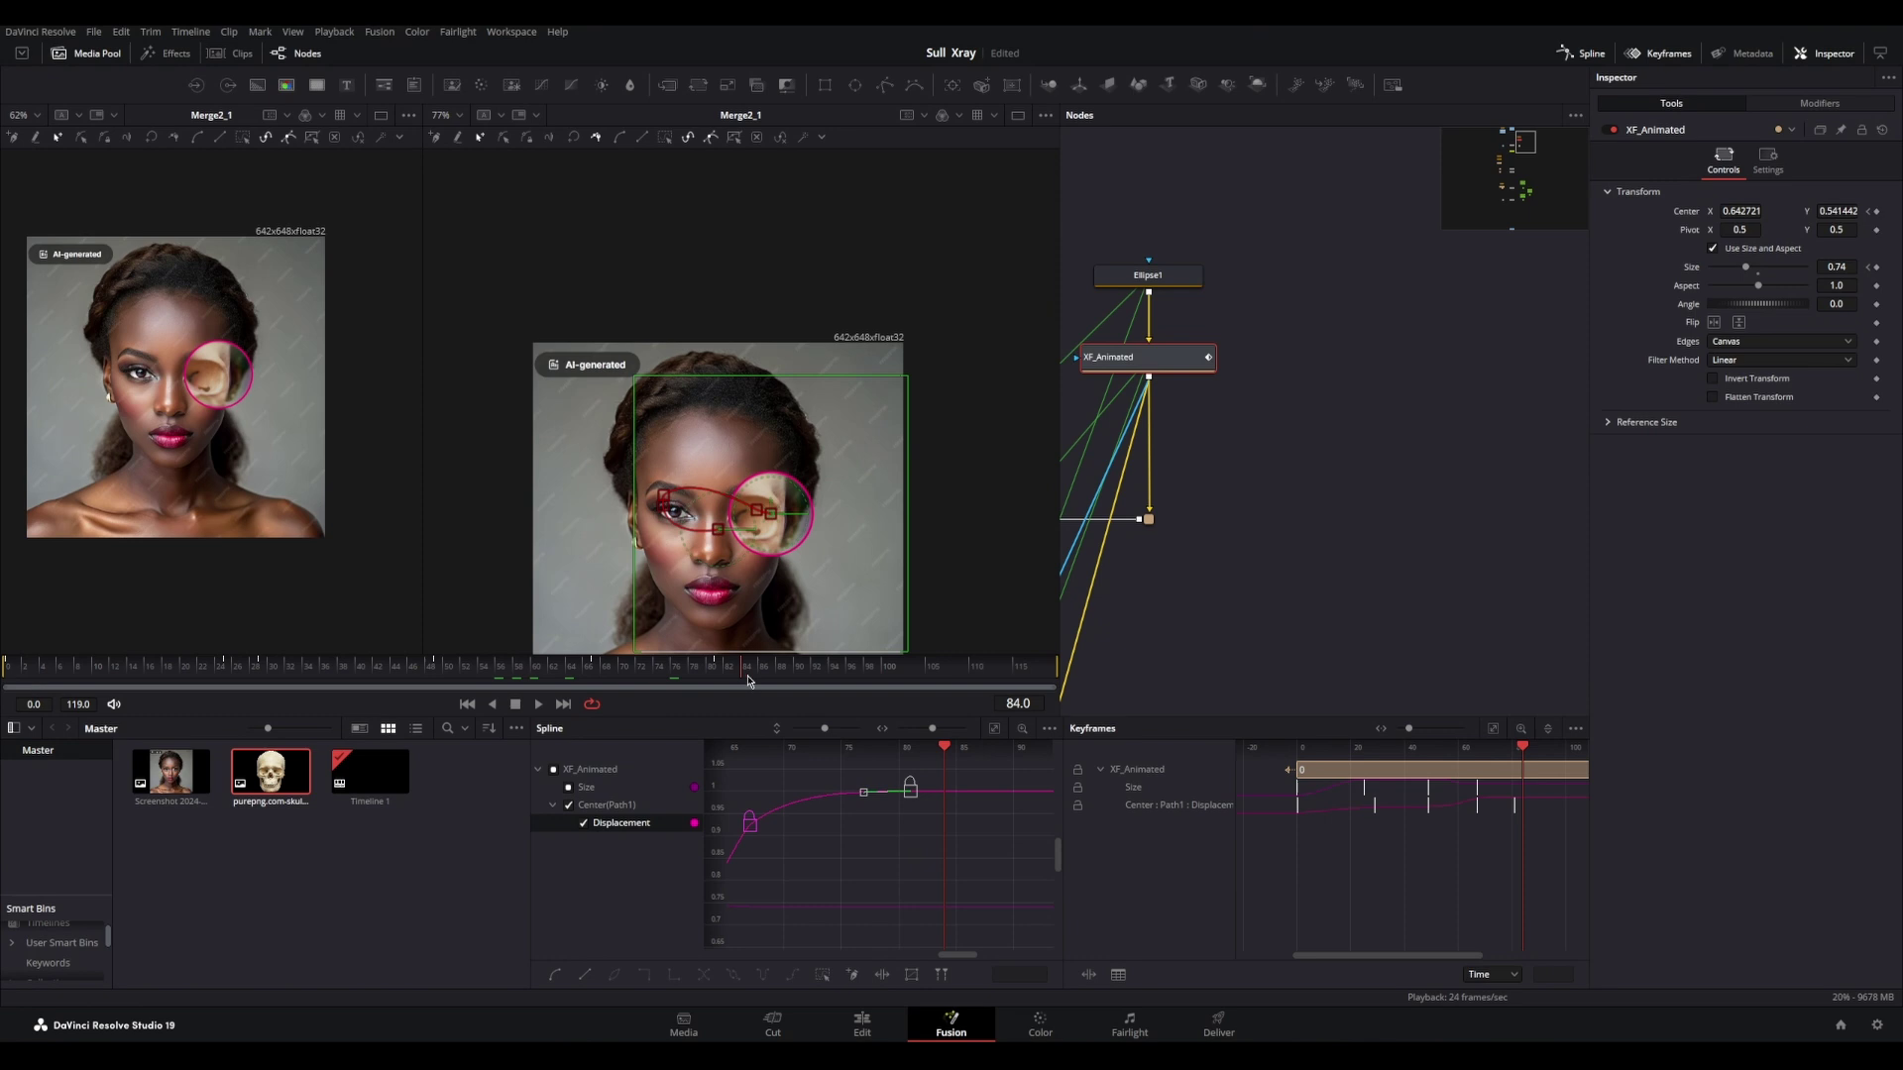
pyautogui.click(822, 682)
pyautogui.scroll(-2, 813, 635)
pyautogui.moveTo(815, 626); pyautogui.dragTo(838, 560)
pyautogui.scroll(2, 837, 560)
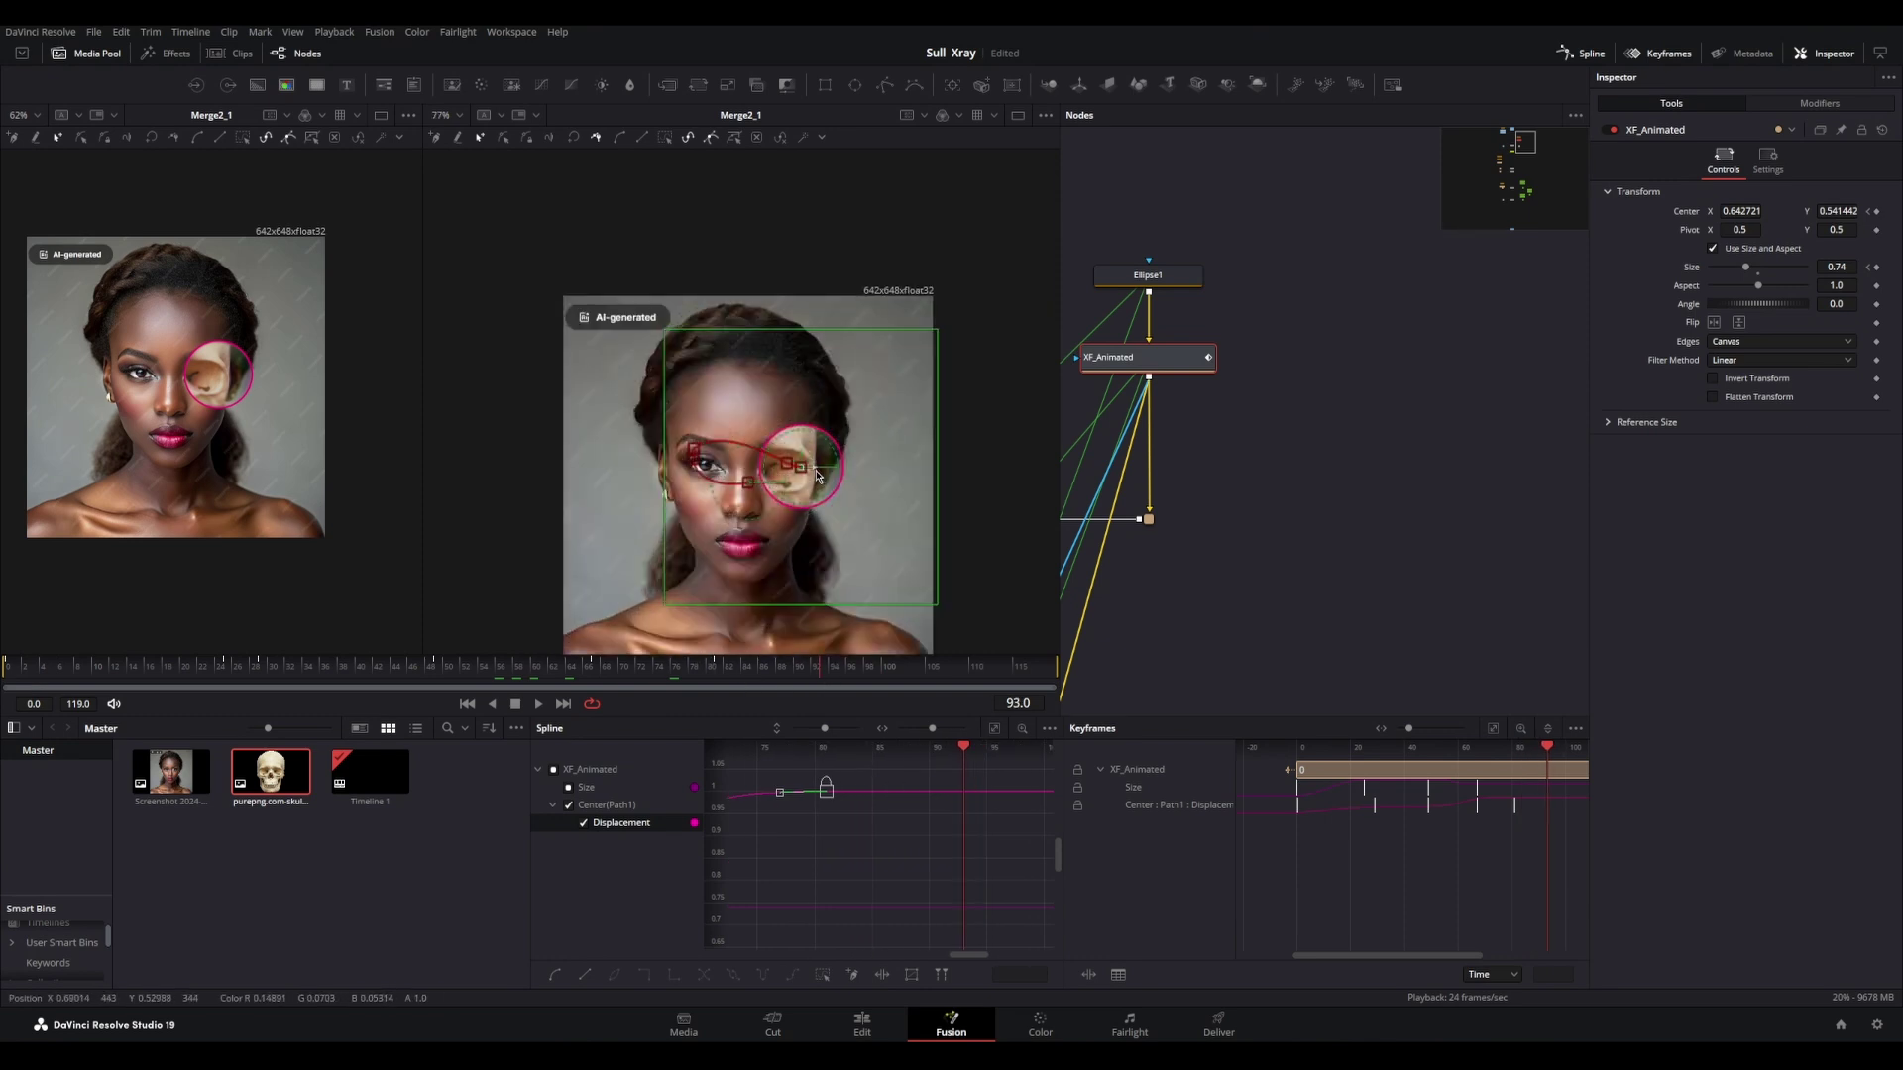
pyautogui.moveTo(799, 467); pyautogui.dragTo(740, 506)
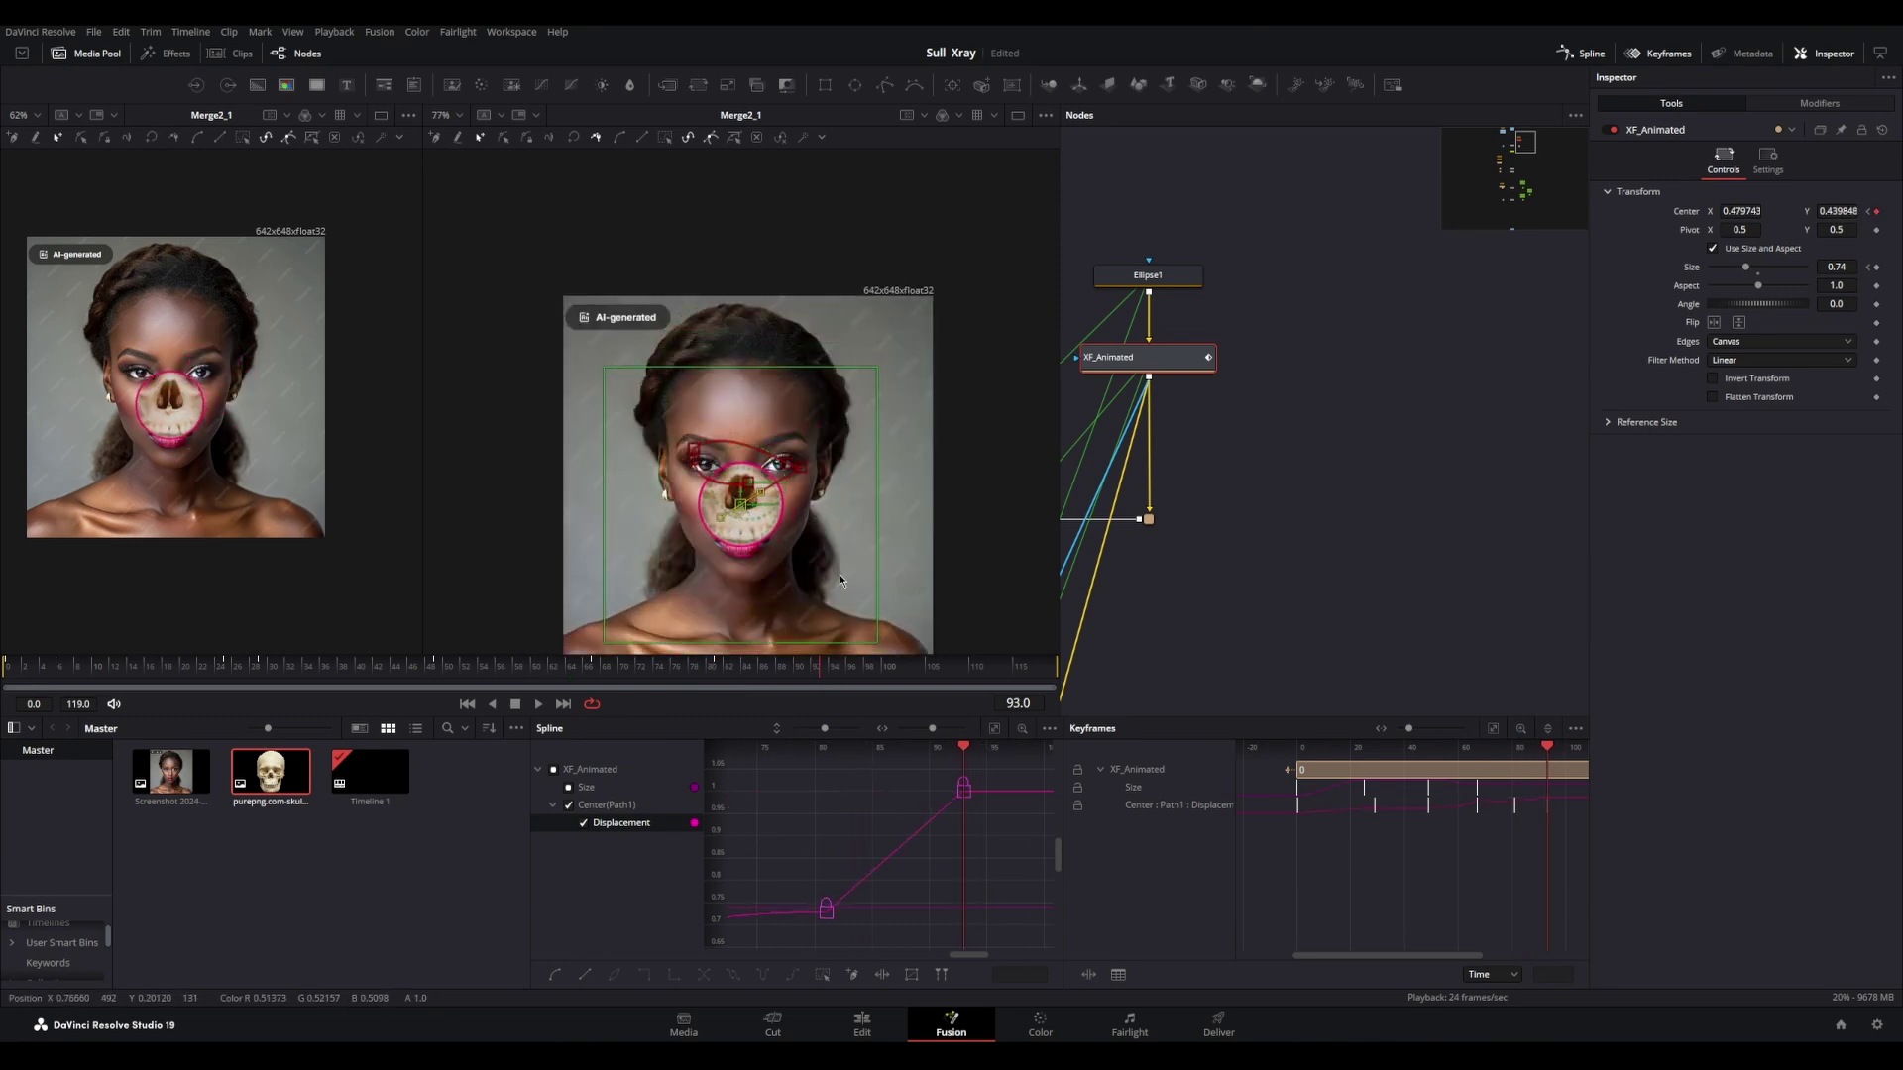
pyautogui.moveTo(840, 574); pyautogui.dragTo(802, 495)
# Step: Keyframe the Size at 0.74 on frame 81 and scale the lens up to about 1.444 on frame 91
pyautogui.click(708, 684)
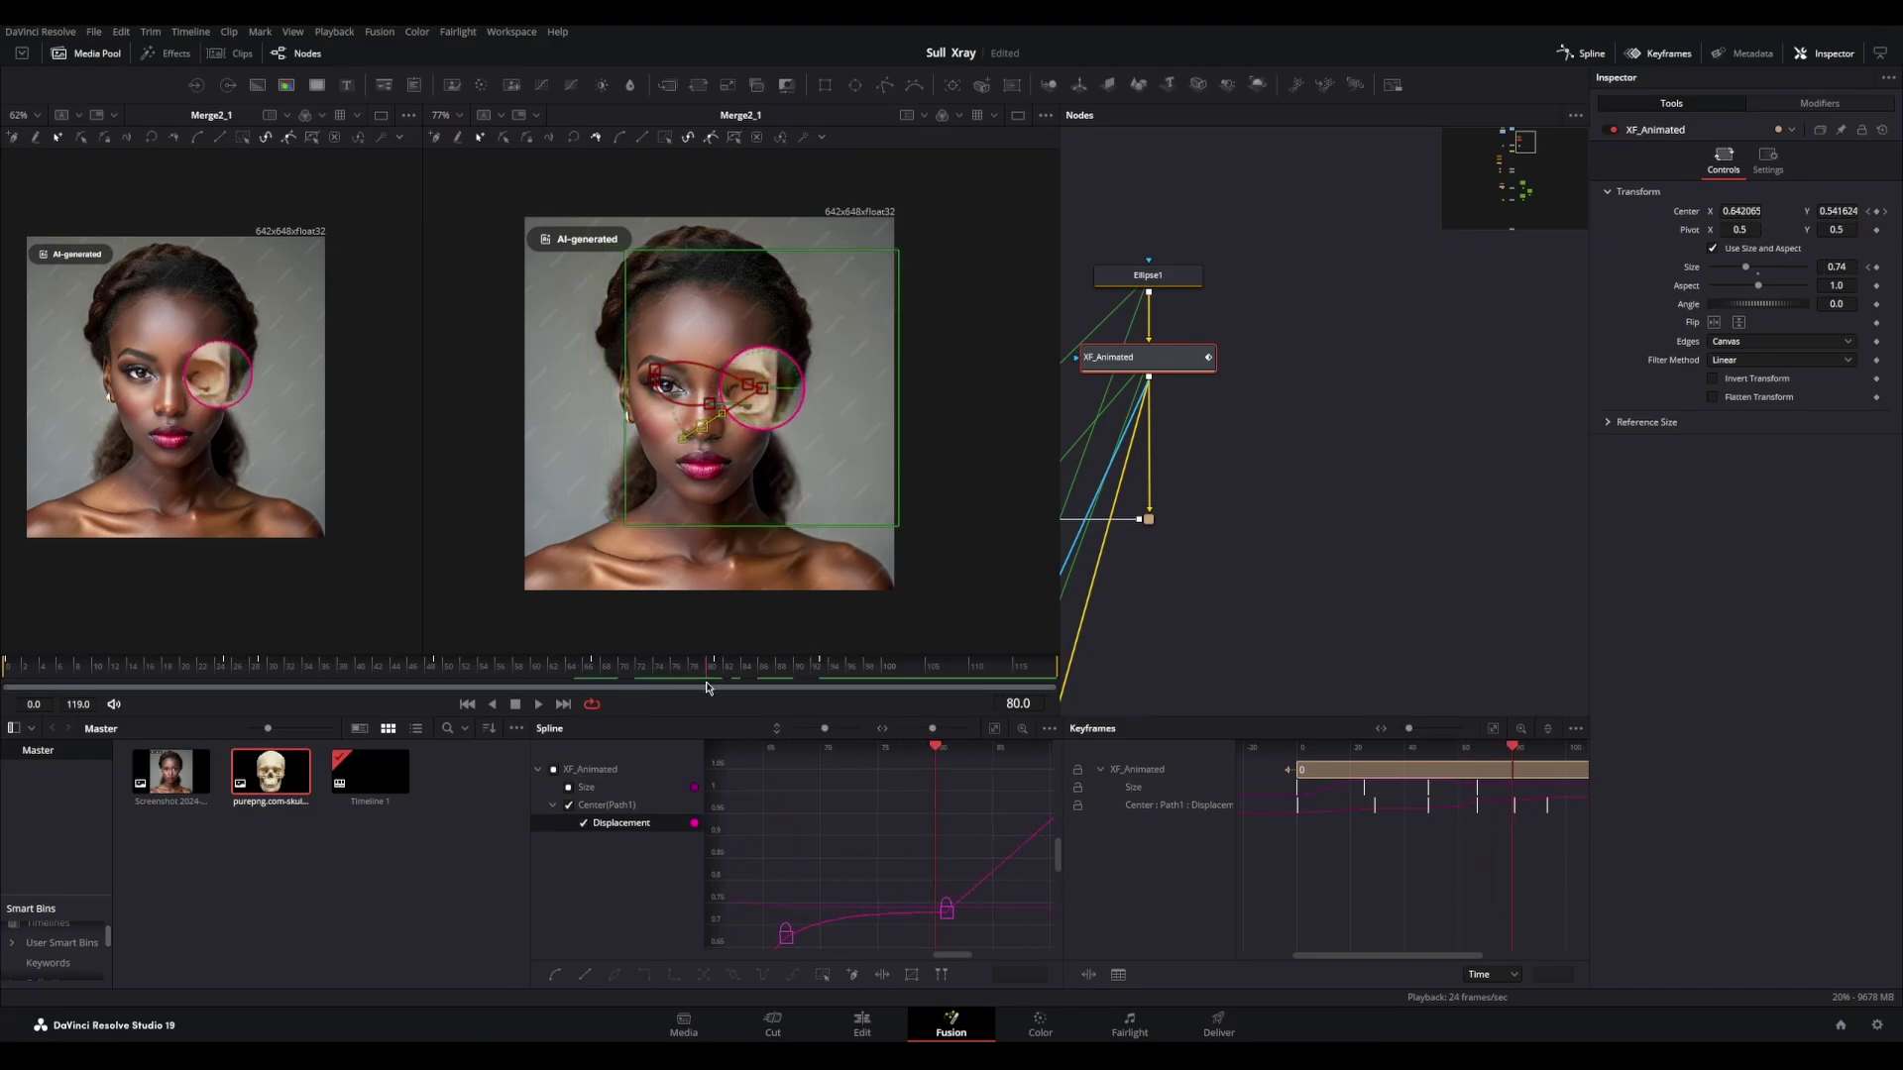
pyautogui.press('Right')
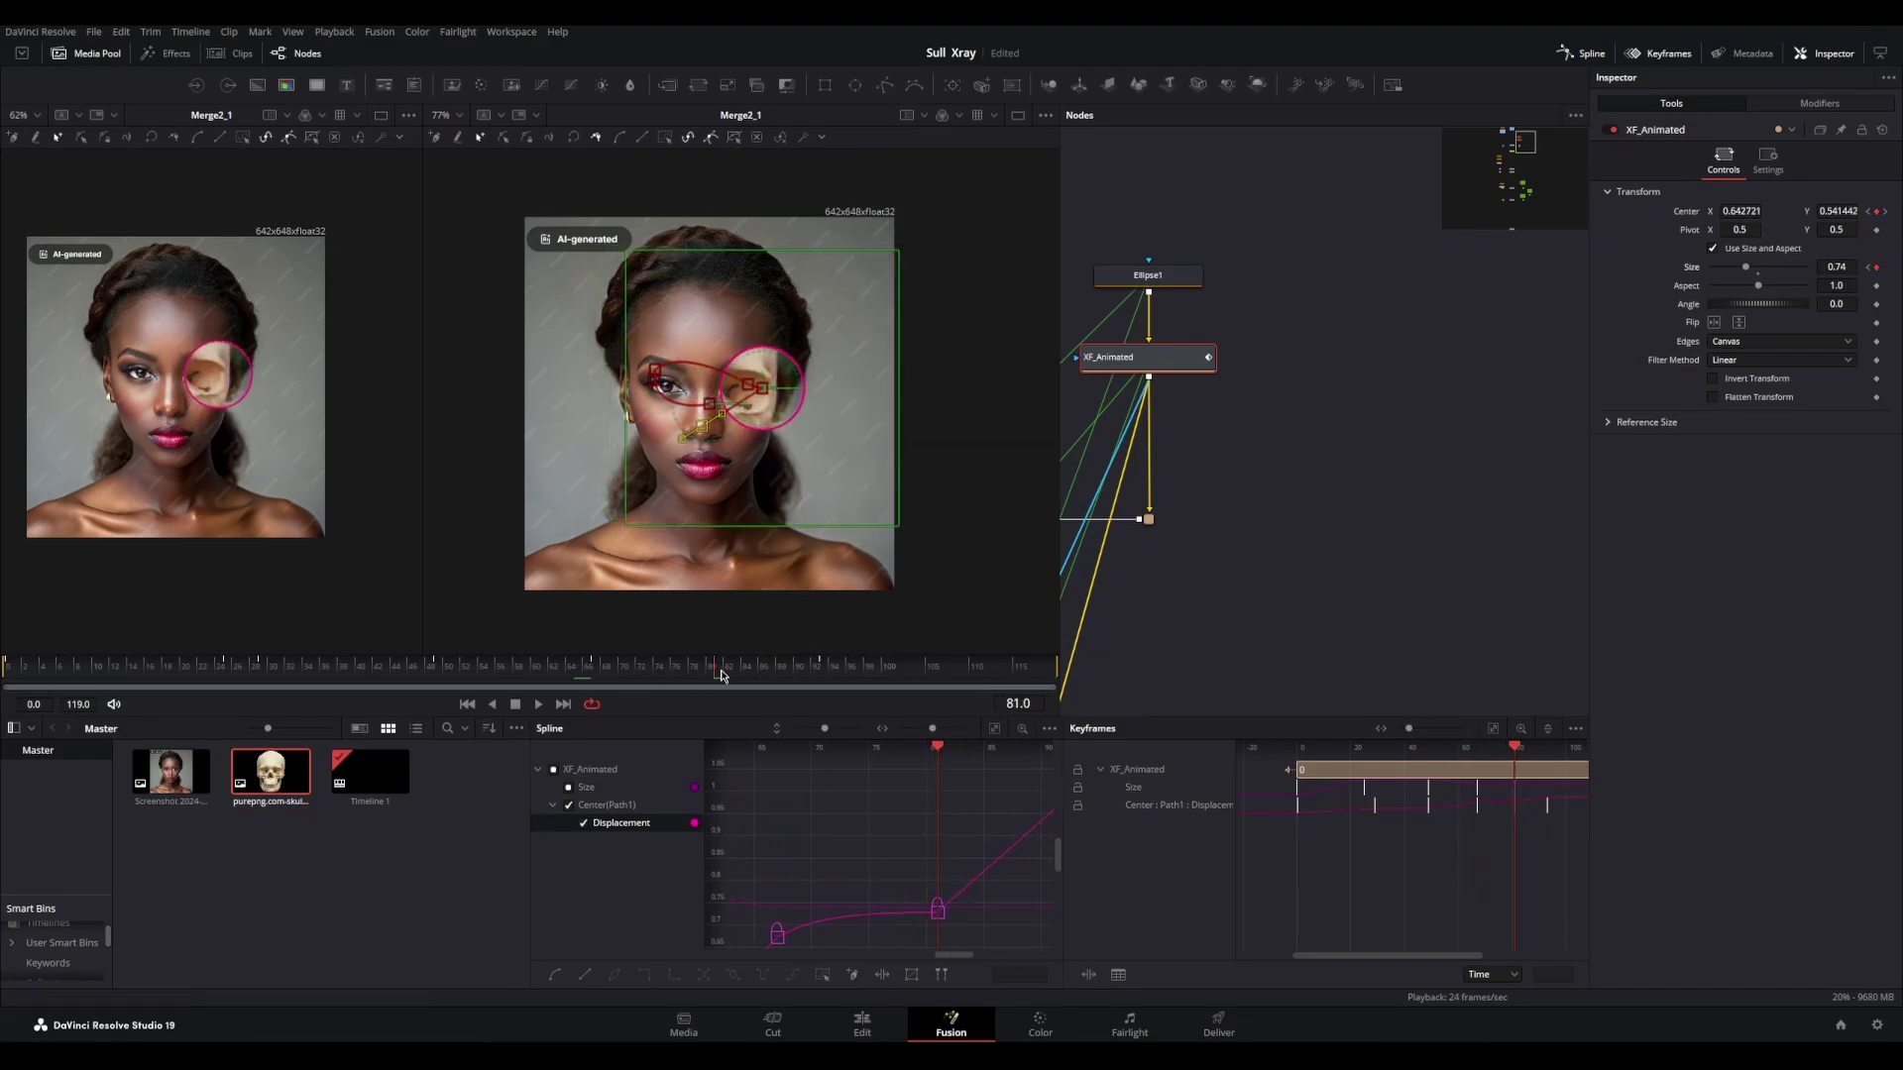
pyautogui.click(829, 673)
pyautogui.click(808, 667)
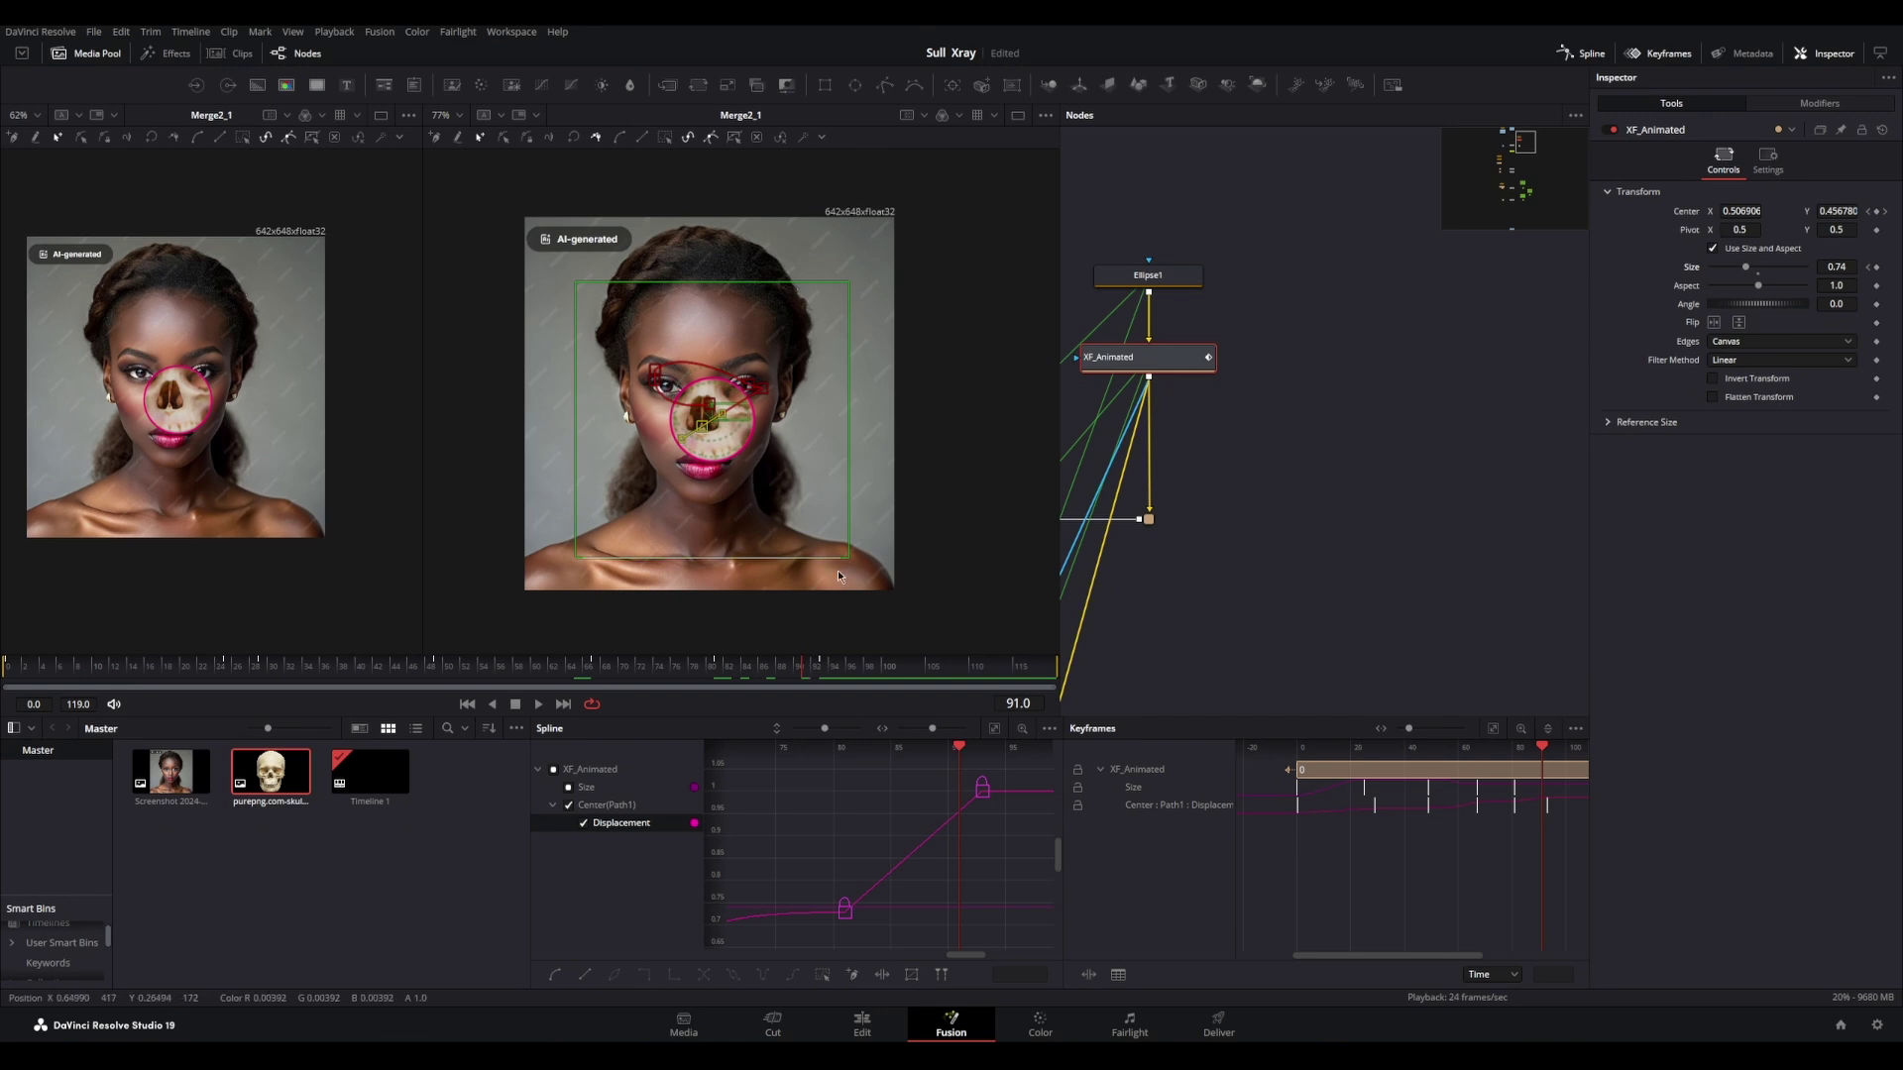
pyautogui.moveTo(849, 558); pyautogui.dragTo(976, 656)
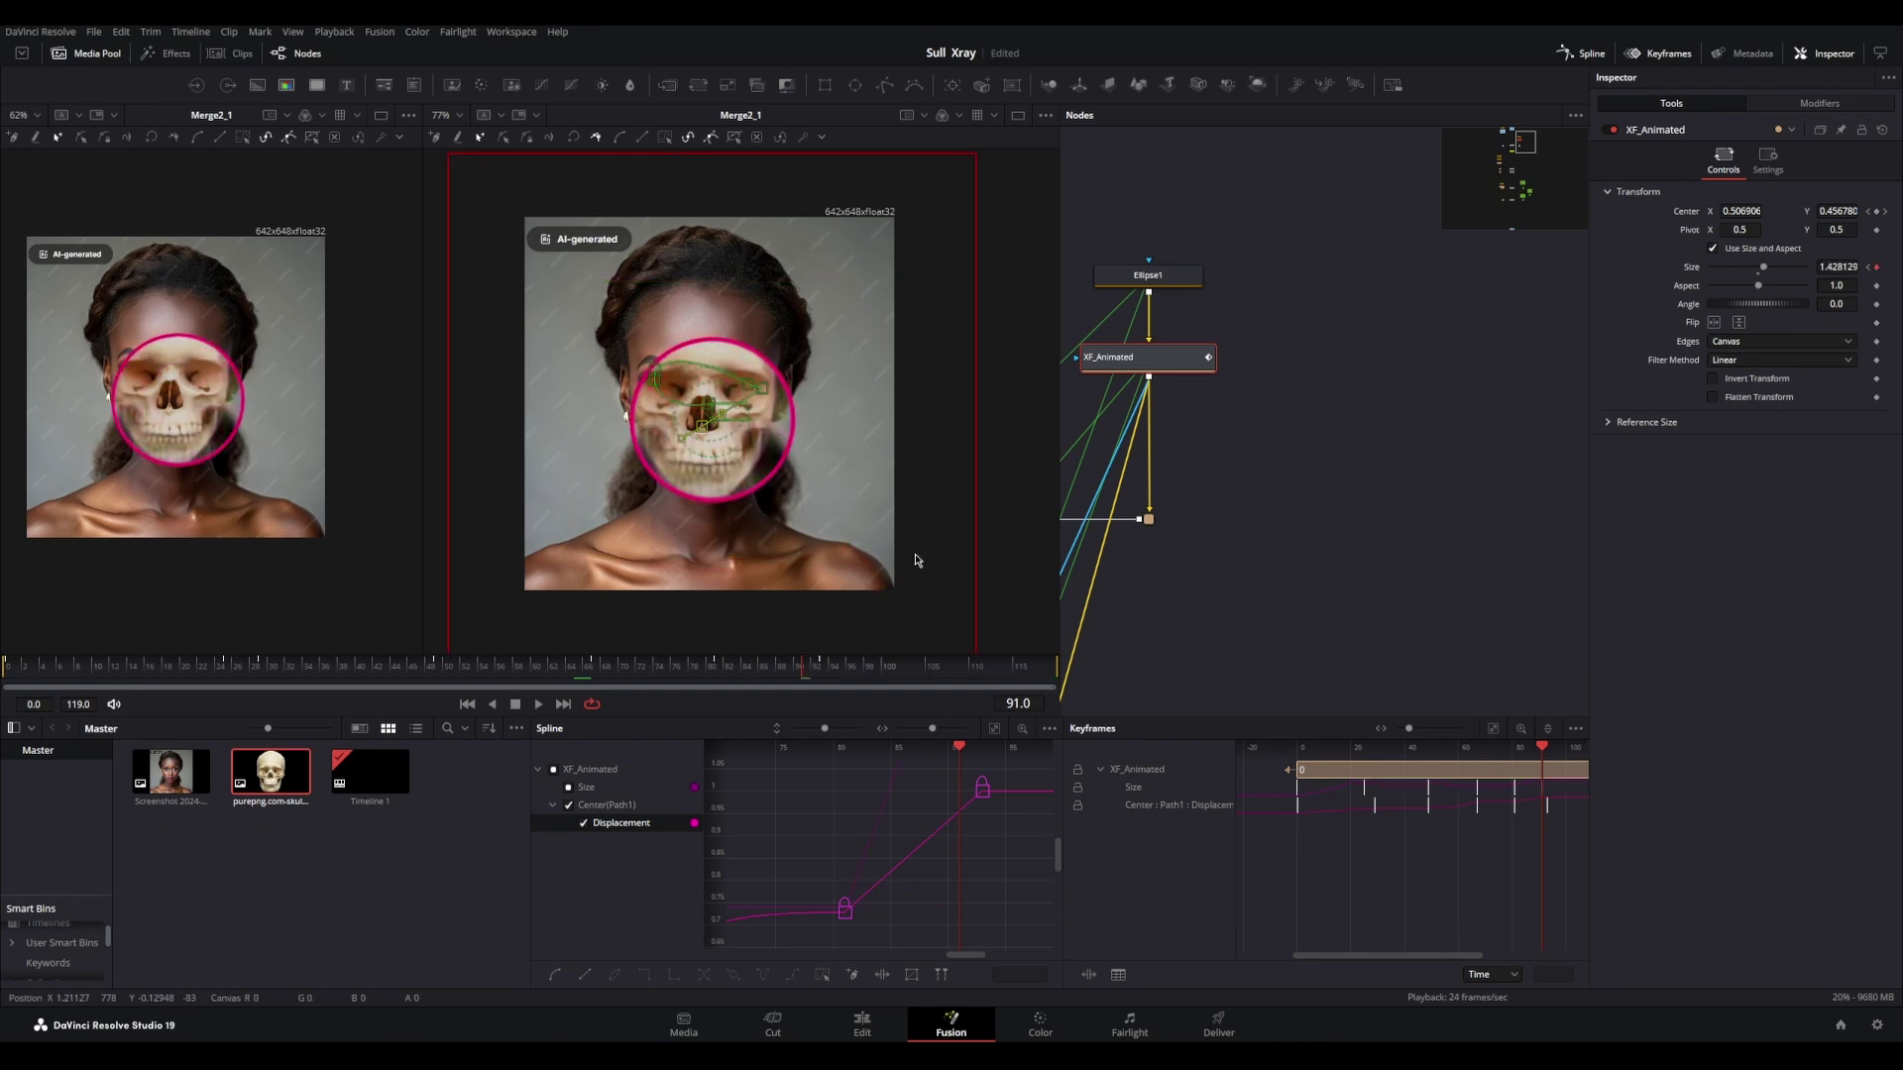
pyautogui.moveTo(915, 561); pyautogui.dragTo(927, 487)
pyautogui.moveTo(988, 614); pyautogui.dragTo(991, 615)
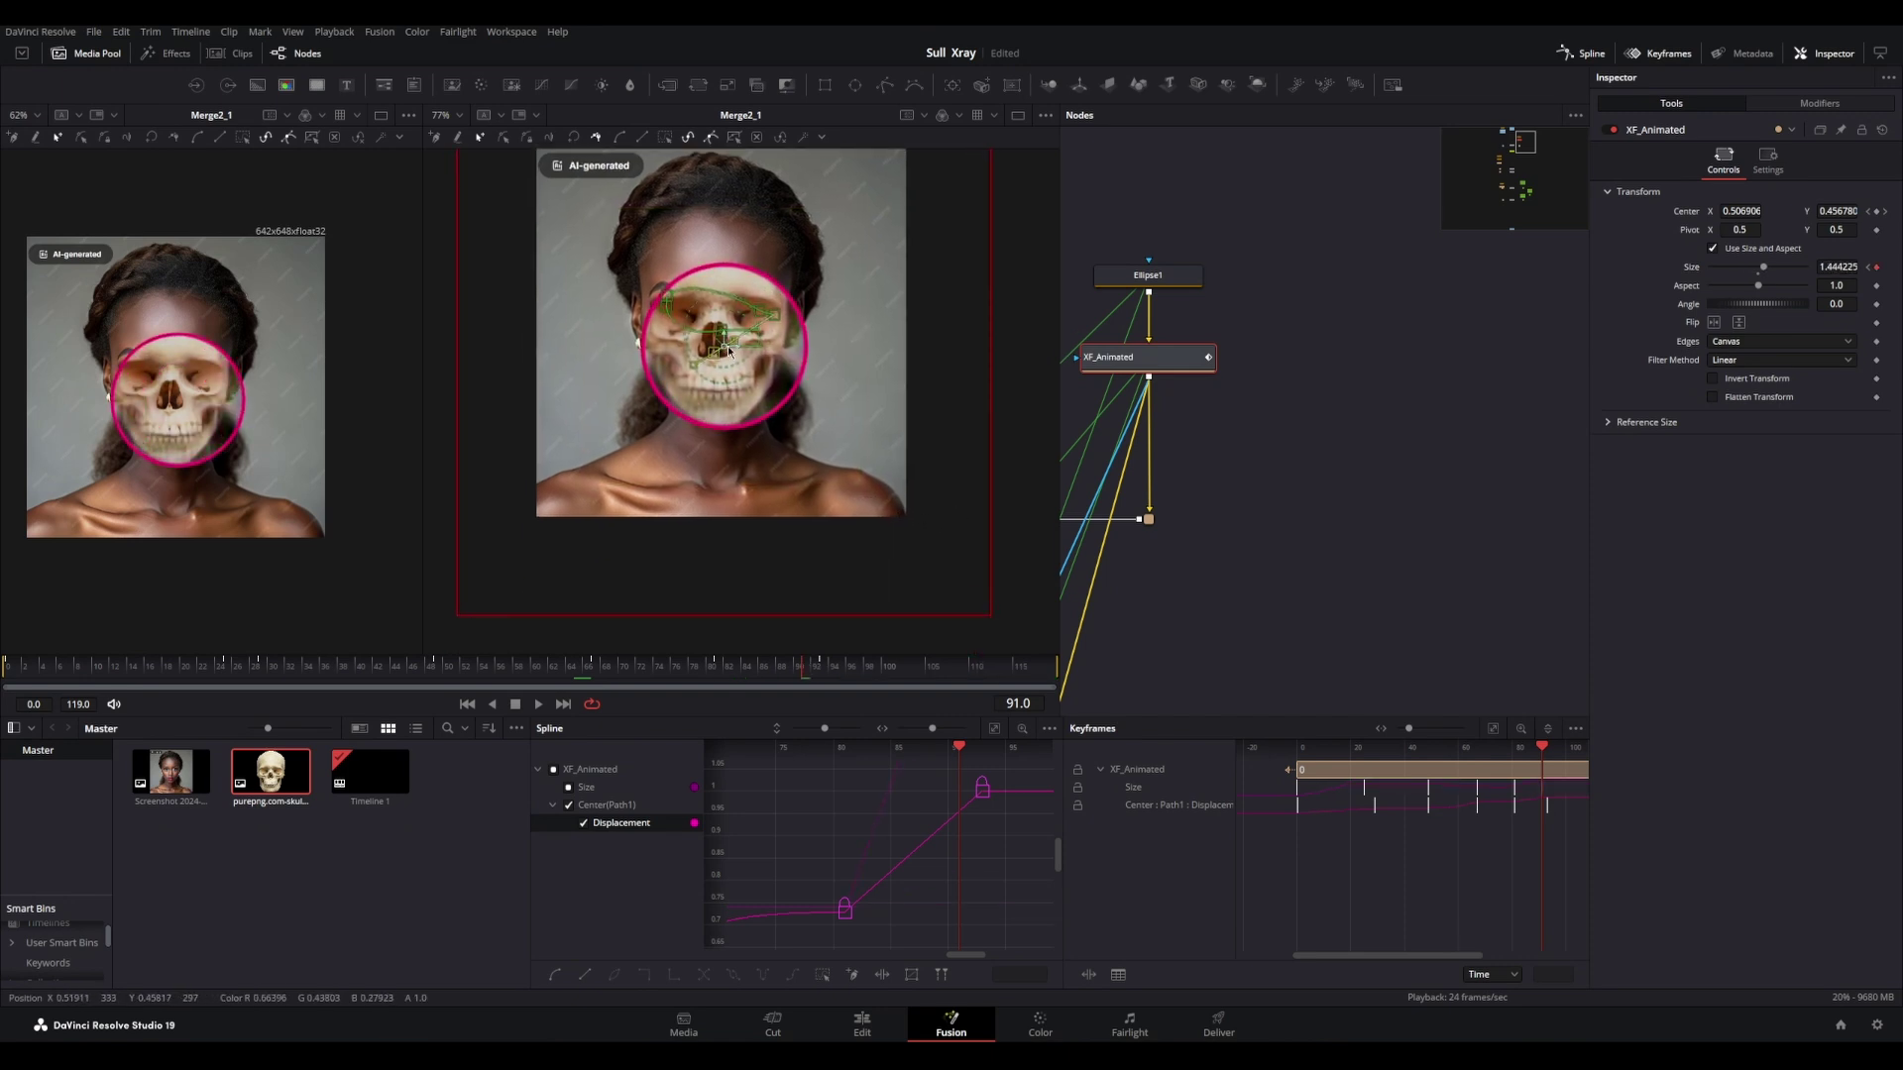
# Step: Reshape the lens's motion path by adjusting its points near the eye and raising the frame 93 point at the nose
pyautogui.scroll(5, 724, 360)
pyautogui.click(803, 270)
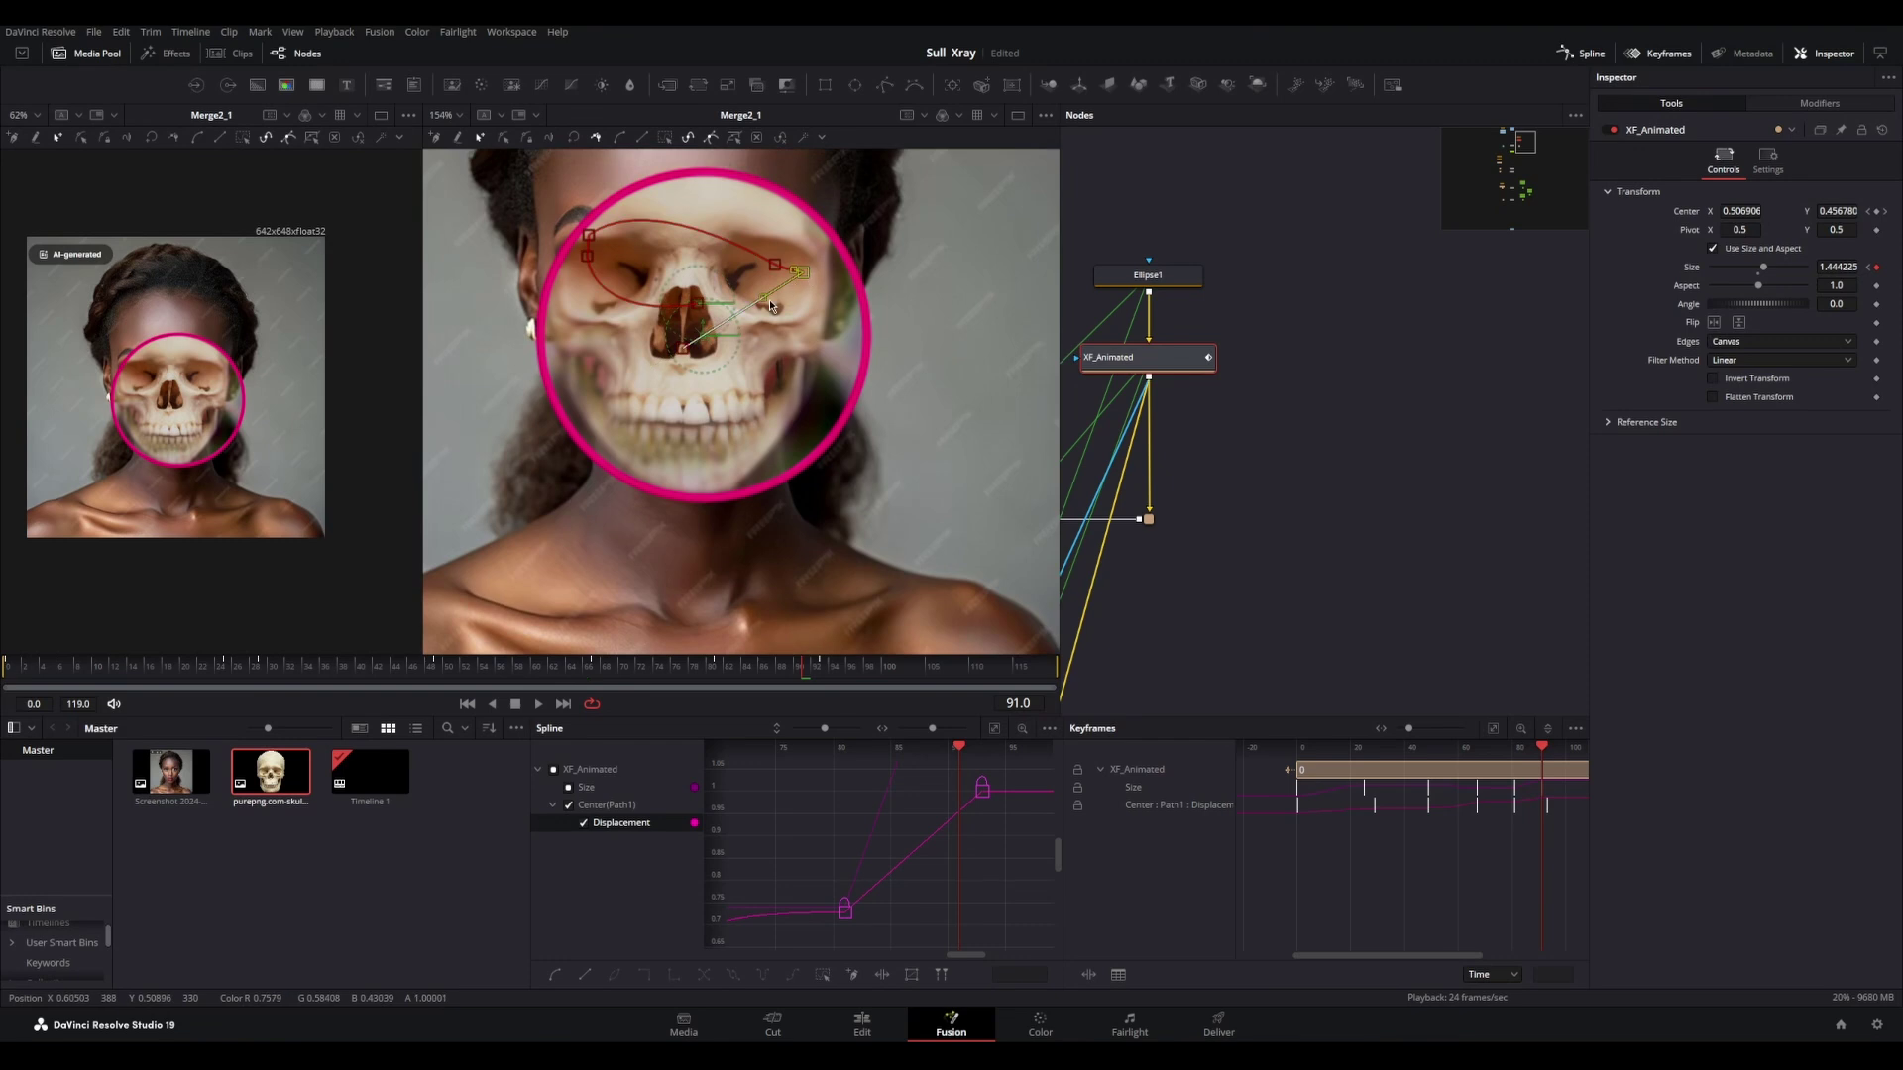
pyautogui.moveTo(770, 298)
pyautogui.mouseDown()
pyautogui.moveTo(807, 312)
pyautogui.moveTo(777, 263)
pyautogui.mouseUp()
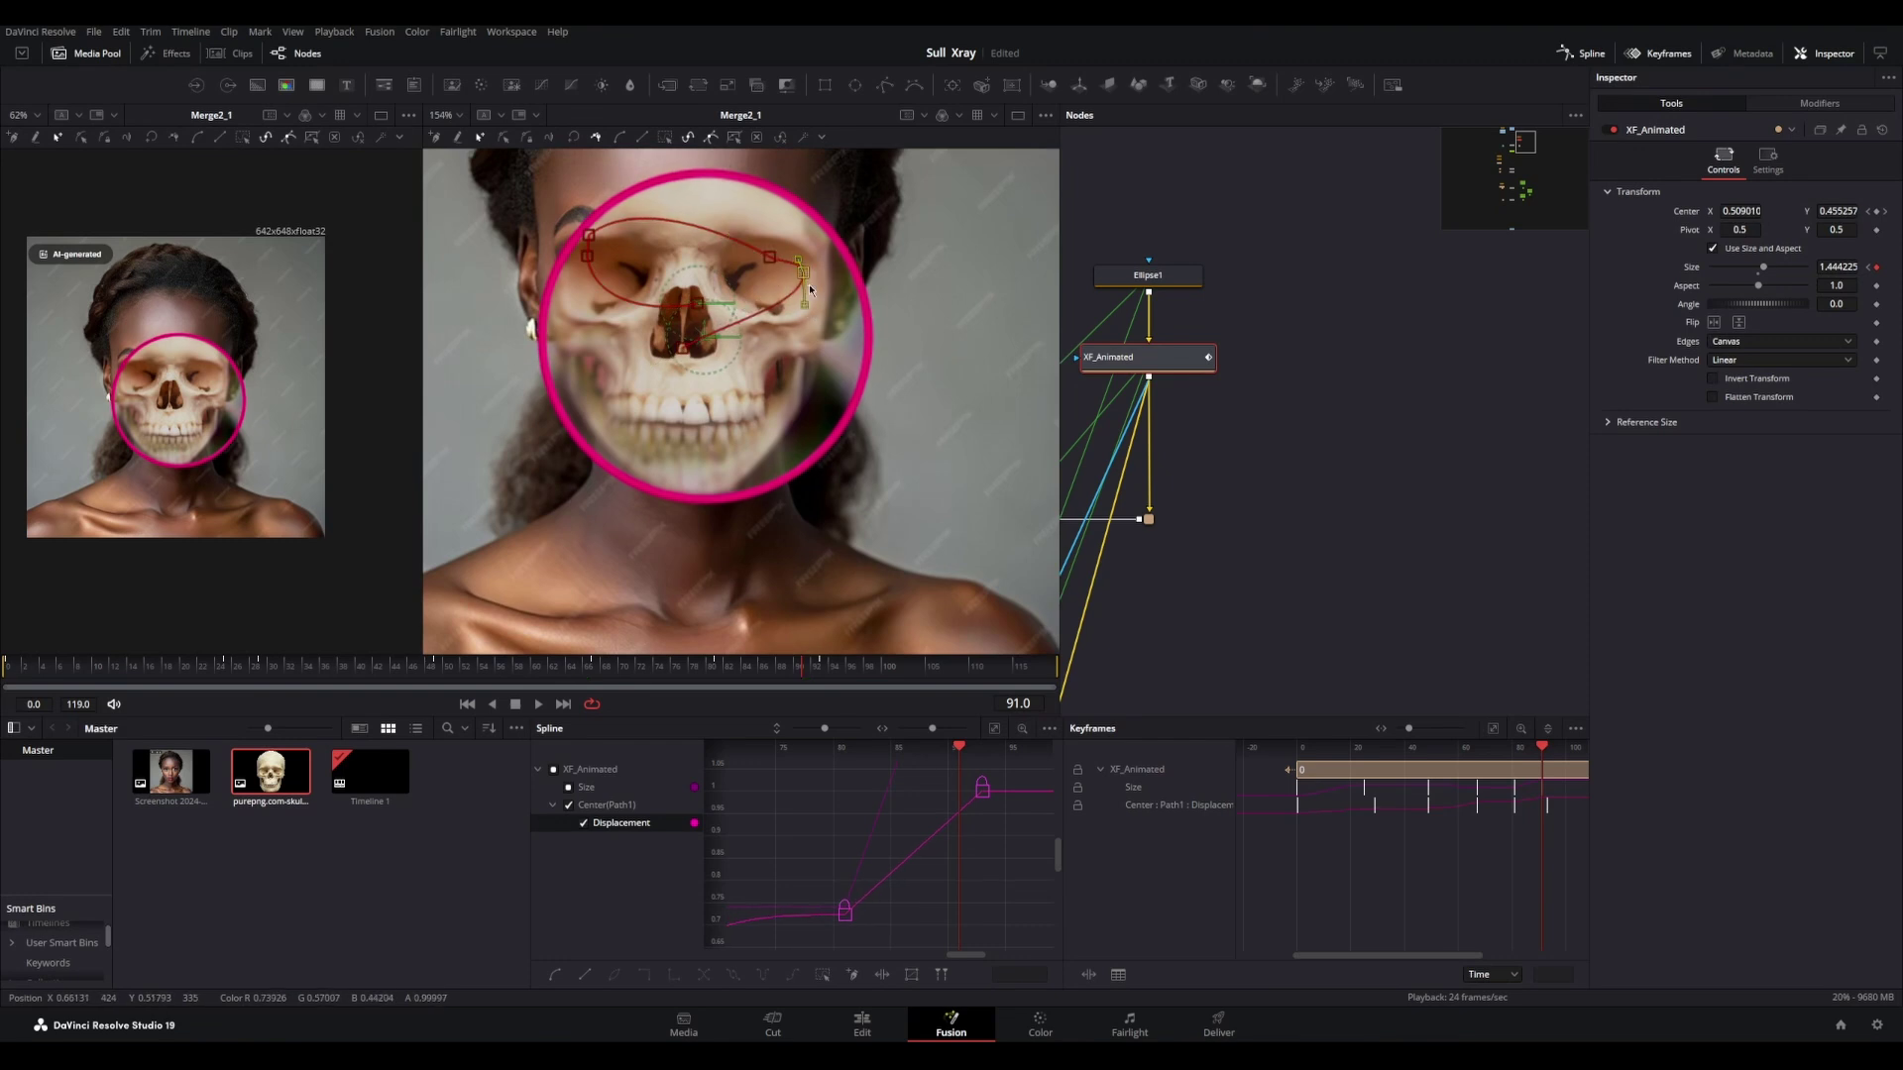
pyautogui.moveTo(770, 258)
pyautogui.mouseDown()
pyautogui.moveTo(814, 290)
pyautogui.moveTo(770, 260)
pyautogui.mouseUp()
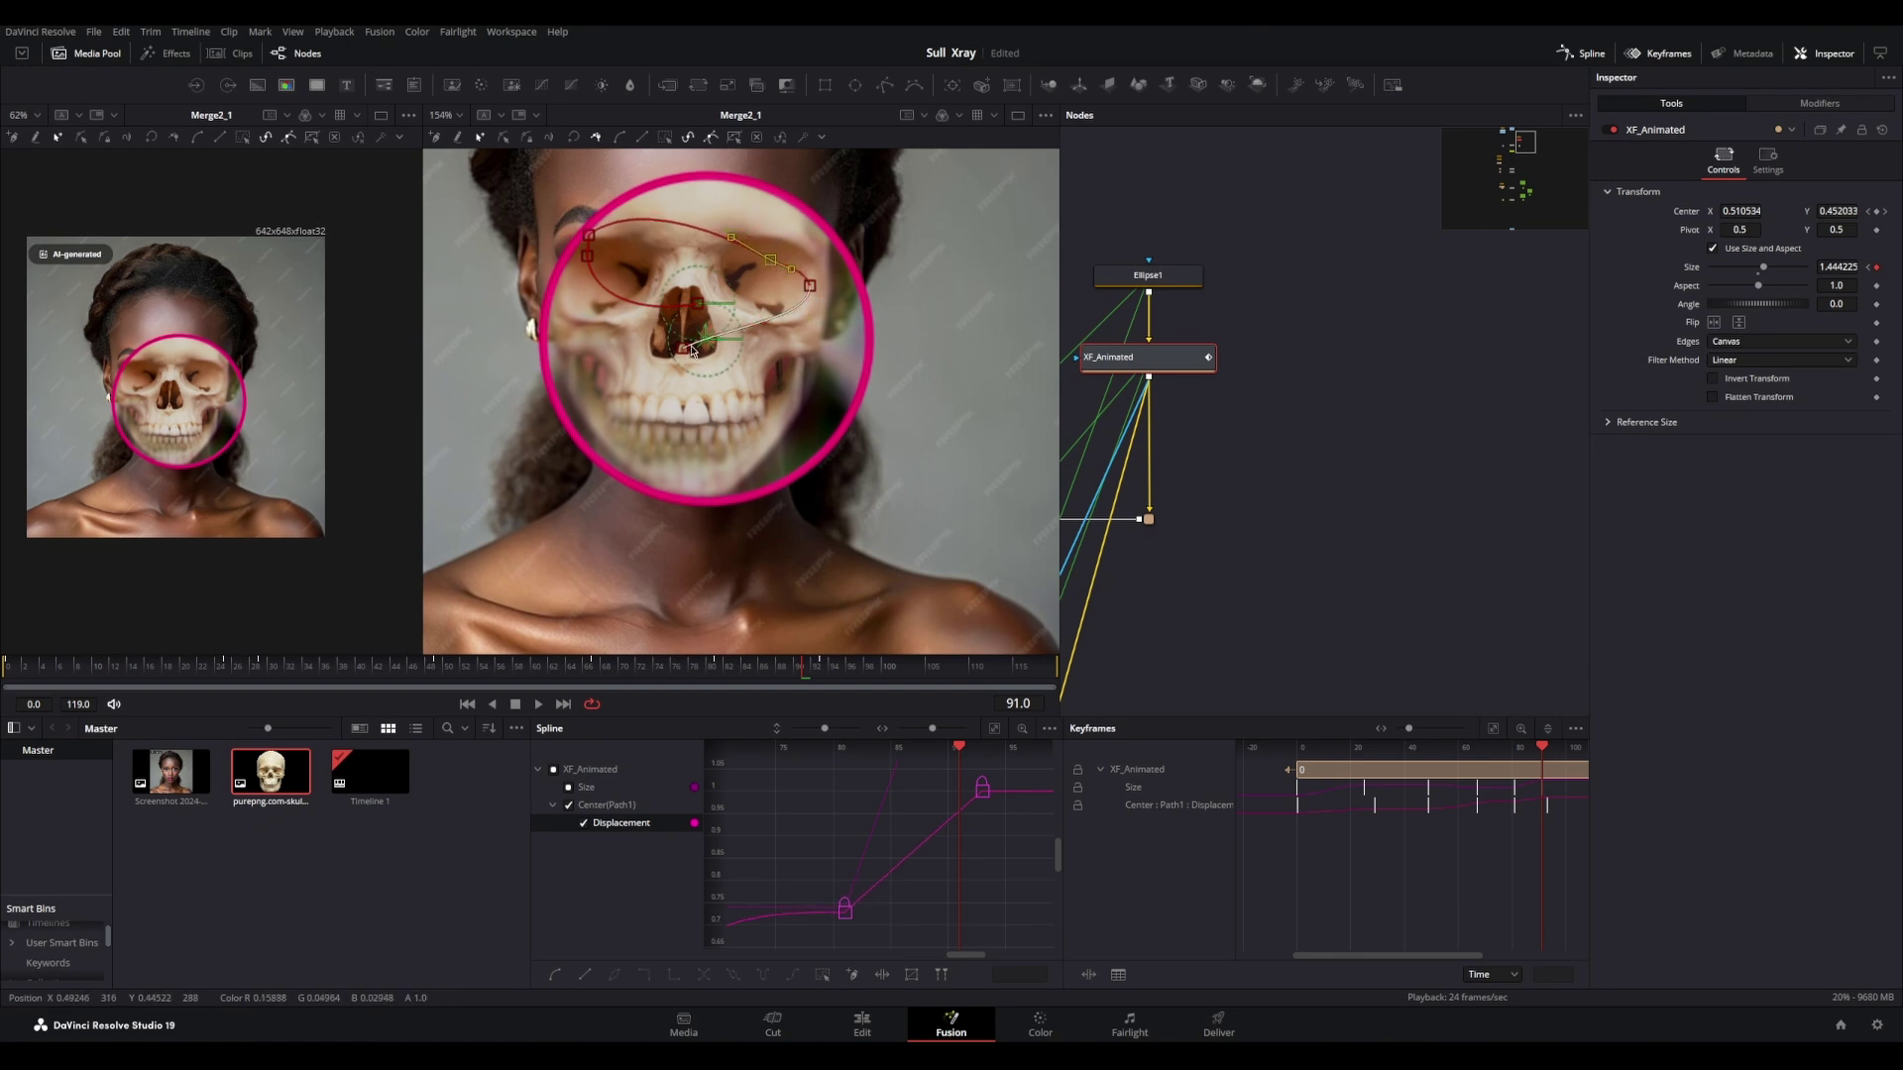
pyautogui.moveTo(683, 349); pyautogui.dragTo(669, 311)
# Step: Ease the displacement keyframes on frames 81 and 93 with their curve handles and play back the transition
pyautogui.scroll(-4, 977, 859)
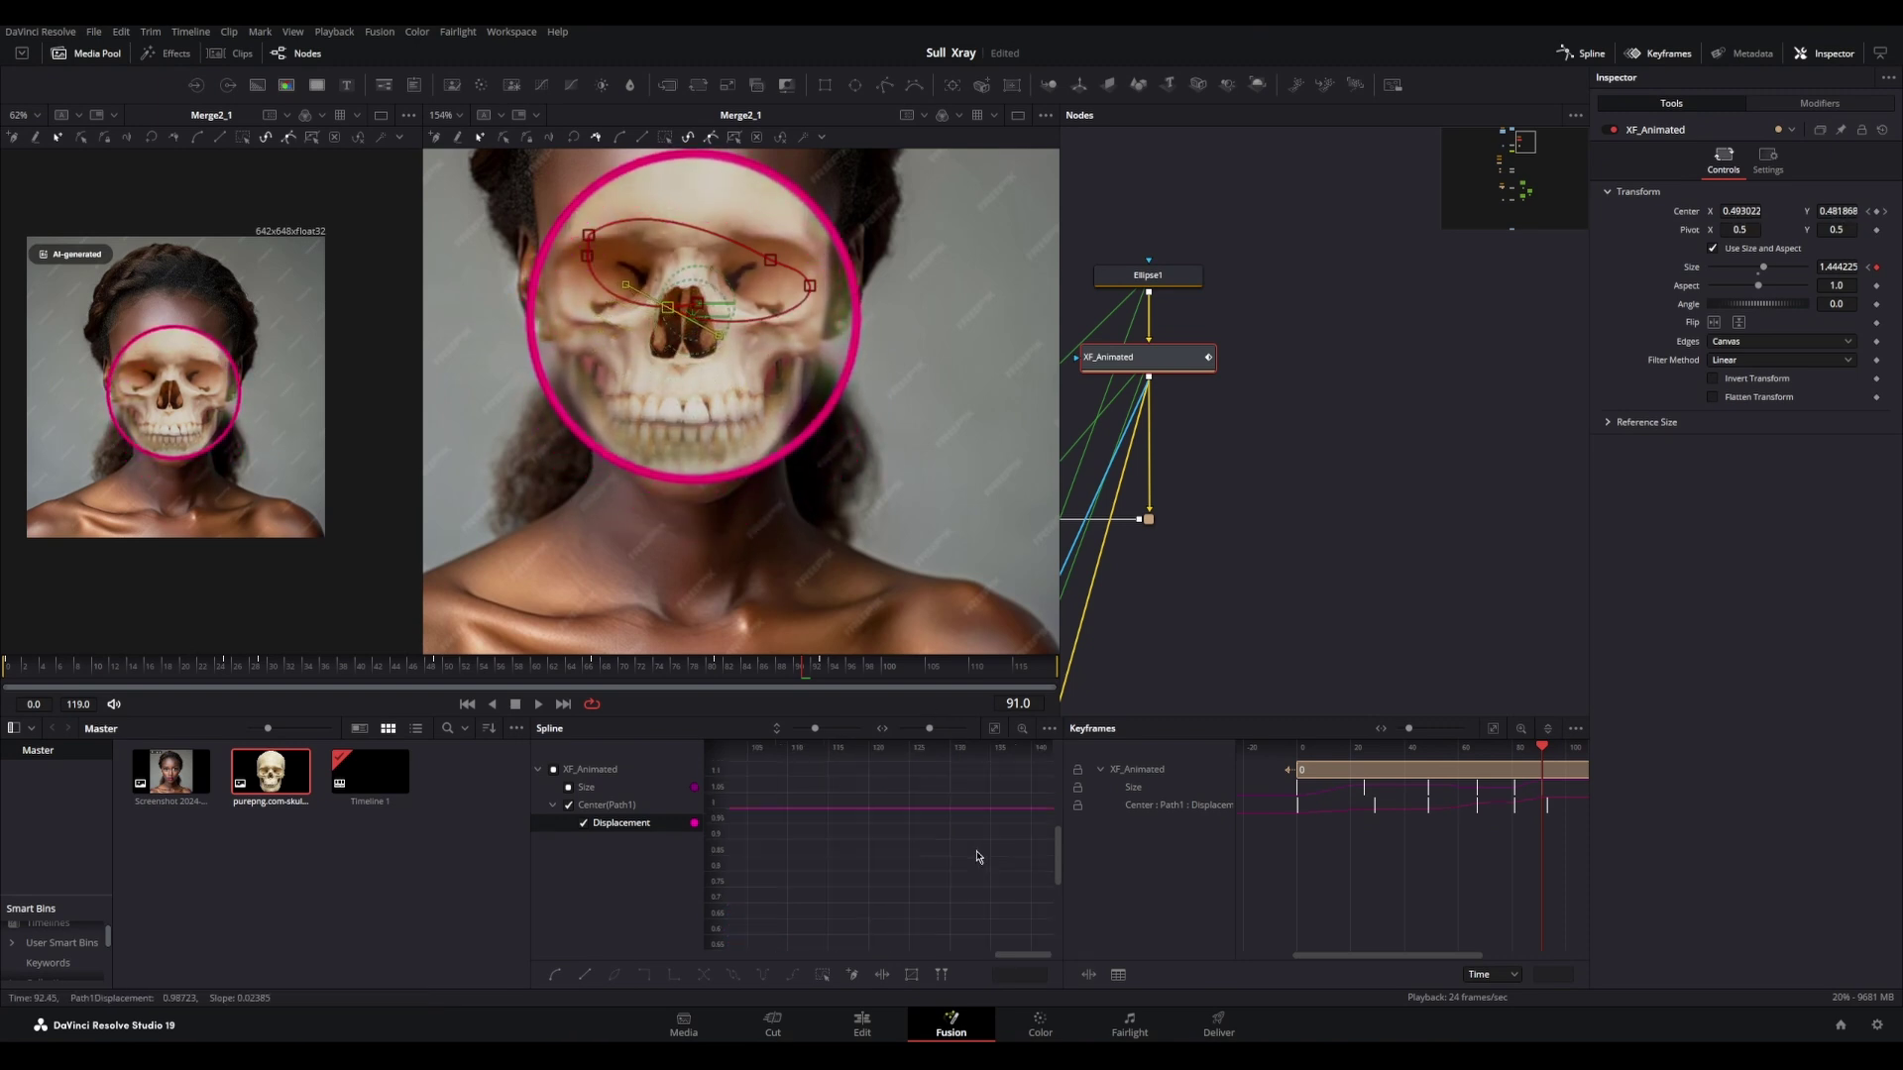
pyautogui.moveTo(816, 871); pyautogui.dragTo(841, 870)
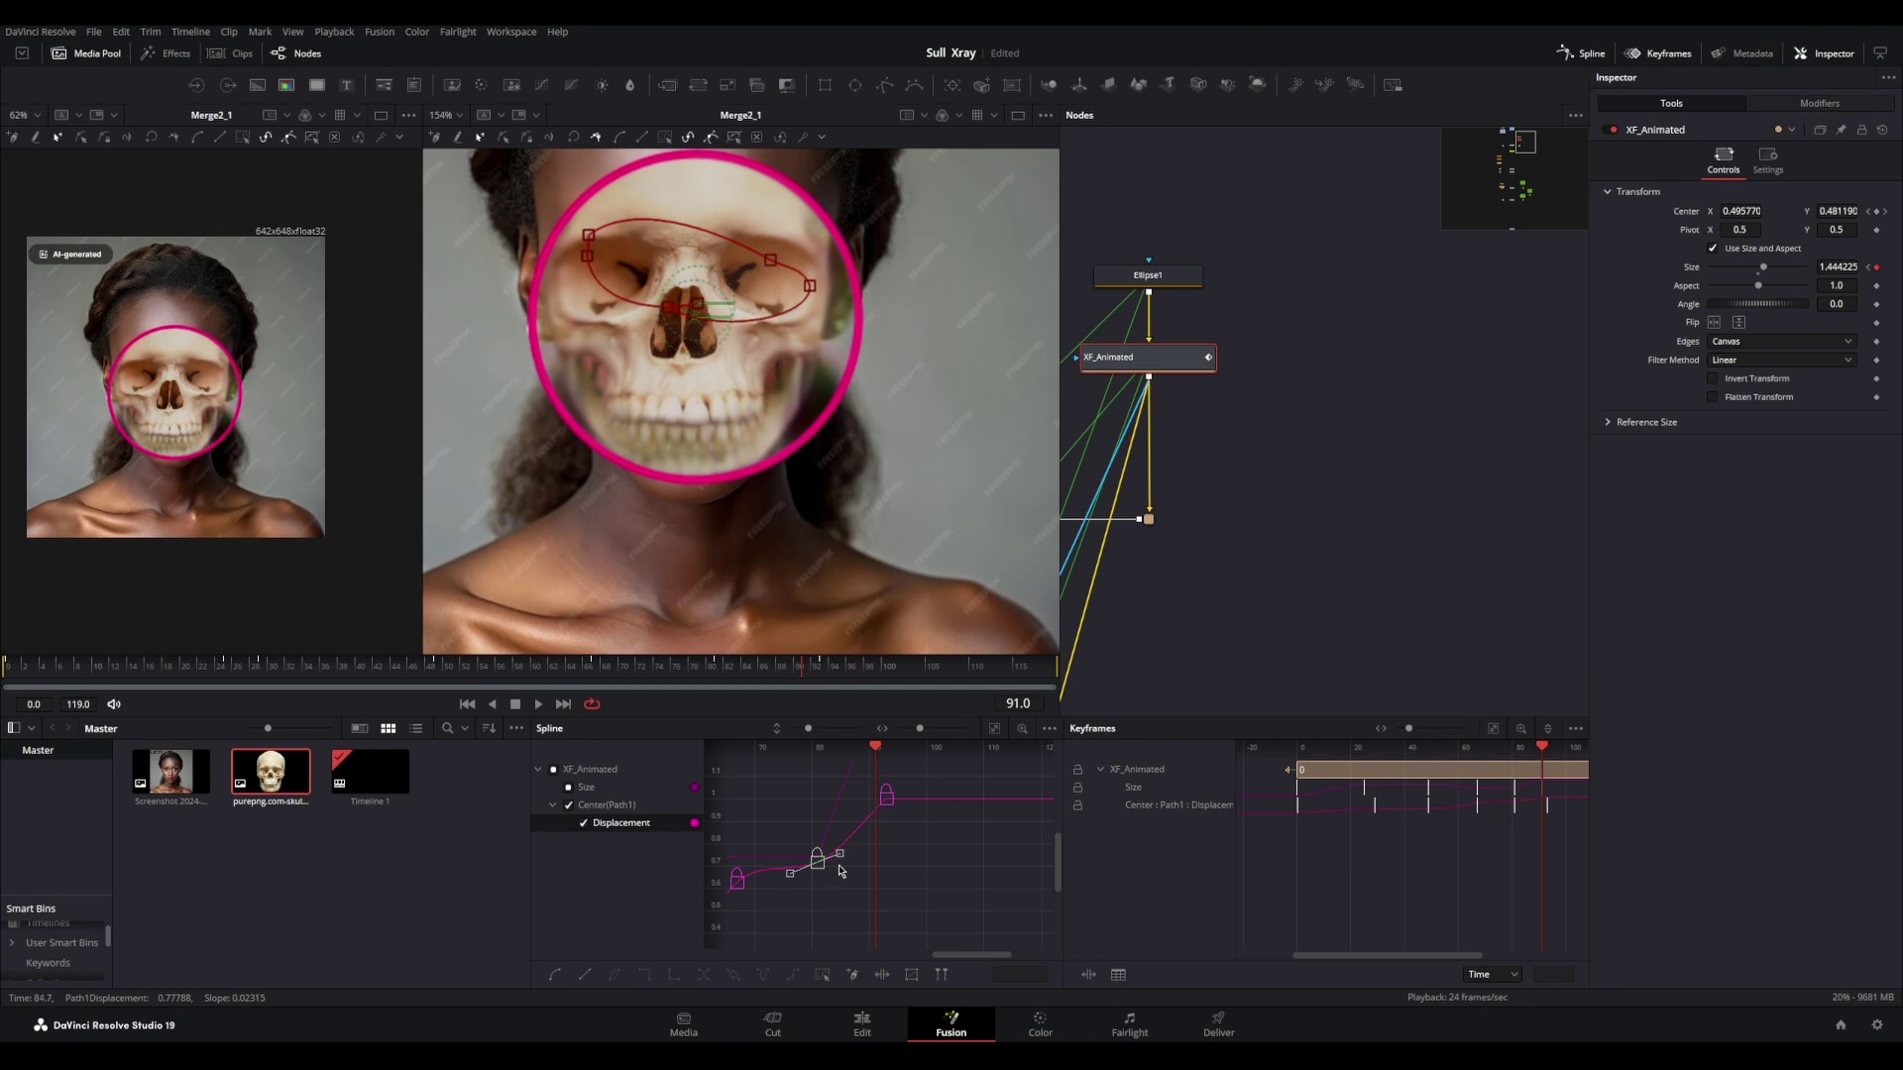
pyautogui.press('f')
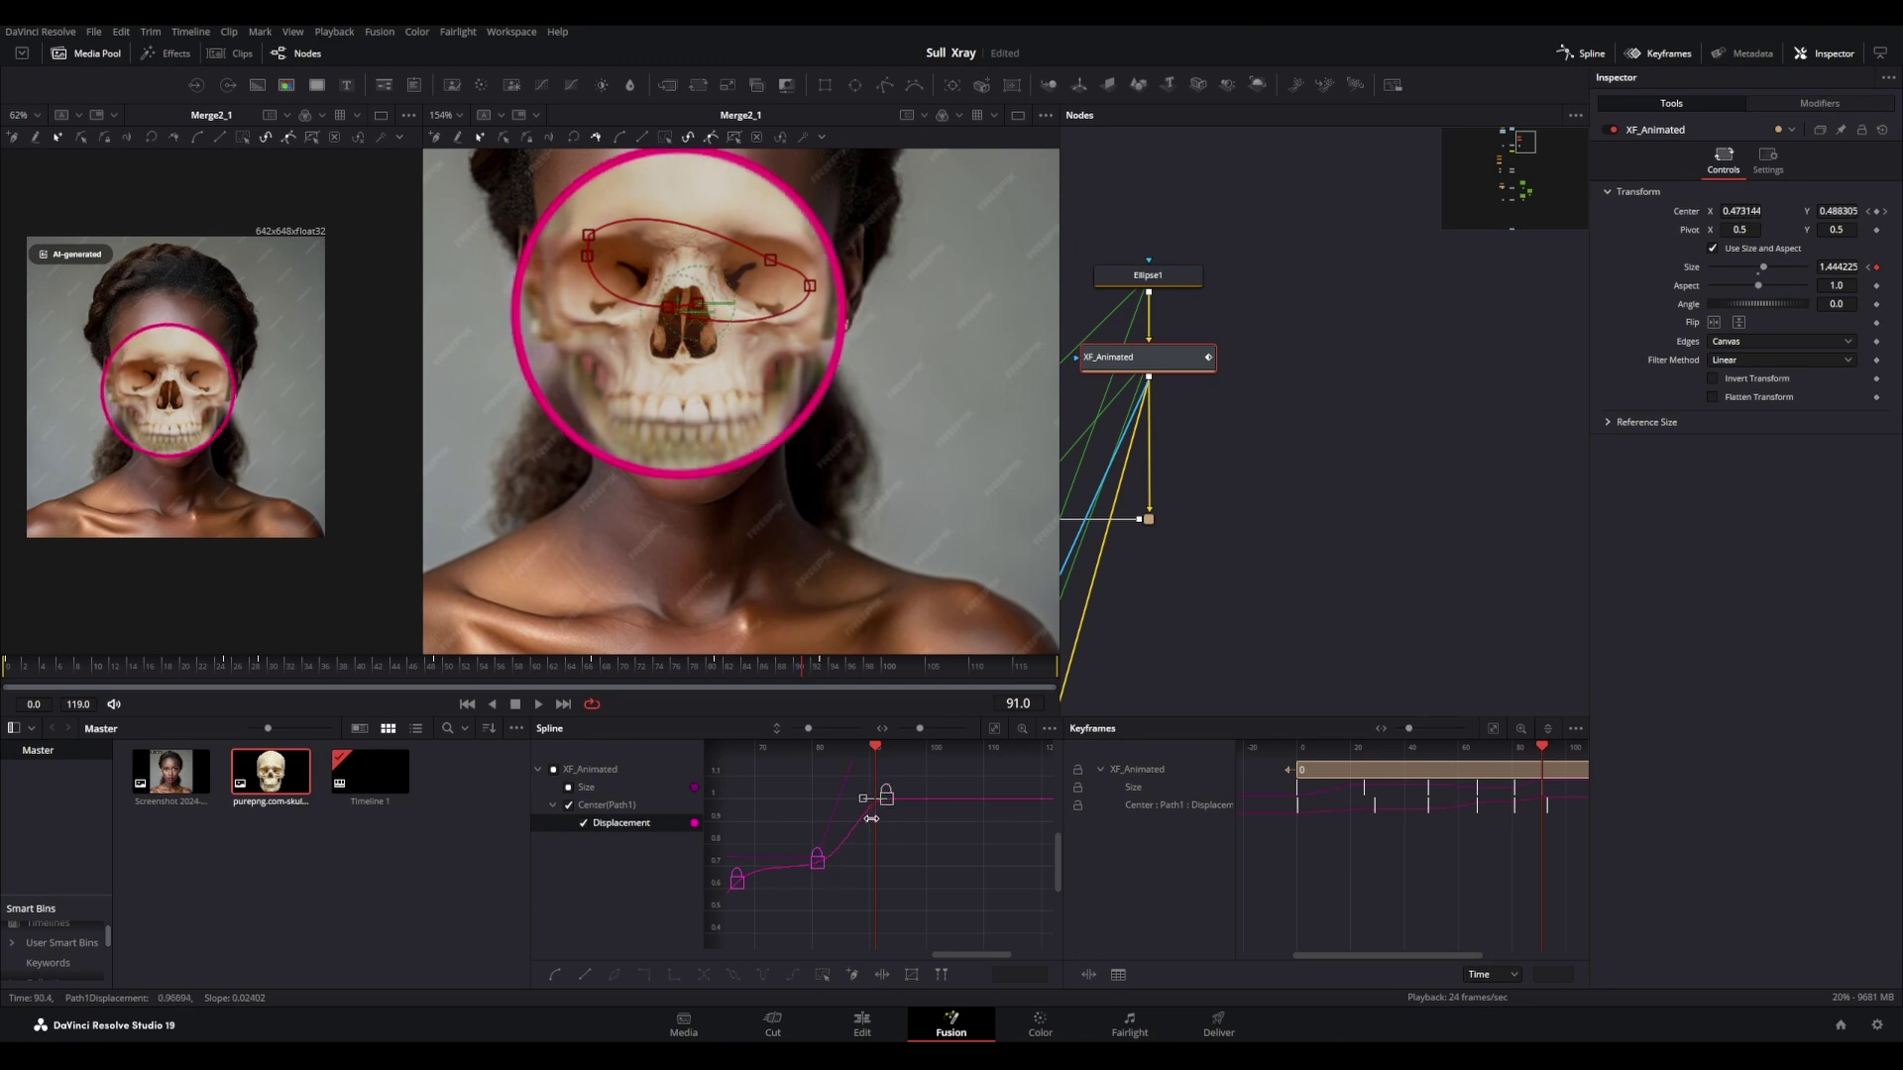
pyautogui.moveTo(864, 800); pyautogui.dragTo(867, 832)
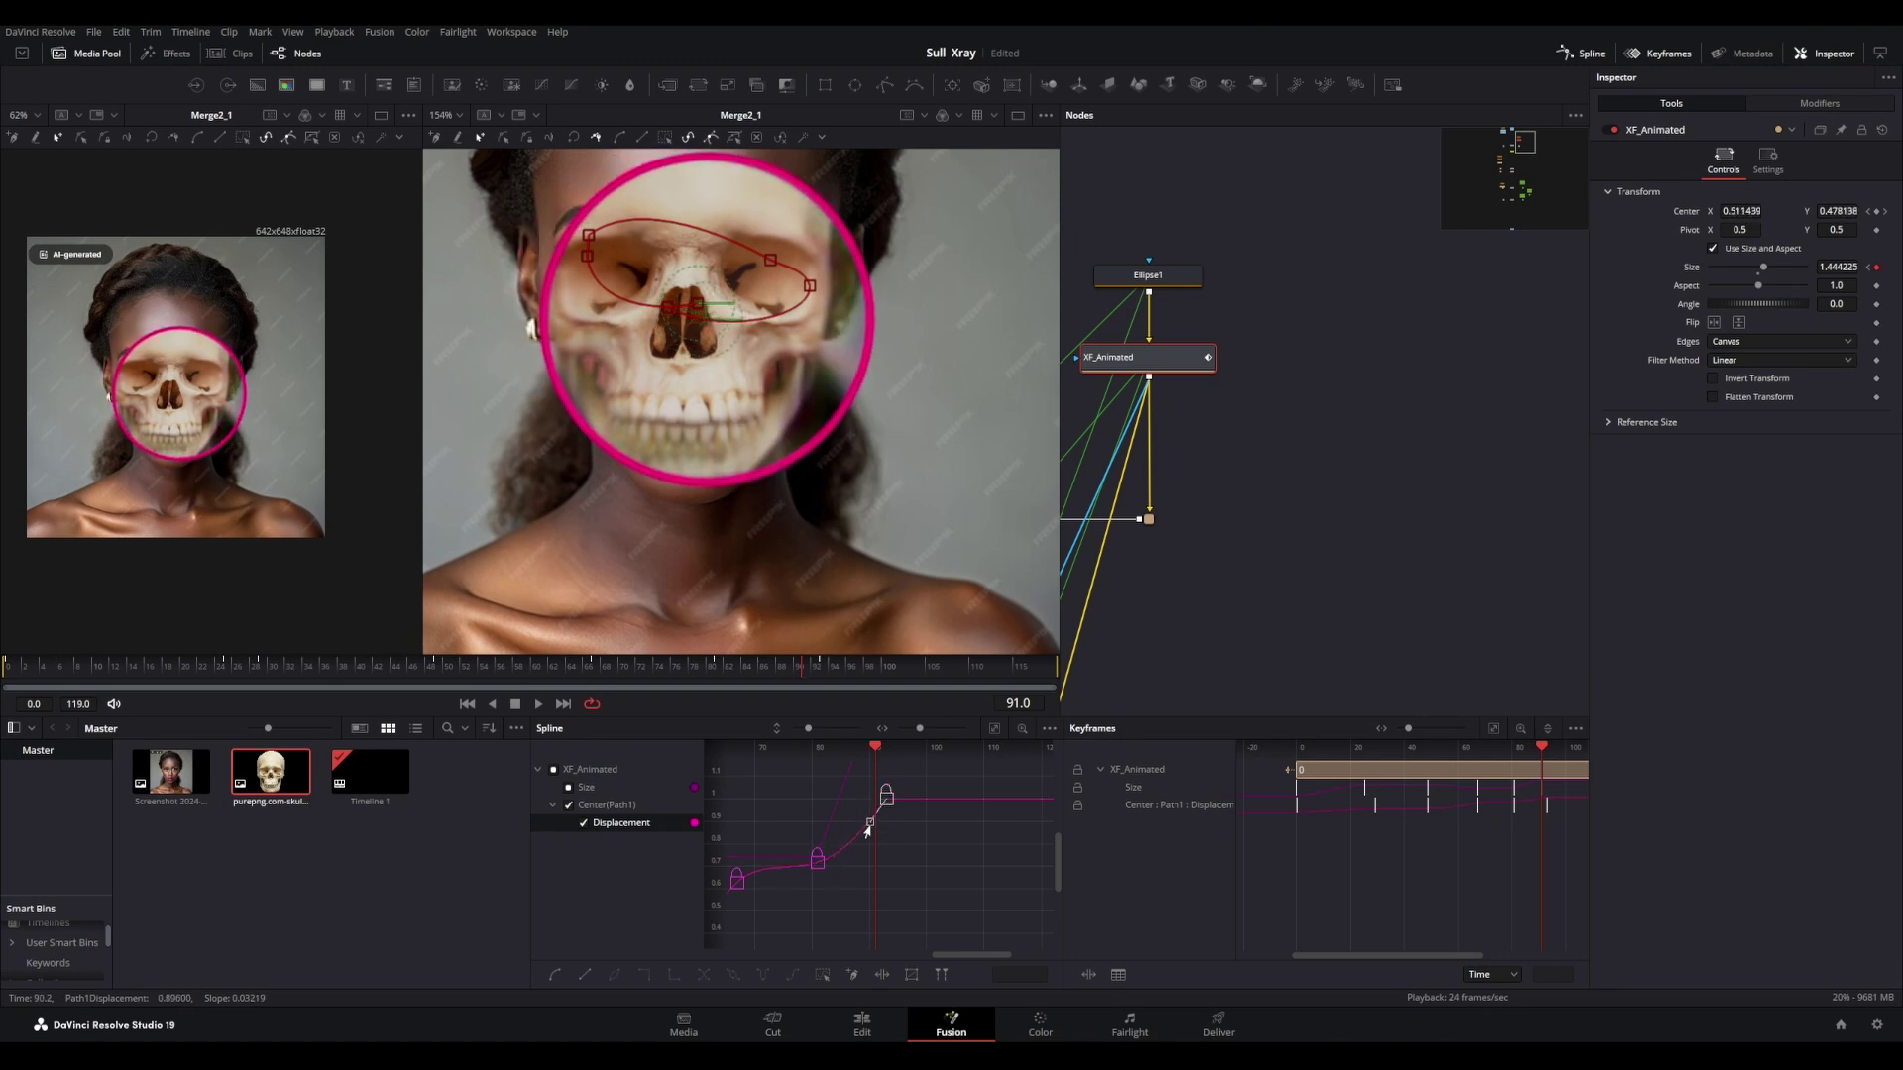
pyautogui.press('space')
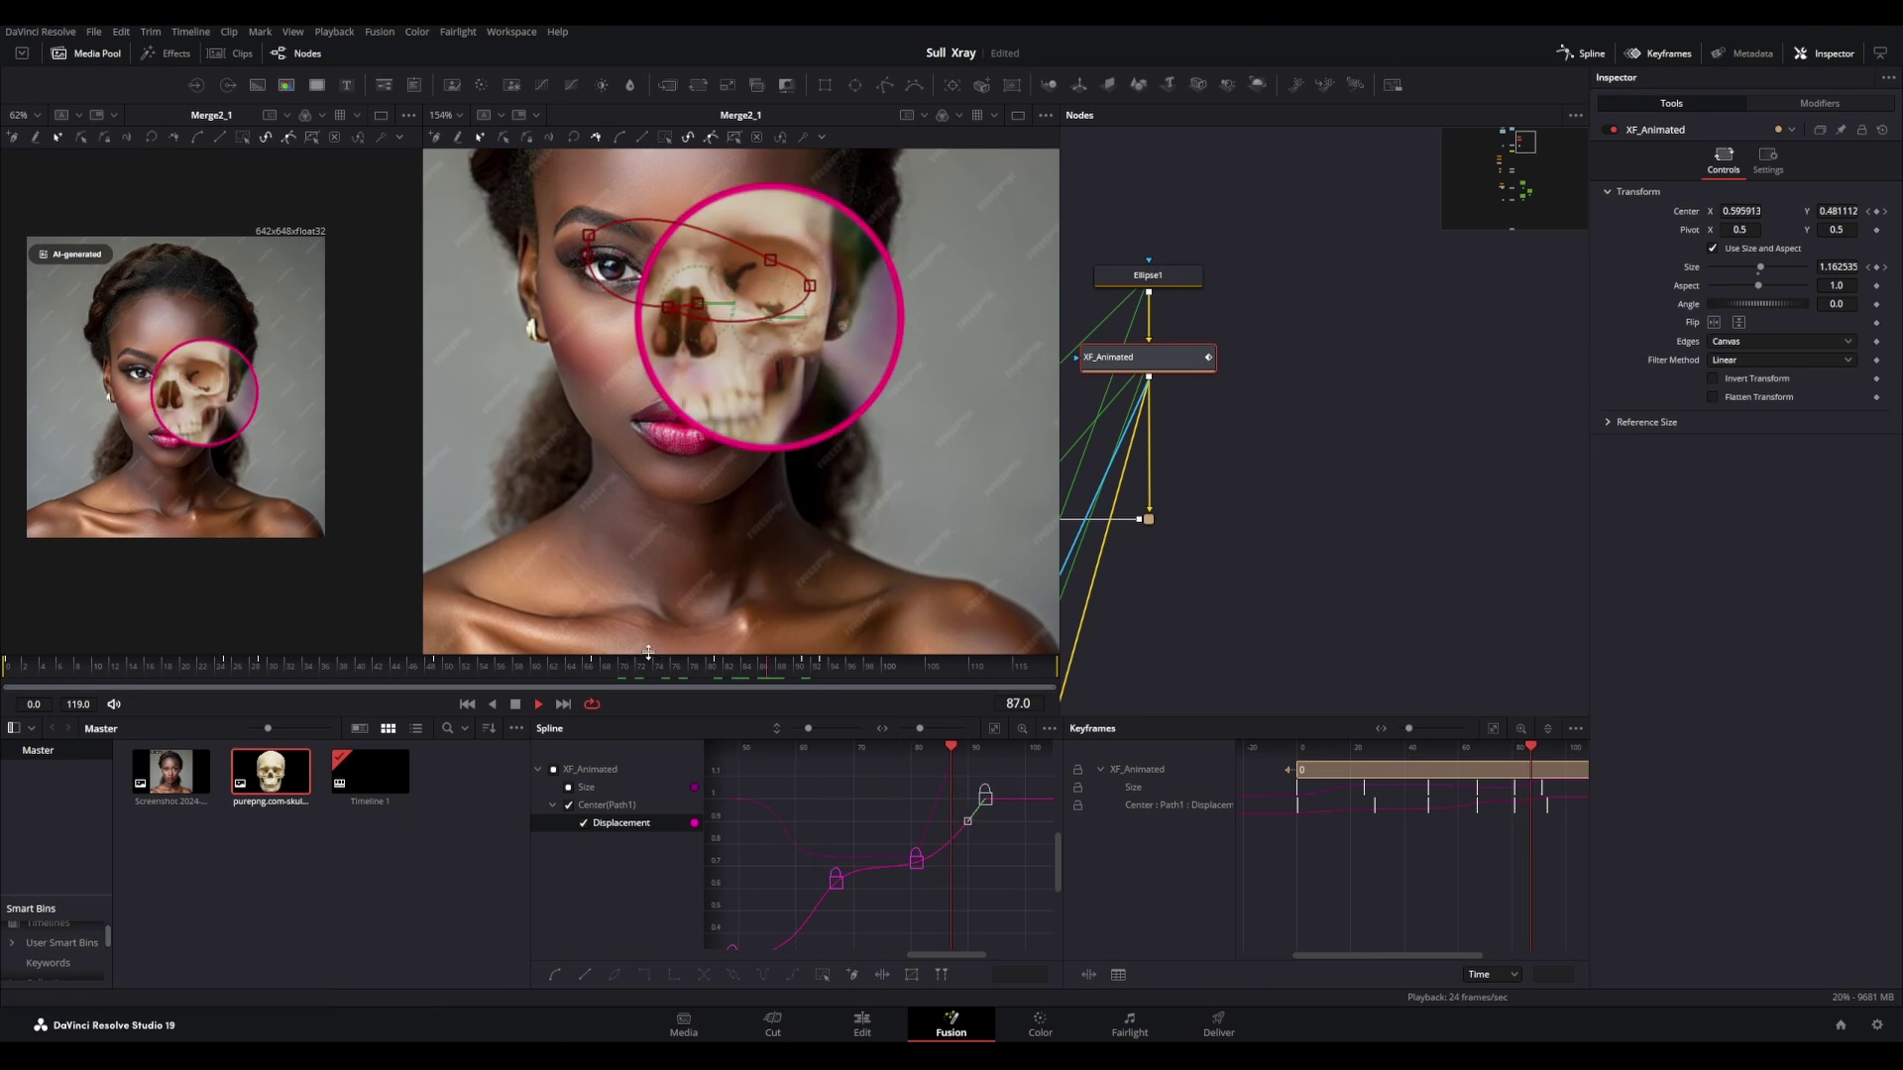
pyautogui.press('space')
pyautogui.moveTo(799, 669)
pyautogui.mouseDown()
pyautogui.moveTo(849, 671)
pyautogui.moveTo(810, 671)
pyautogui.mouseUp()
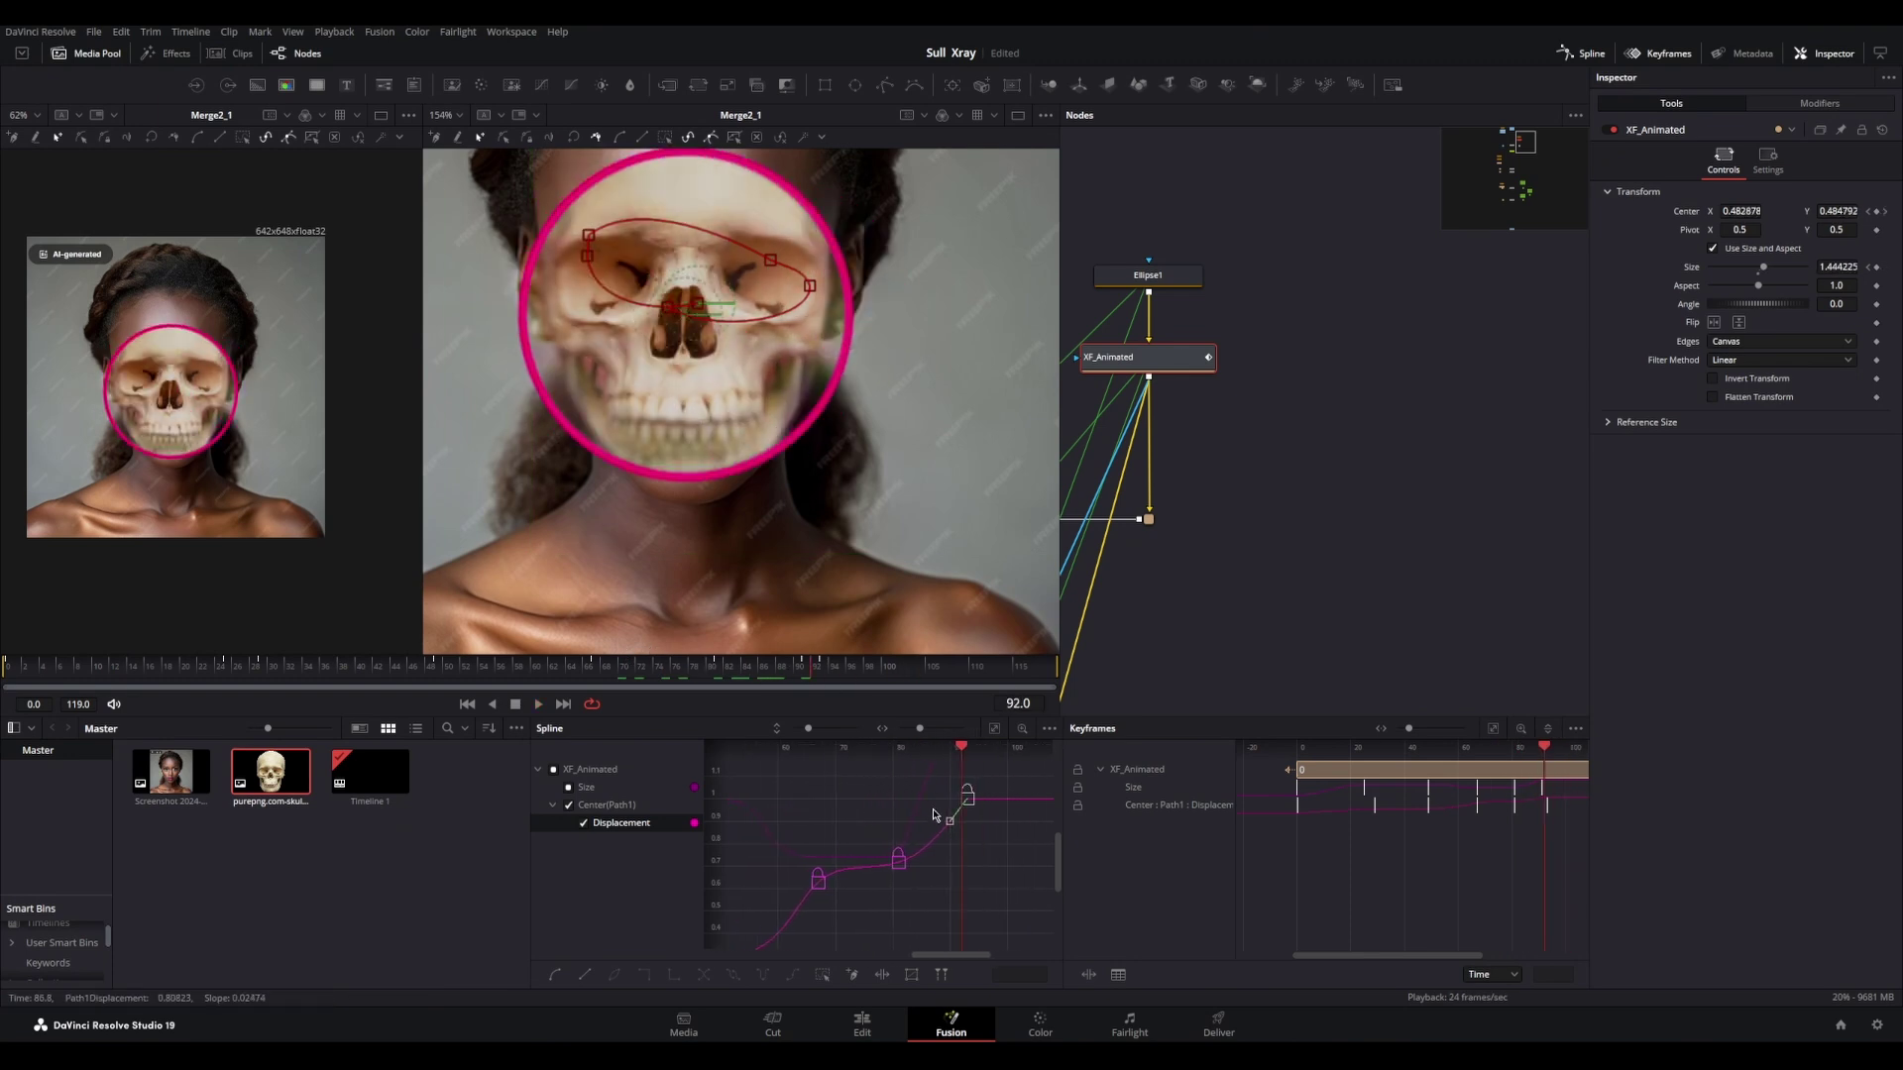
pyautogui.scroll(4, 951, 825)
pyautogui.press('space')
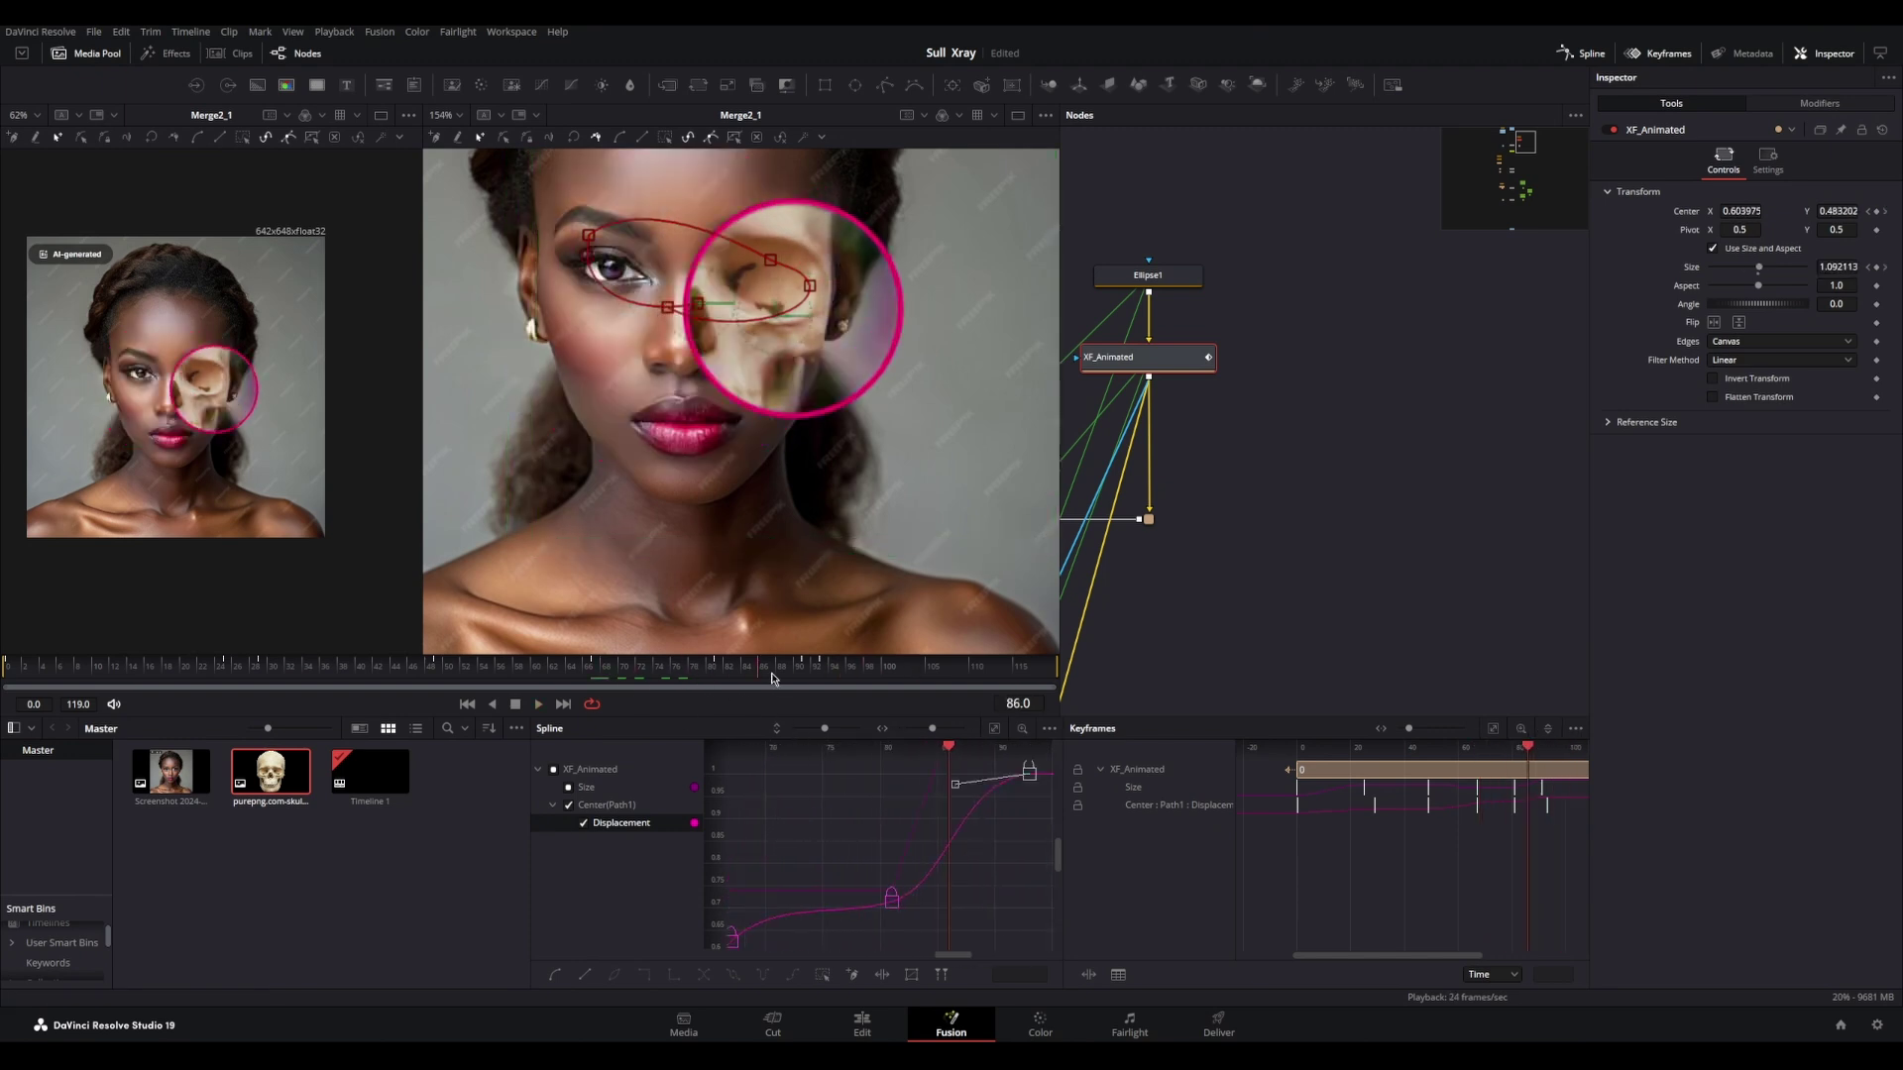
# Step: On frame 103, shift the lens Center sideways to about 0.422, 0.492
pyautogui.click(894, 677)
pyautogui.press('Right')
pyautogui.press('Right')
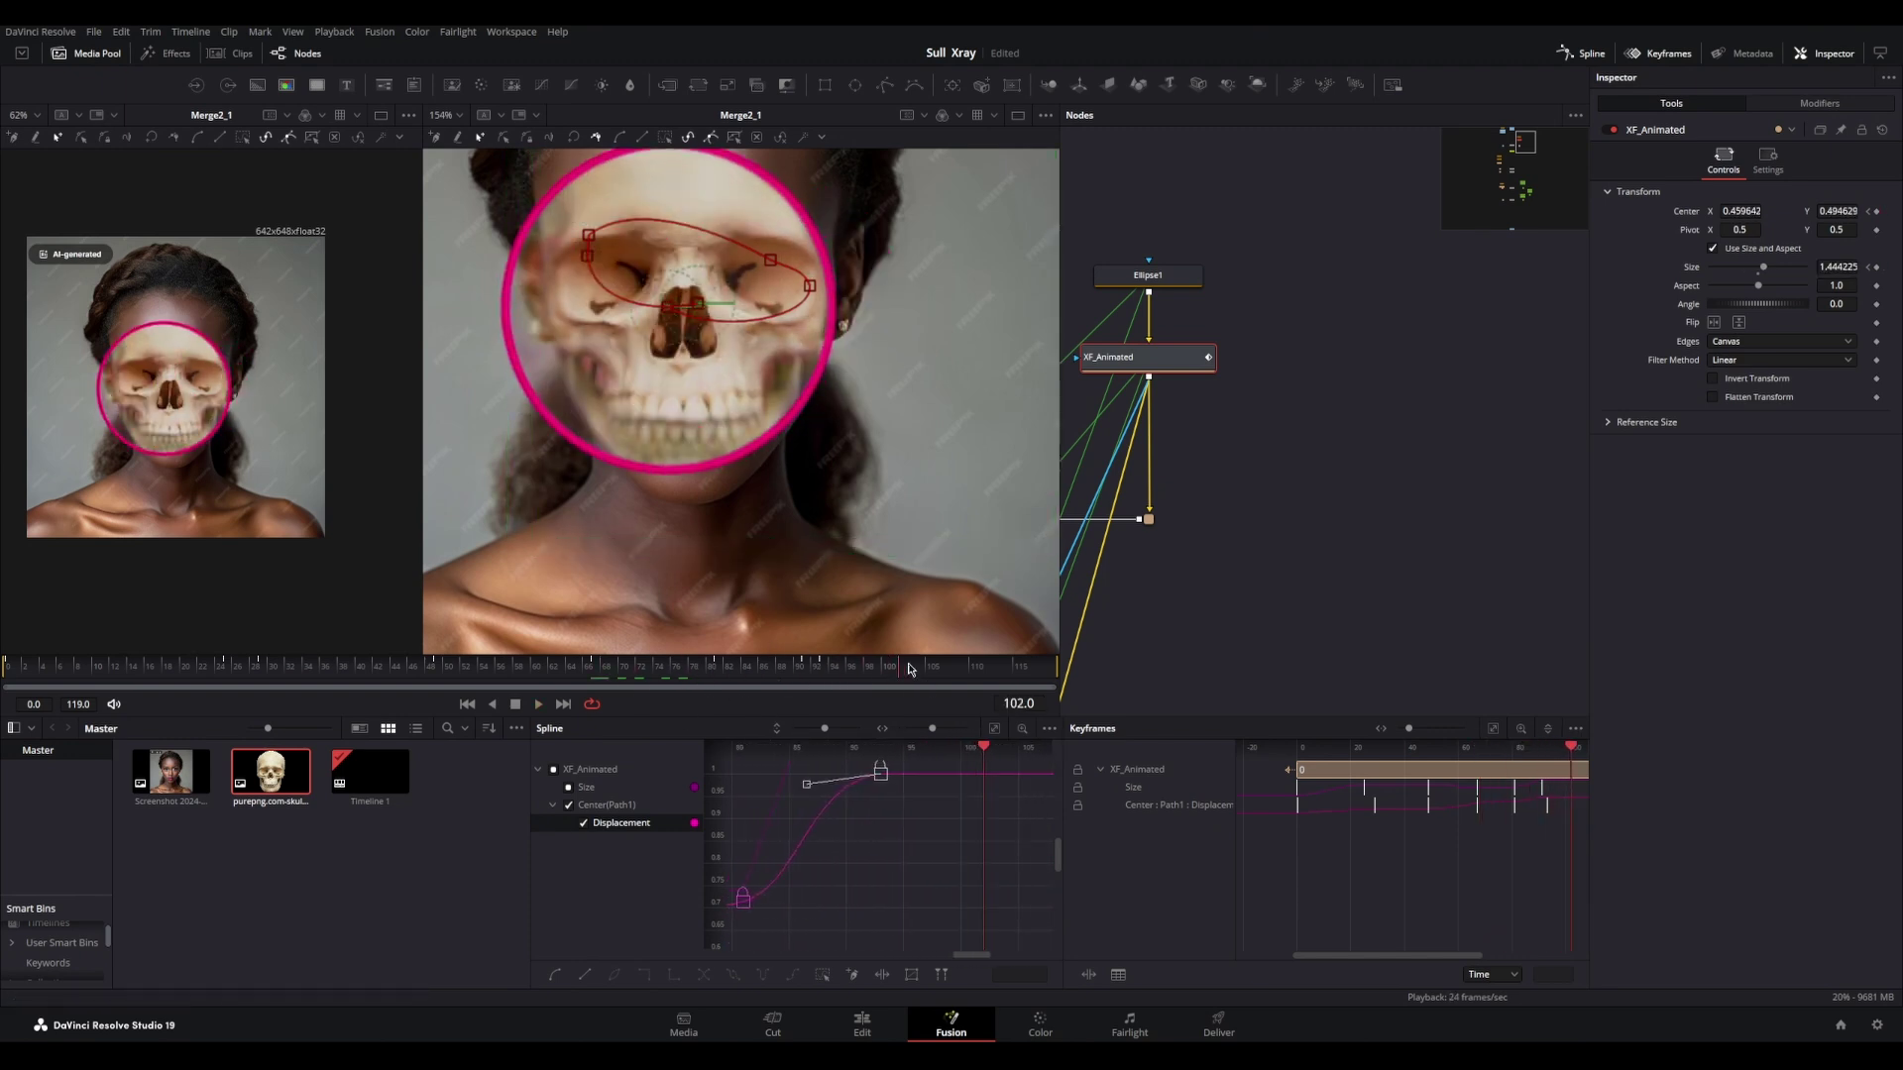
pyautogui.moveTo(669, 315)
pyautogui.mouseDown()
pyautogui.moveTo(656, 295)
pyautogui.moveTo(653, 321)
pyautogui.mouseUp()
pyautogui.click(681, 347)
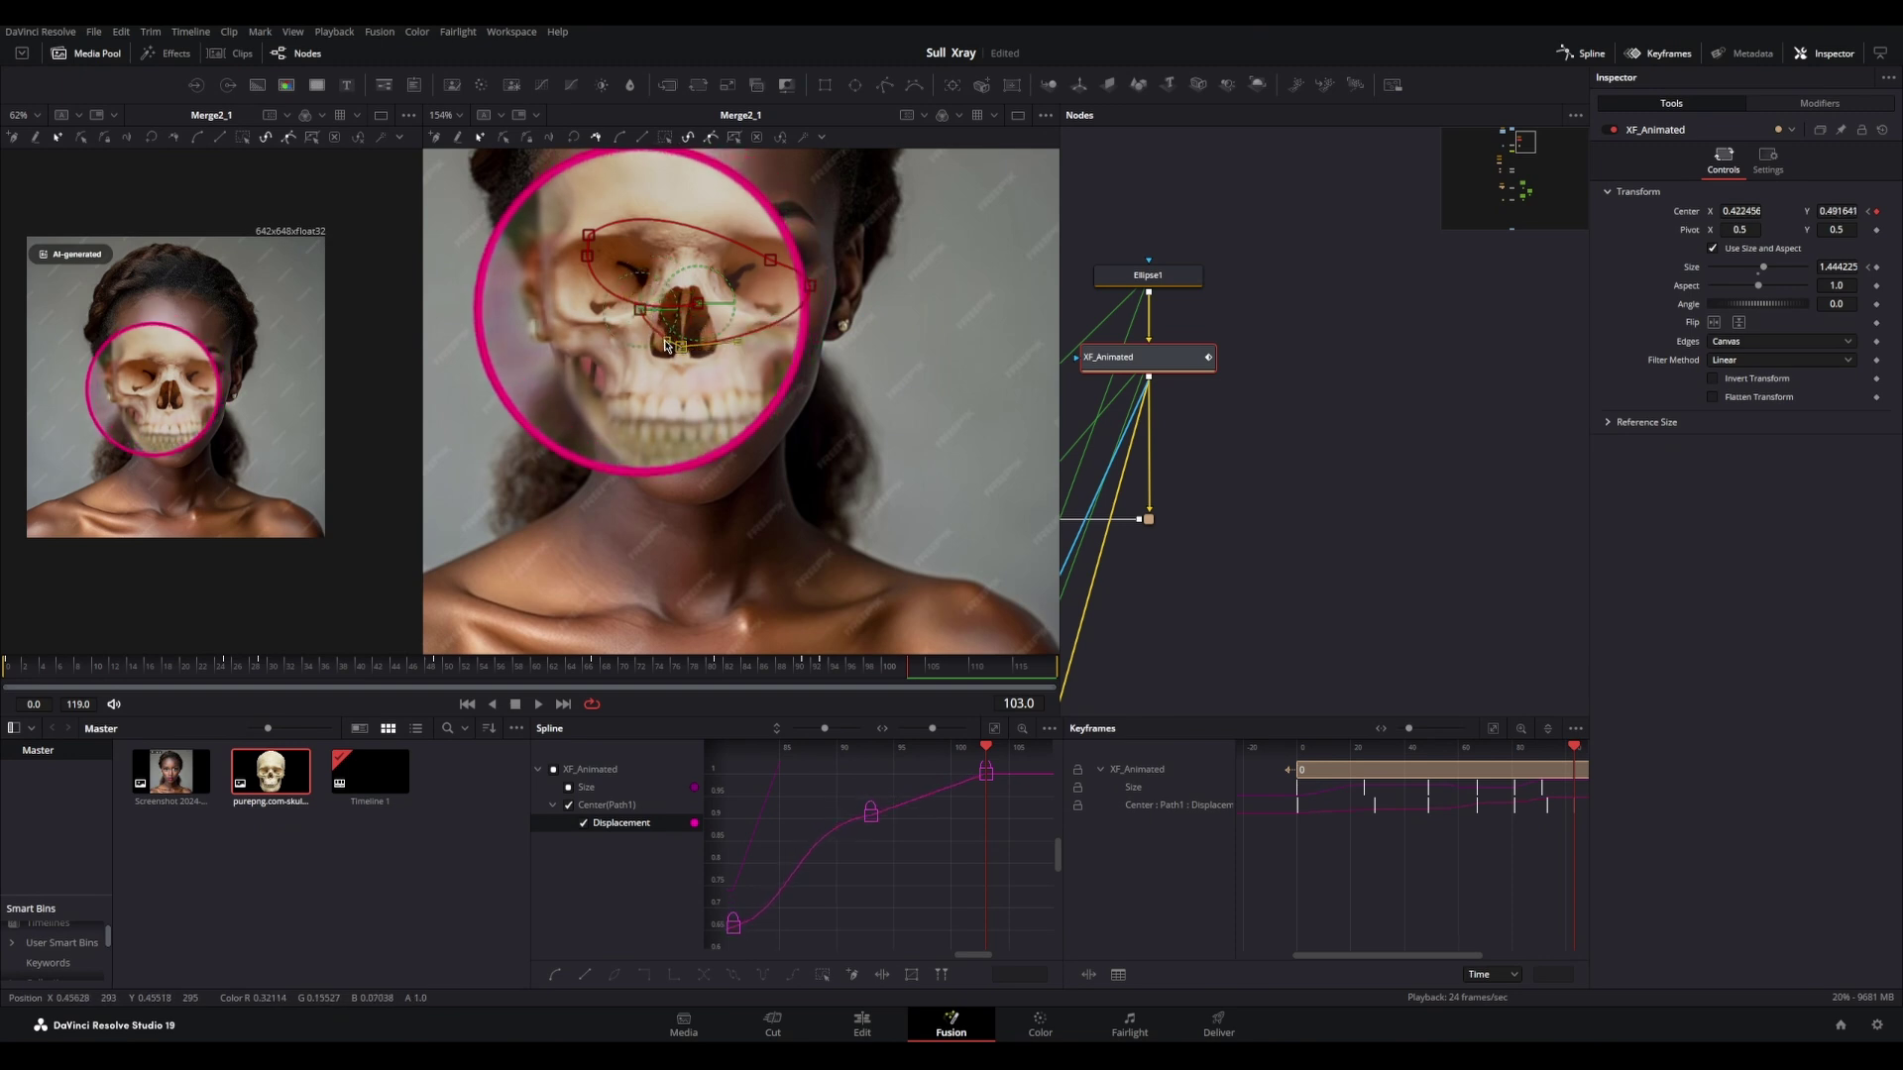
# Step: Move the frame 103 lens Center to about 0.450, 0.474, bend its path curve below the nose, and play back the move
pyautogui.moveTo(725, 356); pyautogui.dragTo(662, 329)
pyautogui.click(716, 363)
pyautogui.moveTo(716, 358); pyautogui.dragTo(741, 414)
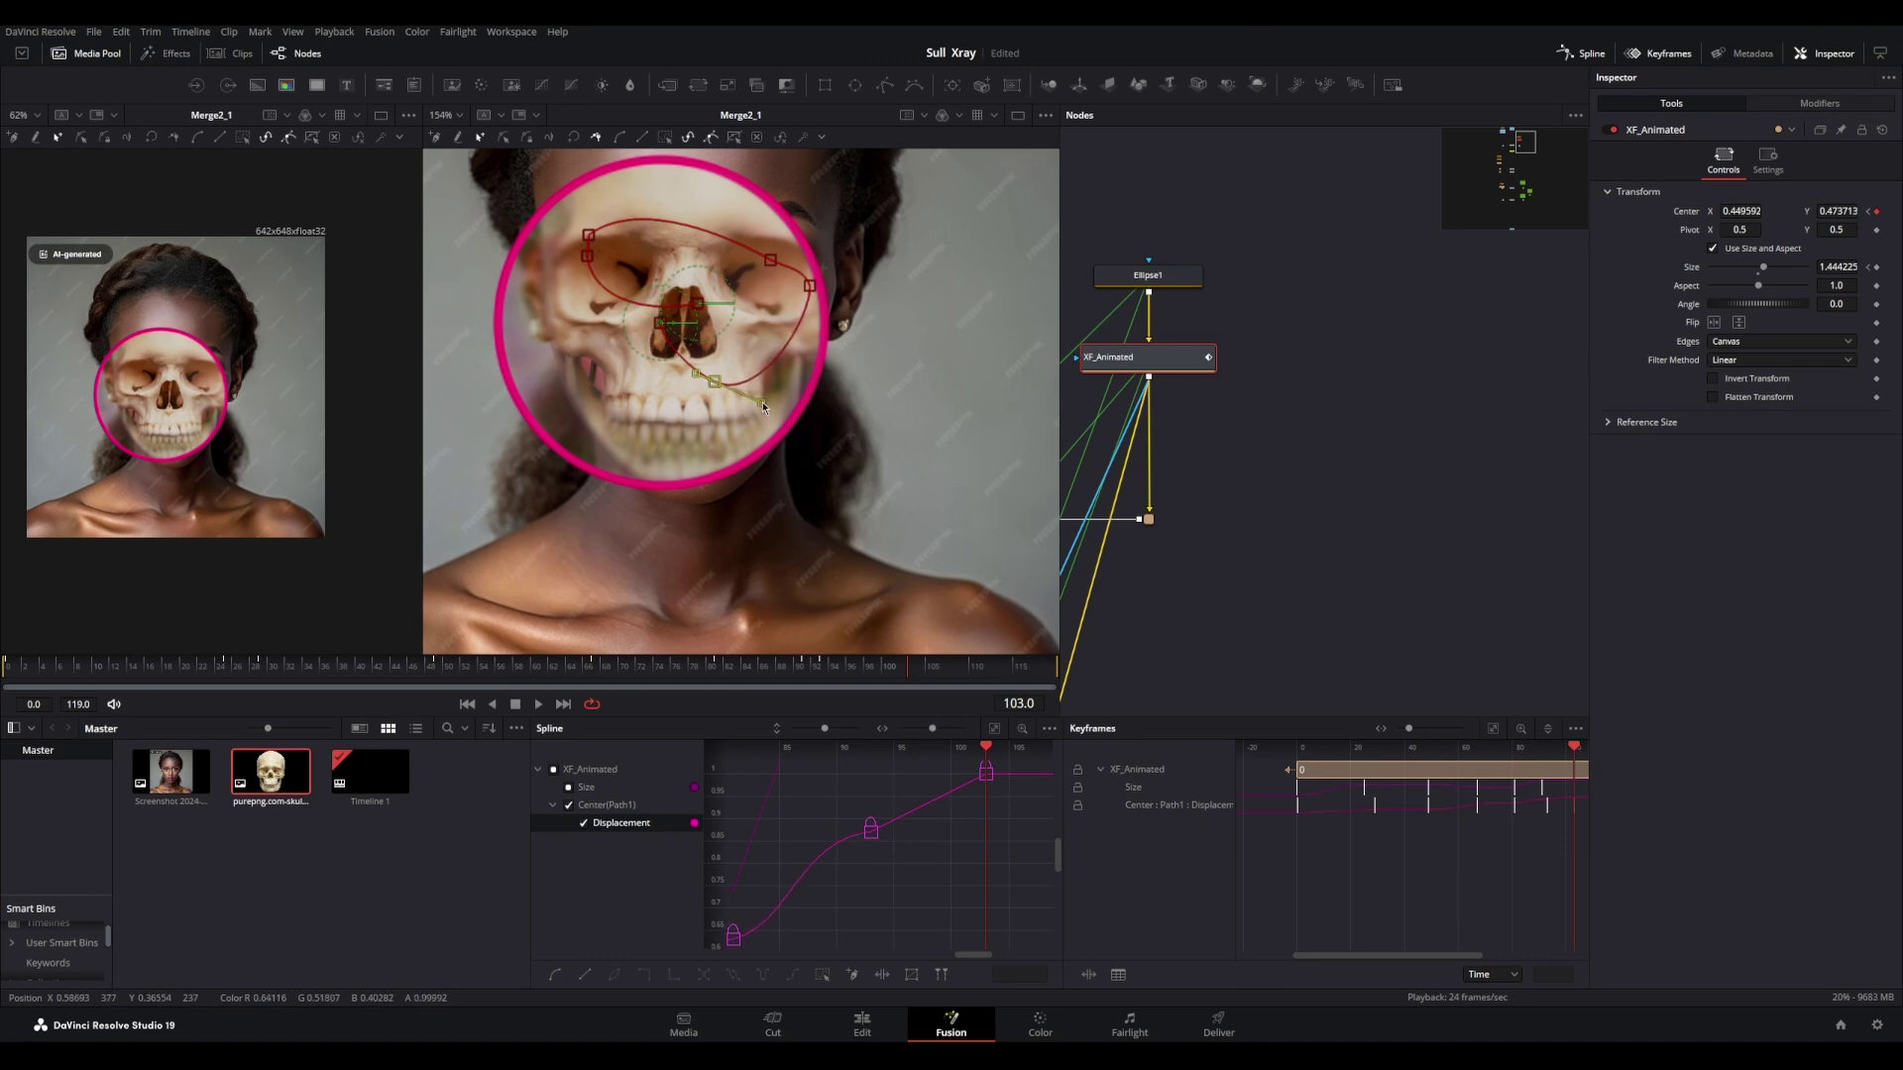
pyautogui.press('space')
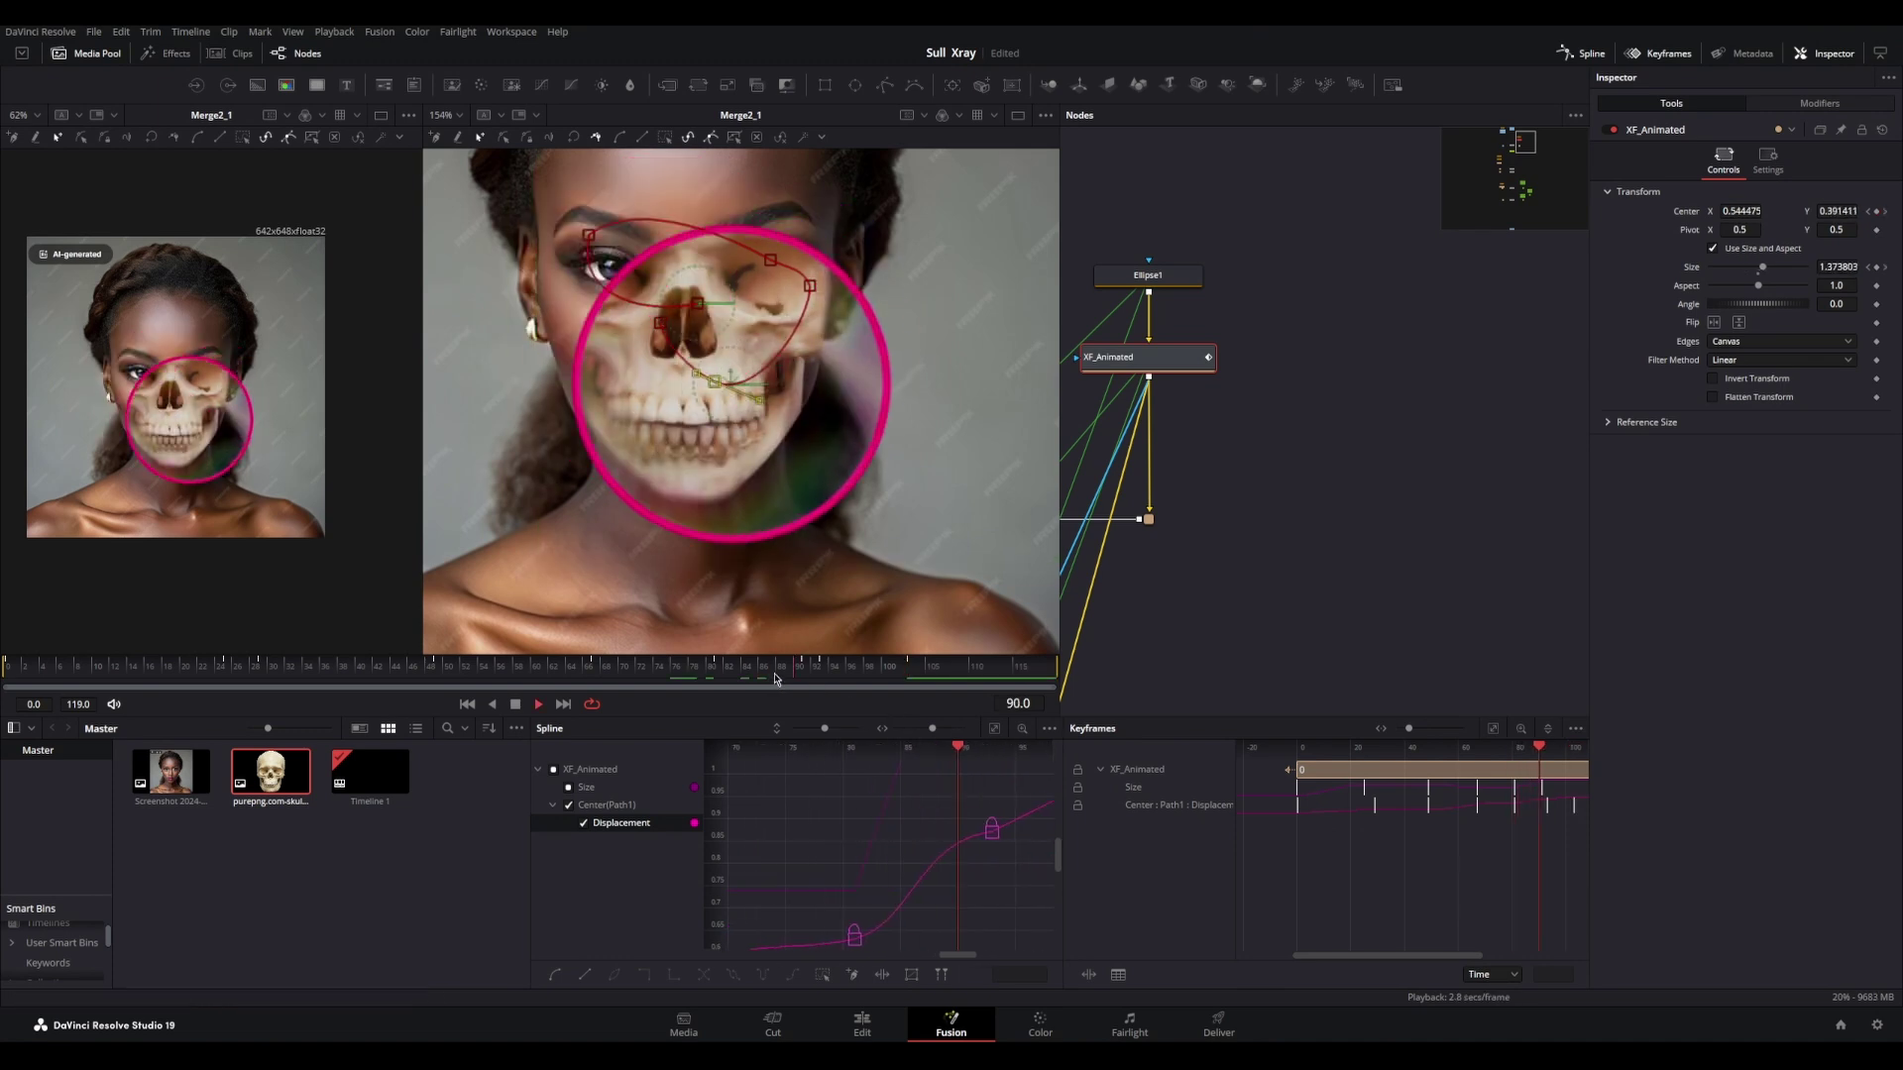
pyautogui.press('space')
# Step: Adjust the outgoing curve handle of the frame 93 displacement keyframe and play back the final move
pyautogui.click(778, 832)
pyautogui.hotkey('shift', 's')
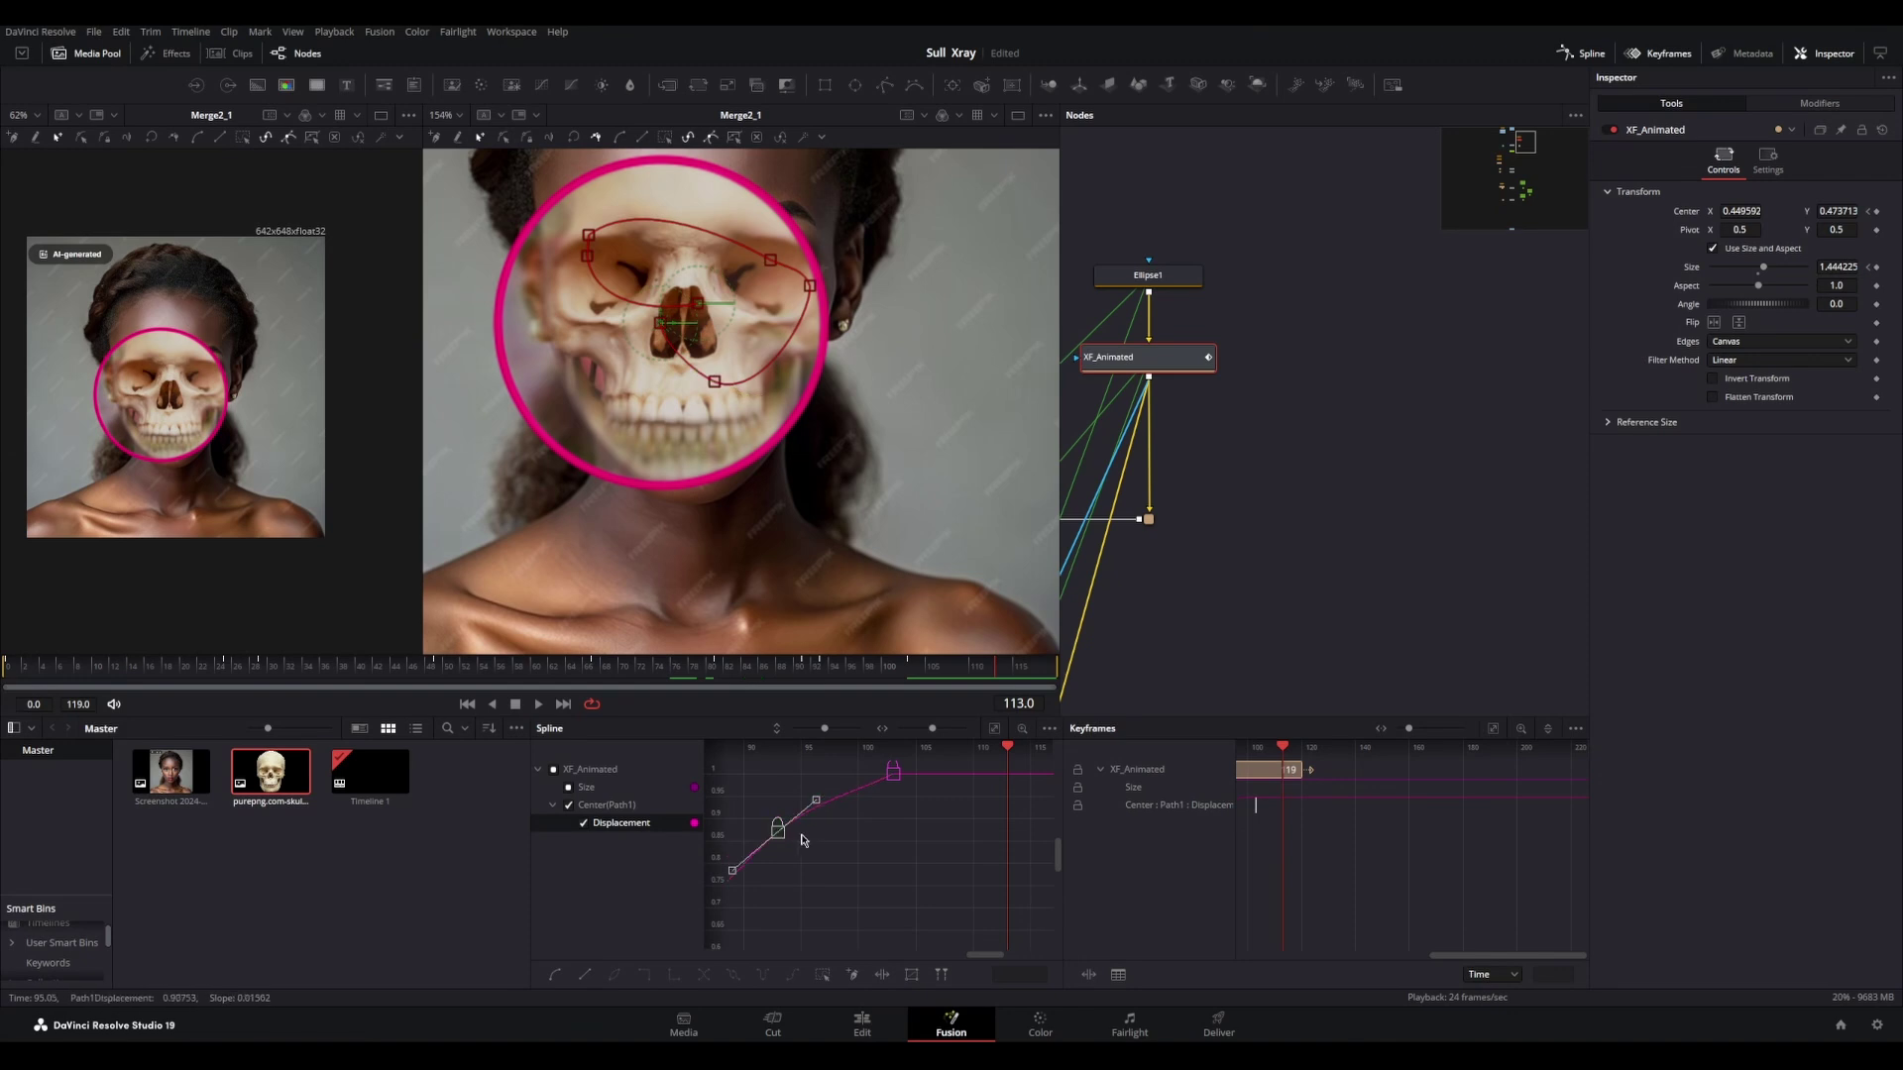
pyautogui.moveTo(816, 801); pyautogui.dragTo(828, 810)
pyautogui.press('space')
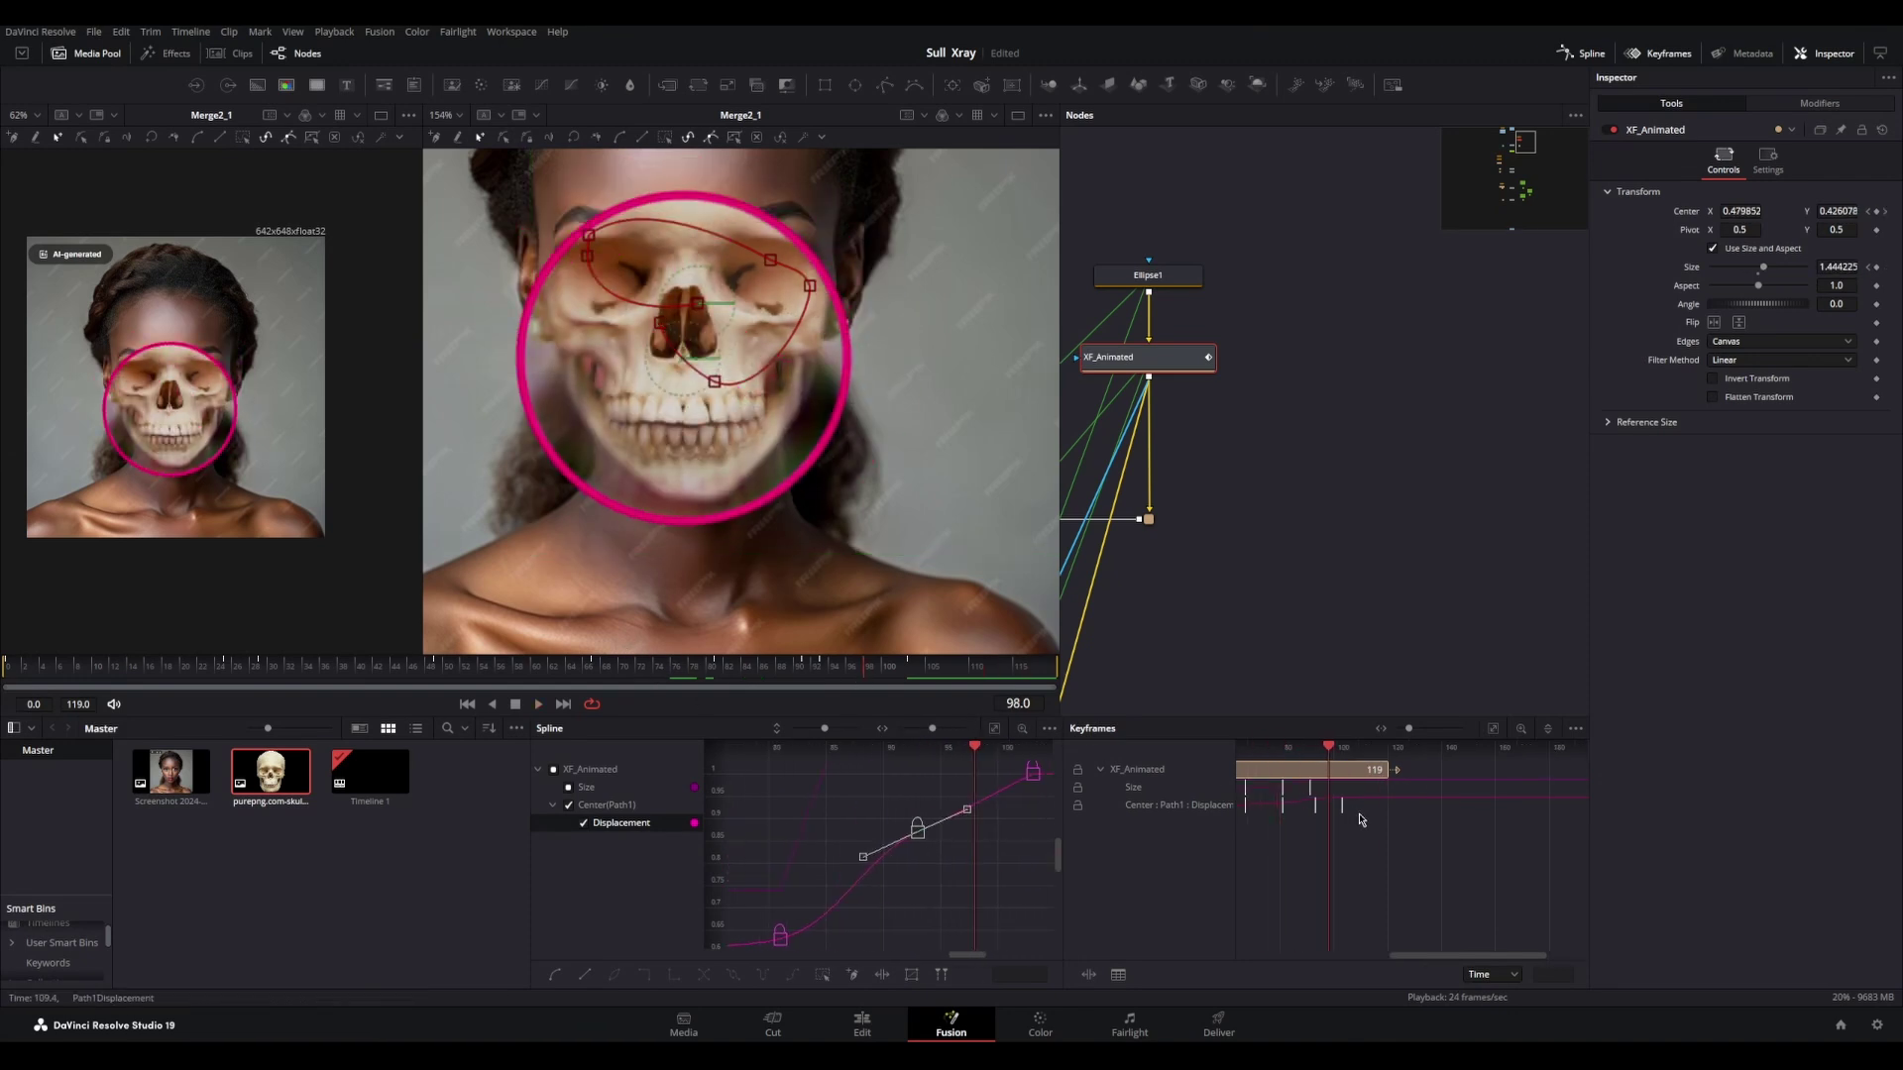
# Step: Delay the last displacement keyframe to about frame 123 and ease the curve leading into it
pyautogui.moveTo(1337, 811); pyautogui.dragTo(1375, 813)
pyautogui.click(771, 680)
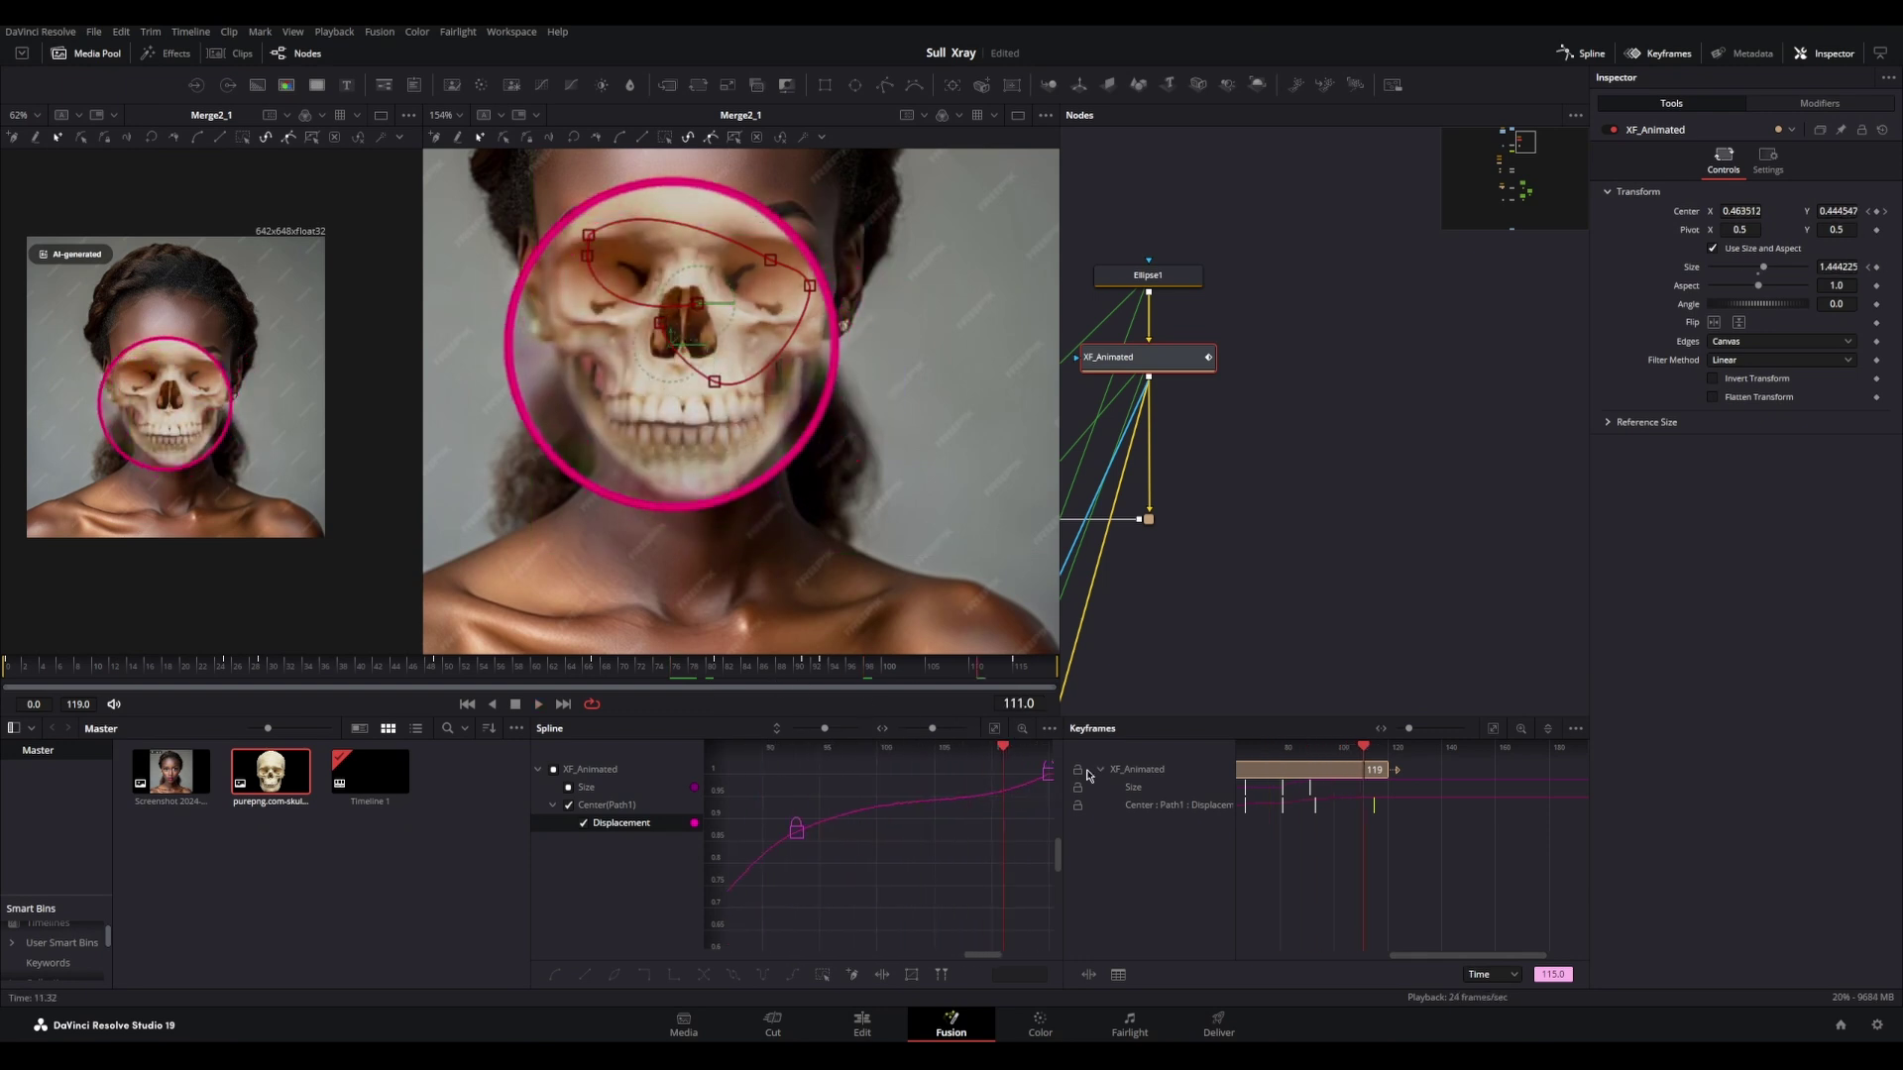
pyautogui.moveTo(1017, 786); pyautogui.dragTo(896, 835)
pyautogui.click(728, 672)
pyautogui.press('space')
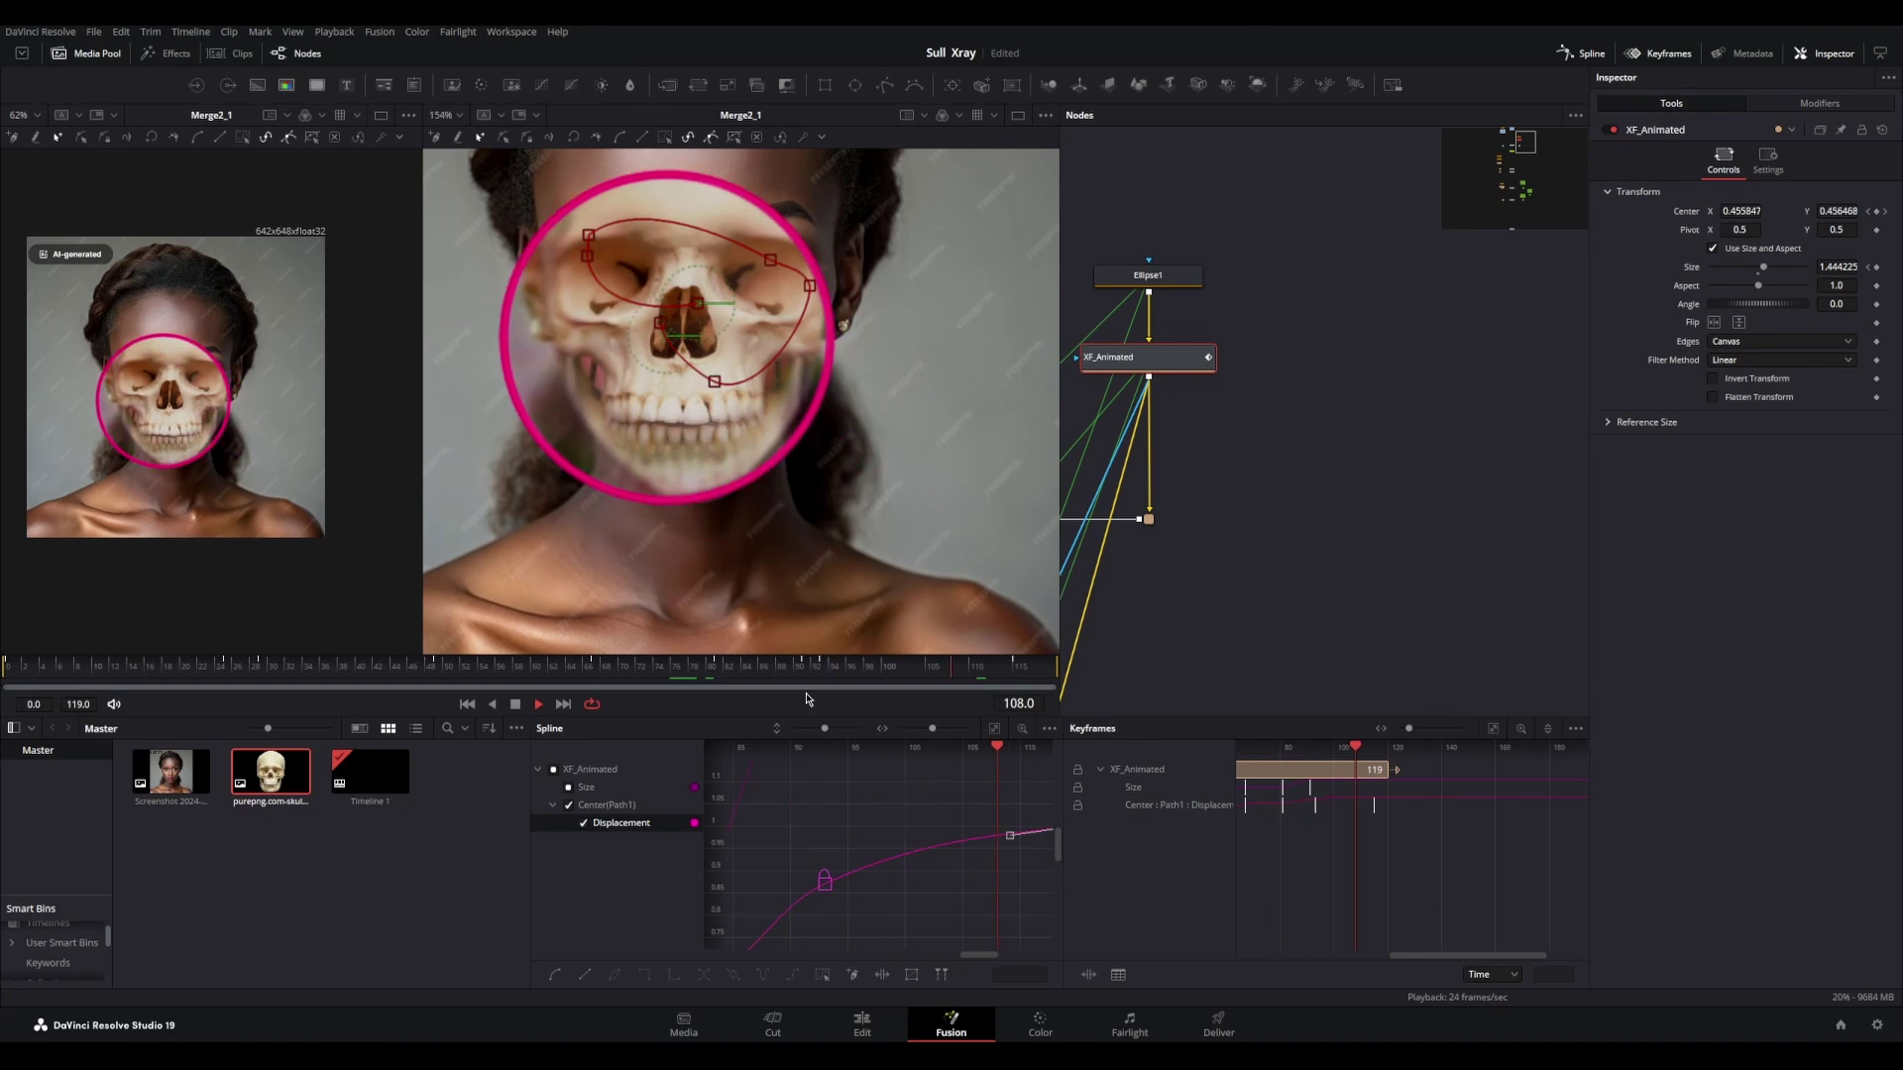
pyautogui.press('space')
pyautogui.moveTo(1376, 812); pyautogui.dragTo(1398, 810)
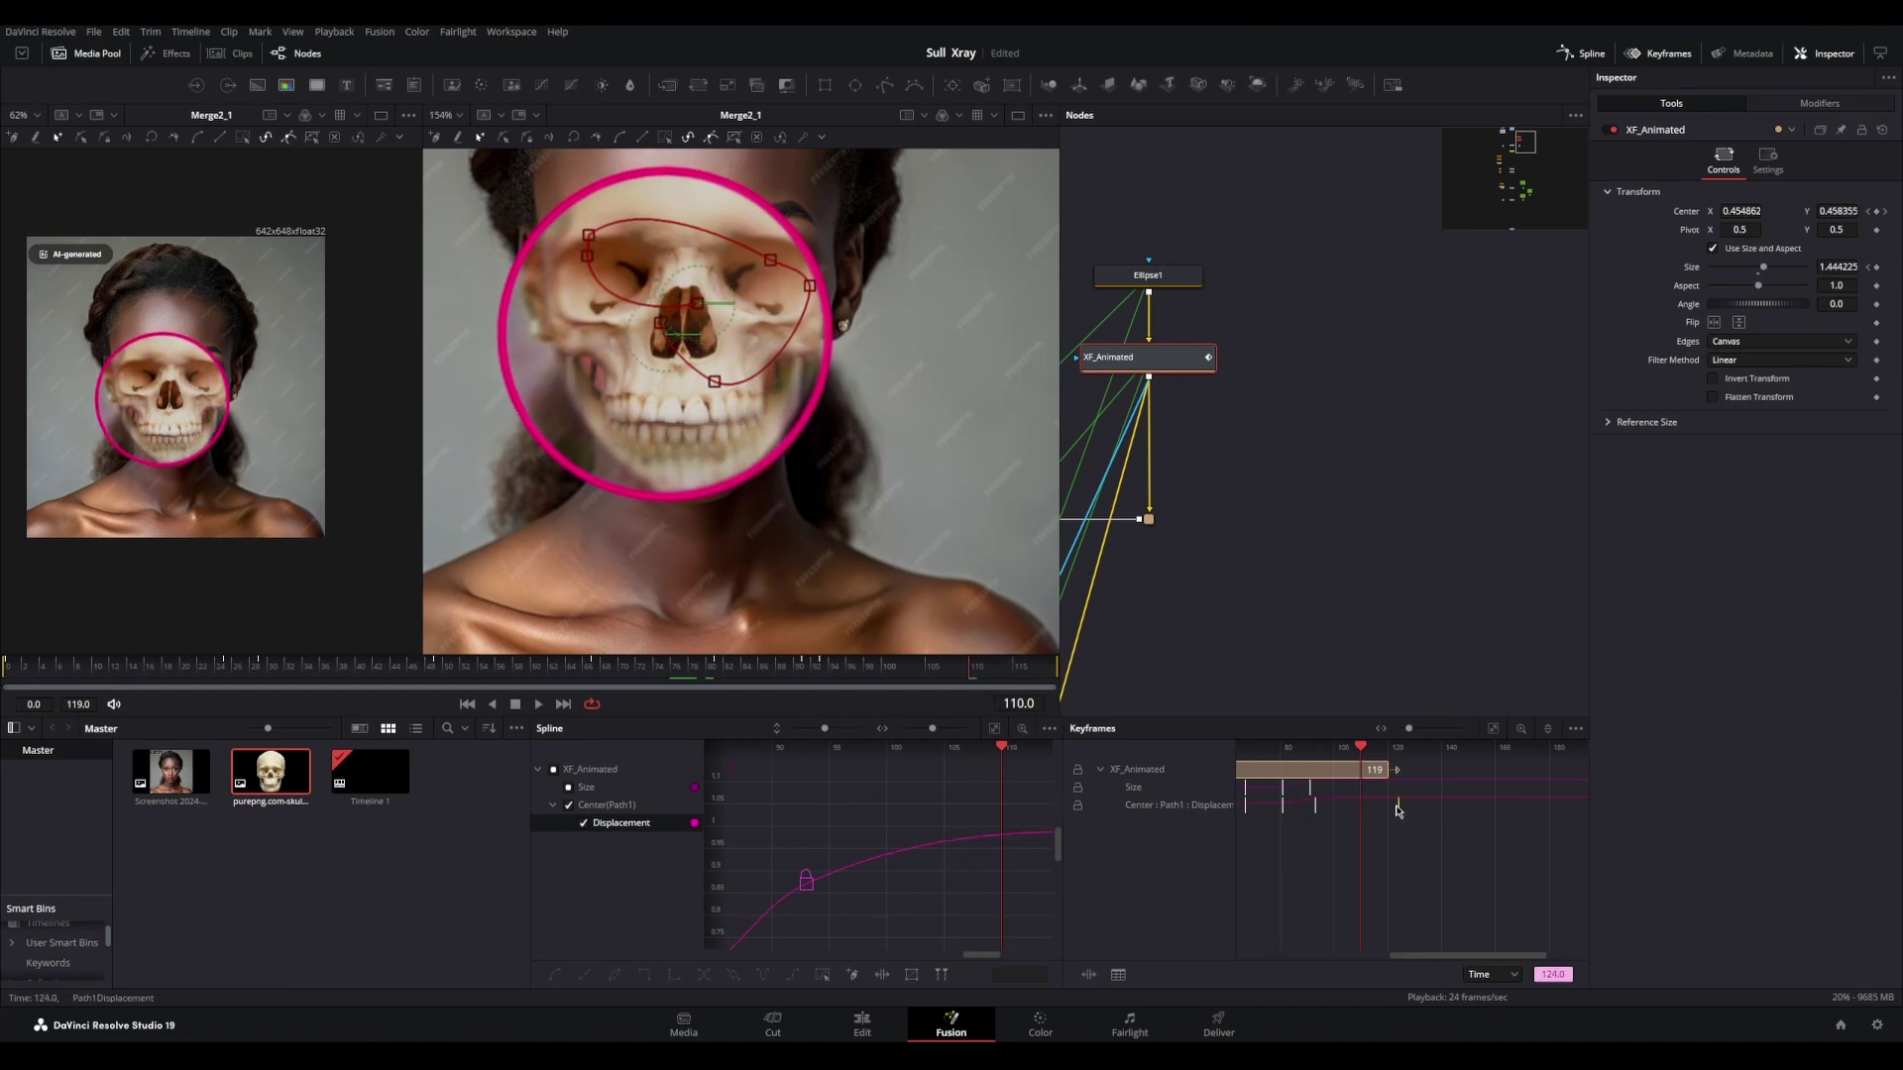
# Step: Keyframe the lens Size near frame 100 and shrink it to 0 on frame 112
pyautogui.moveTo(822, 671); pyautogui.dragTo(984, 674)
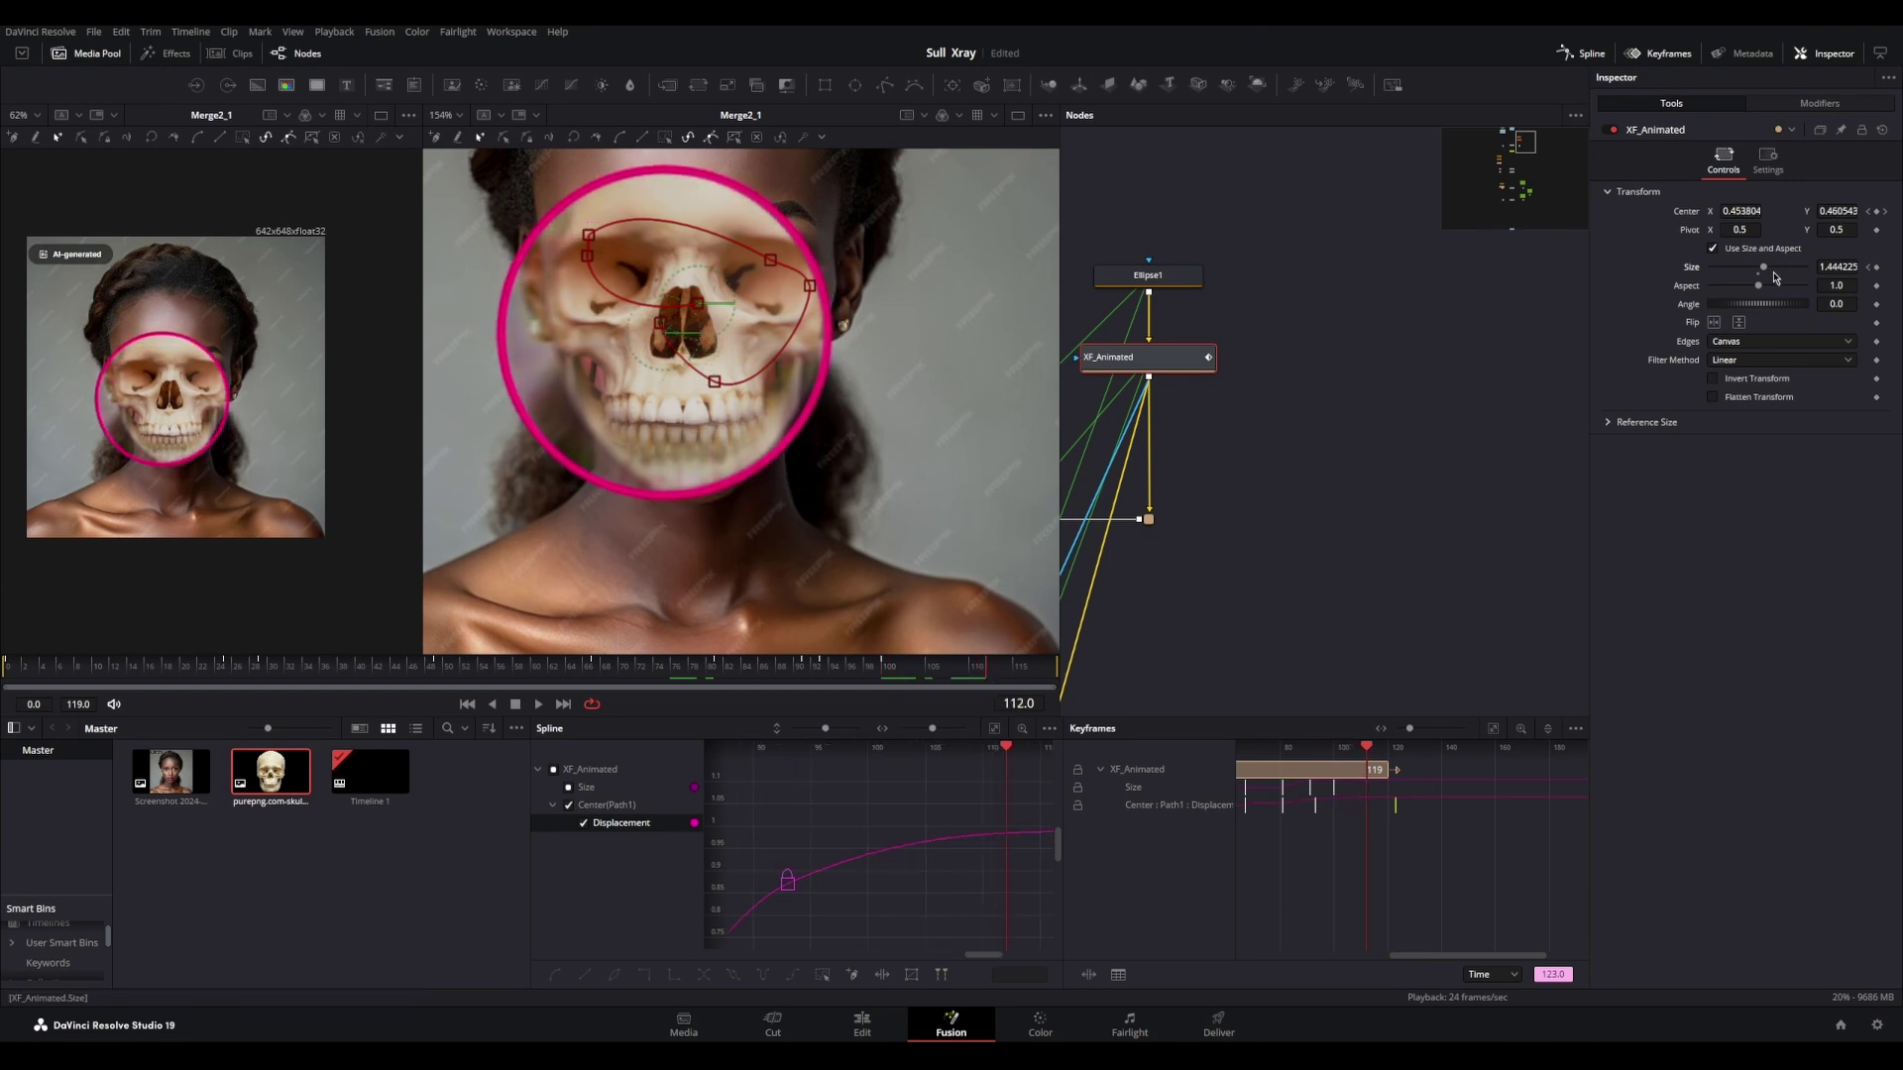
pyautogui.moveTo(1764, 268); pyautogui.dragTo(1494, 272)
# Step: Isolate the Size curve and smooth its keyframes on frames 81 and 91 with flat tangents and longer easing
pyautogui.scroll(-2, 845, 799)
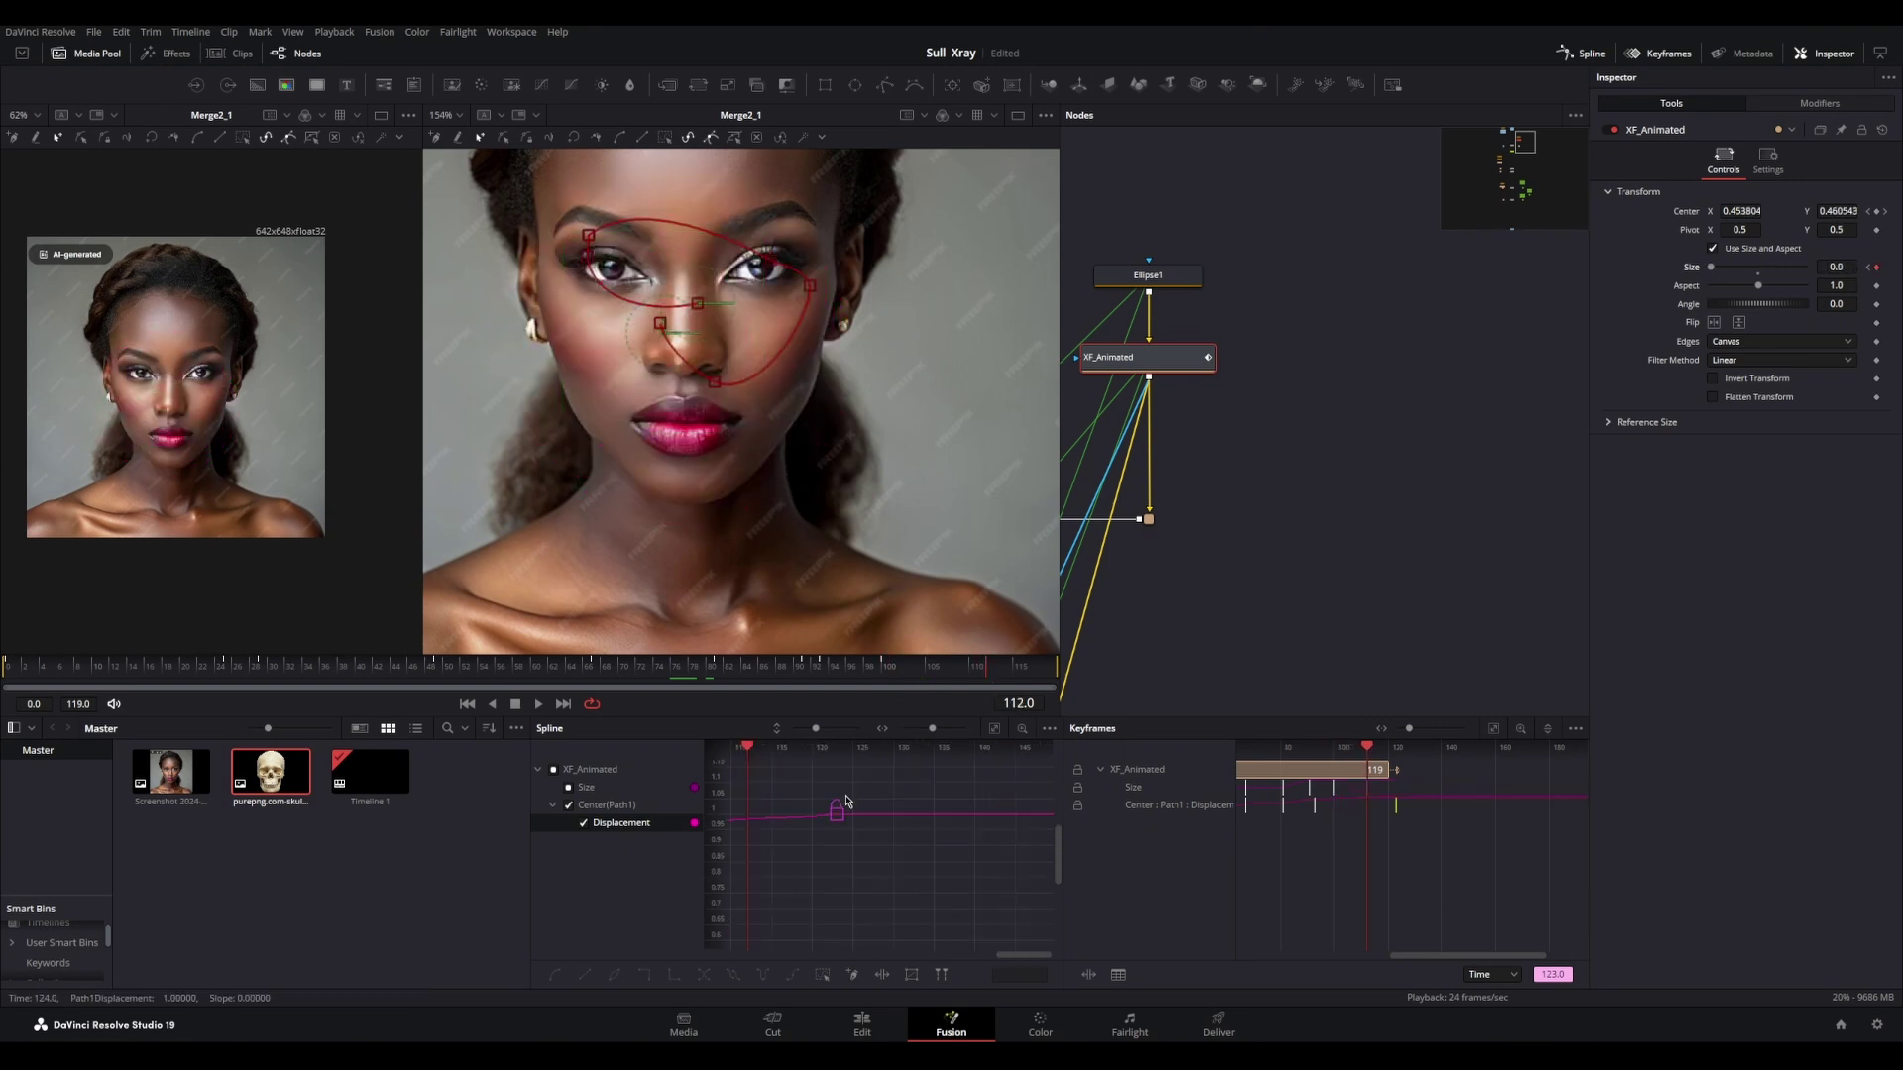
pyautogui.click(569, 789)
pyautogui.scroll(-3, 825, 846)
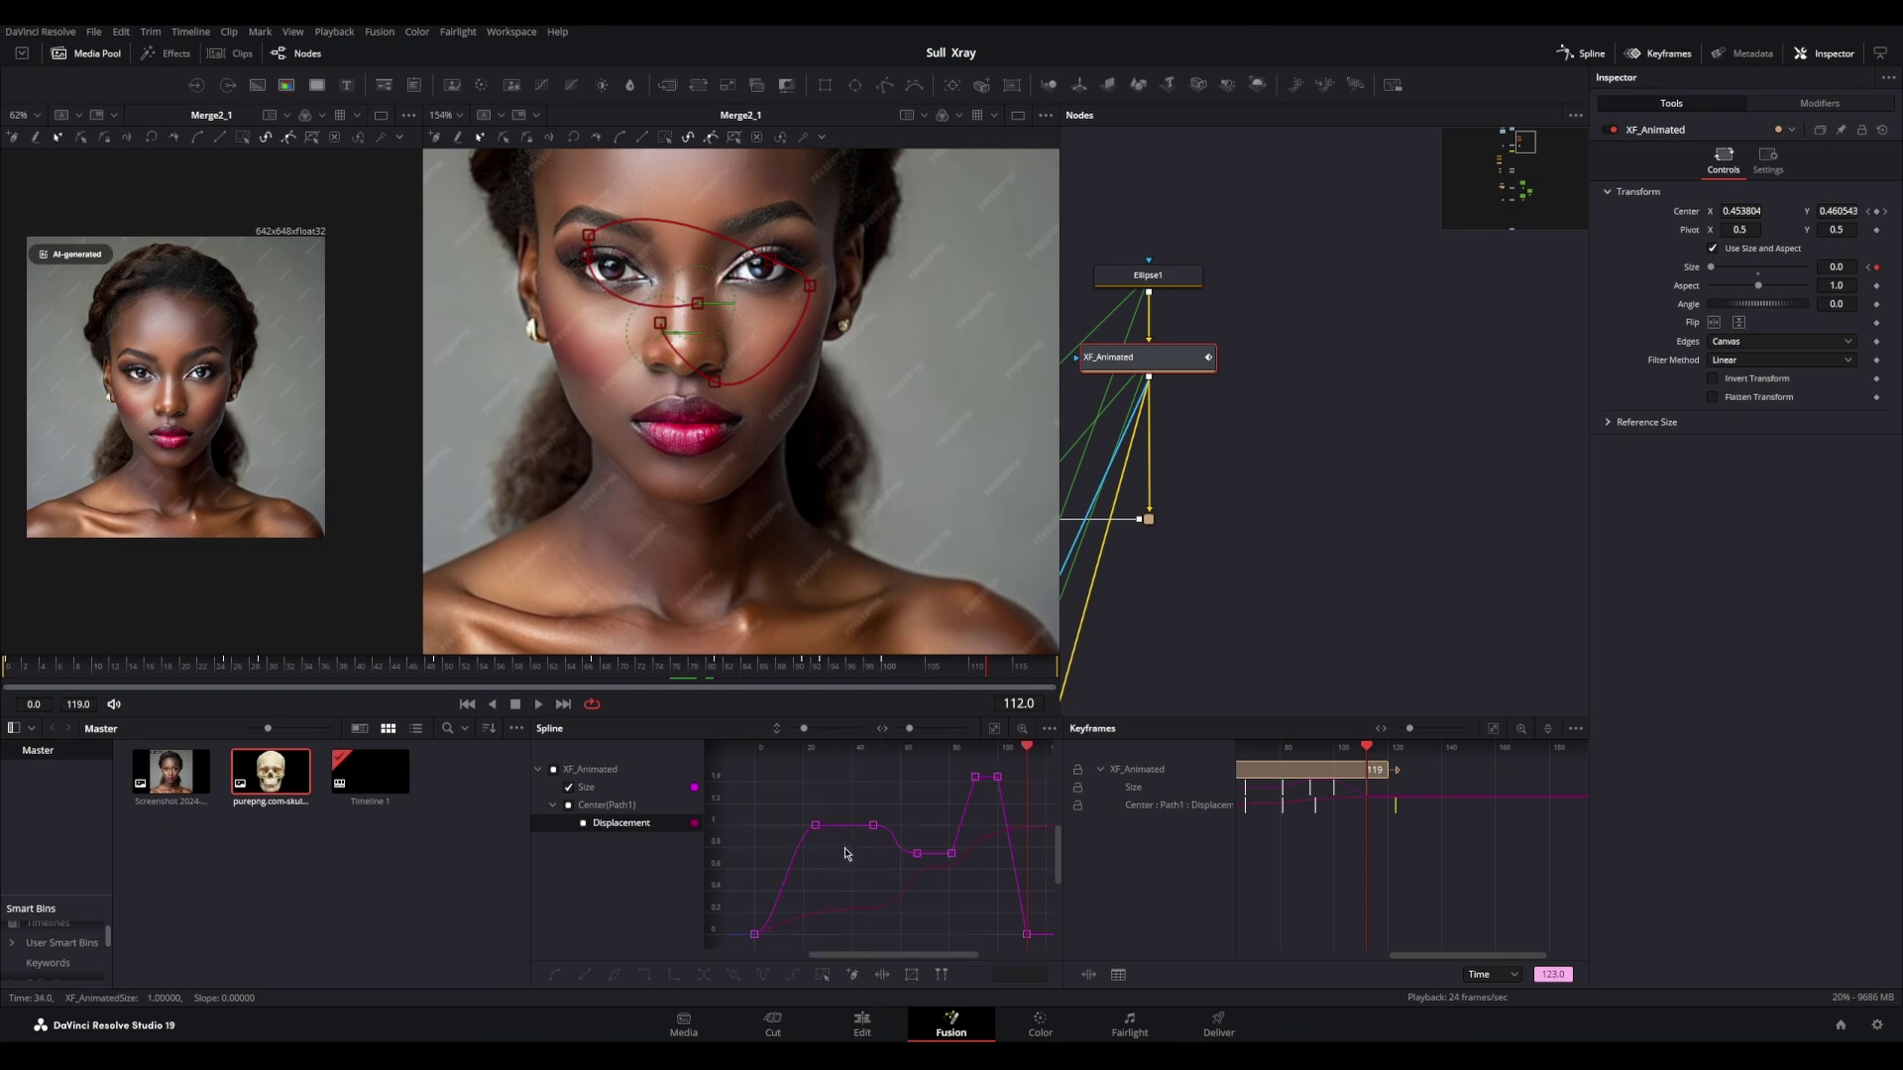
pyautogui.moveTo(962, 853); pyautogui.dragTo(833, 881)
pyautogui.moveTo(810, 781); pyautogui.dragTo(868, 914)
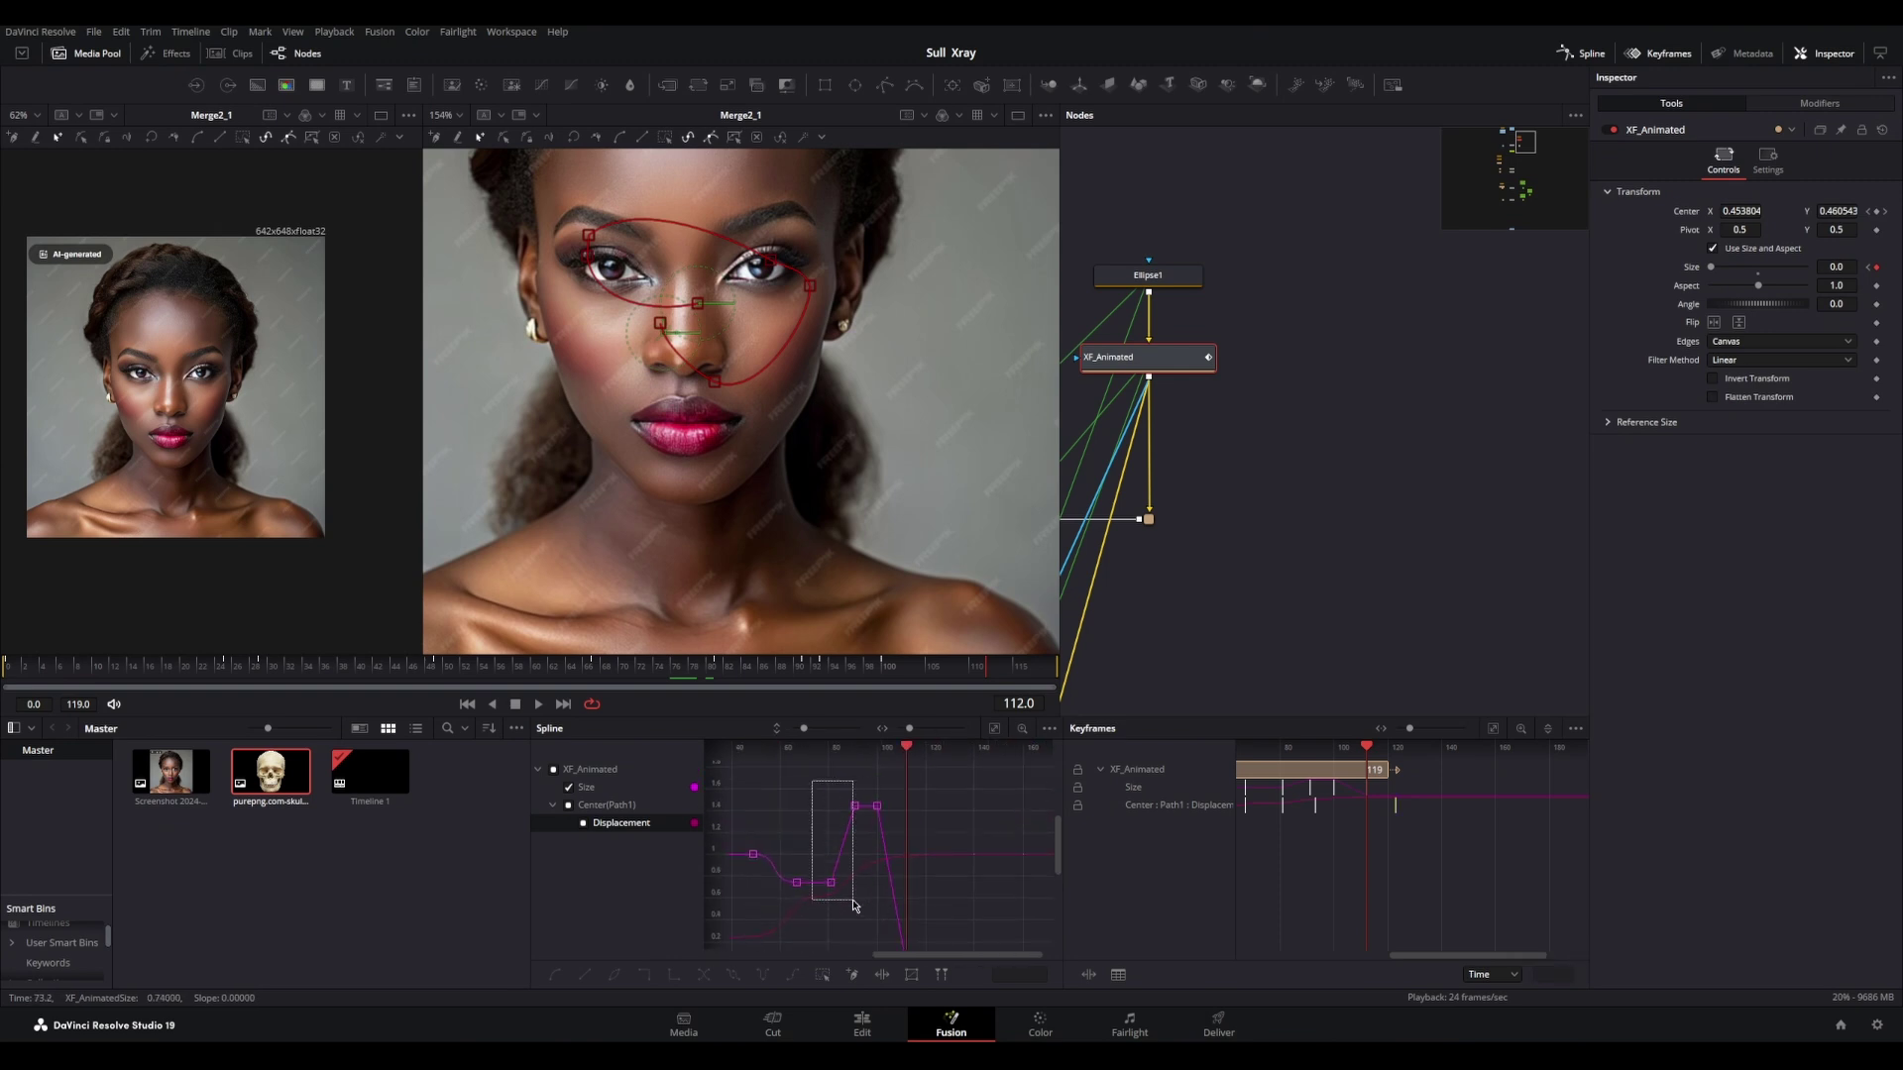
pyautogui.press('f')
pyautogui.scroll(2, 857, 830)
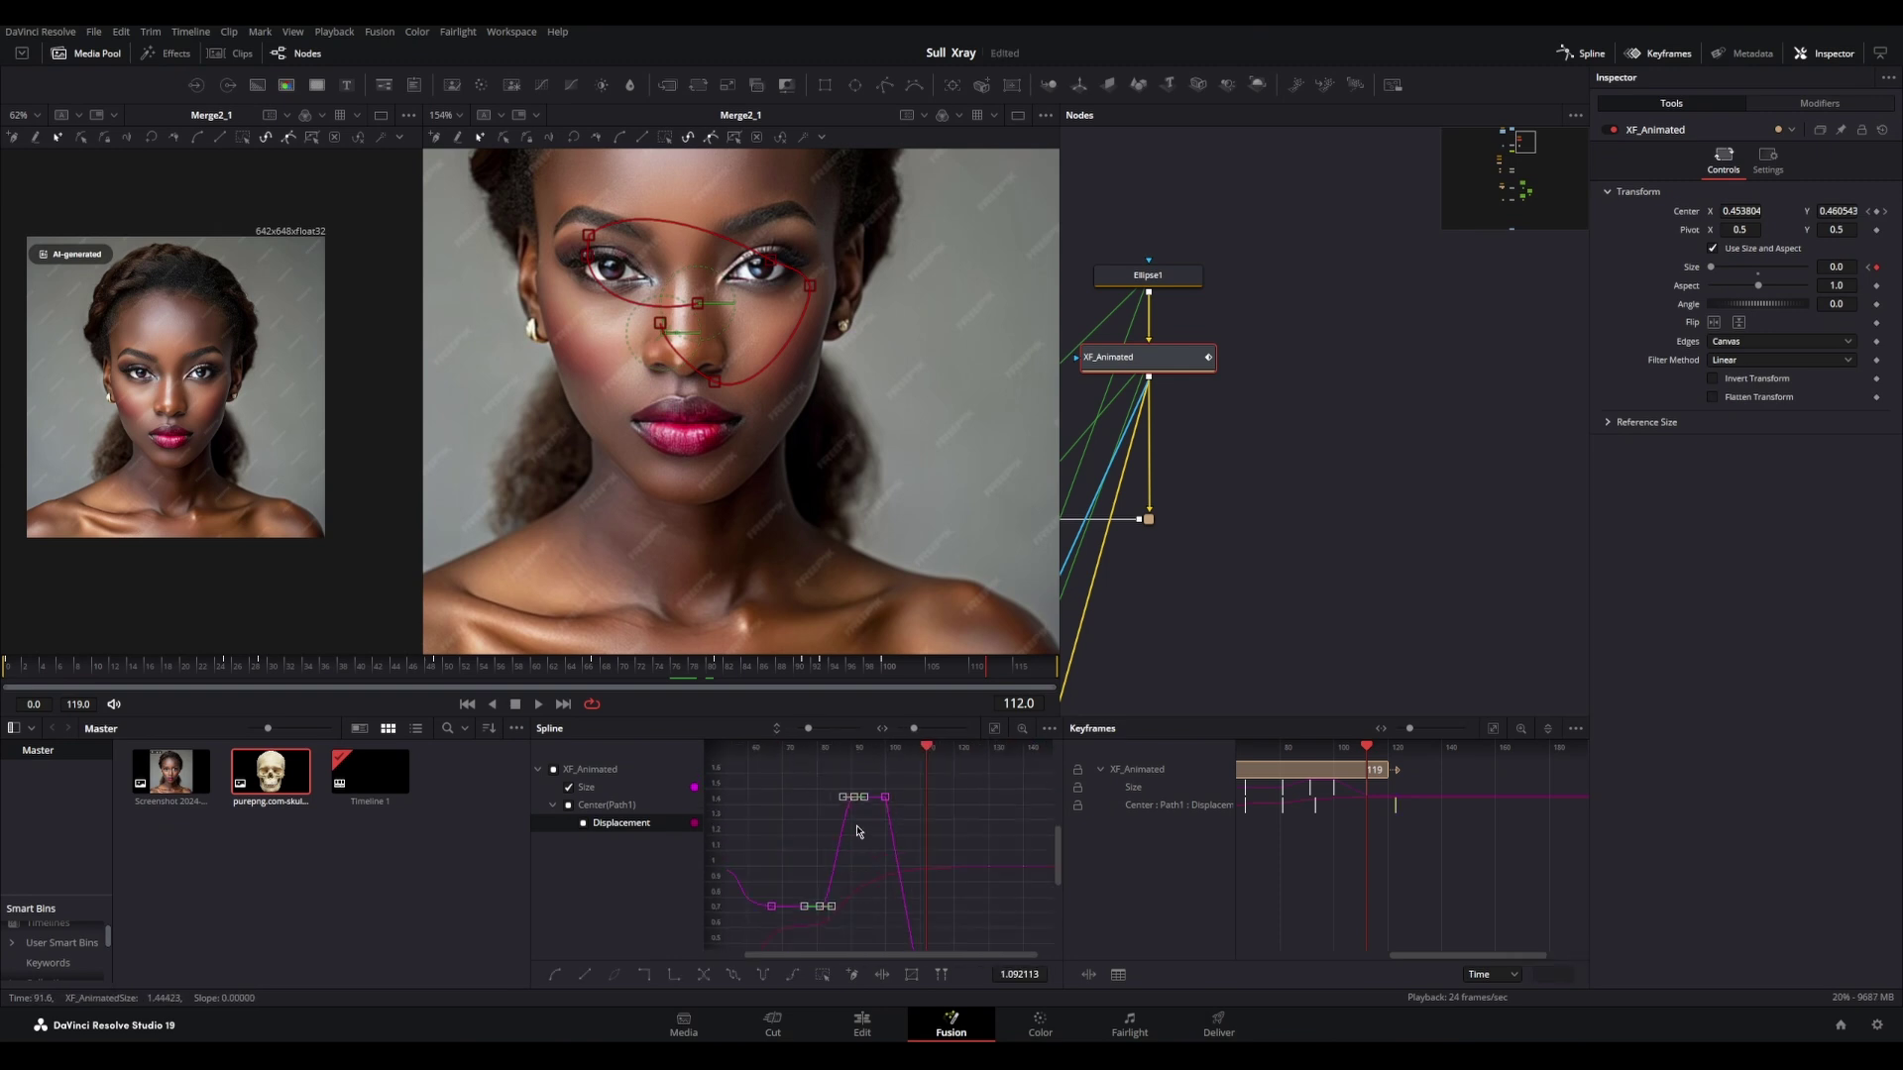
pyautogui.press('t')
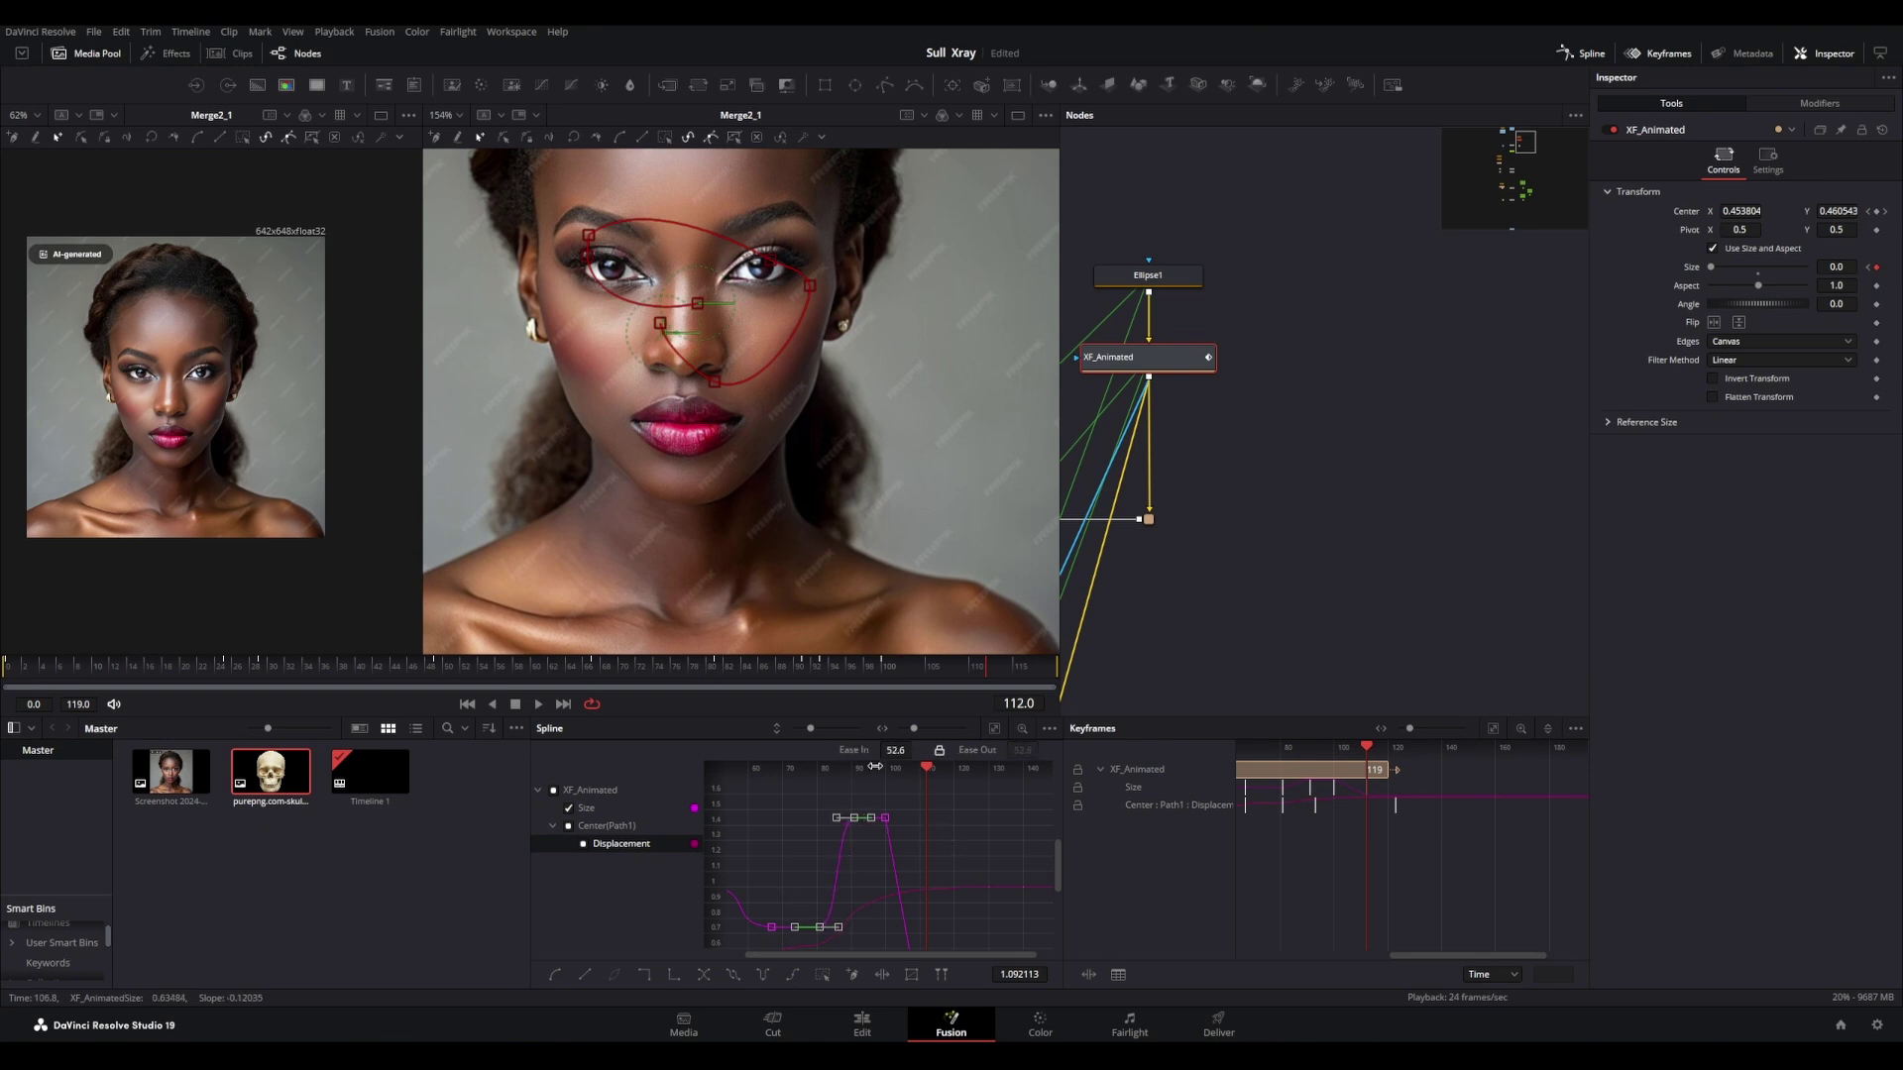
pyautogui.moveTo(813, 731); pyautogui.dragTo(794, 734)
# Step: Reshape the handles of the Size keyframes on frames 100 and 112 to curve the closing shrink, and play it back
pyautogui.scroll(4, 942, 864)
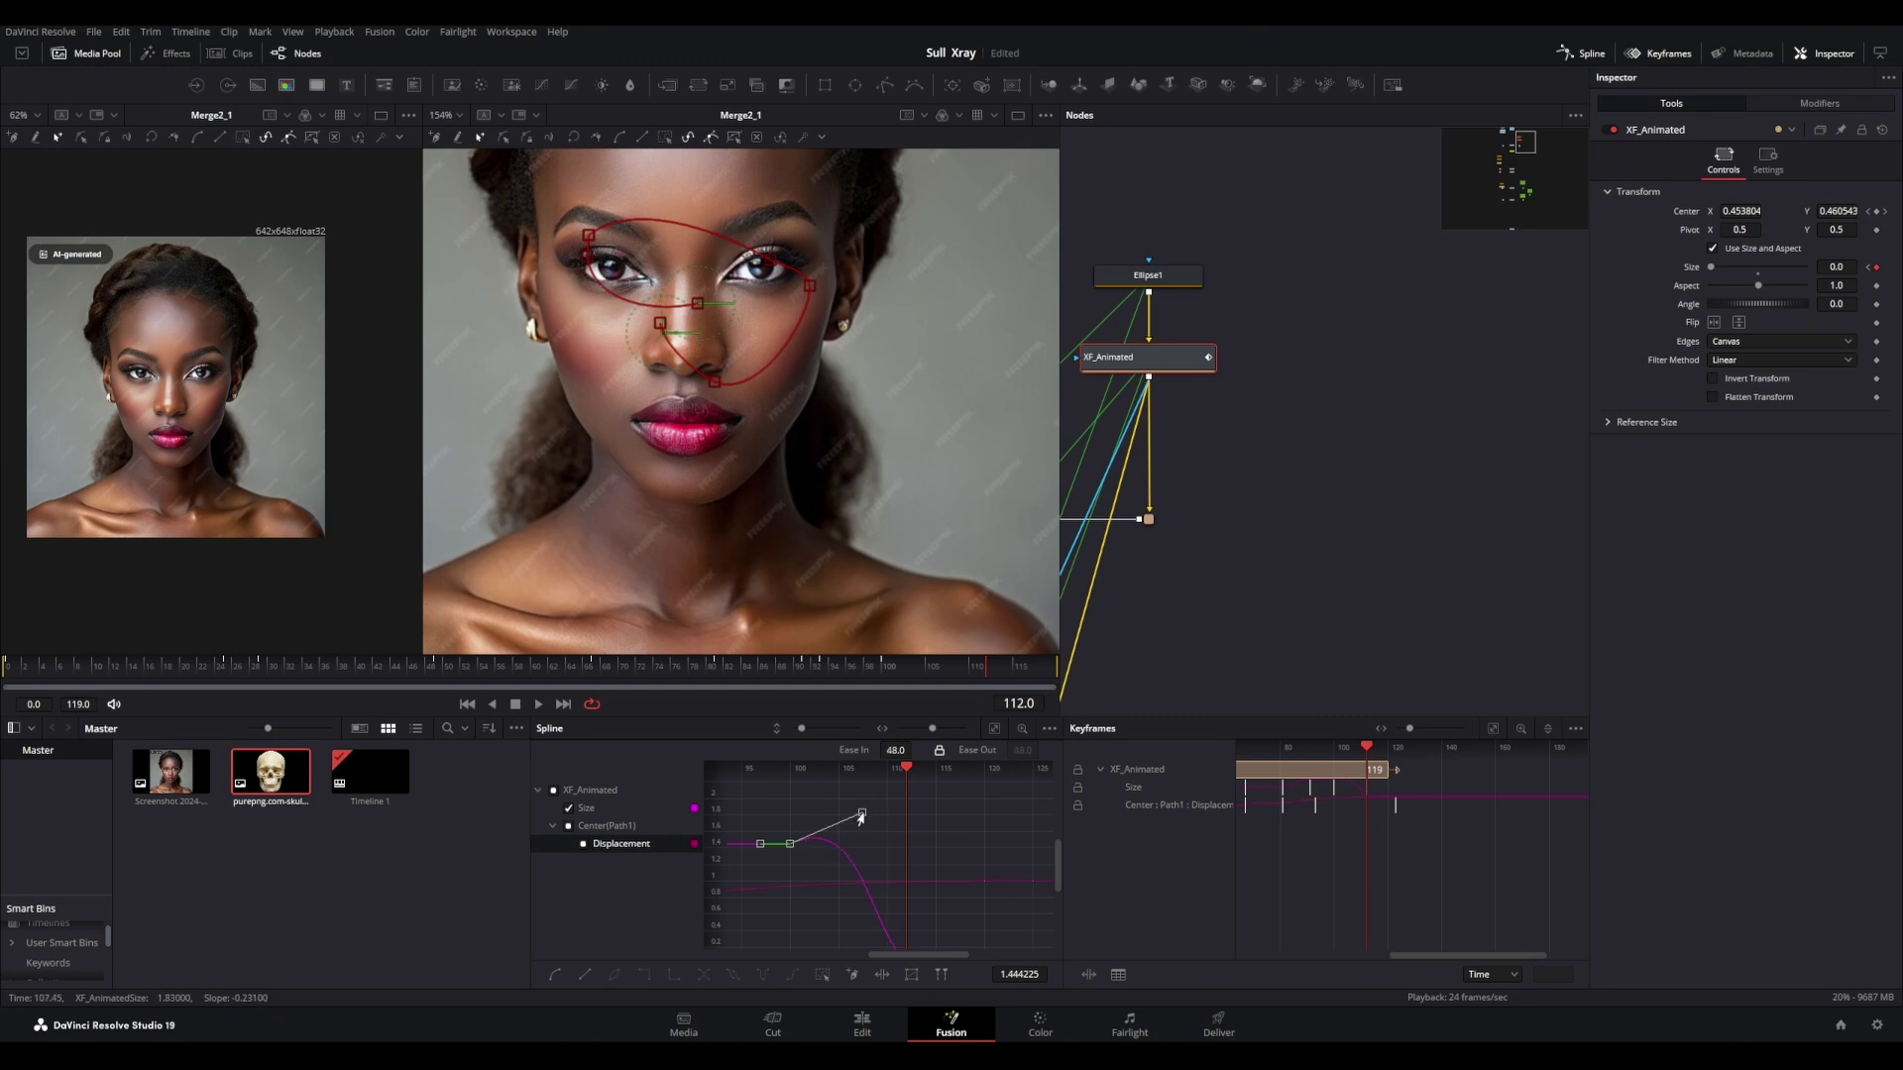
pyautogui.scroll(-3, 948, 860)
pyautogui.moveTo(951, 862); pyautogui.dragTo(890, 861)
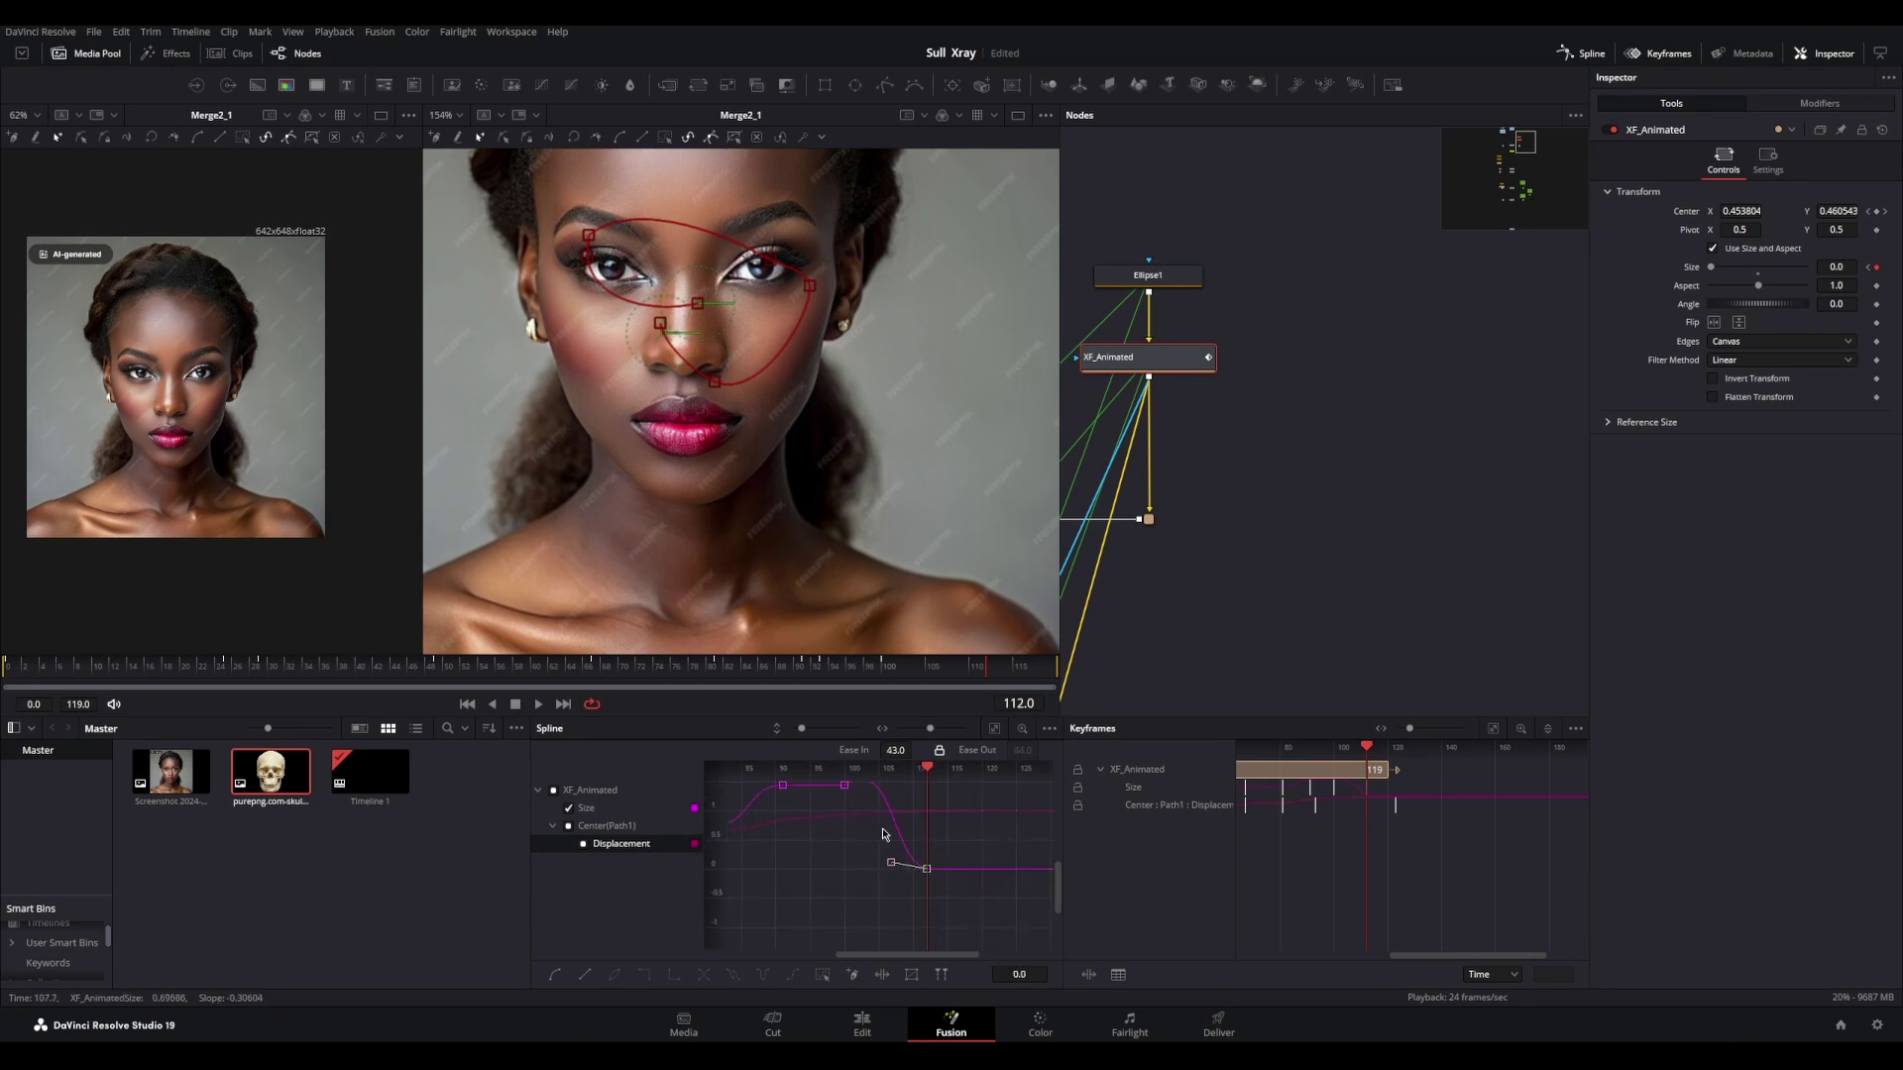
pyautogui.click(758, 667)
pyautogui.press('space')
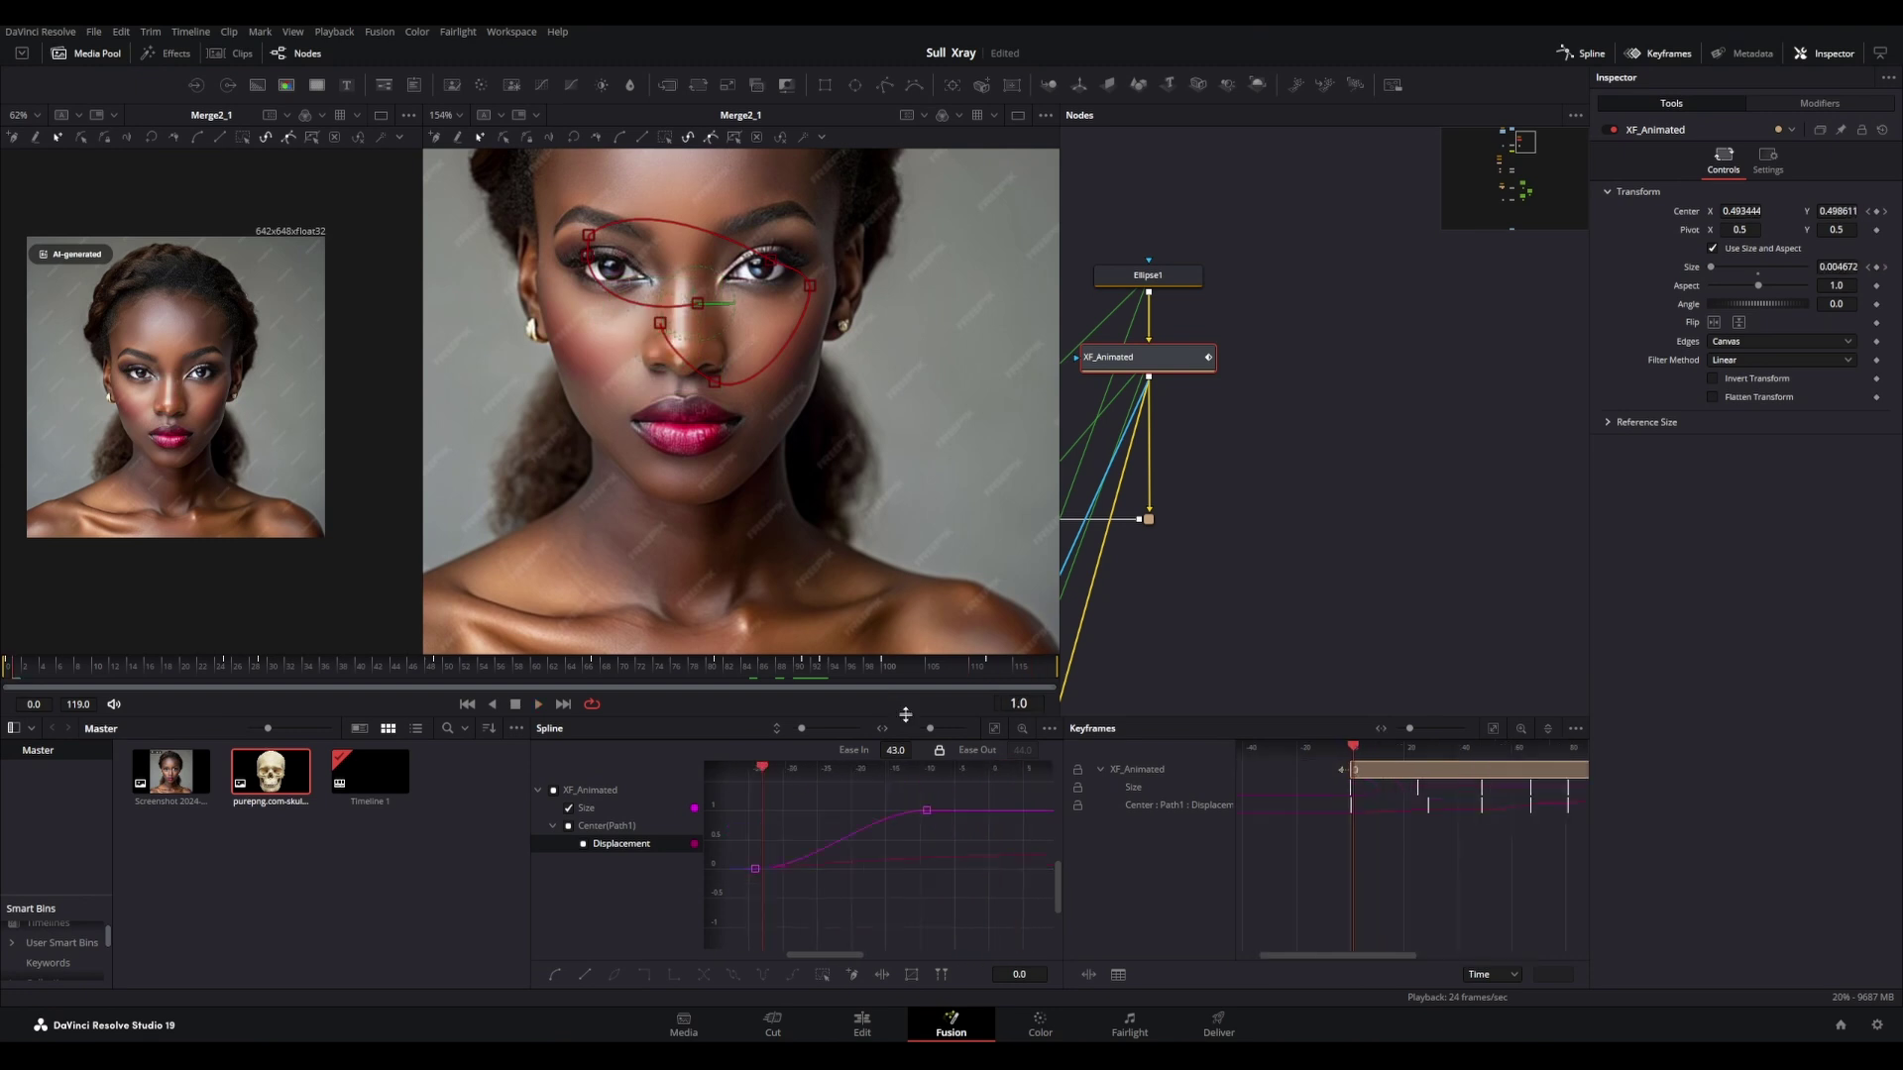
# Step: Shape a slight Size overshoot before the closing shrink, with a curve point of 1.45 near frame 108
pyautogui.scroll(-3, 951, 833)
pyautogui.scroll(-3, 765, 840)
pyautogui.moveTo(961, 854); pyautogui.dragTo(877, 902)
pyautogui.scroll(6, 847, 864)
pyautogui.moveTo(922, 776); pyautogui.dragTo(823, 835)
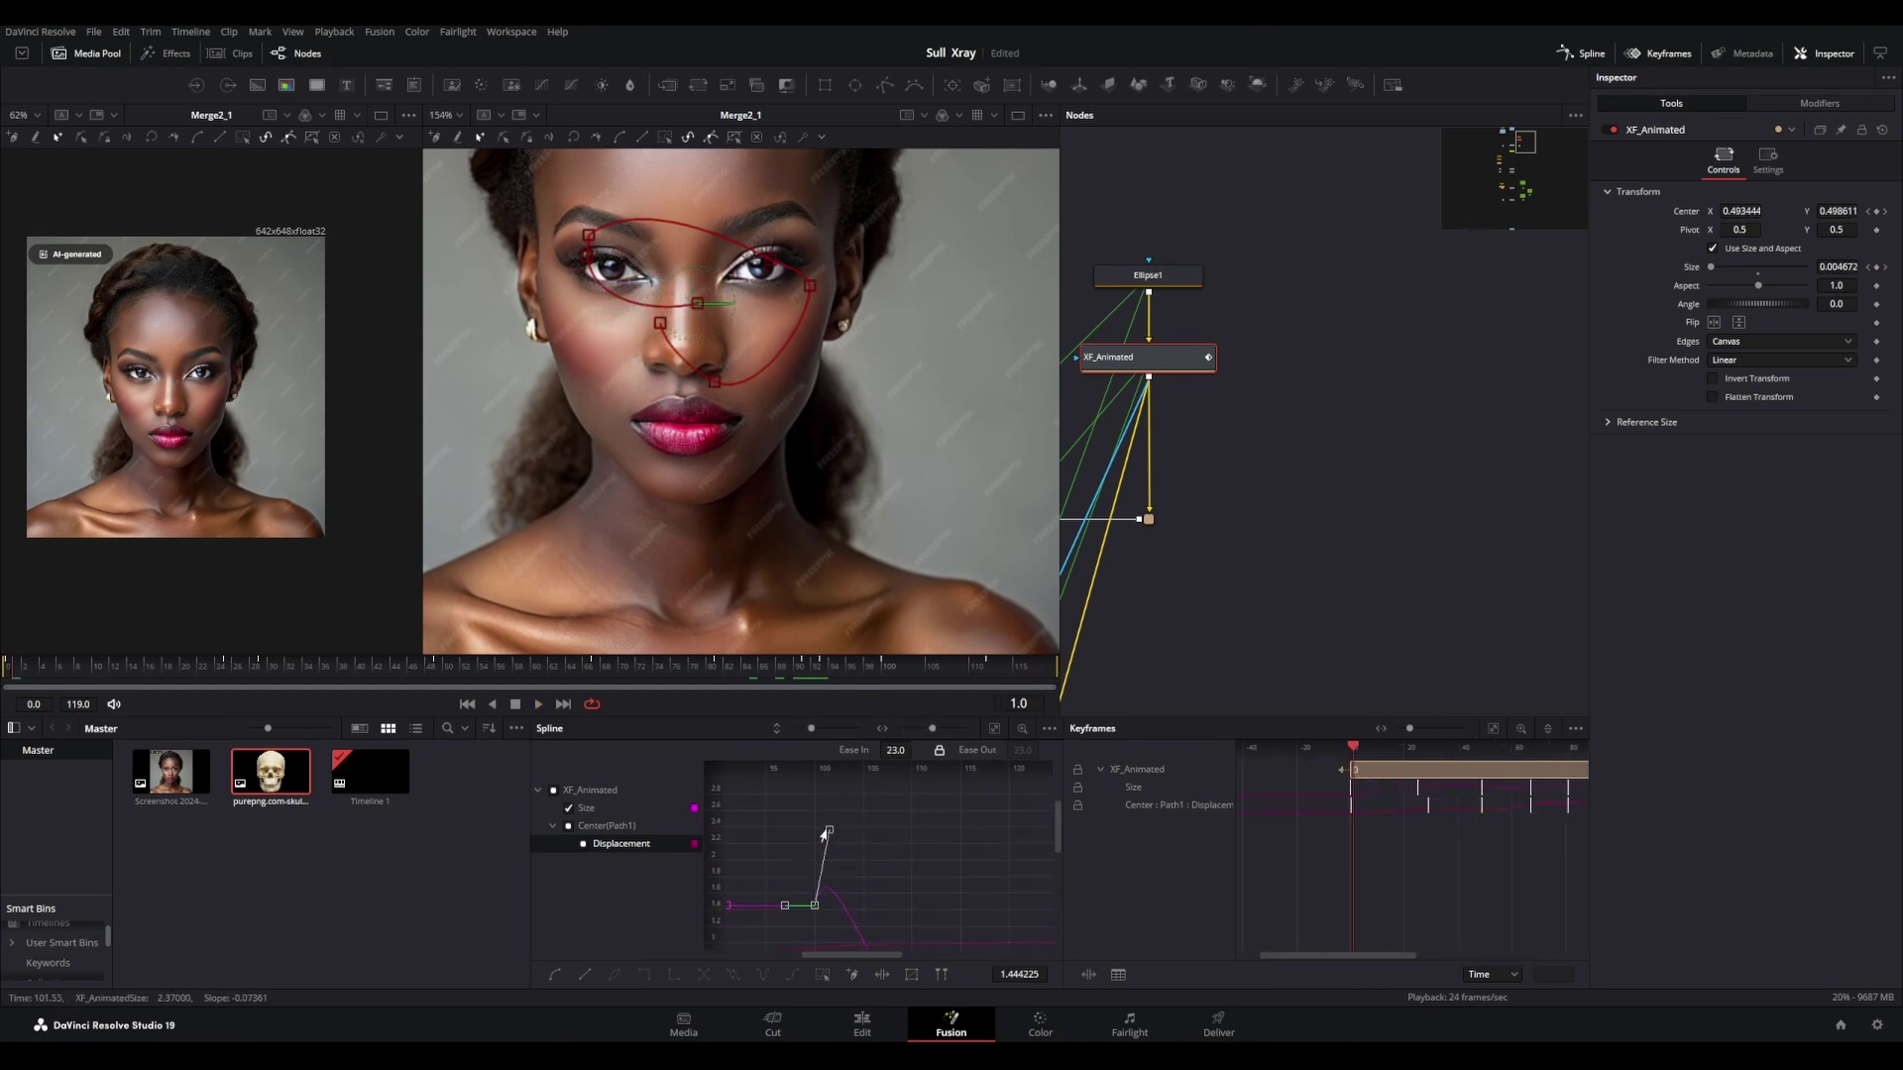
pyautogui.moveTo(884, 901); pyautogui.dragTo(895, 882)
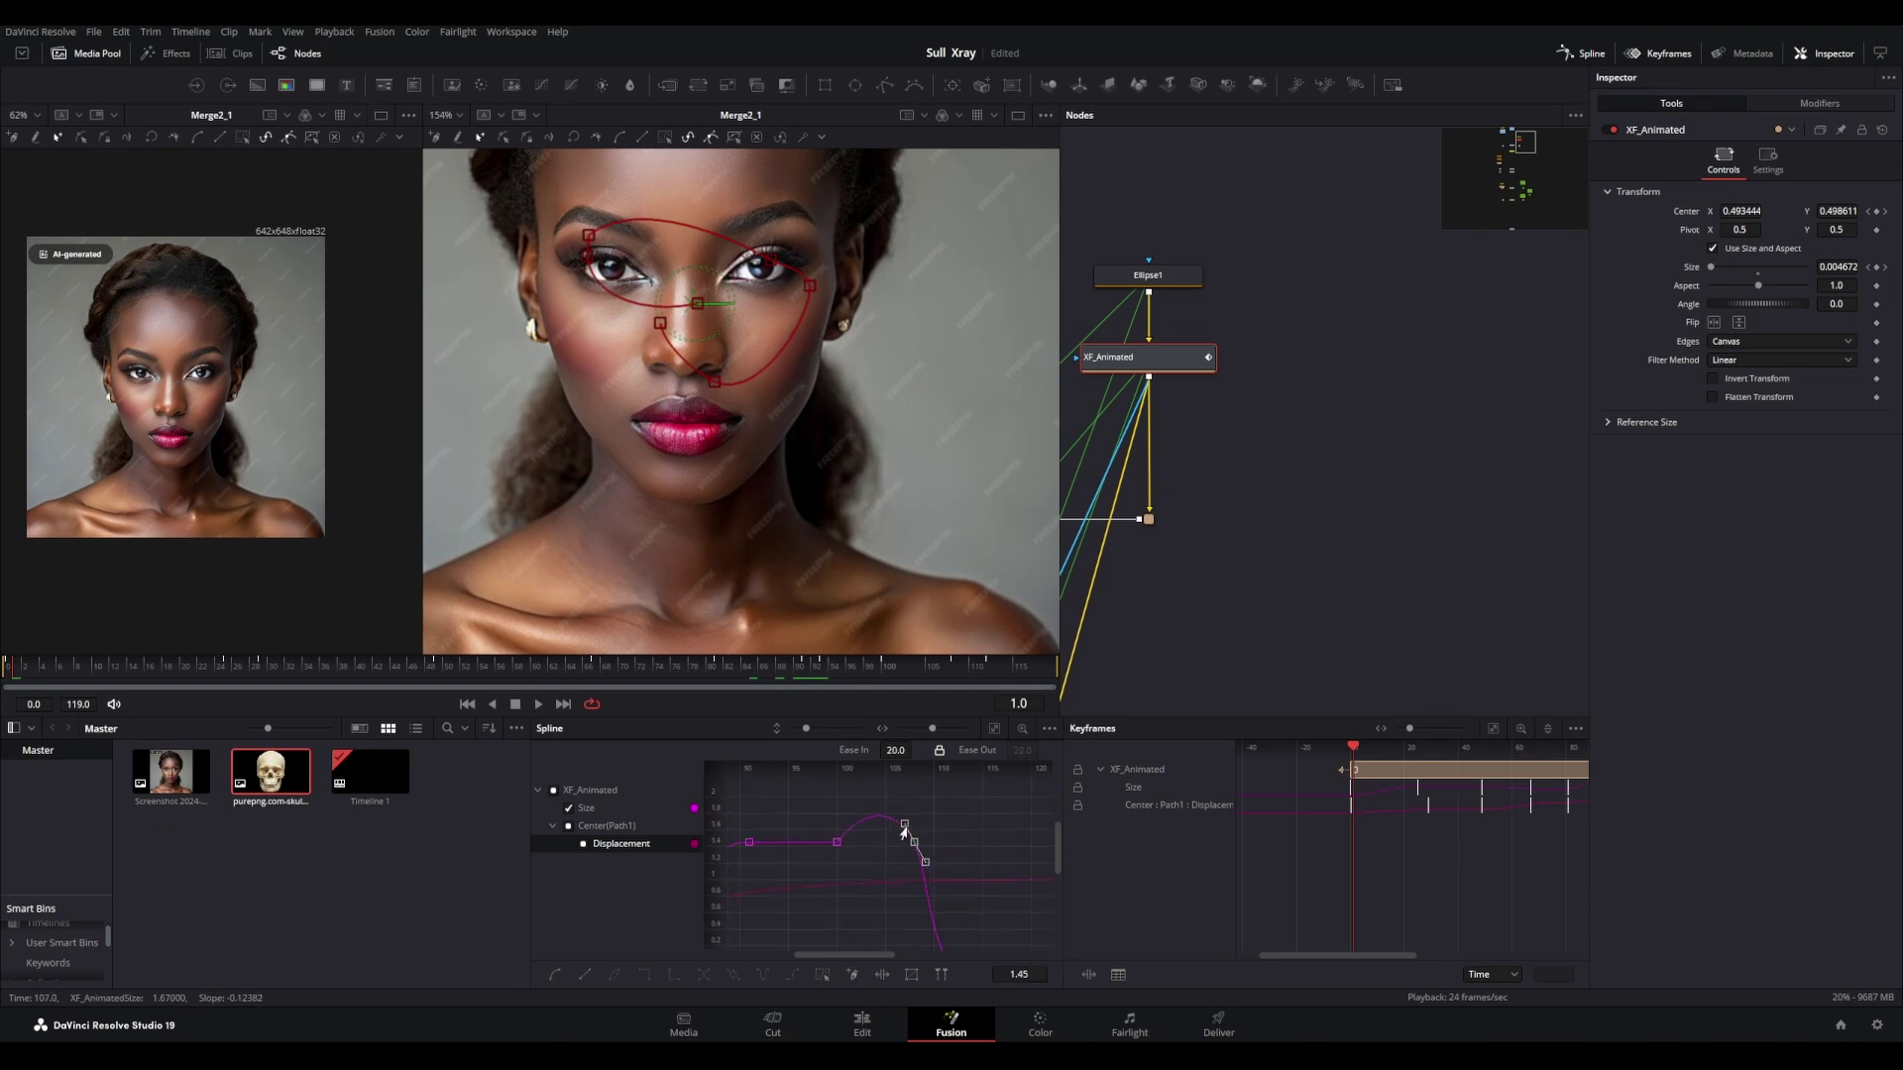
pyautogui.press('space')
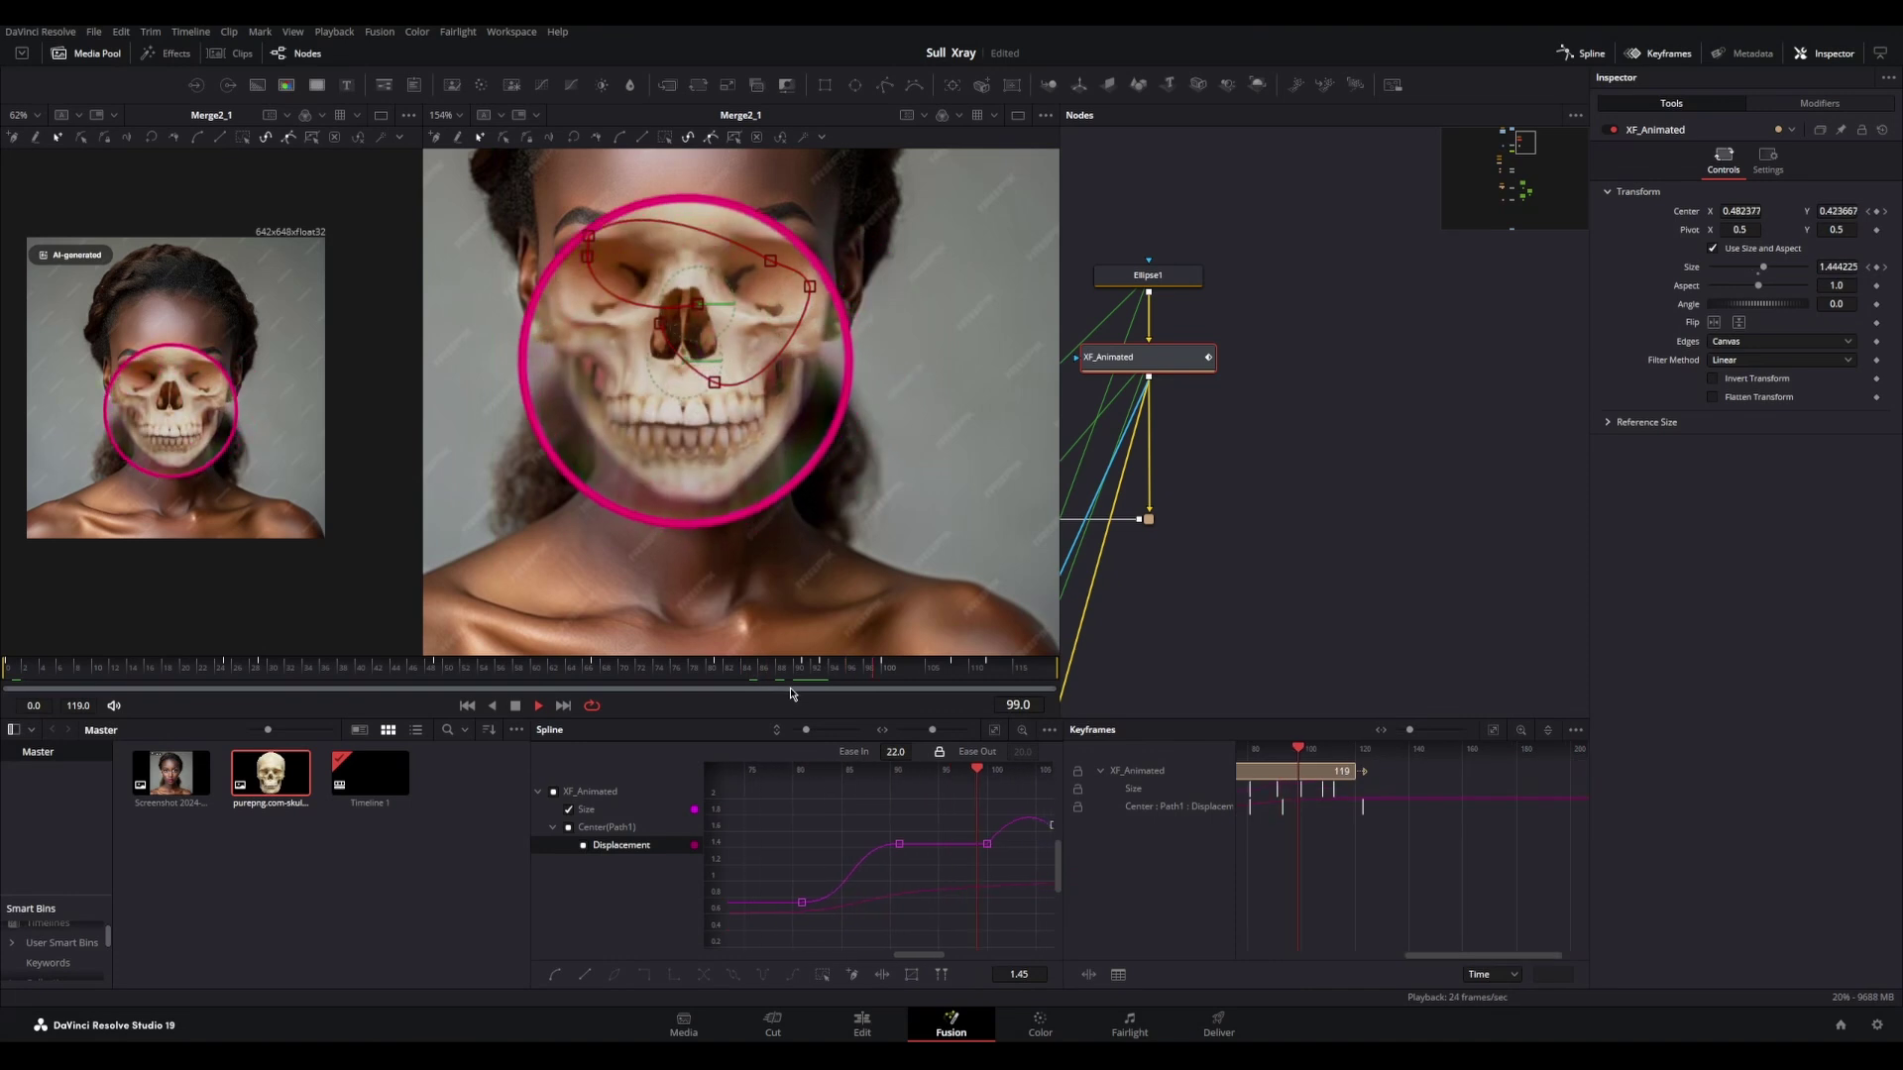
# Step: Play back the whole animation to review the lens's opening, movement and closing shrink
pyautogui.press('space')
pyautogui.scroll(-5, 972, 870)
pyautogui.scroll(5, 916, 876)
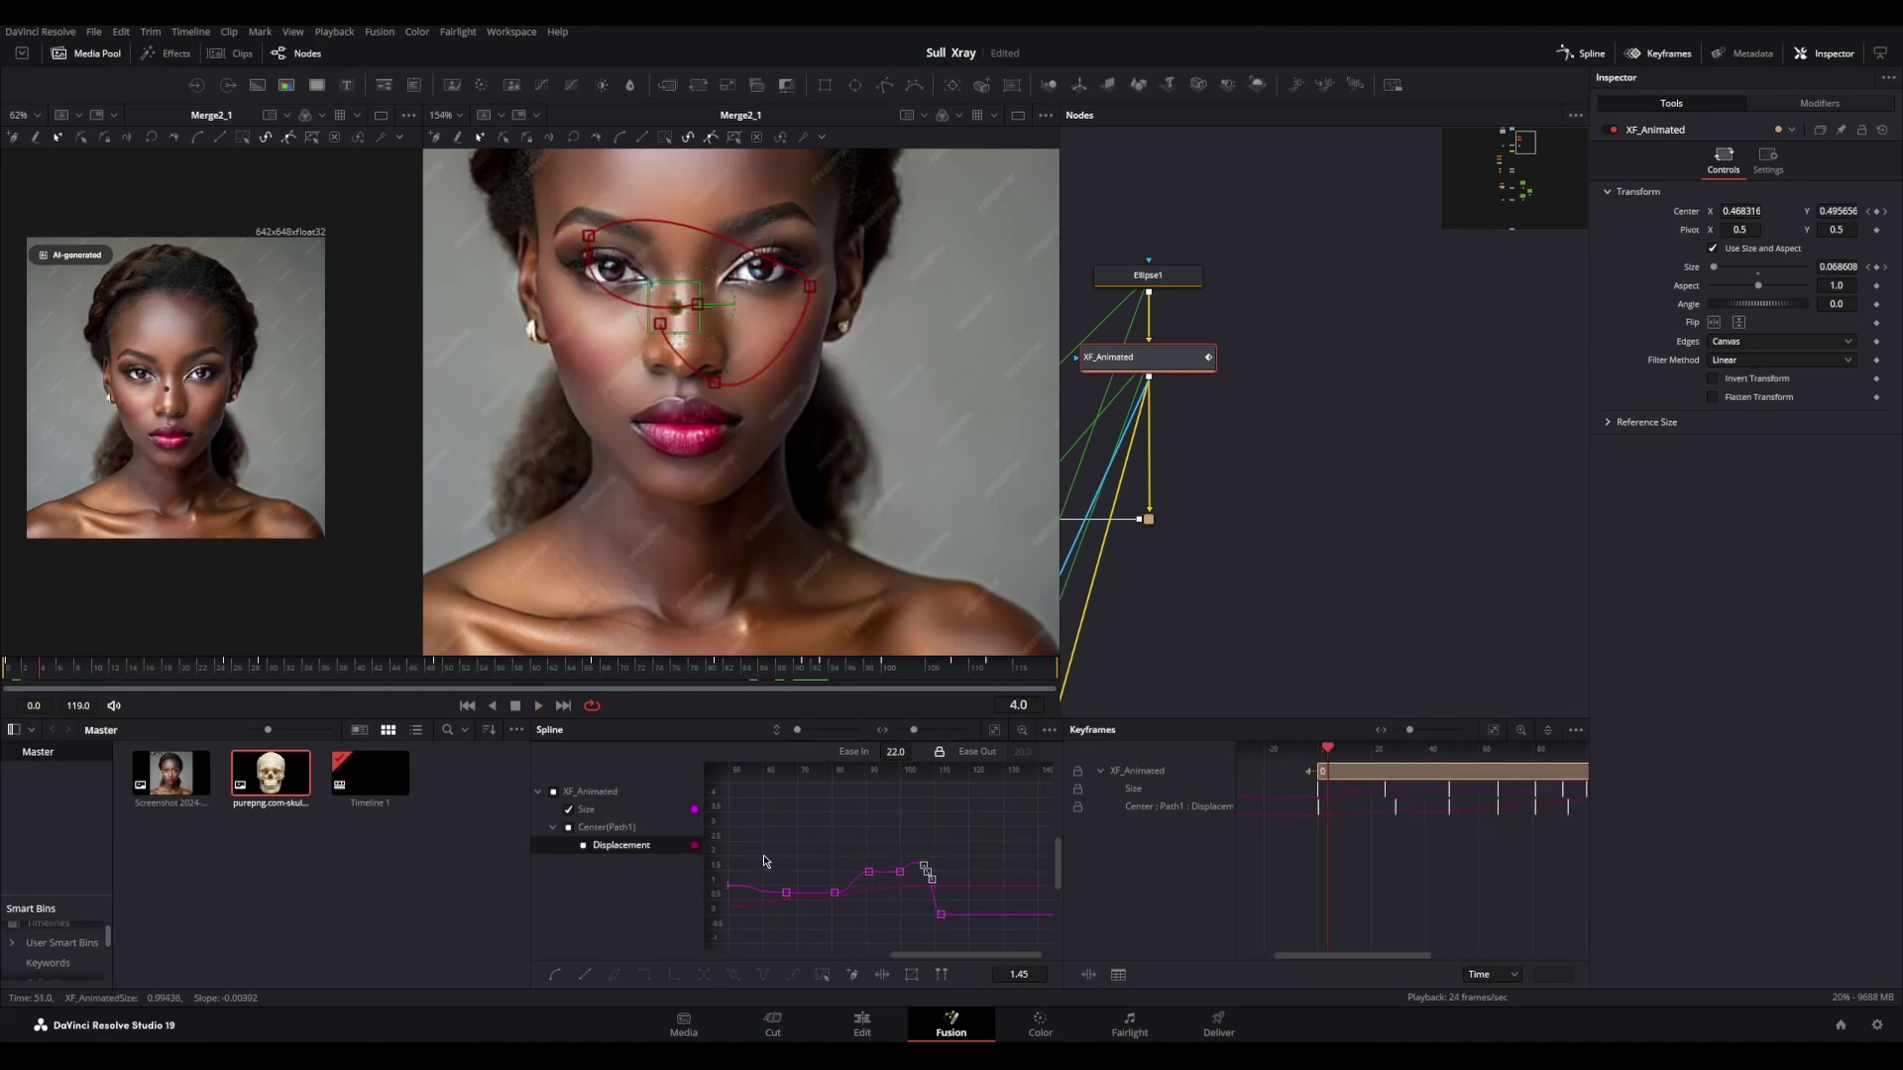
pyautogui.press('space')
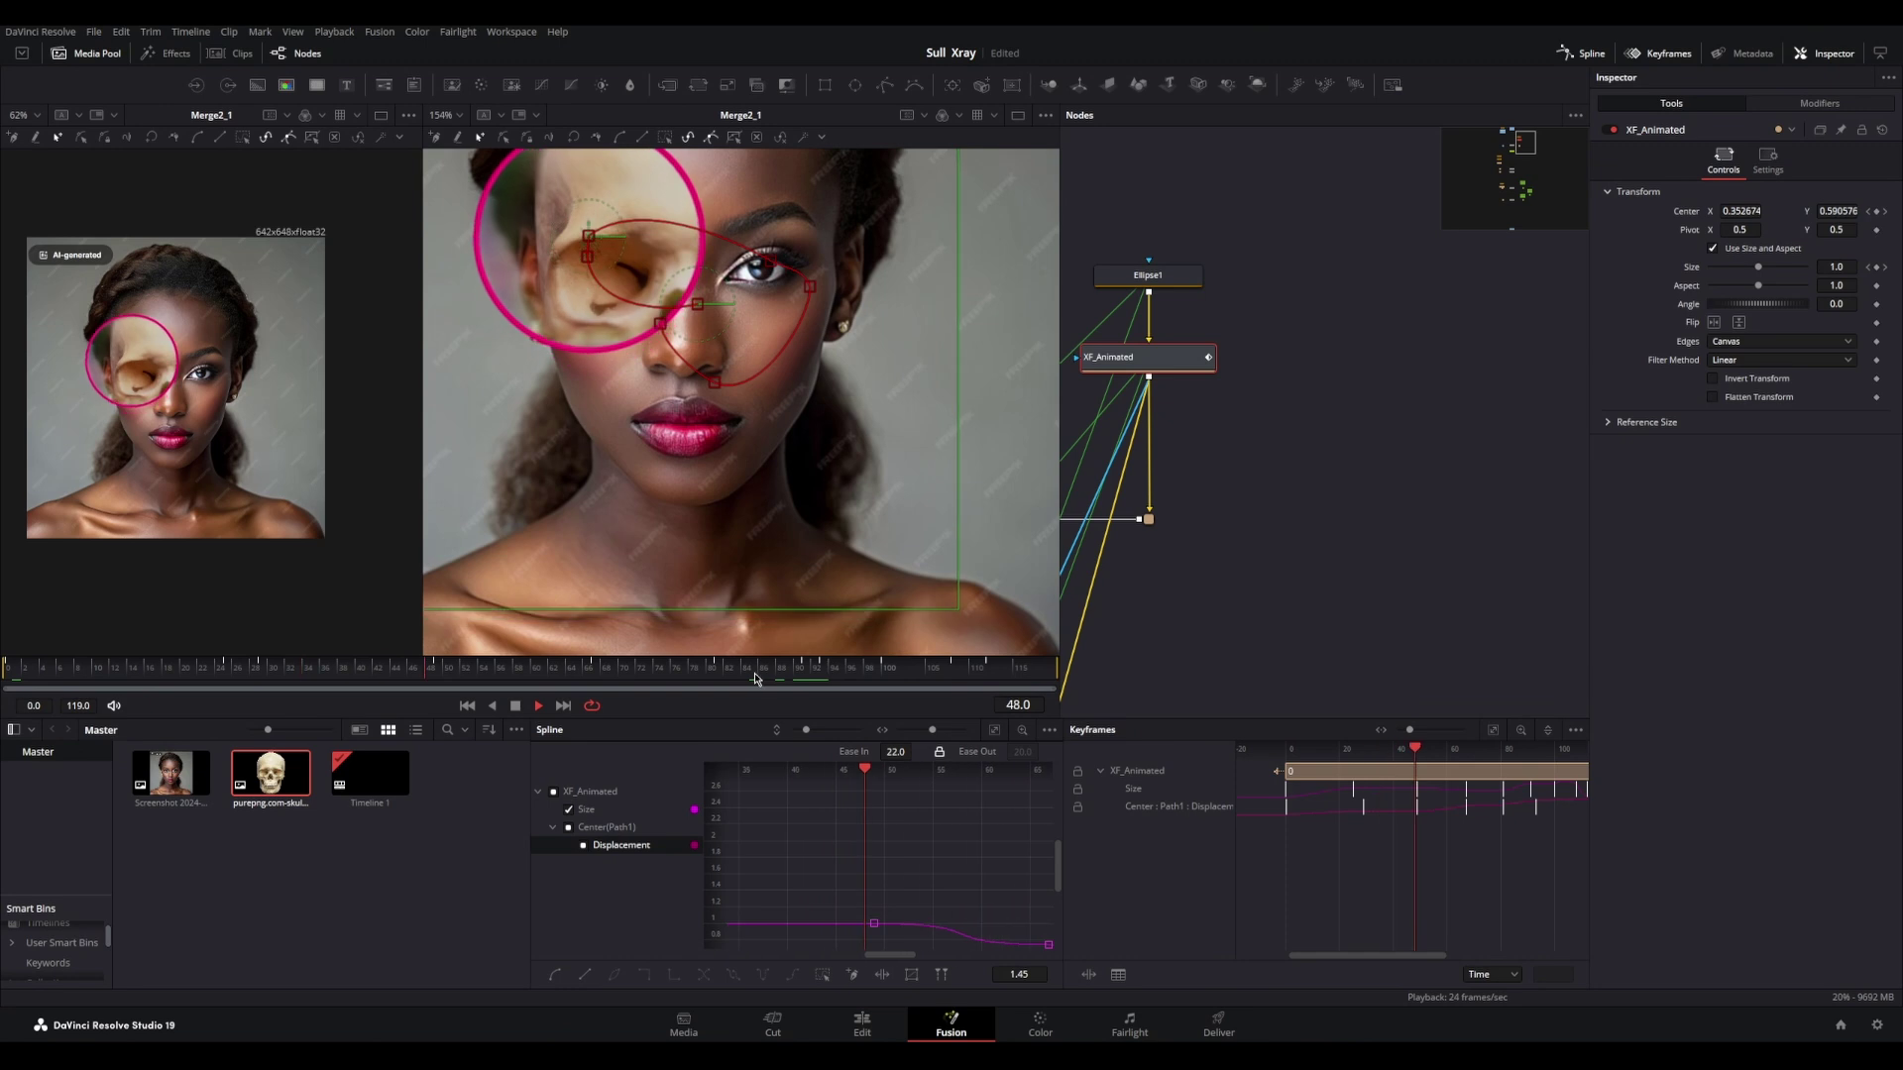
pyautogui.scroll(-2, 654, 495)
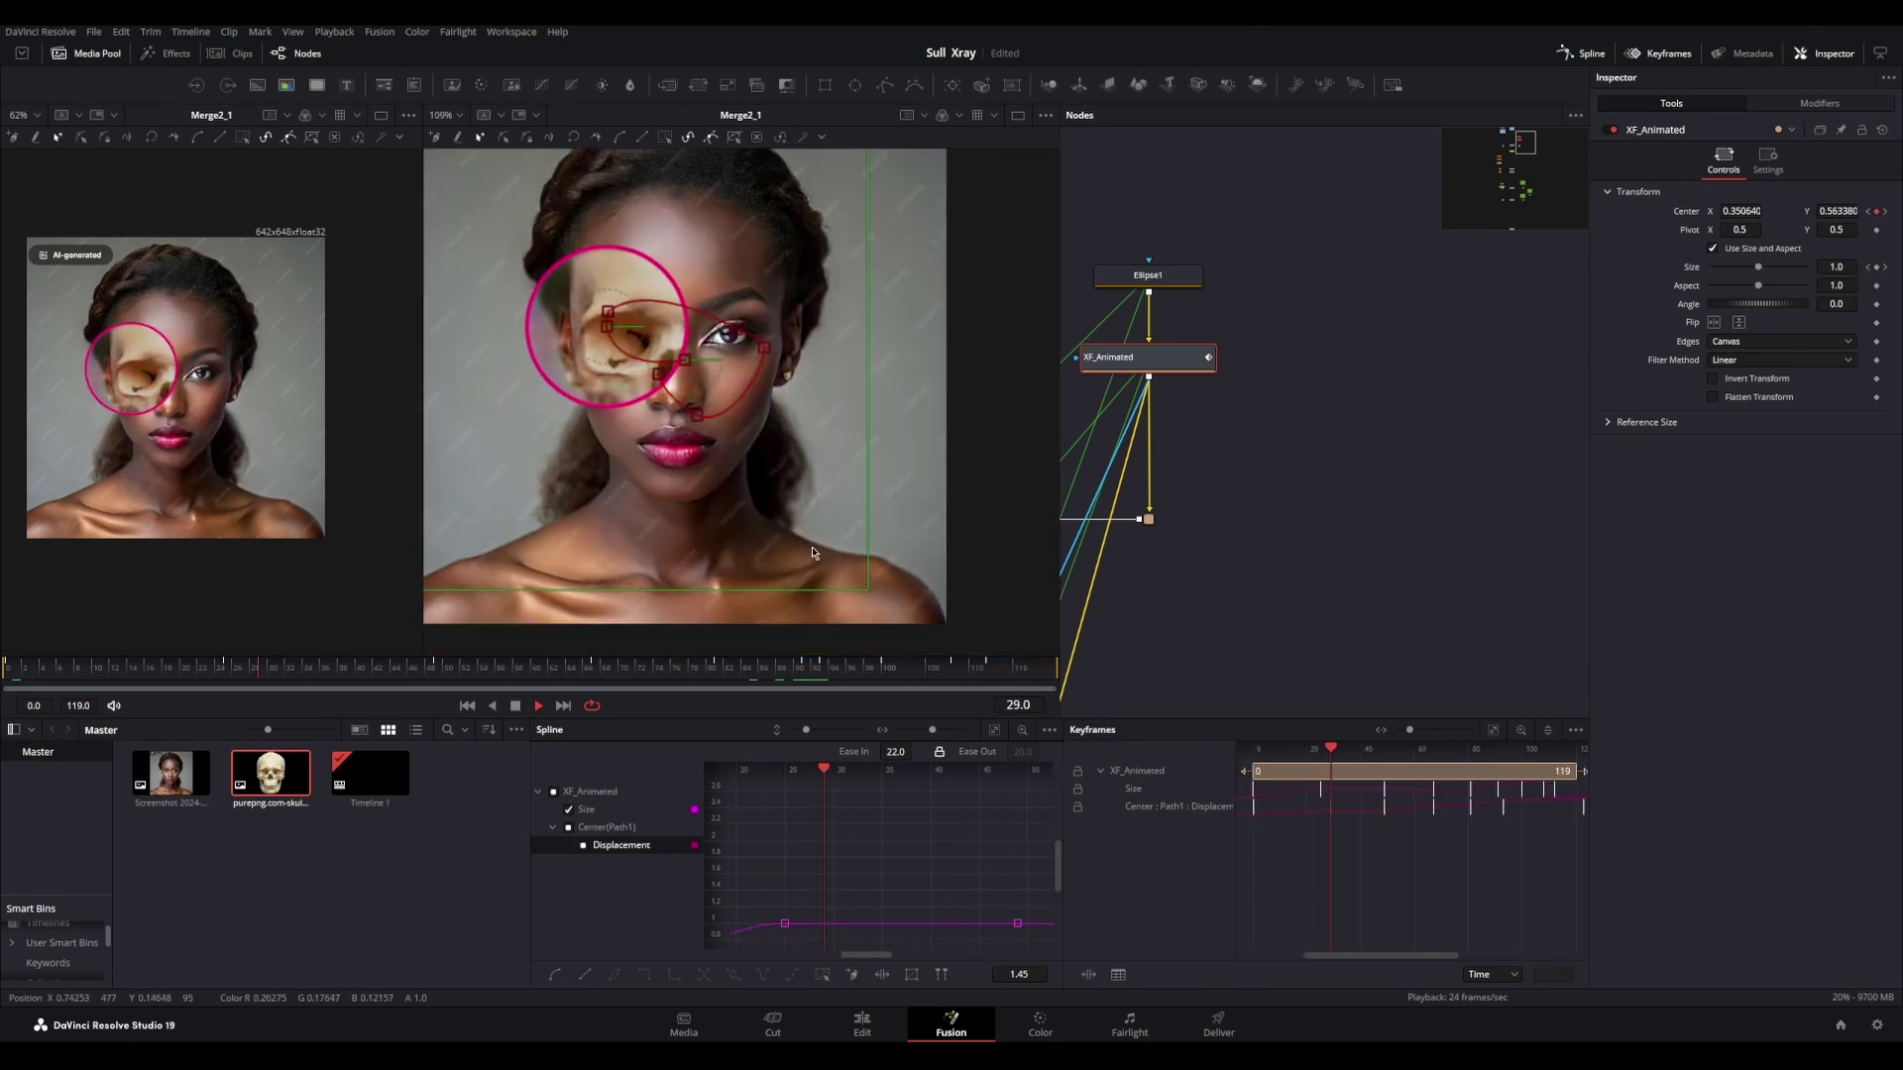
pyautogui.click(547, 704)
# Step: Move the second Size keyframe earlier to frame 17 and ease the opening Size keyframes with Ease In 51.7
pyautogui.moveTo(1311, 860); pyautogui.dragTo(1350, 809)
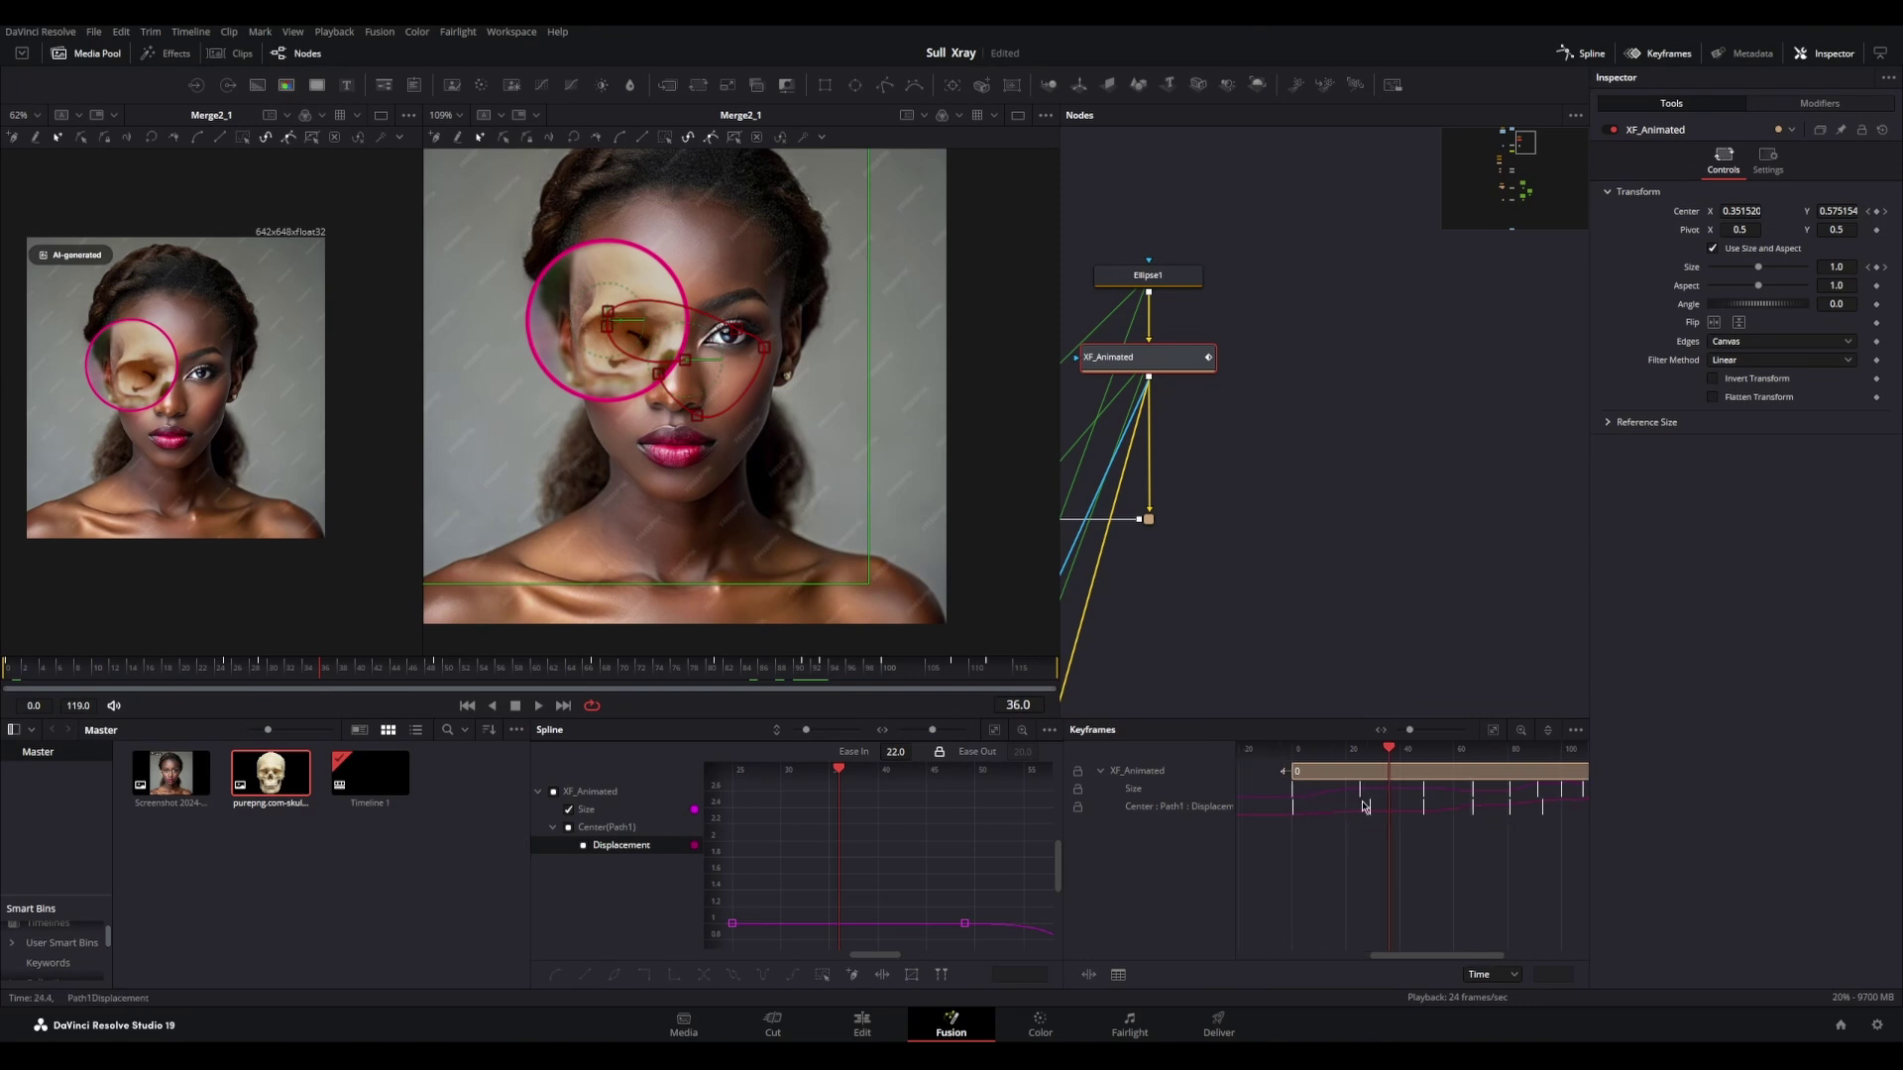
pyautogui.scroll(-3, 890, 859)
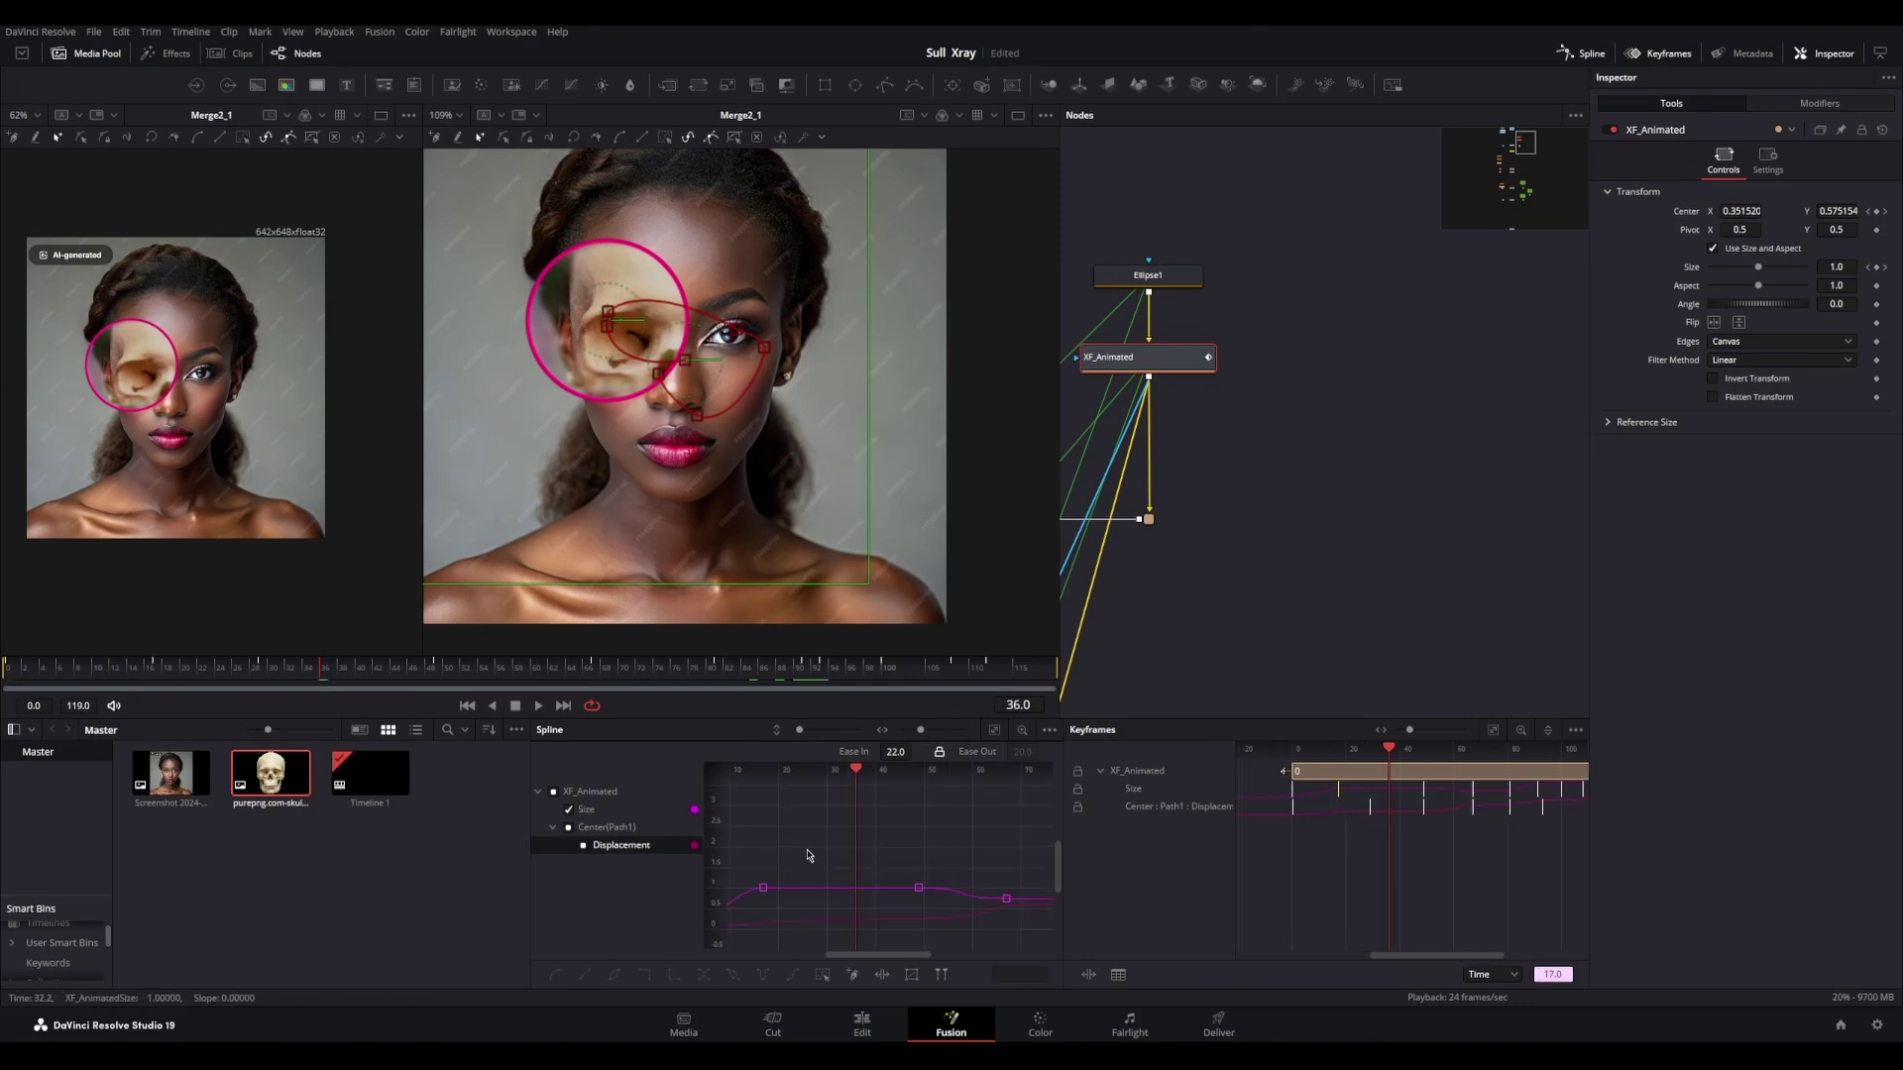
pyautogui.moveTo(811, 853); pyautogui.dragTo(928, 846)
pyautogui.click(930, 845)
pyautogui.scroll(3, 927, 846)
pyautogui.click(828, 883)
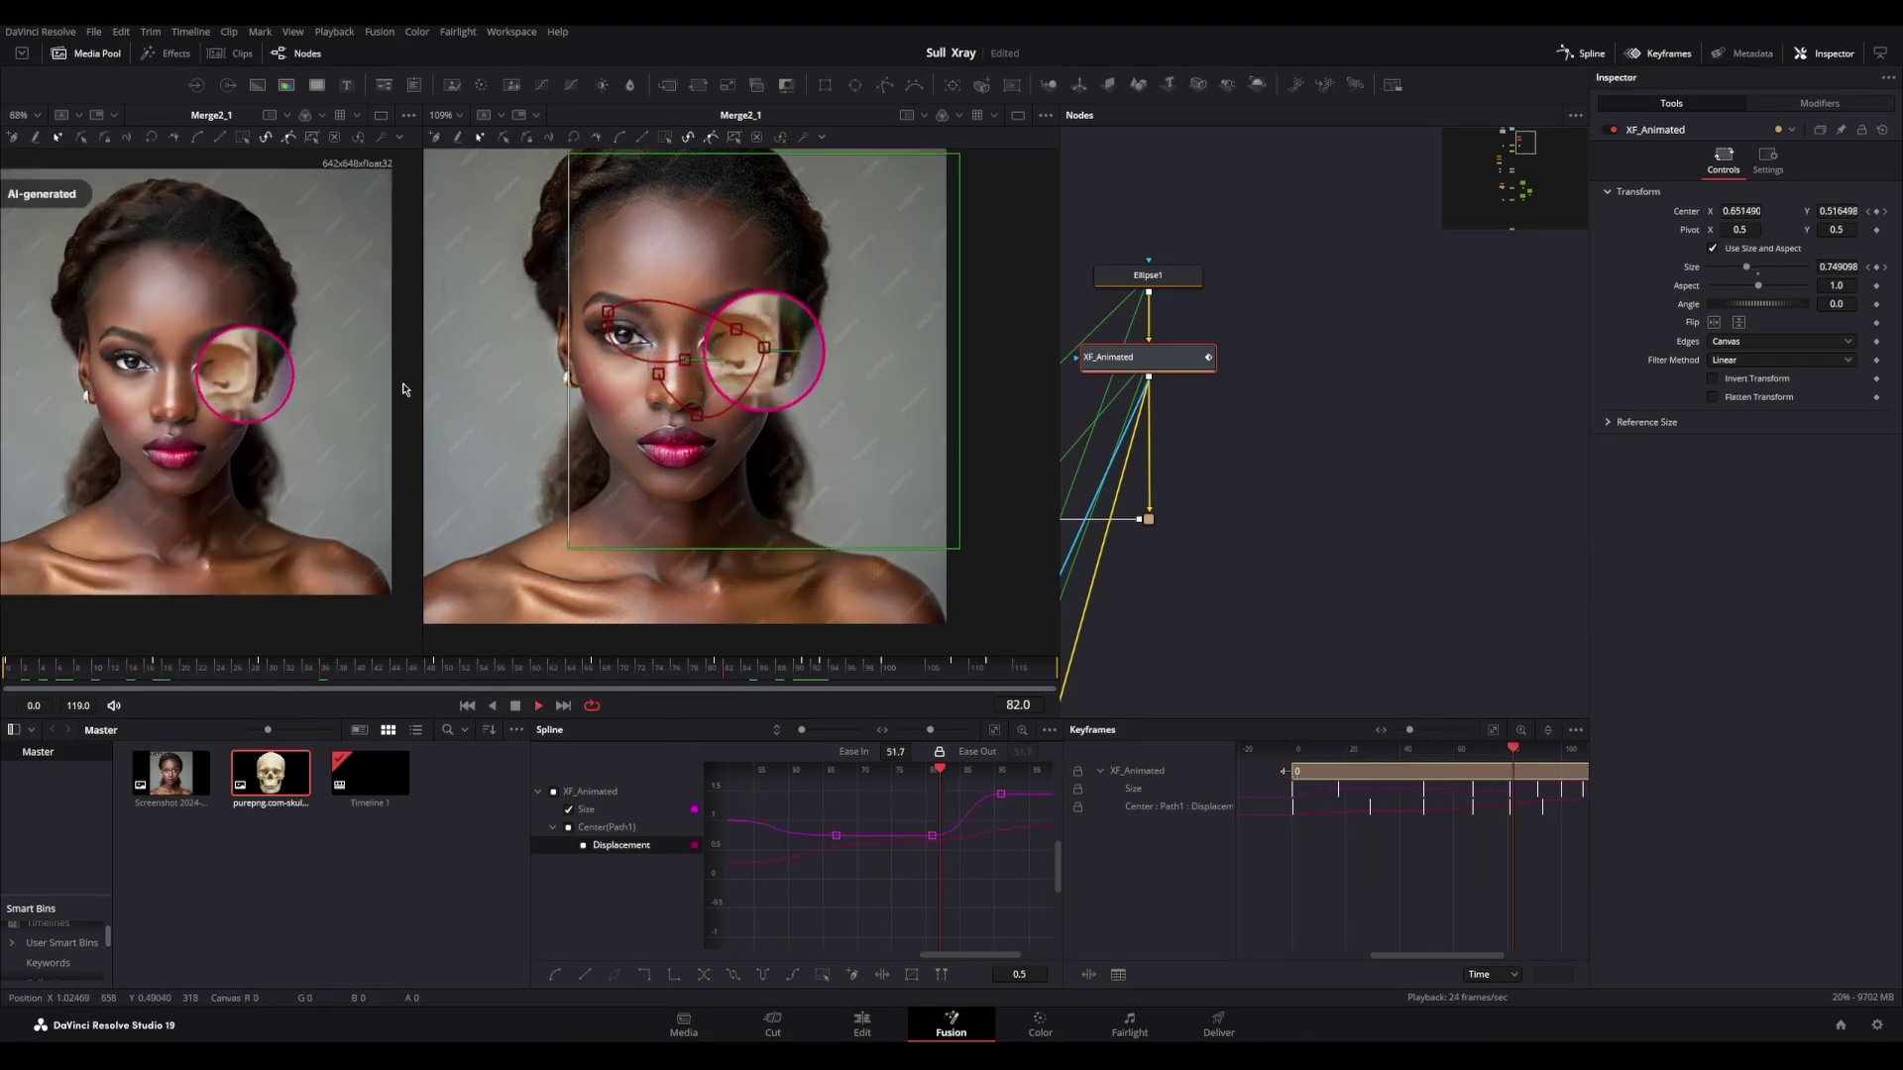
# Step: Widen the clean preview viewer, center the portrait at 124% zoom, and watch the finished animation
pyautogui.moveTo(423, 372); pyautogui.dragTo(691, 391)
pyautogui.moveTo(387, 469); pyautogui.dragTo(492, 478)
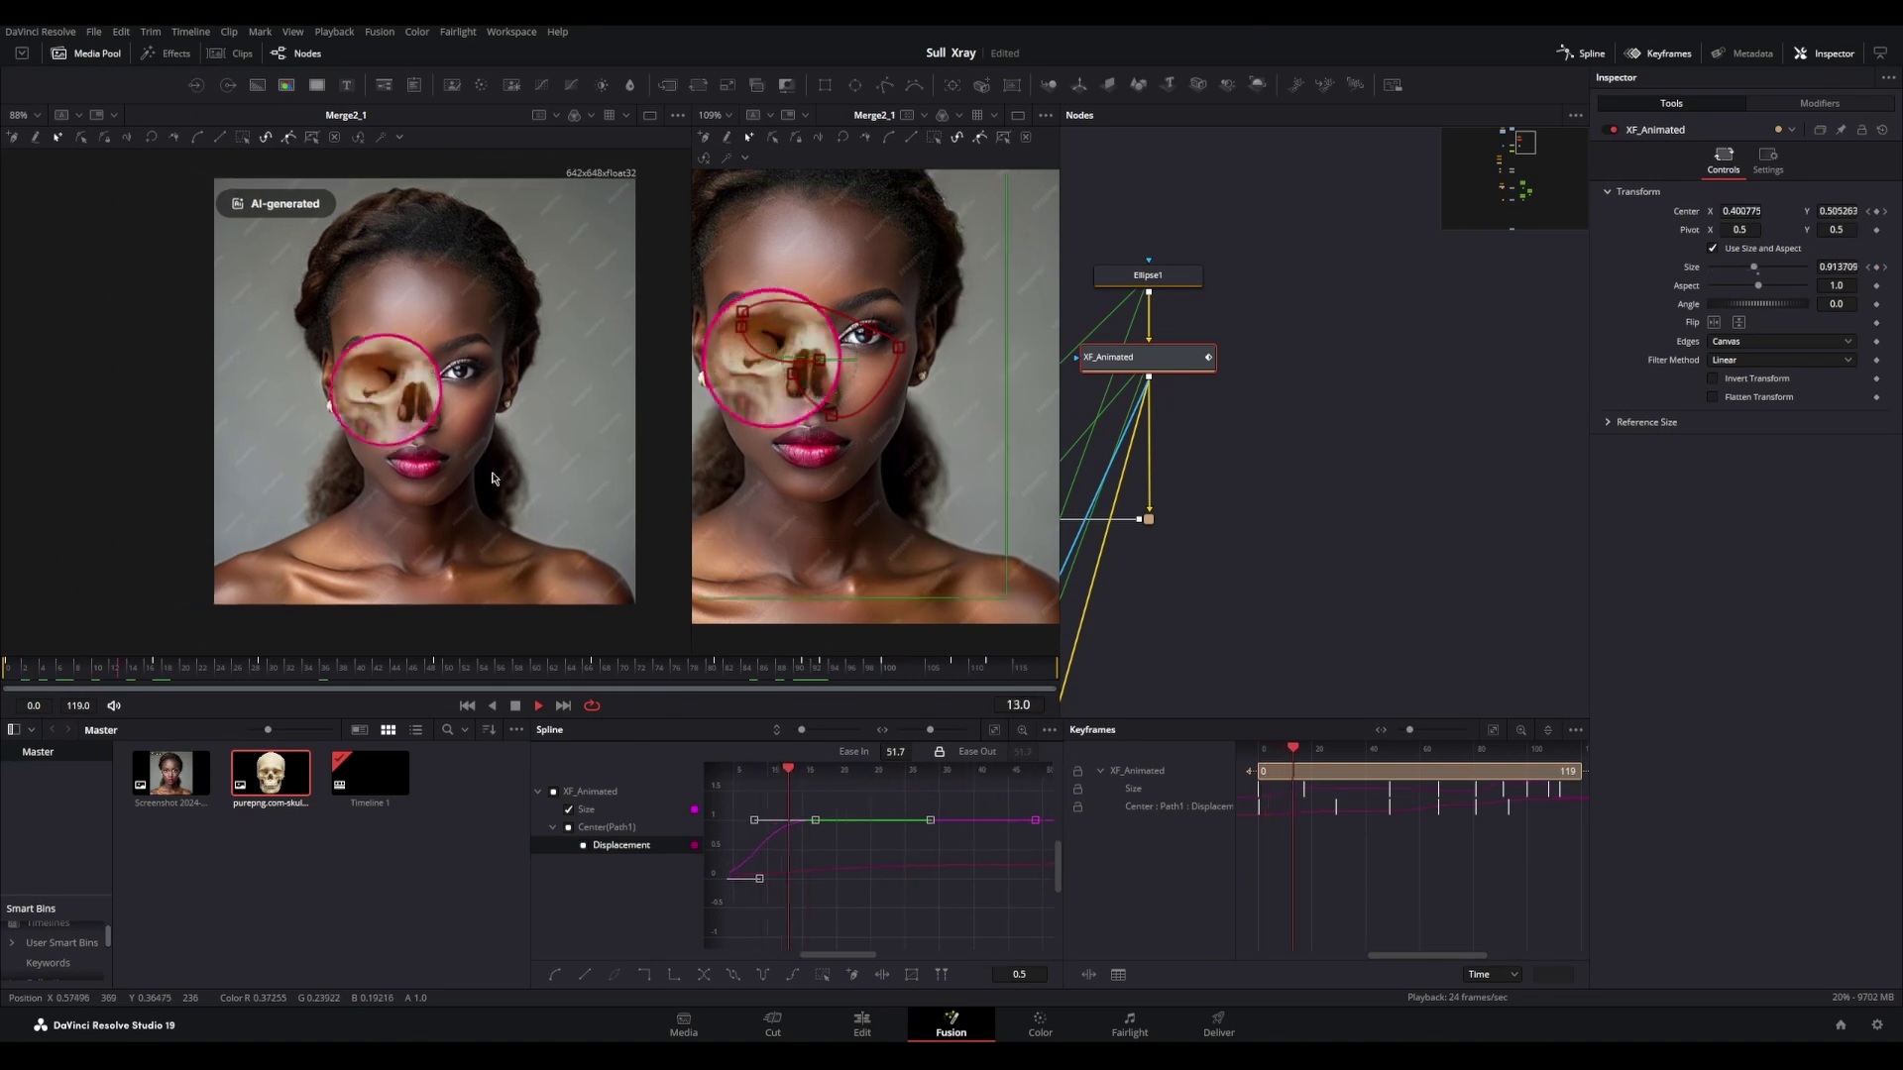
pyautogui.scroll(2, 464, 437)
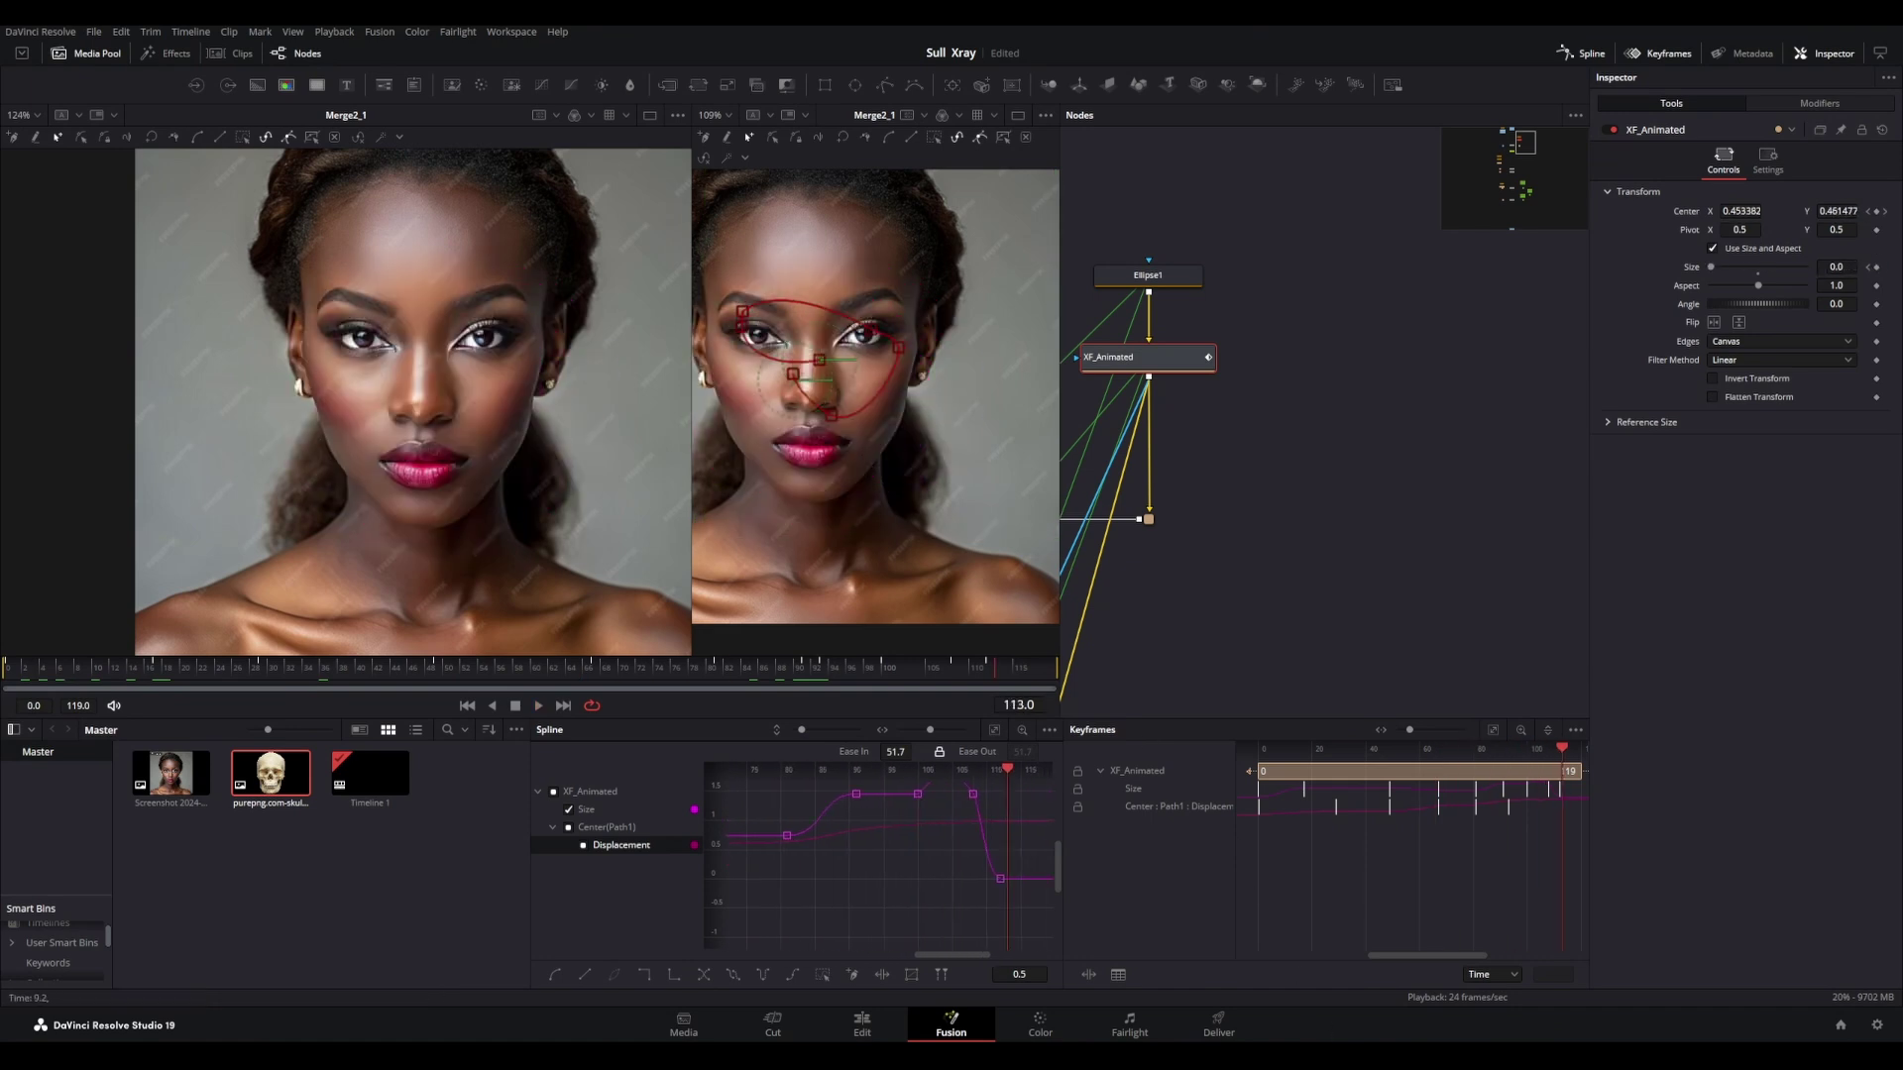
pyautogui.click(1296, 1055)
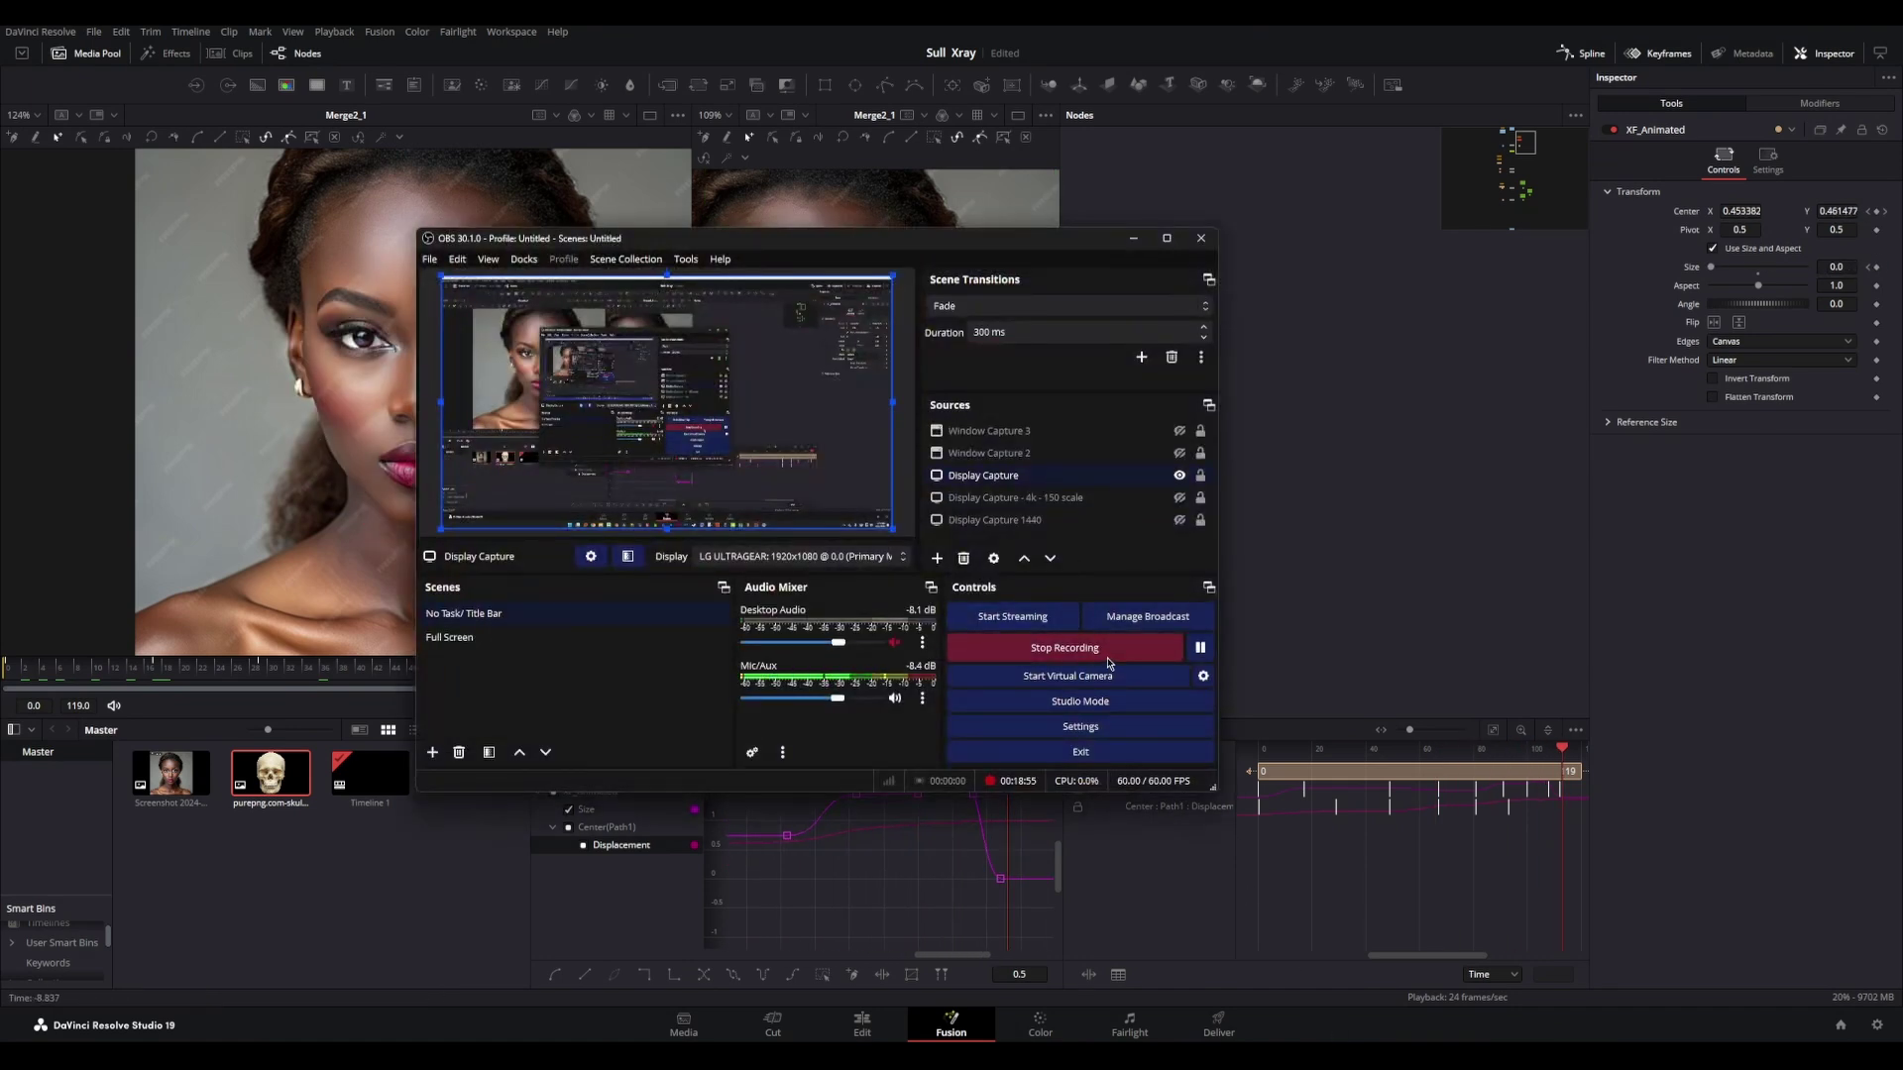